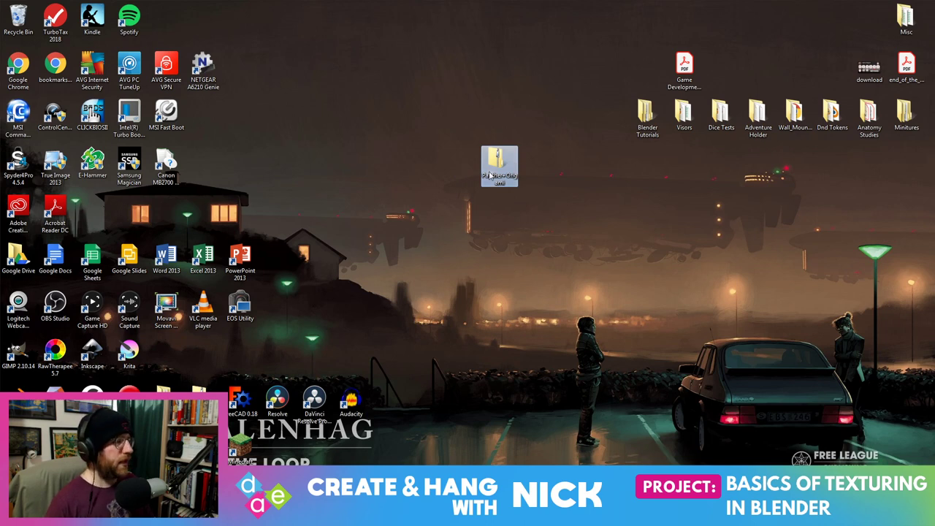
Select the thing number in the Panther Origami page address, then reveal the desktop
key("alt+Tab")
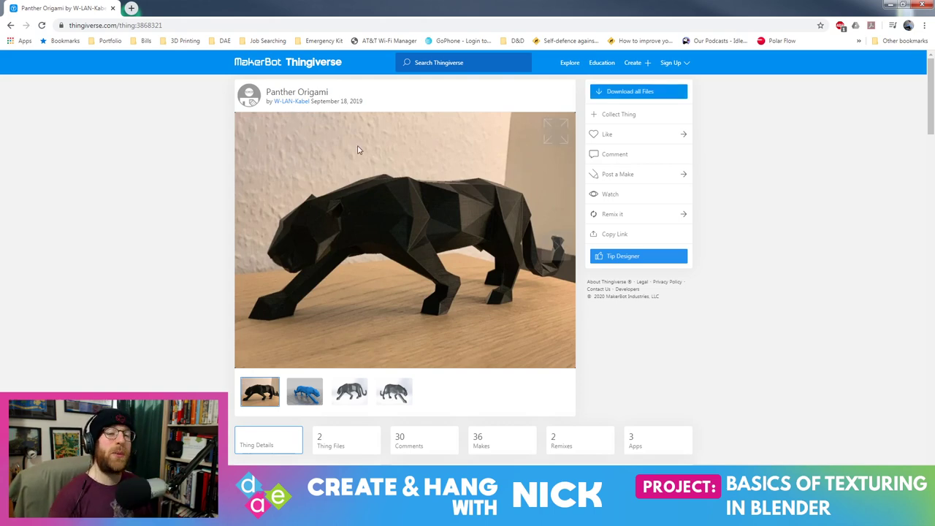
left_click_drag(173, 27, 113, 26)
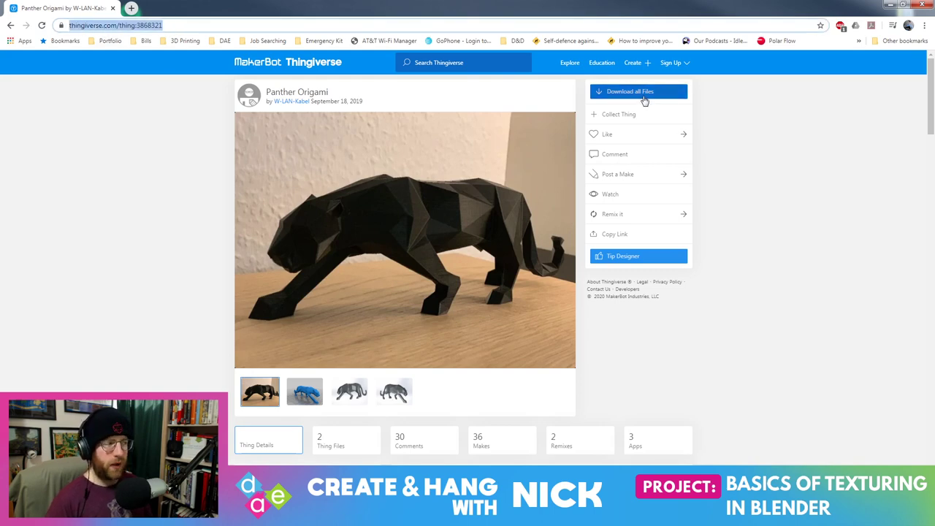
key("super+d")
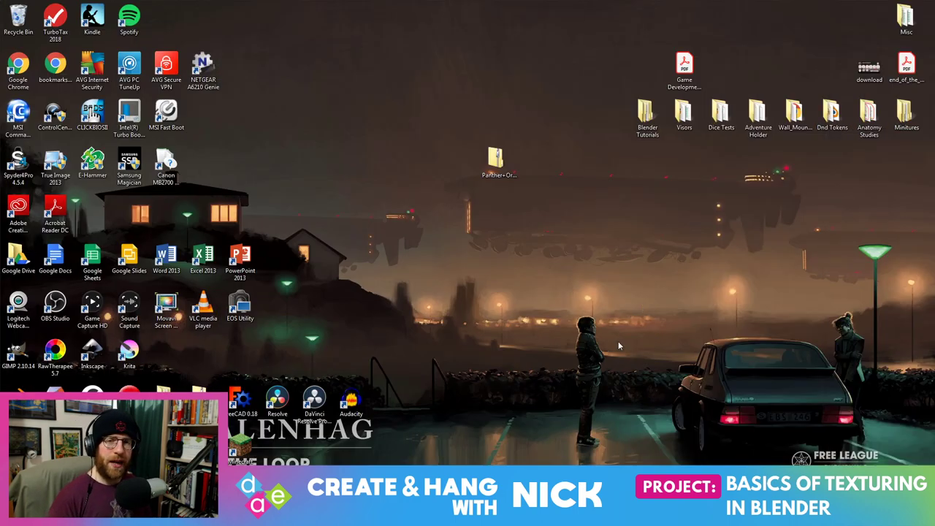
Create a new folder named Intro to Texturing inside Blender Tutorials
double_click(647, 117)
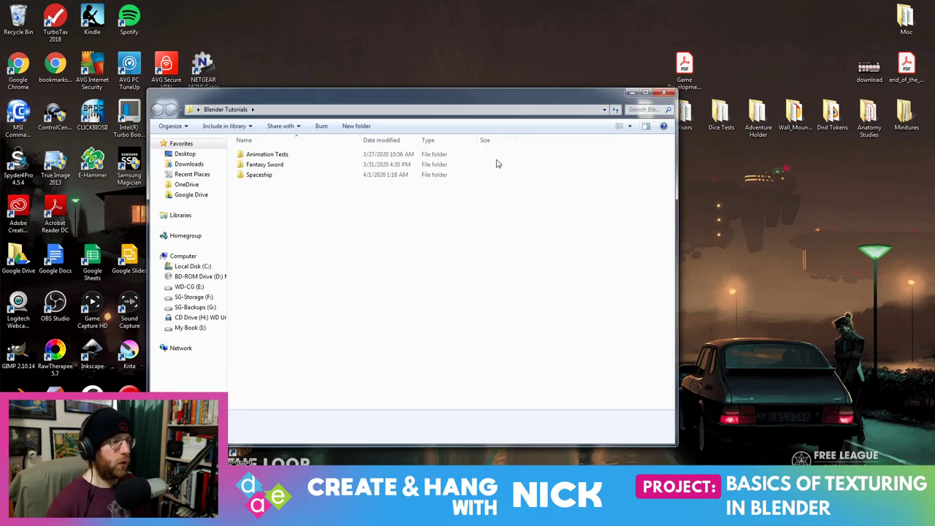
left_click_drag(402, 103, 598, 171)
left_click_drag(482, 168, 479, 227)
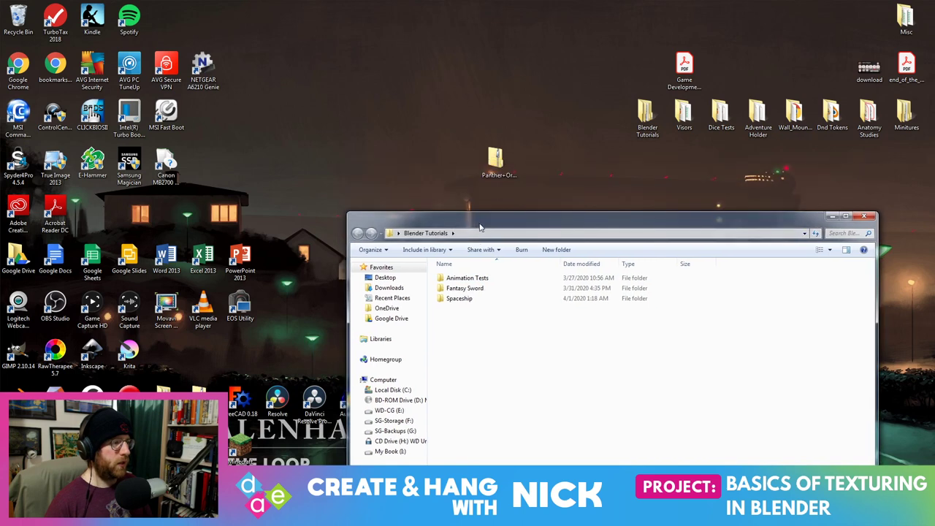
right_click(374, 364)
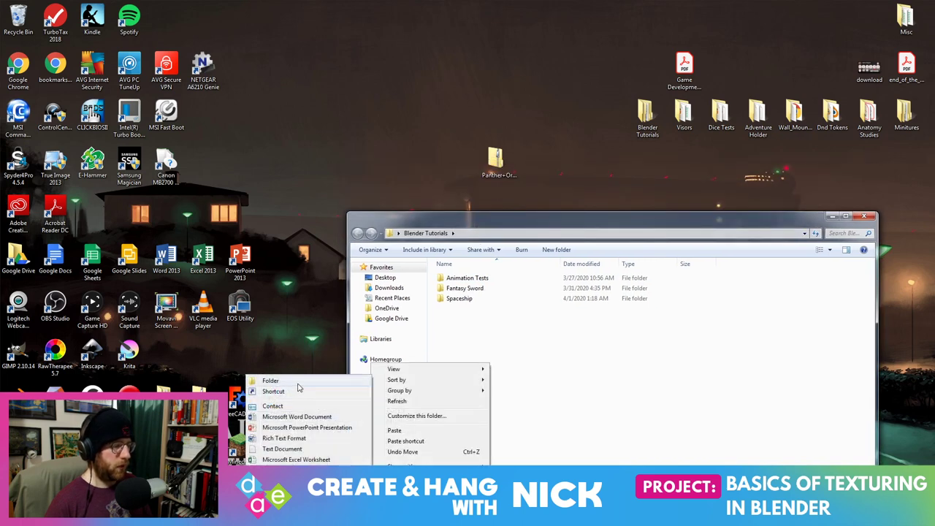
left_click(270, 381)
type("Intro to Texturing")
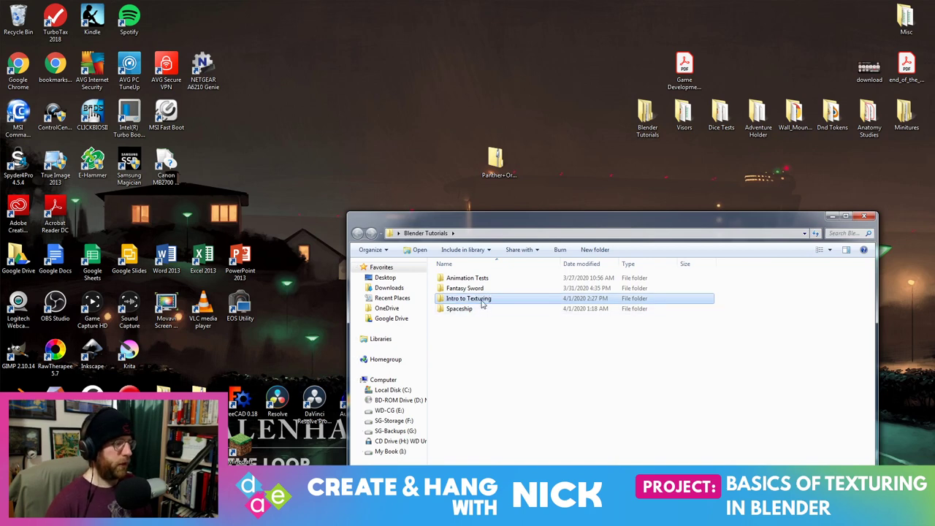
Move the Panther+Origami zip from the desktop into Intro to Texturing
double_click(442, 298)
mouse_move(495, 162)
left_mouse_down()
mouse_move(494, 194)
mouse_move(534, 349)
left_mouse_up()
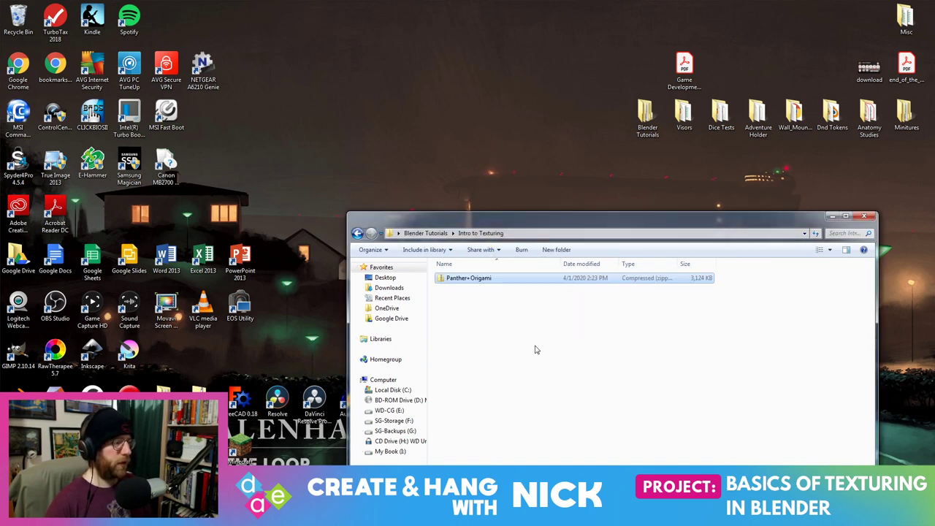
left_click_drag(593, 216, 369, 73)
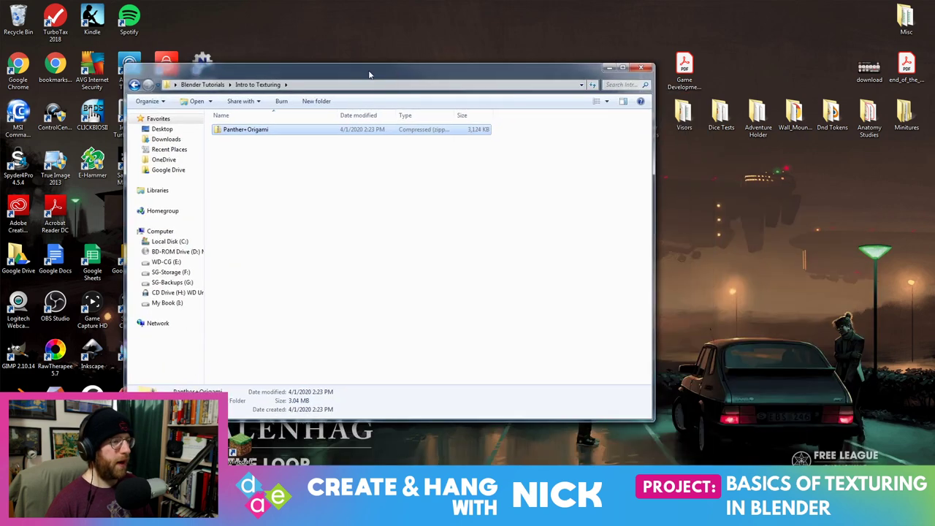
Extract all of the Panther+Origami zip, then open its LICENSE file in Notepad
right_click(229, 128)
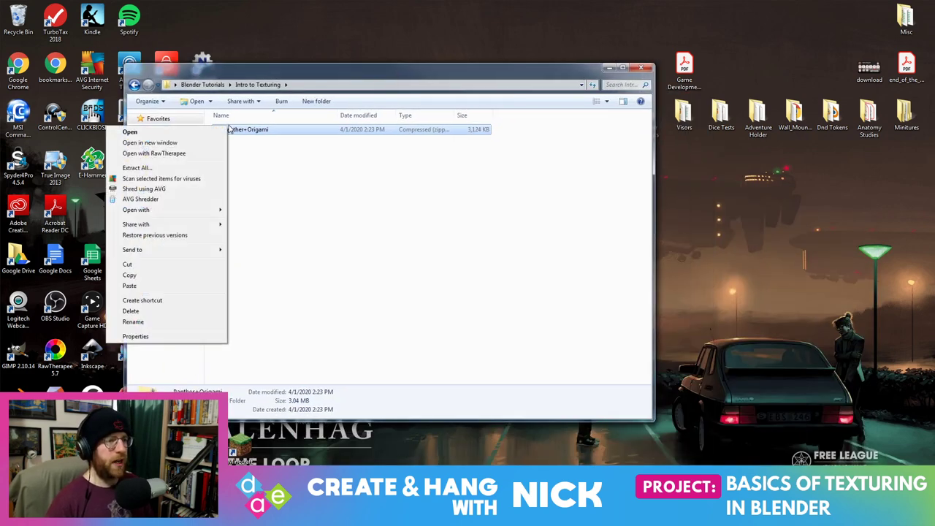
left_click(137, 168)
left_click(561, 351)
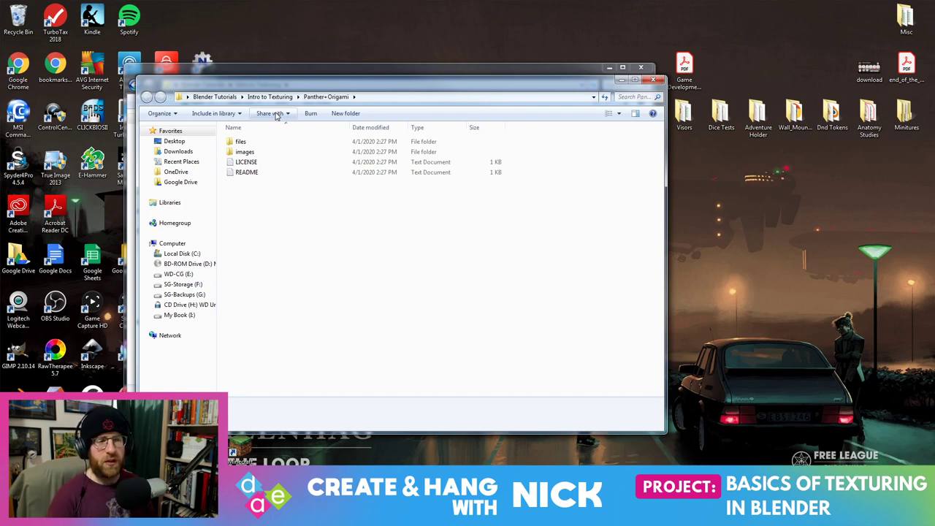
left_click(265, 166)
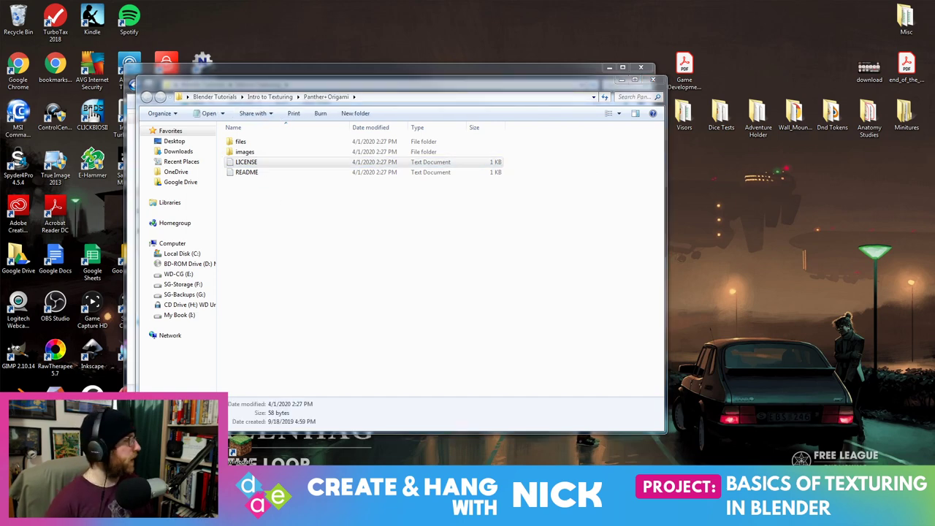
key("Return")
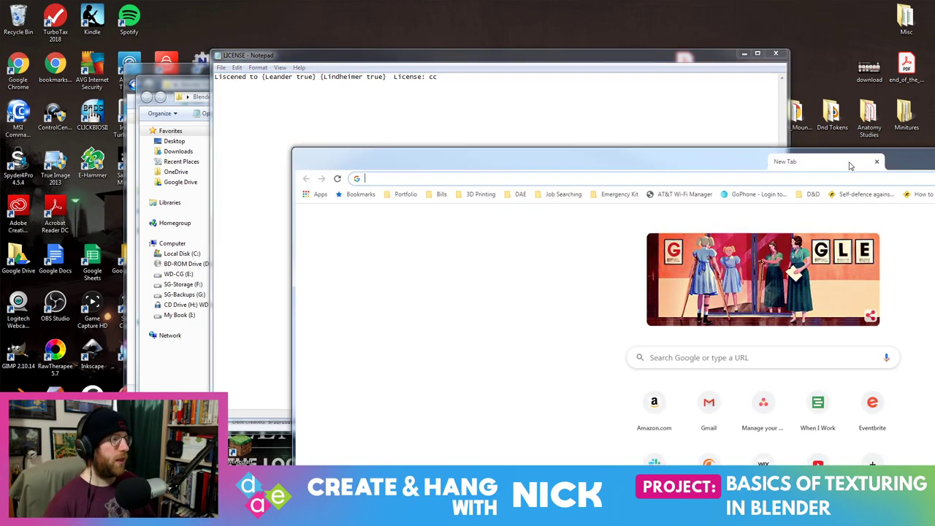
Search Chrome for 'creative commons license'
type("creatuve")
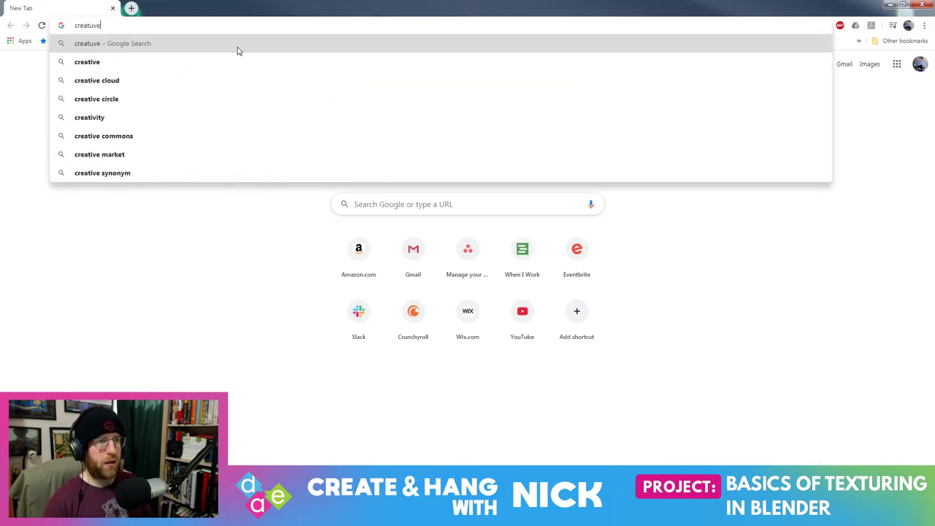
type(" cinnib")
key("BackSpace")
key("BackSpace")
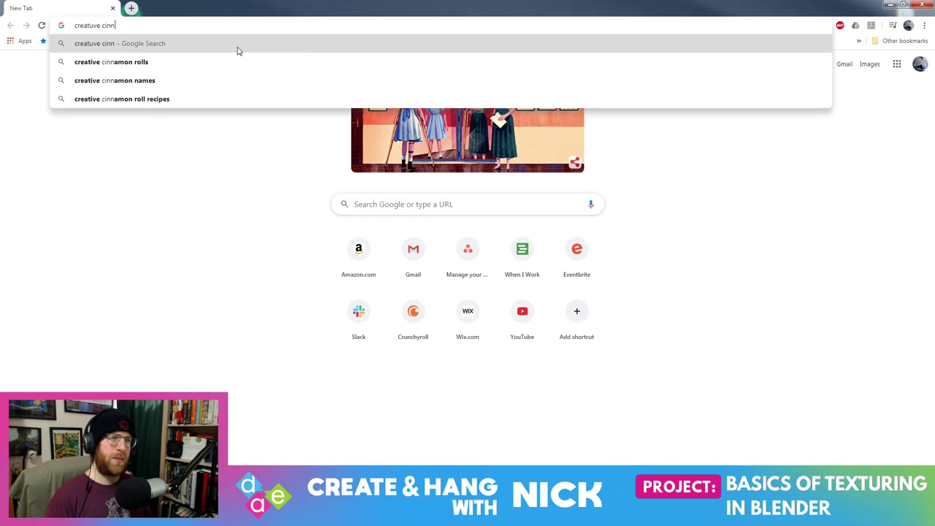
key("BackSpace")
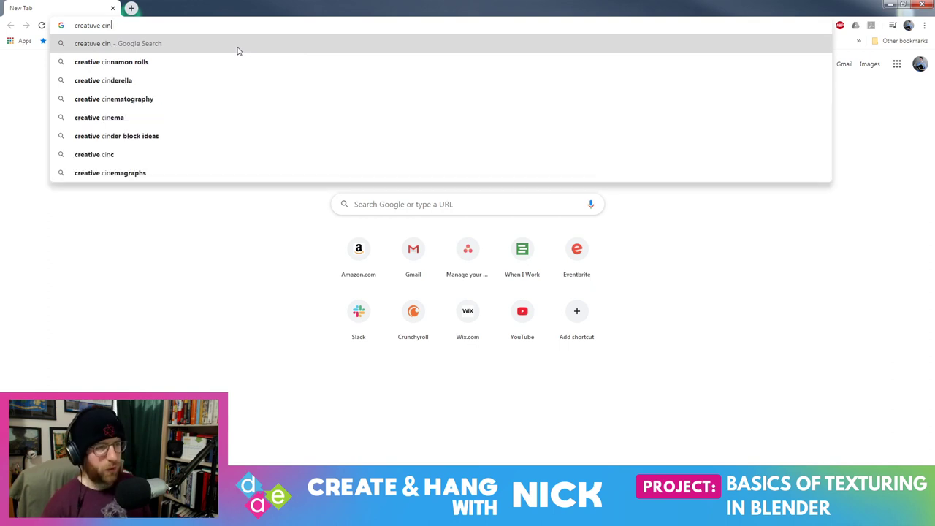
key("BackSpace")
key("BackSpace")
type("ommo")
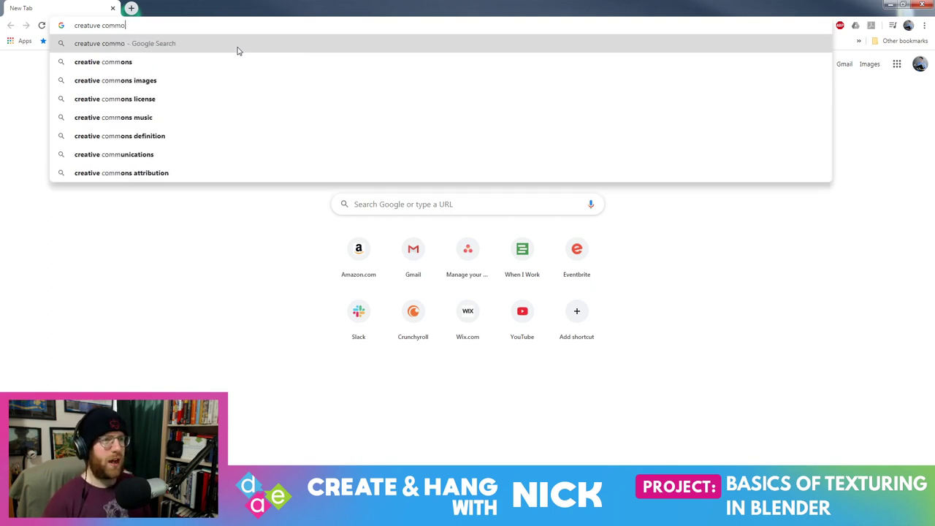
type("ns lice")
key("Down")
key("Return")
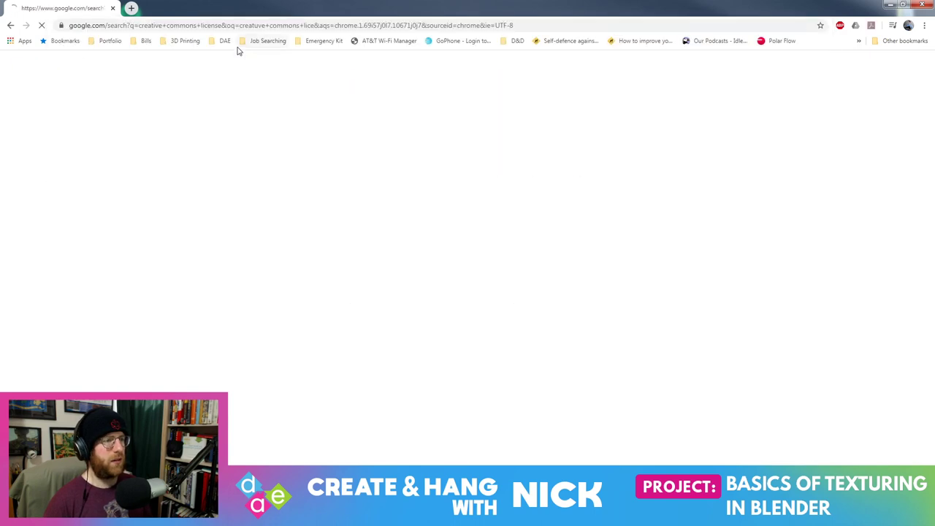
Read through the Creative Commons About The Licenses page, then close it
scroll(194, 139, "down", 2)
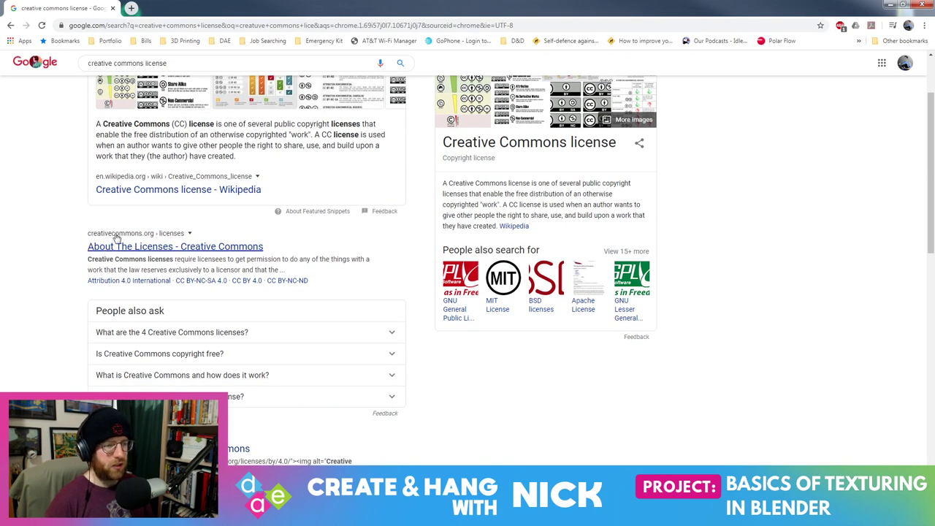
left_click(177, 248)
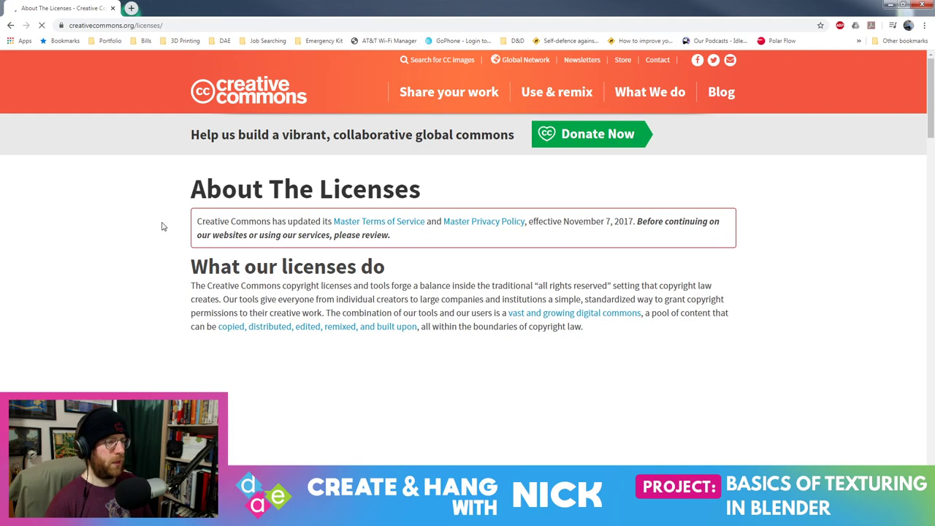
scroll(147, 226, "down", 2)
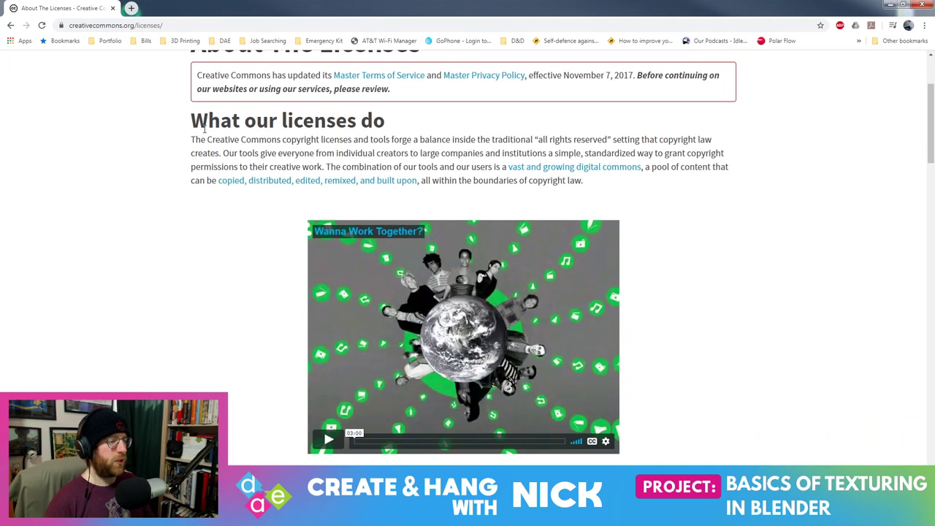
scroll(175, 183, "down", 2)
scroll(201, 146, "down", 2)
scroll(198, 151, "down", 1)
scroll(194, 151, "down", 2)
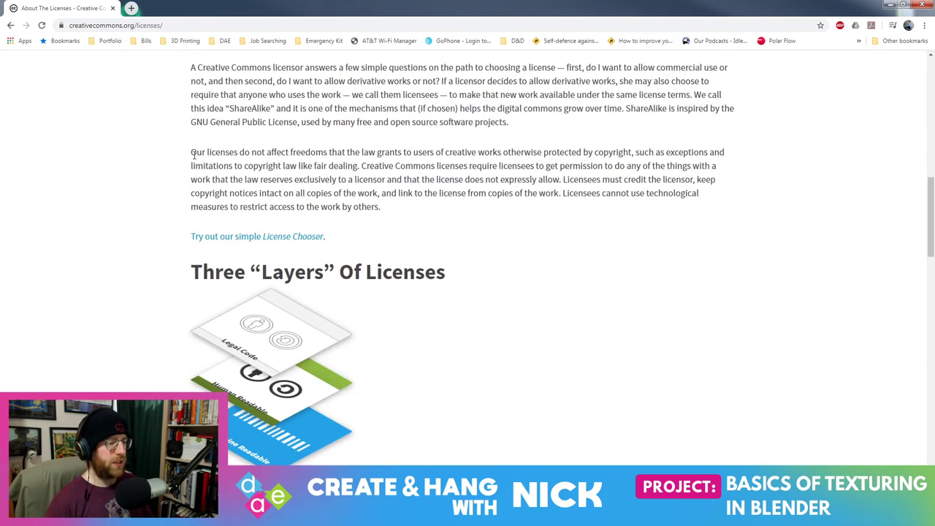
scroll(187, 175, "down", 2)
scroll(256, 350, "down", 3)
scroll(272, 409, "down", 3)
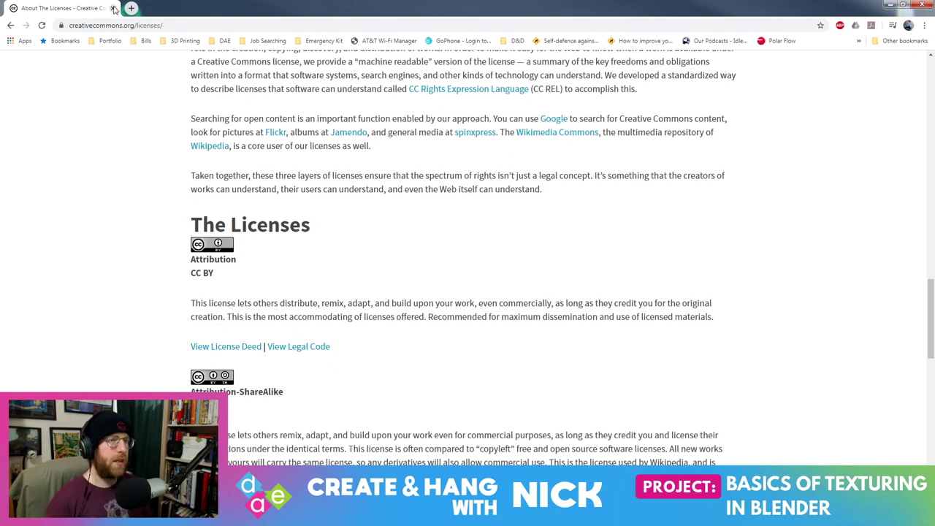
left_click(113, 8)
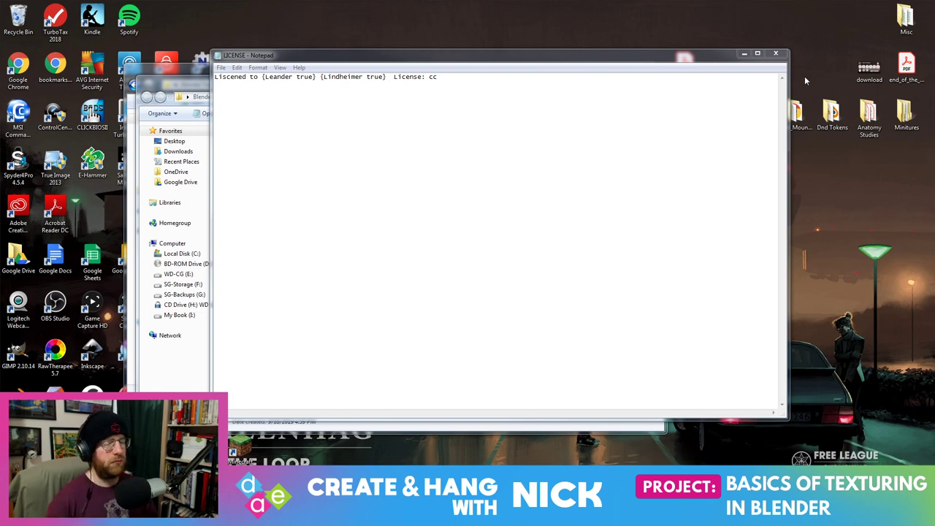
Close the LICENSE text, open the files folder, and check the Panter_1.SLDPRT and panter.stl details
left_click(776, 54)
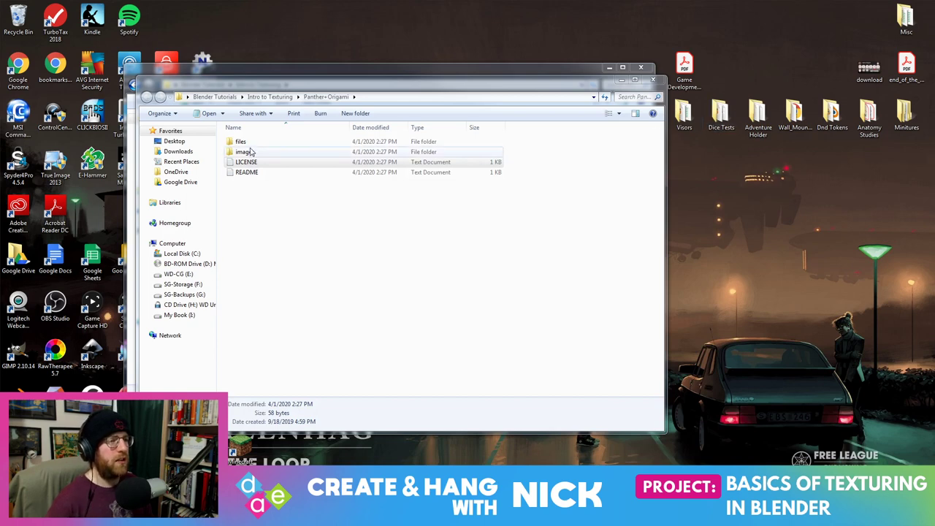
left_click(247, 152)
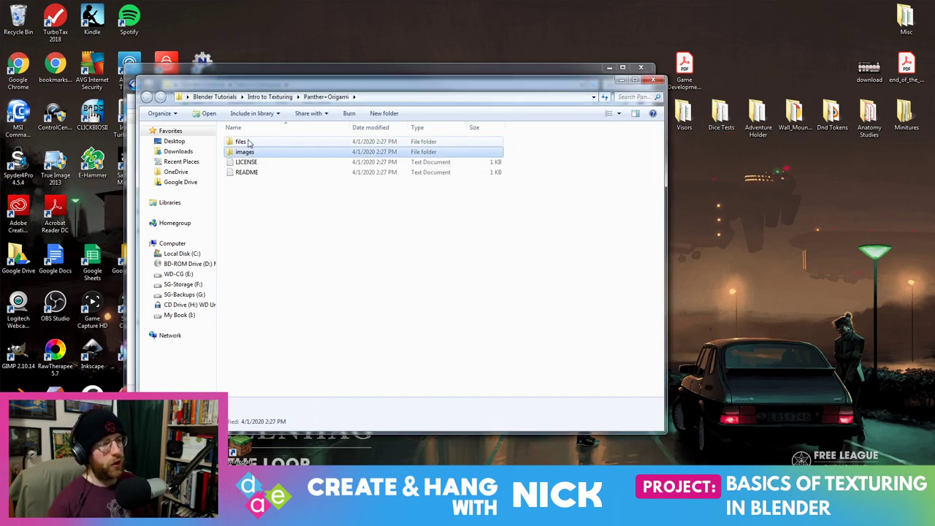
double_click(249, 142)
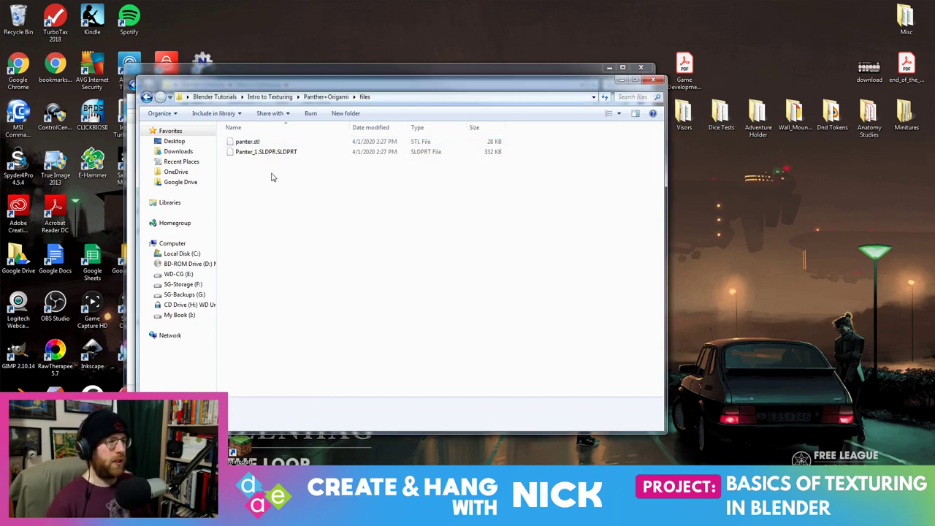
left_click(267, 152)
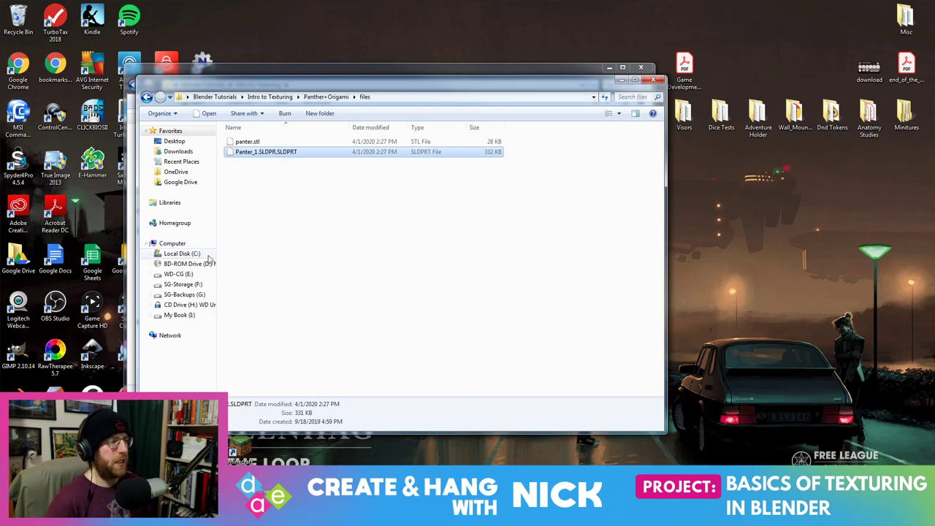
left_click(281, 141)
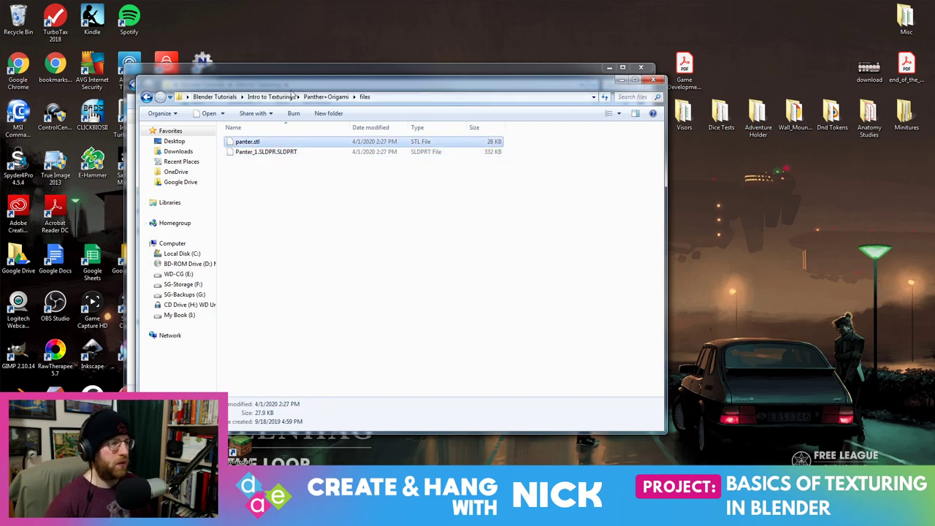
left_click_drag(402, 80, 641, 105)
left_click_drag(484, 67, 545, 30)
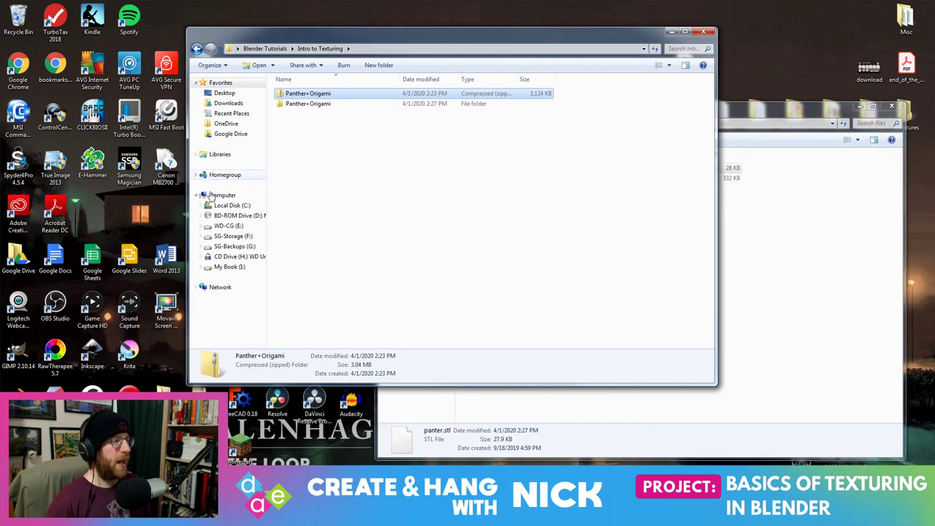
Close the files window and create a Thingiverse Files folder in Intro to Texturing
left_click(585, 204)
left_click(810, 211)
left_click_drag(606, 102, 606, 135)
left_click(891, 136)
right_click(339, 171)
mouse_move(242, 285)
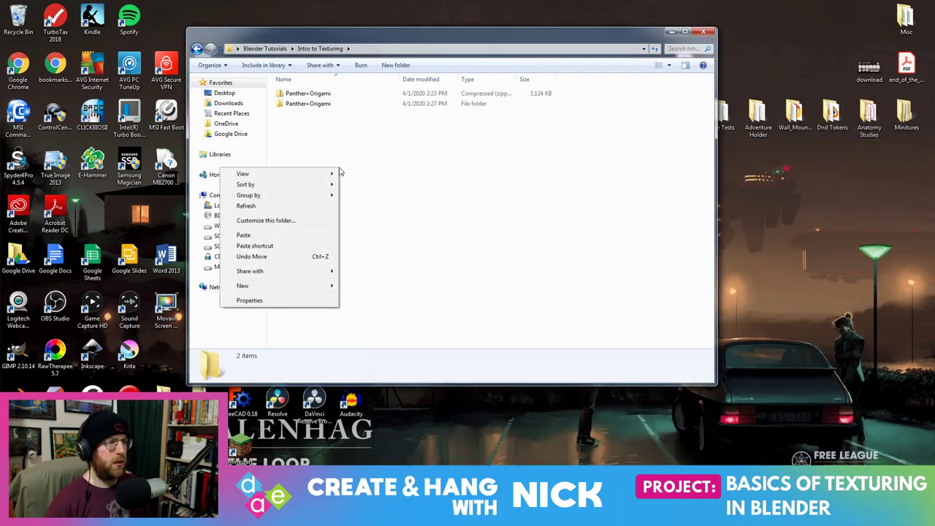
left_click(120, 285)
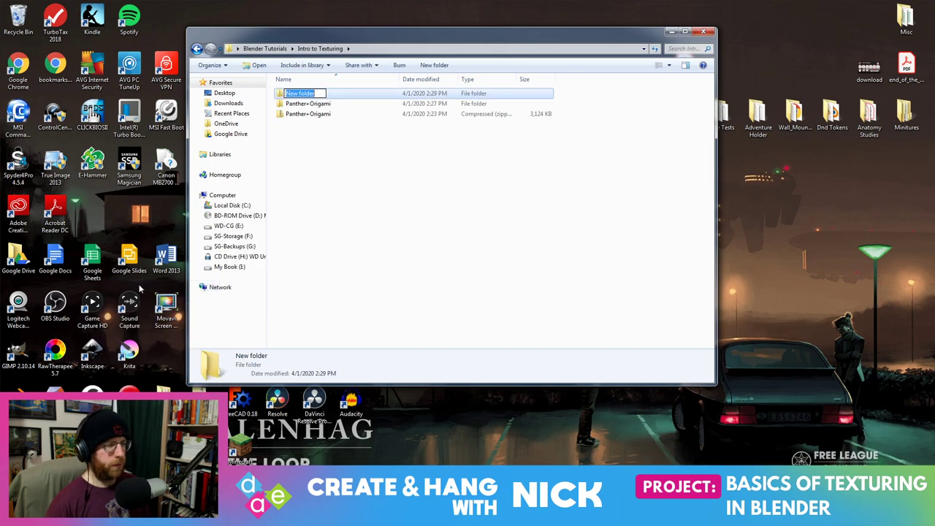
type("Sou")
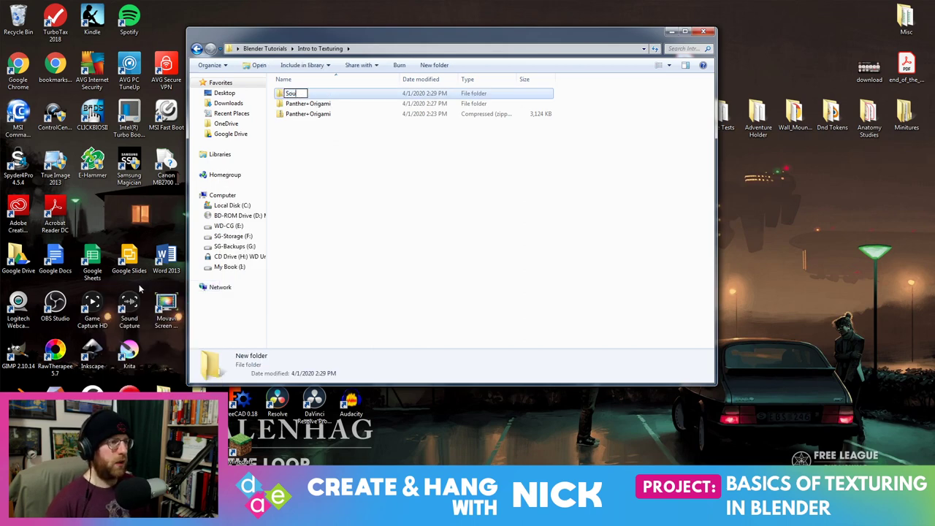
type("Thing")
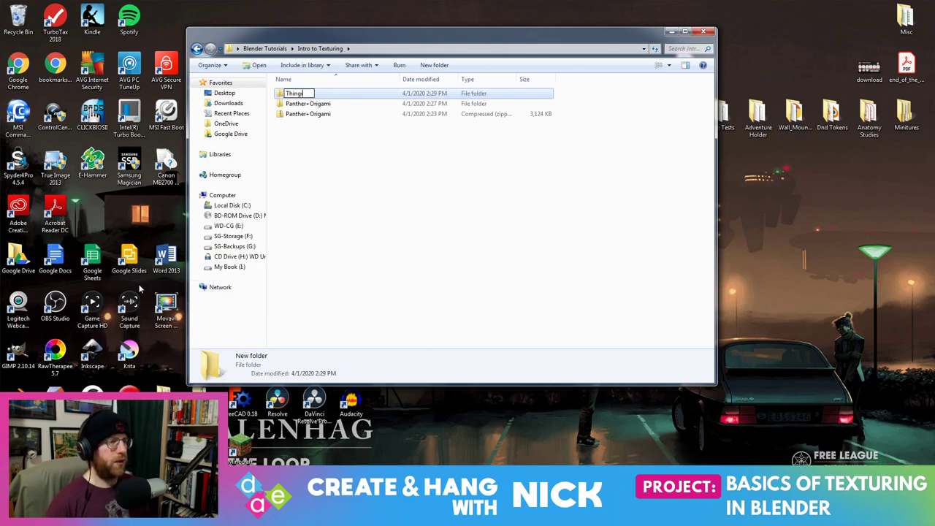
type("iverse")
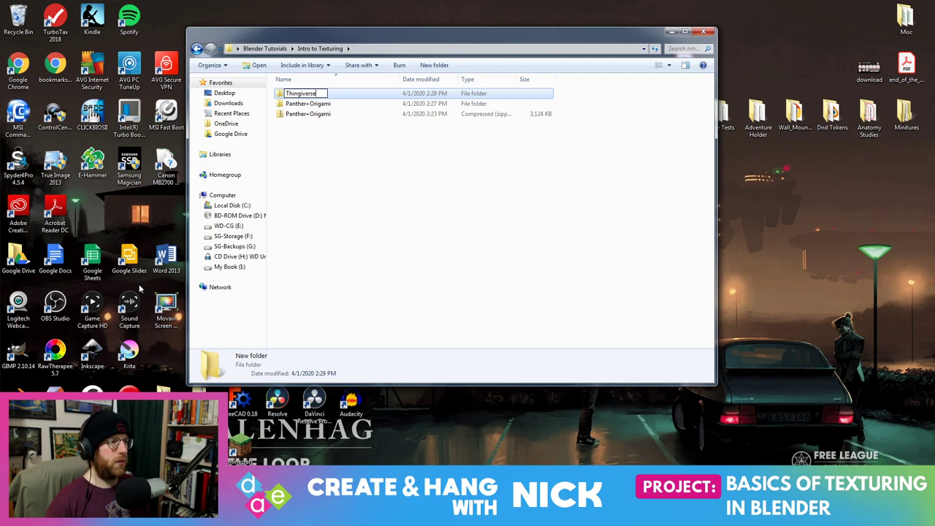
type(" Files")
key("Return")
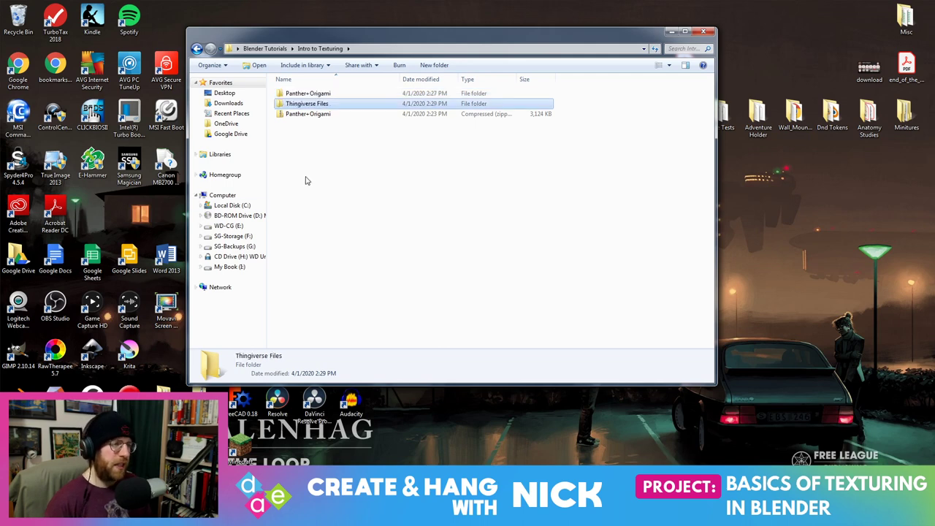
Move the Panther+Origami folder and zip into Thingiverse Files
left_click(308, 94)
left_click(307, 114, "ctrl")
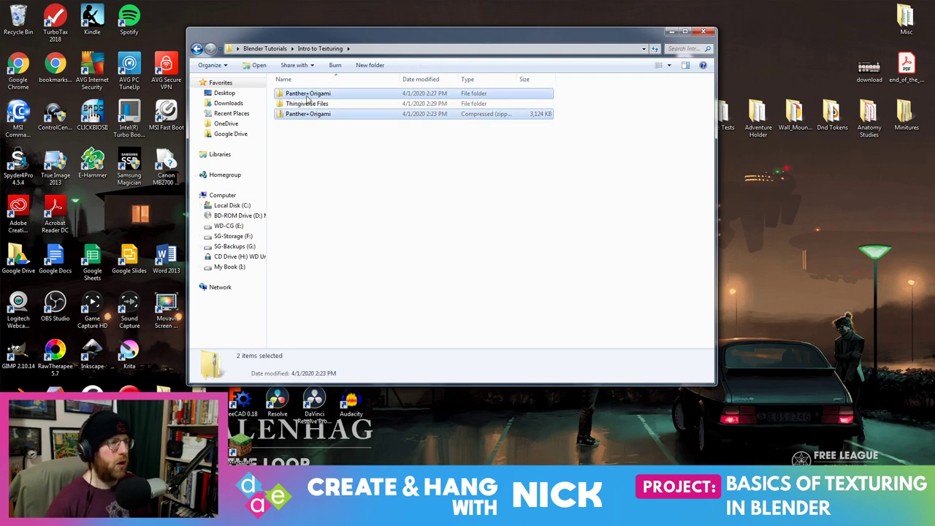
left_click_drag(308, 97, 303, 104)
left_click_drag(409, 30, 463, 39)
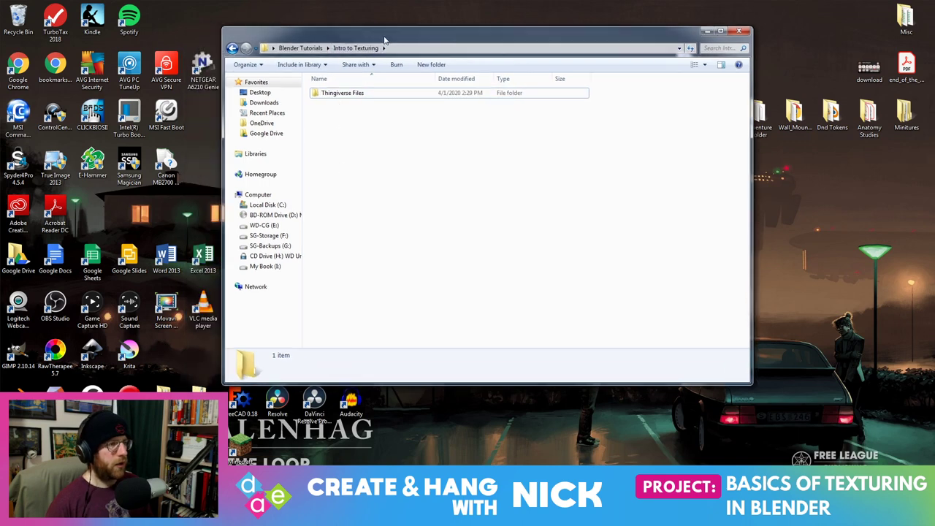
Create another new folder named Blender Files
right_click(377, 146)
left_click(216, 269)
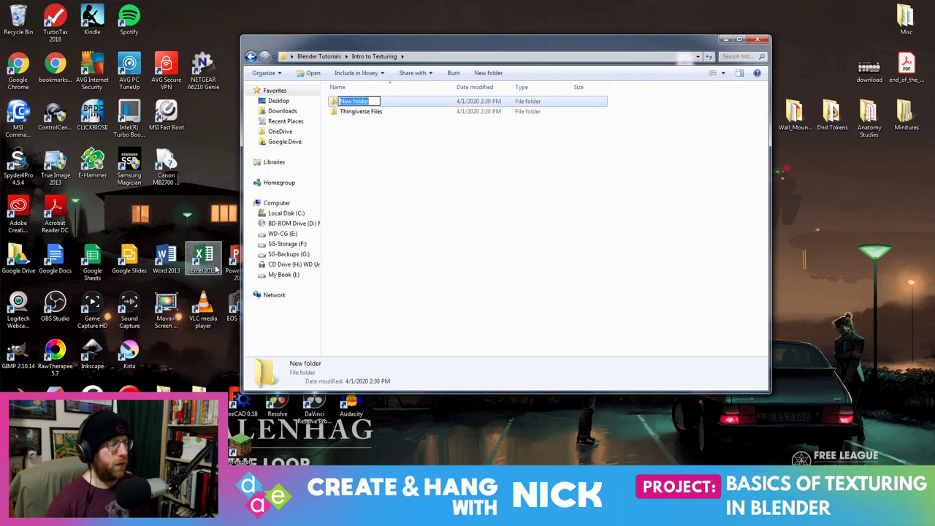
type("Blender Files")
key("Return")
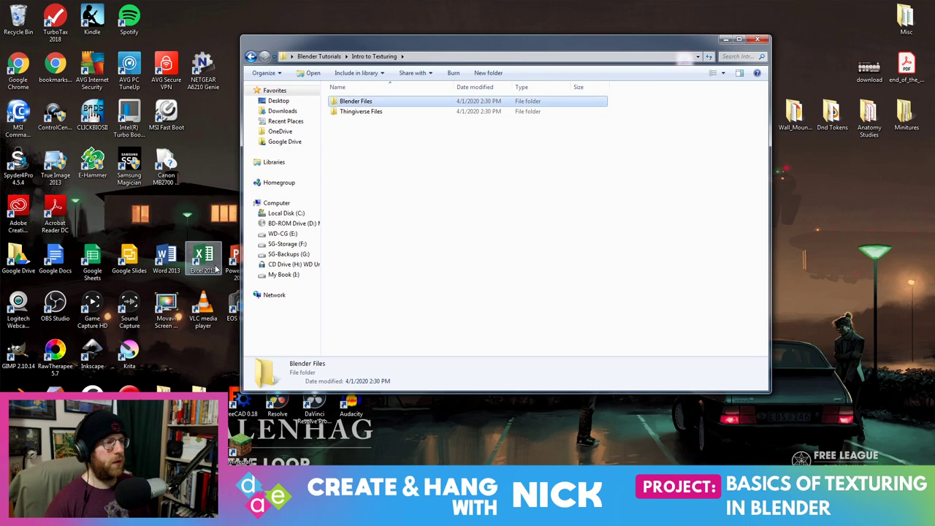
left_click_drag(437, 41, 460, 41)
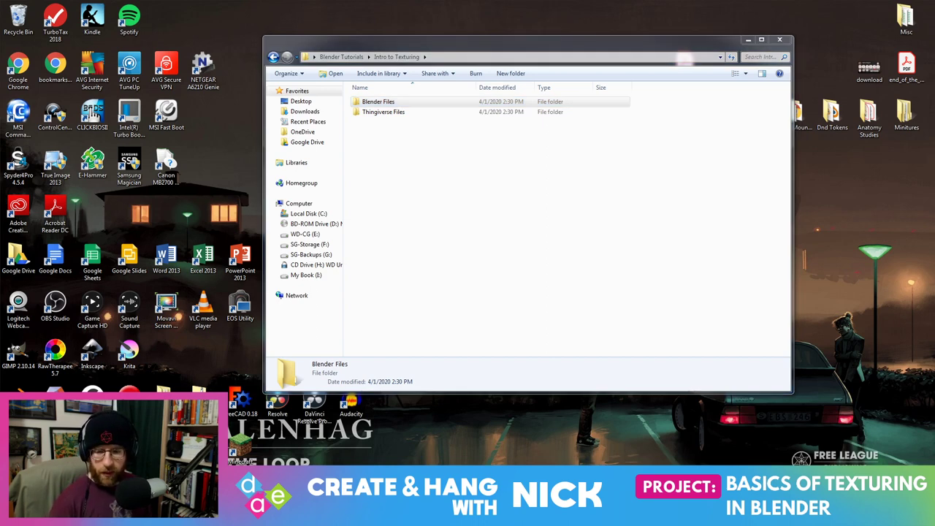
Dismiss the Blender splash screen to show the default cube, camera and light
left_click_drag(475, 42, 524, 66)
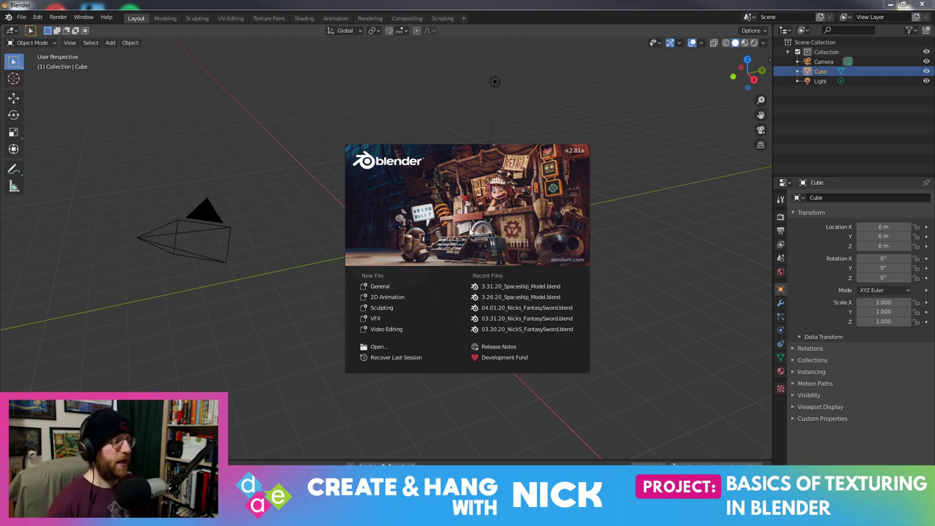
left_click(630, 150)
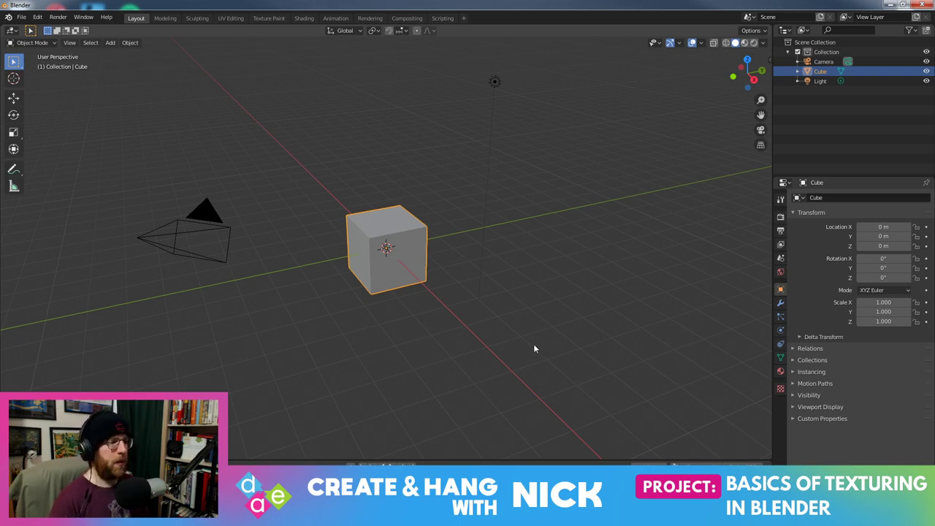
Grab the default light and move it to the right above the cube
mouse_move(549, 211)
middle_mouse_down()
mouse_move(522, 192)
mouse_move(486, 196)
mouse_move(483, 236)
middle_mouse_up()
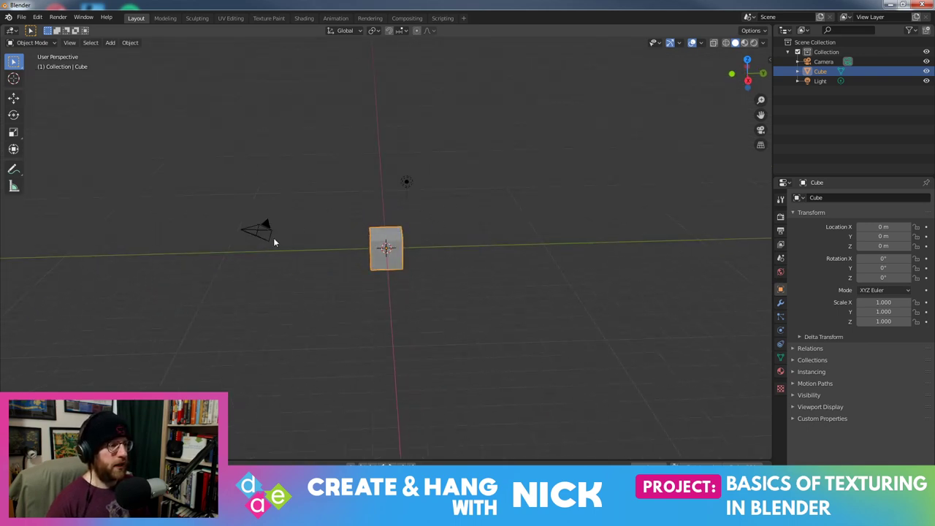
left_click(406, 181)
left_click(381, 248)
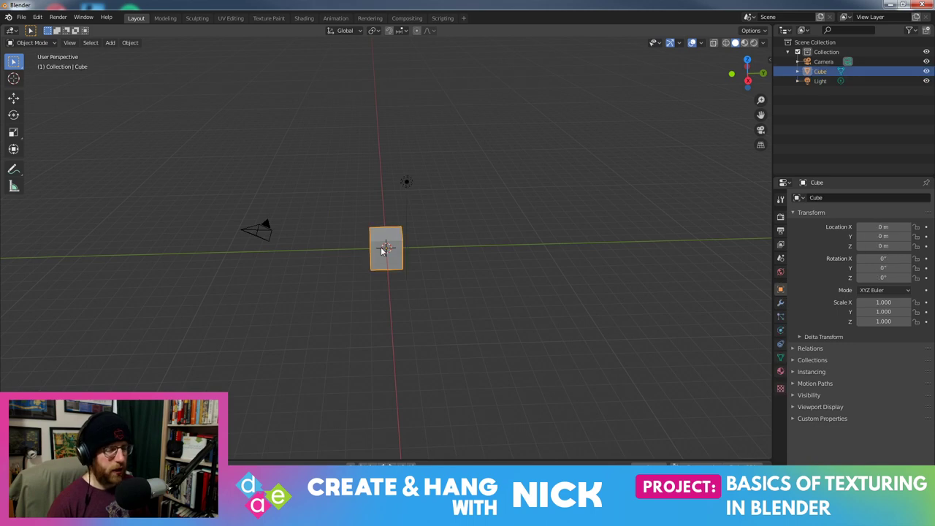
scroll(387, 252, "up", 3)
middle_click_drag(387, 252, 398, 255)
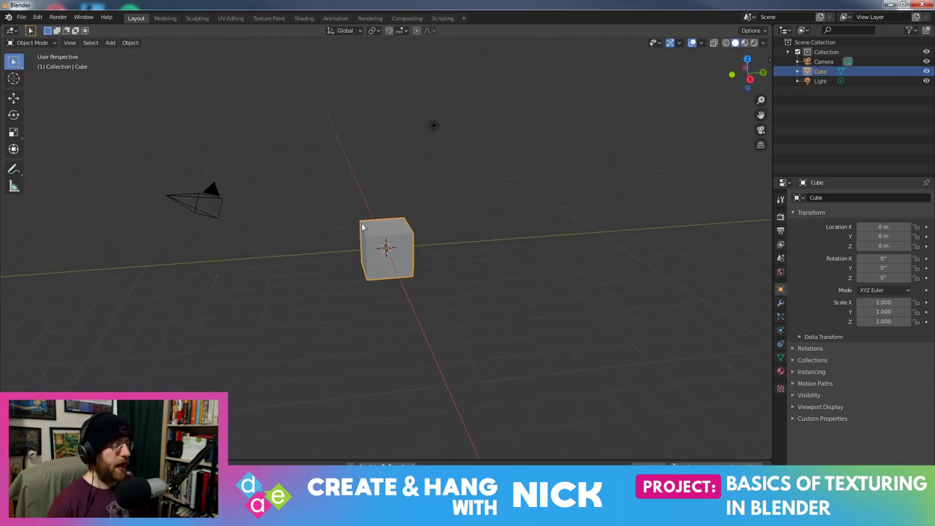
left_click(435, 127)
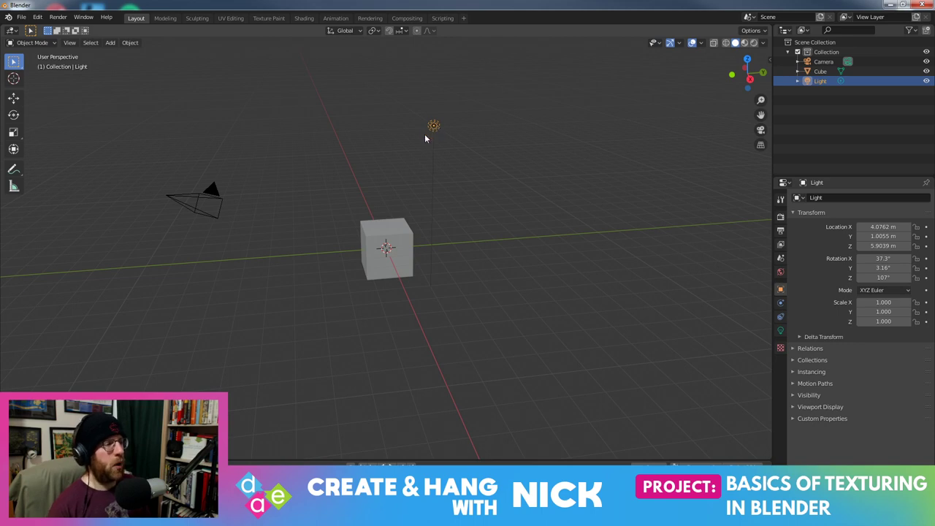
key("g")
left_click(516, 221)
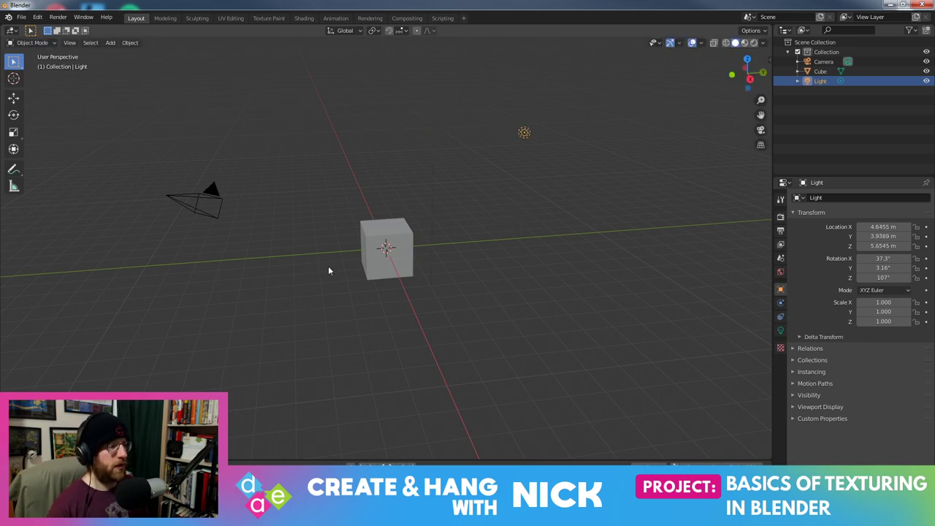
Select both the light and the cube together
left_click(387, 263)
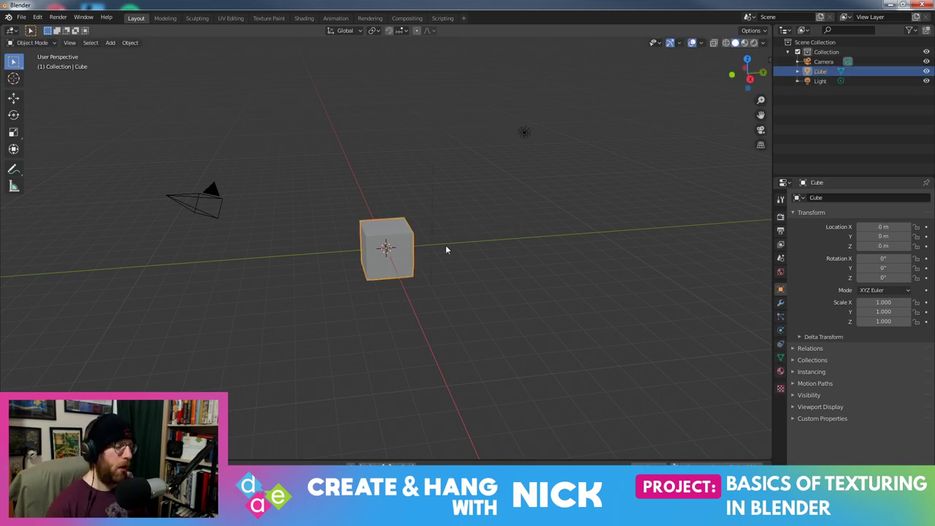
left_click(525, 132)
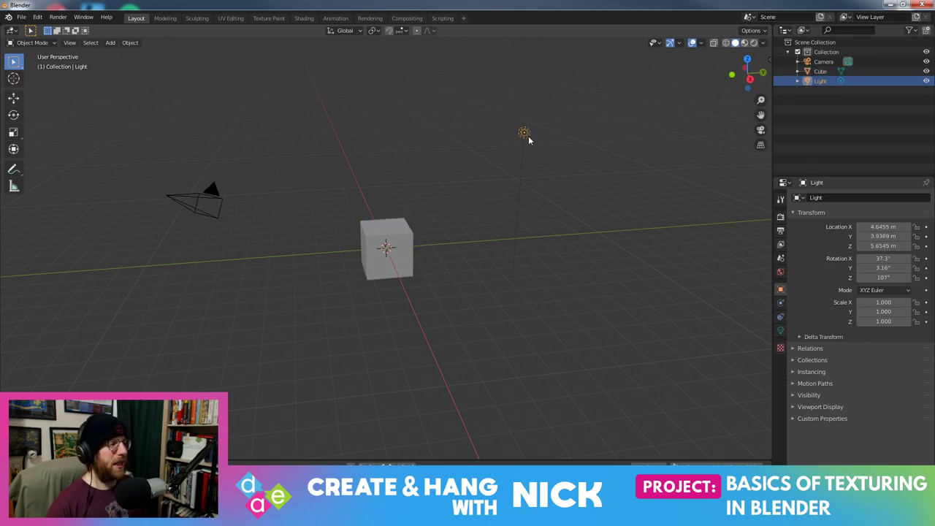
left_click(362, 263, "shift")
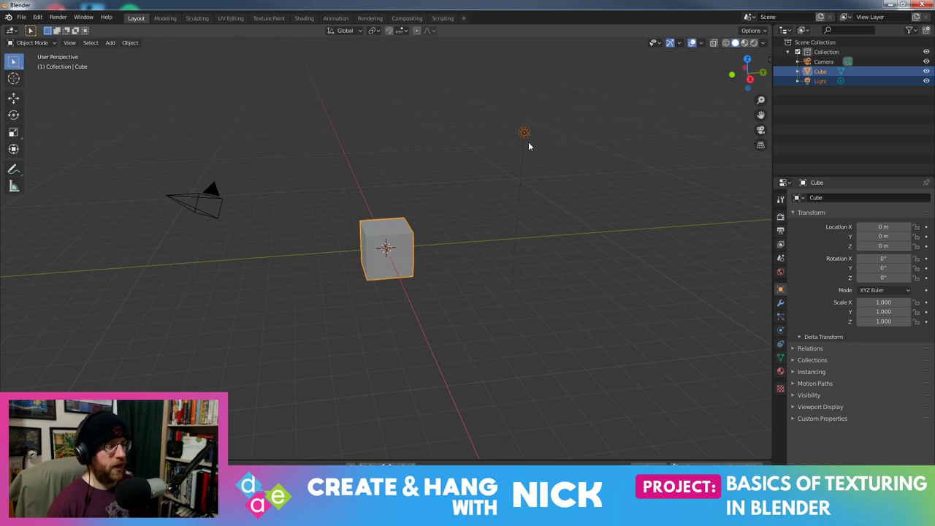
Delete the cube and light, then add a mesh plane at the origin
key("x")
left_click(393, 248)
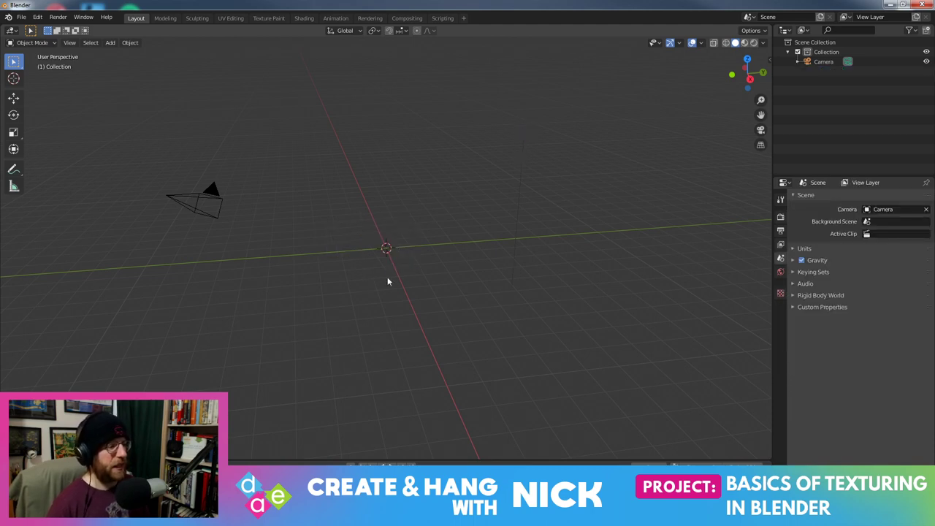
left_click(109, 42)
mouse_move(123, 54)
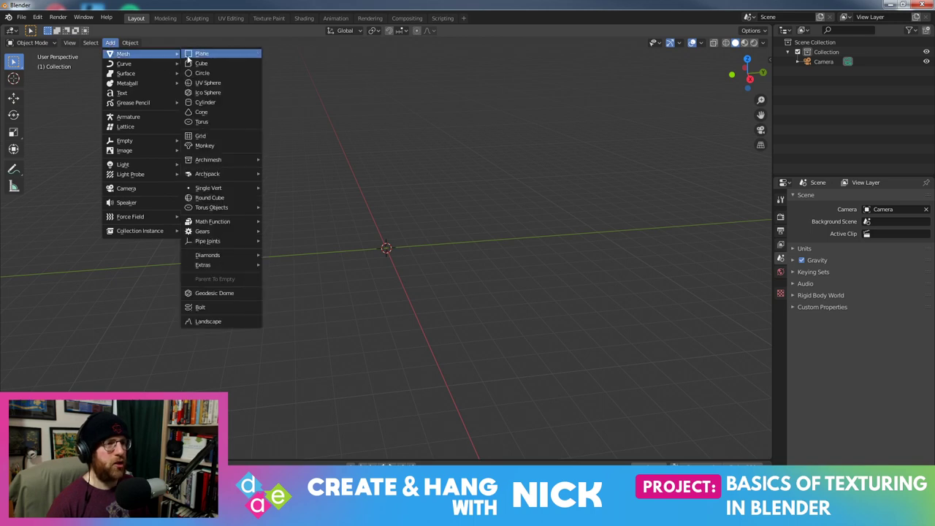
left_click(199, 54)
middle_click_drag(460, 249, 464, 257)
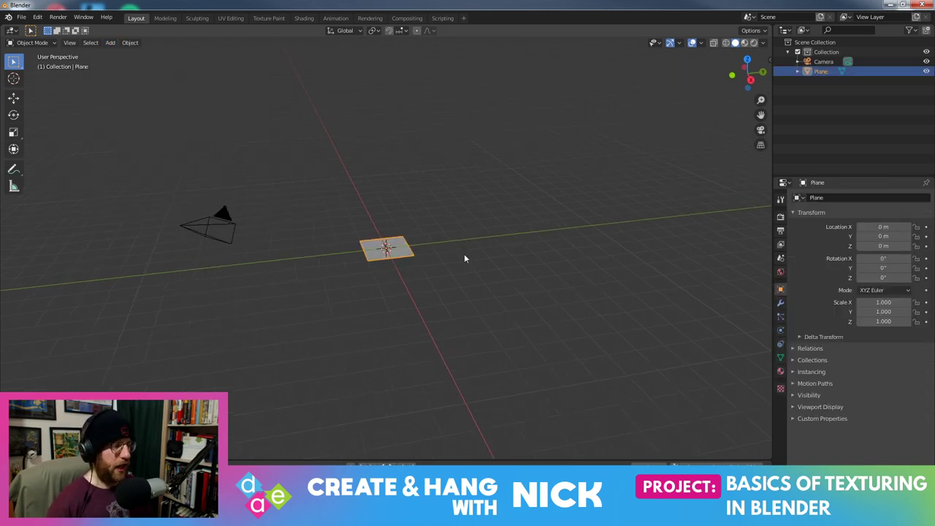
Scale the plane up uniformly to 26.757 as a large ground surface
key("s")
left_click(676, 344)
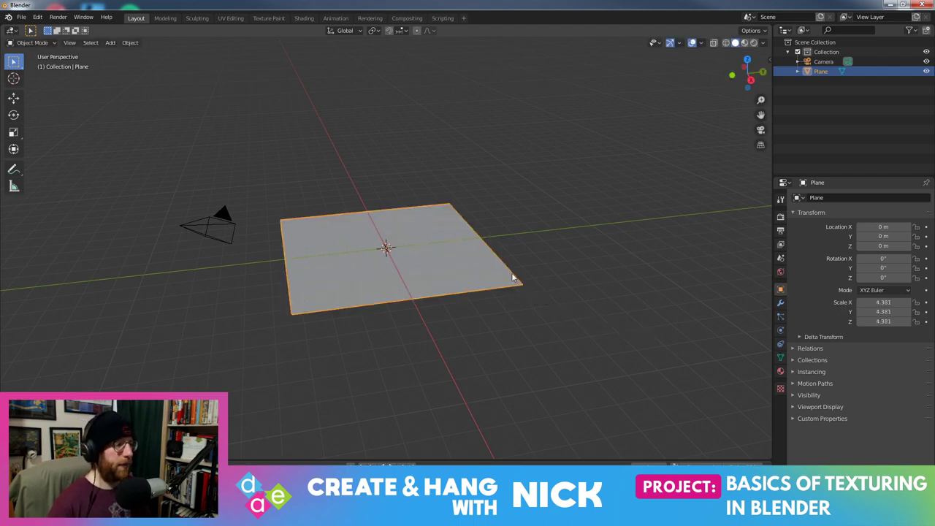
key("s")
left_click(628, 320)
mouse_move(627, 320)
middle_mouse_down()
mouse_move(536, 240)
mouse_move(503, 236)
mouse_move(595, 236)
mouse_move(553, 263)
mouse_move(580, 314)
mouse_move(236, 309)
mouse_move(261, 288)
mouse_move(324, 332)
mouse_move(382, 240)
mouse_move(357, 251)
mouse_move(369, 237)
middle_mouse_up()
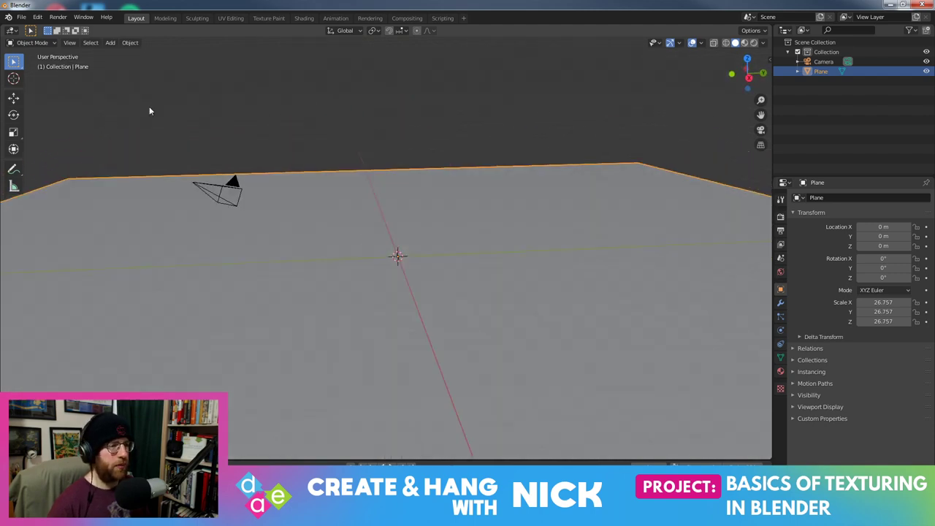
scroll(371, 202, "down", 3)
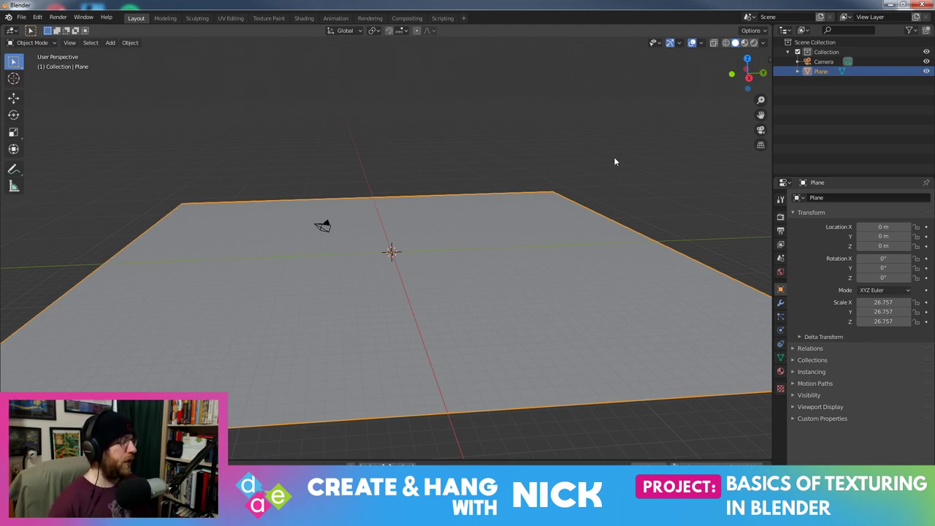
scroll(605, 167, "down", 1)
scroll(453, 342, "down", 3)
scroll(404, 336, "up", 4)
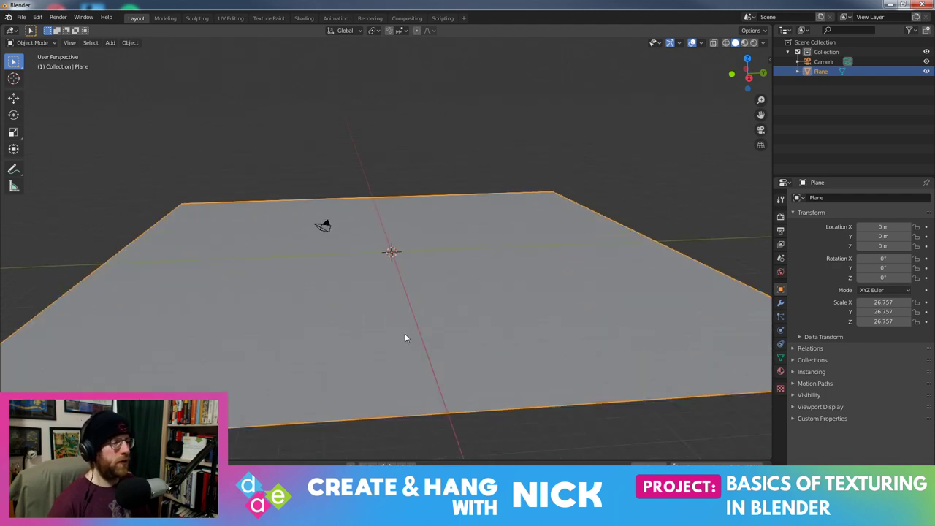
scroll(406, 337, "up", 2)
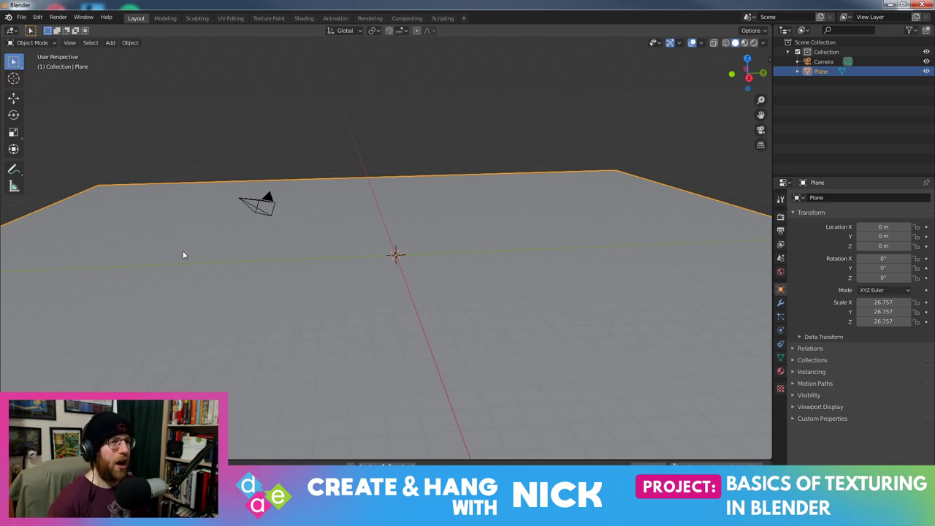
Import panter.stl from Intro to Texturing/Thingiverse Files/Panther+Origami/files as an STL
left_click(22, 19)
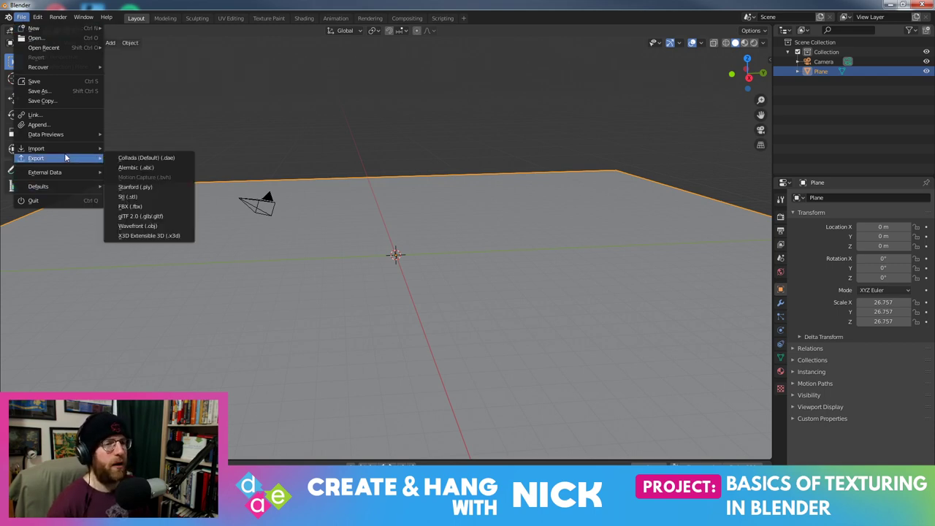
mouse_move(36, 148)
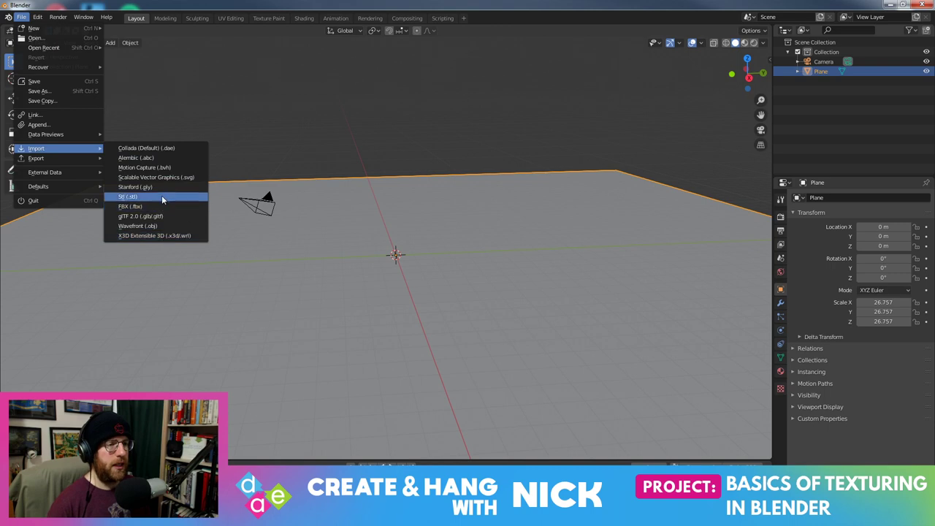
left_click(161, 196)
left_click_drag(364, 118, 350, 91)
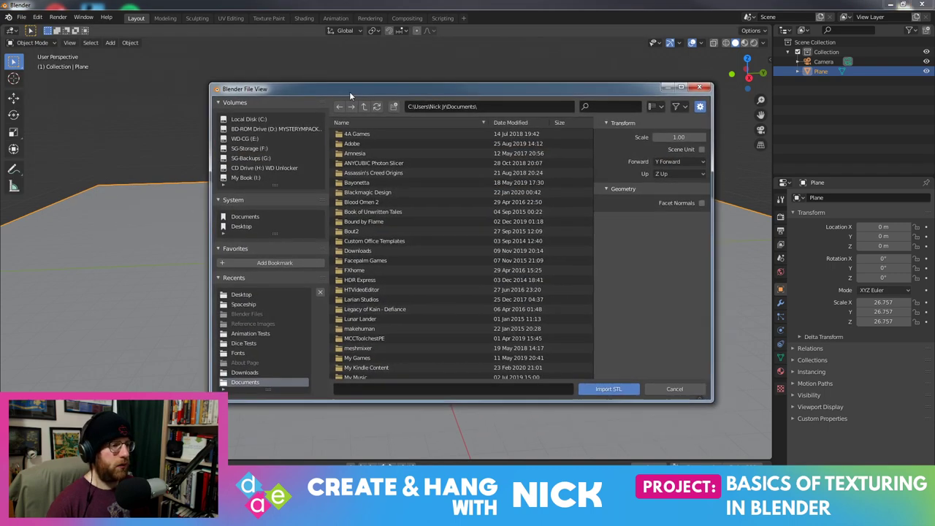
left_click(247, 225)
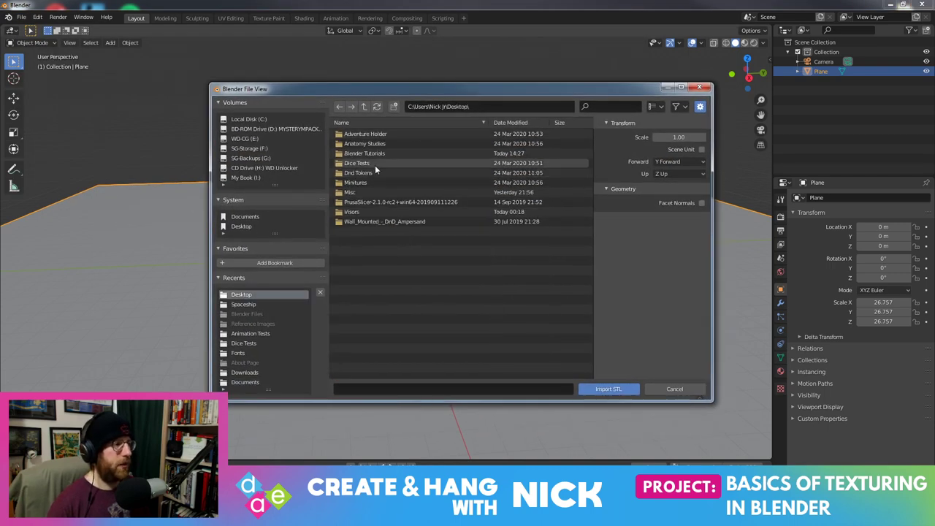
double_click(376, 156)
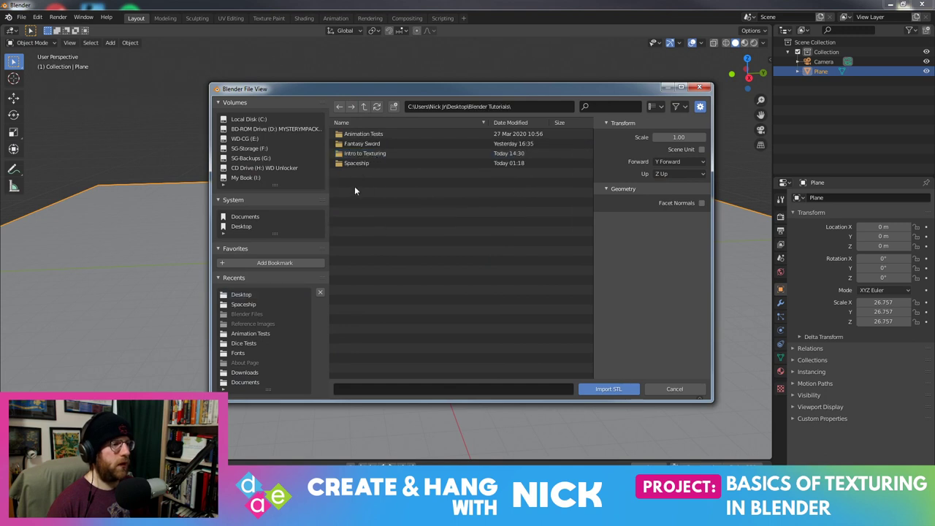
double_click(369, 153)
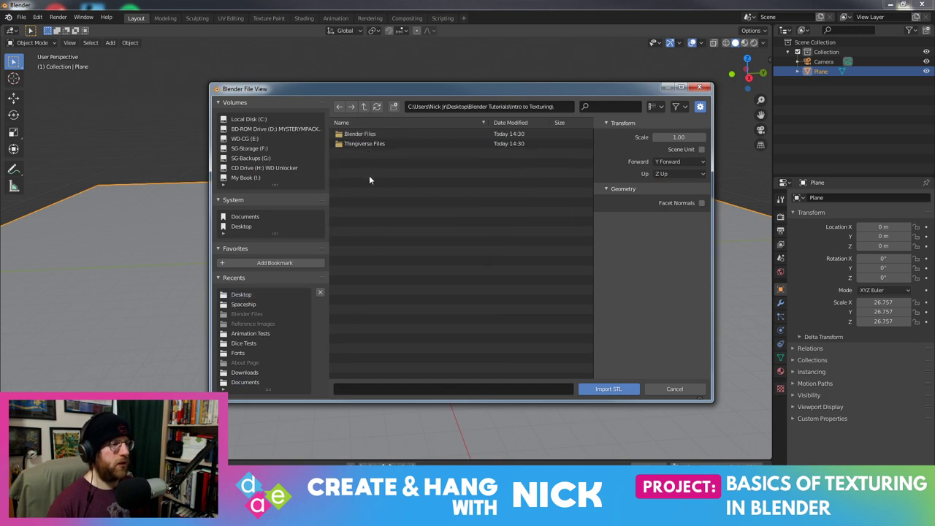
double_click(369, 145)
double_click(361, 134)
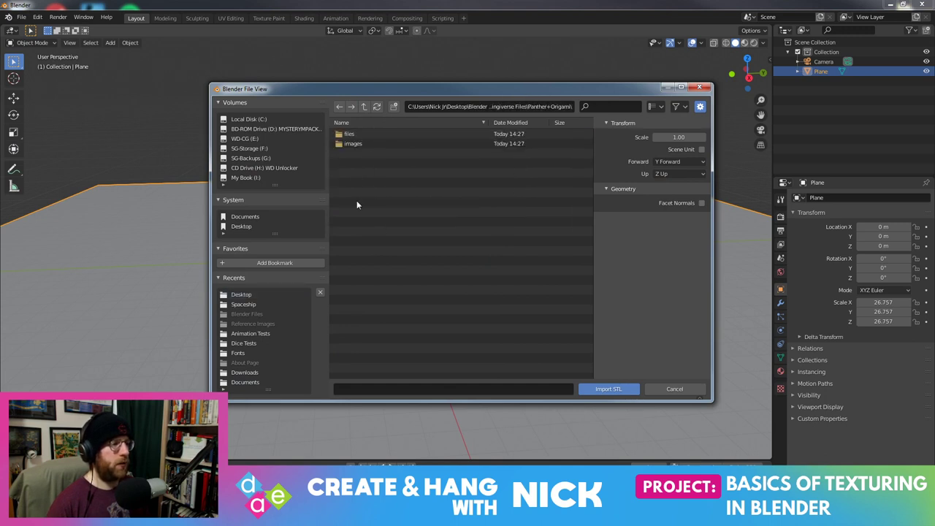
double_click(359, 133)
double_click(359, 133)
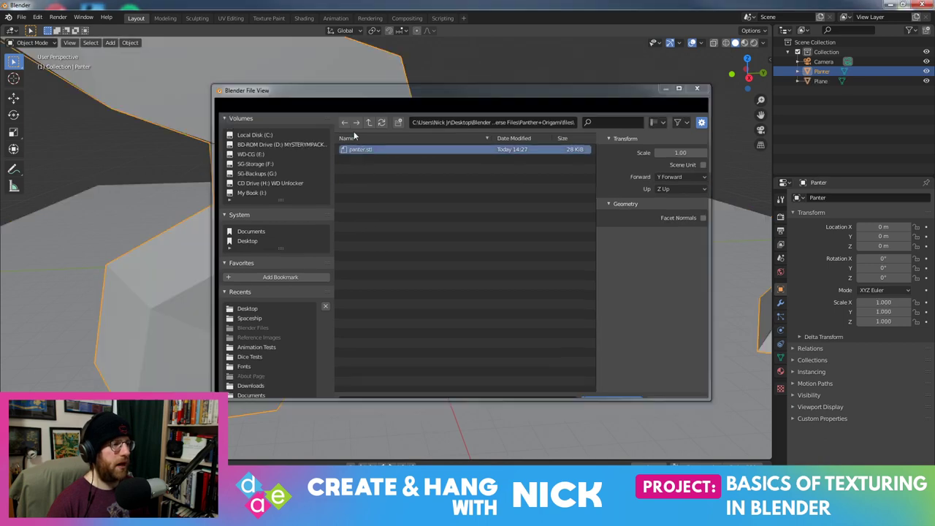
scroll(520, 237, "down", 5)
scroll(475, 219, "down", 4)
mouse_move(443, 221)
middle_mouse_down()
mouse_move(557, 209)
mouse_move(622, 223)
mouse_move(442, 250)
middle_mouse_up()
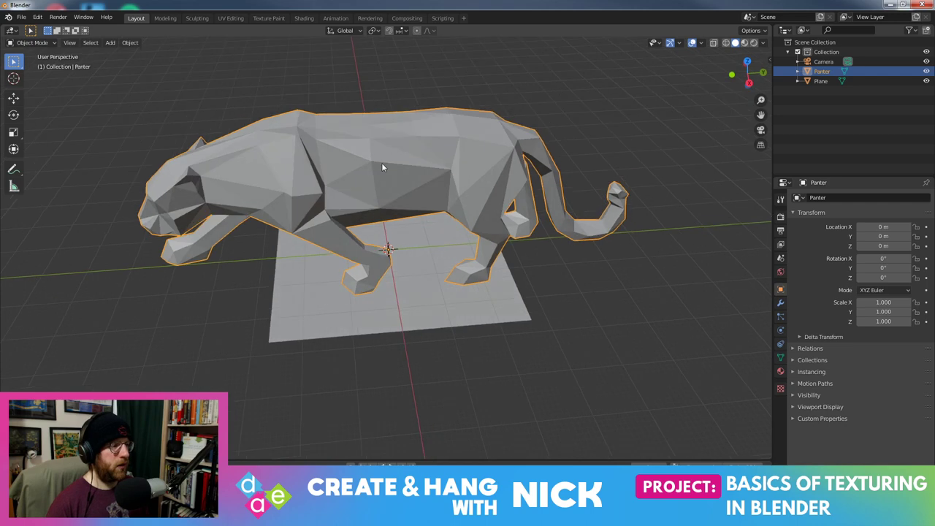
Scale the Panter object uniformly to 0.150, then switch to the camera view
middle_click_drag(565, 421, 646, 330)
key("s")
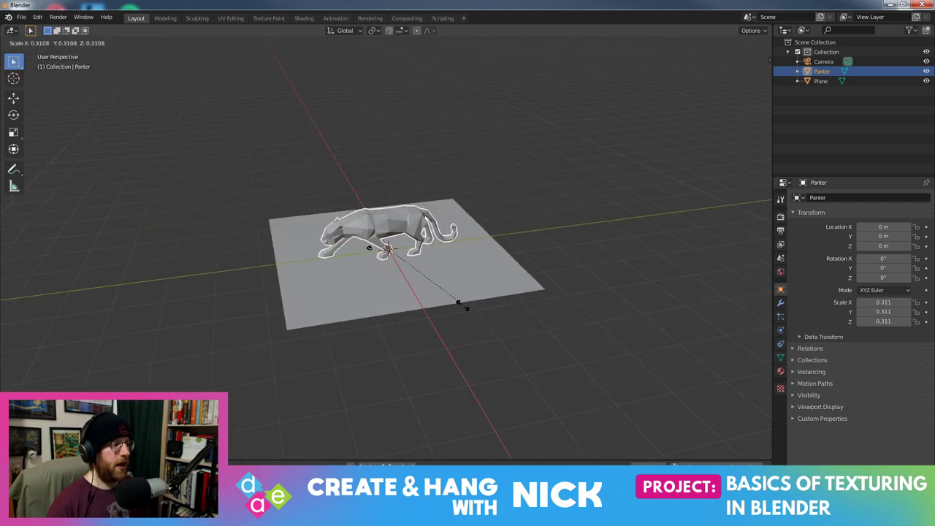
left_click(379, 313)
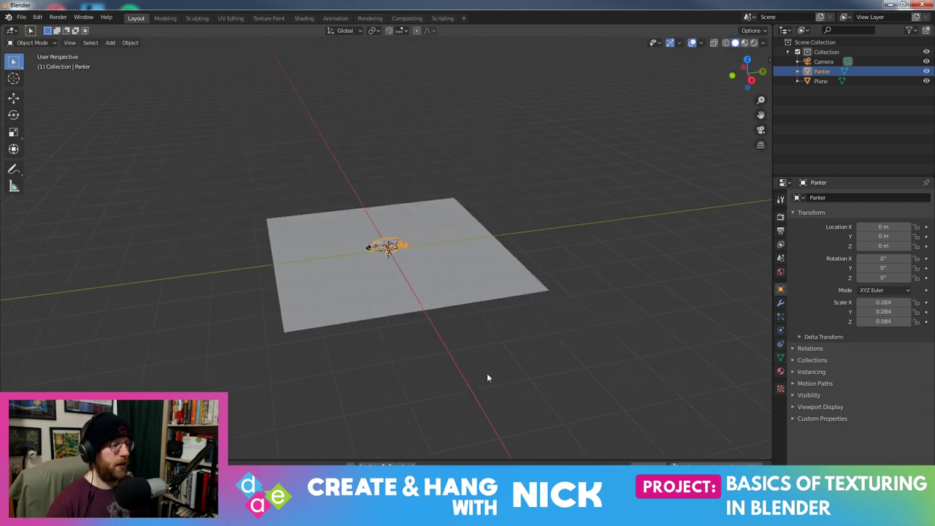
scroll(512, 350, "up", 5)
key("s")
left_click(530, 293)
mouse_move(530, 293)
middle_mouse_down()
mouse_move(384, 312)
mouse_move(538, 344)
middle_mouse_up()
key("s")
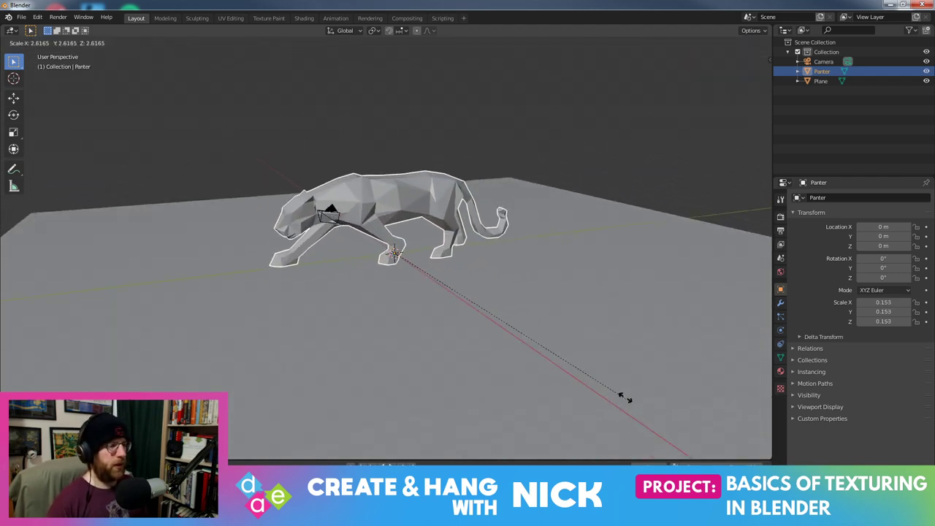
left_click(606, 380)
middle_click_drag(447, 249, 501, 246)
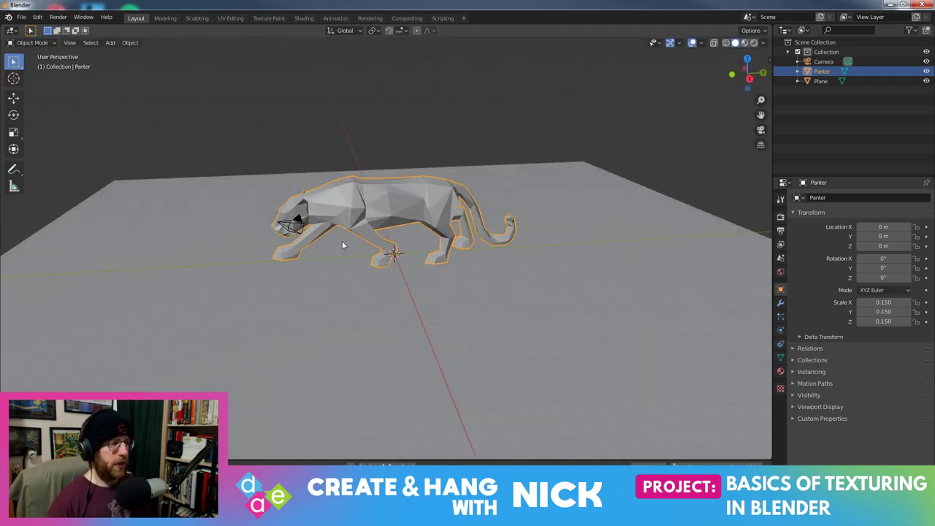
left_click(760, 130)
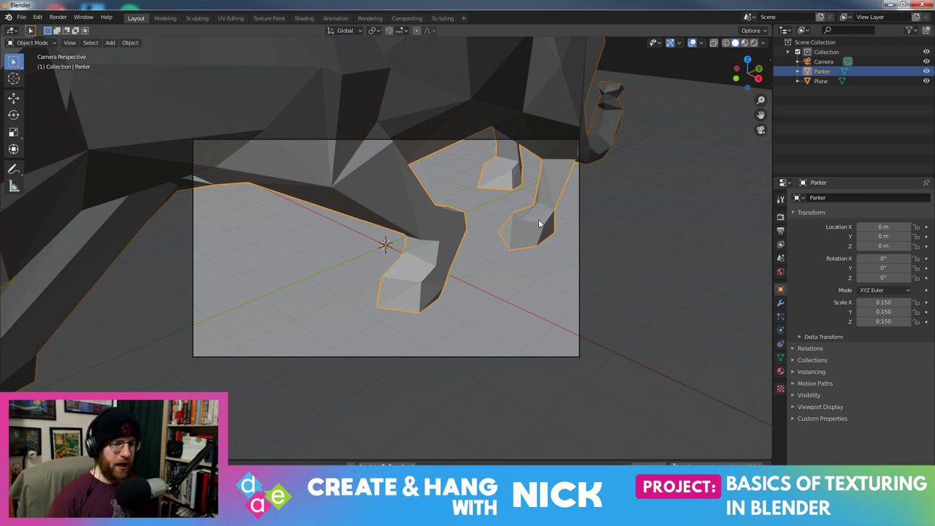
Zoom out and split the 3D viewport into two side-by-side views of the panther scene
scroll(524, 220, "down", 3)
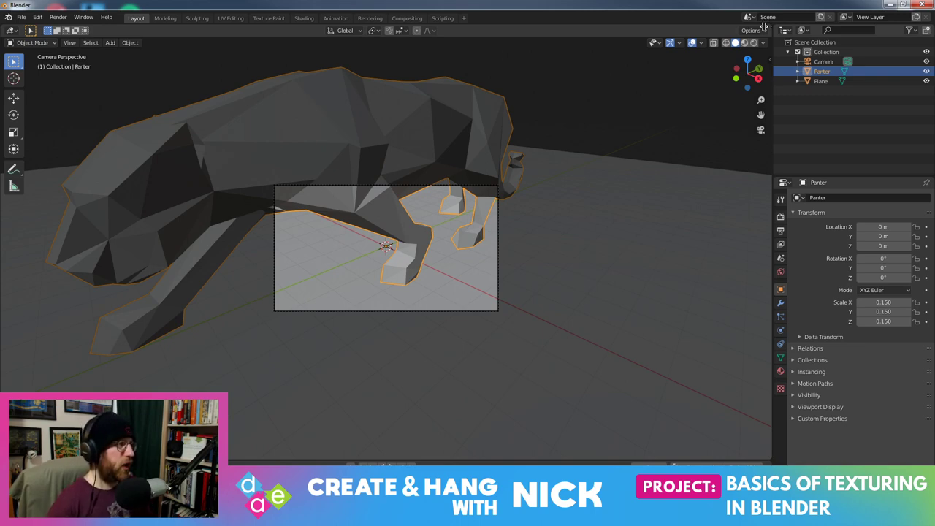
left_click_drag(763, 27, 388, 57)
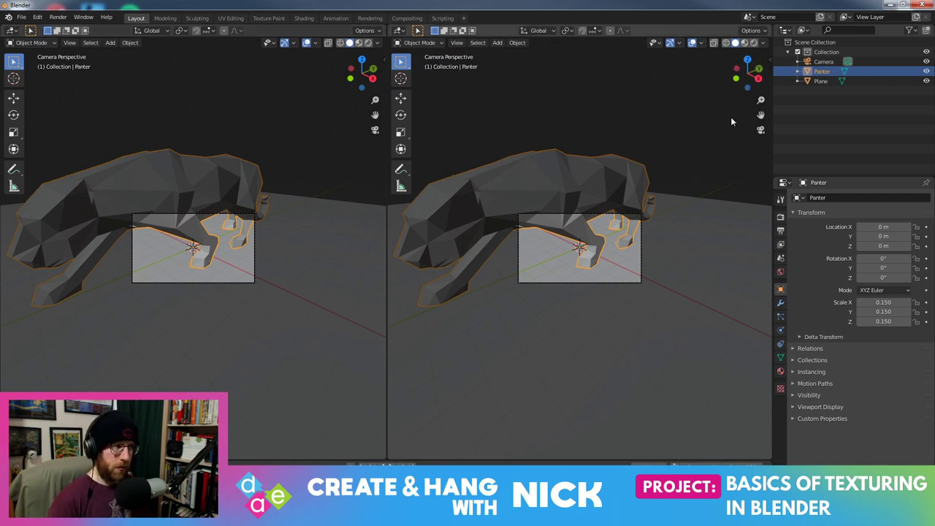
Orbit the right view away from the camera into a free perspective and widen it over the camera view
left_click_drag(765, 80, 653, 293)
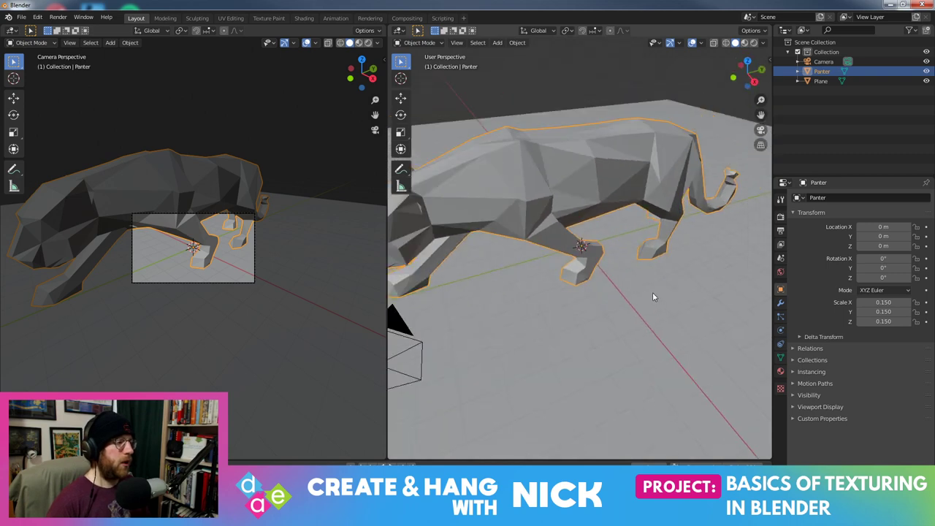
scroll(648, 291, "down", 3)
mouse_move(649, 296)
middle_mouse_down()
mouse_move(623, 270)
mouse_move(637, 276)
mouse_move(616, 282)
middle_mouse_up()
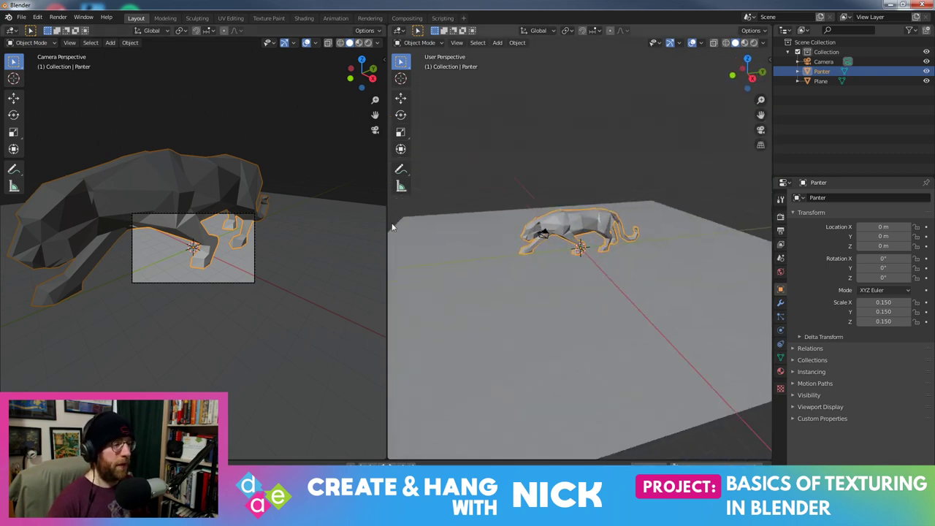
scroll(188, 247, "up", 2)
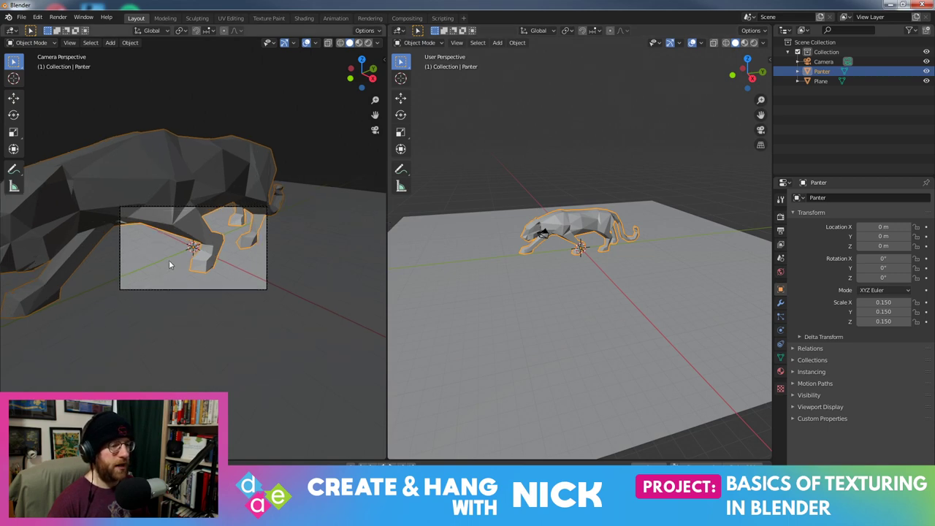
scroll(169, 260, "up", 2)
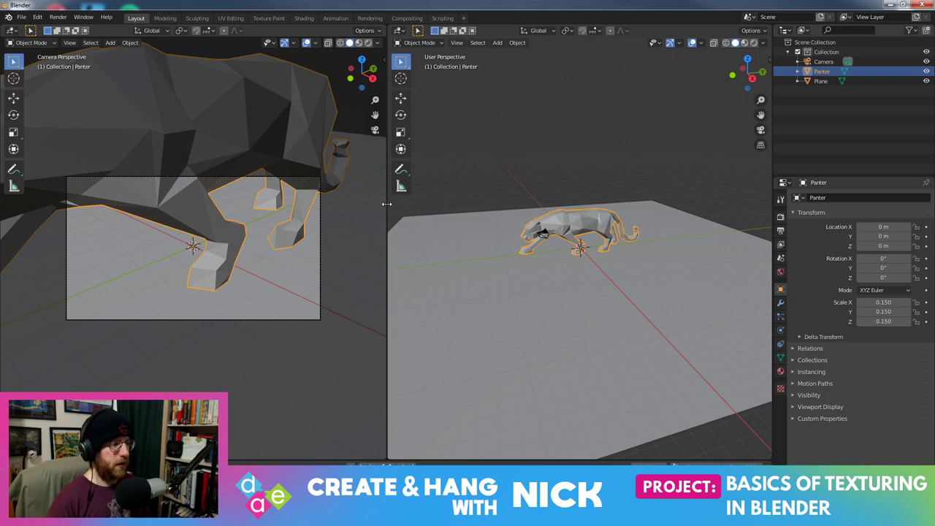
left_click_drag(387, 204, 286, 223)
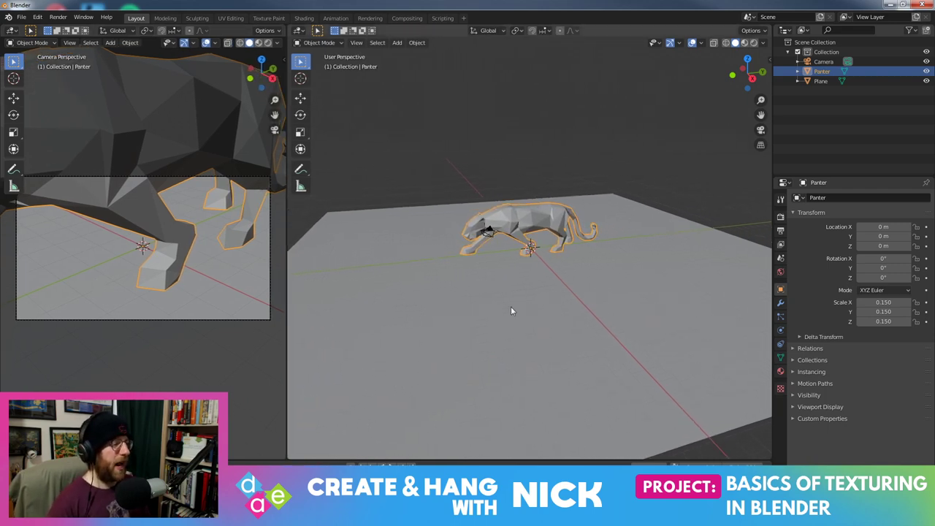
mouse_move(511, 311)
middle_mouse_down()
mouse_move(600, 267)
mouse_move(567, 266)
middle_mouse_up()
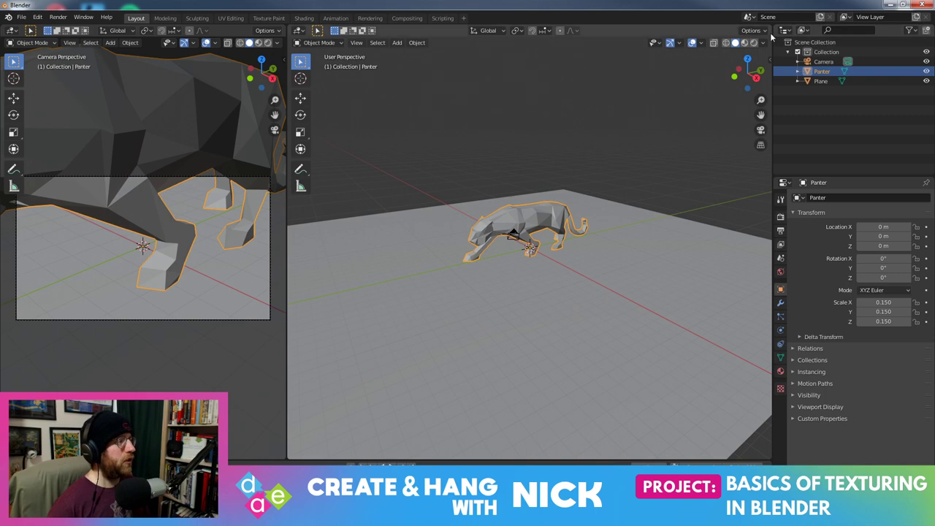
Split the right area into several smaller stacked and side-by-side views
left_click_drag(770, 40, 698, 263)
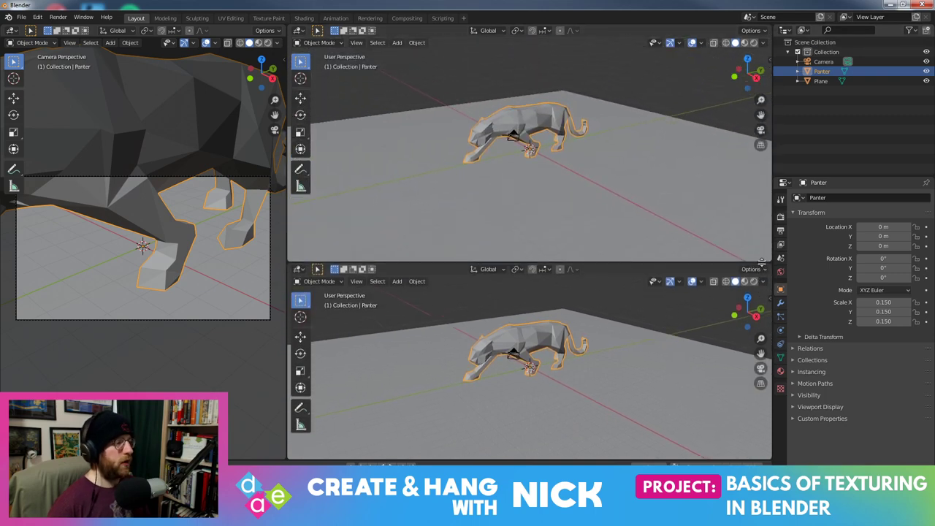
left_click_drag(768, 29, 497, 146)
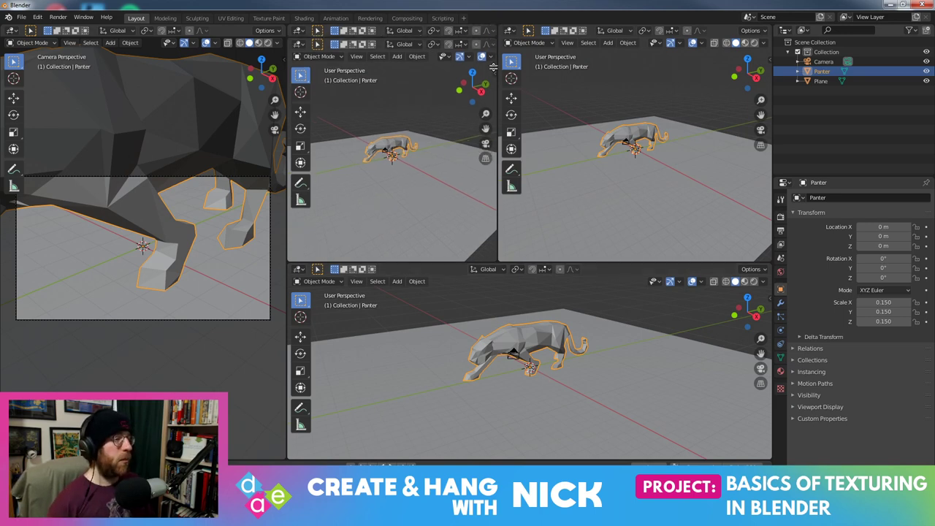
left_click_drag(494, 26, 482, 167)
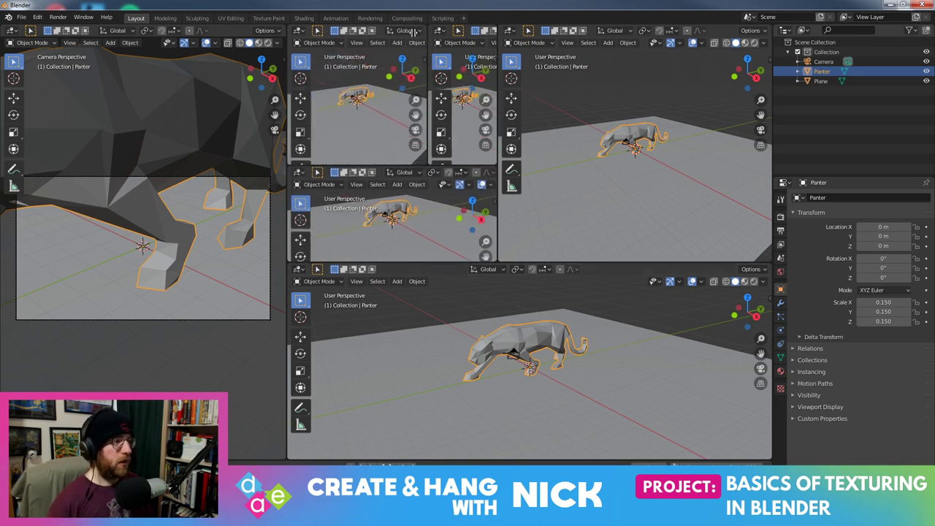
mouse_move(496, 27)
left_mouse_down()
mouse_move(392, 32)
mouse_move(378, 103)
left_mouse_up()
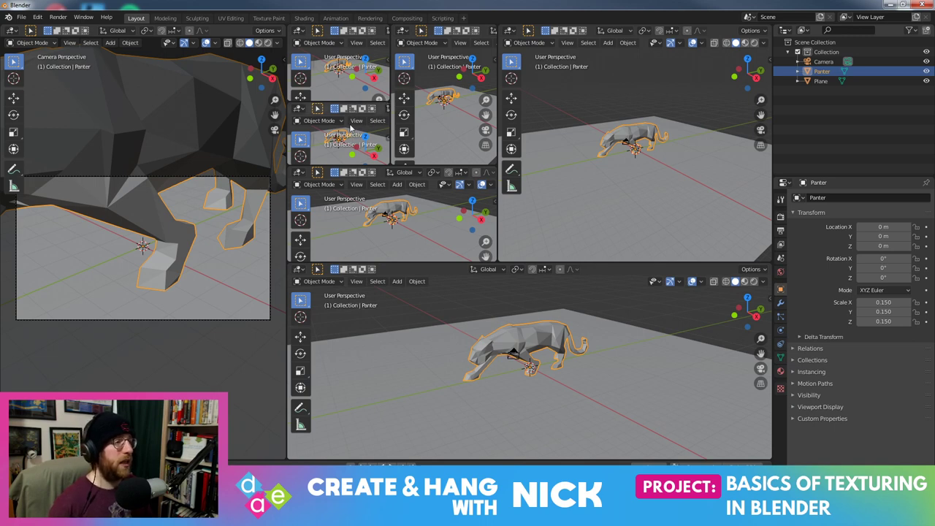
Join the extra views back into one large perspective view, orbited to a near-front angle
left_click_drag(387, 105, 386, 88)
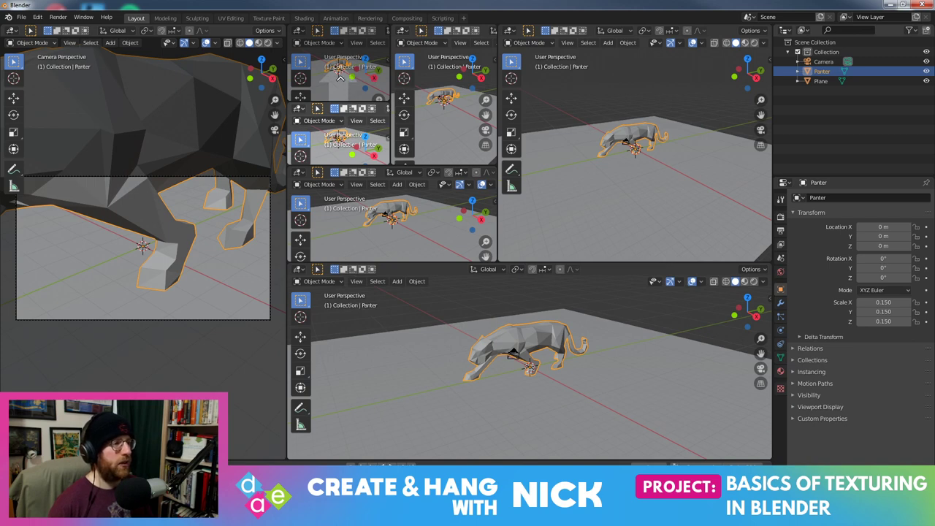
left_click_drag(338, 66, 345, 68)
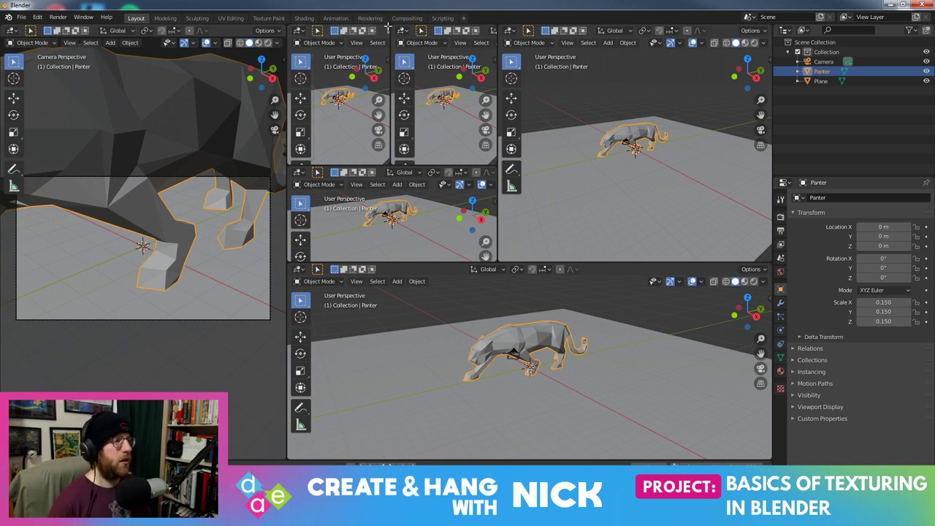
left_click_drag(387, 27, 343, 80)
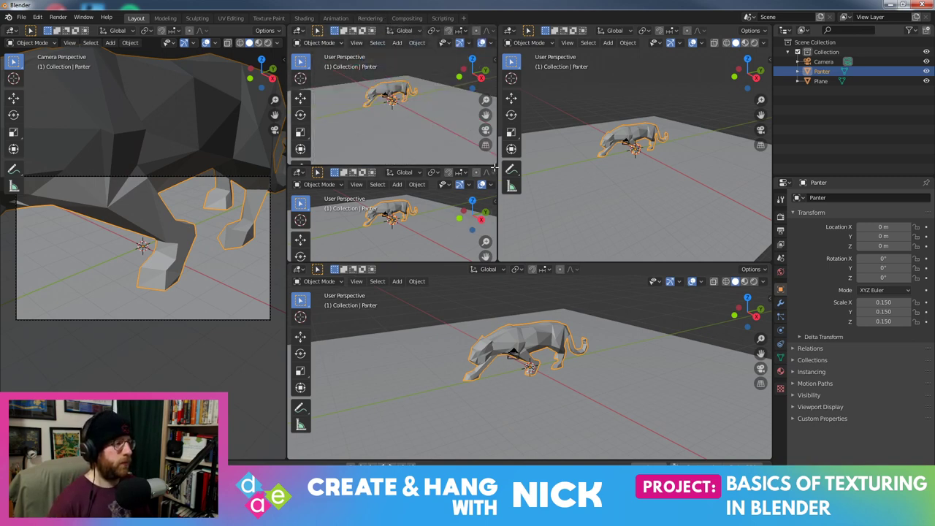
left_click_drag(495, 167, 409, 110)
left_click_drag(497, 28, 620, 88)
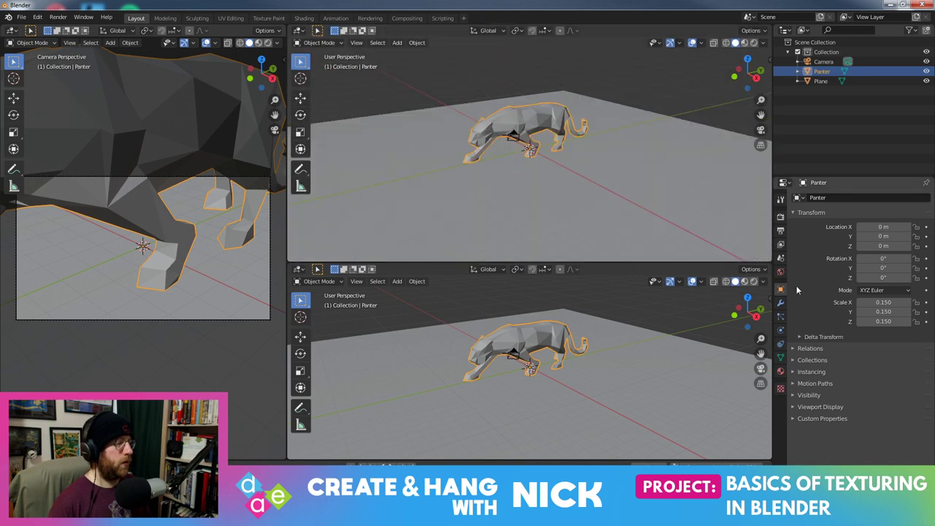
left_click_drag(770, 262, 576, 356)
mouse_move(504, 277)
middle_mouse_down()
mouse_move(522, 309)
mouse_move(499, 287)
middle_mouse_up()
Select the camera and move it farther back and higher above the panther
left_click(460, 259)
left_click(300, 97)
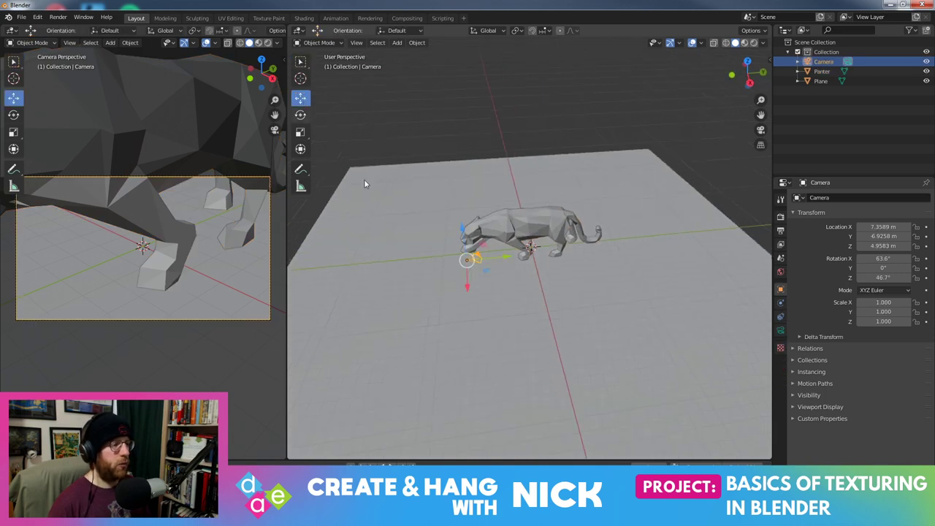
middle_click_drag(525, 246, 539, 256)
mouse_move(517, 246)
left_mouse_down()
mouse_move(466, 257)
mouse_move(419, 186)
left_mouse_up()
mouse_move(493, 244)
middle_mouse_down()
mouse_move(572, 267)
mouse_move(567, 287)
mouse_move(544, 222)
middle_mouse_up()
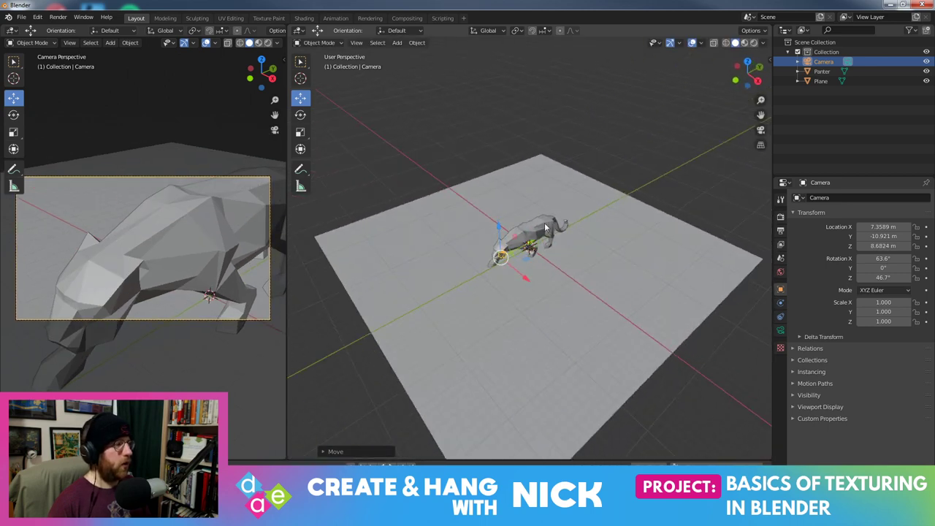
Split the perspective view into two stacked perspective views
scroll(579, 293, "up", 2)
scroll(584, 279, "up", 3)
scroll(584, 279, "down", 2)
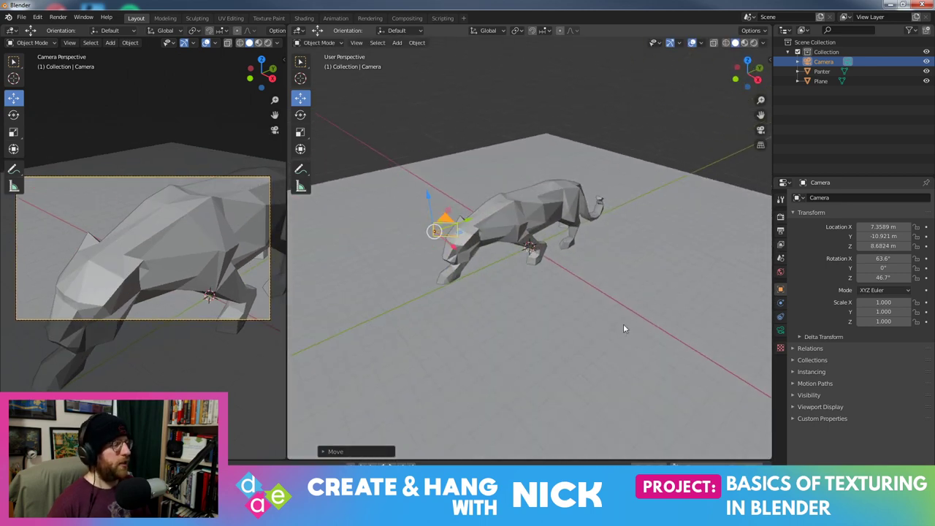
left_click_drag(769, 28, 766, 199)
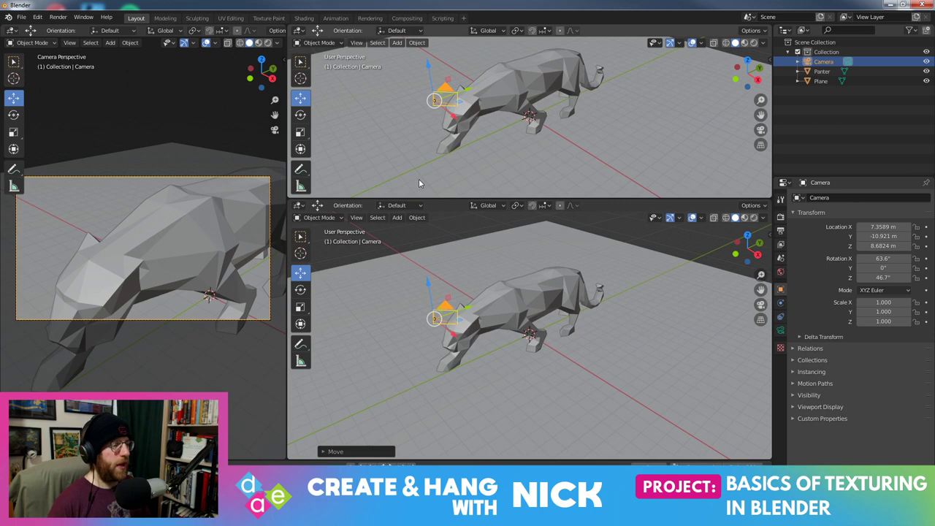
middle_click_drag(418, 178, 618, 107)
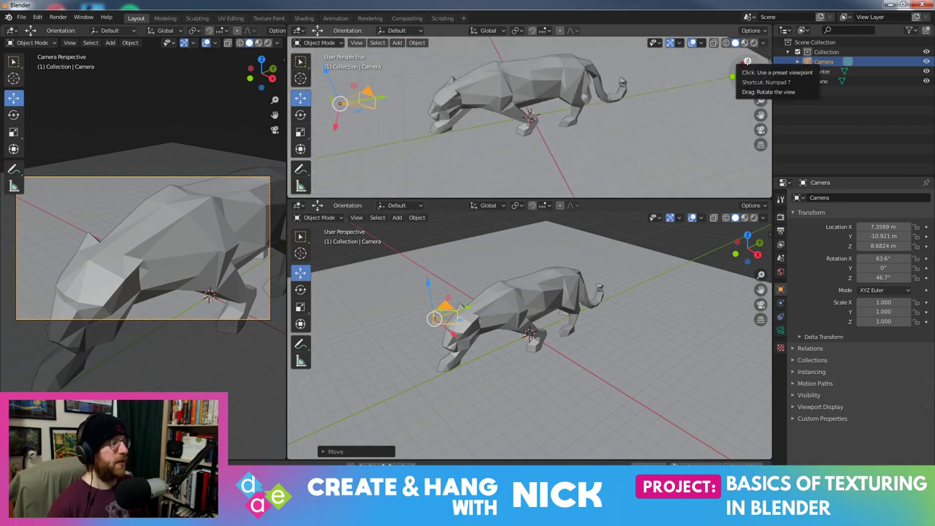
Switch one view to top view and drag the camera right and higher above the ground
left_click(748, 61)
scroll(658, 88, "down", 2)
scroll(604, 64, "up", 2, "shift")
scroll(574, 100, "down", 2, "ctrl")
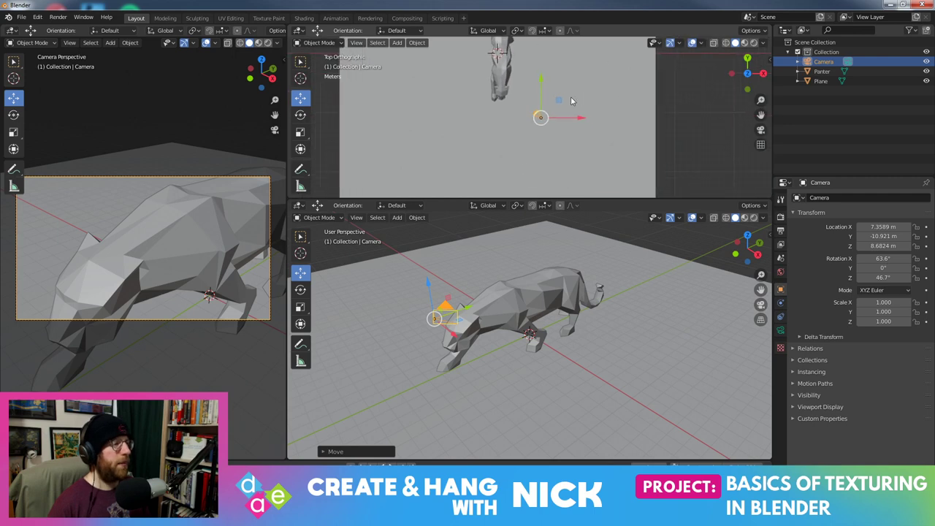
scroll(535, 113, "down", 2, "ctrl")
scroll(534, 114, "down", 1)
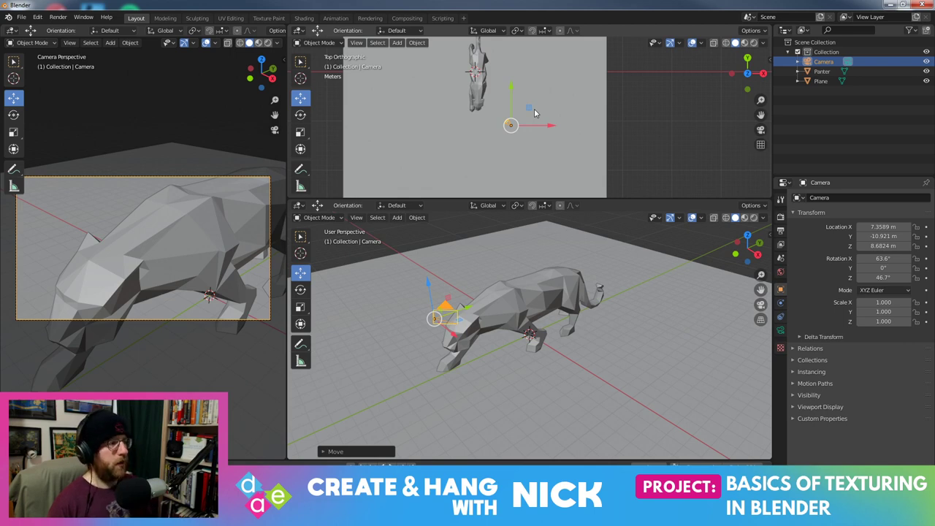
mouse_move(542, 131)
left_mouse_down()
mouse_move(578, 115)
mouse_move(551, 101)
mouse_move(548, 144)
mouse_move(592, 148)
mouse_move(552, 146)
left_mouse_up()
scroll(549, 144, "down", 3)
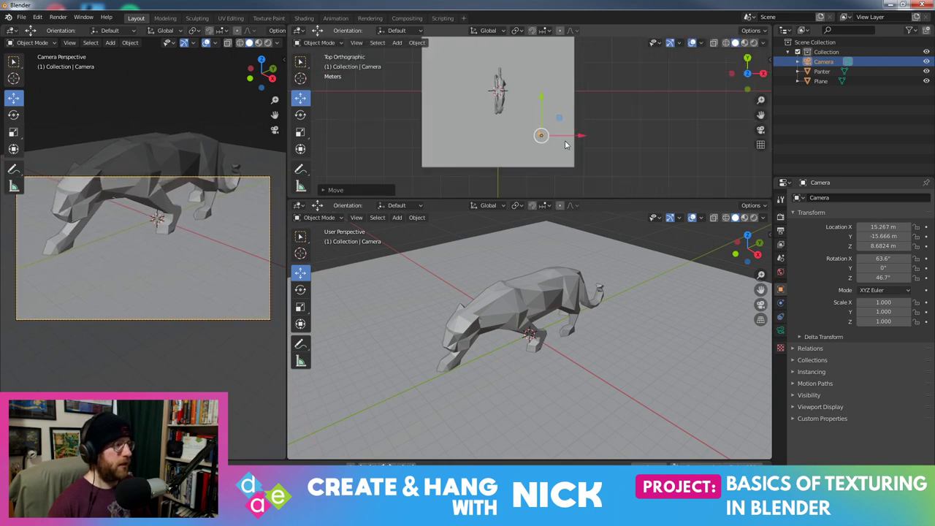
scroll(541, 133, "up", 2)
scroll(593, 397, "down", 4)
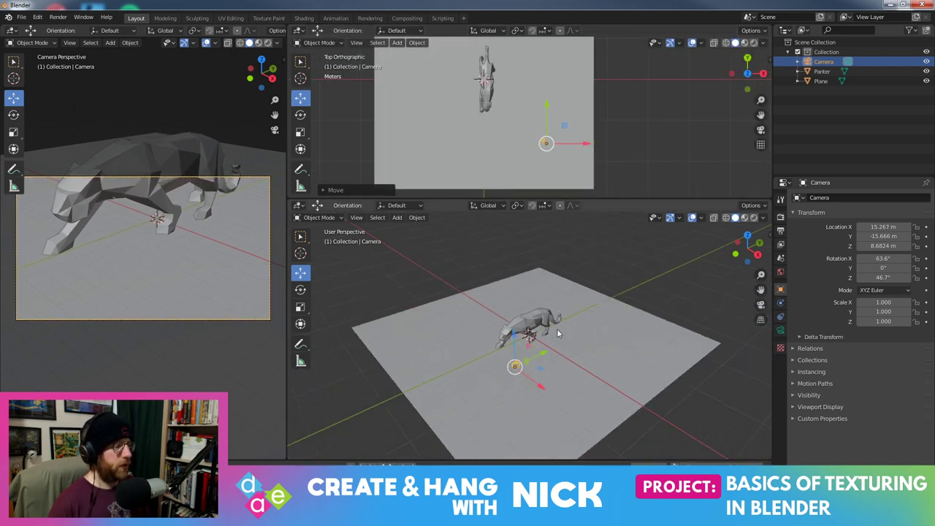
middle_click_drag(593, 397, 465, 292)
left_click_drag(443, 286, 439, 264)
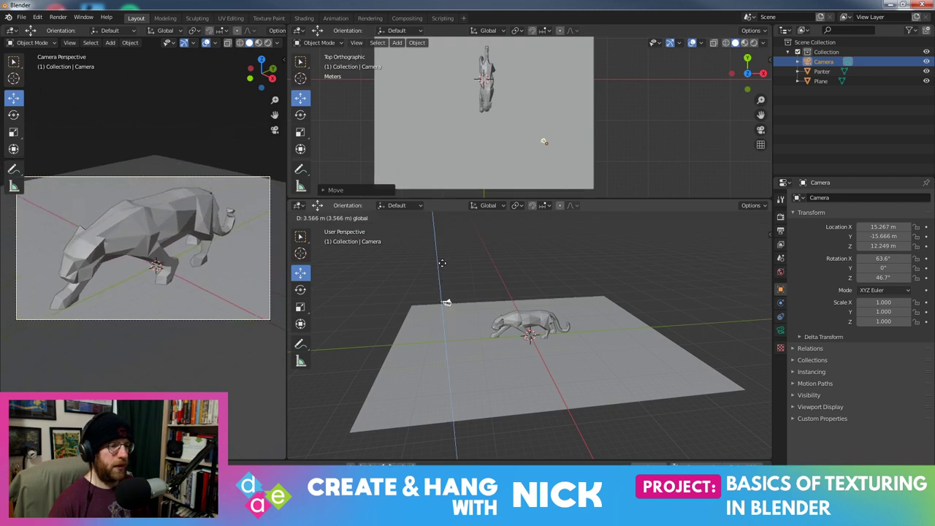
scroll(569, 163, "down", 1)
scroll(567, 155, "up", 2)
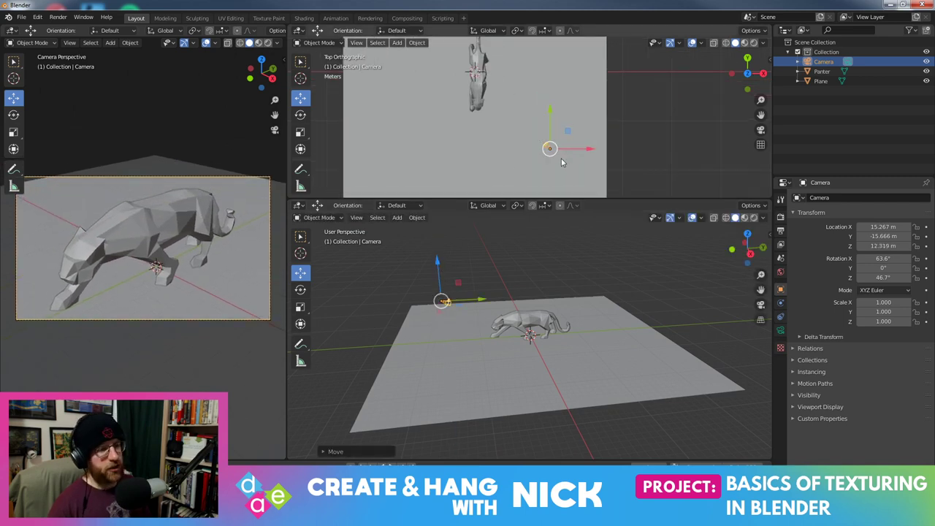
Reposition the camera with G and G Z, raising it and sliding it left along X
key("g")
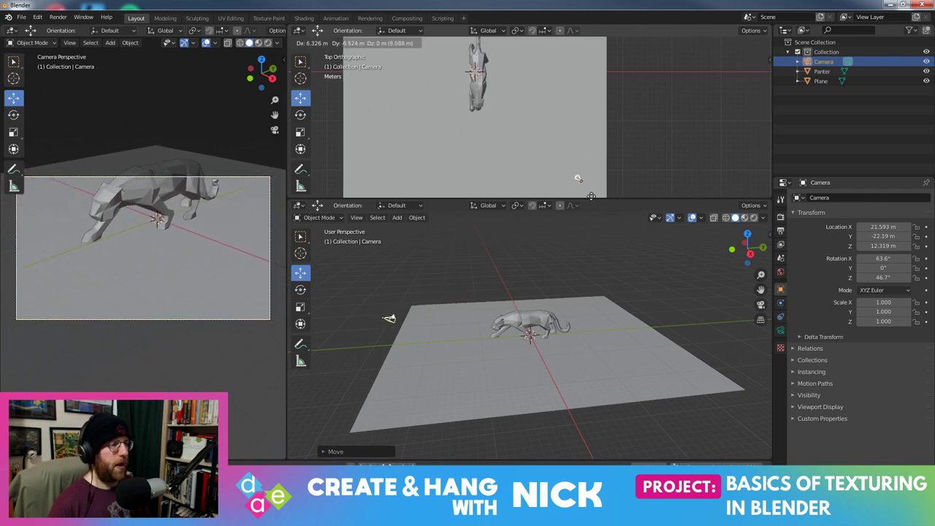
left_click(578, 182)
key("g")
key("z")
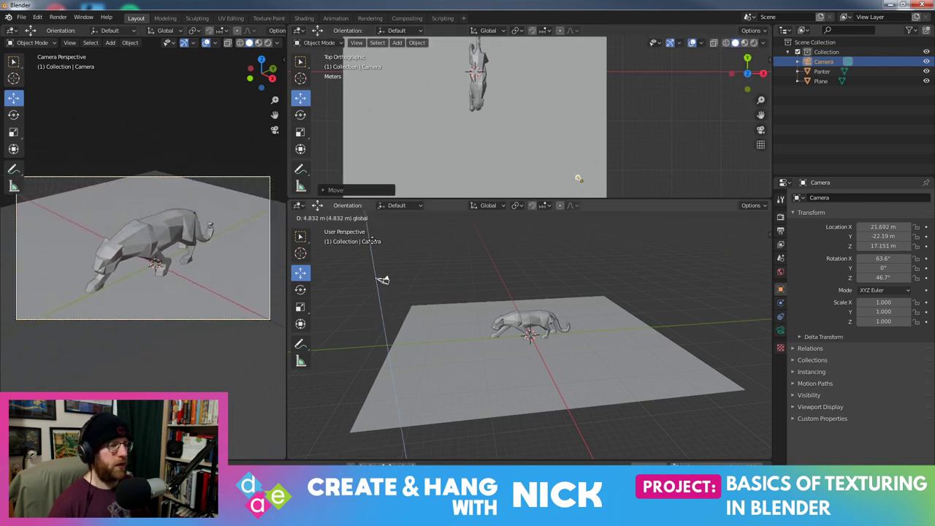
left_click(379, 277)
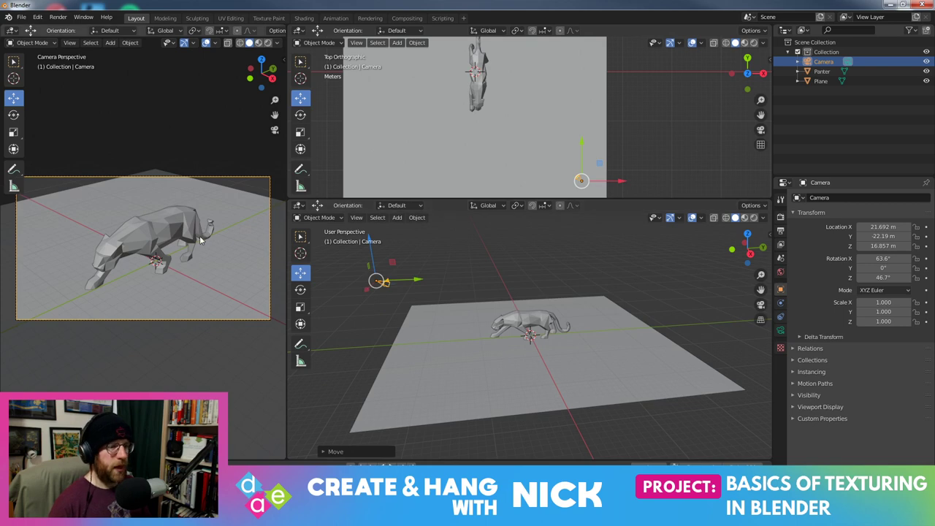
left_click_drag(631, 181, 607, 181)
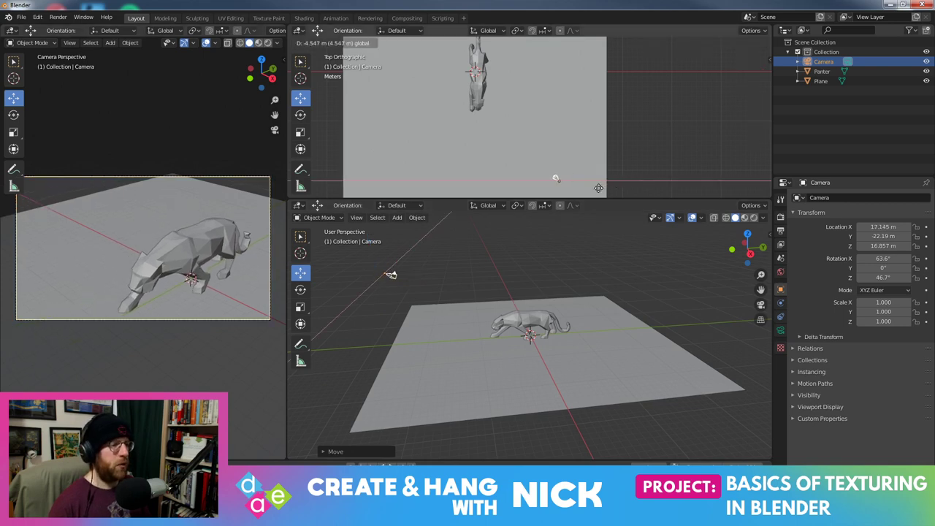
Turn the camera to 38.2° on Z and lower it slightly, ending at X 17.046, Z 15.401
left_click(13, 115)
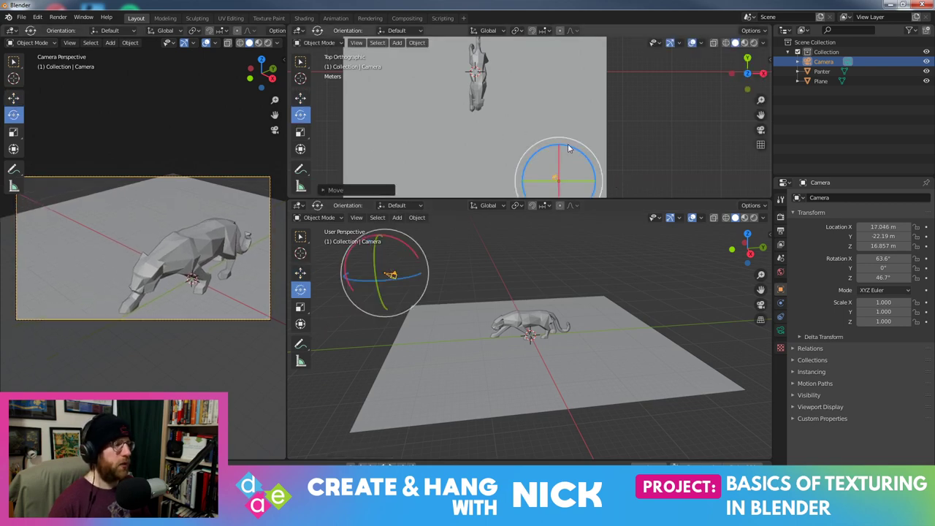
left_click_drag(569, 146, 574, 156)
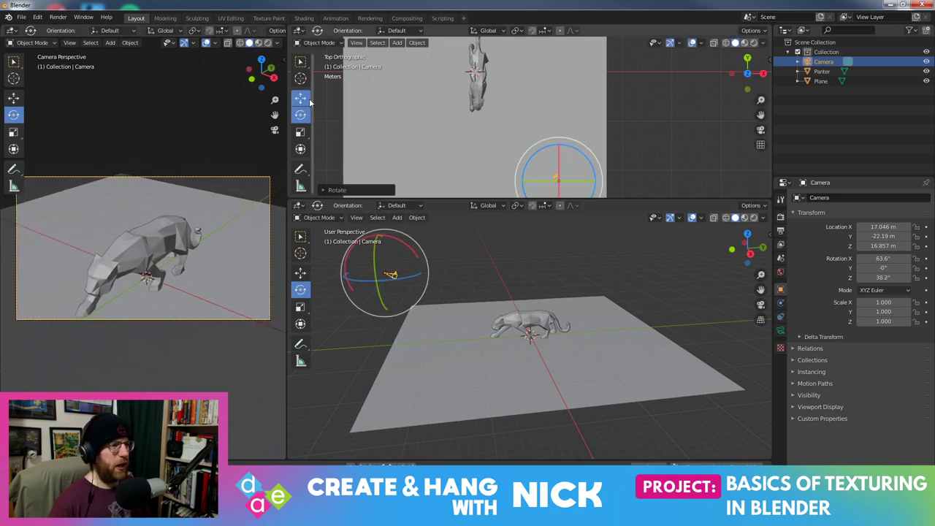
left_click(300, 97)
left_click_drag(379, 233, 390, 286)
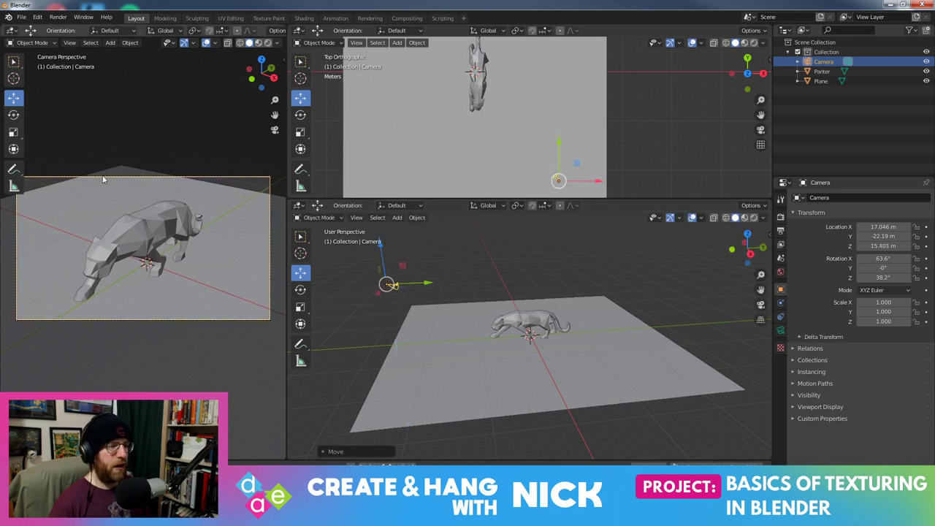
Select the ground plane and scale it up uniformly to 39.674
left_click(614, 359)
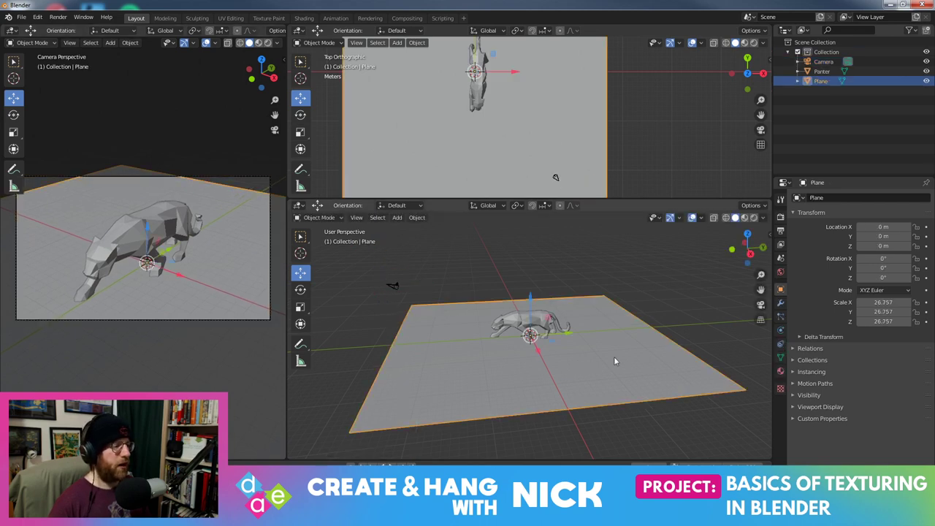
key("s")
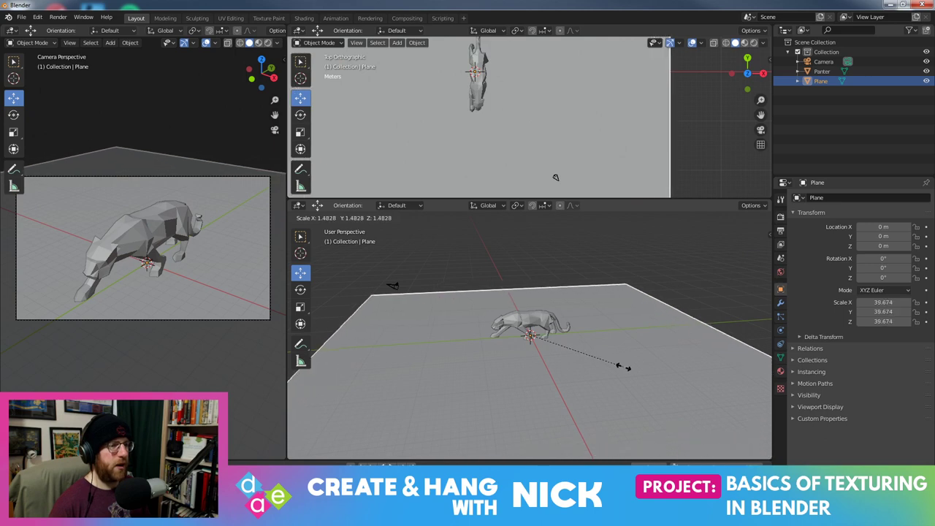
left_click(601, 390)
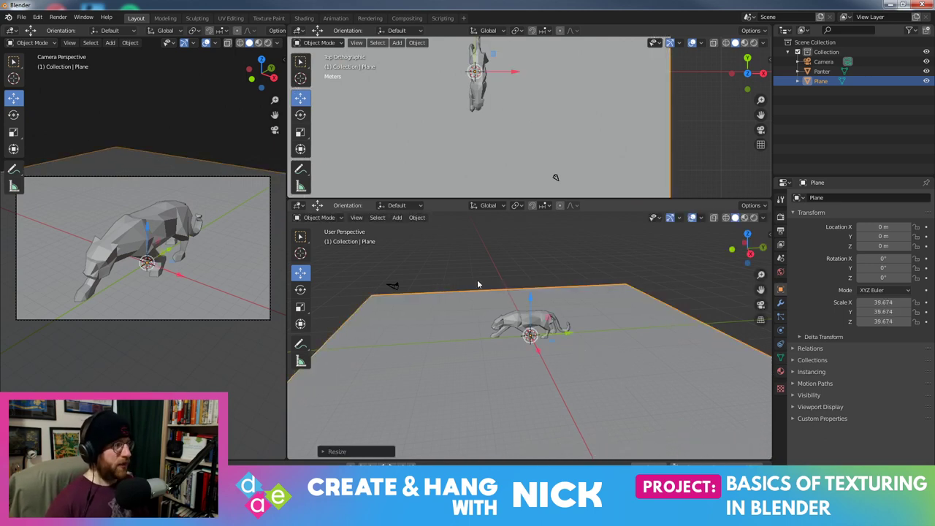
mouse_move(830, 61)
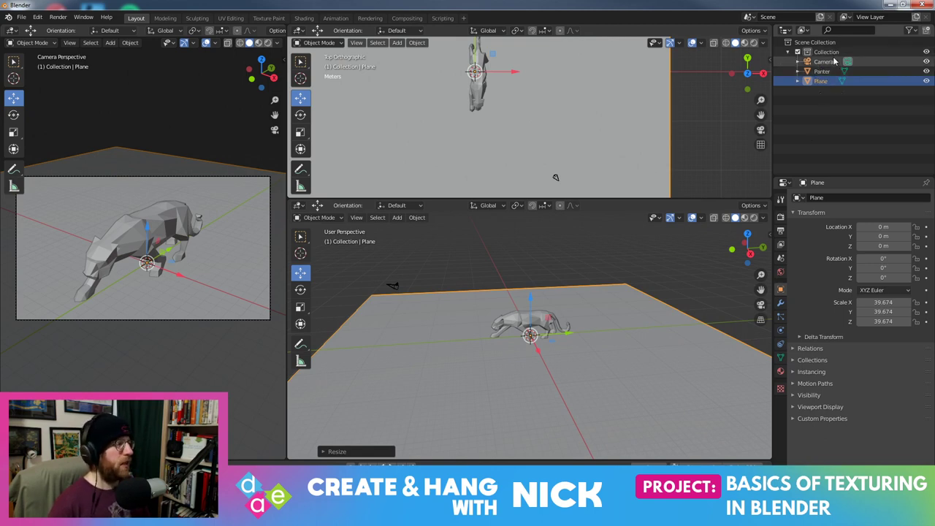
Rename the Plane object to 'ground' in the Outliner
double_click(821, 81)
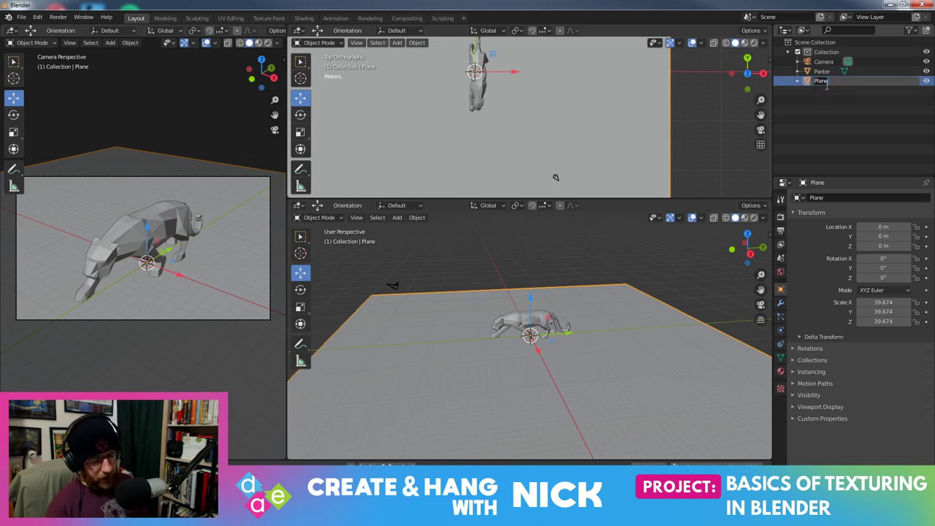
type("gr")
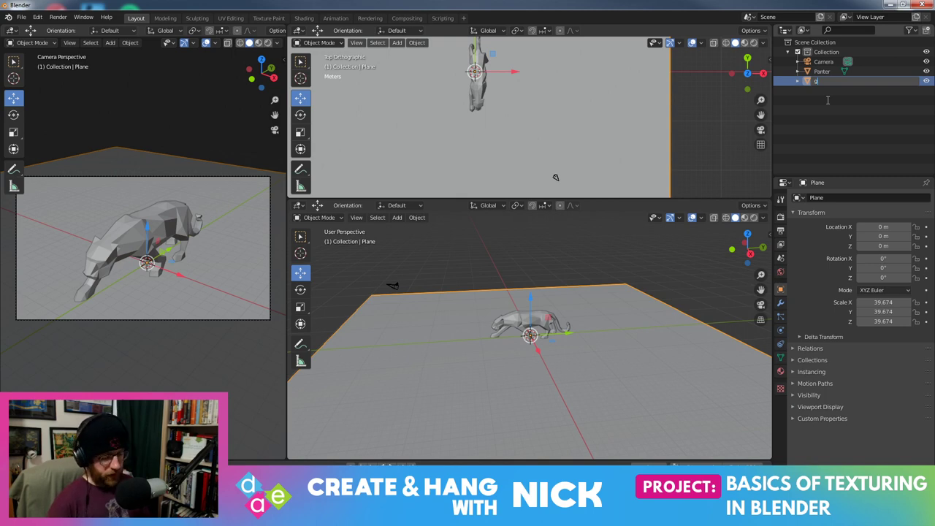
key("BackSpace")
type("outliner")
key("Return")
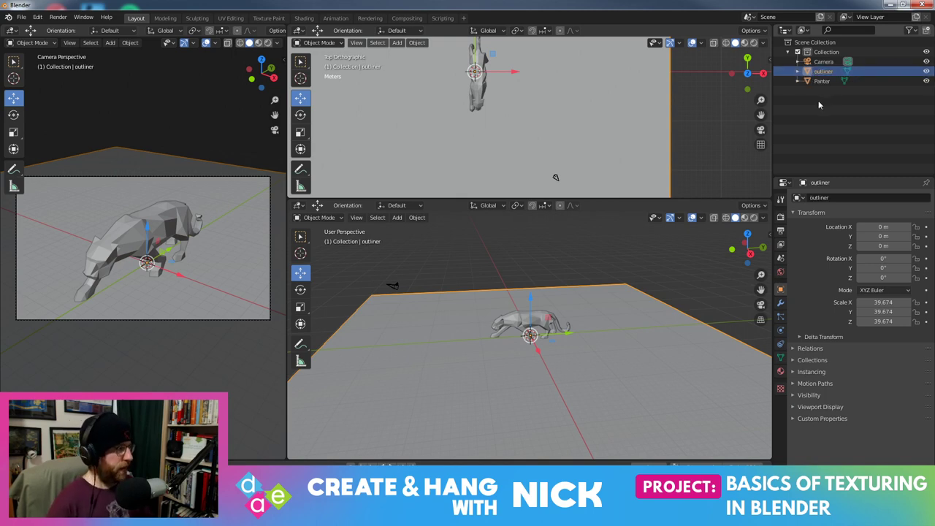
double_click(823, 71)
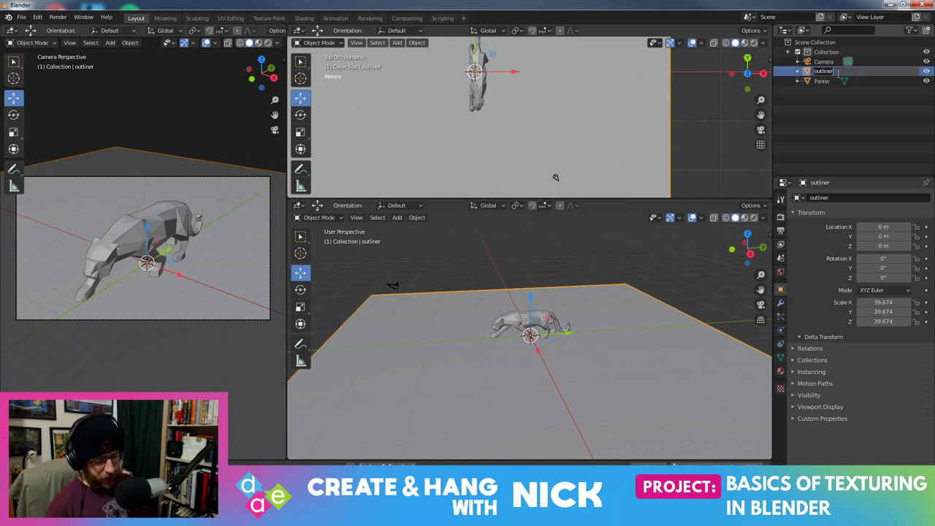
type("ground")
key("Return")
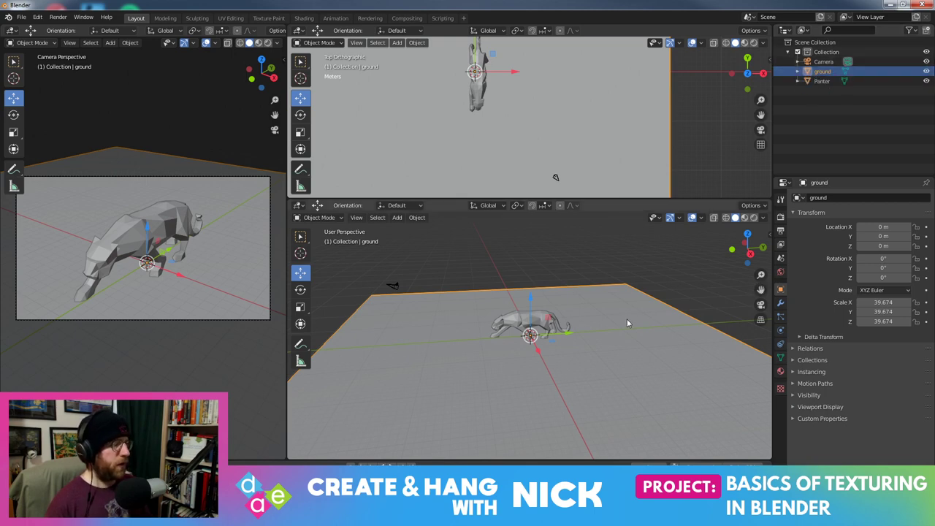
Rename Panter to 'panther' and Camera to lowercase 'camera'
double_click(832, 81)
type("panther")
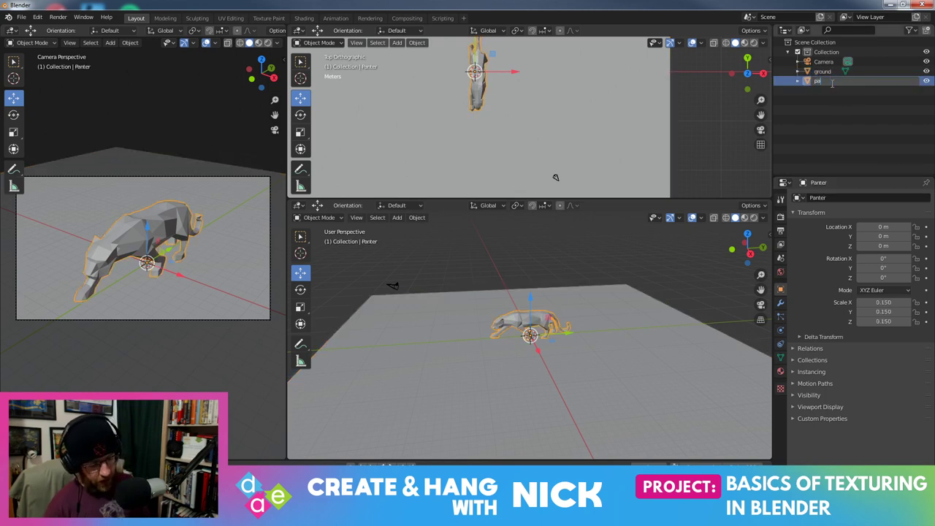
key("Return")
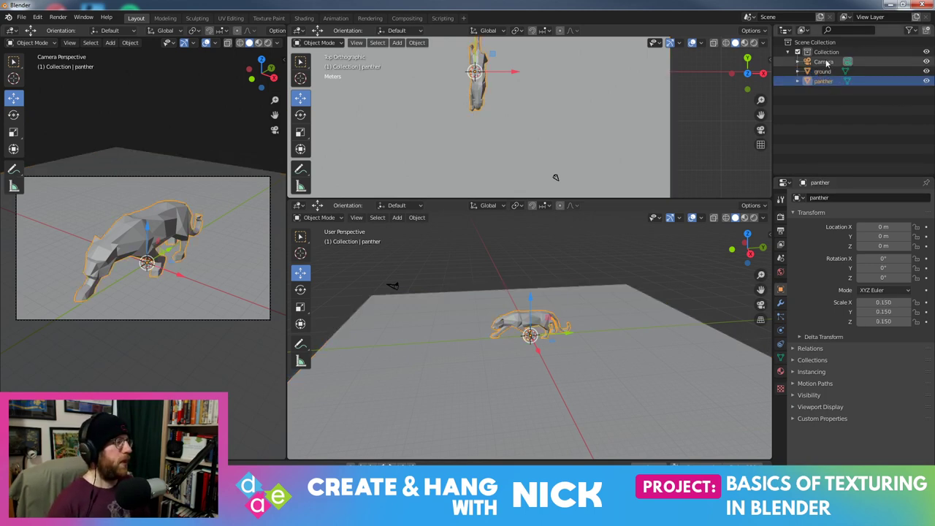
left_click(821, 63)
double_click(821, 62)
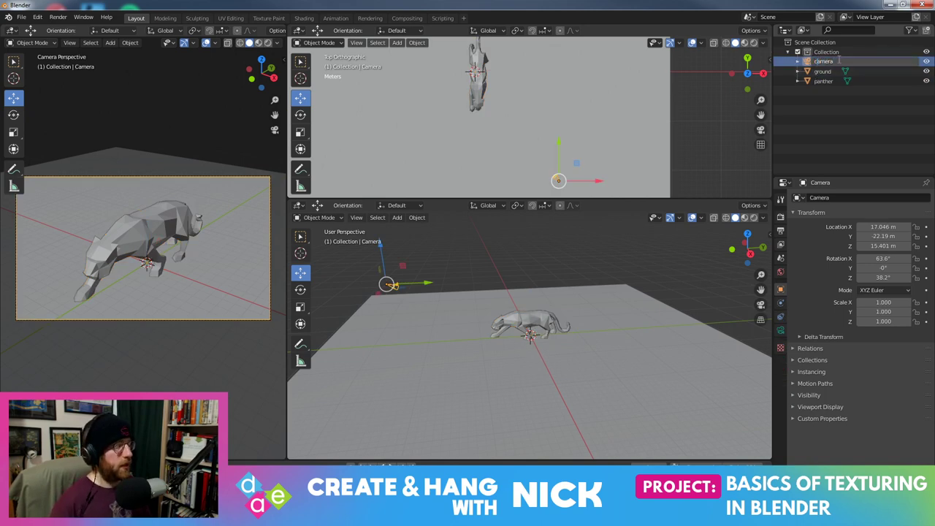
key("Return")
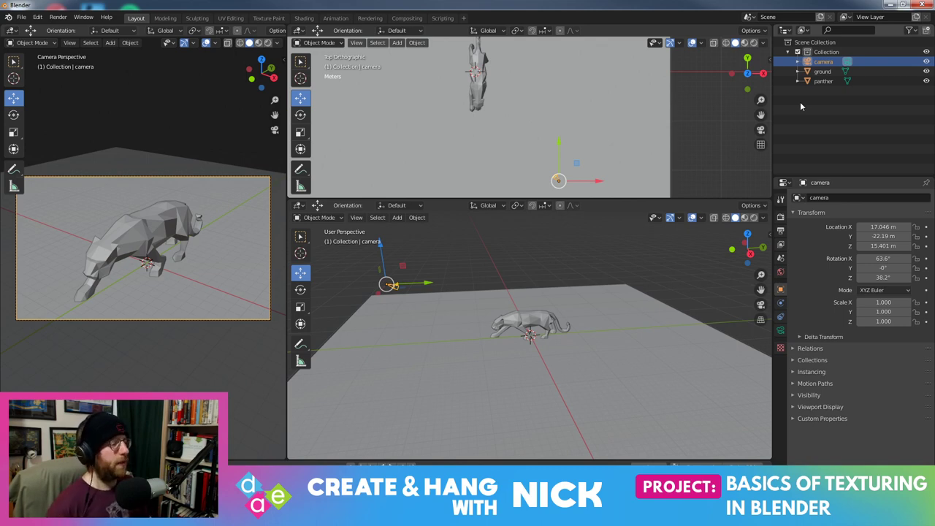
left_click(801, 104)
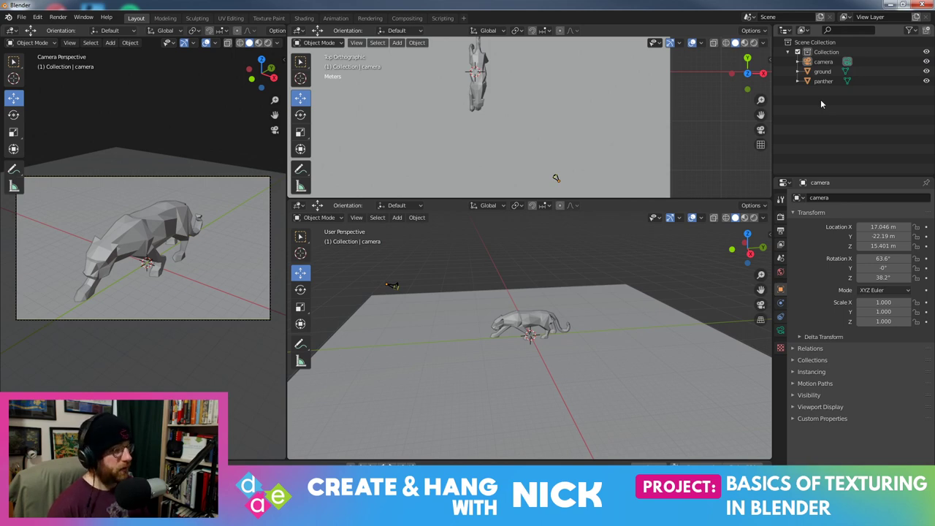
scroll(560, 275, "up", 5)
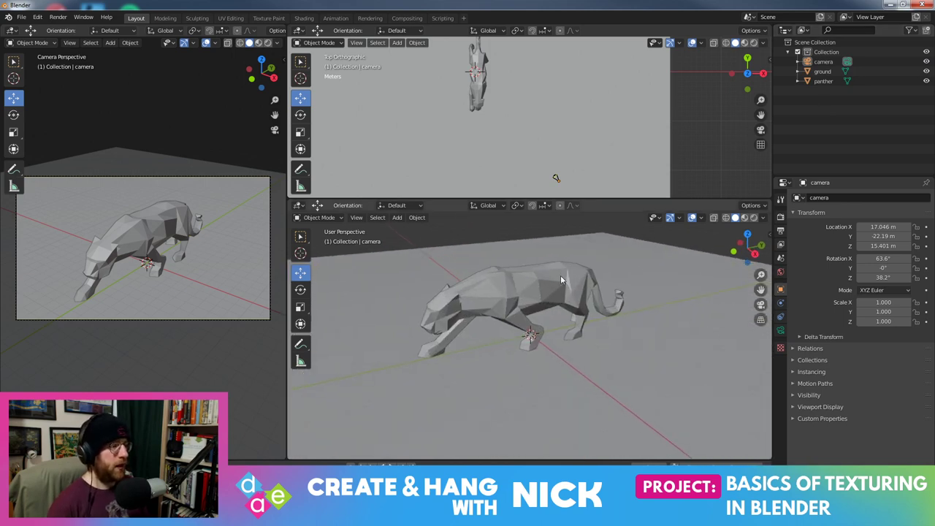
scroll(556, 322, "down", 4)
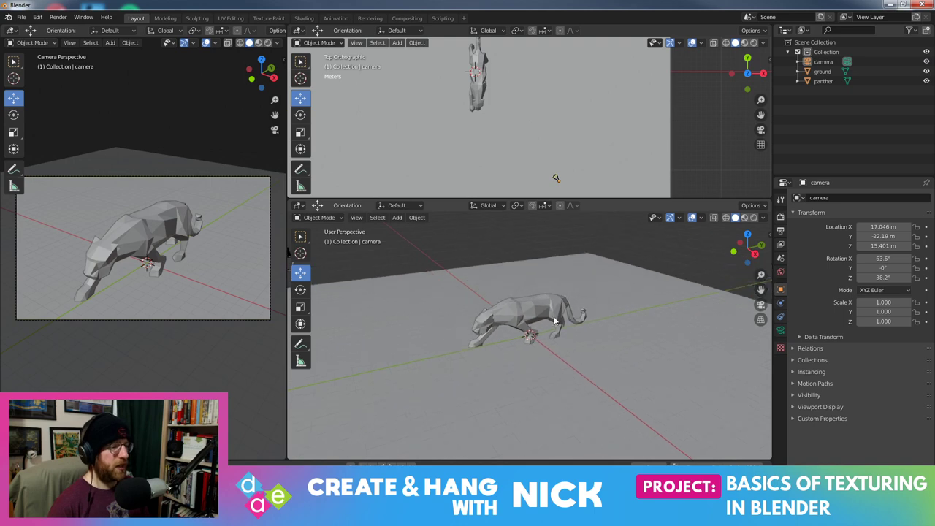
middle_click_drag(555, 321, 602, 297)
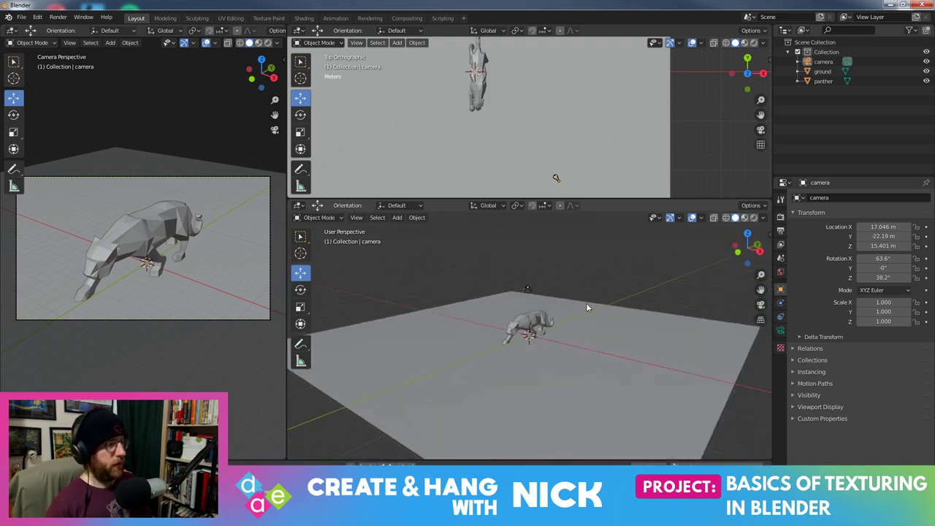
middle_click_drag(598, 271, 589, 275)
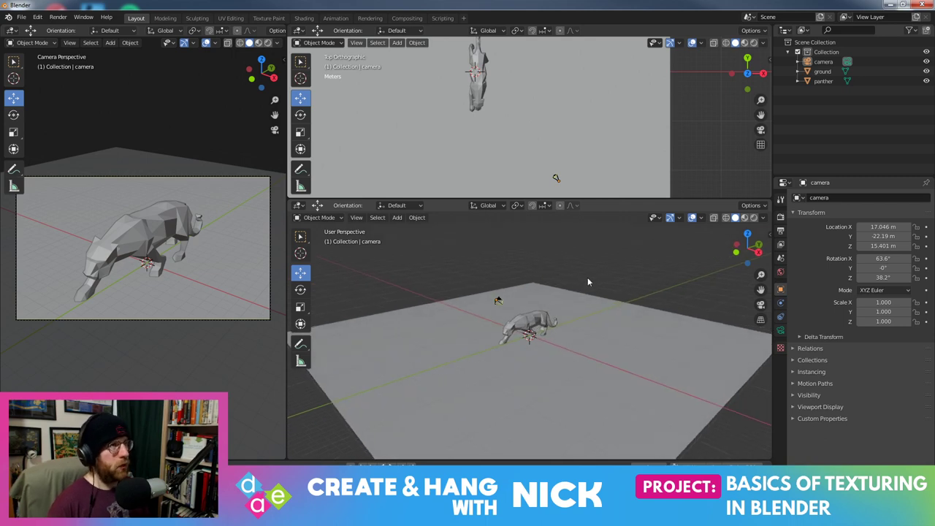
scroll(476, 322, "up", 2)
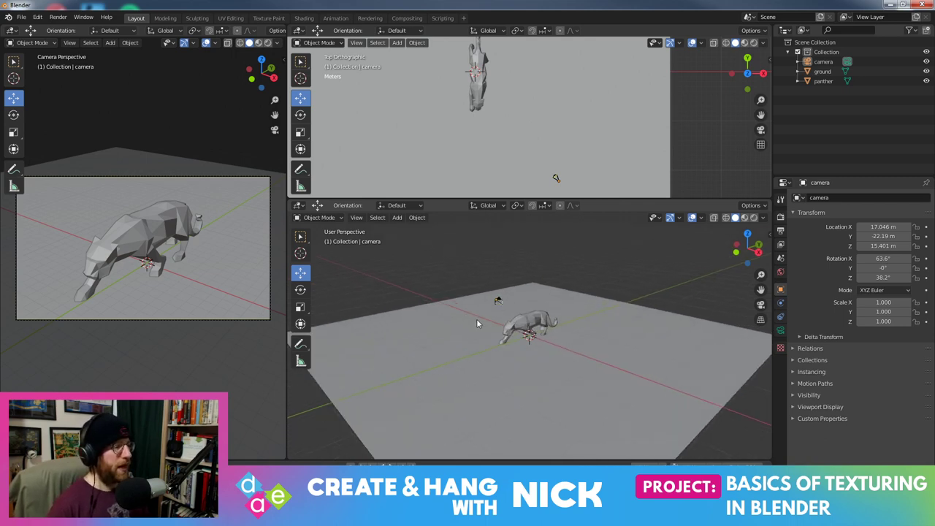
scroll(477, 324, "up", 1)
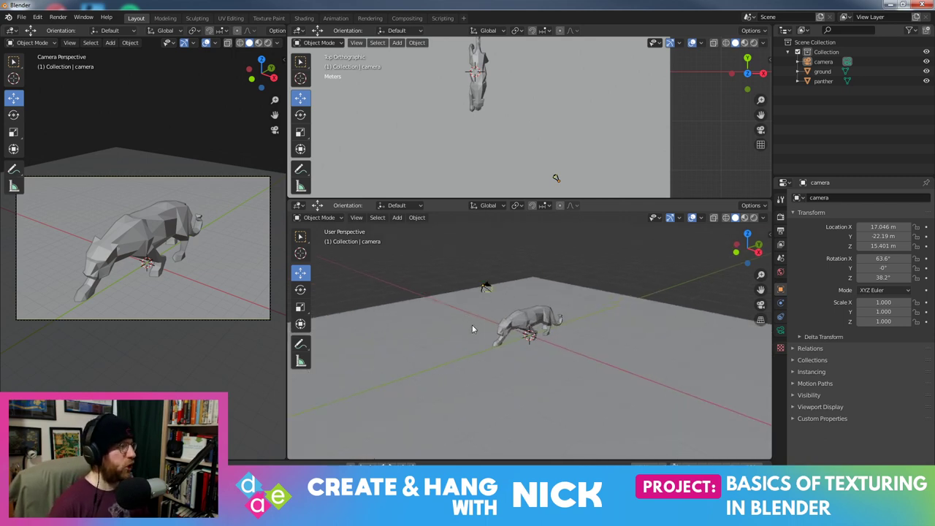
scroll(451, 275, "up", 1)
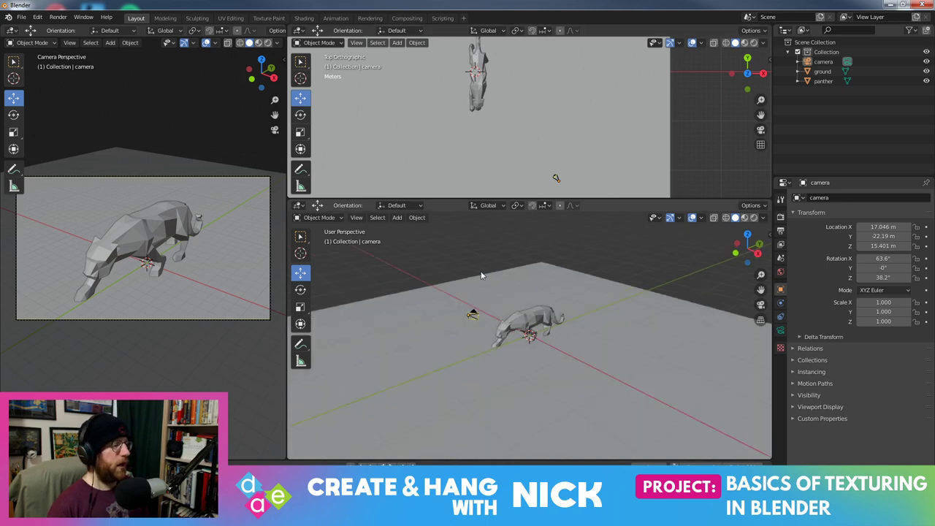
scroll(479, 289, "up", 1)
scroll(461, 301, "up", 2)
scroll(468, 326, "up", 1)
middle_click_drag(468, 322, 396, 224)
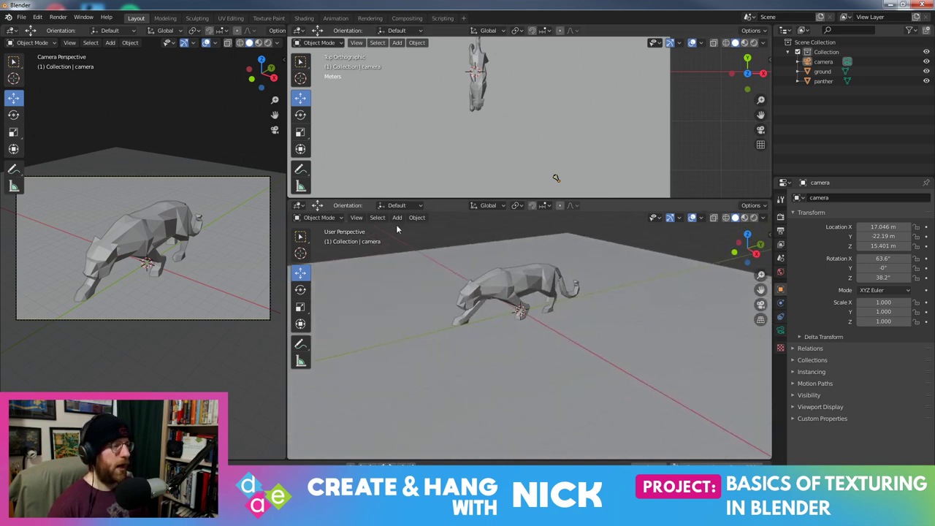
Add a Sun light and raise it high above the ground
left_click(399, 221)
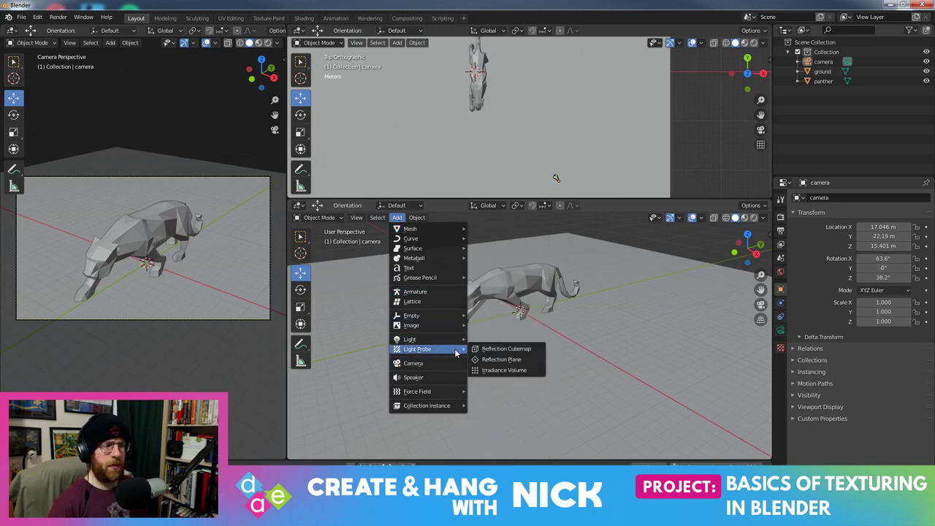
mouse_move(410, 339)
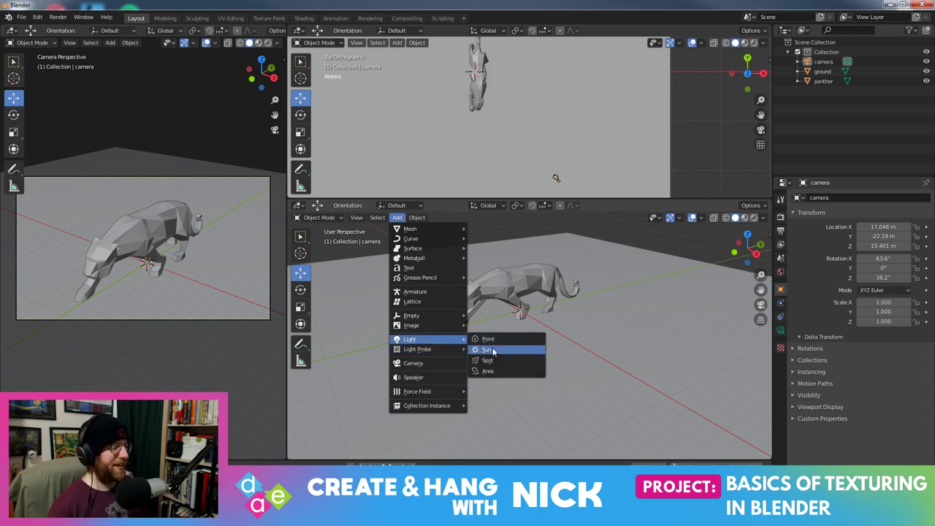
left_click(483, 349)
left_click_drag(526, 280, 525, 222)
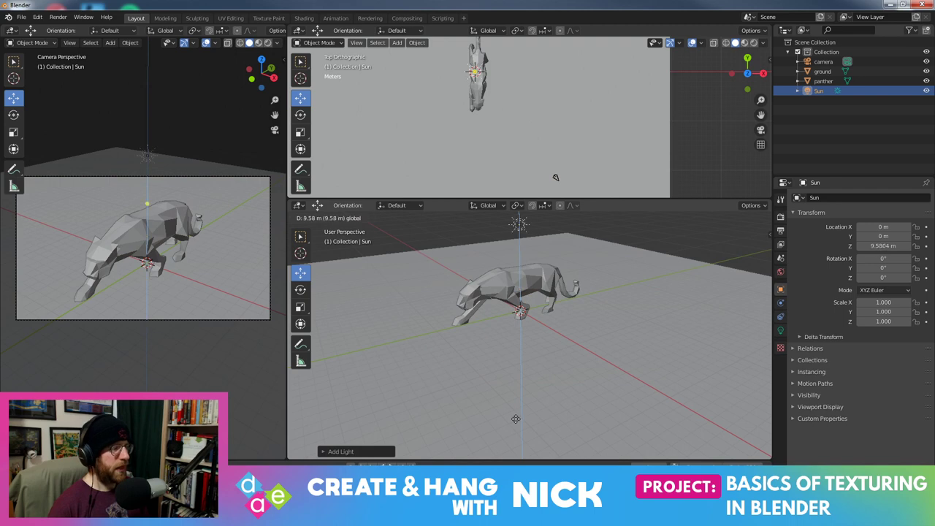
scroll(535, 315, "down", 3)
Move the Sun along X and Y beside the panther and display its light settings
left_click_drag(553, 291, 585, 307)
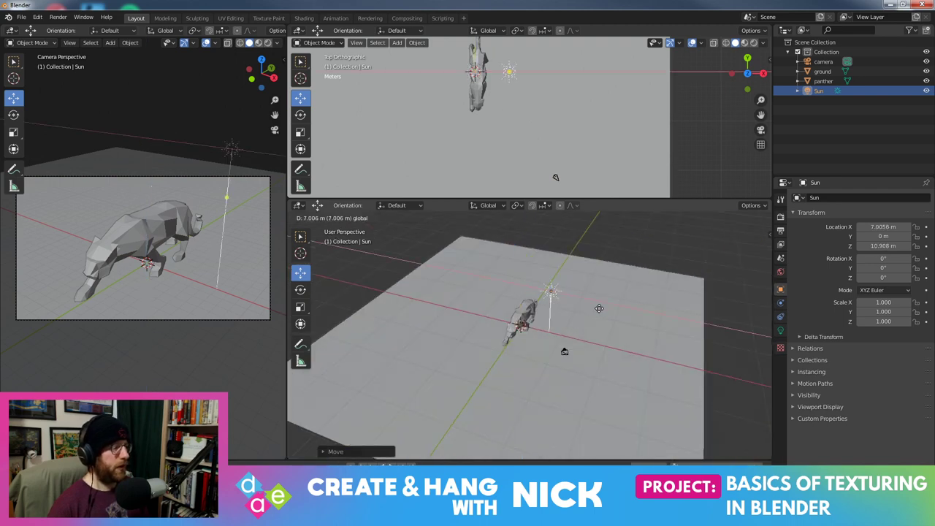
middle_click_drag(584, 307, 586, 331)
left_click_drag(586, 331, 545, 344)
mouse_move(544, 343)
middle_mouse_down()
mouse_move(530, 353)
mouse_move(605, 321)
mouse_move(517, 240)
middle_mouse_up()
scroll(530, 352, "up", 2)
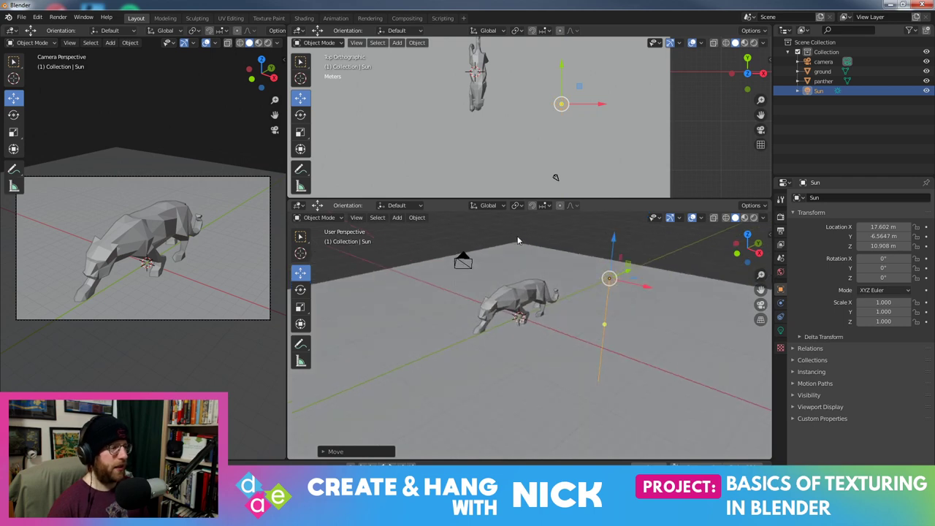
left_click(780, 331)
left_click(804, 223)
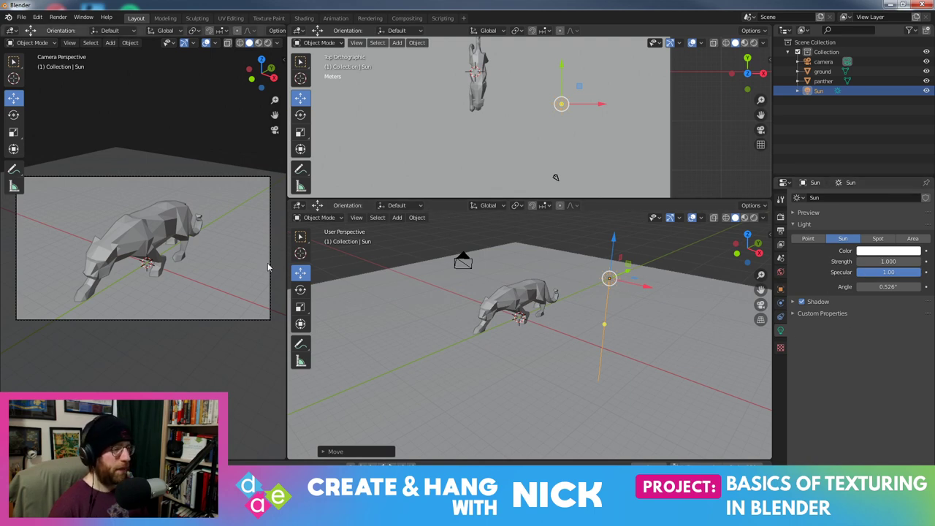
Rotate the Sun about −20.16° to angle its rays, then show the Eevee render settings
left_click(300, 289)
mouse_move(624, 247)
left_mouse_down()
mouse_move(638, 276)
mouse_move(639, 350)
left_mouse_up()
mouse_move(639, 351)
middle_mouse_down()
mouse_move(673, 345)
mouse_move(654, 371)
middle_mouse_up()
left_click_drag(637, 380, 619, 387)
middle_click_drag(657, 343, 707, 282)
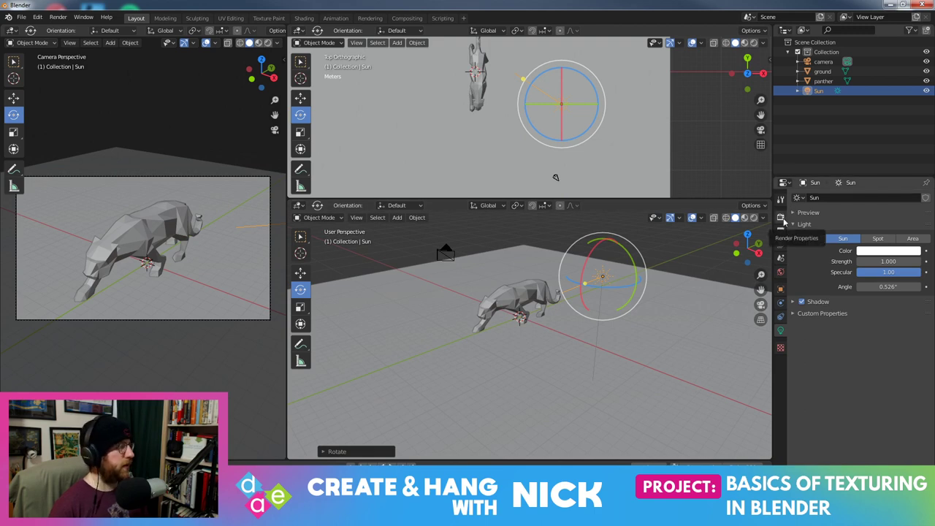
left_click(781, 217)
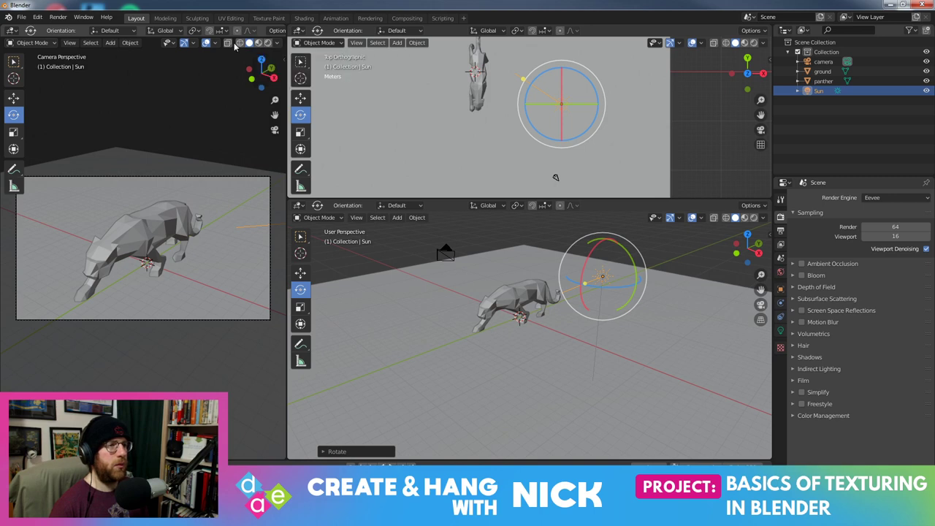
Set the camera view to Rendered shading, rotate the Sun to cast the panther's shadow, keeping Eevee
left_click(277, 45)
left_click(278, 45)
left_click(259, 43)
left_click(269, 43)
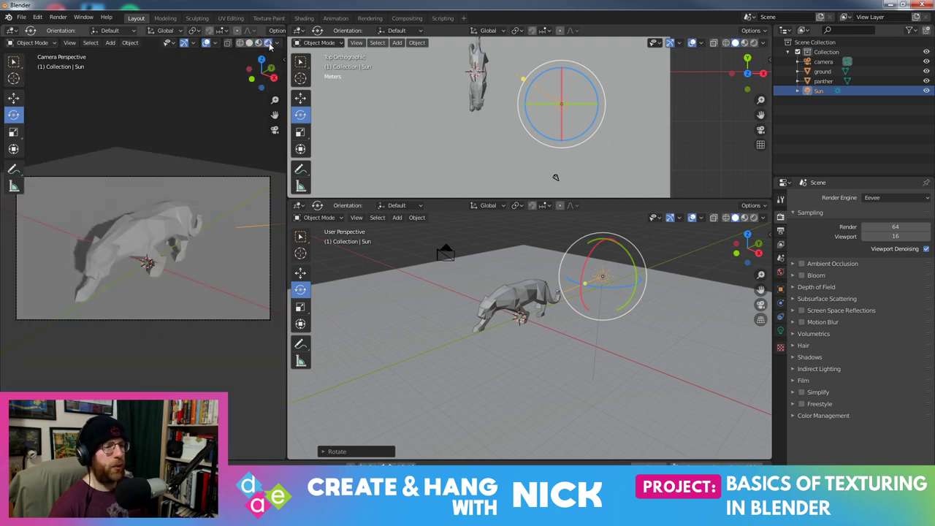
left_click_drag(621, 291, 635, 287)
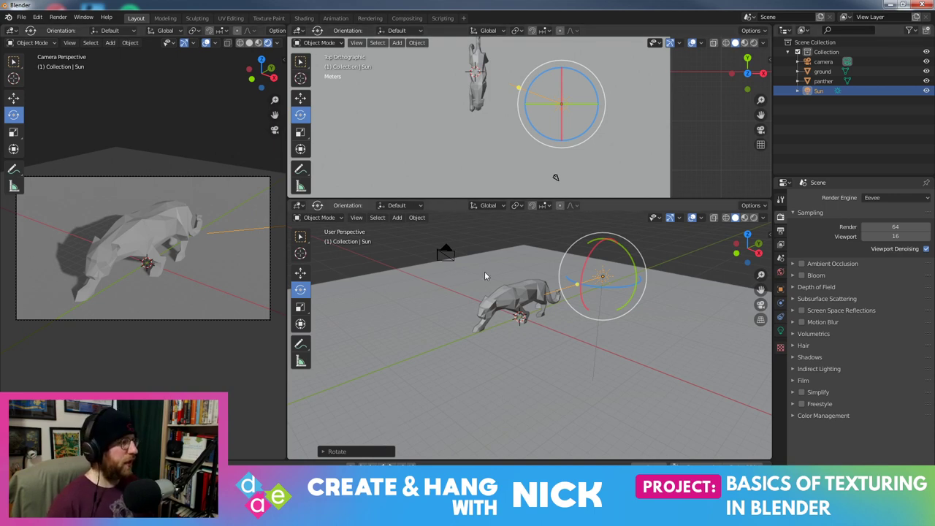
left_click(881, 204)
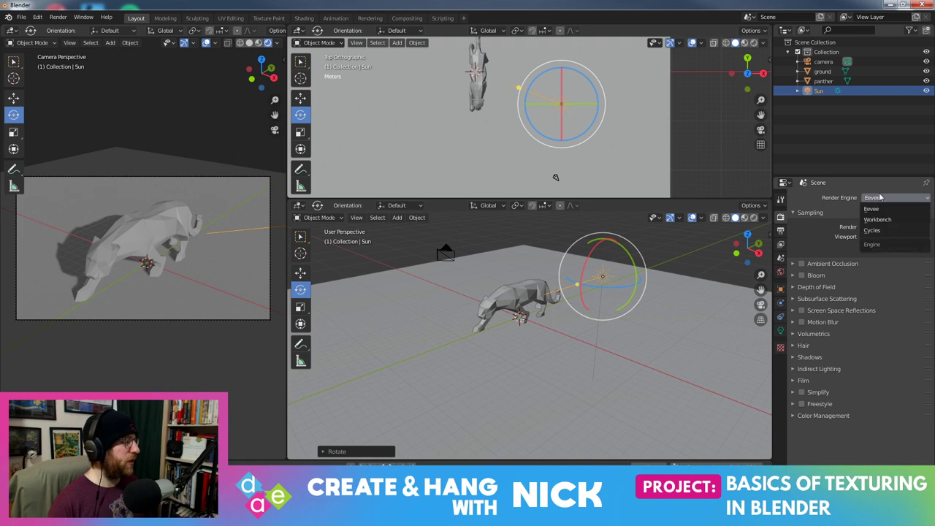
left_click(876, 190)
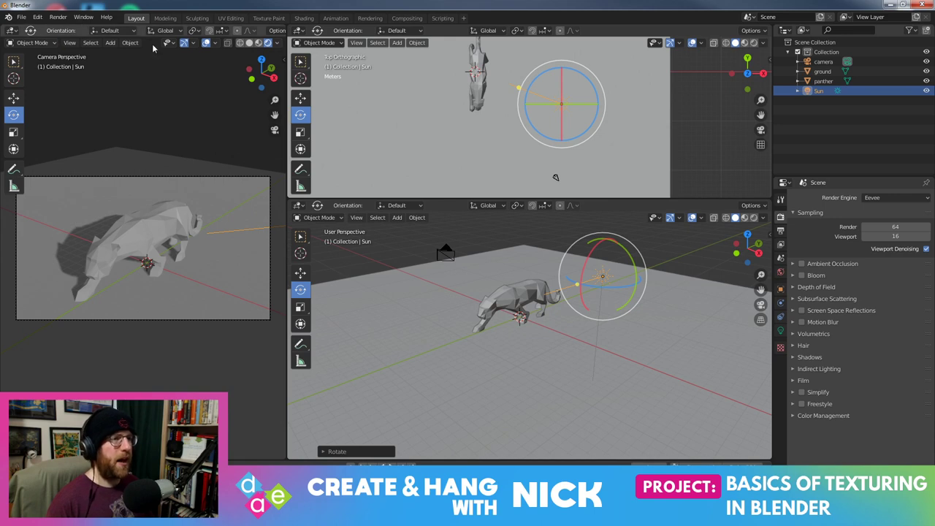
Render a still image of the Sun-lit panther with its shadow, then close the render window
left_click(33, 30)
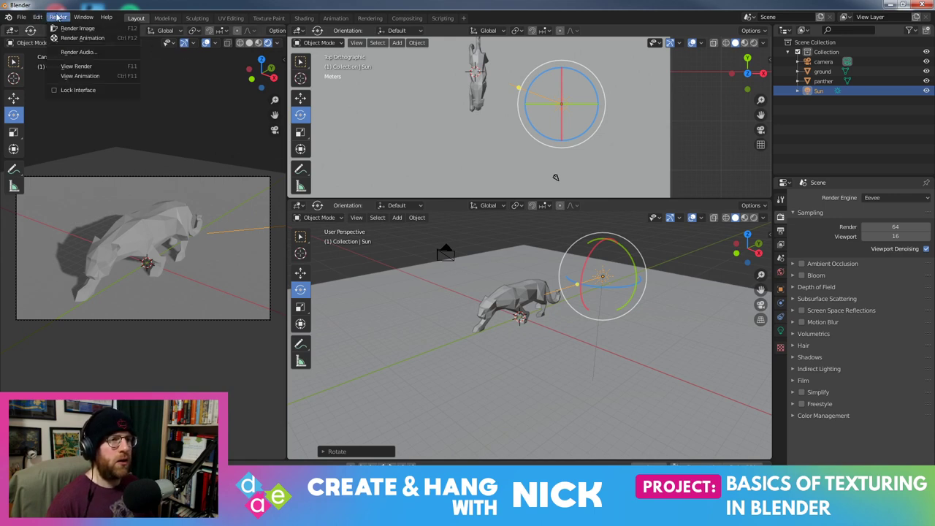
left_click(64, 24)
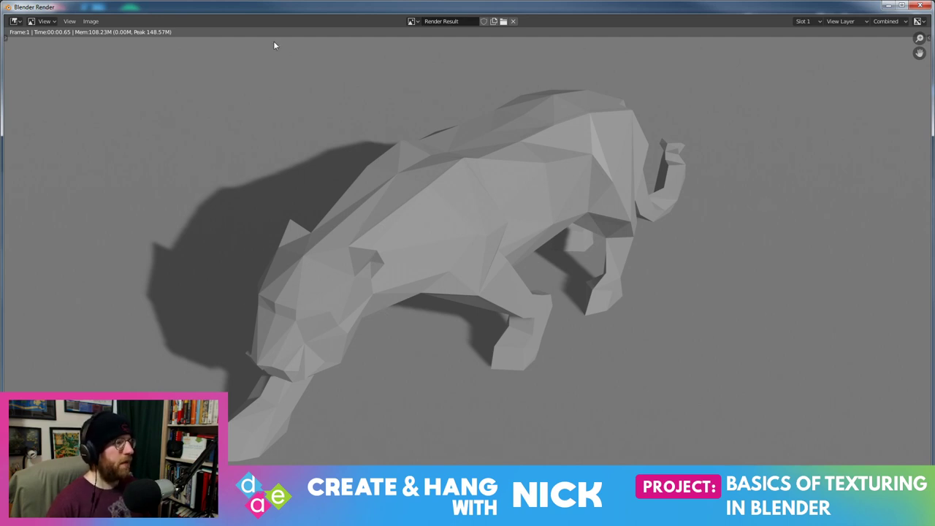
double_click(255, 11)
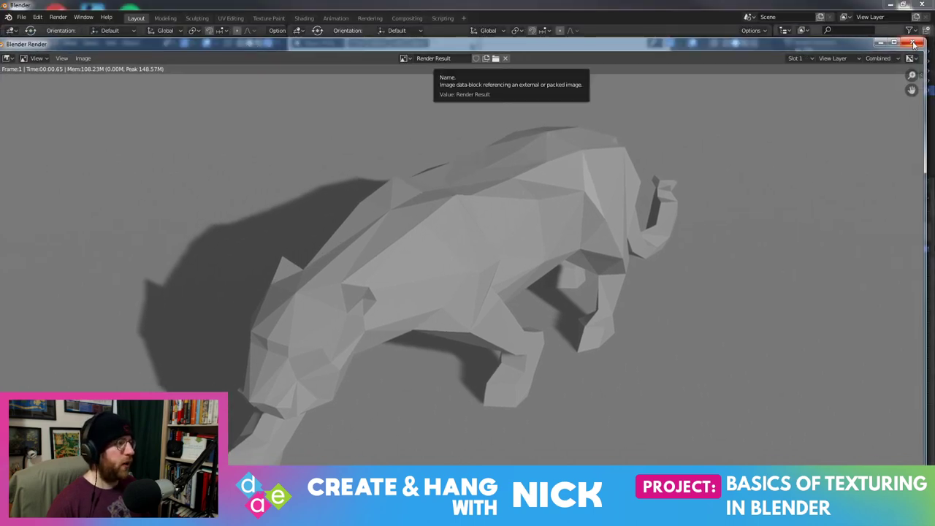
left_click(915, 43)
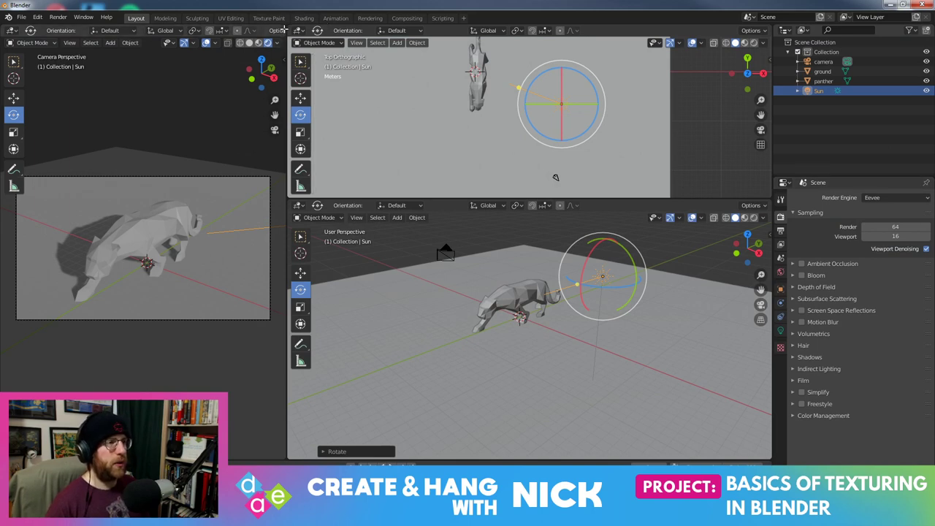
Split the camera view and turn the upper area into an Image Editor showing Render Result
left_click_drag(284, 28, 124, 213)
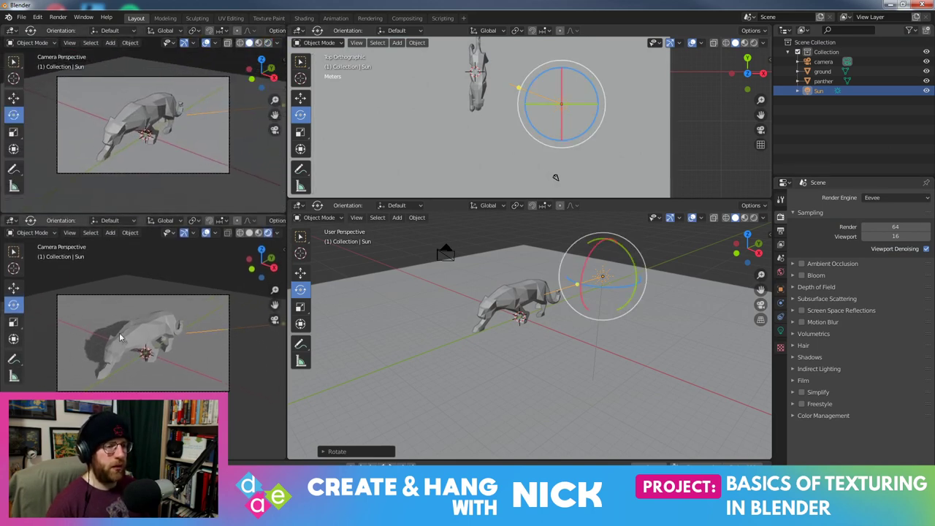
scroll(121, 337, "up", 3)
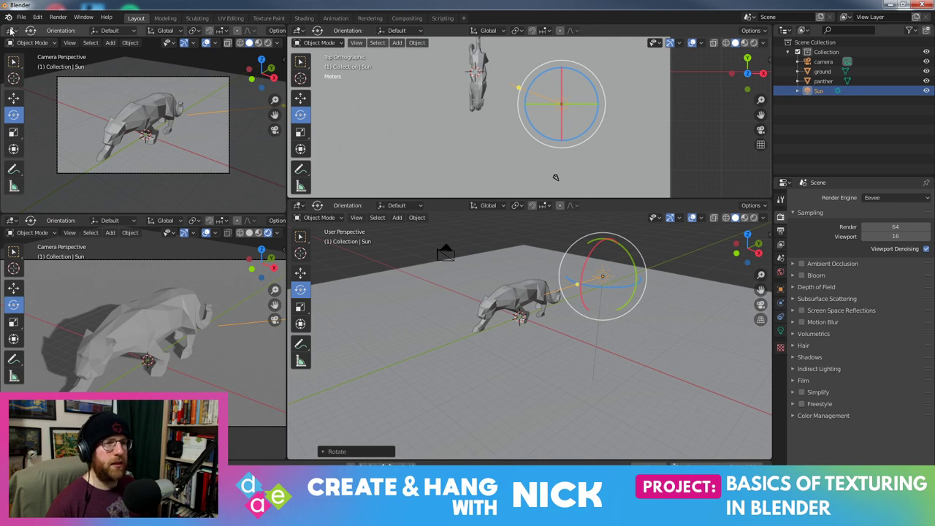
left_click(11, 31)
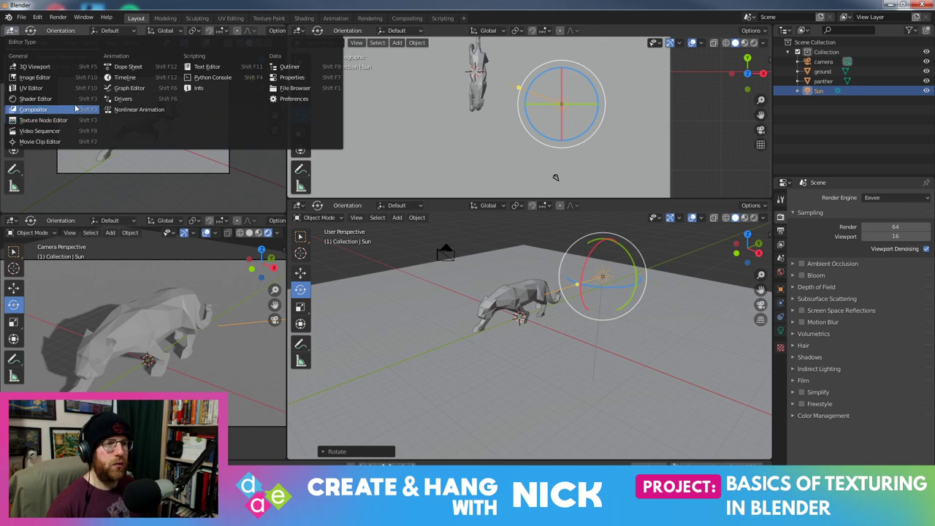
left_click(67, 77)
left_click(114, 30)
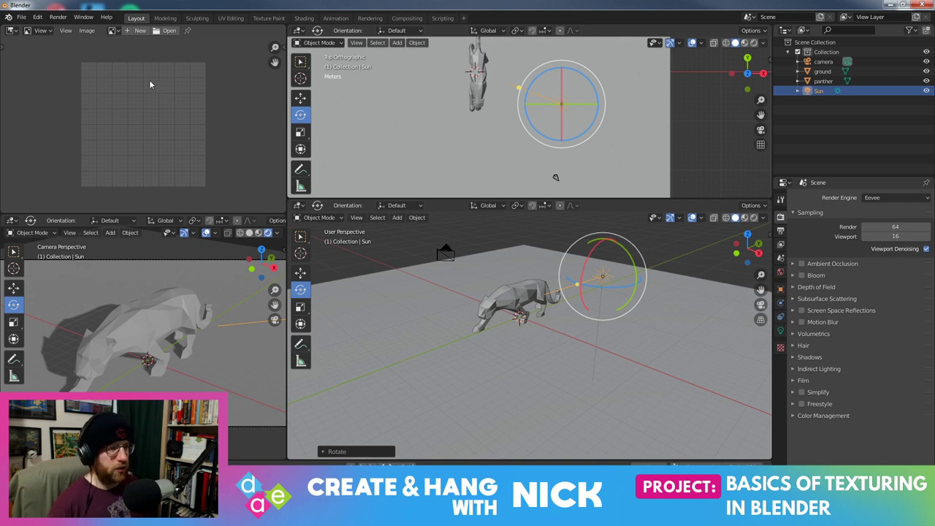
left_click(113, 31)
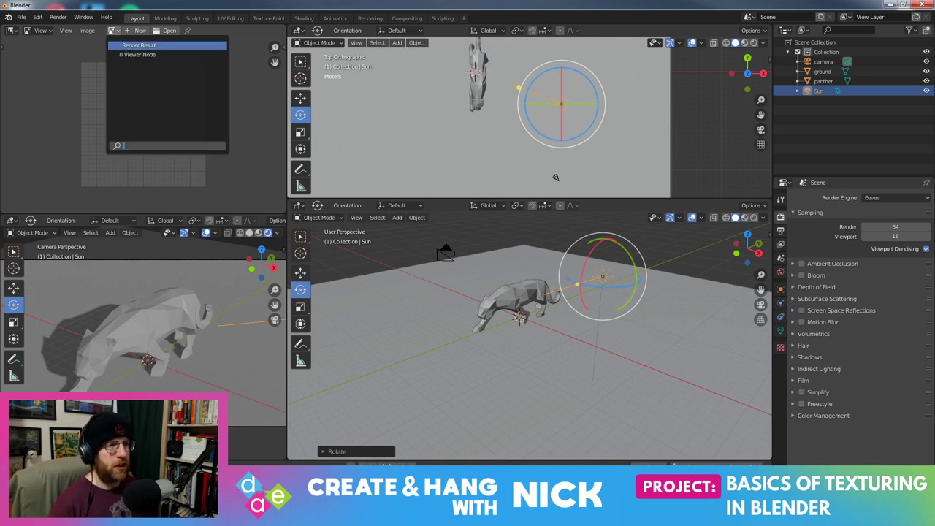
left_click(128, 46)
Render the panther scene again to refresh the Render Result, then close the render window
scroll(174, 111, "down", 3)
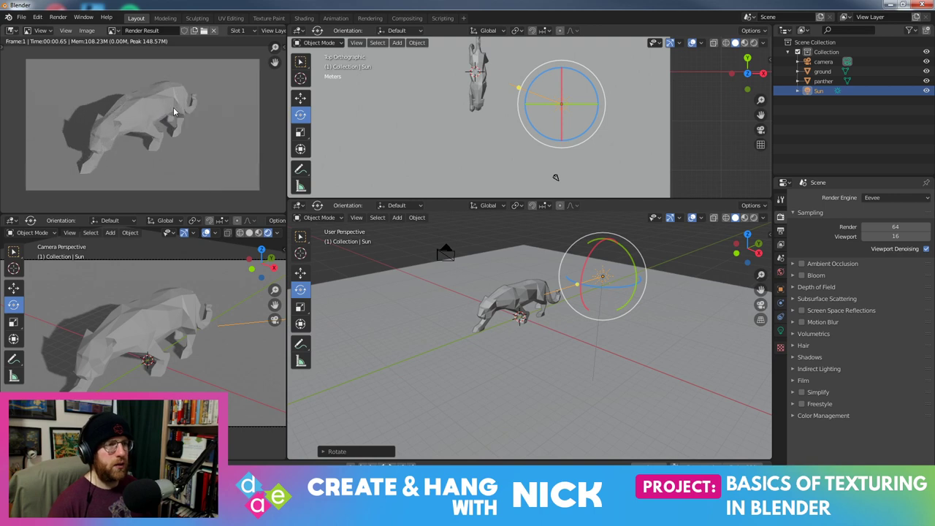
left_click(58, 17)
left_click(69, 29)
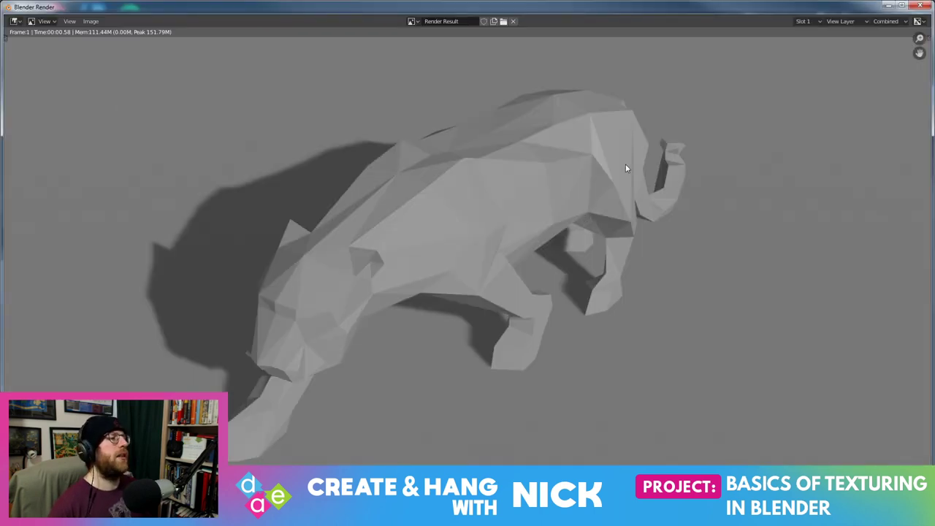
left_click(916, 5)
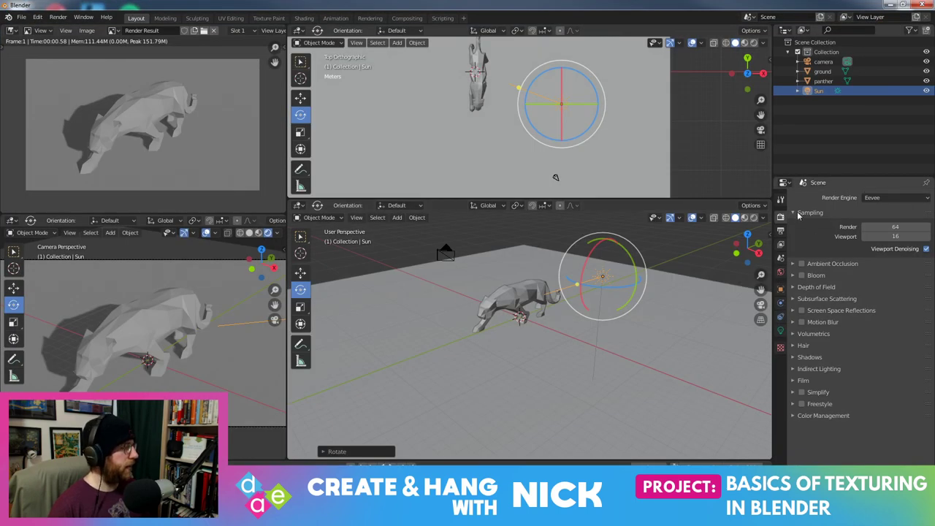
Set the Render Engine to Cycles in Render Properties
left_click(780, 199)
left_click(782, 219)
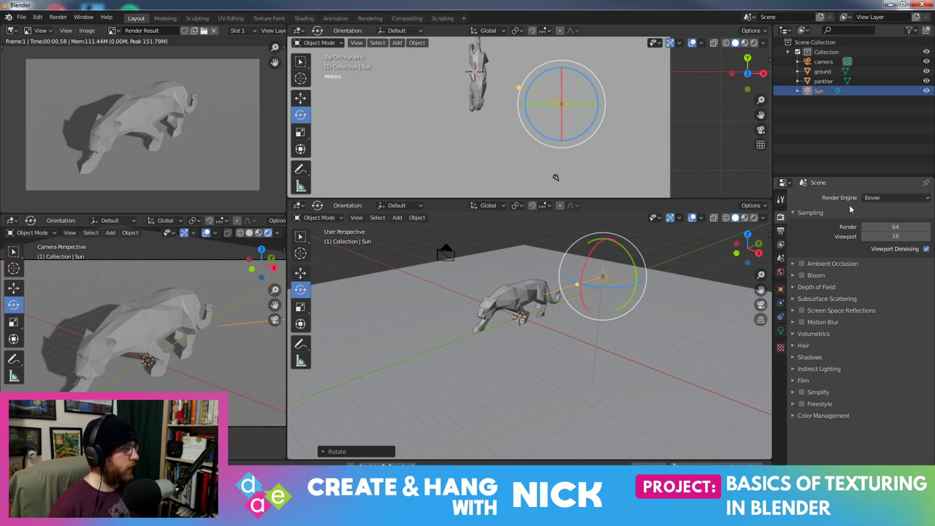
left_click(889, 198)
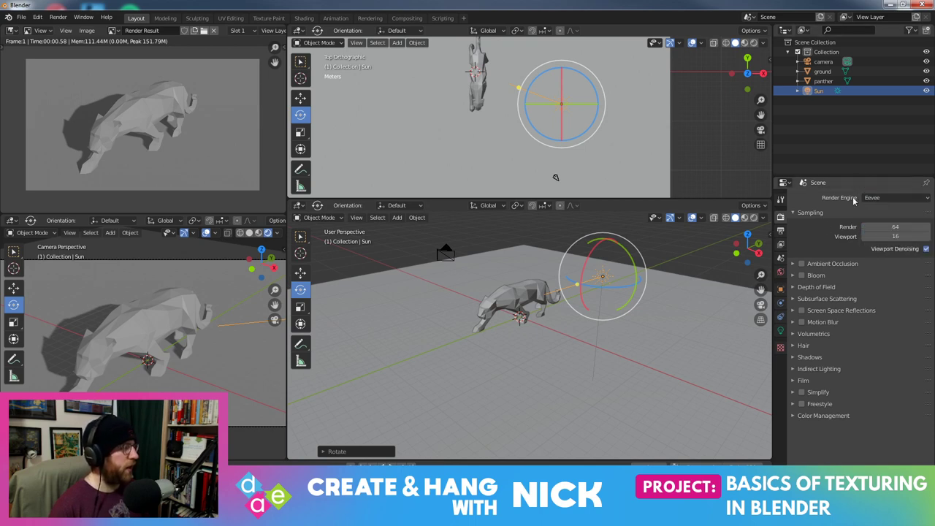
left_click(900, 199)
left_click(897, 231)
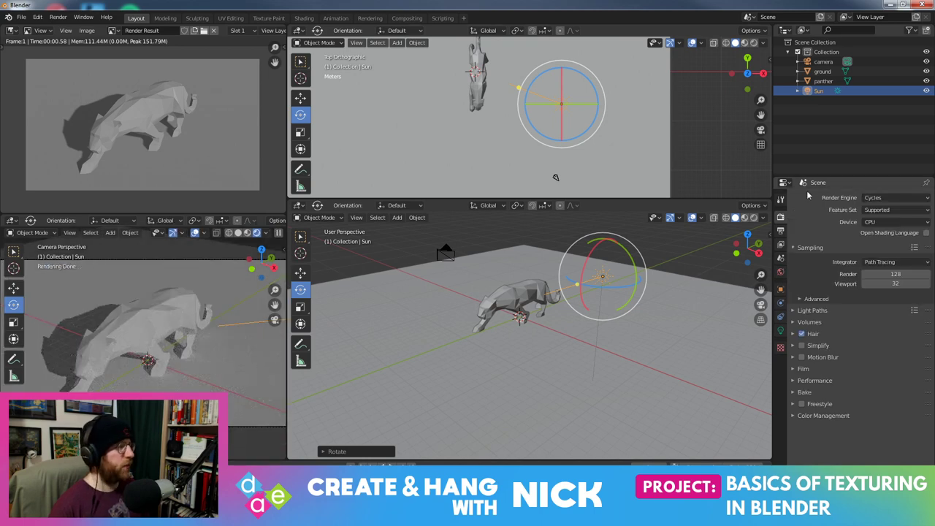
Render the panther scene with Cycles and open the render slot list
left_click(59, 17)
left_click(68, 28)
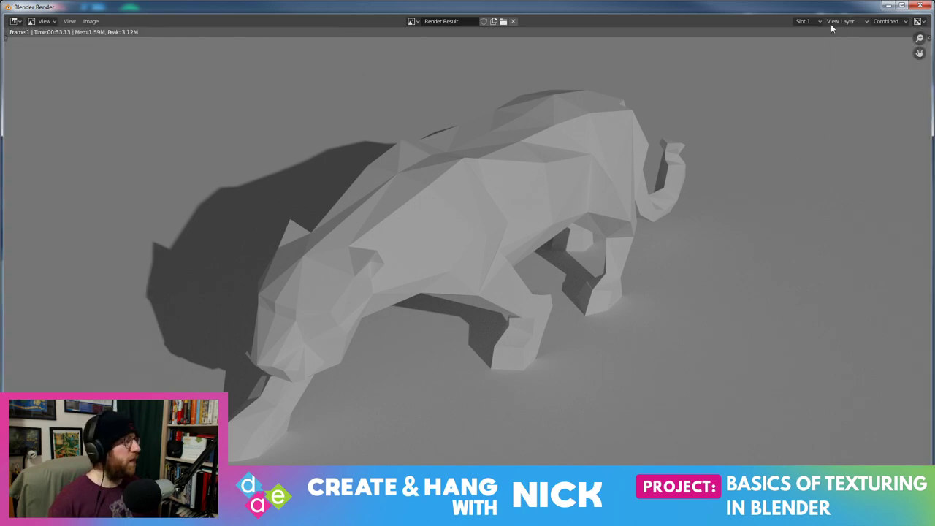
left_click(807, 21)
Switch to empty Slot 2, set the render engine back to Eevee, and re-render with F12
left_click(811, 104)
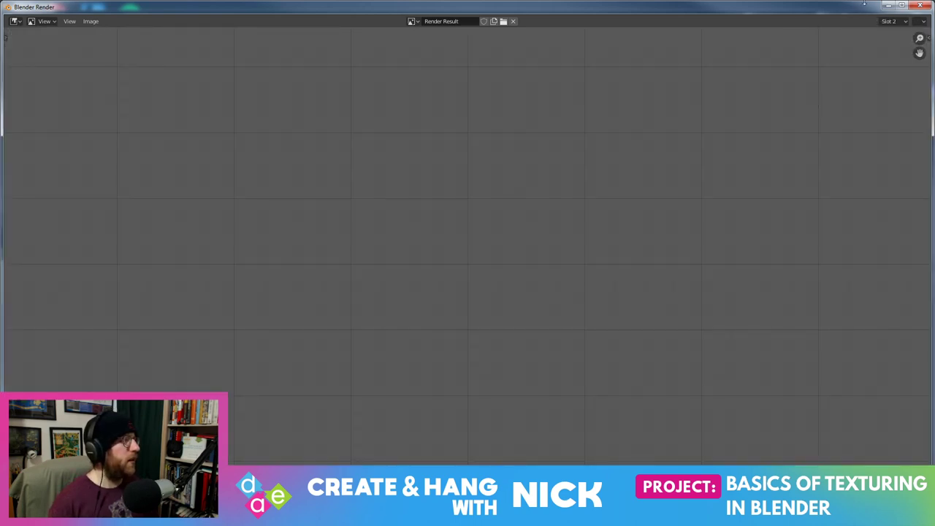
left_click_drag(864, 4, 688, 67)
left_click(899, 199)
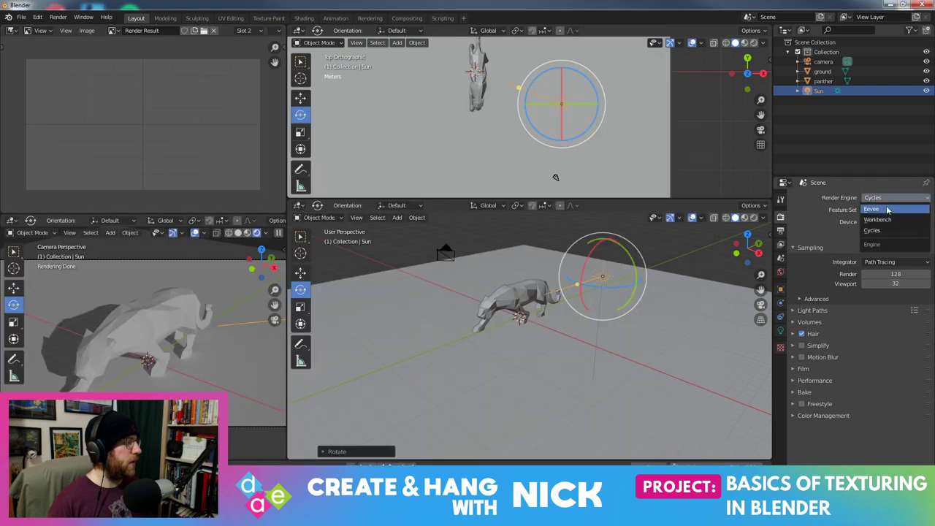
left_click(888, 210)
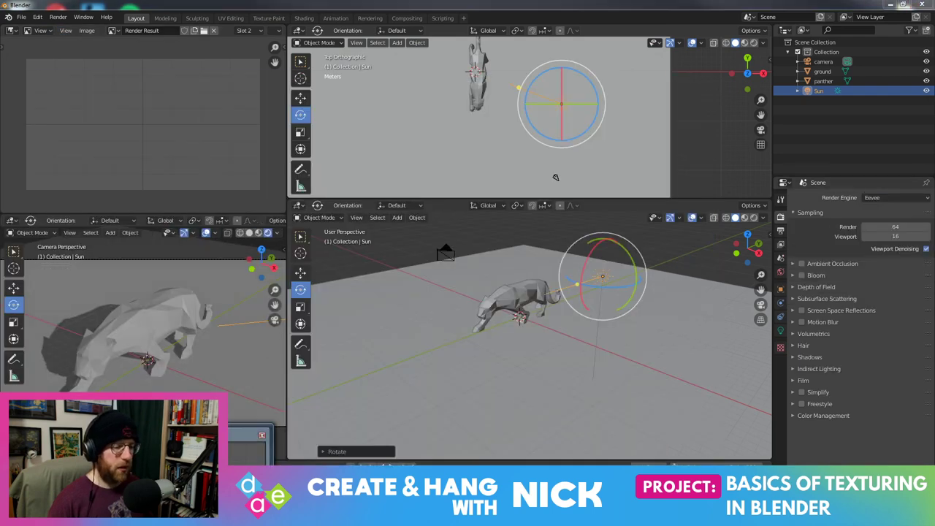
key("F12")
Reopen the finished Eevee panther render in its own render window
double_click(509, 75)
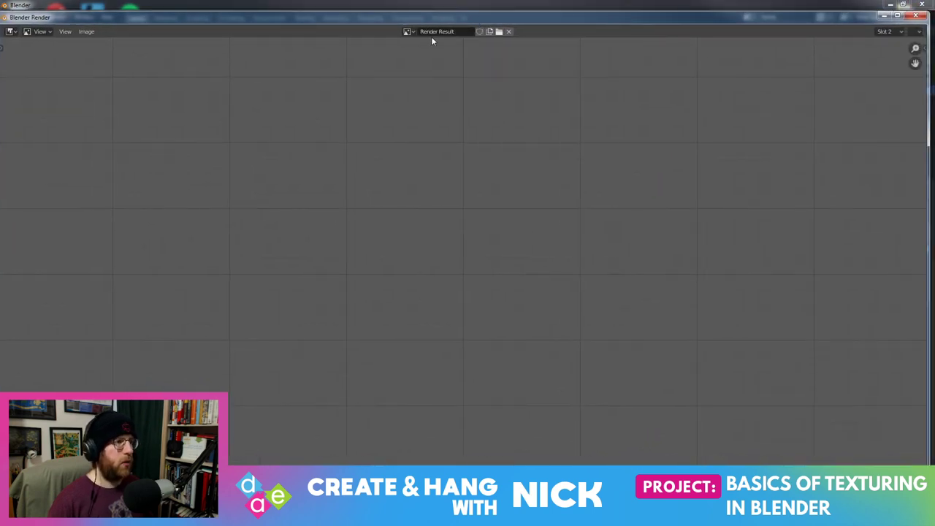
double_click(510, 24)
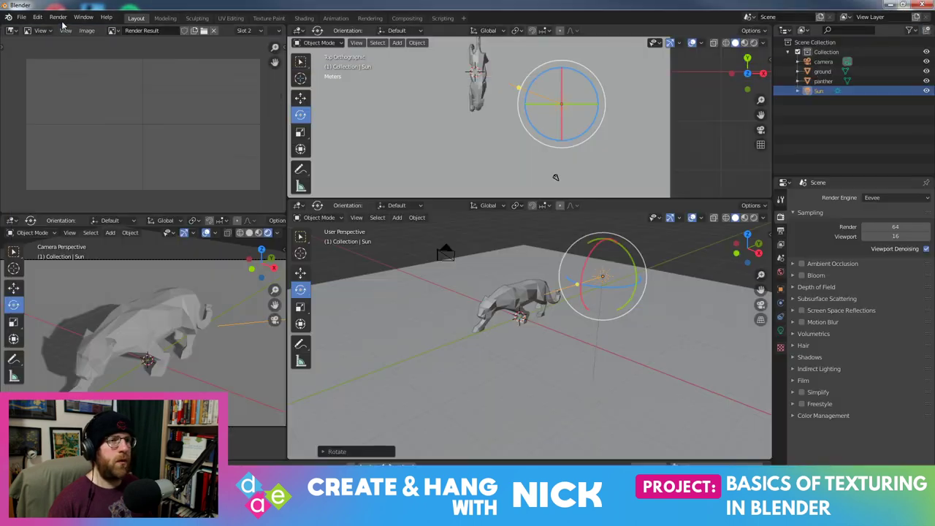
left_click(59, 17)
left_click(77, 28)
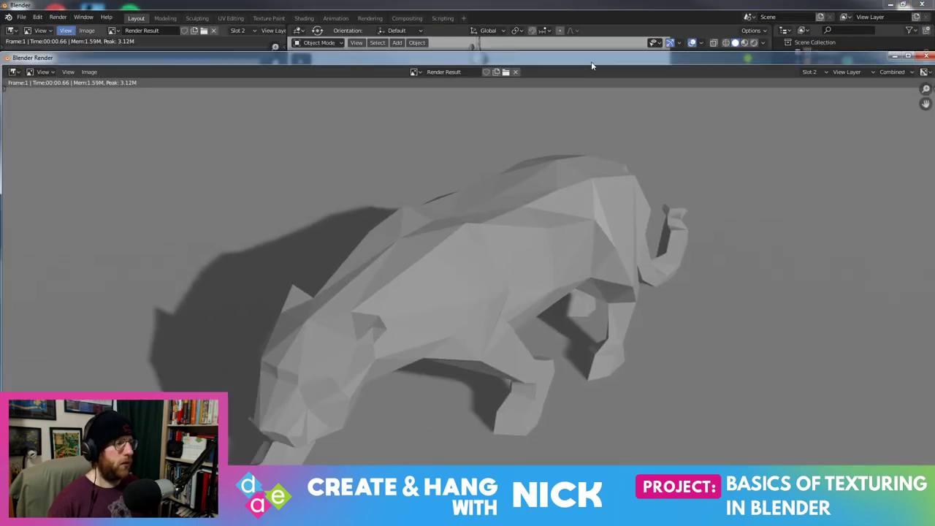
Maximize the render window, compare the Slot 1 and Slot 2 renders, then close it
double_click(591, 62)
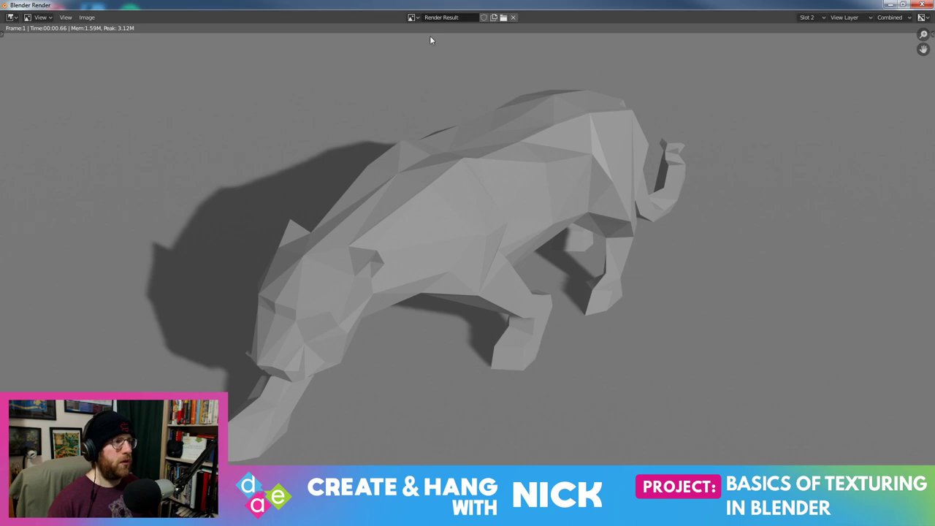
left_click(808, 17)
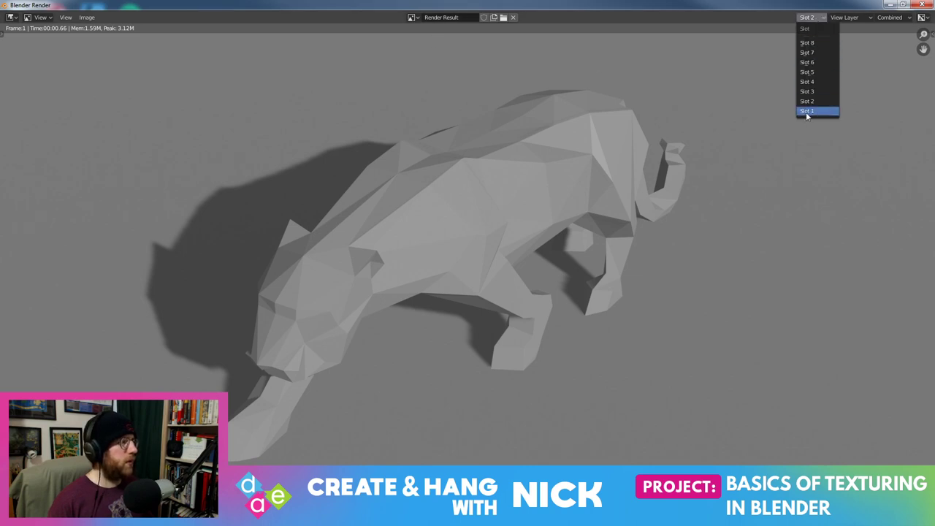
left_click(806, 112)
left_click(807, 18)
left_click(824, 100)
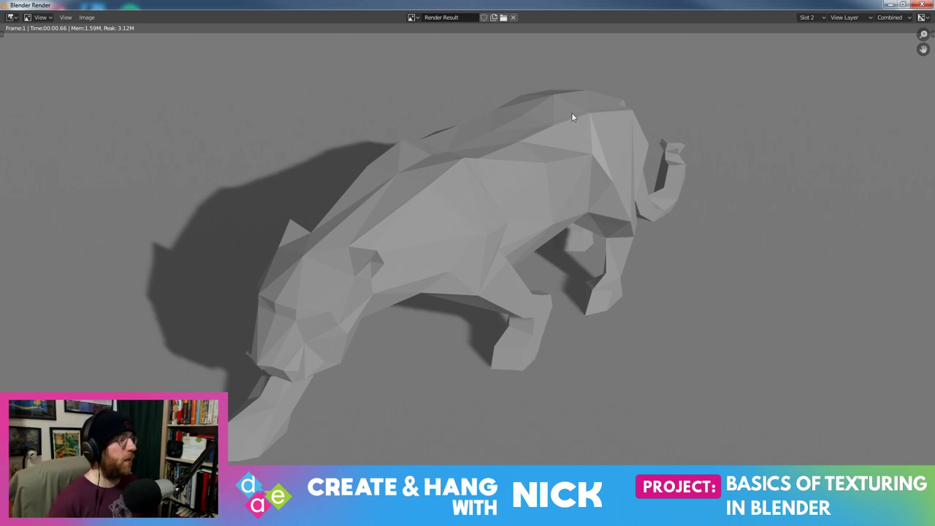
left_click(922, 4)
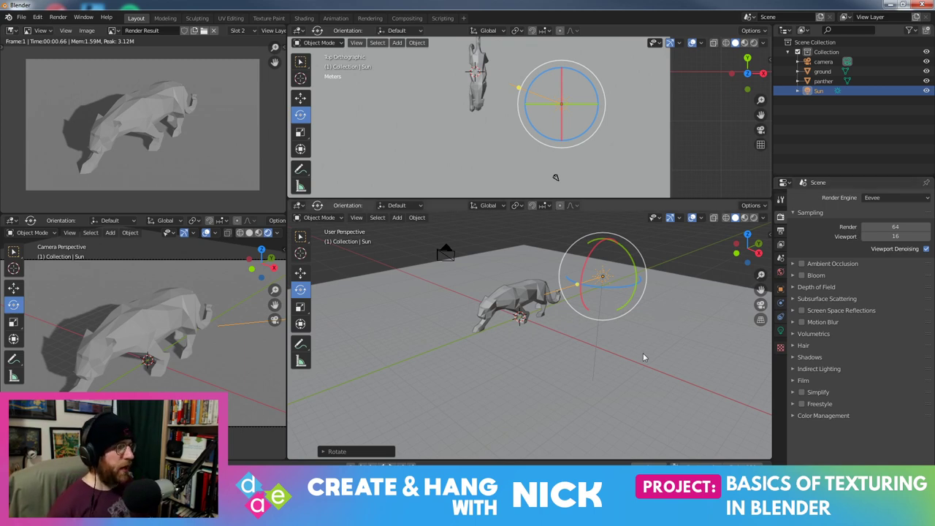
middle_click_drag(643, 352, 541, 321)
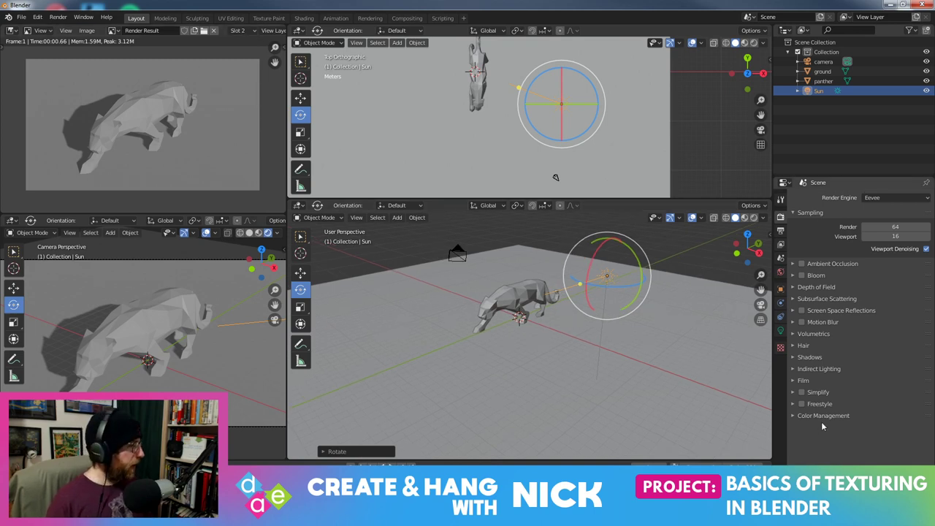
left_click(781, 200)
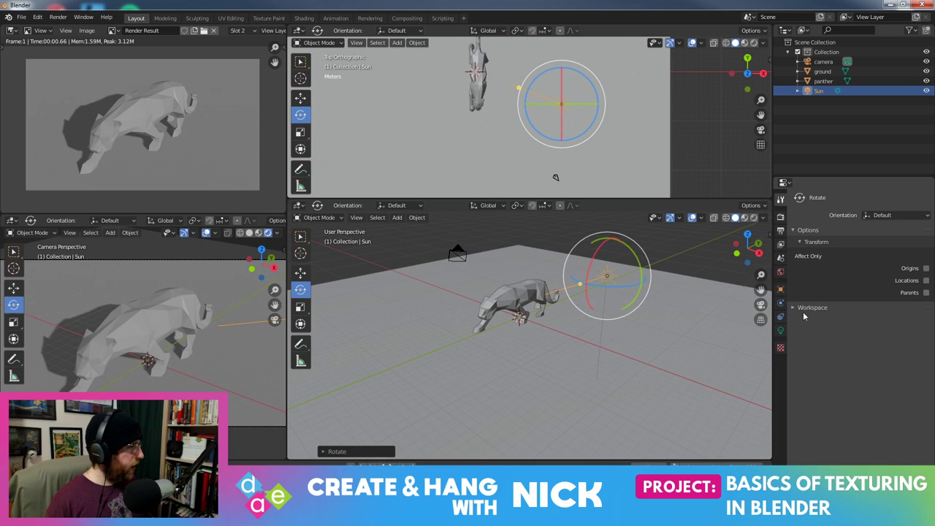
left_click(780, 217)
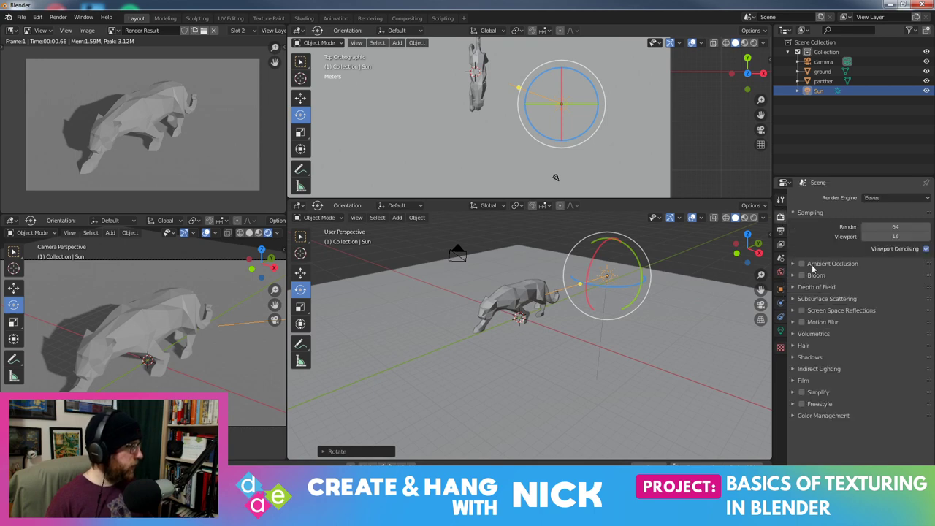
left_click(57, 17)
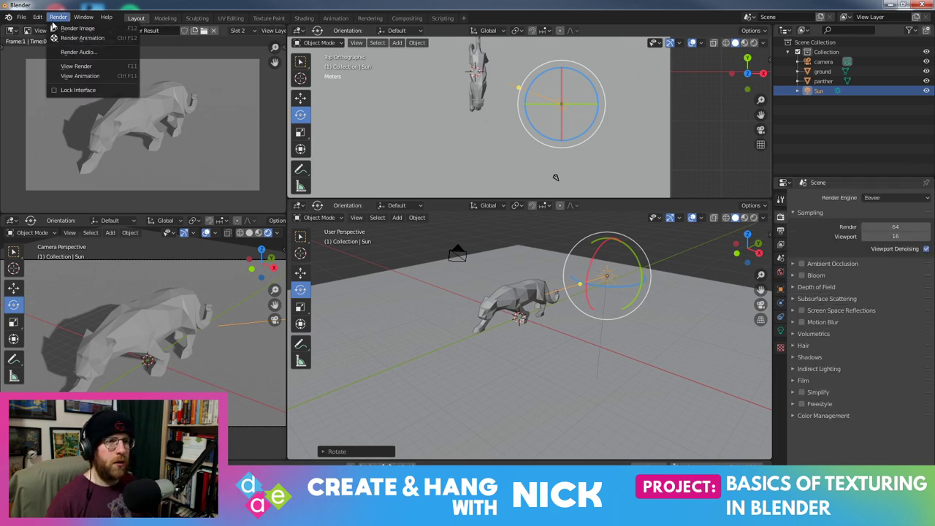
left_click(84, 69)
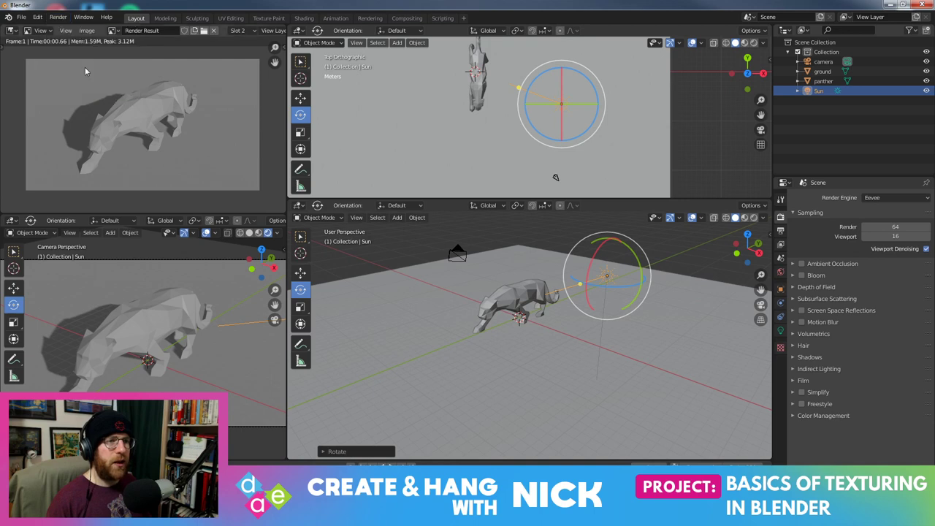
left_click(58, 16)
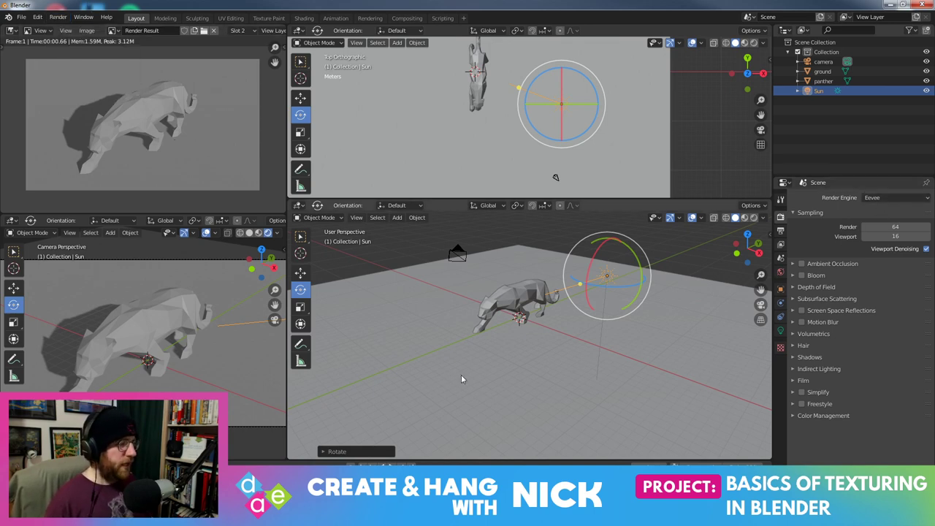
mouse_move(461, 374)
middle_mouse_down()
mouse_move(481, 349)
mouse_move(528, 328)
mouse_move(538, 328)
mouse_move(523, 341)
mouse_move(587, 336)
mouse_move(530, 327)
mouse_move(559, 329)
mouse_move(538, 388)
mouse_move(504, 369)
mouse_move(530, 350)
middle_mouse_up()
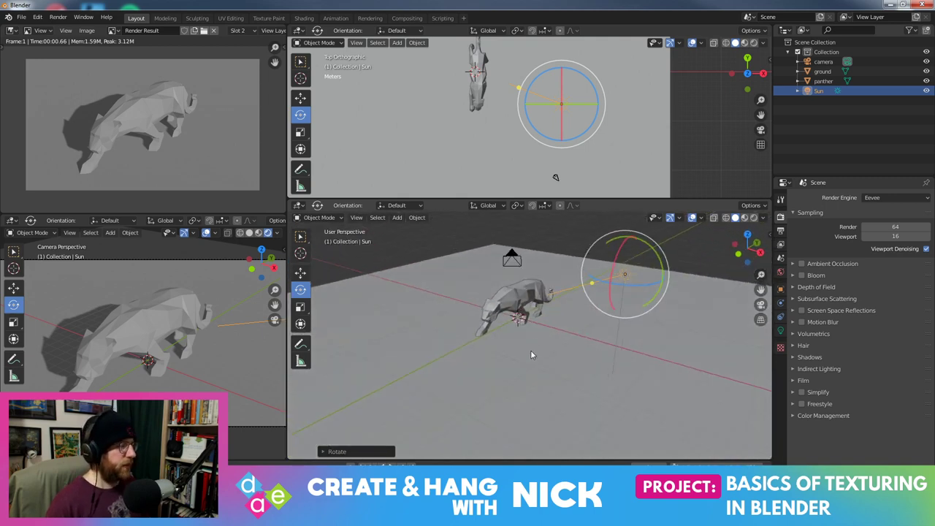
left_click(21, 16)
Open Save As and browse to Desktop > Blender Tutorials > Intro to Texturing > Blender Files
left_click(48, 93)
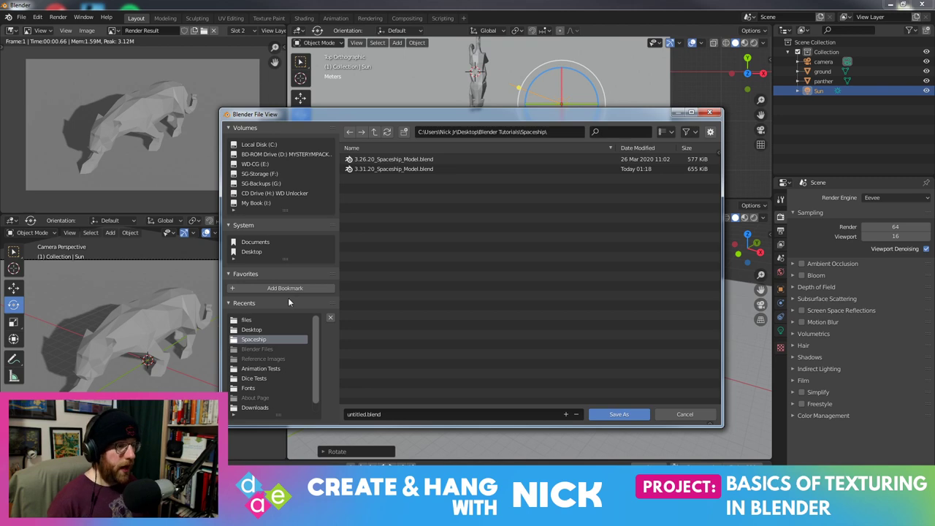
left_click(256, 330)
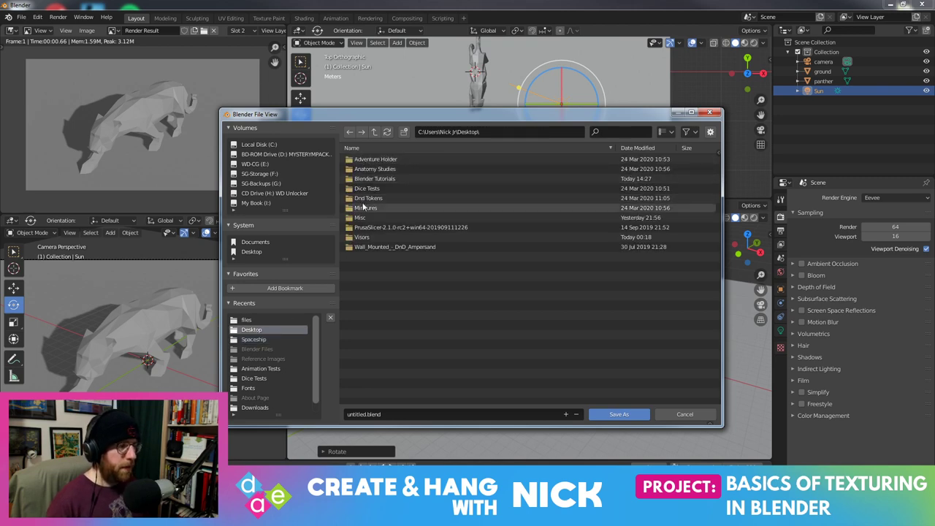
double_click(372, 179)
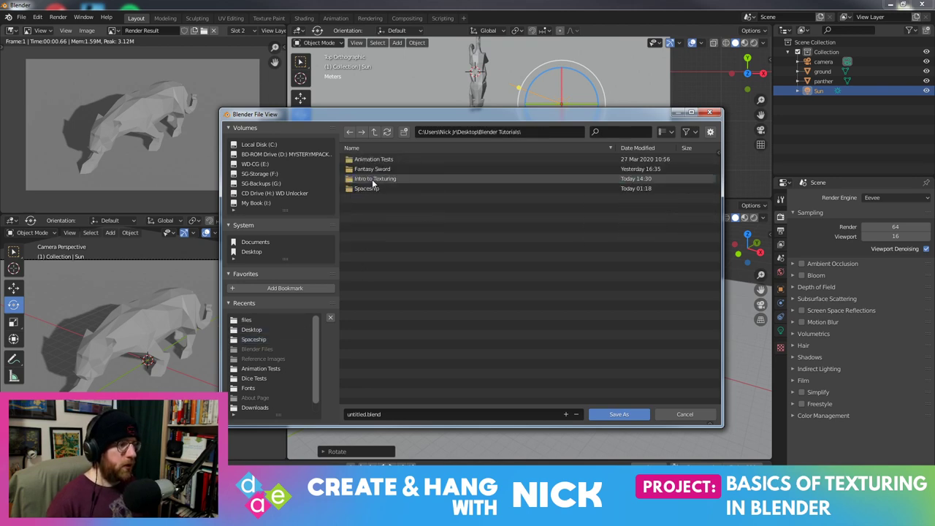
double_click(368, 177)
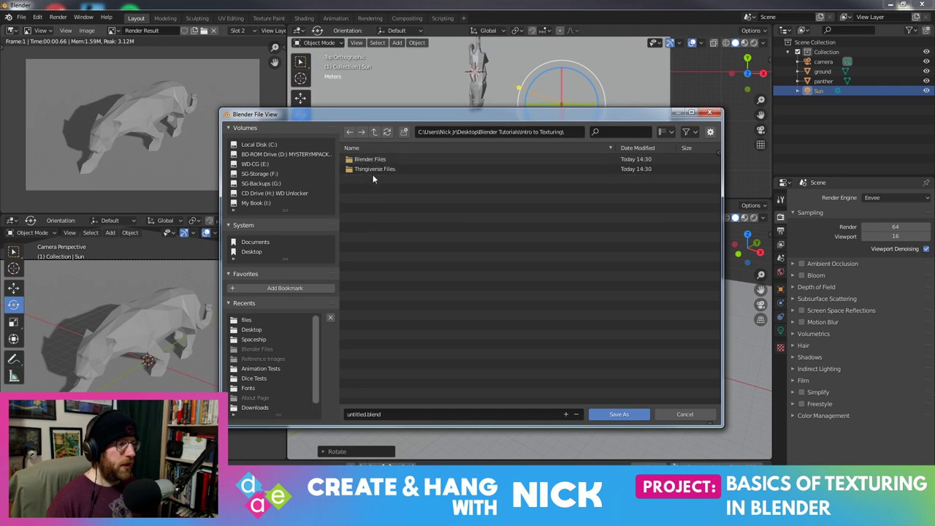
double_click(376, 160)
left_click(372, 413)
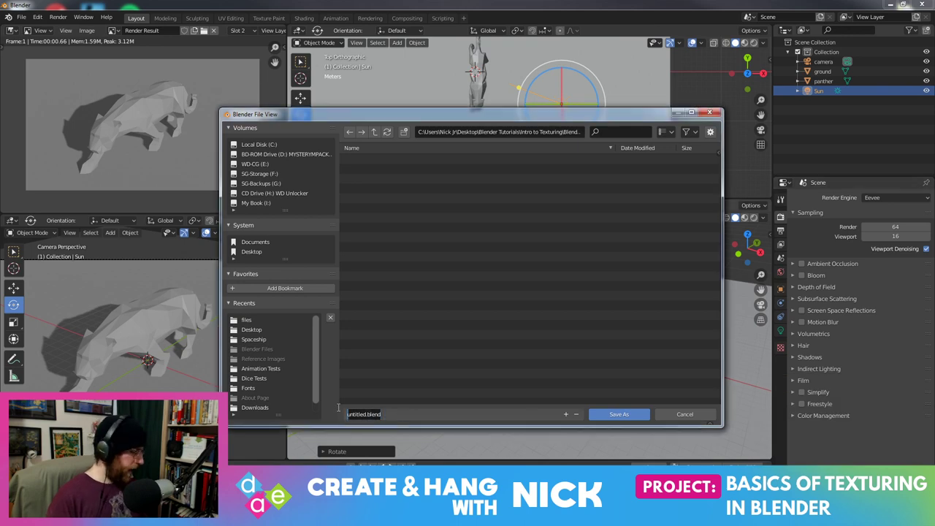
Name the file with the date, author initials and _TextureIntro.blend, then save it in Blender Files
type("04.06")
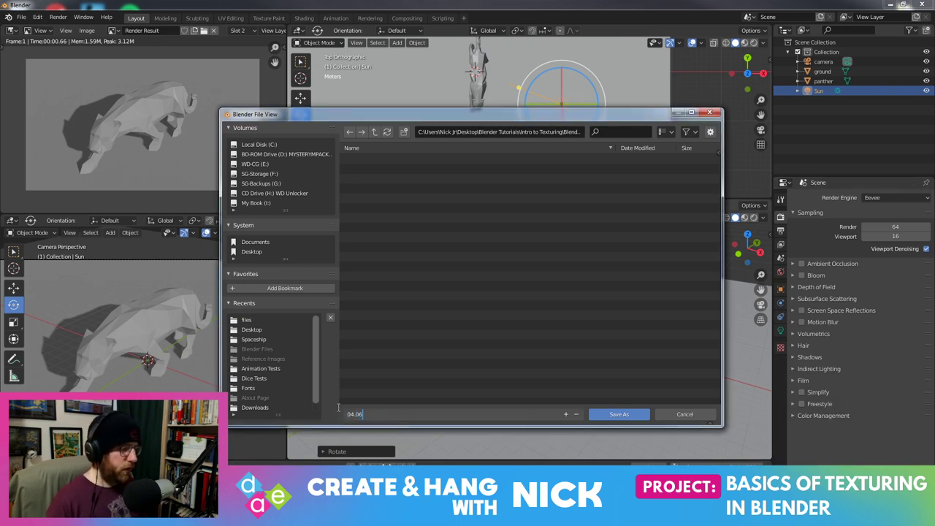
key("BackSpace")
type("3.")
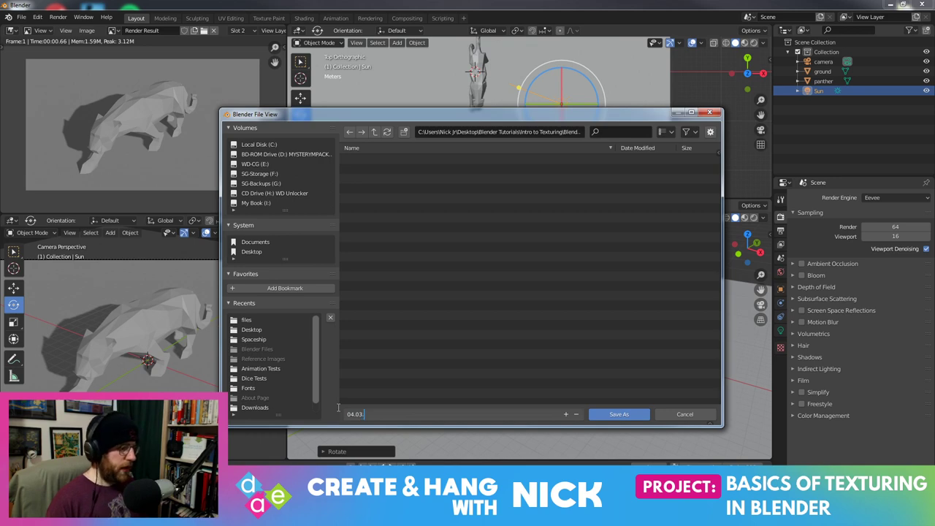
type("20_N")
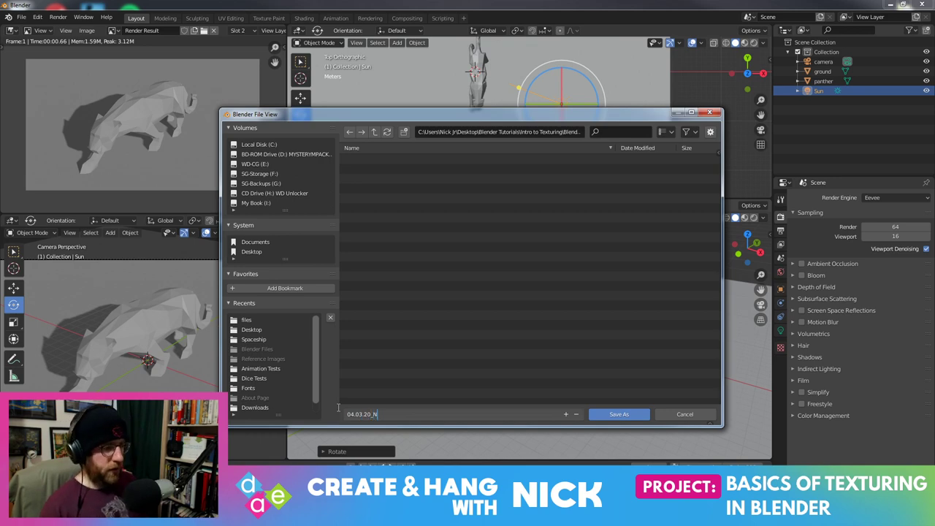
type("ickS_")
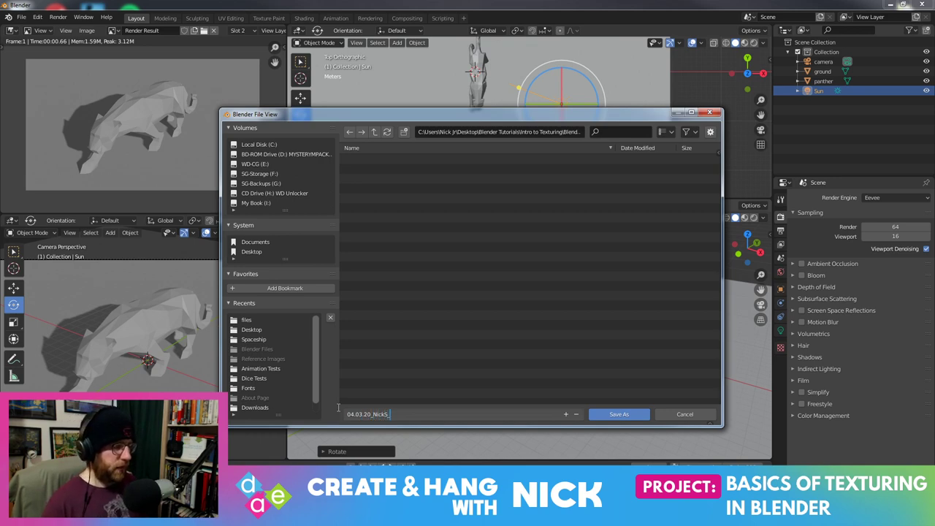
type("Textur")
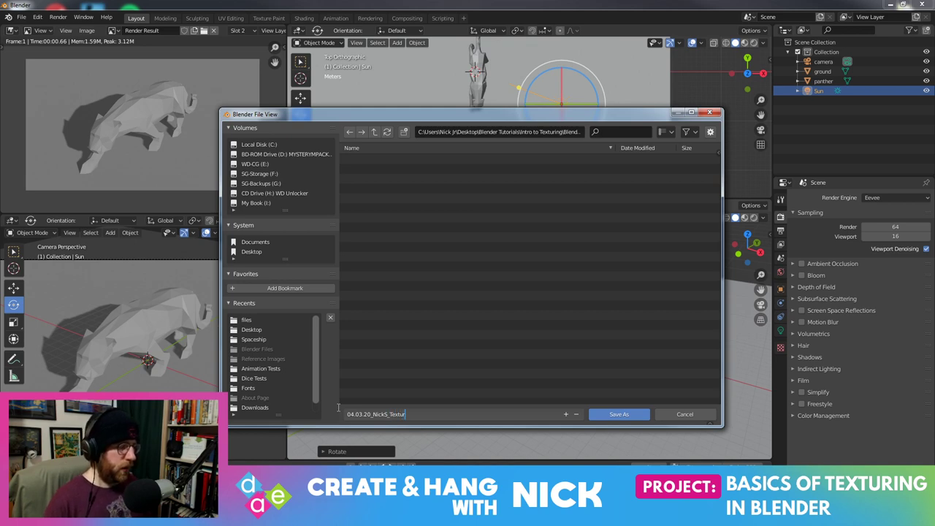
key("ctrl+BackSpace")
key("ctrl+BackSpace")
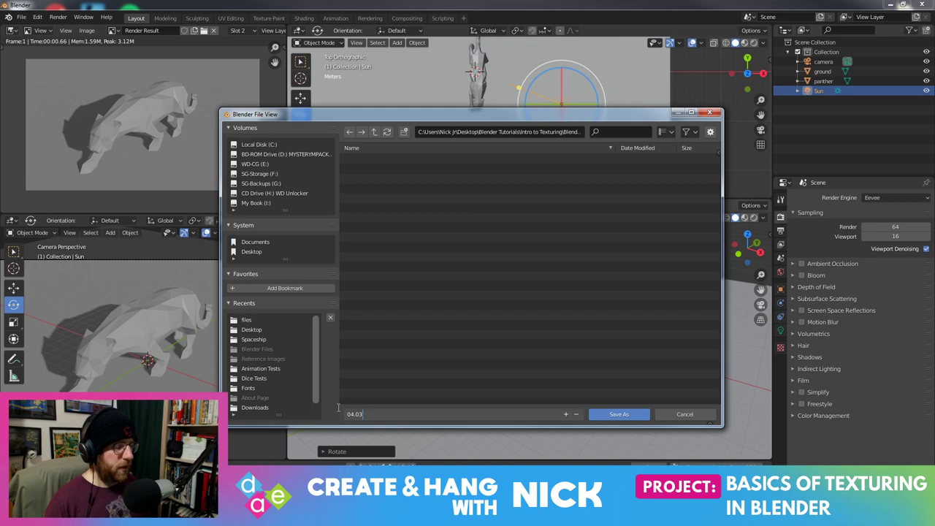
key("ctrl+BackSpace")
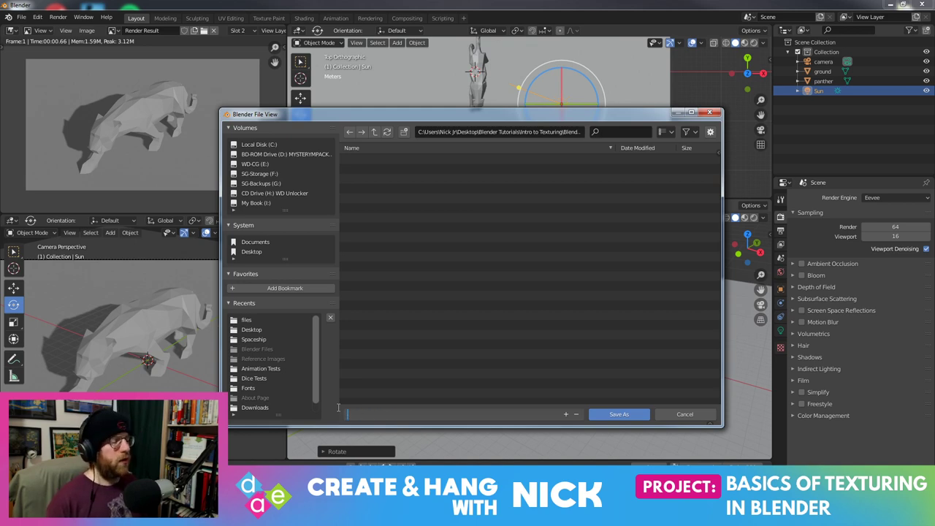
type("0")
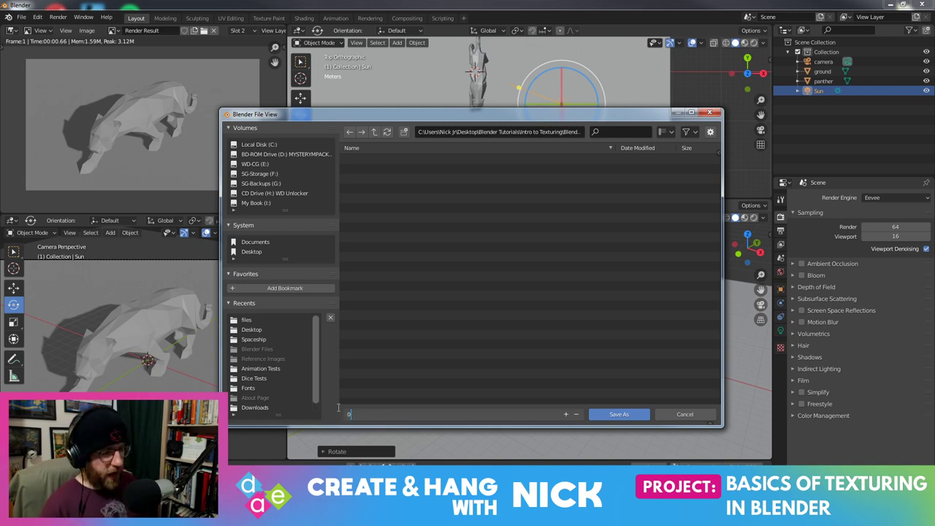
type("4.03.20_NickS_TextureIntro")
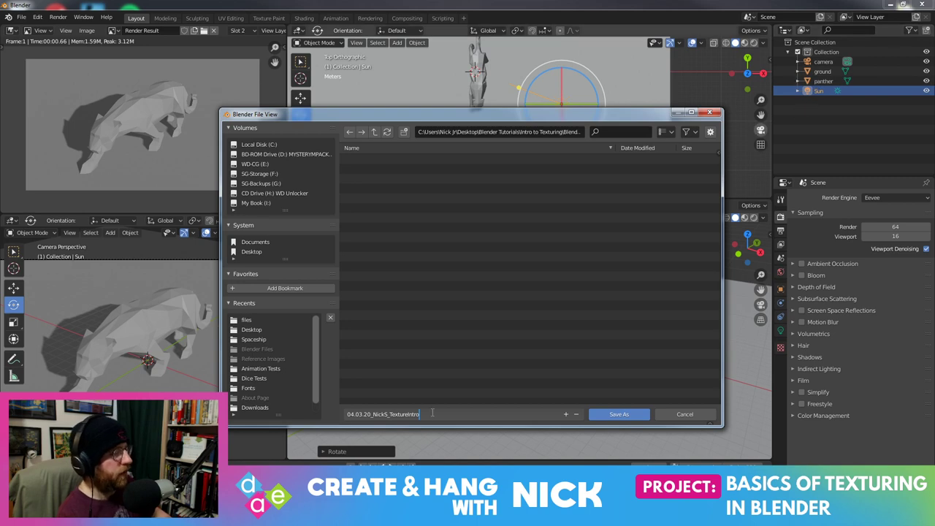
left_click_drag(441, 410, 348, 414)
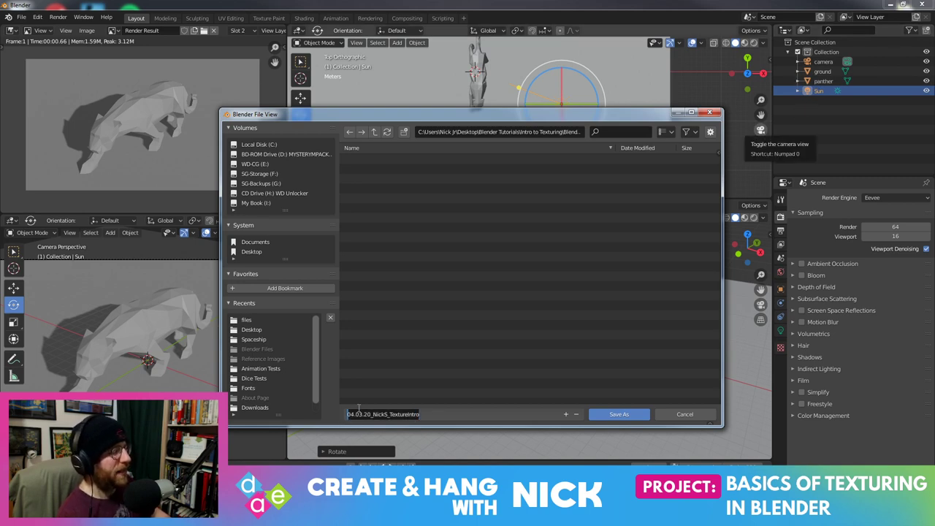
left_click(374, 414)
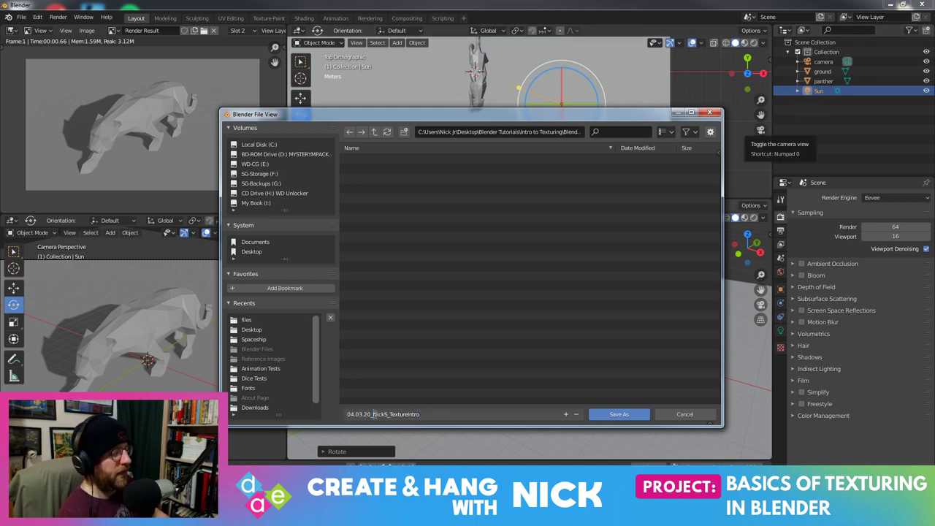
key("BackSpace")
type("_")
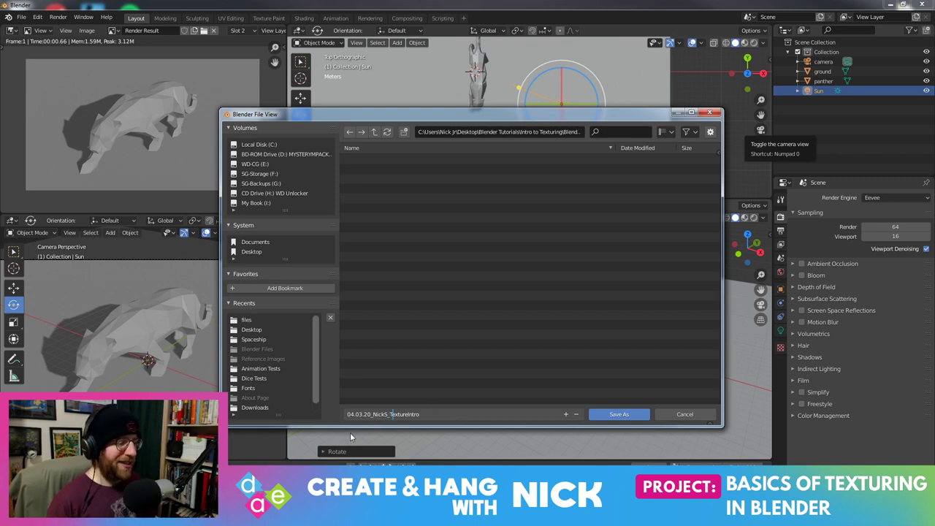
left_click(369, 414)
key("shift+Right")
key("shift+Right")
key("shift+Right")
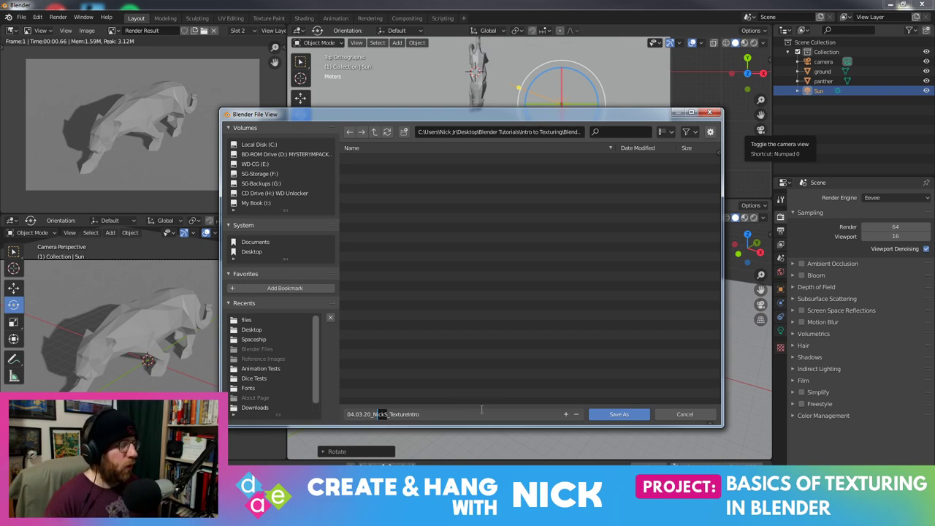
left_click(628, 415)
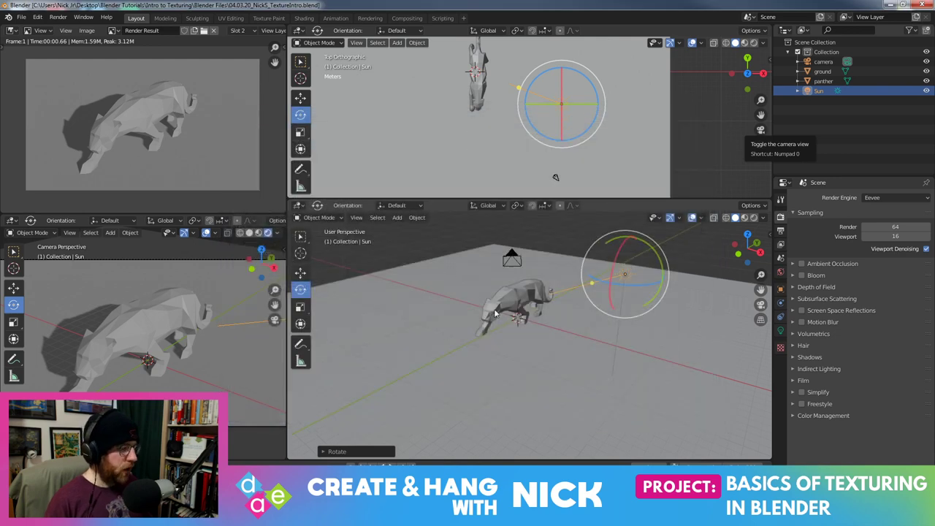
Select the panther and show its Material Properties, which have an empty slot with no material
scroll(560, 344, "up", 2)
scroll(570, 307, "up", 2)
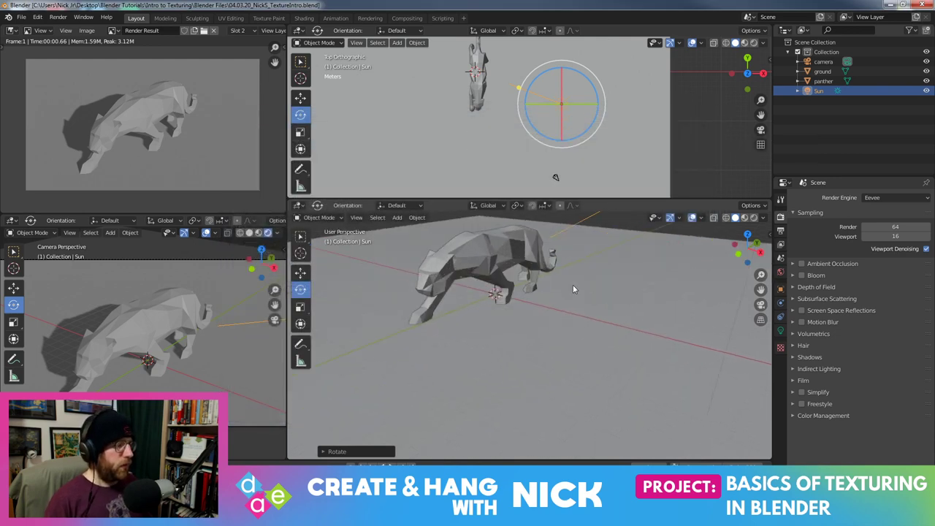
scroll(574, 287, "down", 2)
scroll(564, 314, "down", 2)
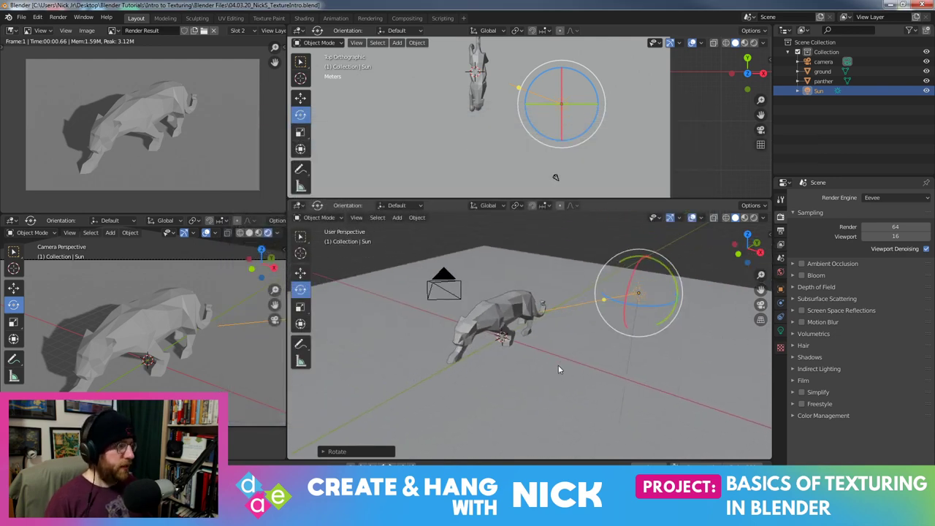
left_click(507, 302)
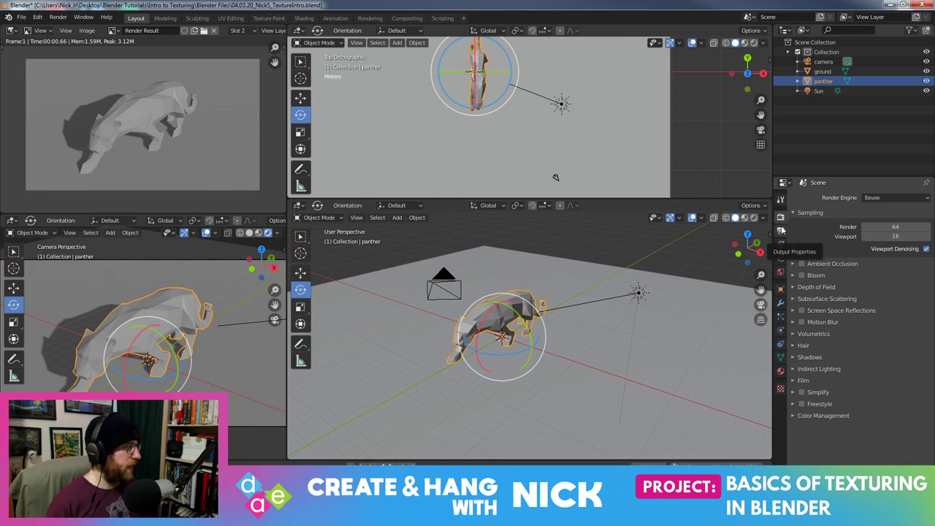
left_click(780, 372)
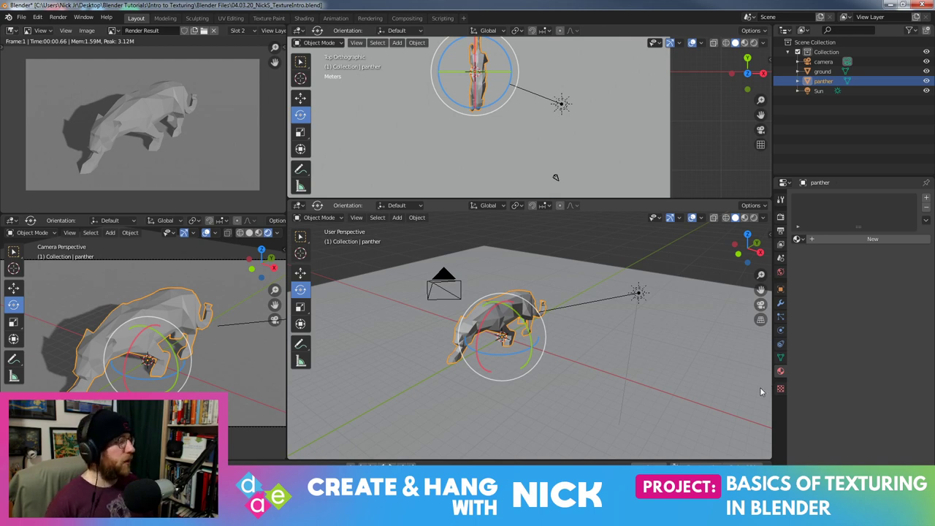
Create Material.001 on the panther and preview the Surface shader list, keeping Principled BSDF
left_click(852, 238)
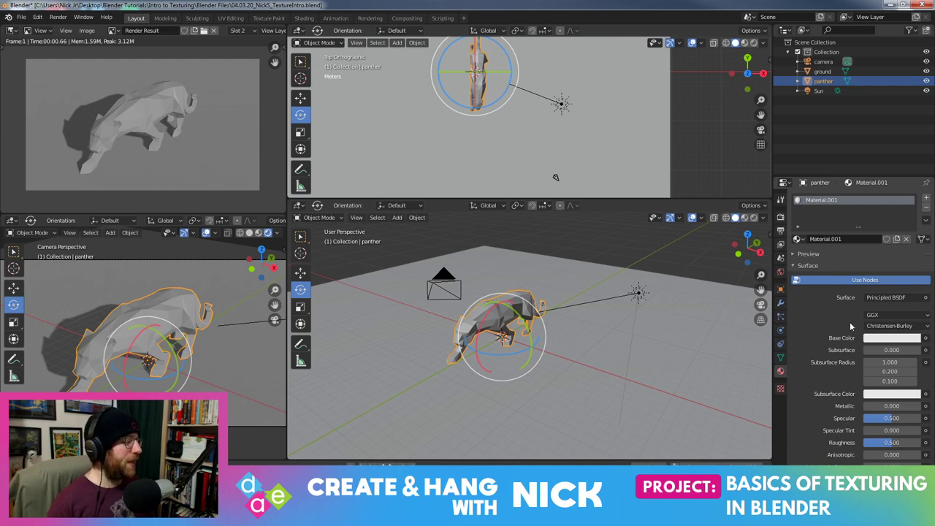
scroll(849, 322, "down", 1)
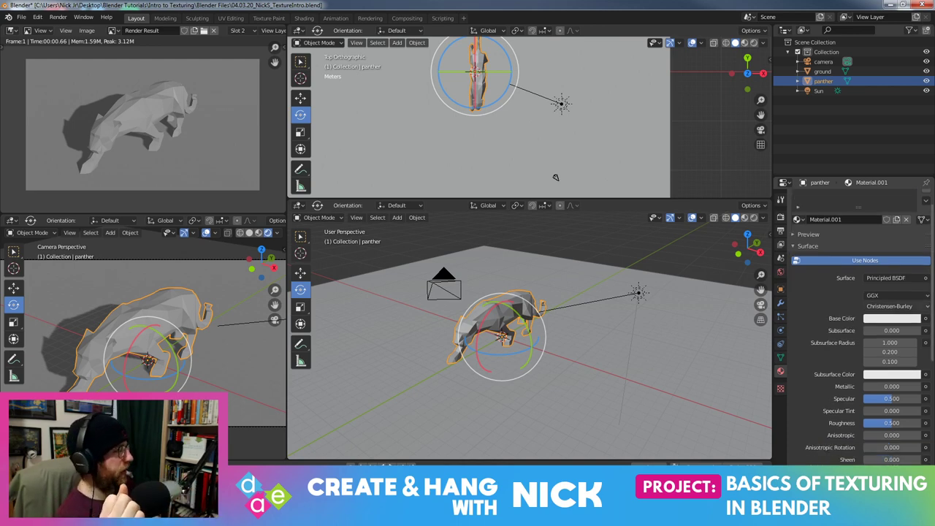
left_click(897, 279)
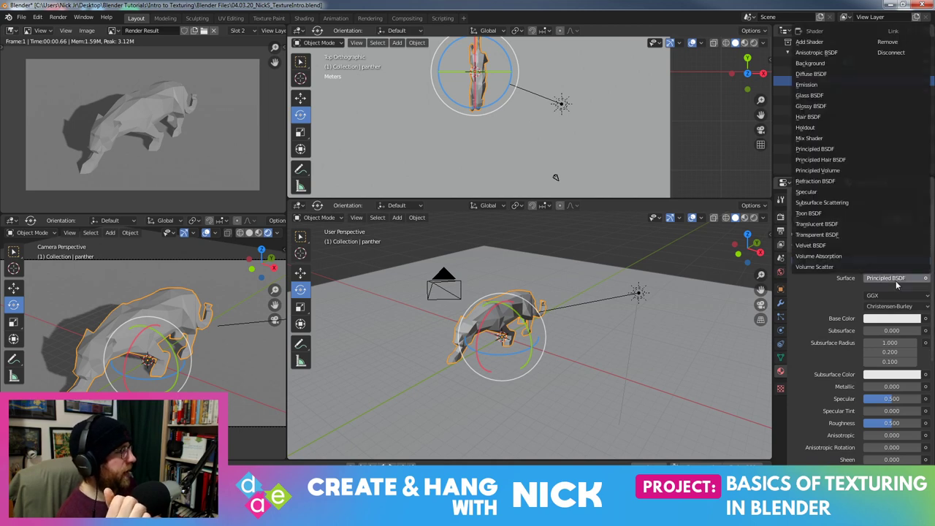
key("Escape")
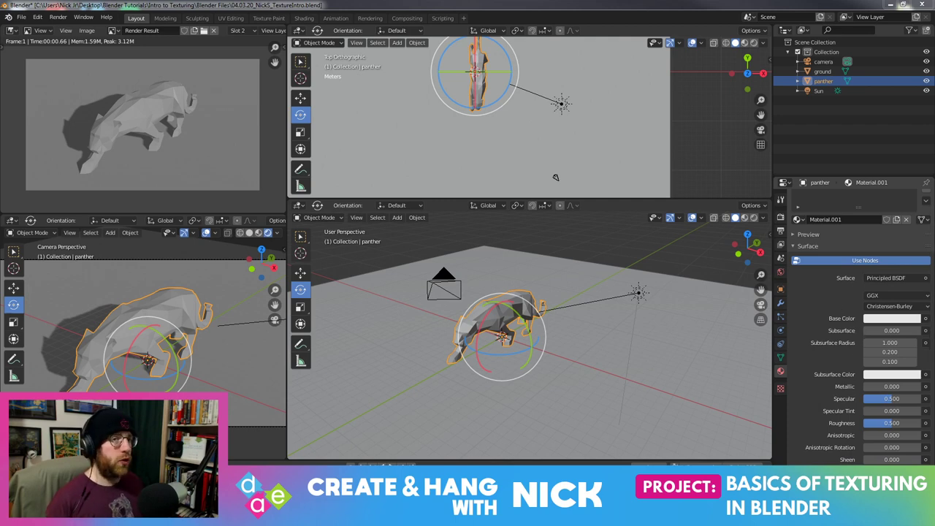
left_click(878, 278)
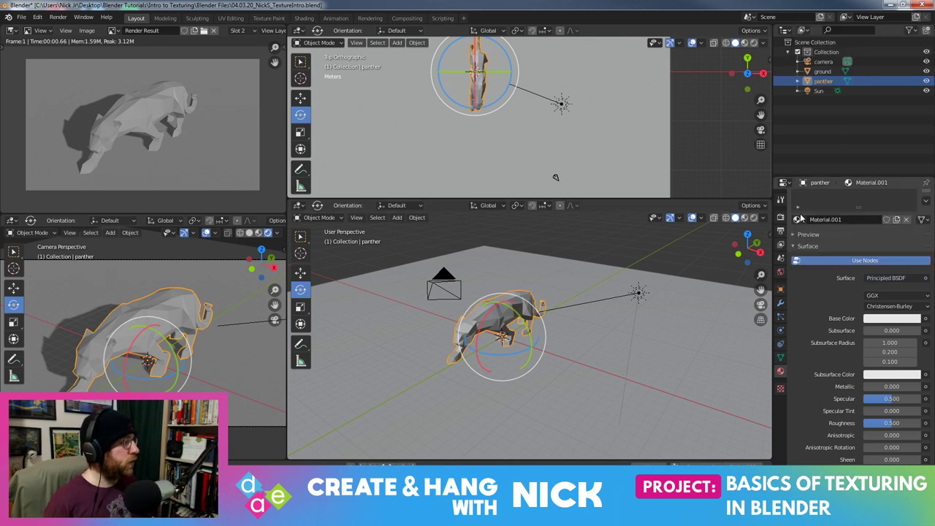
left_click(801, 218)
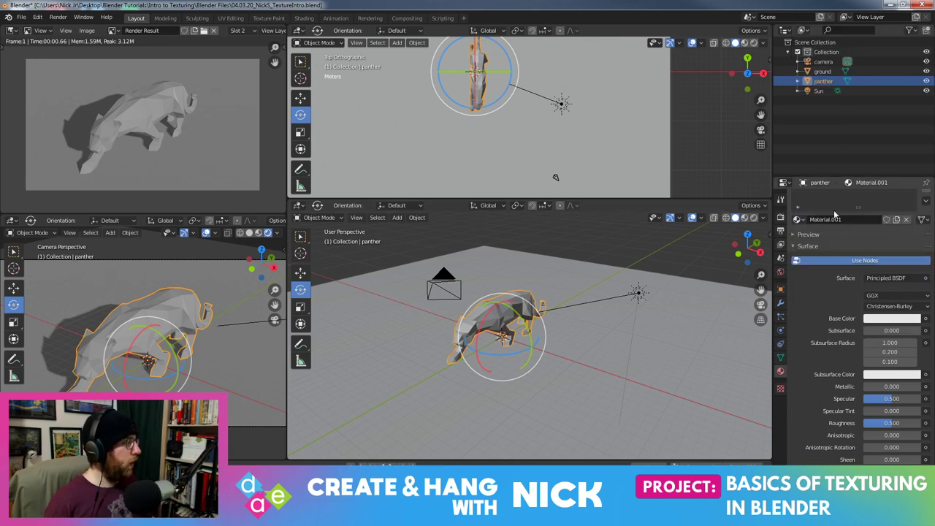
Set Material.001's Surface shader to Diffuse BSDF, leaving its roughness at 0.500
left_click(893, 280)
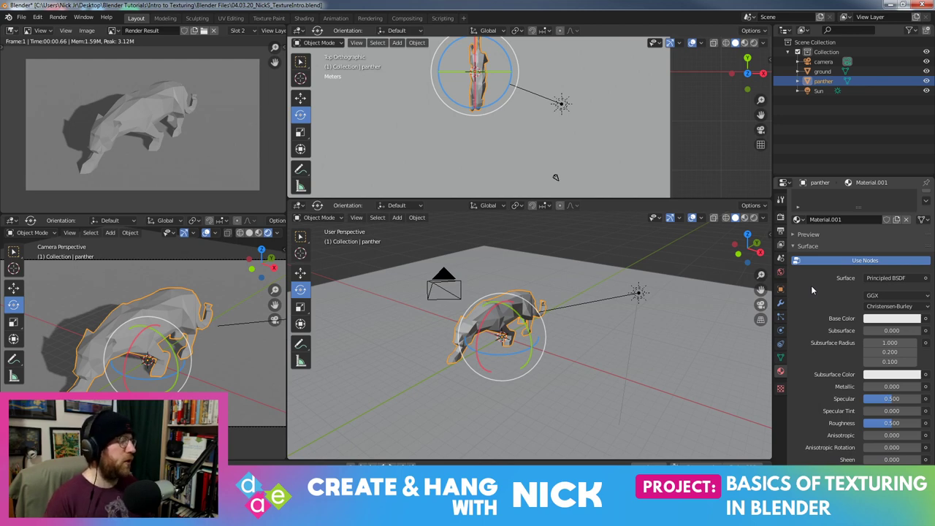
scroll(905, 278, "down", 2)
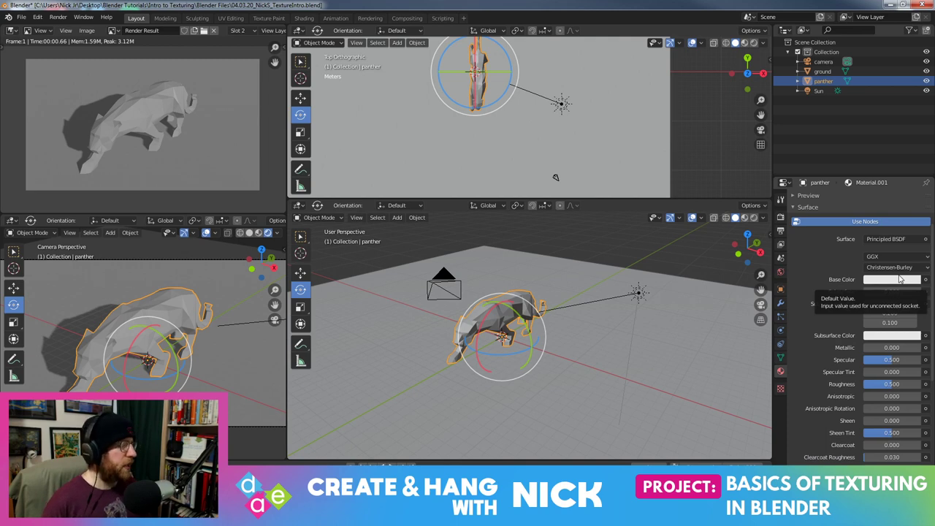
scroll(901, 279, "down", 3)
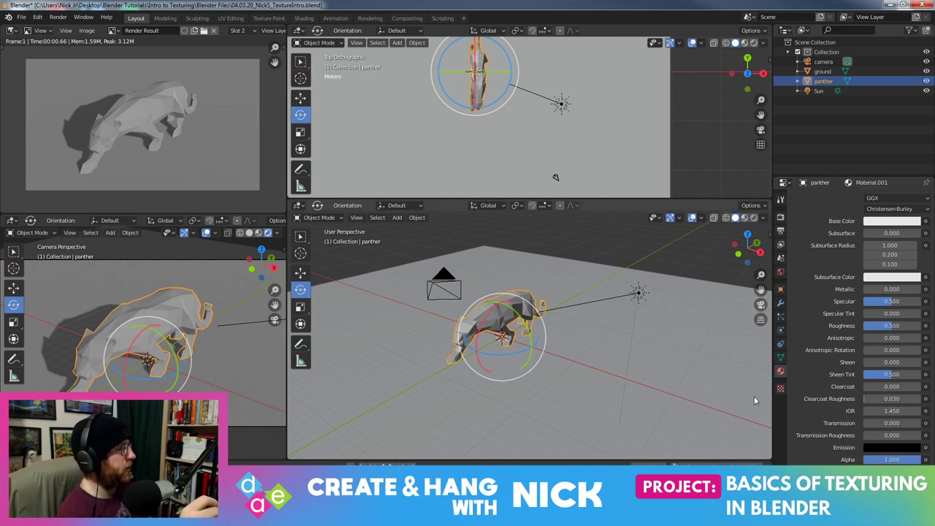
scroll(843, 373, "up", 2)
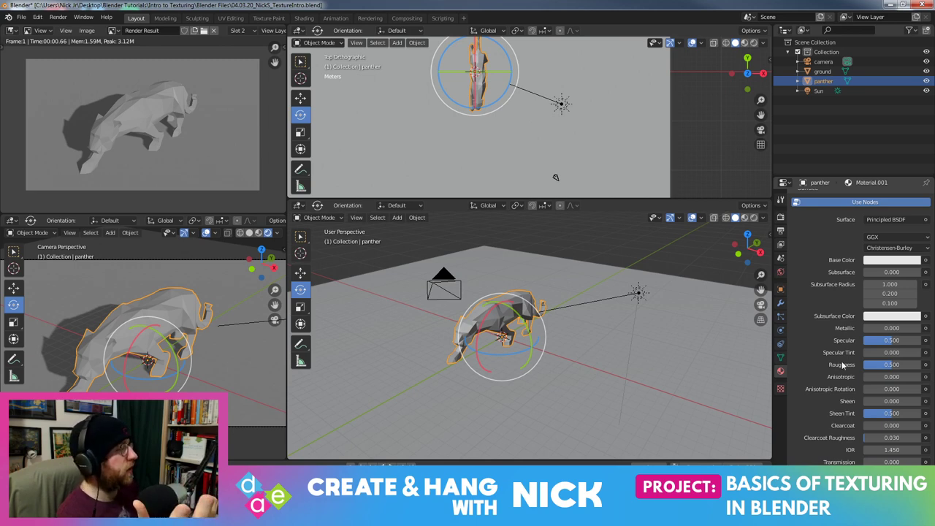
left_click(891, 220)
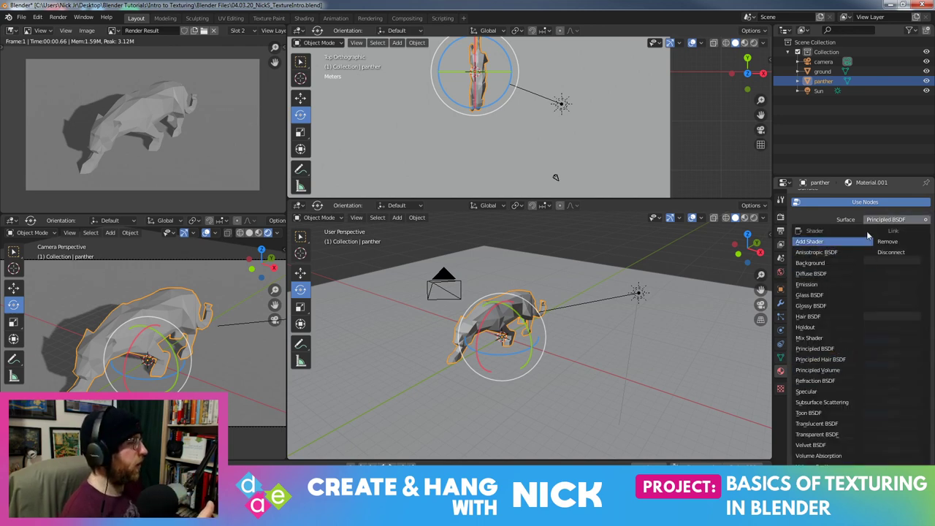
left_click(814, 273)
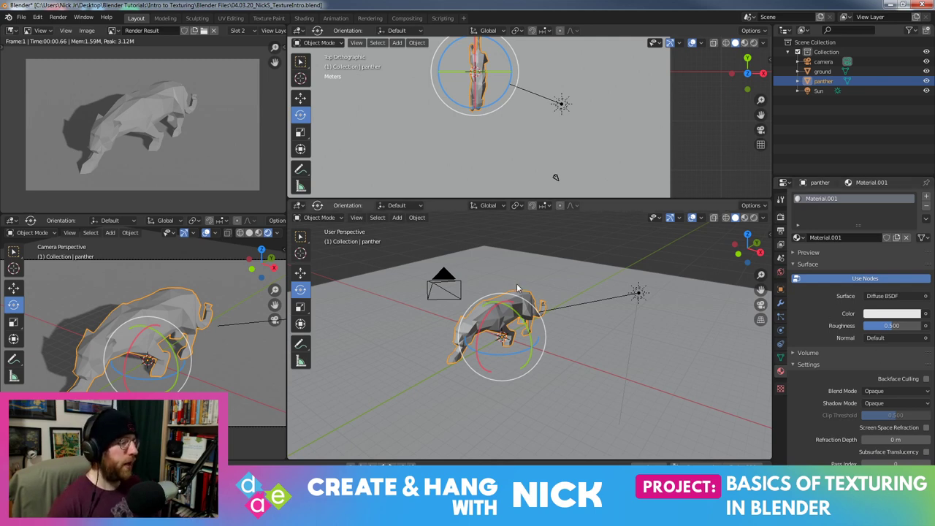
middle_click_drag(629, 277, 555, 263)
scroll(137, 321, "up", 3)
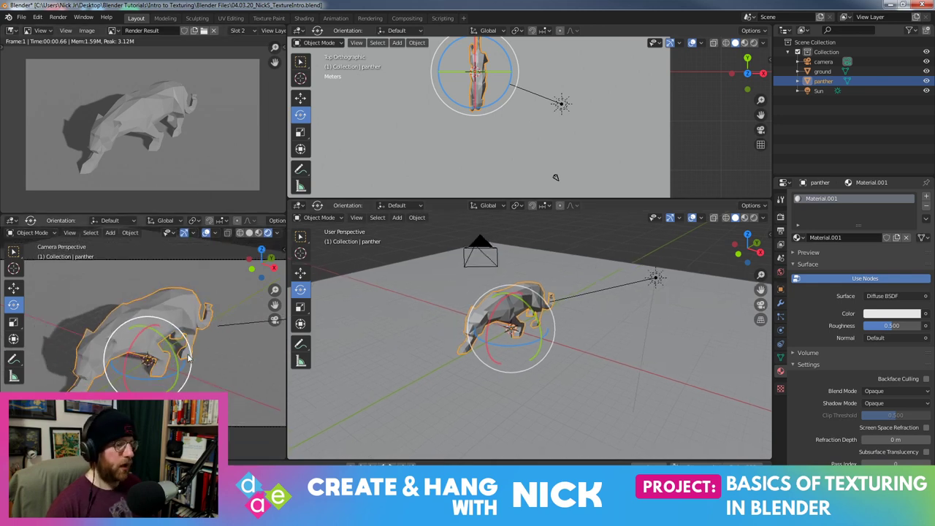
left_click(544, 325)
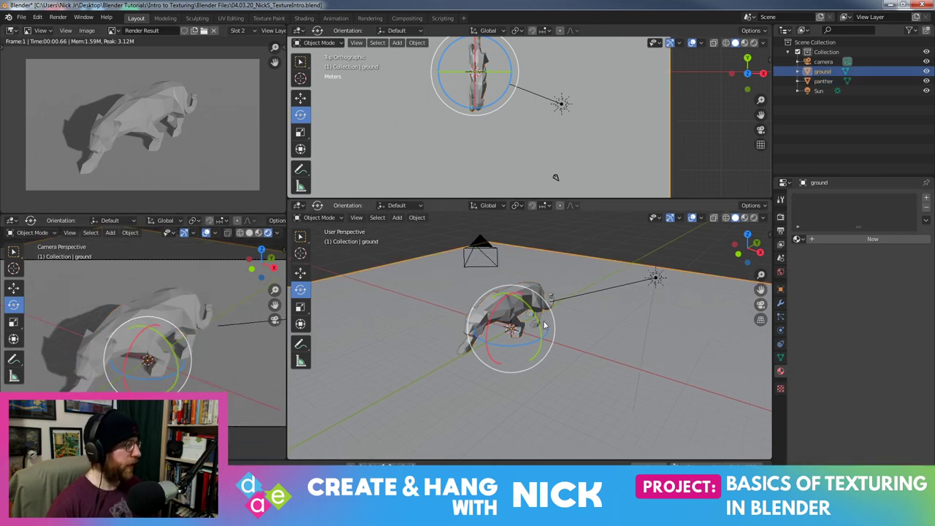
left_click(465, 350)
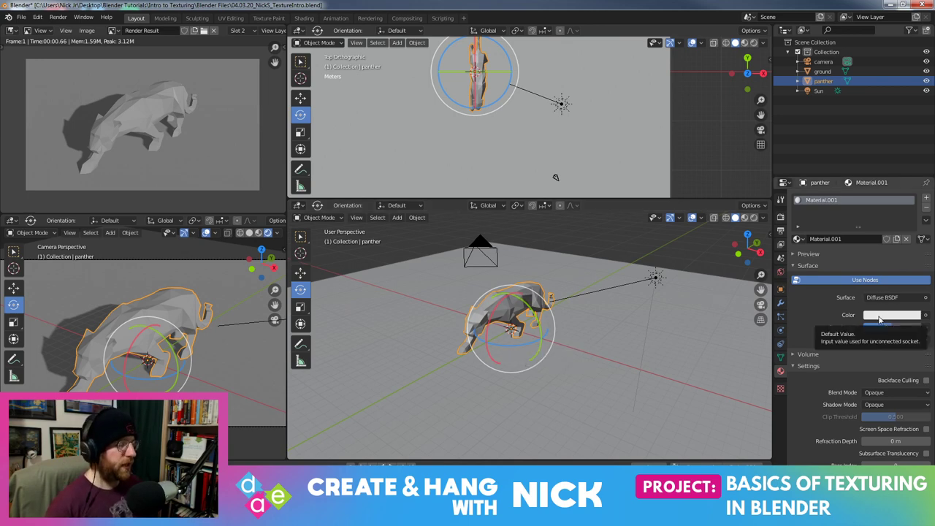
Make the material Specular with white specular colour and 0.333 roughness, then add a UV sphere
left_click(892, 298)
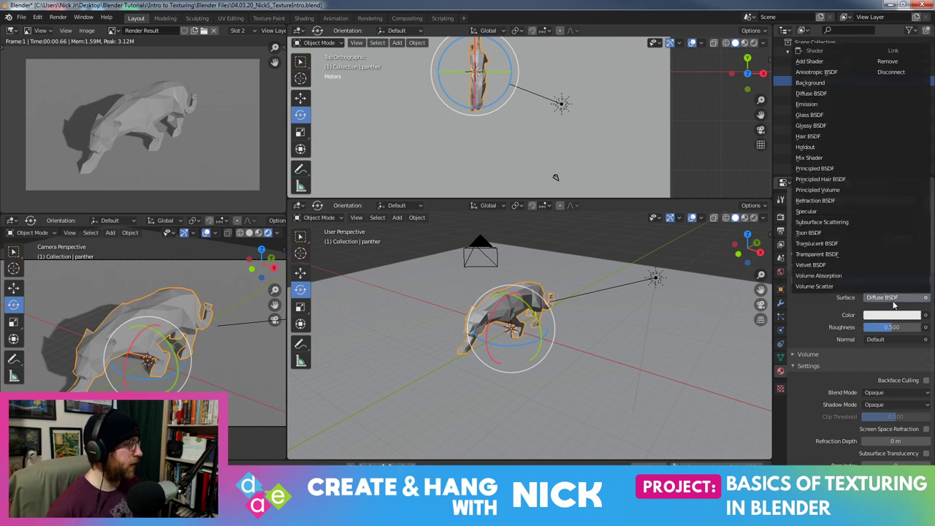
left_click(839, 211)
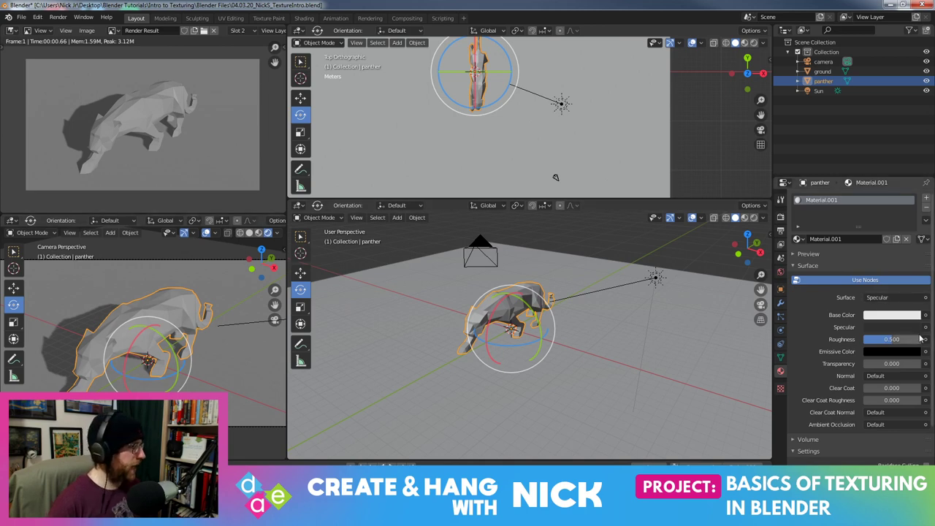
left_click(891, 327)
left_click_drag(909, 229, 913, 190)
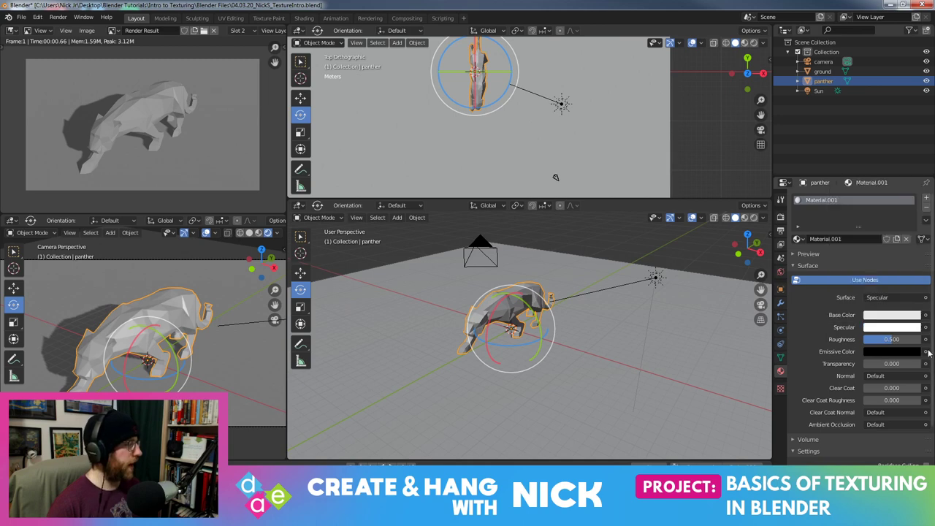
left_click_drag(917, 337, 880, 348)
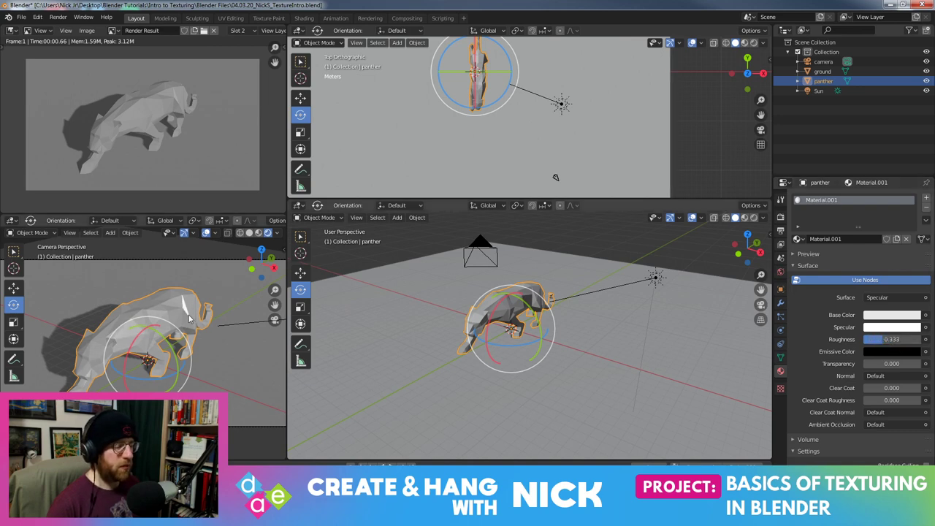
key("shift+a")
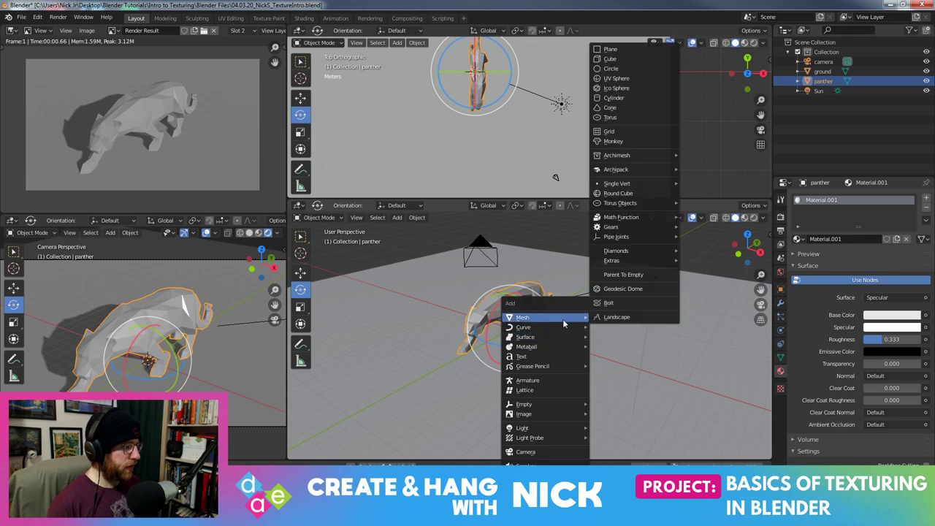
left_click(617, 79)
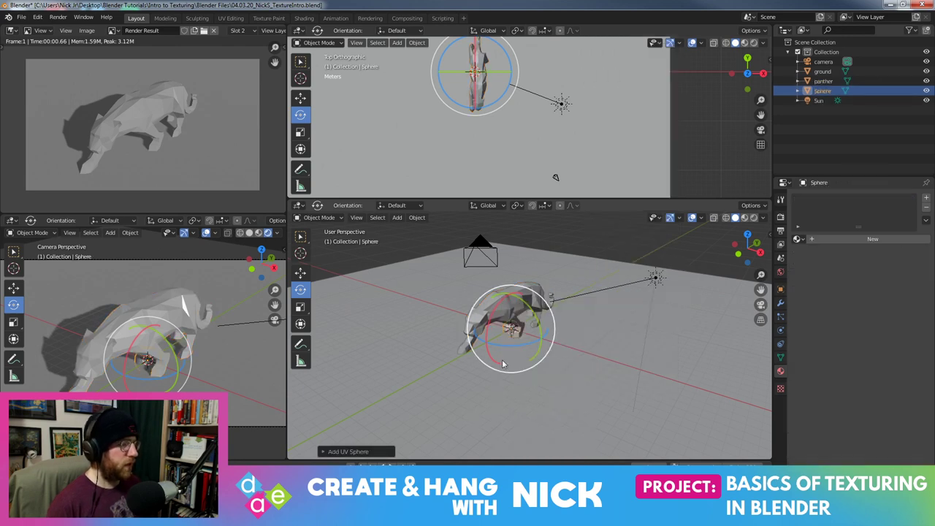
Raise the new sphere along Z and scale it up
left_click(300, 272)
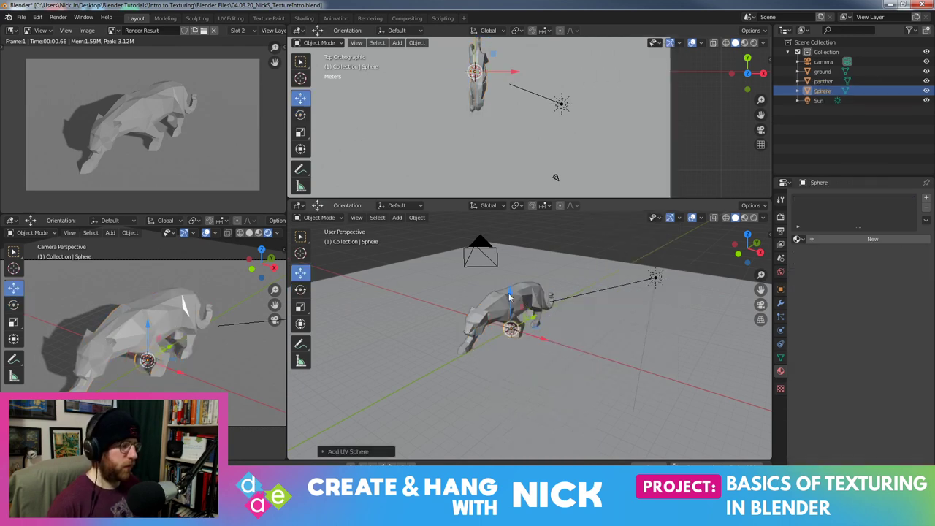
key("g")
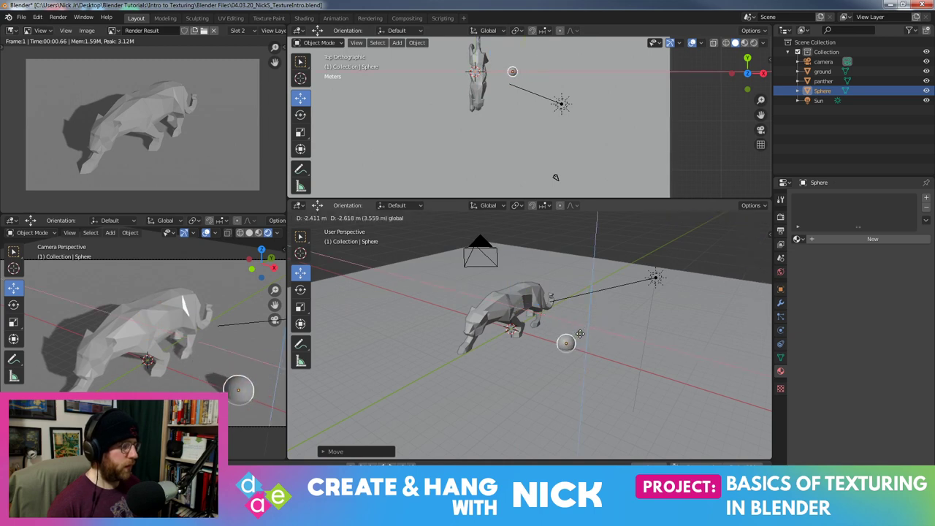
key("z")
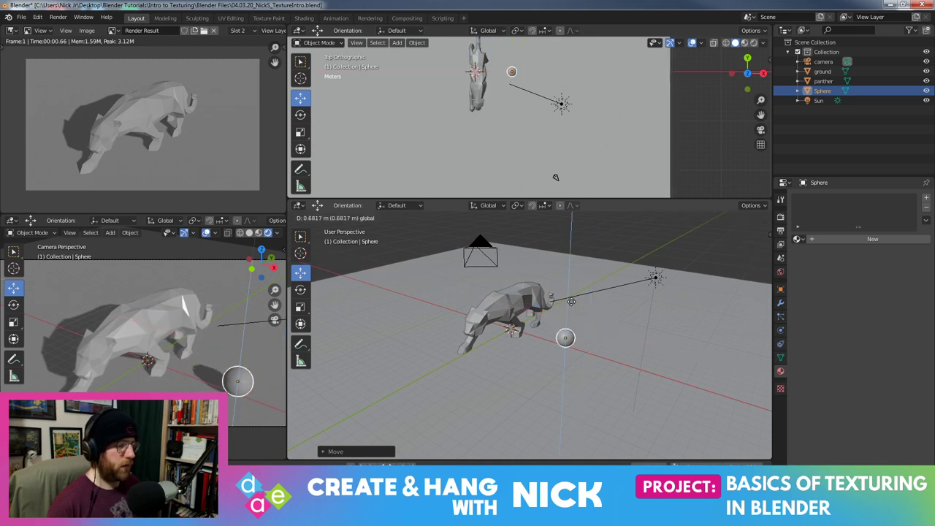
left_click(571, 301)
key("s")
left_click(616, 392)
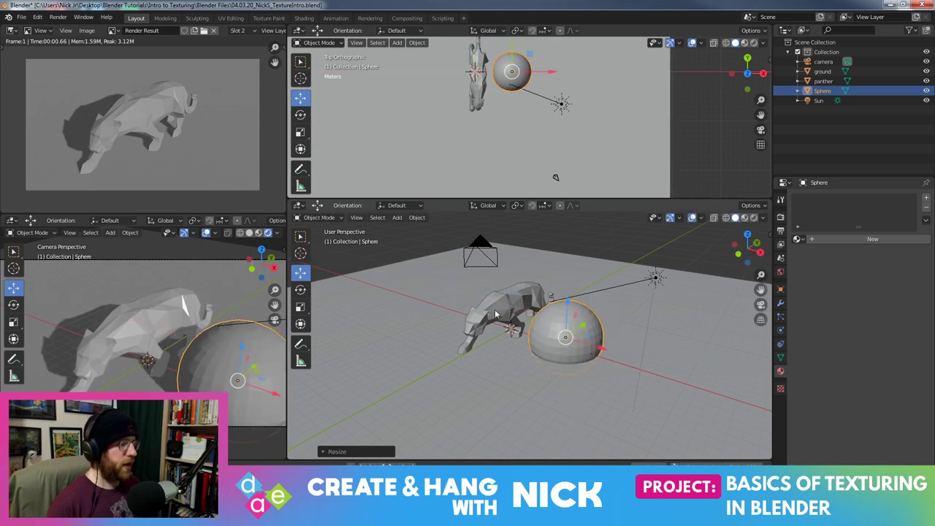
Shift the panther left, then lift, slide and shrink the sphere into place beside it
left_click(495, 314)
left_click_drag(496, 314, 451, 296)
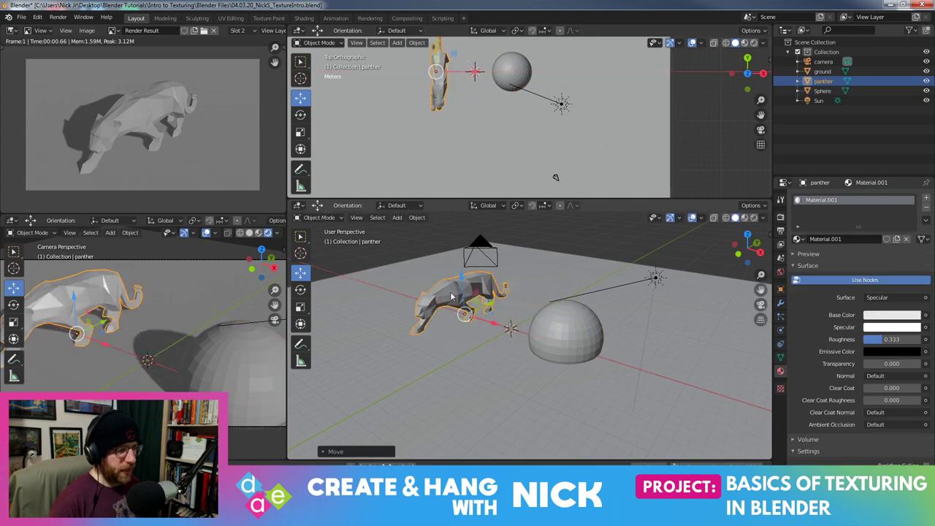
left_click(596, 342)
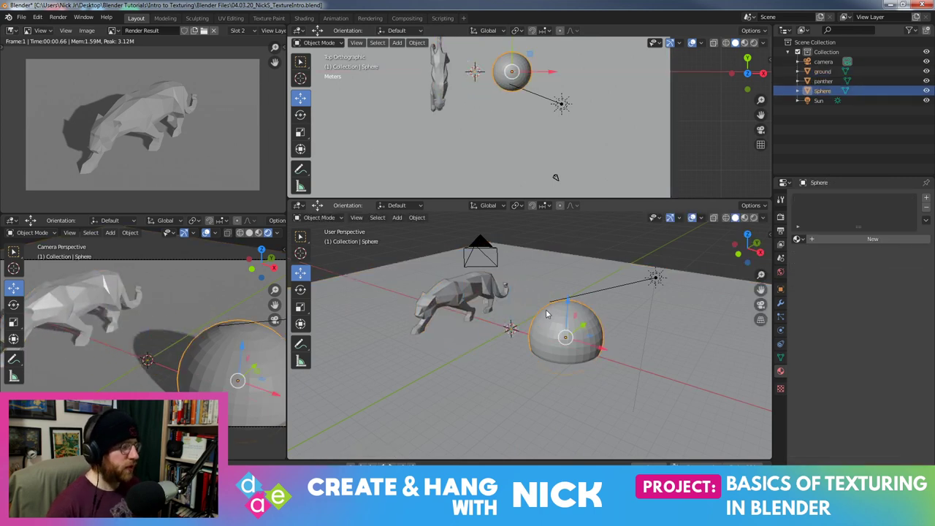
left_click_drag(568, 305, 567, 286)
left_click_drag(603, 335, 569, 324)
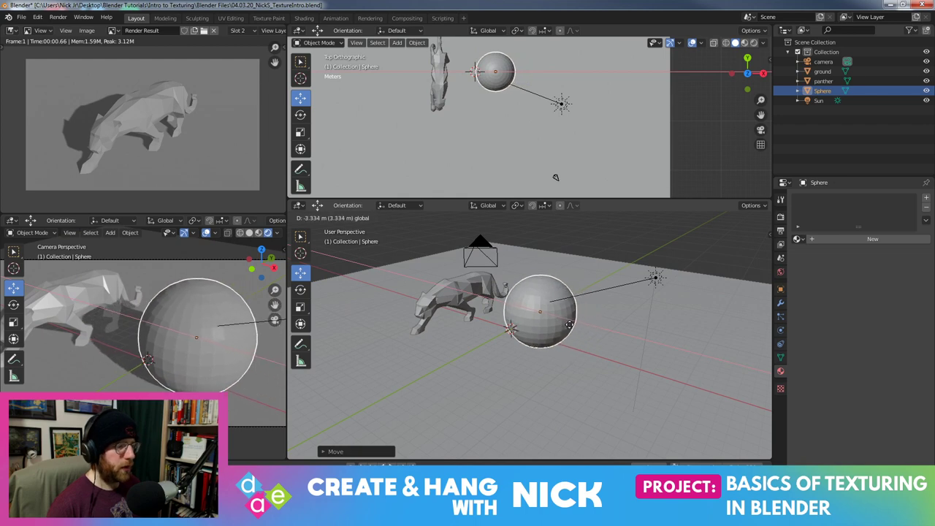
key("s")
left_click(573, 315)
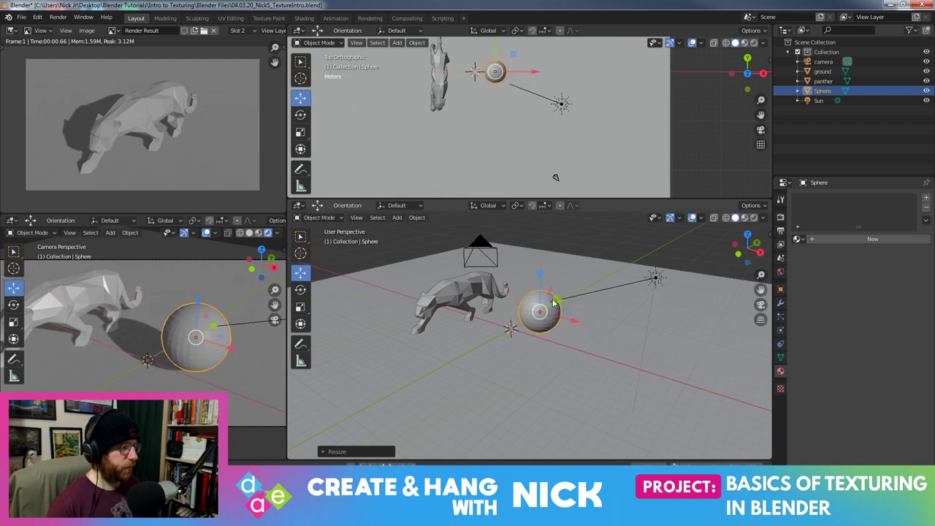
mouse_move(555, 303)
left_mouse_down()
mouse_move(575, 312)
mouse_move(565, 312)
left_mouse_up()
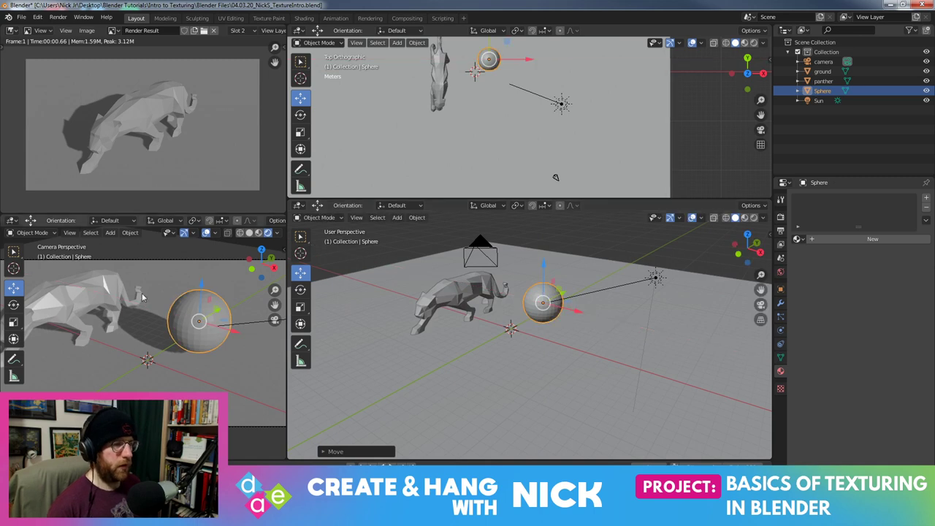
Fit the camera view and move the panther further right, then select the sphere
key("Home")
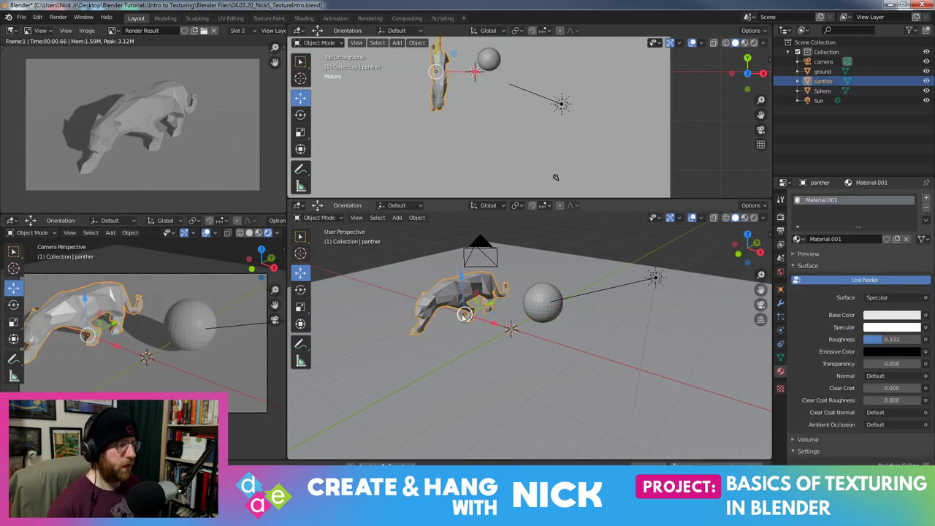
mouse_move(464, 314)
left_mouse_down()
mouse_move(607, 314)
mouse_move(572, 345)
mouse_move(651, 358)
left_mouse_up()
left_click(536, 307)
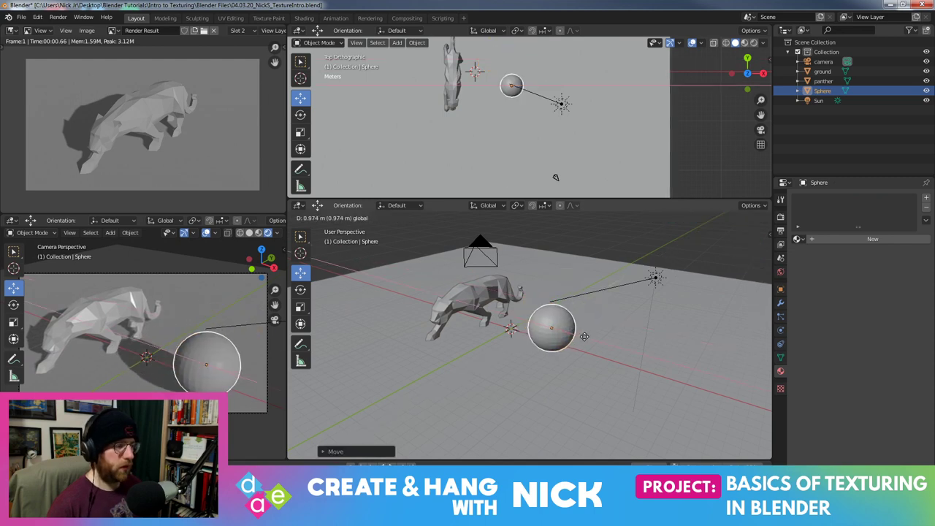
Add a Subdivision Surface modifier to the sphere
left_click(780, 302)
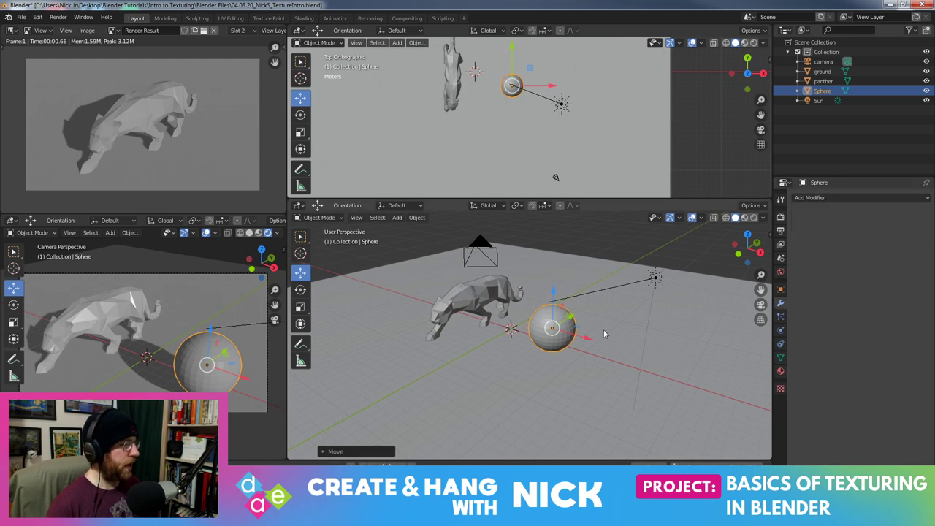
left_click(829, 198)
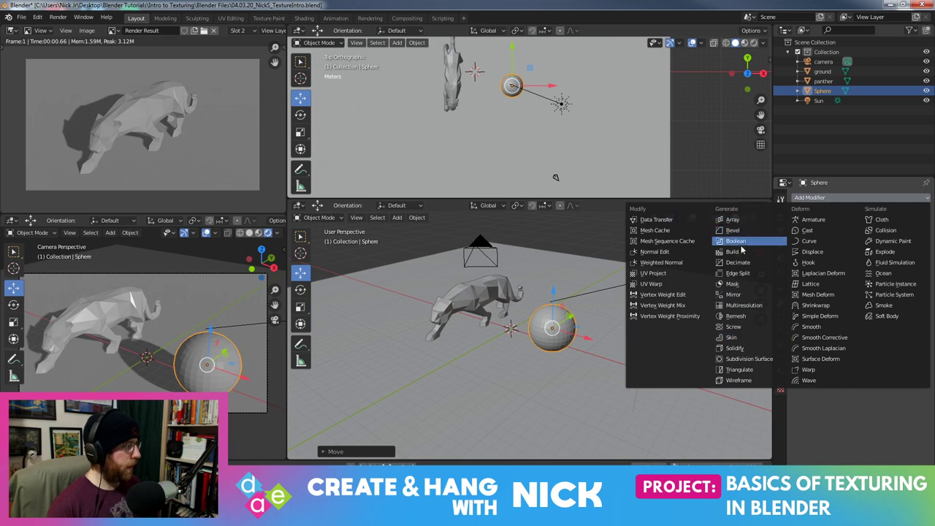
left_click(746, 359)
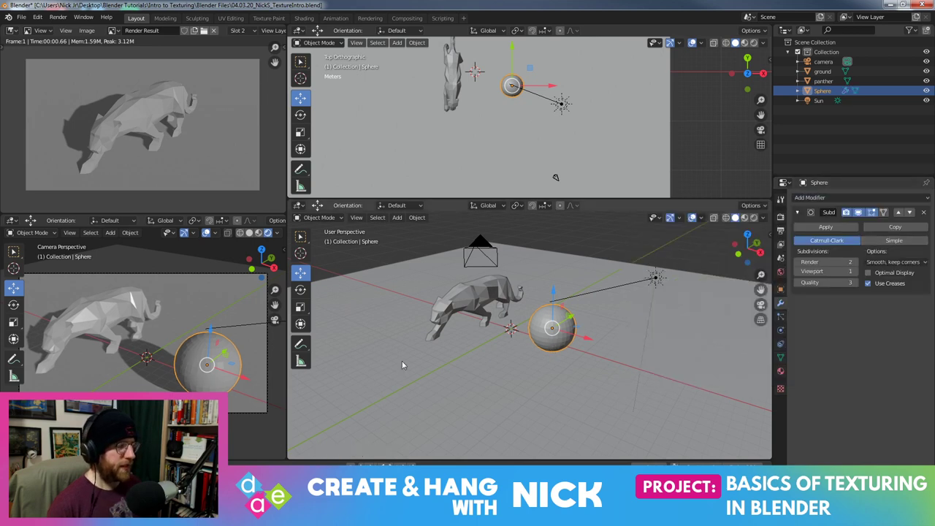
Apply Shade Smooth to the sphere
right_click(536, 326)
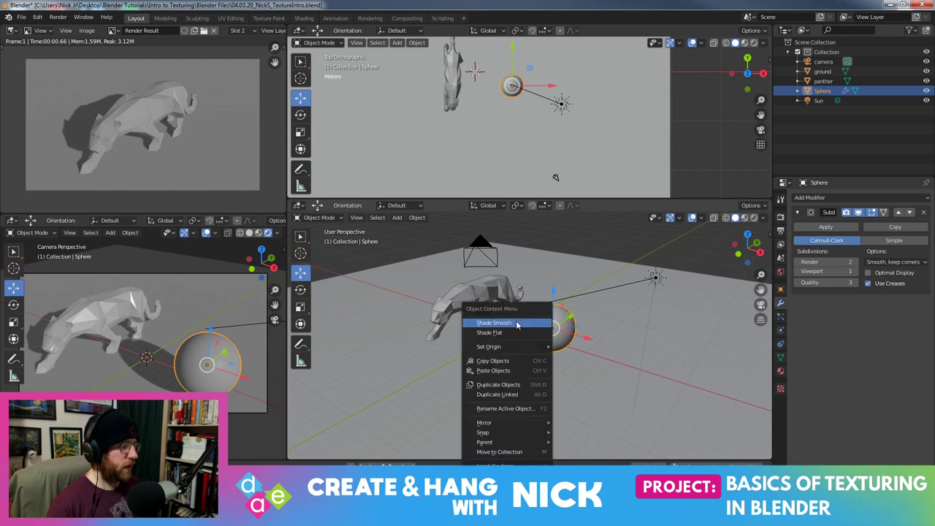
left_click(517, 324)
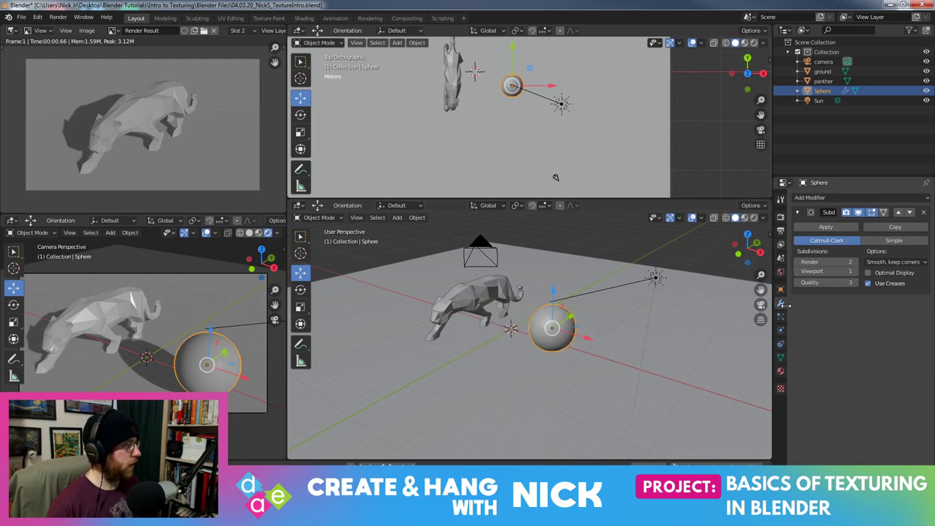
left_click(780, 370)
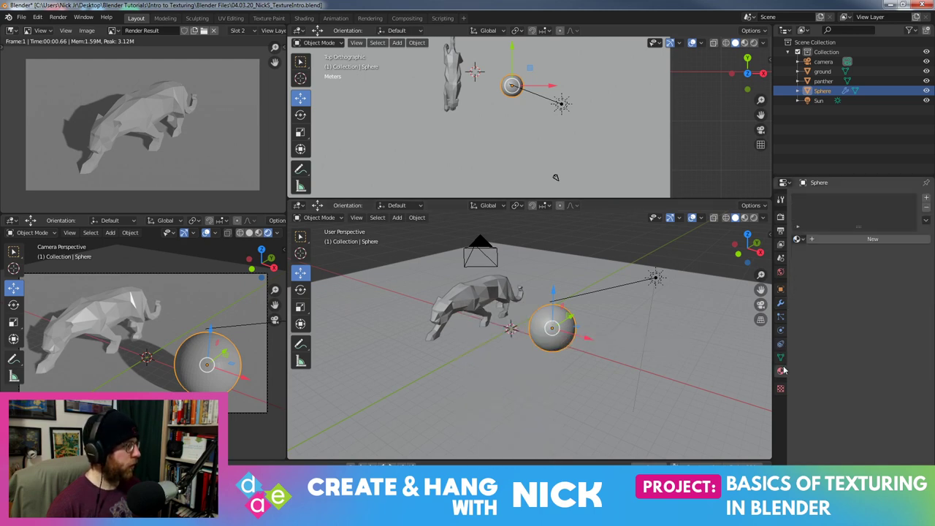
Create a new material on the sphere with a Specular surface shader
left_click(834, 239)
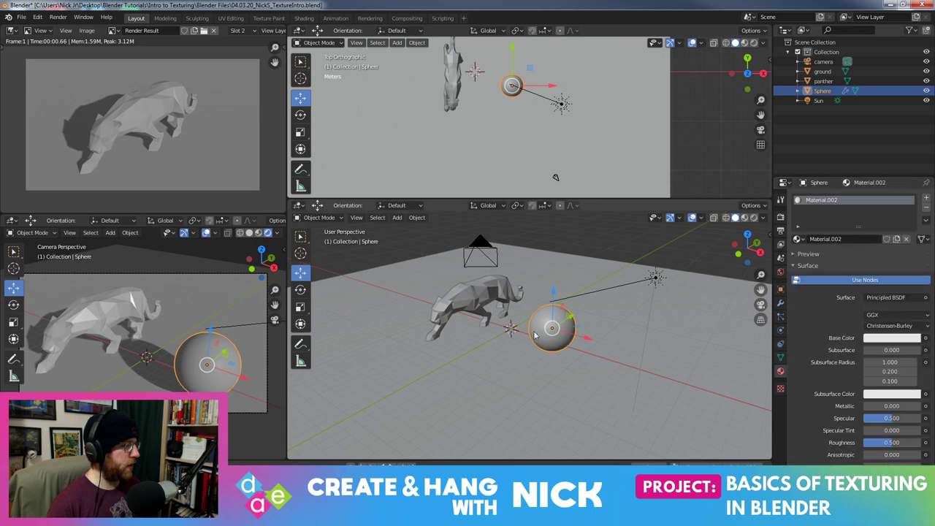
left_click(883, 297)
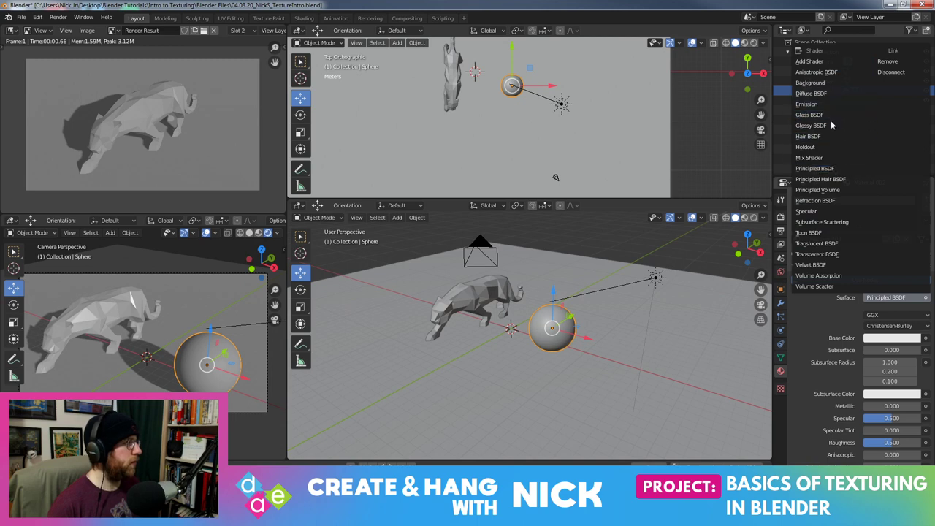
left_click(807, 212)
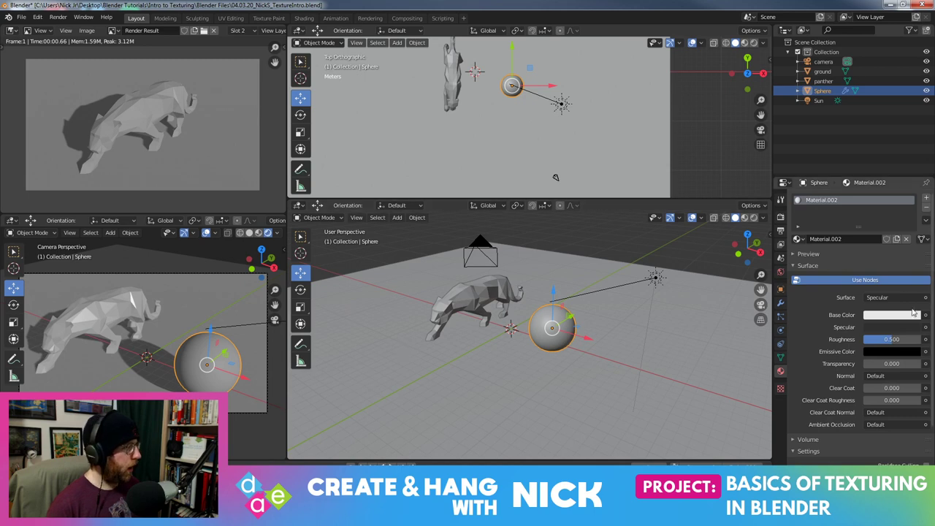
scroll(577, 321, "up", 1)
scroll(588, 314, "up", 5)
scroll(589, 315, "down", 2)
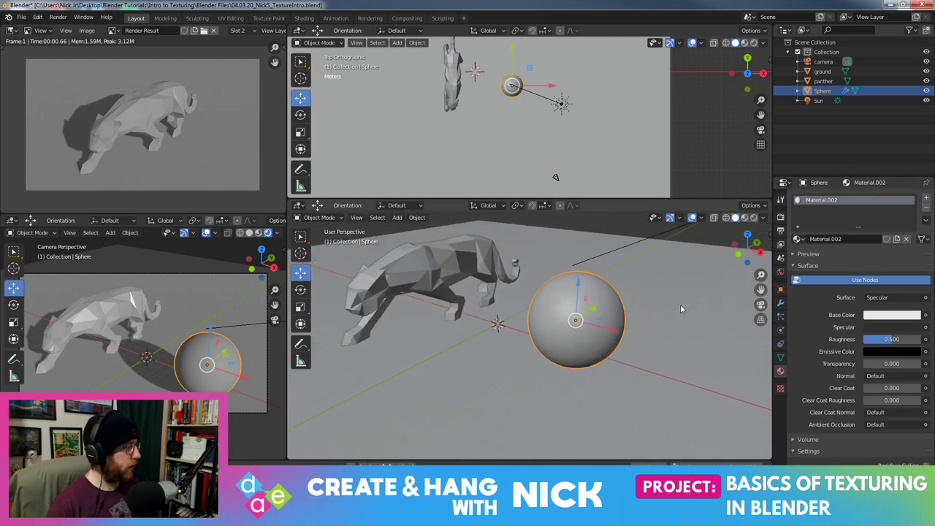
Lower roughness to 0.158, brighten the specular colour, and leave Clear Coat Roughness at 0.000
left_click_drag(895, 339, 871, 339)
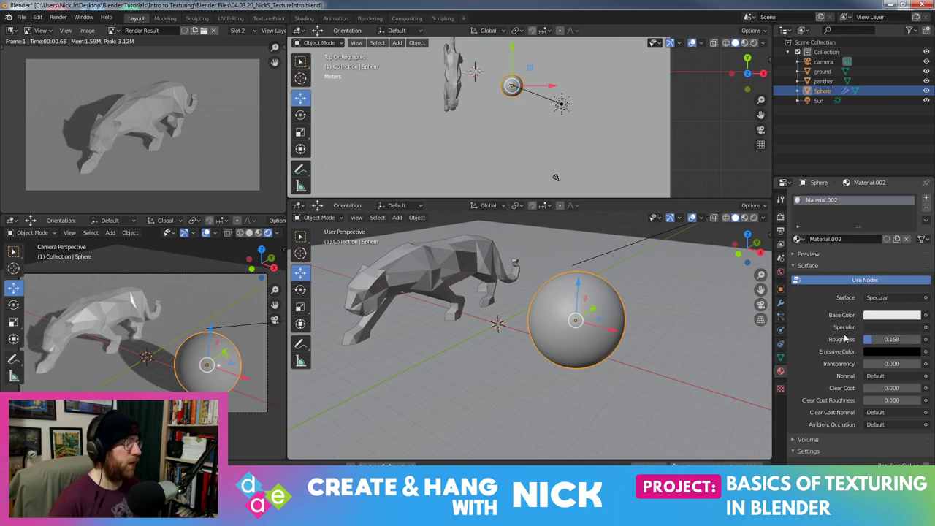
left_click(885, 327)
left_click_drag(914, 228, 913, 203)
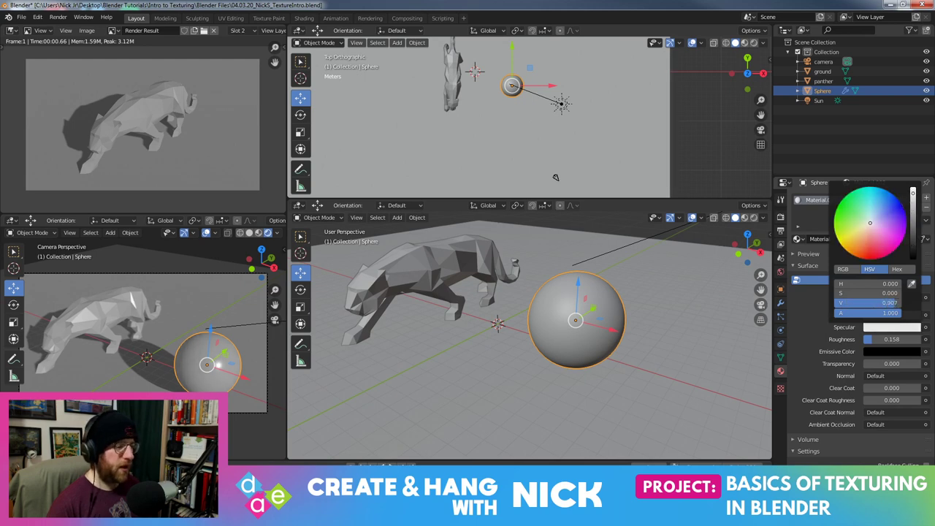
left_click(889, 317)
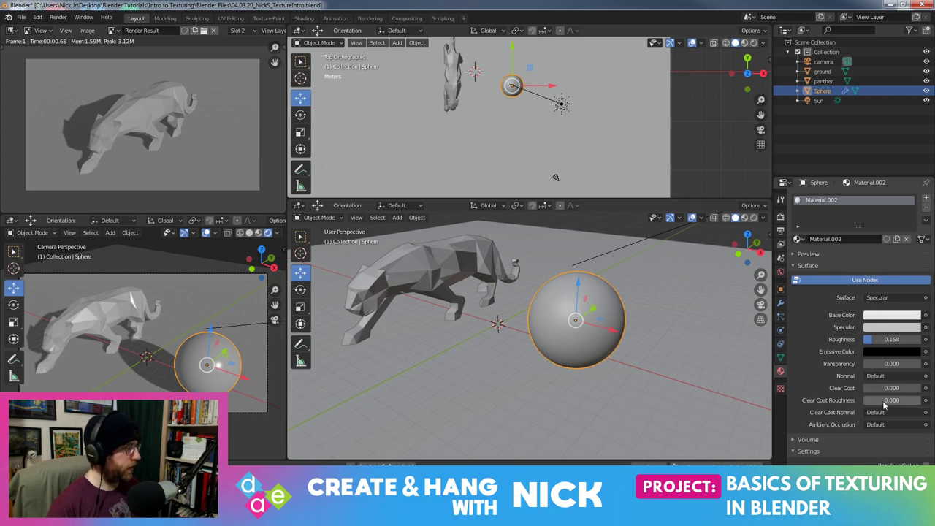
left_click_drag(884, 406, 922, 406)
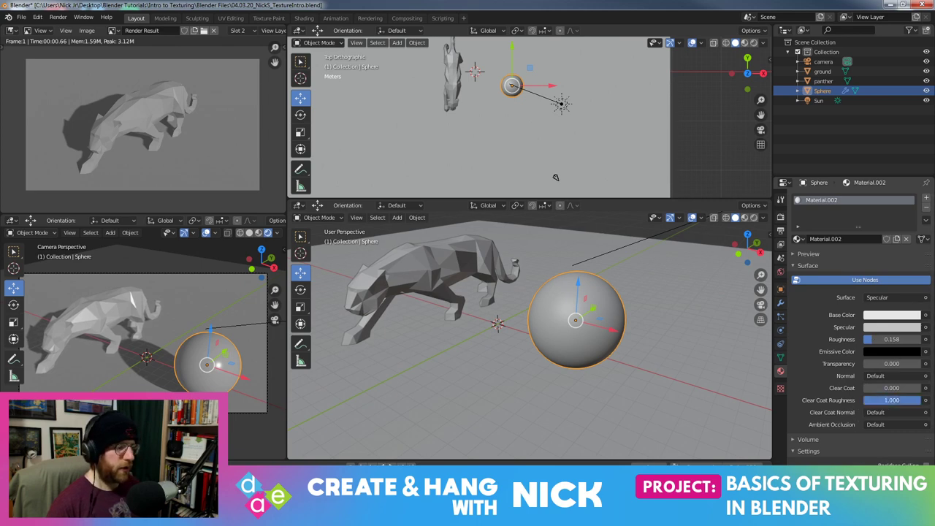
left_click_drag(922, 406, 864, 407)
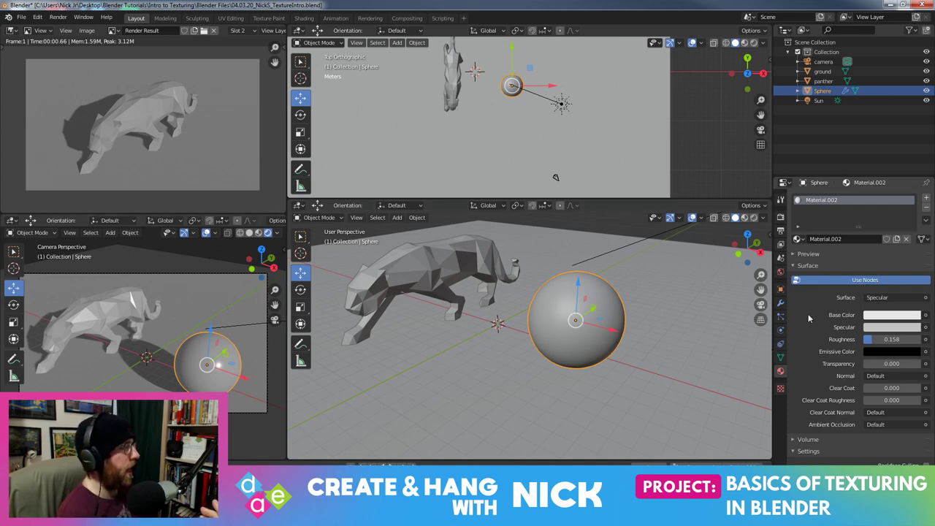
Make the material a pale blue Glossy BSDF with GGX distribution and roughness 0.442
left_click(894, 297)
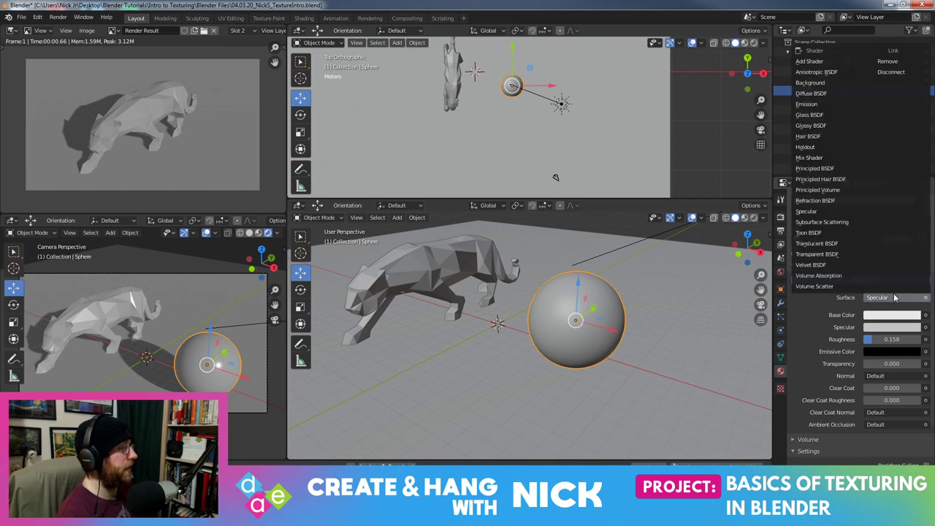
left_click(816, 124)
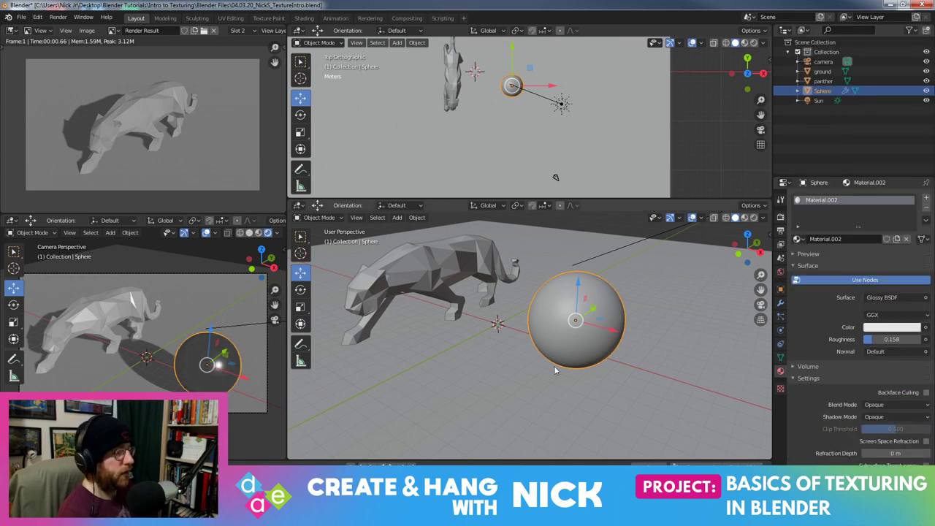
left_click_drag(871, 341, 892, 339)
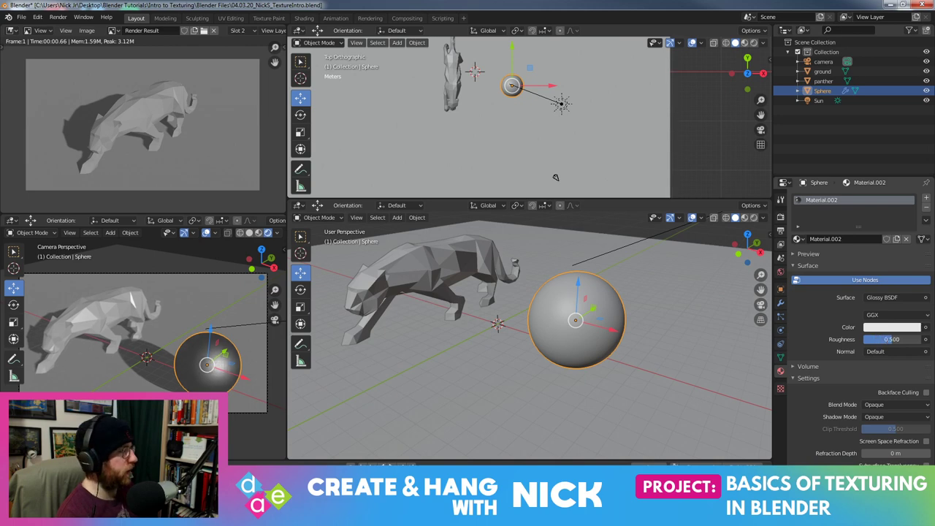
left_click(886, 328)
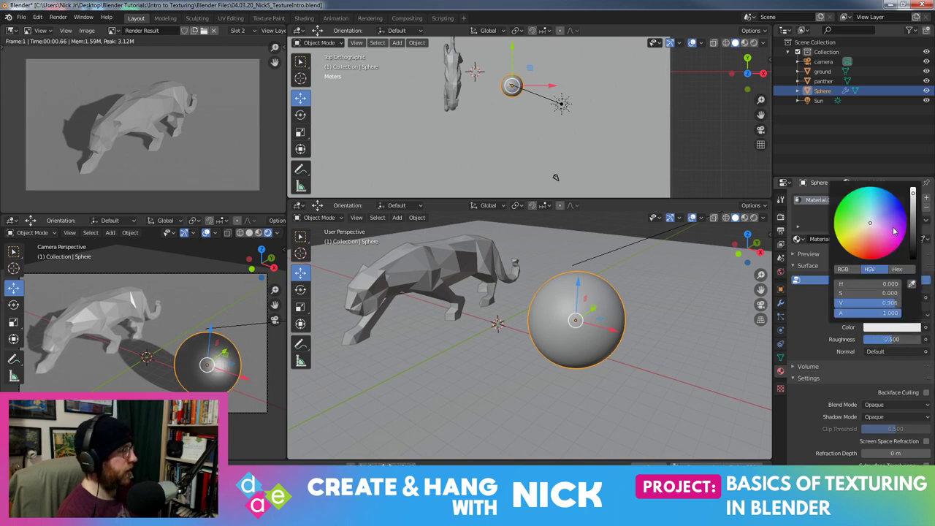
left_click_drag(894, 231, 883, 214)
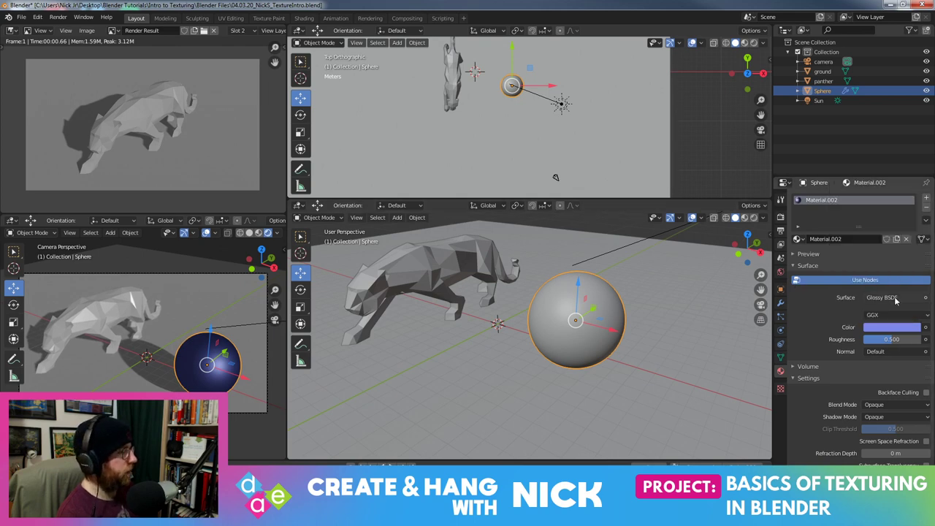
mouse_move(887, 339)
left_mouse_down()
mouse_move(873, 339)
mouse_move(884, 339)
left_mouse_up()
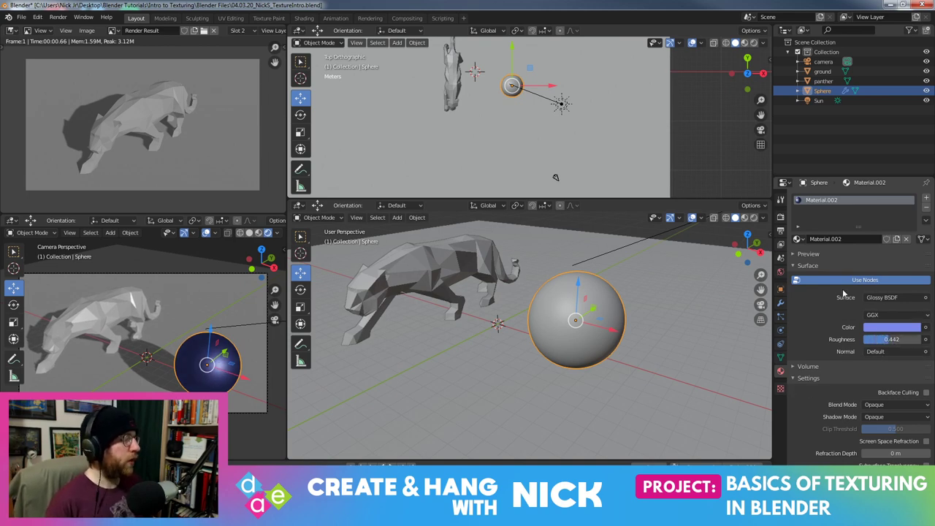
left_click(876, 300)
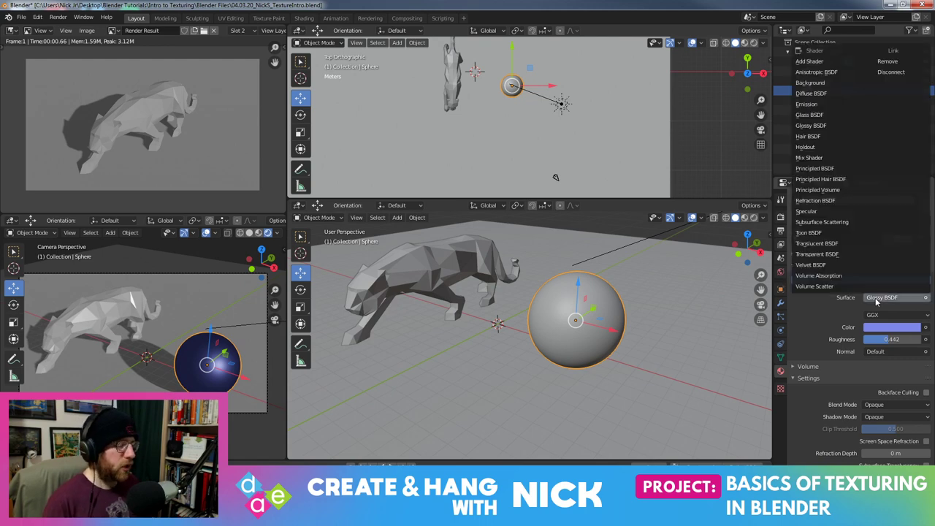
left_click(878, 300)
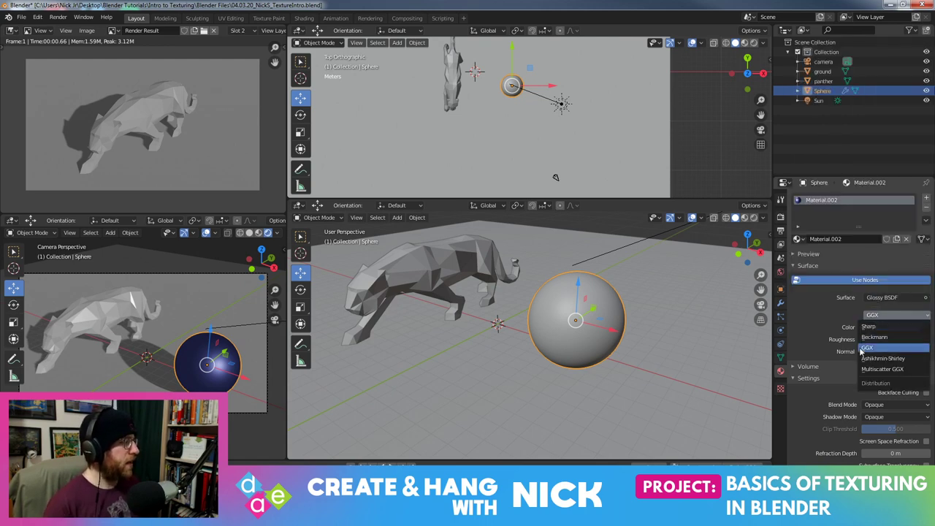
left_click(881, 298)
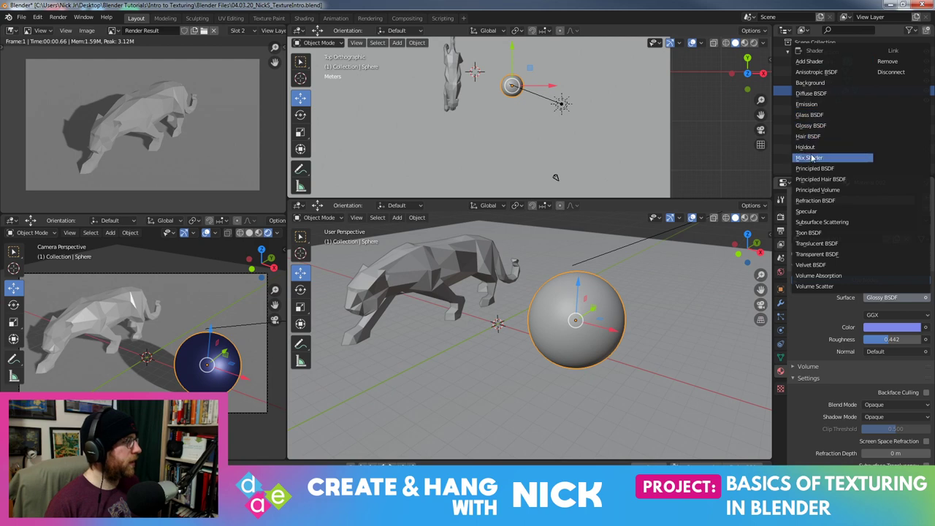
Try Diffuse BSDF, then settle on Velvet BSDF with Sigma 0.500
left_click(821, 93)
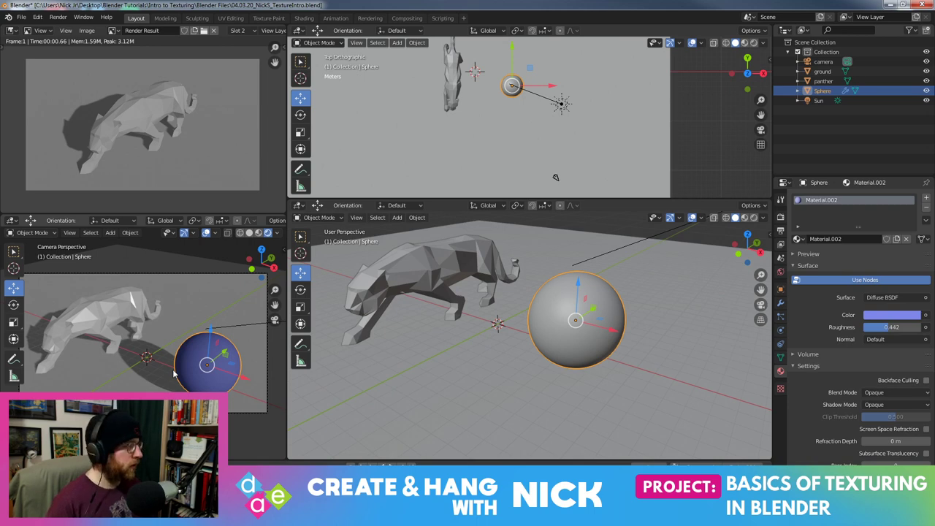
left_click(884, 297)
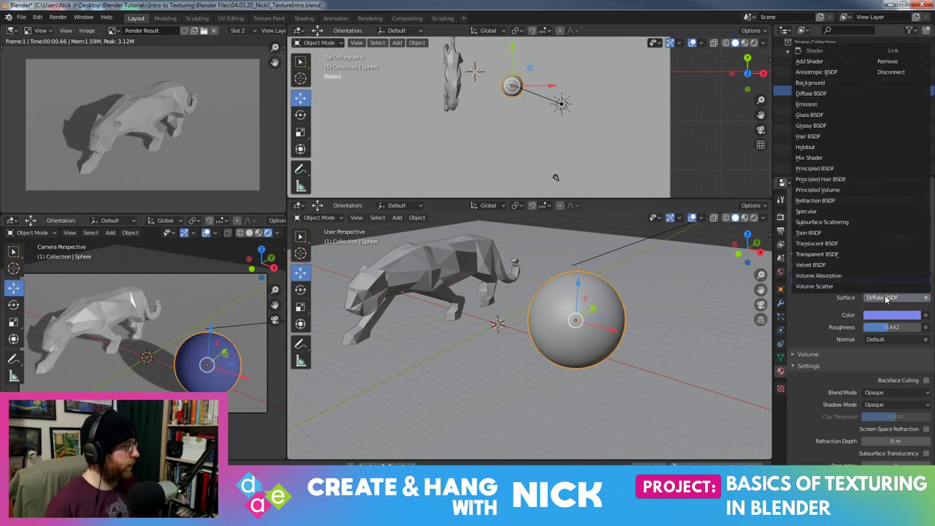
left_click(822, 268)
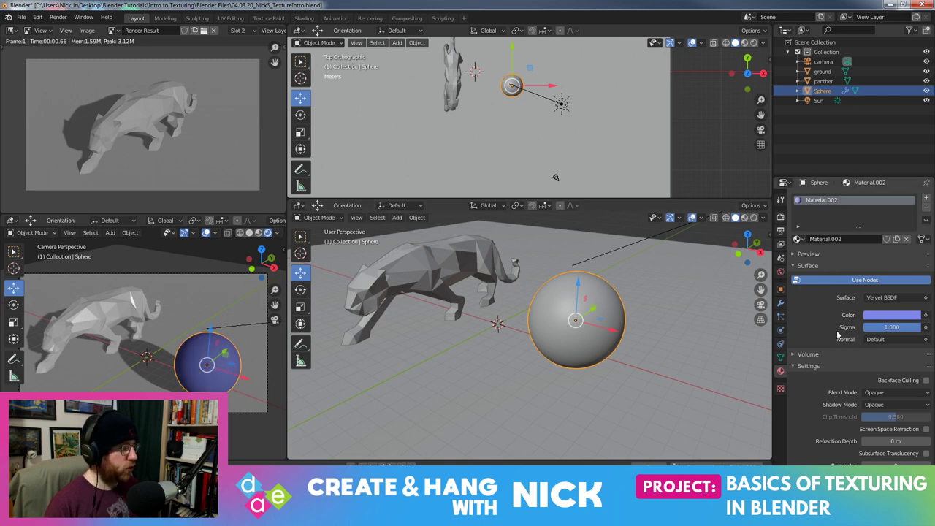
mouse_move(891, 327)
left_mouse_down()
mouse_move(848, 326)
mouse_move(912, 326)
mouse_move(891, 327)
left_mouse_up()
scroll(183, 322, "up", 3)
scroll(194, 344, "down", 3)
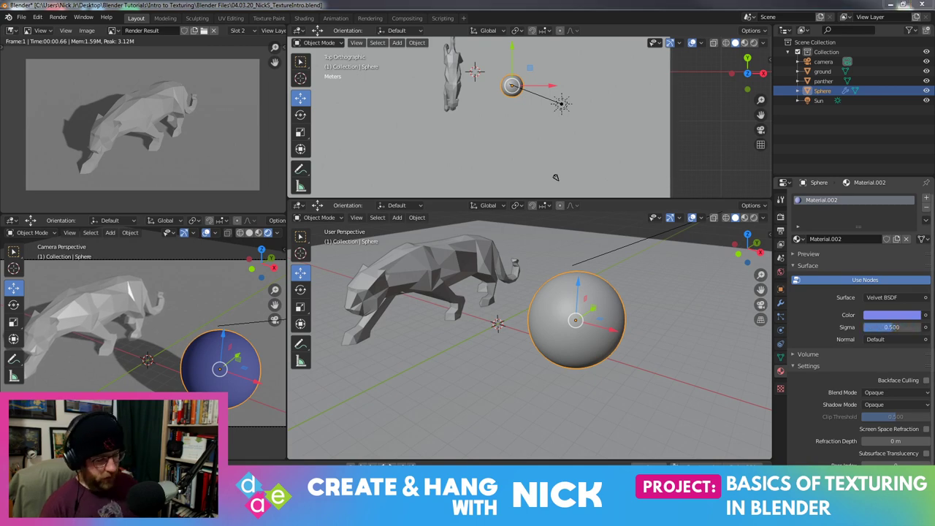
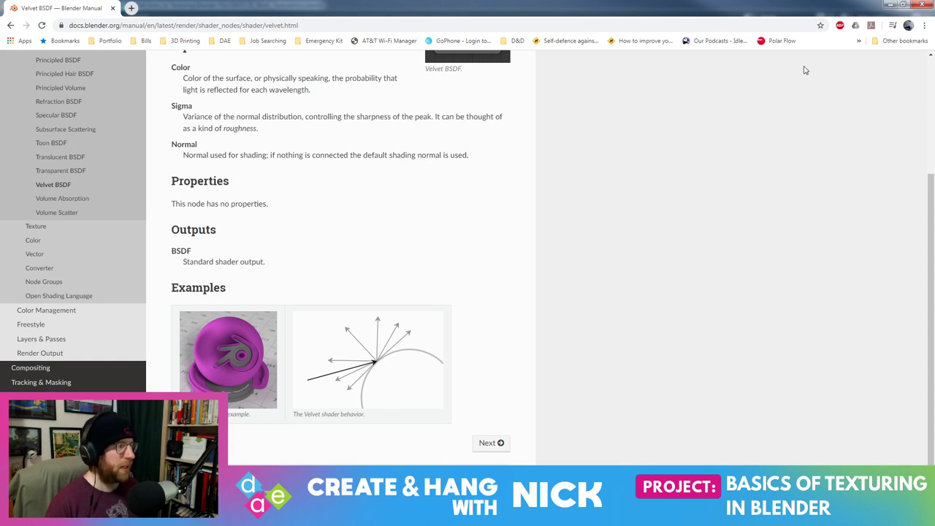
Return from the Velvet BSDF manual page in Chrome to the Blender window
left_click(922, 5)
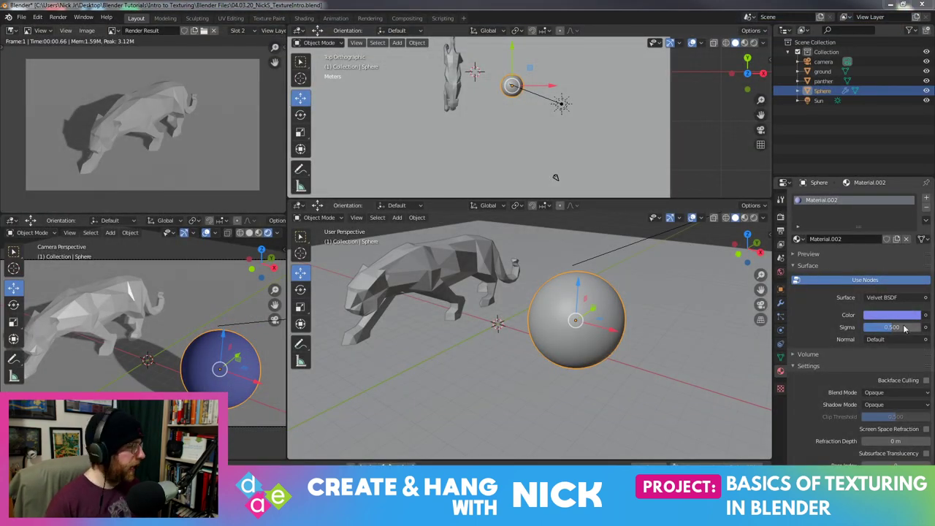
Give the Velvet BSDF a pale green colour and a Sigma of 0.875
left_click_drag(904, 328, 860, 330)
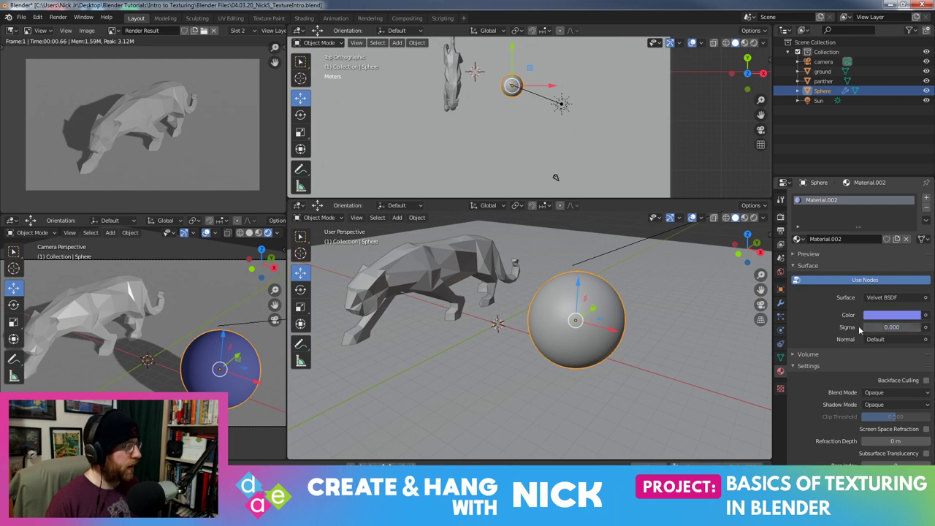
left_click(892, 317)
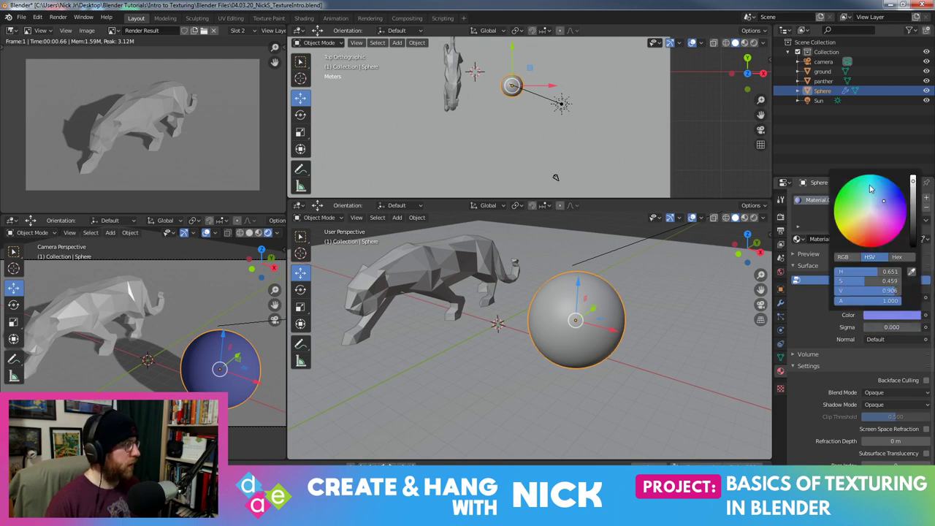
left_click(871, 201)
left_click_drag(880, 329, 887, 328)
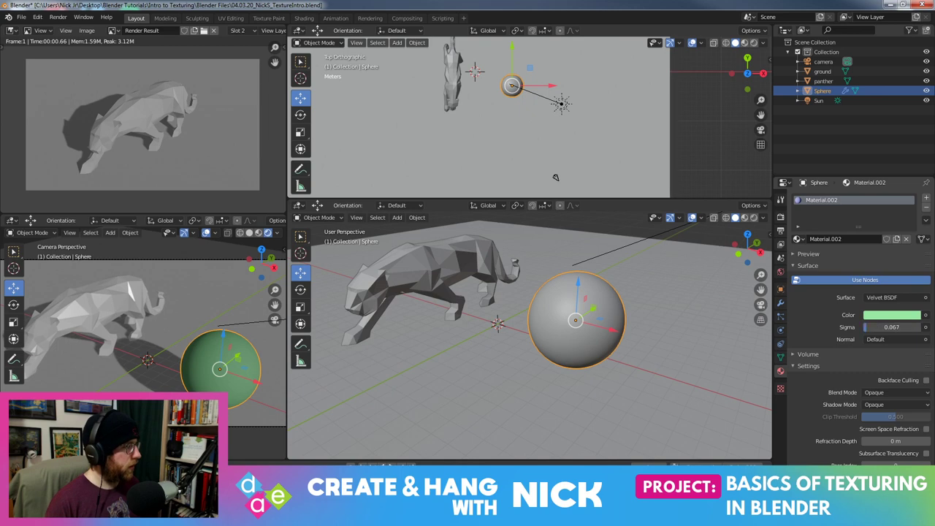
Link the Velvet BSDF's Normal input to Geometry Incoming
left_click(890, 339)
key("Escape")
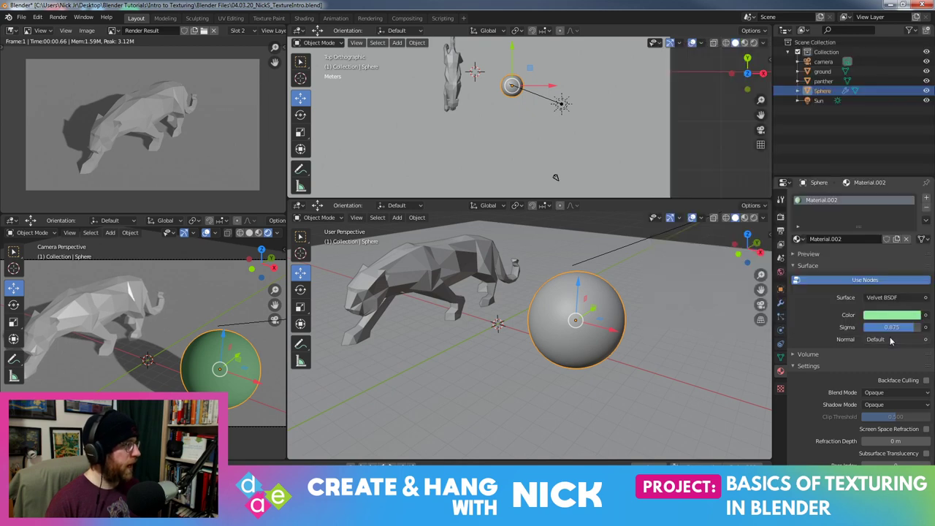
left_click(873, 342)
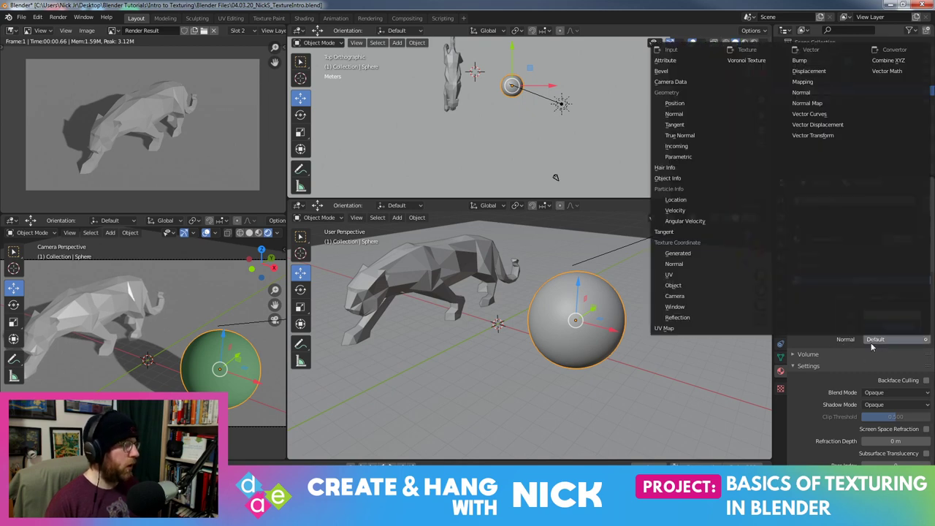
left_click(699, 103)
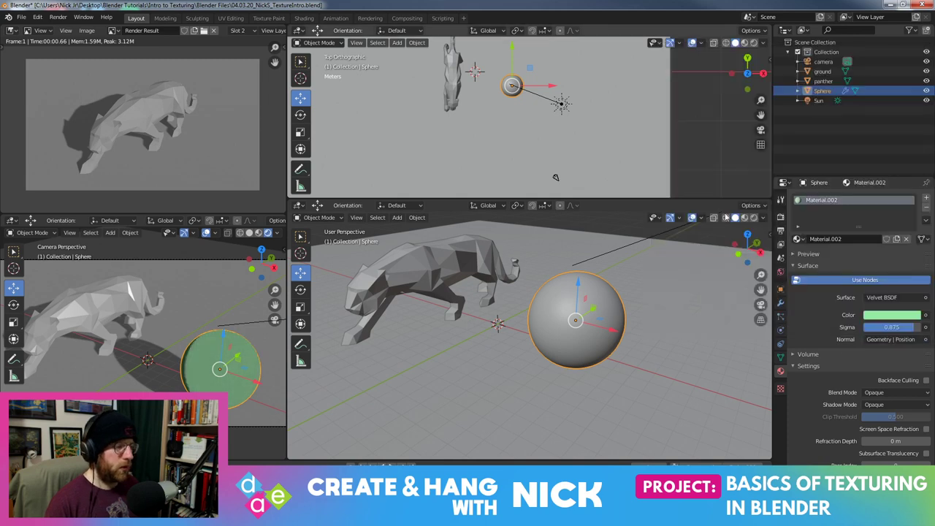
left_click(900, 343)
left_click(638, 146)
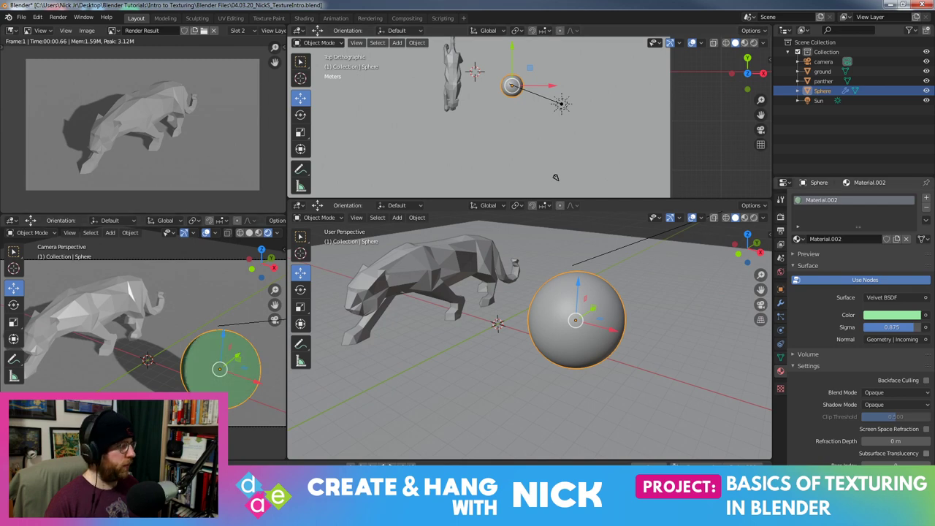
left_click(870, 342)
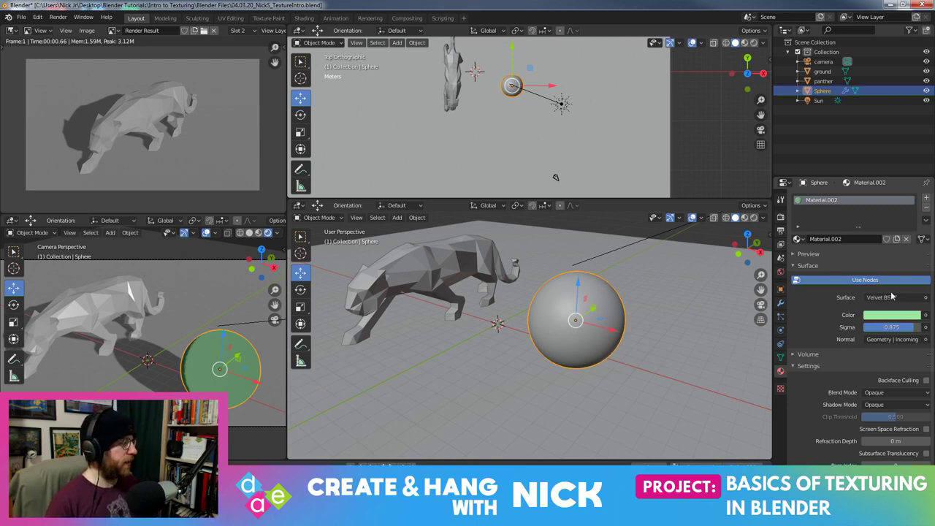
left_click(895, 297)
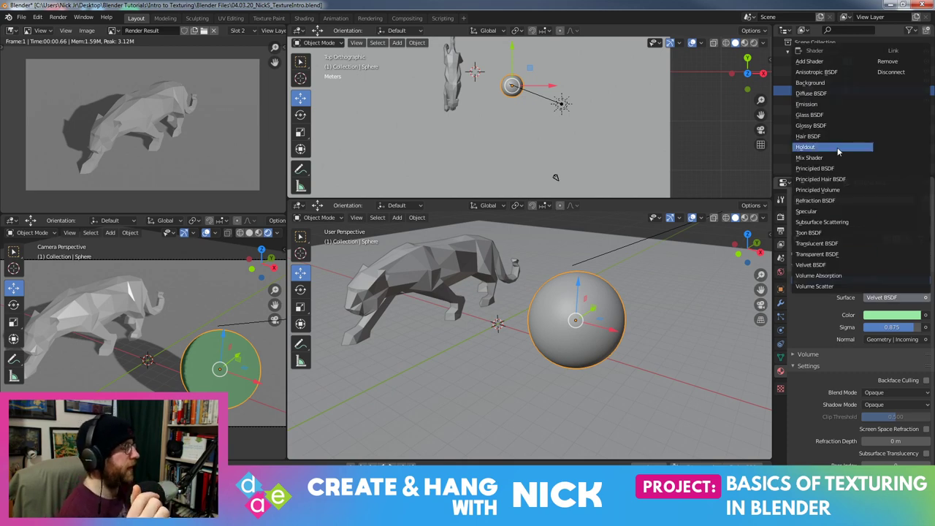
Switch the surface to a Sharp Glass BSDF with Roughness 0.500 and IOR 7.800
left_click(819, 116)
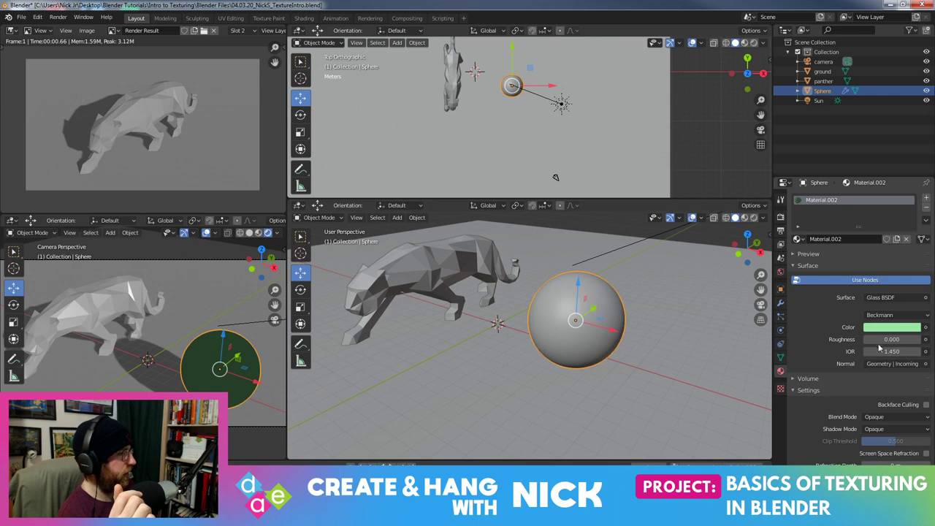
left_click_drag(892, 339, 866, 351)
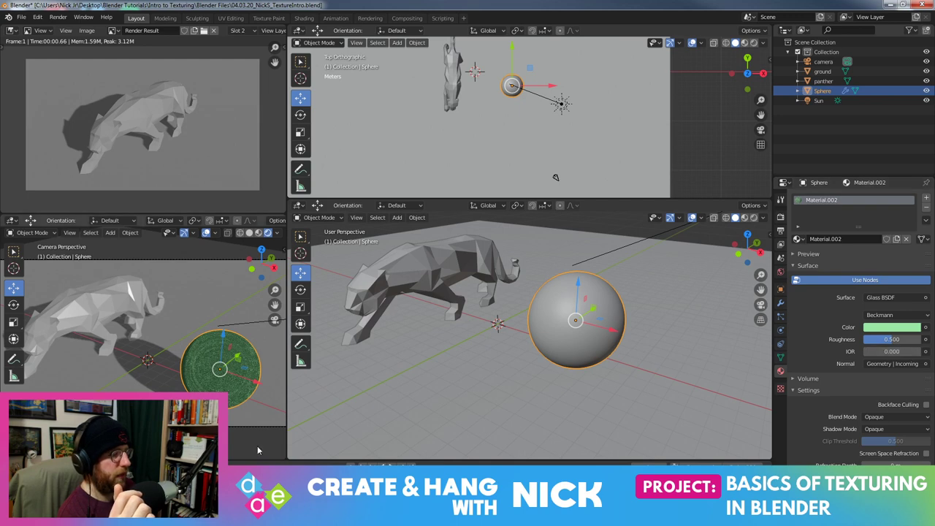
left_click(891, 352)
type("2")
key("Return")
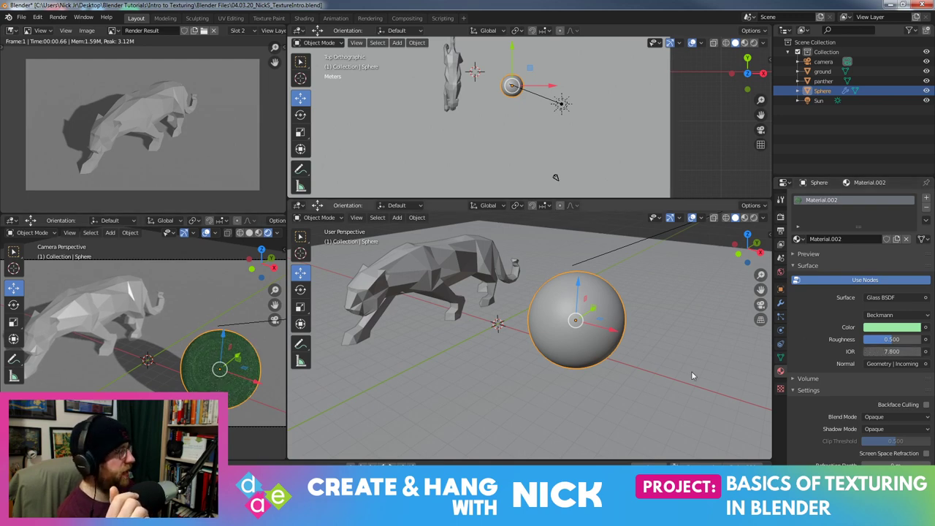
left_click(882, 315)
left_click(884, 334)
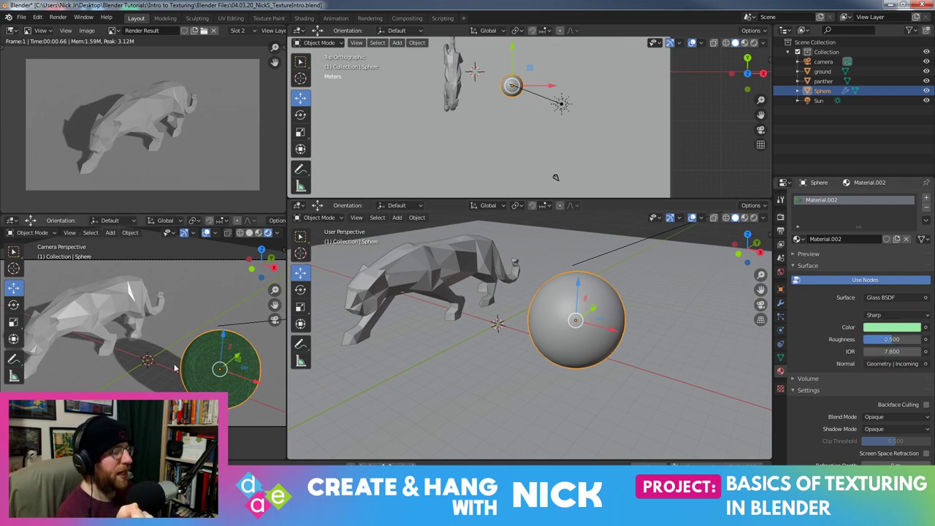
Move the glass sphere so it sits in front of the panther
scroll(498, 292, "down", 3)
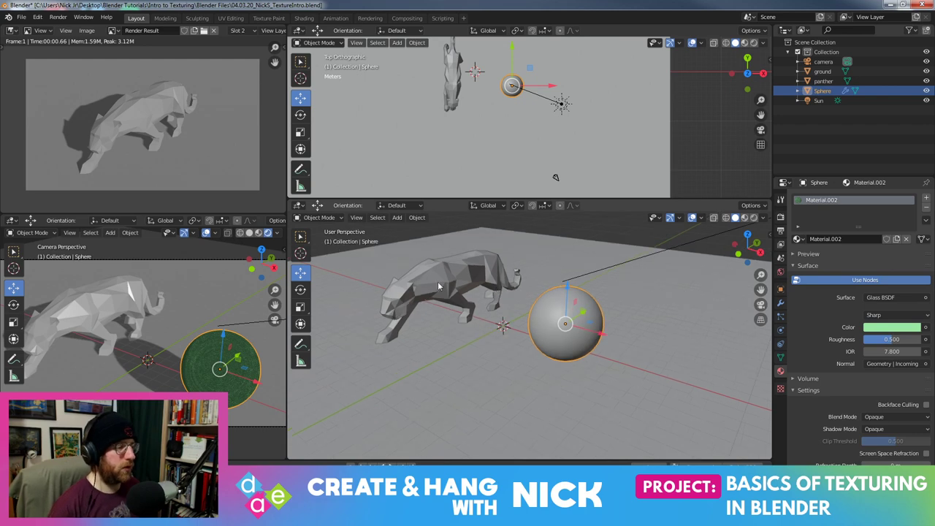
middle_click_drag(440, 287, 476, 305)
left_click(507, 292)
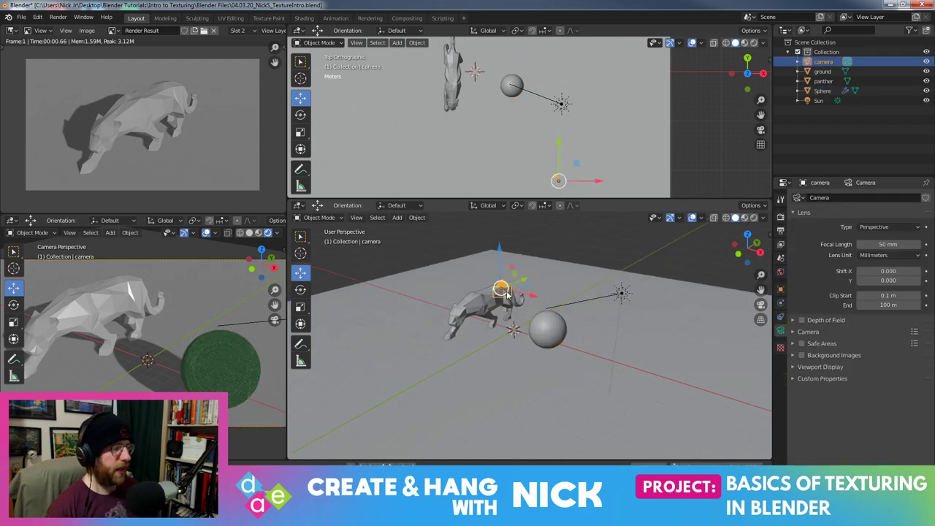
left_click(564, 339)
key("g")
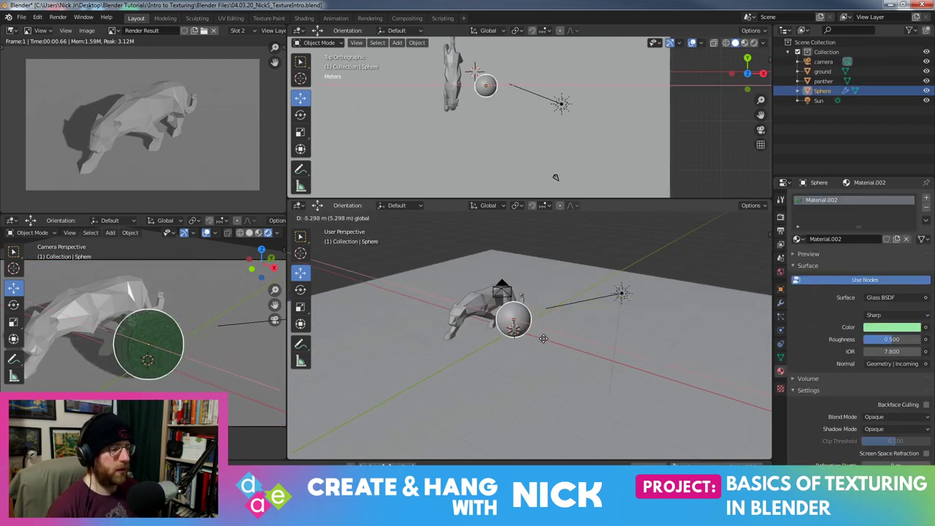
left_click(543, 323)
mouse_move(534, 310)
left_mouse_down()
mouse_move(502, 296)
mouse_move(511, 286)
left_mouse_up()
scroll(562, 335, "up", 2)
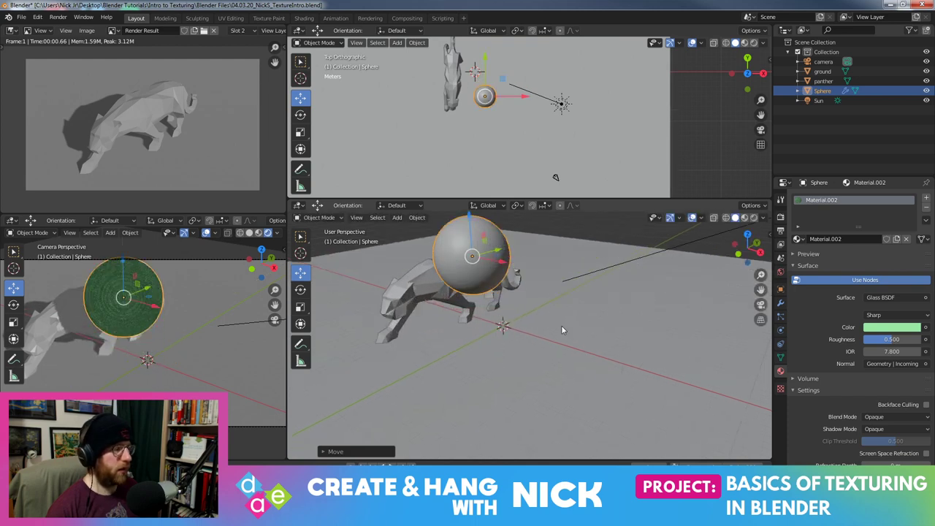
middle_click_drag(549, 267, 577, 287, "shift")
Unlink the glass Normal input back to Default and lower Roughness to 0.242
left_click(892, 363)
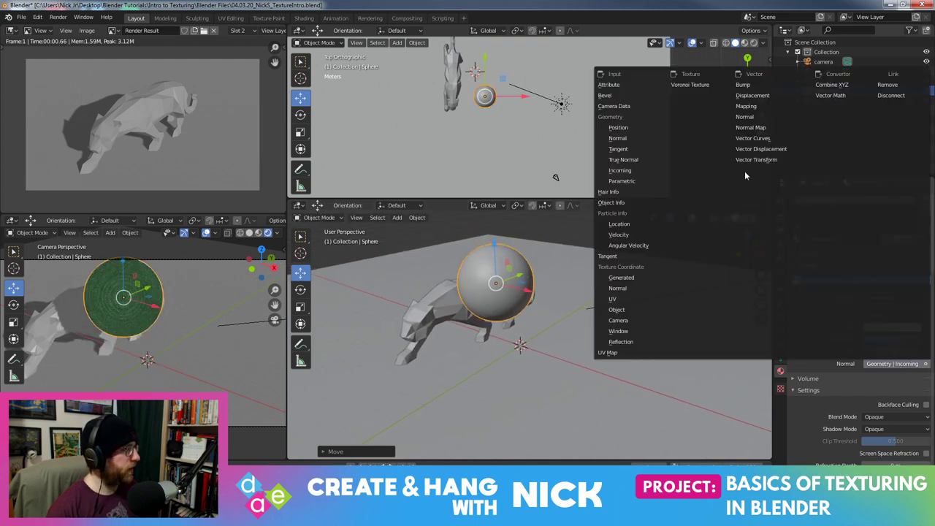
left_click(891, 365)
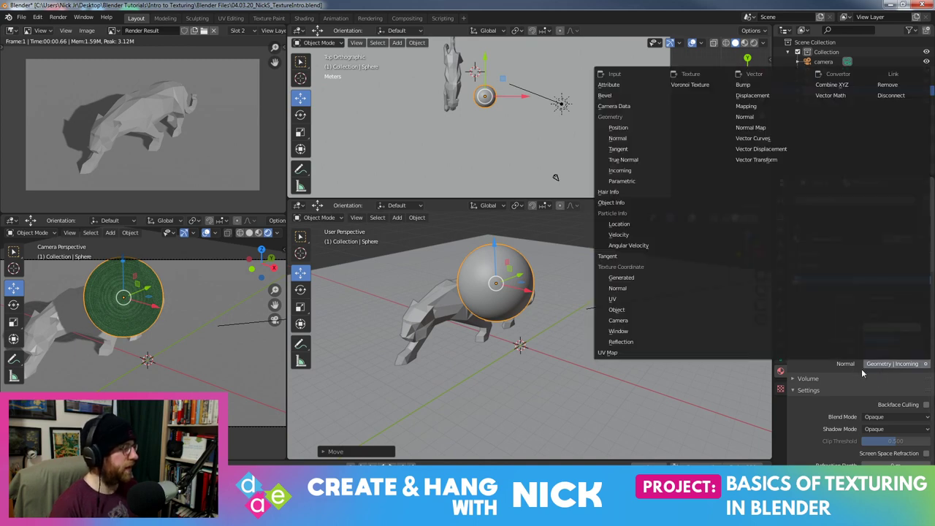
left_click(890, 365)
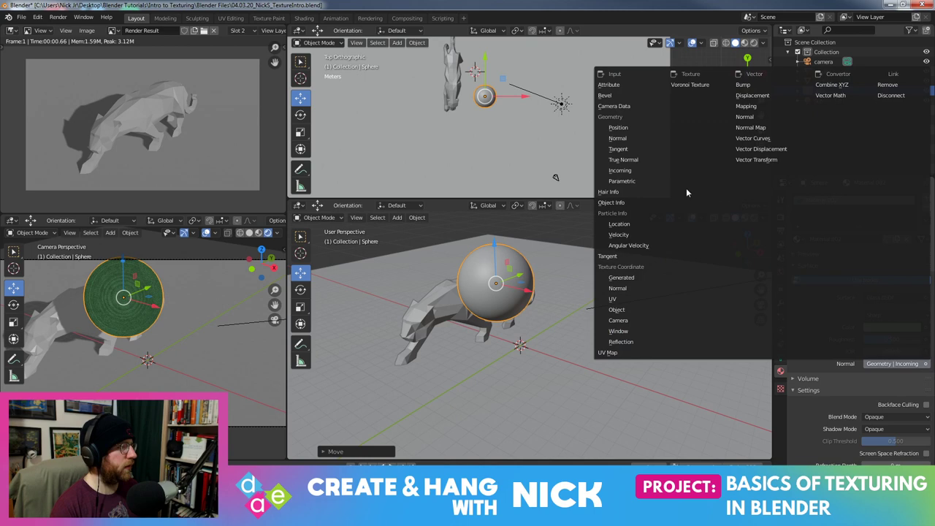
left_click(639, 82)
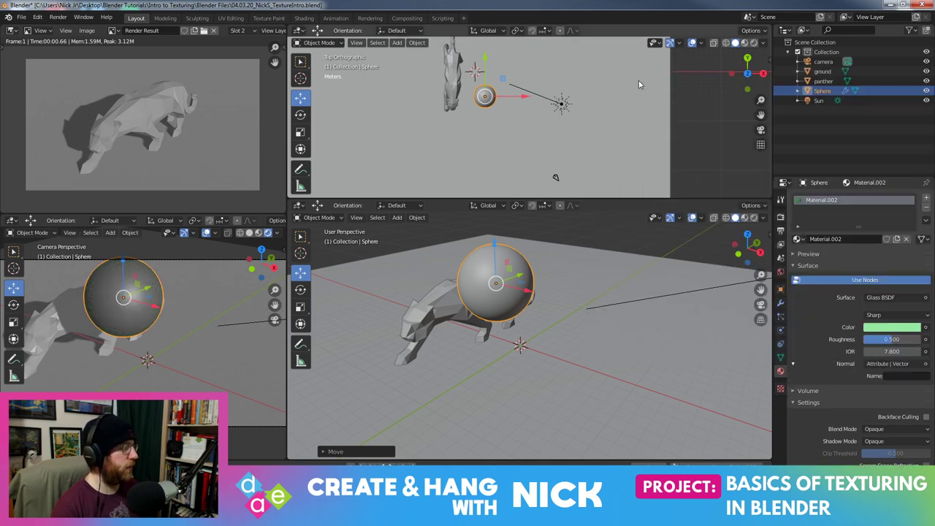
scroll(143, 310, "down", 1)
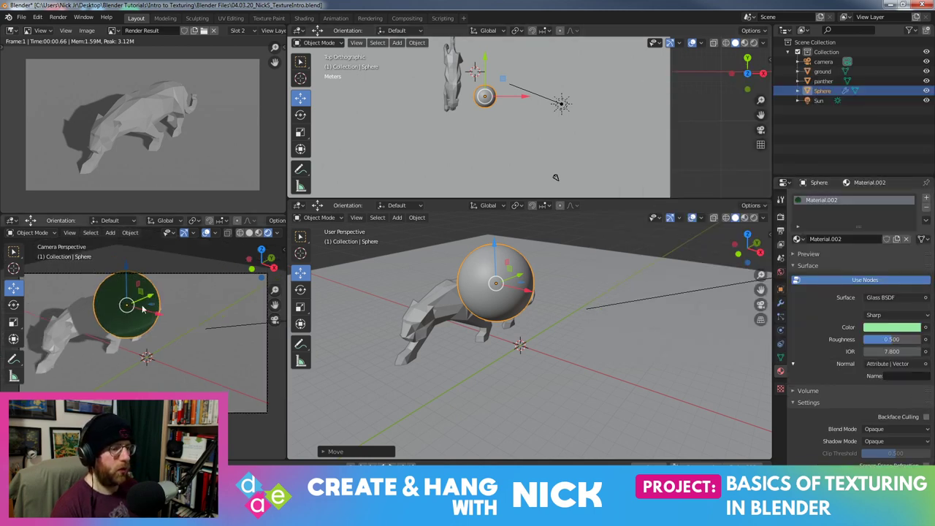
left_click(874, 363)
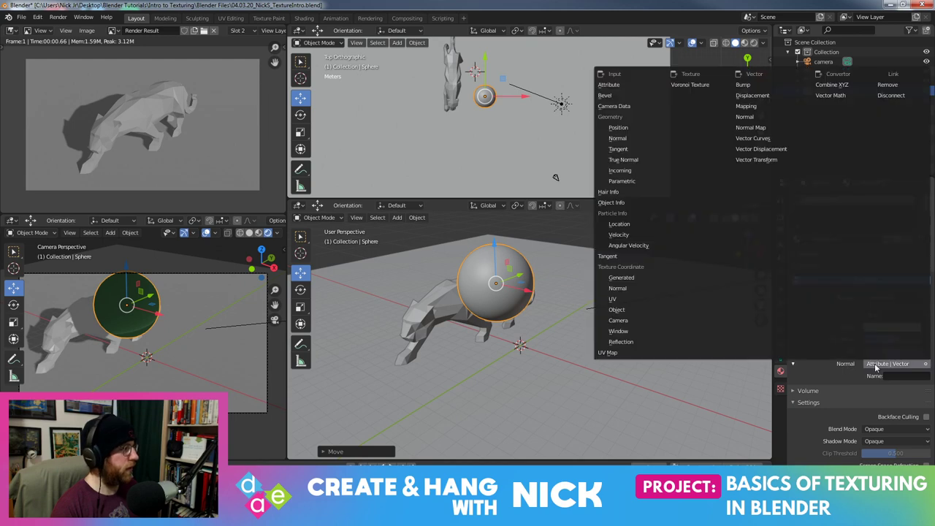
left_click(887, 85)
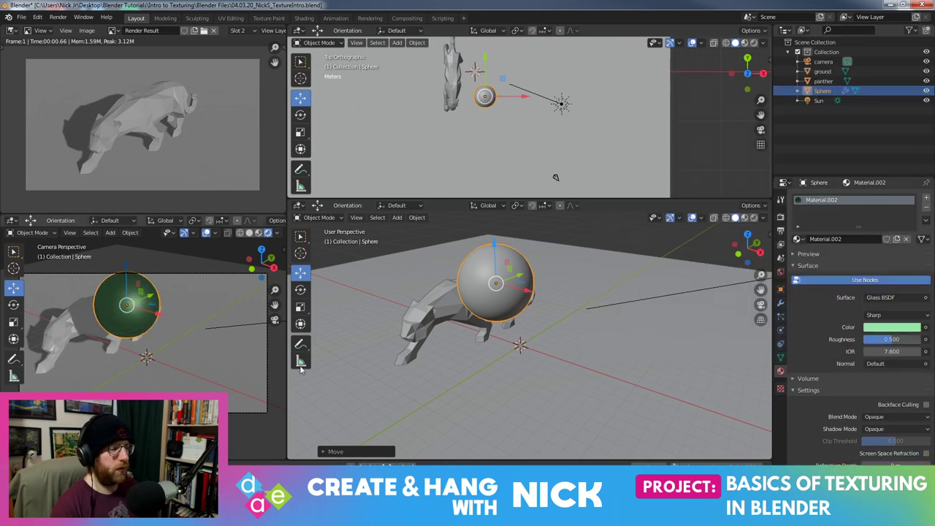
left_click_drag(126, 271, 125, 289)
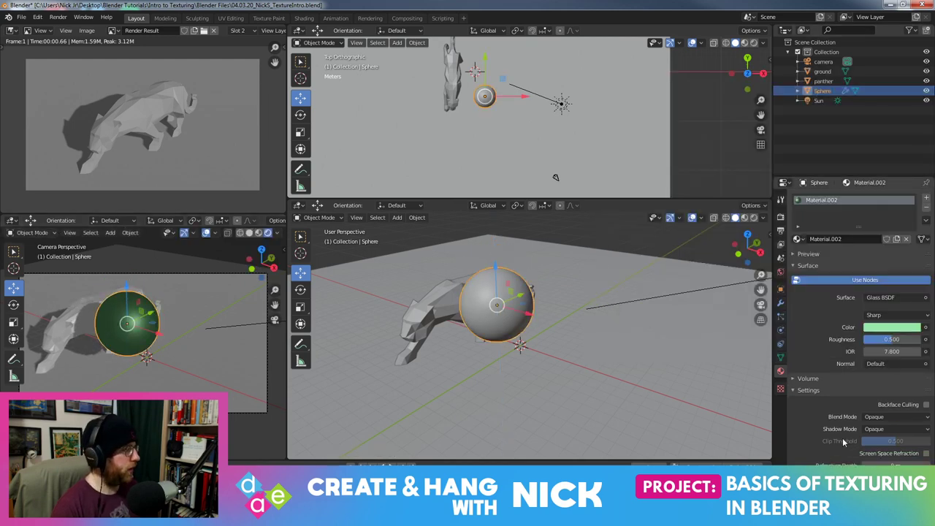
mouse_move(875, 339)
left_mouse_down()
mouse_move(862, 339)
mouse_move(905, 350)
left_mouse_up()
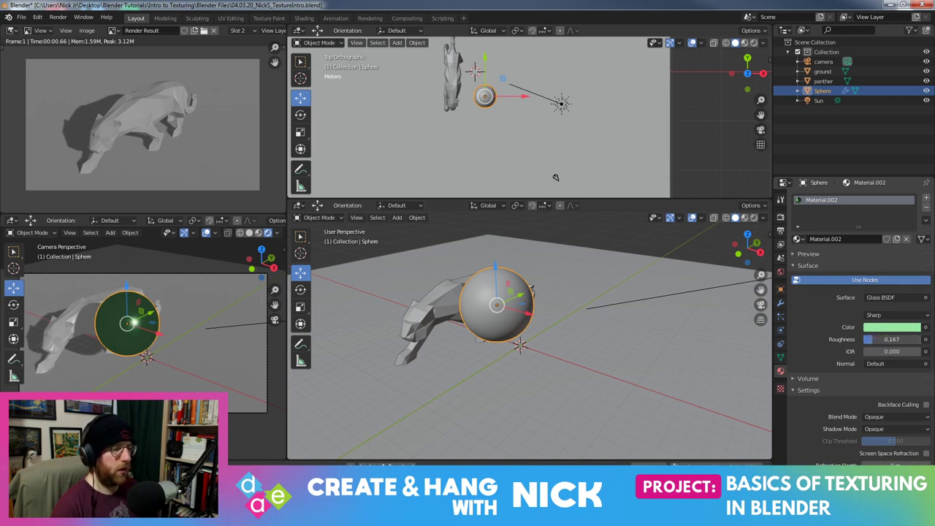
Set the Glass BSDF Roughness to 0.167 and its IOR to 0.000
left_click_drag(874, 340, 869, 340)
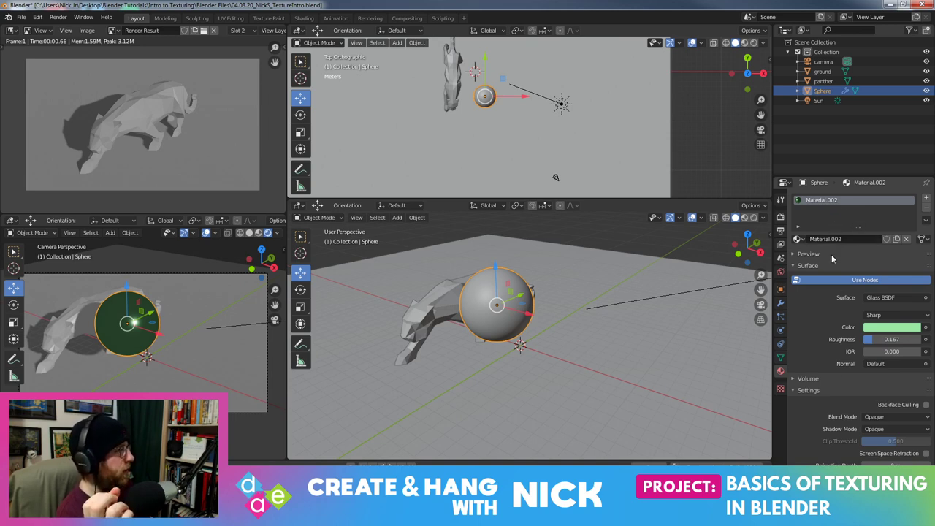
left_click(914, 298)
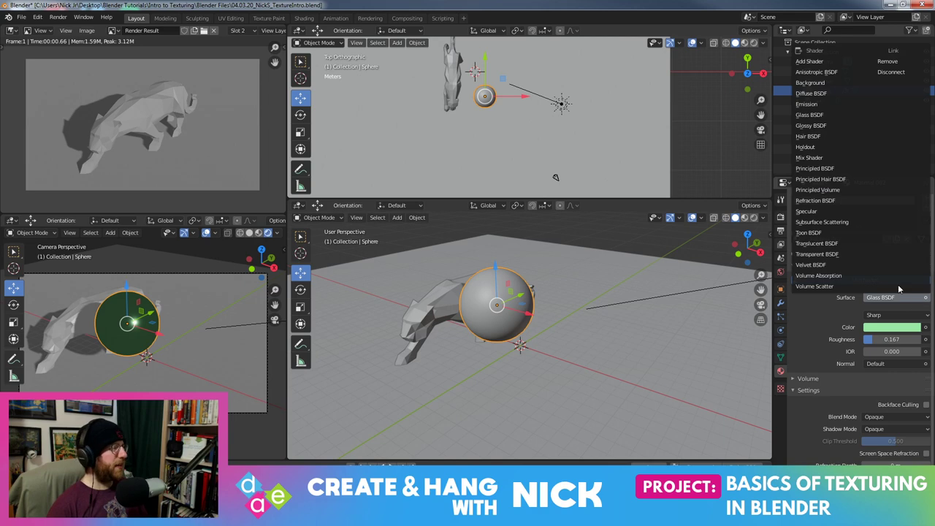
Switch the sphere's surface to a Transparent BSDF tinted pale cream
left_click(899, 298)
left_click(899, 297)
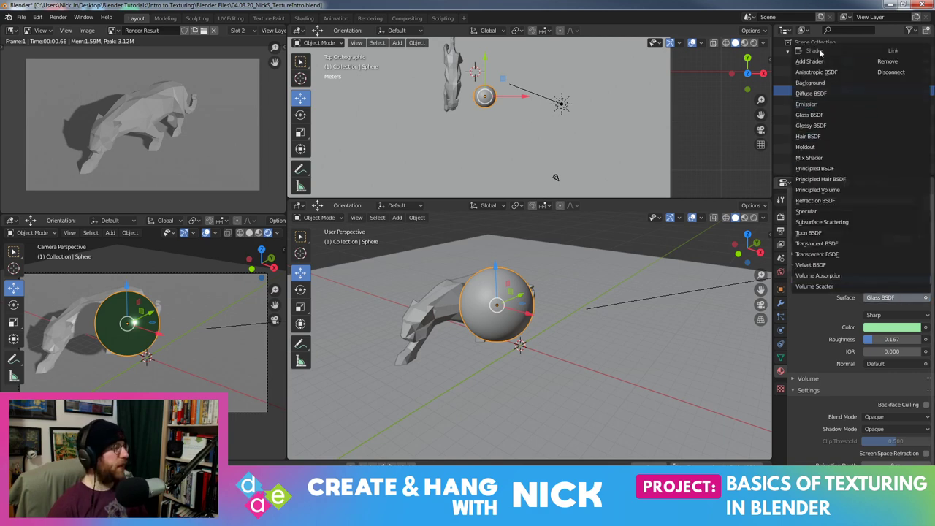
left_click(823, 255)
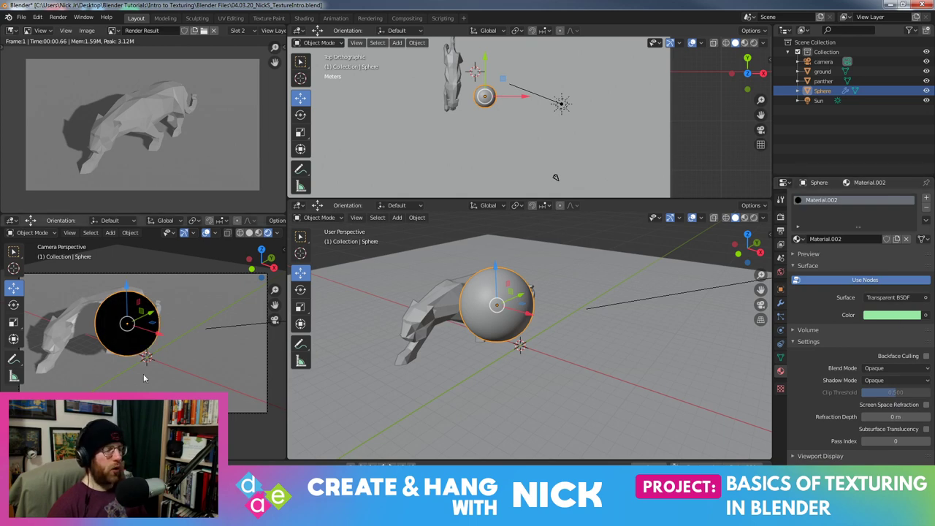
scroll(145, 310, "up", 2)
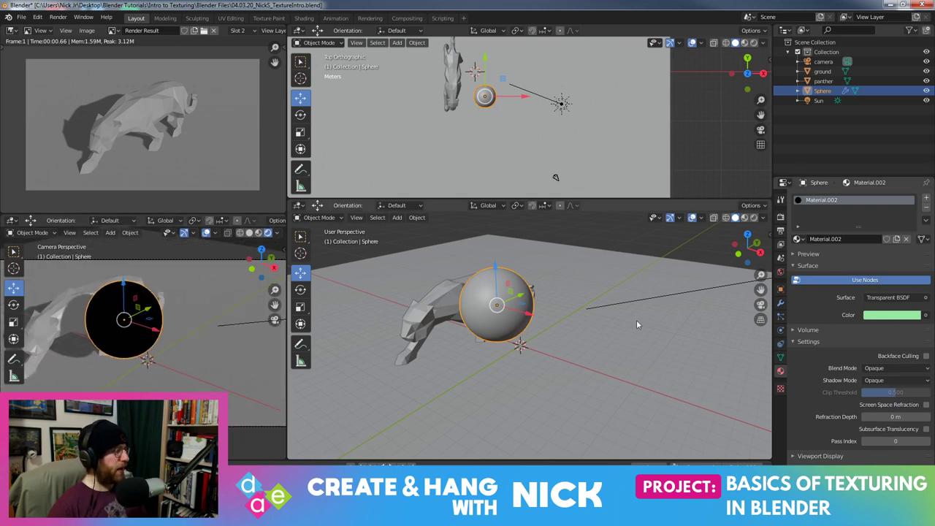
left_click(894, 317)
left_click(888, 217)
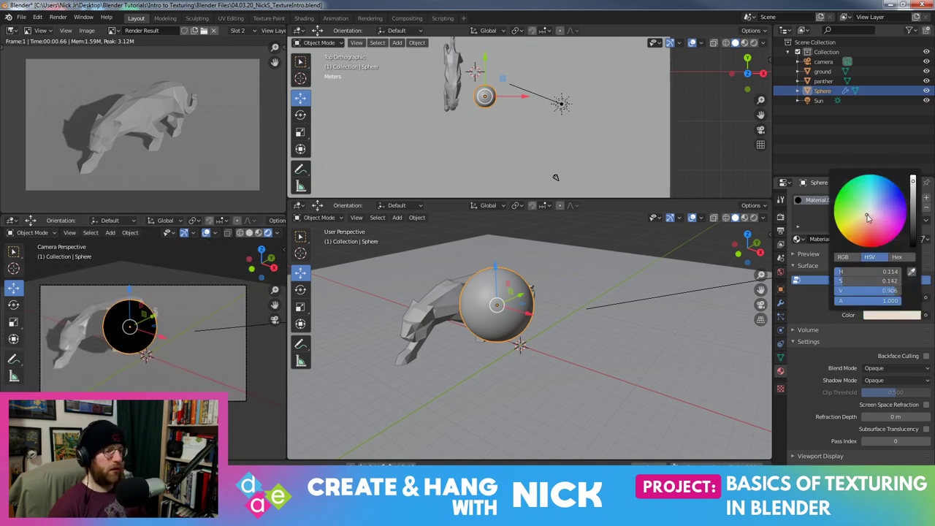
scroll(192, 318, "up", 2)
scroll(199, 327, "down", 1)
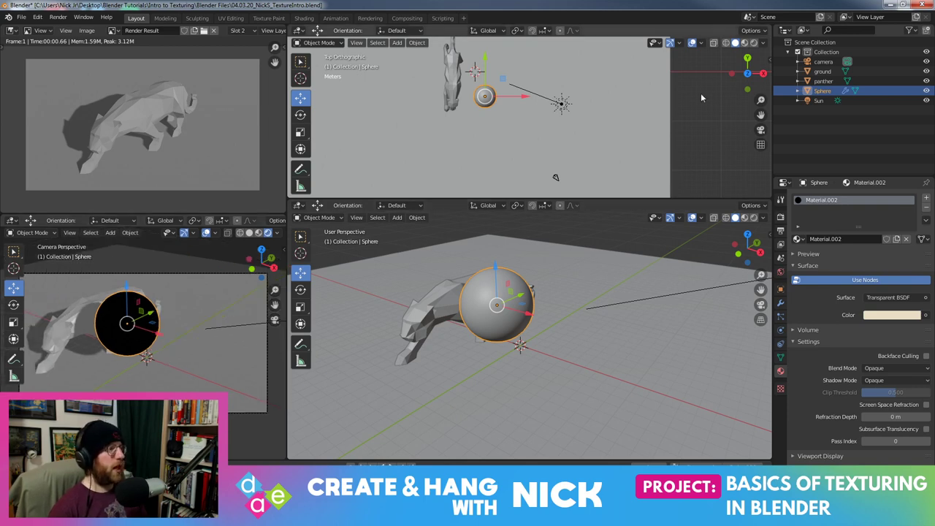
left_click(300, 30)
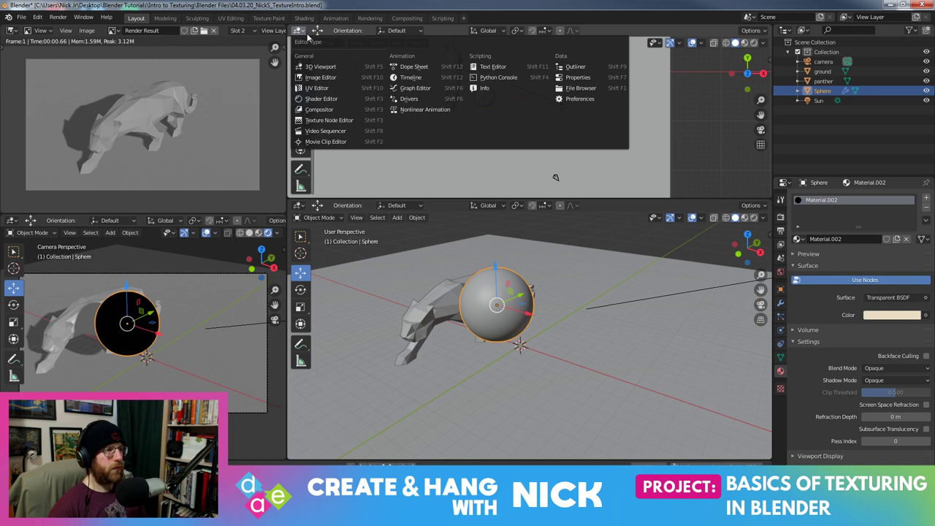
Show the Shader Editor in the top area, zoomed in, with Material Output moved up-right
left_click(323, 99)
mouse_move(656, 99)
middle_mouse_down("ctrl")
mouse_move(481, 134)
mouse_move(501, 135)
middle_mouse_up("ctrl")
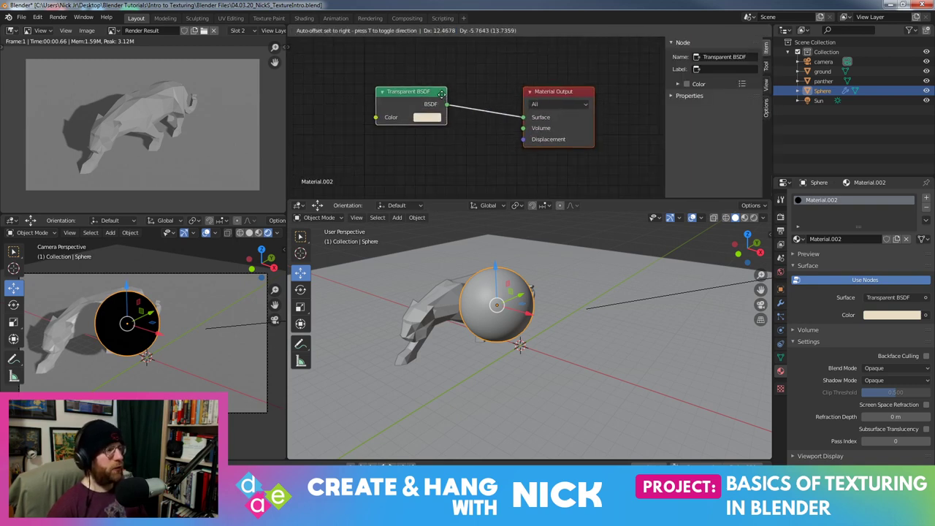
left_click_drag(585, 95, 604, 73)
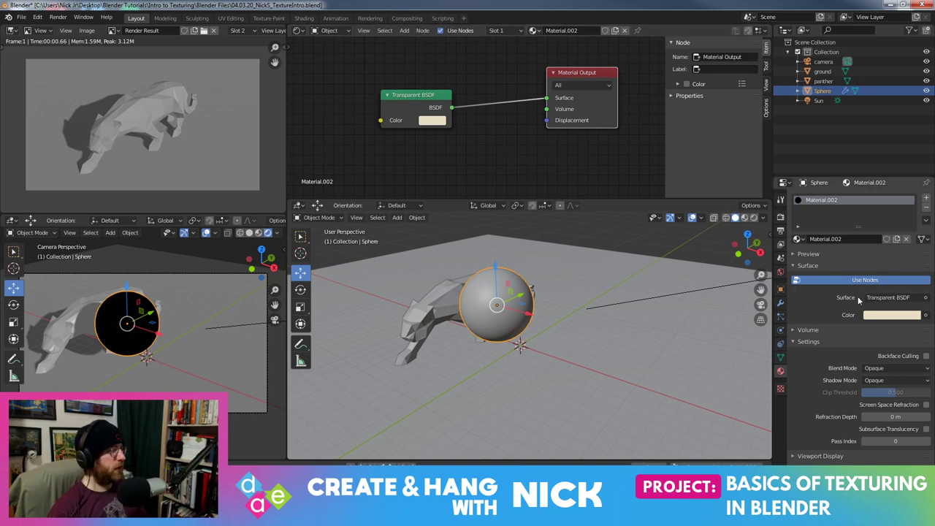
left_click(888, 297)
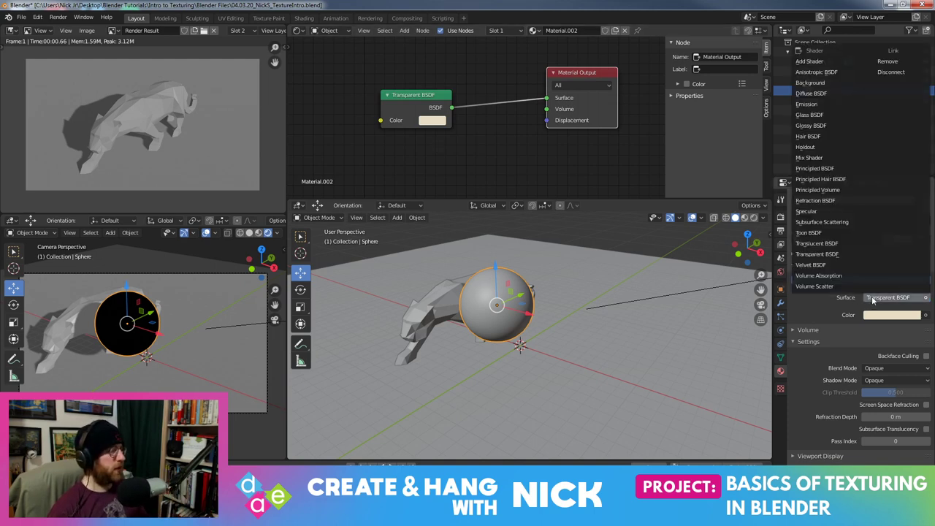
Switch the sphere's surface shader to Glossy BSDF and inspect its colour
left_click(825, 128)
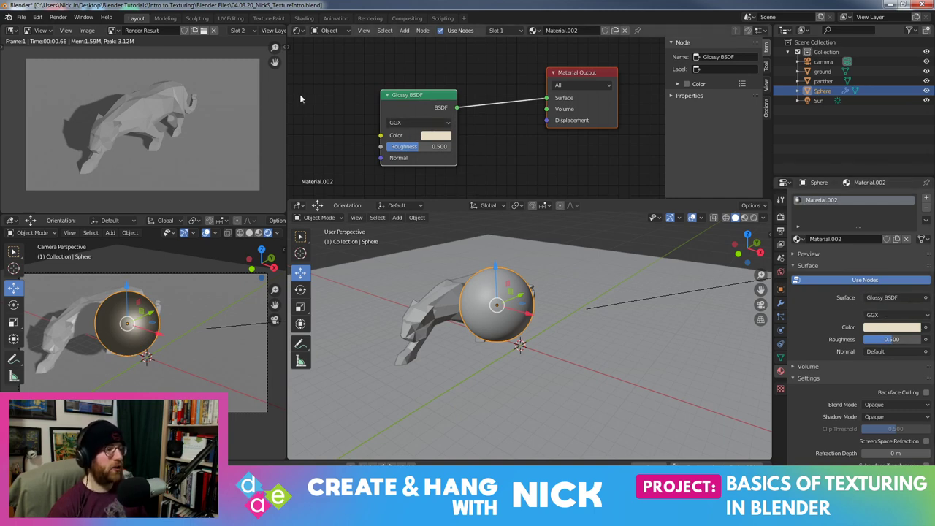
key("Home")
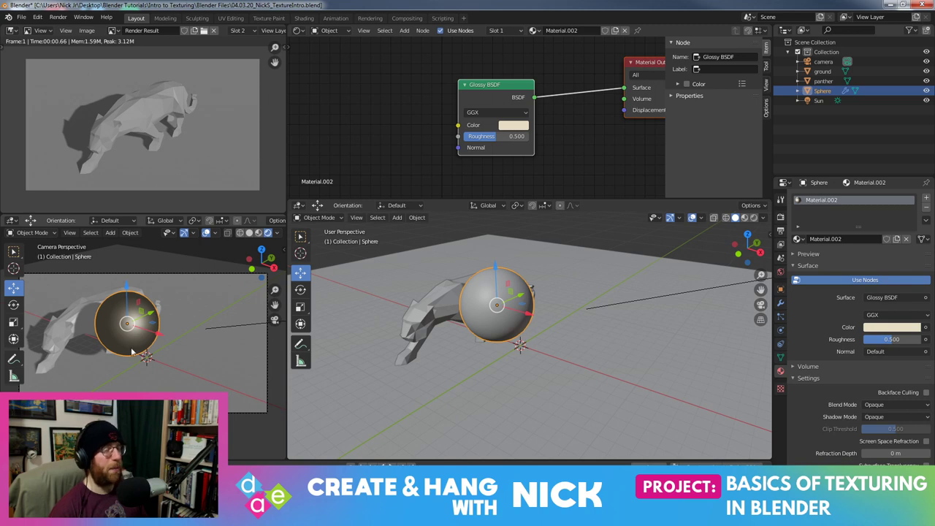
left_click(887, 330)
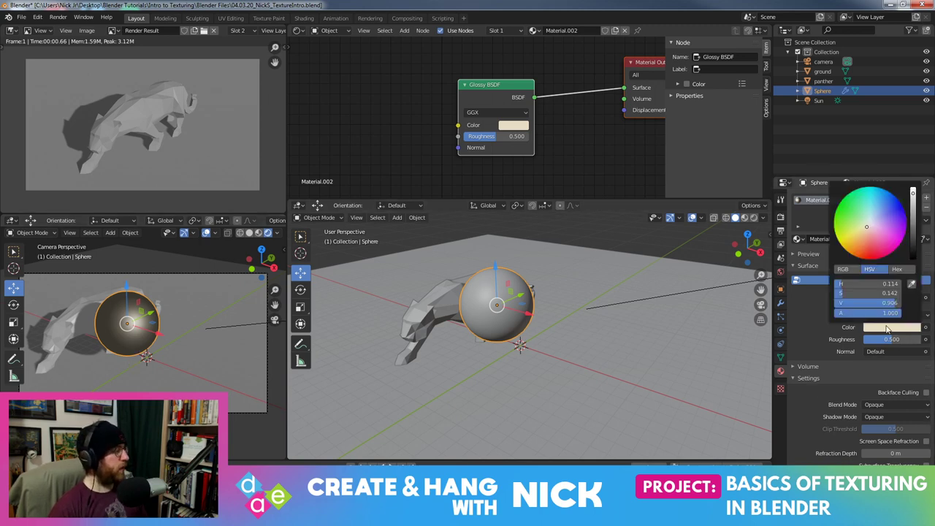
scroll(560, 124, "down", 1)
scroll(559, 124, "down", 2)
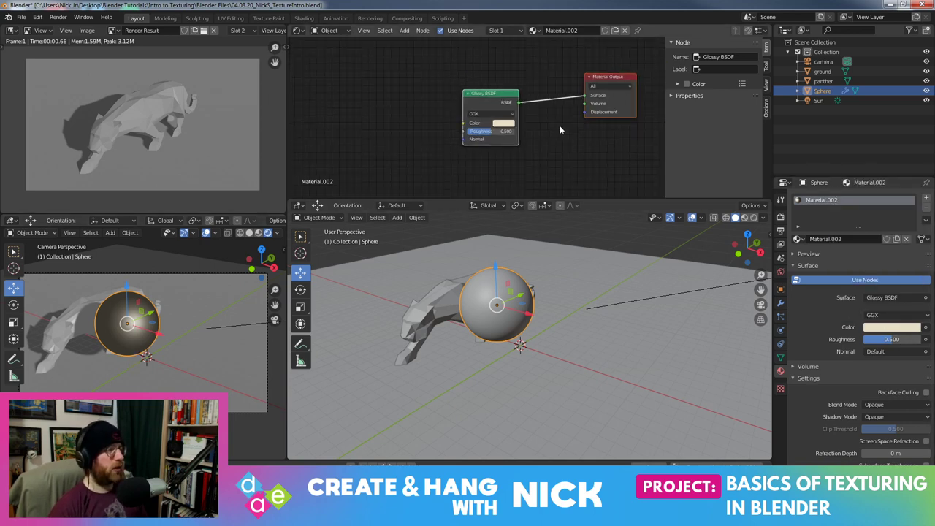
scroll(560, 124, "down", 2)
Delete the Glossy BSDF node, leaving only the Material Output
left_click(468, 102)
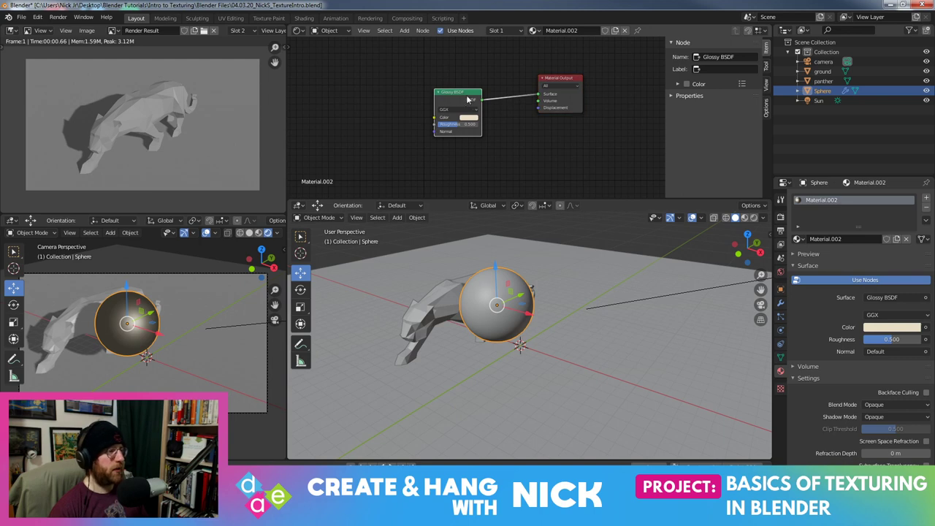
left_click(475, 107)
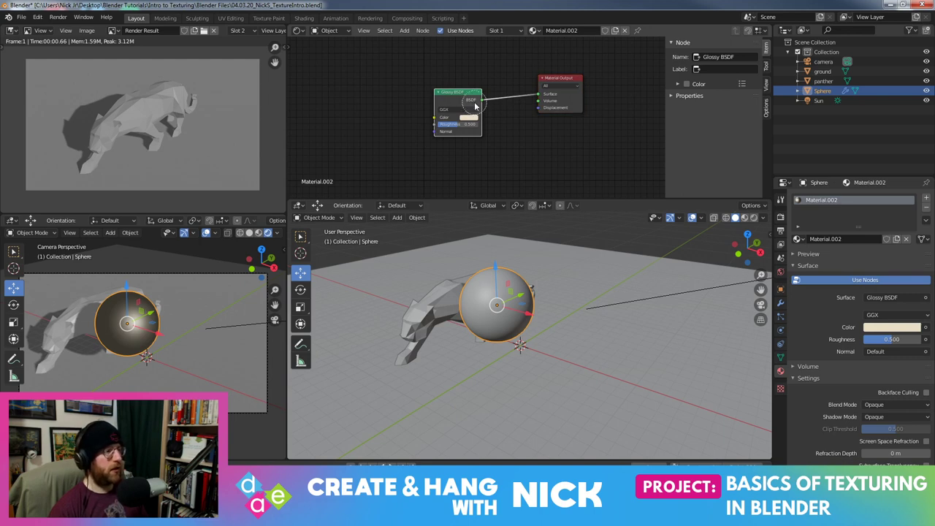
key("x")
key("shift+a")
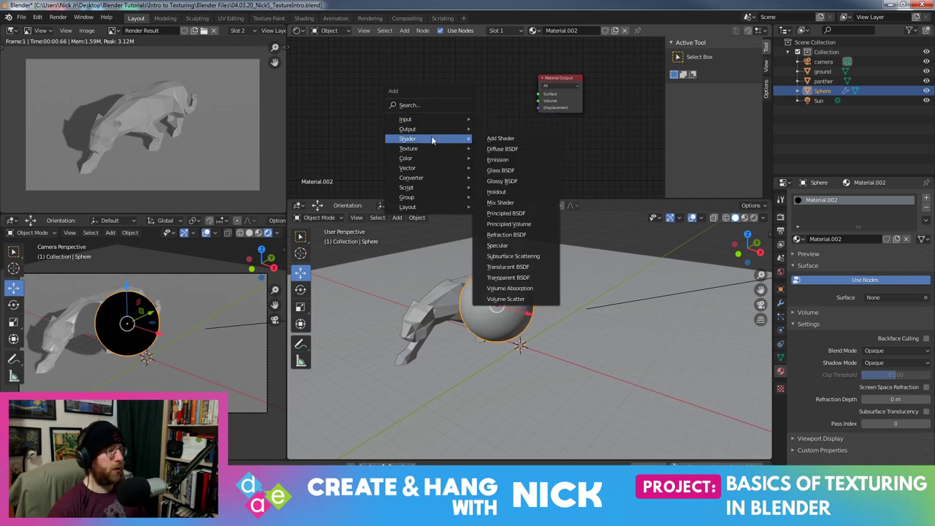
mouse_move(428, 139)
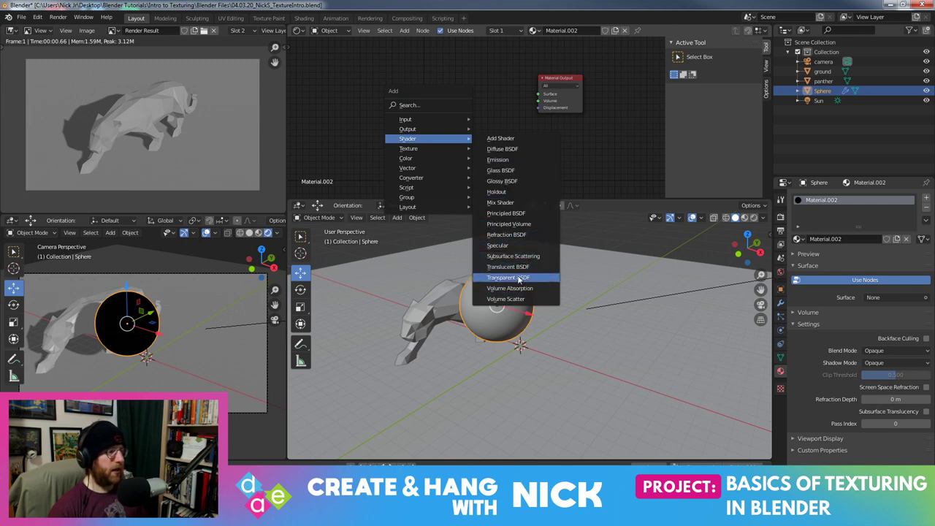
Place a Transparent BSDF node with a Glass BSDF node beneath it, unconnected
left_click(508, 278)
left_click(414, 71)
key("shift+a")
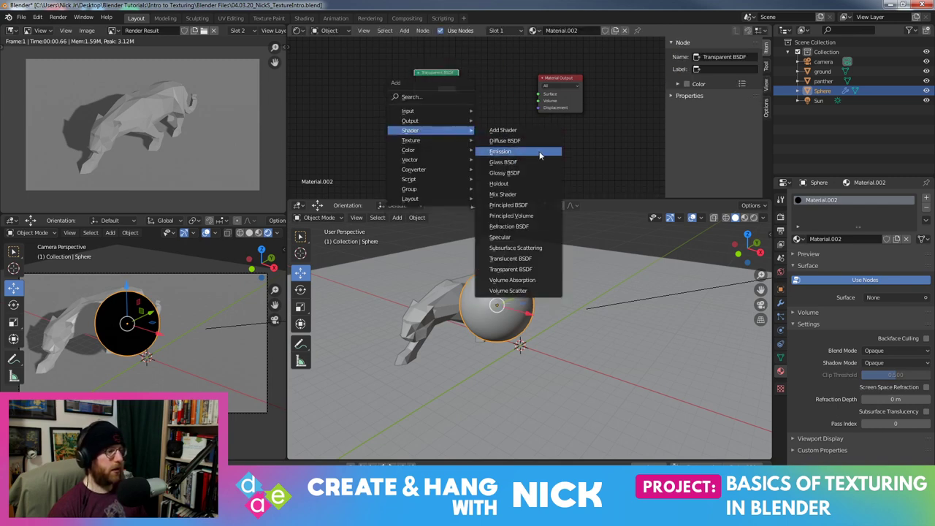
left_click(504, 162)
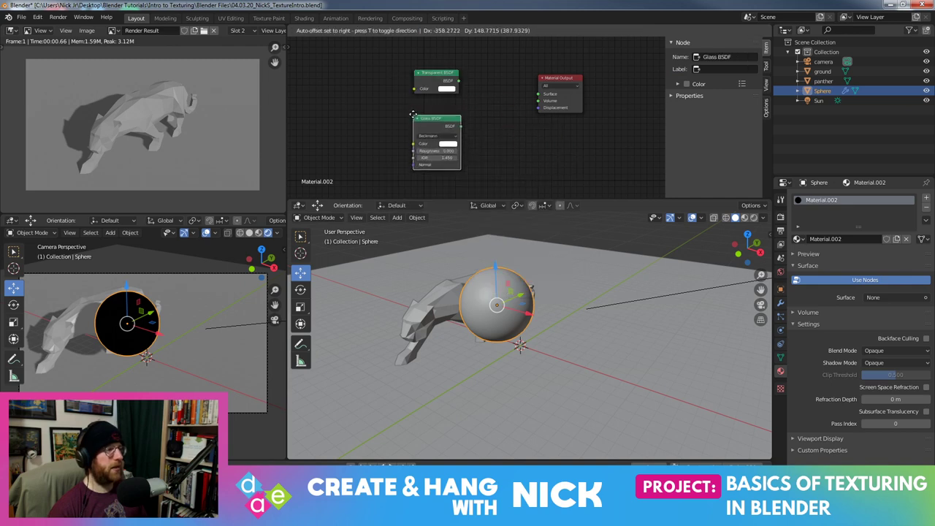
left_click(413, 115)
key("shift+a")
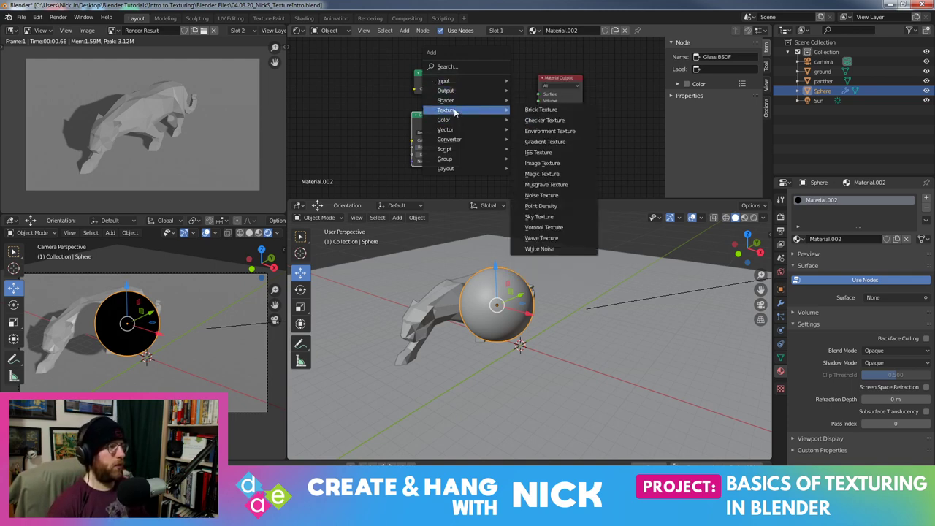
mouse_move(447, 100)
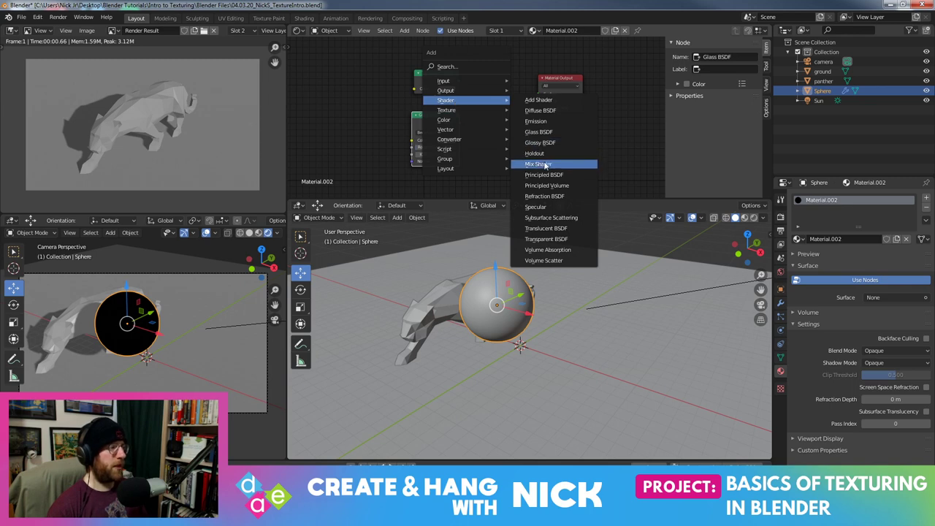
Insert a Mix Shader between the shaders and Material Output, spacing the nodes out
left_click(539, 164)
left_click(483, 94)
left_click(567, 81)
left_click_drag(566, 80, 604, 82)
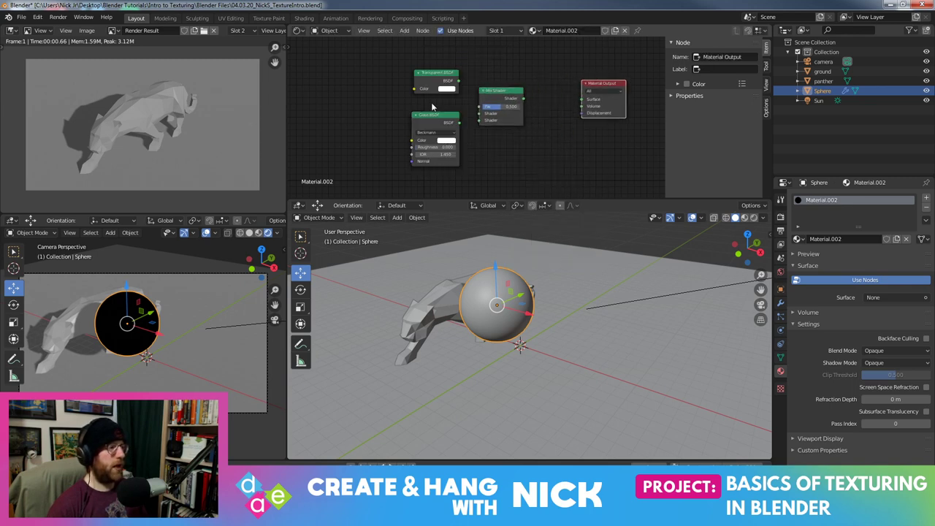
left_click_drag(501, 91, 512, 90)
Wire Glass and Transparent BSDF into the Mix Shader, its output to Surface, Fac 0.425
left_click_drag(459, 80, 491, 120)
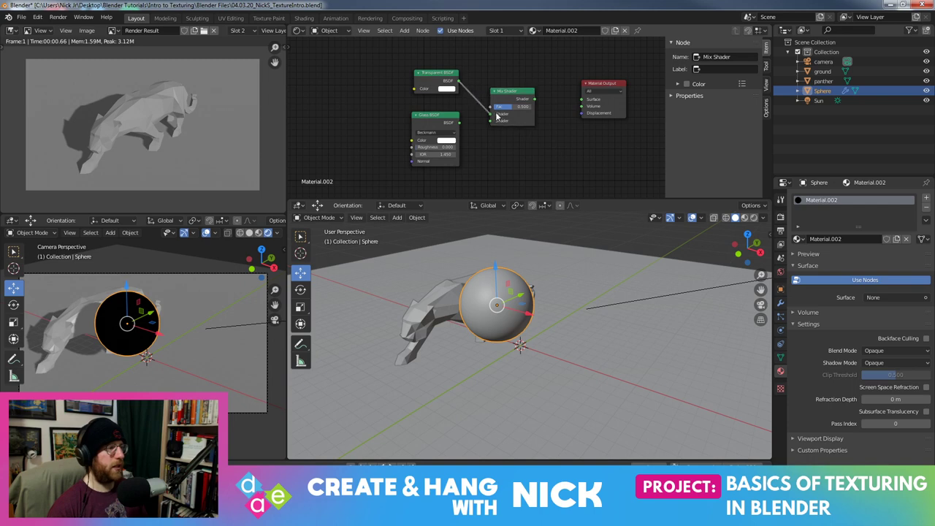
left_click_drag(533, 100, 582, 99)
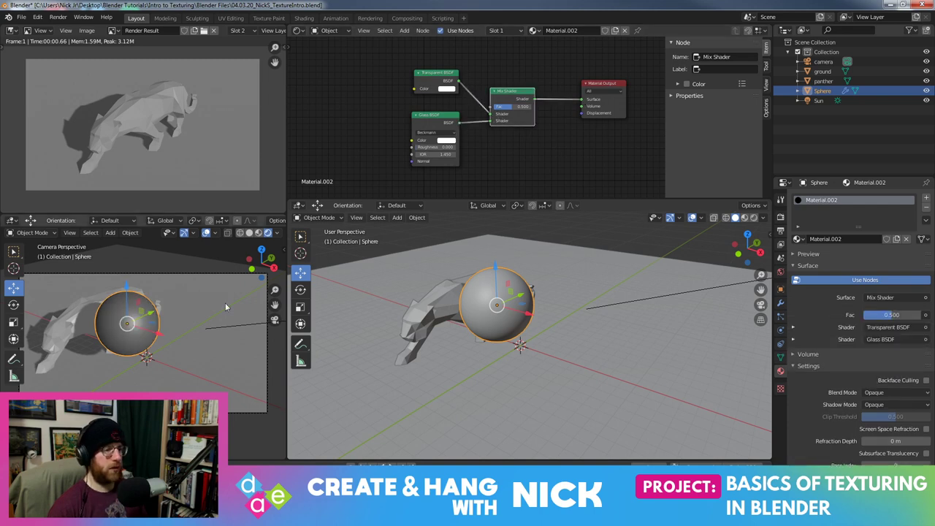
scroll(542, 144, "up", 1)
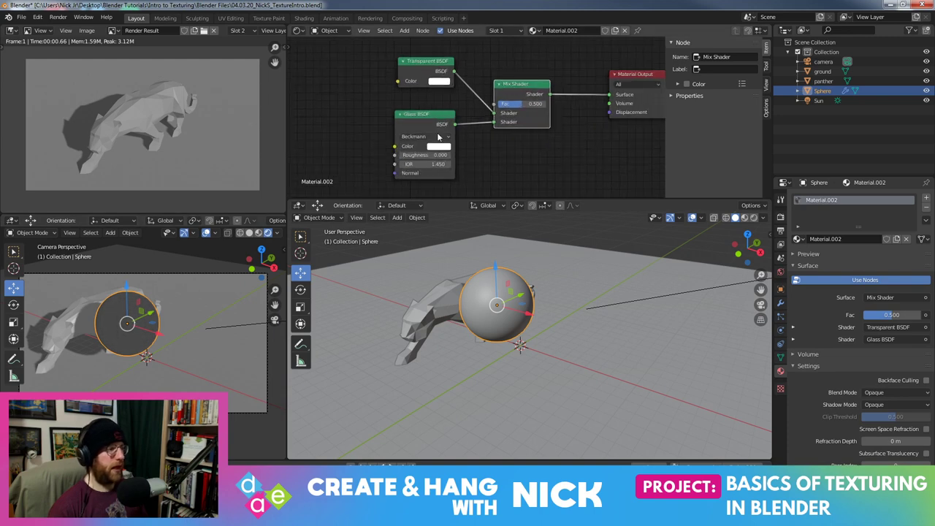
left_click_drag(513, 104, 545, 107)
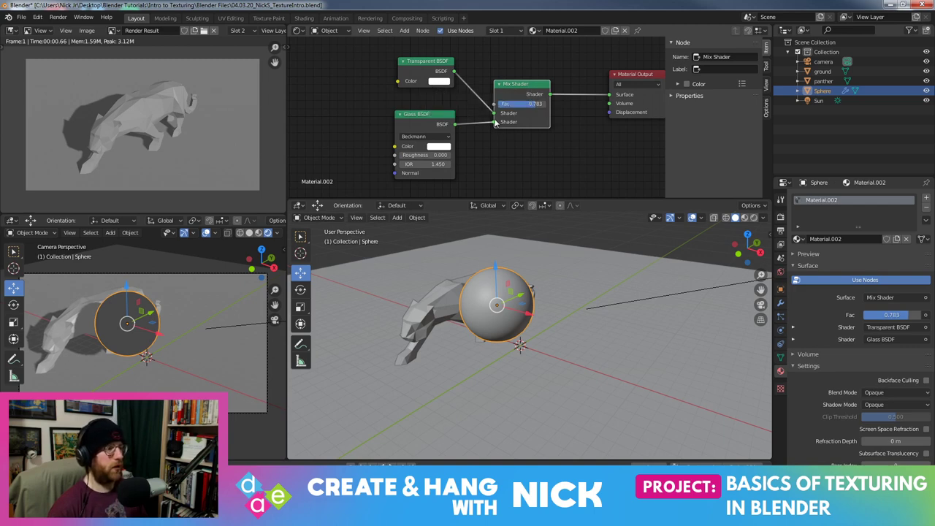
mouse_move(494, 112)
left_mouse_down()
mouse_move(495, 122)
mouse_move(511, 103)
mouse_move(501, 103)
mouse_move(530, 108)
mouse_move(500, 103)
left_mouse_up()
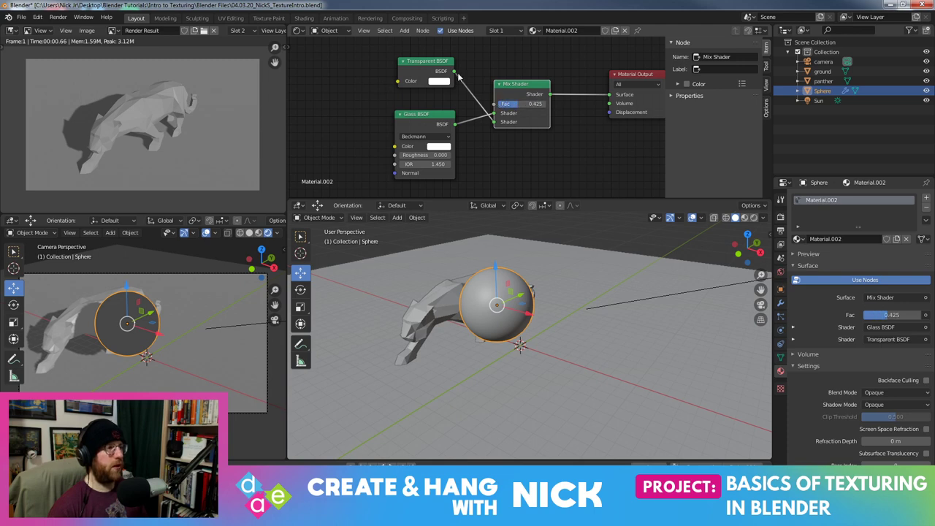
Replace the Transparent BSDF with a Glossy BSDF in the Mix Shader's second input, testing factor 1.000 and 0.000
left_click(431, 77)
key("x")
key("shift+a")
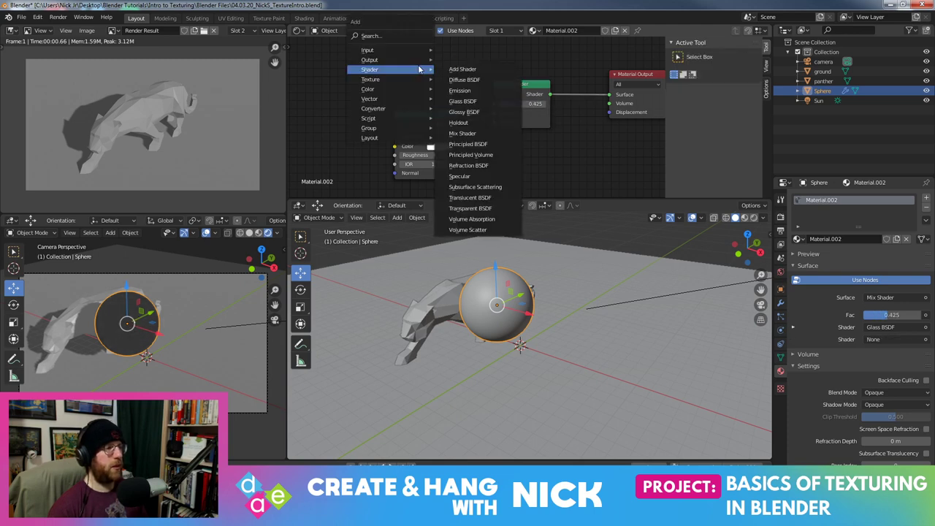
left_click(464, 112)
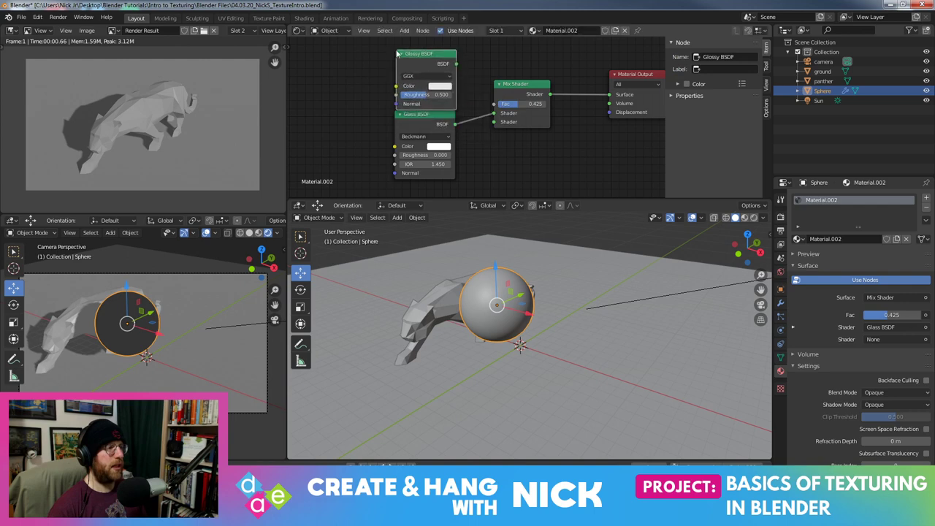
left_click_drag(456, 64, 494, 121)
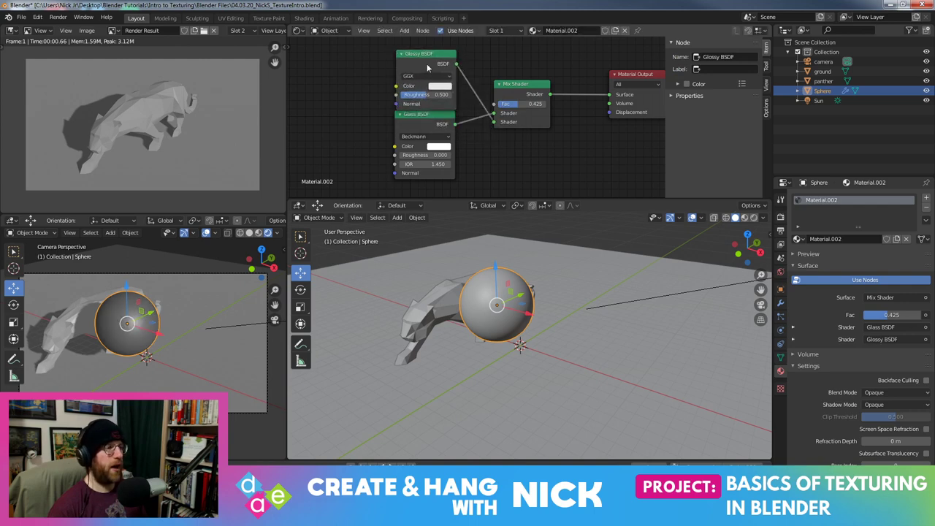
left_click_drag(428, 68, 424, 54)
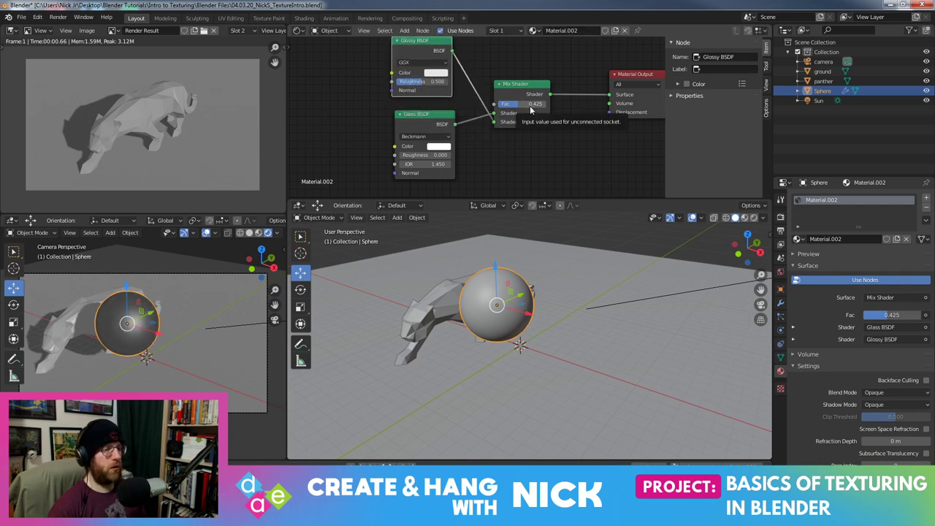
left_click_drag(875, 315, 922, 315)
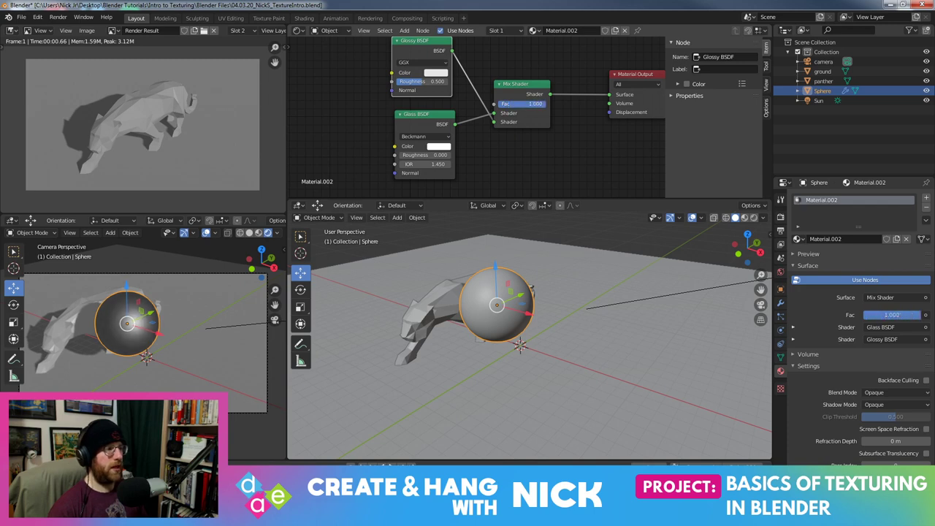
mouse_move(921, 315)
left_mouse_down()
mouse_move(866, 315)
mouse_move(912, 315)
left_mouse_up()
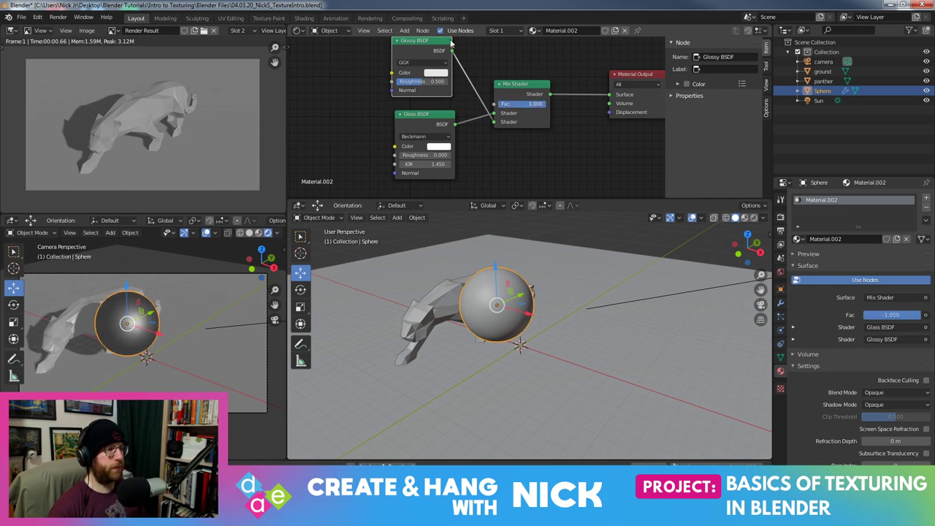
Shift the Glass and Glossy nodes left and cut both their links into the Mix Shader
middle_click_drag(451, 42, 487, 53)
scroll(220, 286, "up", 5)
scroll(199, 323, "down", 3)
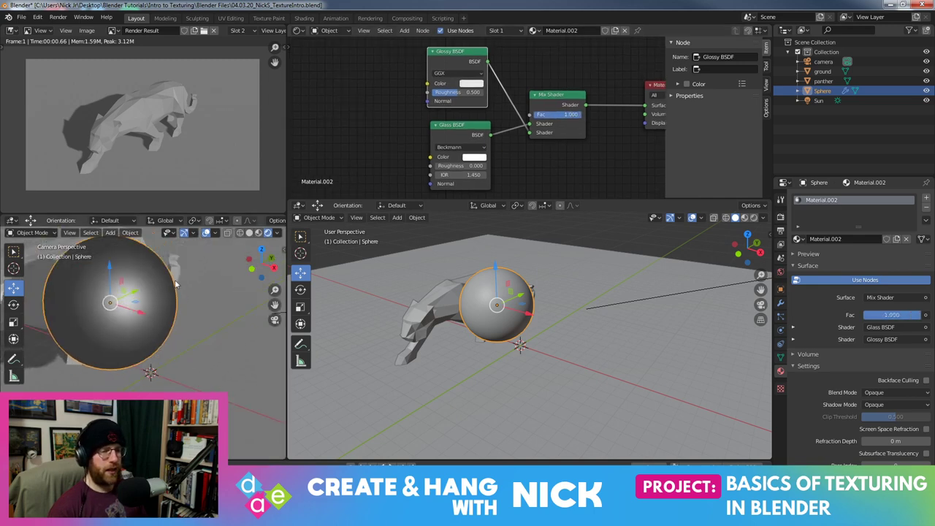
scroll(211, 296, "down", 2)
scroll(145, 342, "down", 1)
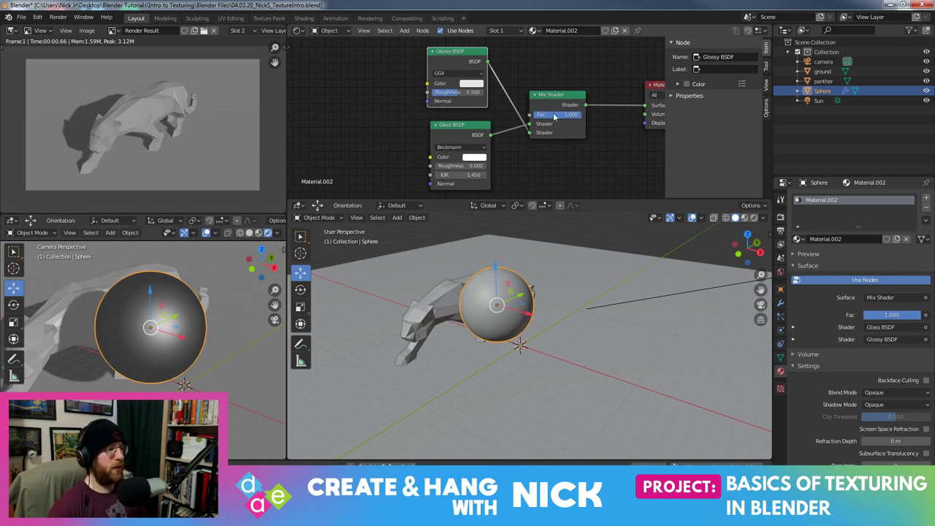
left_click_drag(461, 126, 439, 132)
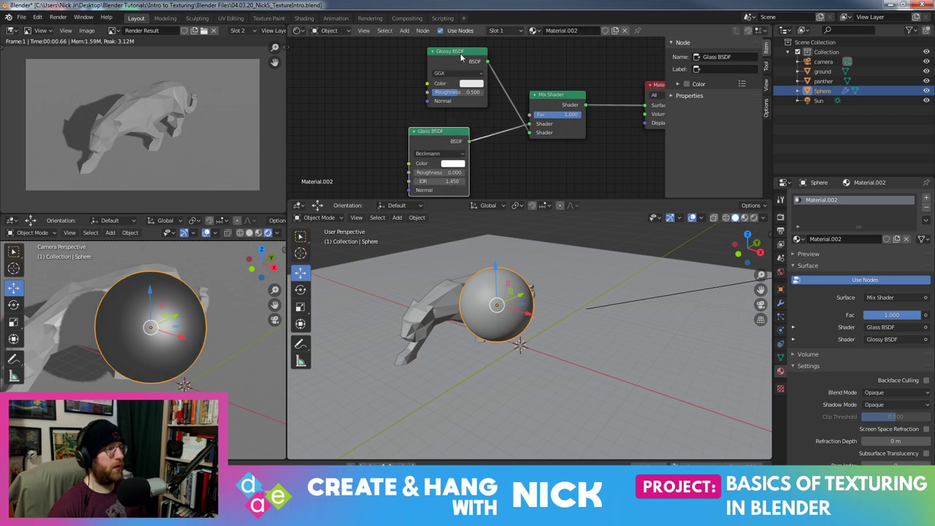
left_click_drag(461, 53, 436, 52)
middle_click_drag(518, 135, 500, 102)
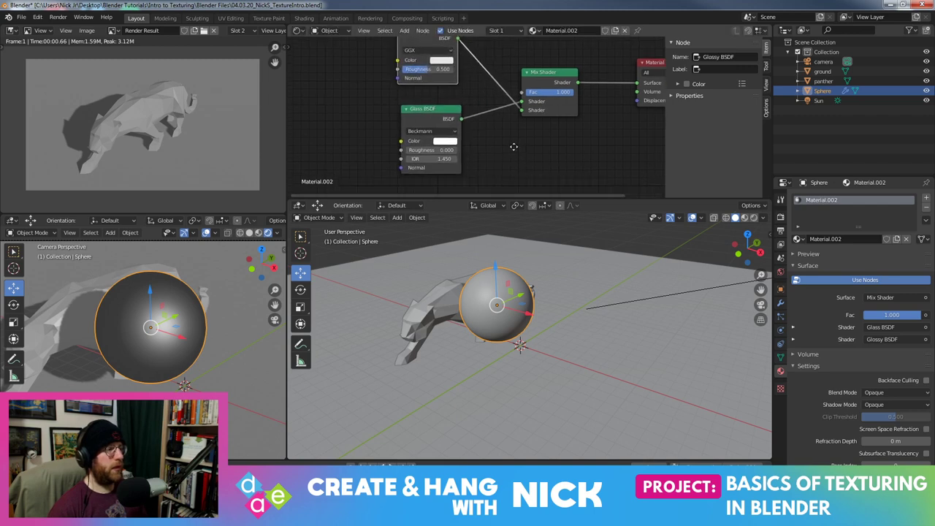
mouse_move(510, 91)
left_mouse_down()
mouse_move(482, 80)
mouse_move(527, 93)
mouse_move(496, 76)
left_mouse_up()
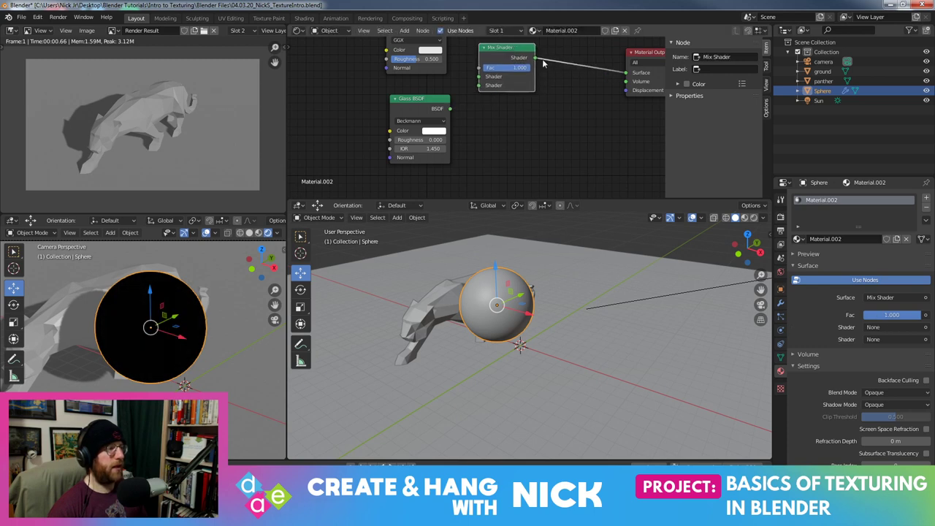
Add a Transparent BSDF and wire it straight into the Material Output's Surface
key("shift+a")
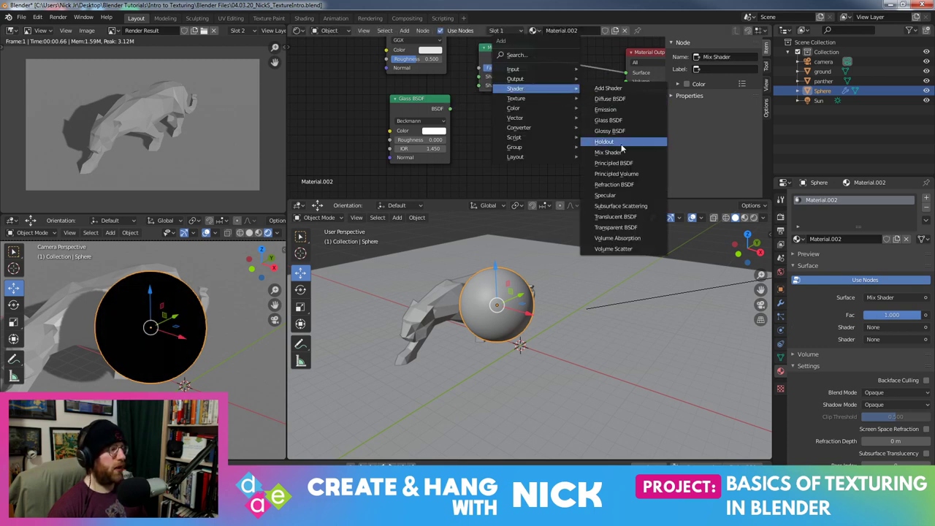
left_click(622, 227)
left_click(543, 122)
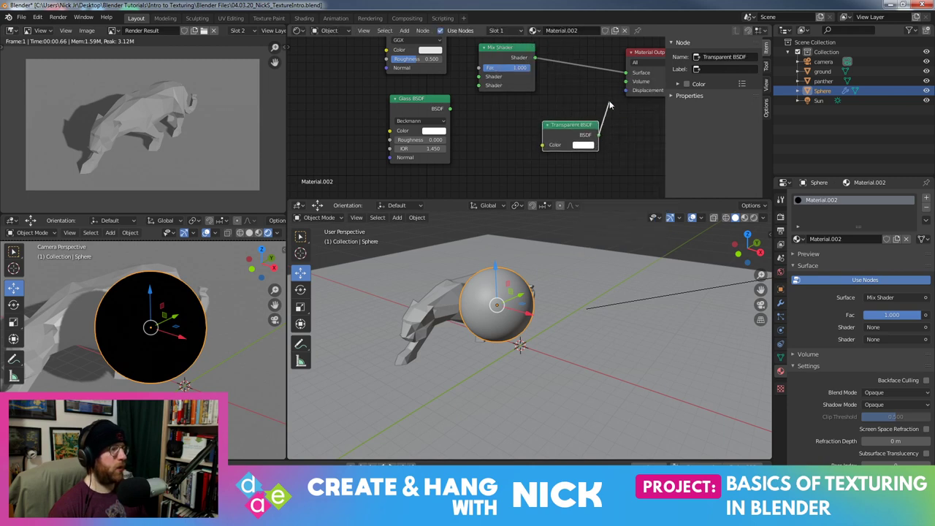
left_click_drag(597, 135, 626, 73)
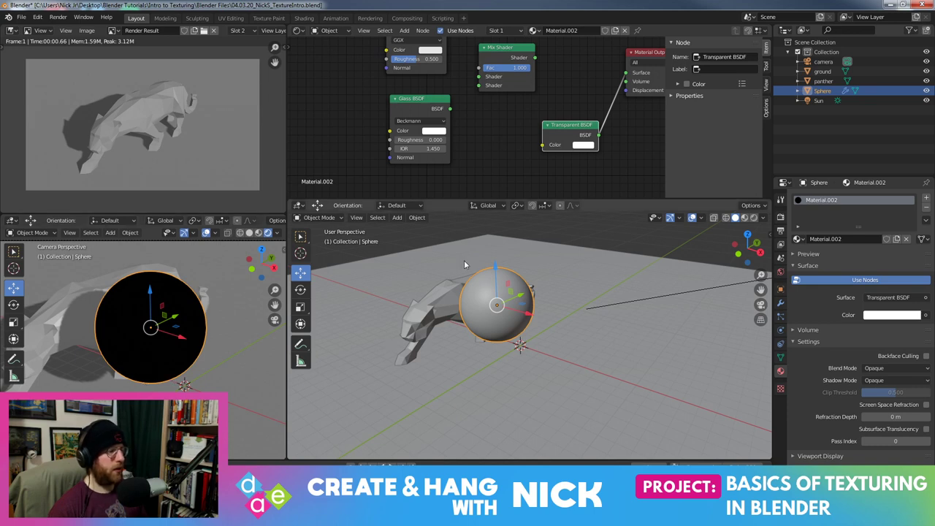
key("g")
left_click(551, 141)
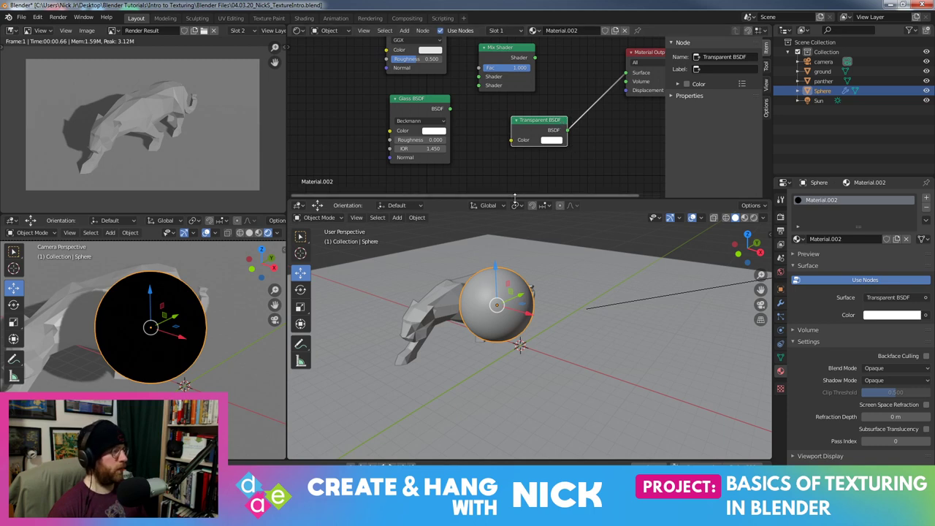
Recentre the node view and select the panther to edit its material
middle_click_drag(565, 125, 498, 149)
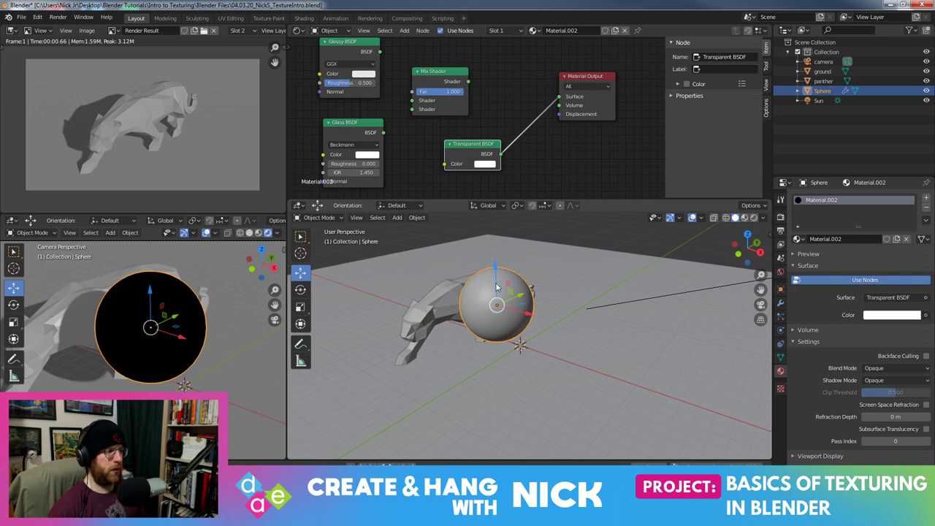
scroll(496, 287, "down", 2)
left_click(443, 332)
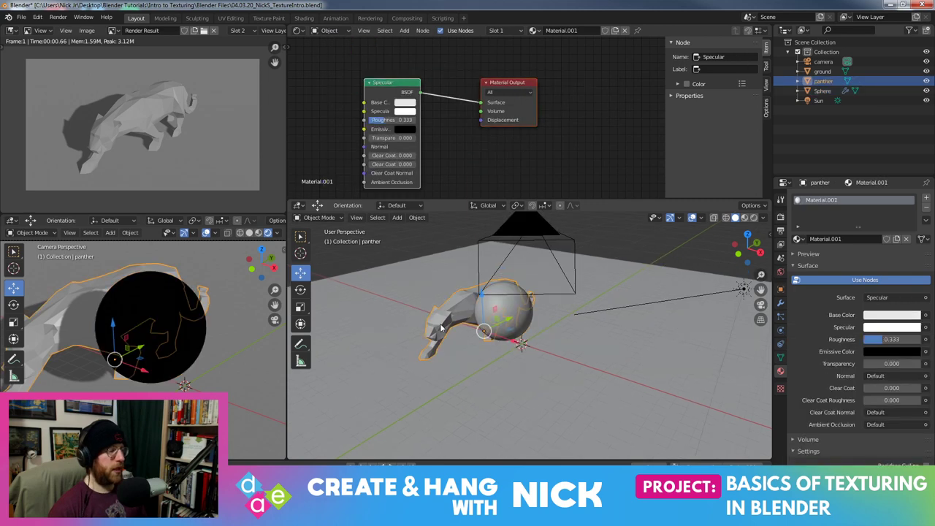
Tint the panther's Base Color blue and give the ground a new Diffuse BSDF material
left_click(891, 315)
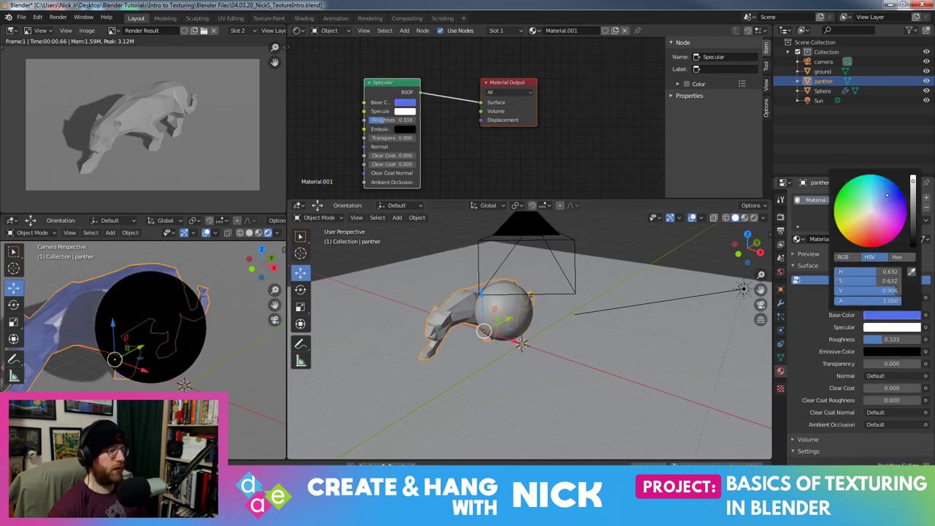
left_click(650, 349)
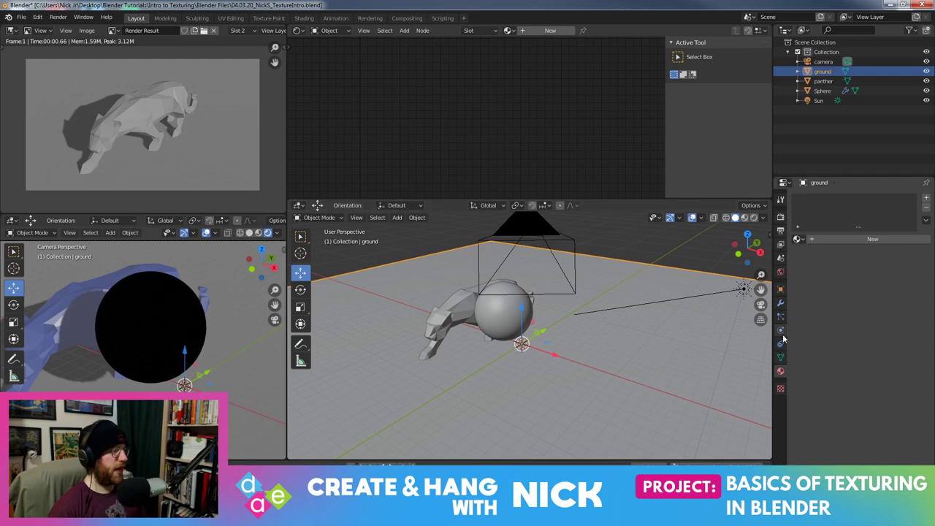
left_click(826, 242)
left_click(891, 298)
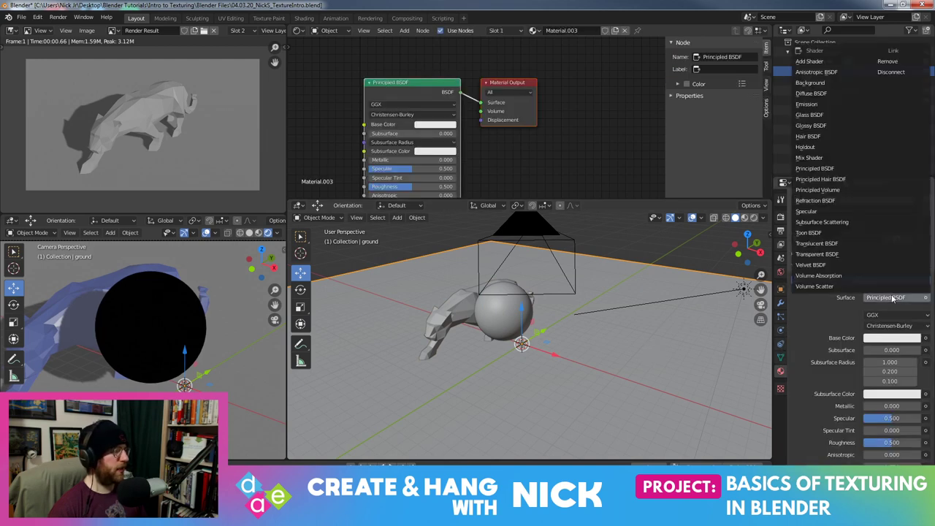
left_click(817, 93)
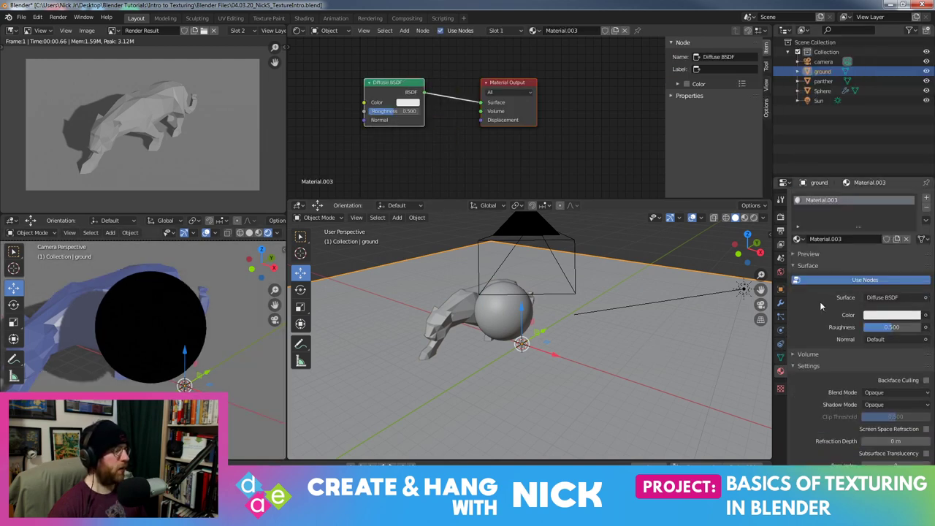
Orbit the left view to a flatter side angle and select the sphere
scroll(549, 338, "down", 3)
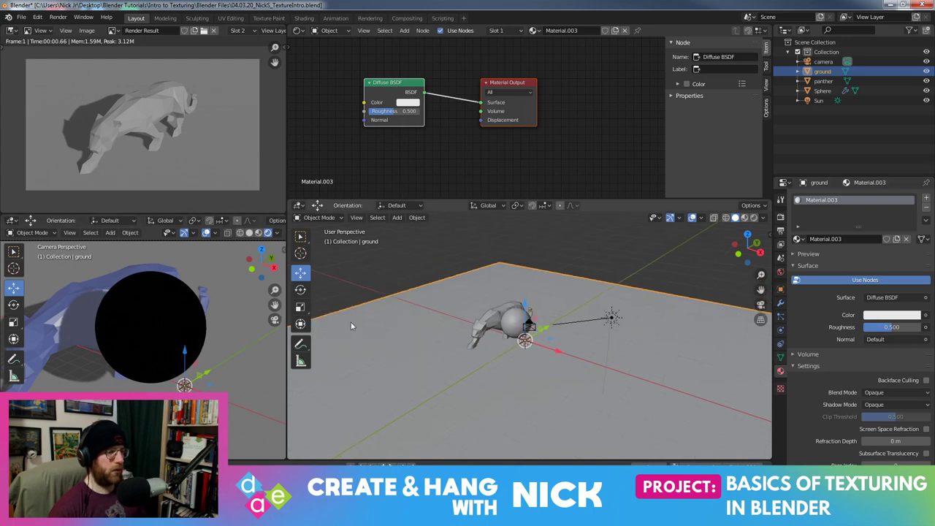
scroll(134, 326, "down", 3)
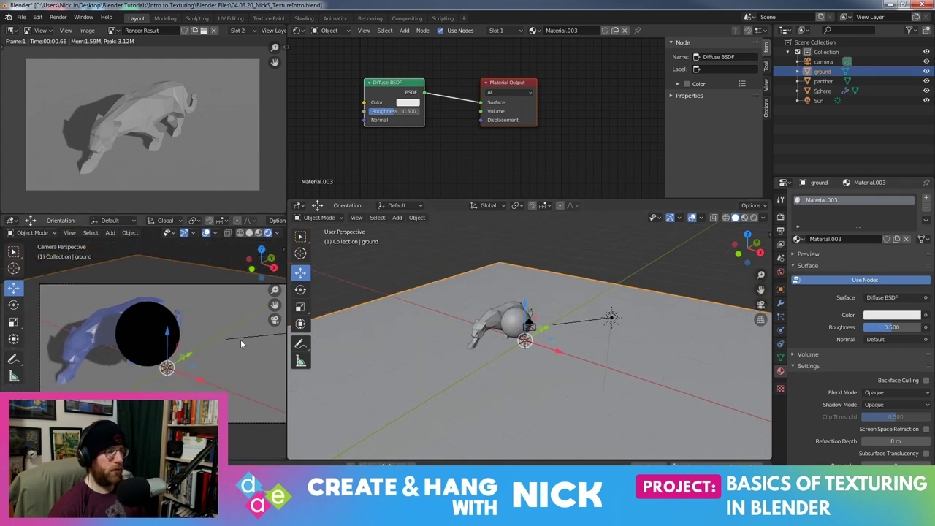
mouse_move(240, 339)
middle_mouse_down()
mouse_move(176, 320)
mouse_move(210, 326)
middle_mouse_up()
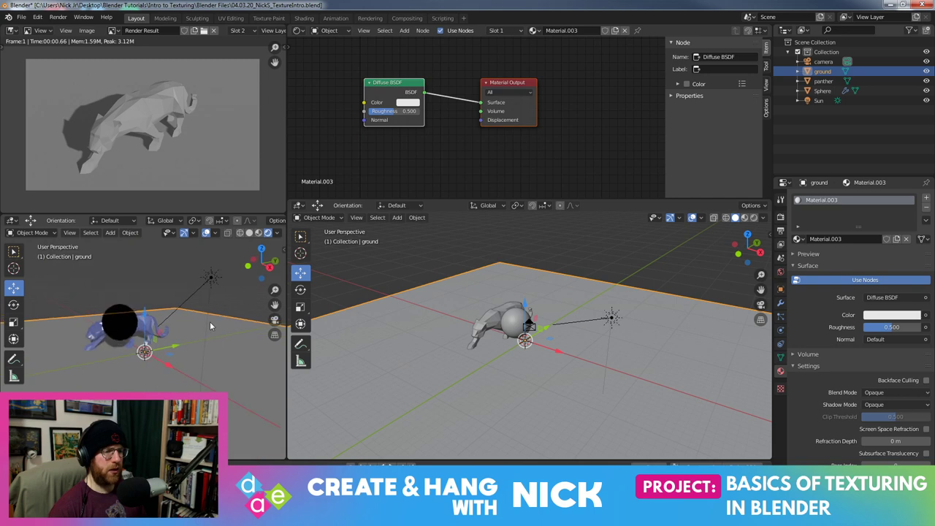
left_click(157, 289)
mouse_move(156, 289)
middle_mouse_down()
mouse_move(146, 259)
mouse_move(123, 270)
mouse_move(128, 291)
mouse_move(210, 304)
mouse_move(206, 325)
middle_mouse_up()
left_click(158, 322)
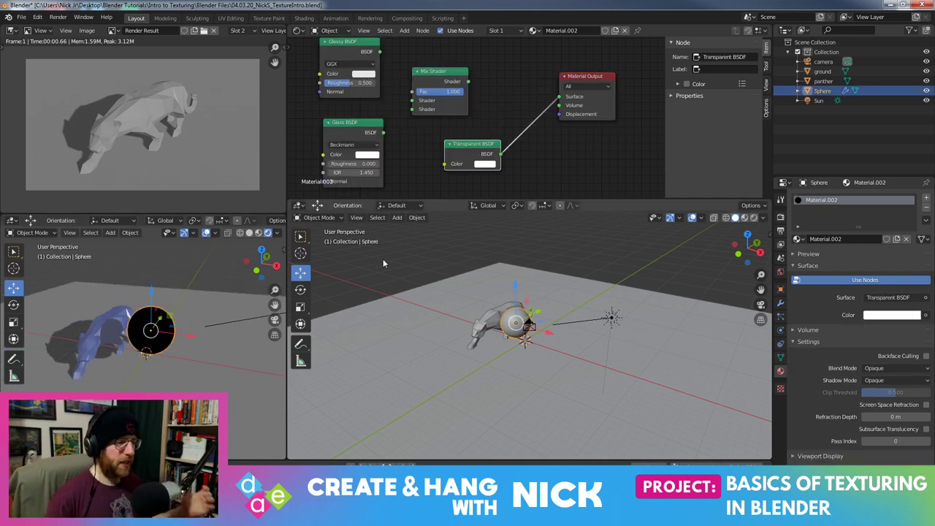
Delete the Mix Shader and Transparent BSDF nodes from the sphere's material
mouse_move(242, 307)
middle_mouse_down()
mouse_move(164, 293)
mouse_move(195, 291)
mouse_move(249, 335)
mouse_move(278, 310)
mouse_move(223, 323)
mouse_move(215, 279)
mouse_move(198, 291)
middle_mouse_up()
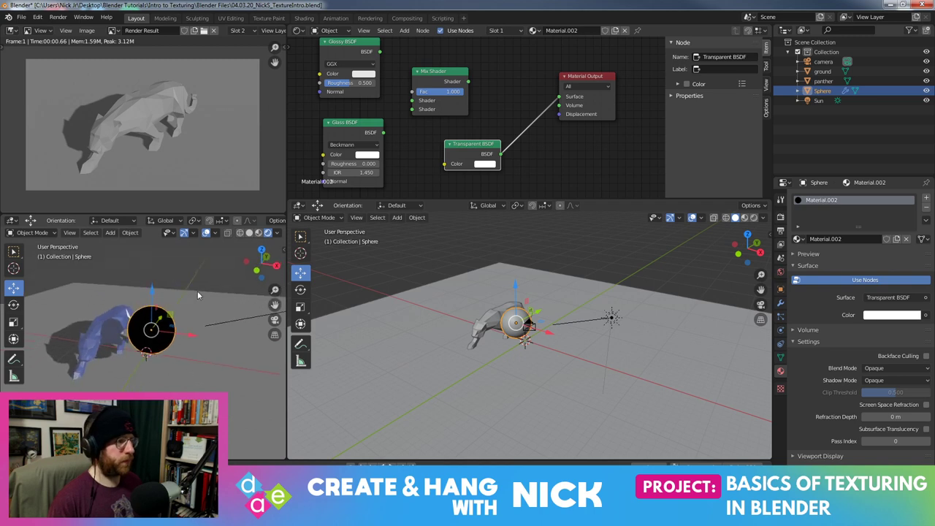
left_click_drag(580, 80, 589, 77)
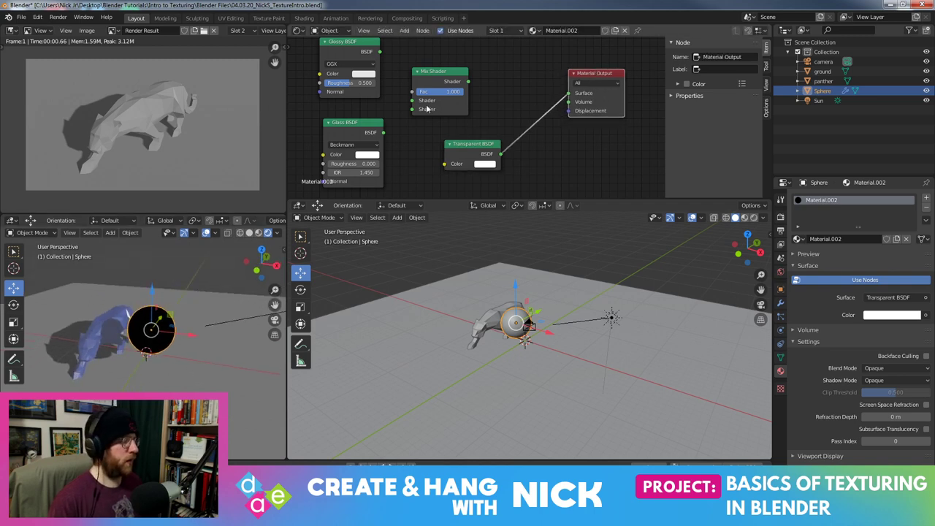
left_click_drag(473, 145, 465, 157)
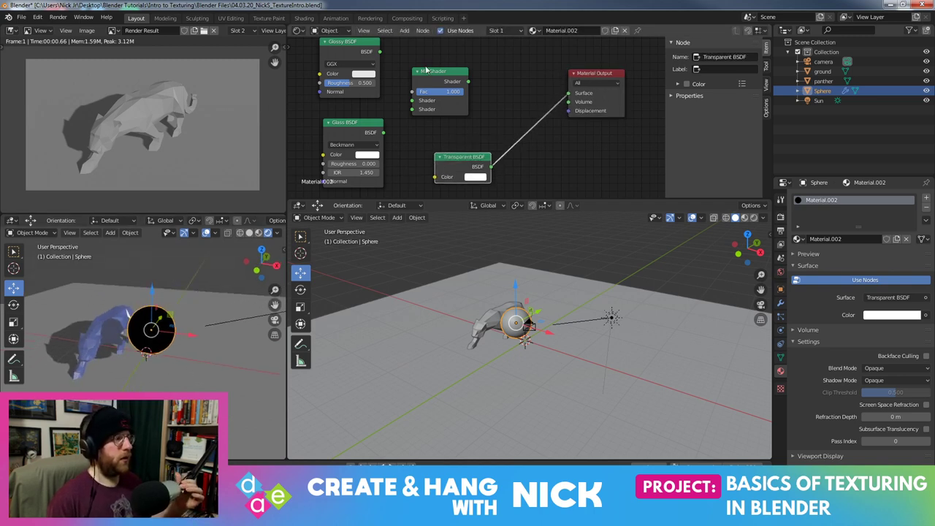
scroll(442, 77, "down", 1)
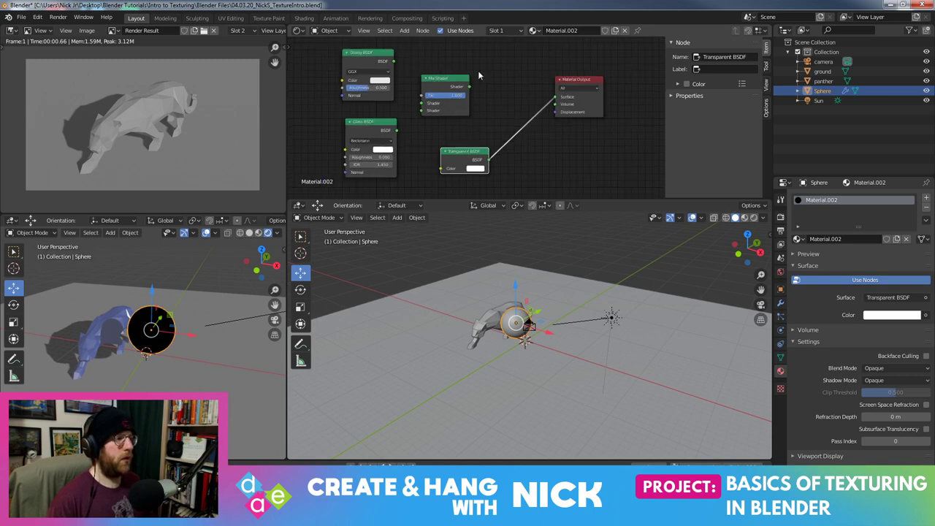
middle_click_drag(478, 70, 507, 73)
key("x")
left_click(479, 158)
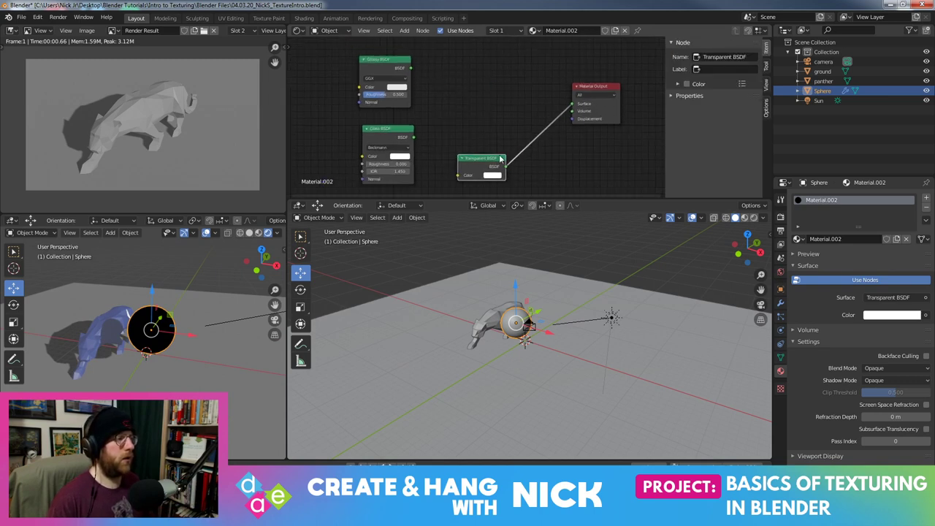
key("x")
Stack the Glossy BSDF above the Glass BSDF and bring up the shader add list
left_click_drag(387, 130, 364, 116)
left_click_drag(385, 66, 365, 60)
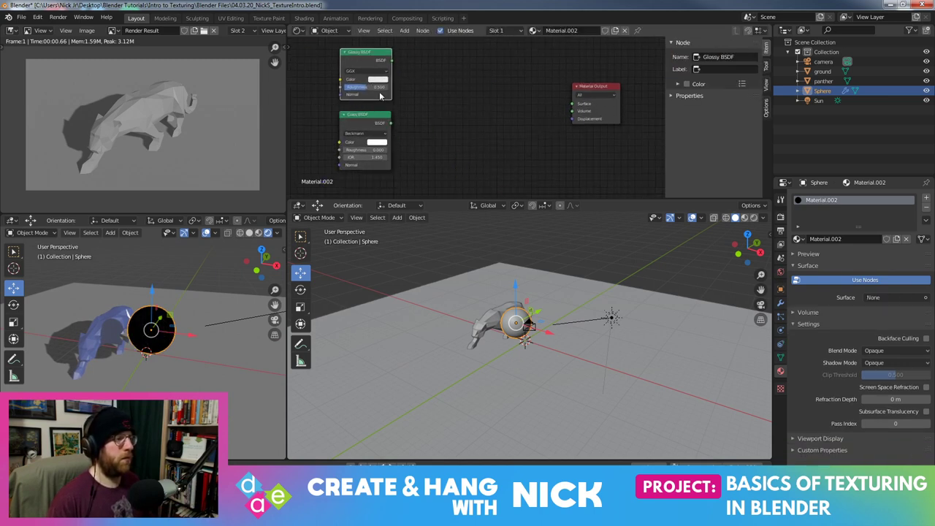
key("shift+a")
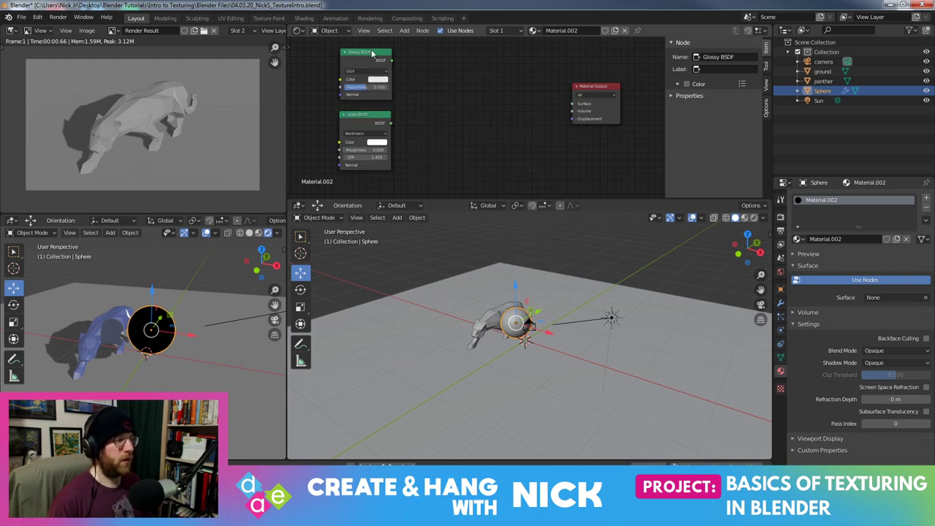
key("shift+a")
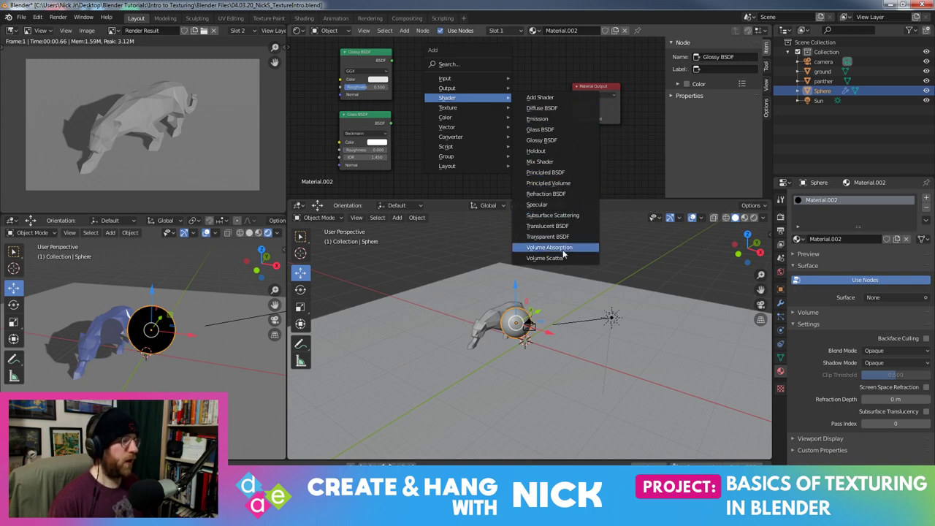
Add a Principled BSDF linked to the Material Output's Surface and arrange the nodes
left_click(547, 172)
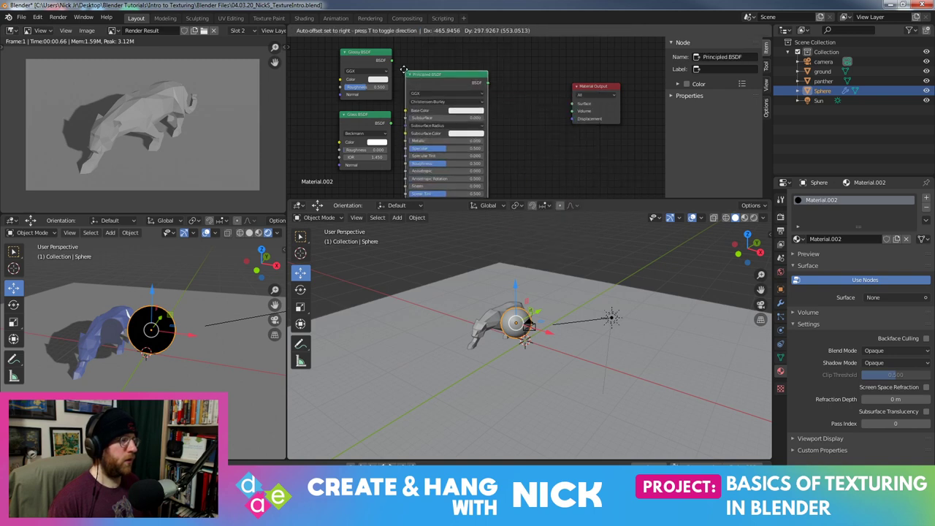
left_click(468, 74)
mouse_move(552, 90)
left_mouse_down()
mouse_move(573, 103)
mouse_move(606, 76)
left_mouse_up()
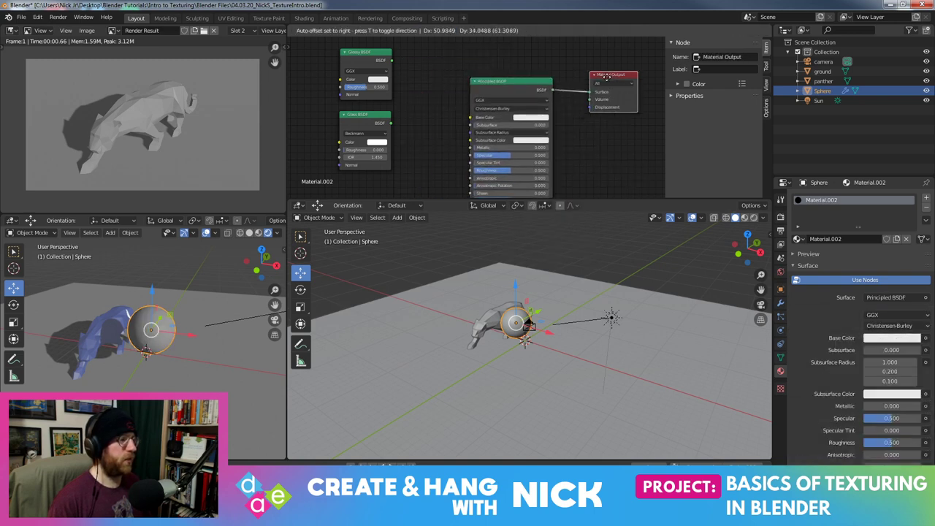
left_click_drag(519, 83, 520, 48)
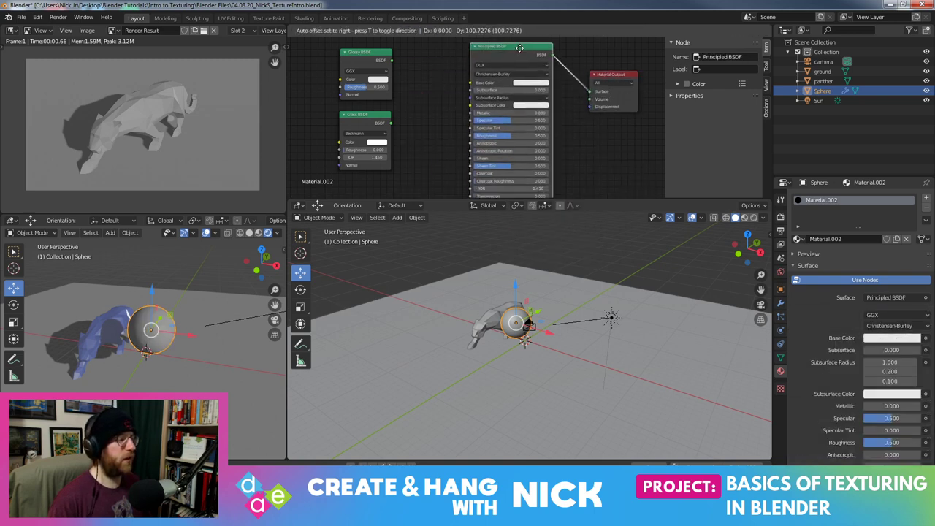
Set the Principled BSDF's Base Color to light green
scroll(851, 285, "down", 3)
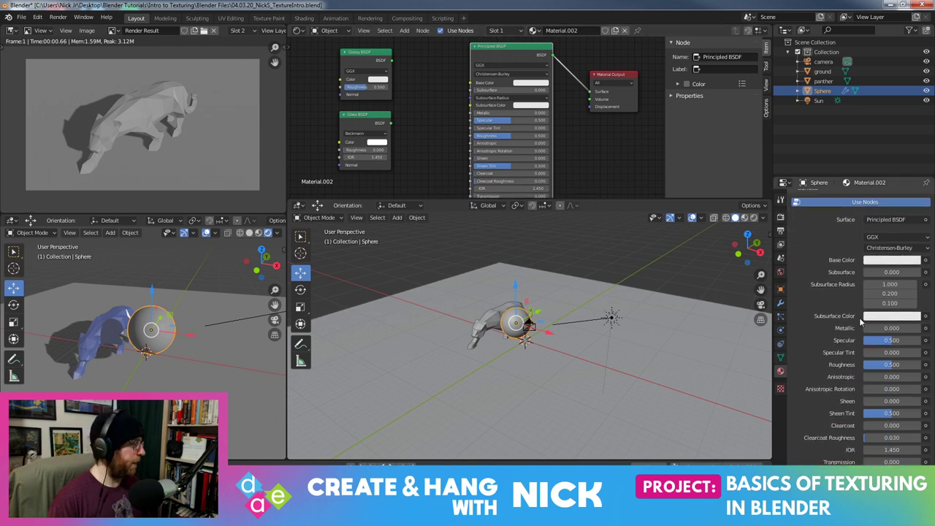
scroll(861, 321, "down", 2)
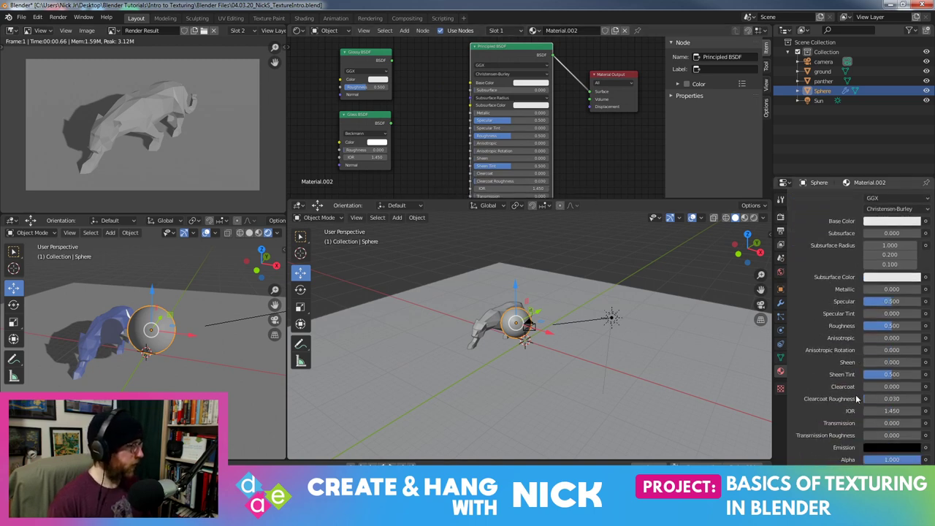
scroll(857, 398, "down", 1)
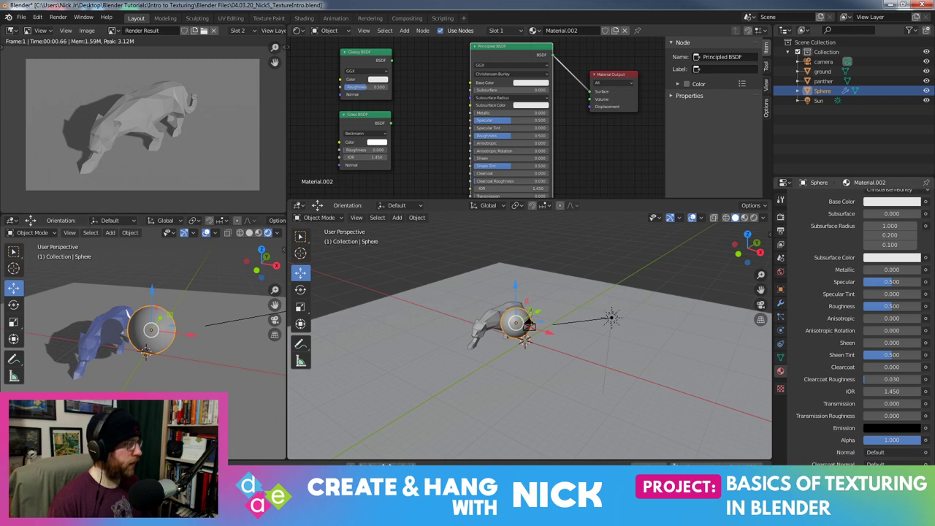
scroll(888, 314, "up", 3)
left_click(877, 261)
left_click(861, 148)
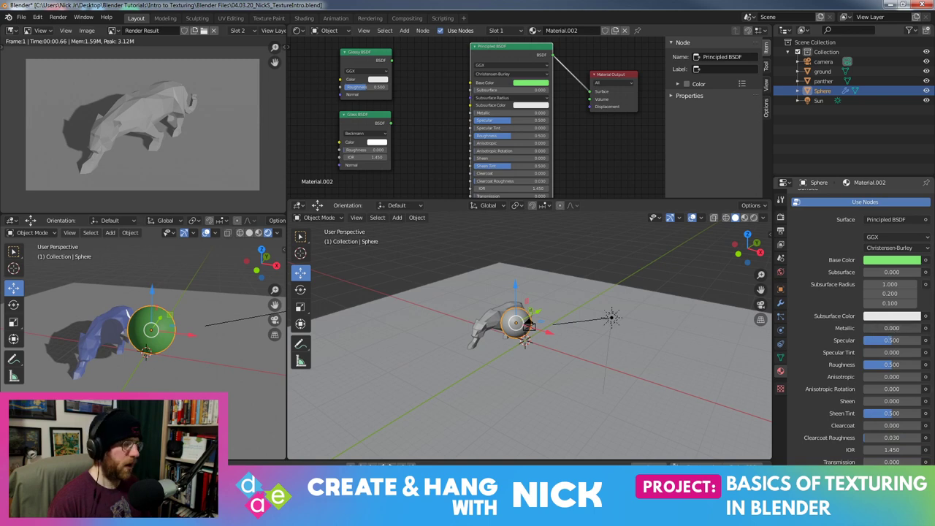
Set the Principled BSDF to Specular 0.567, Specular Tint 0.883 and Roughness 0.158
left_click_drag(891, 328, 870, 328)
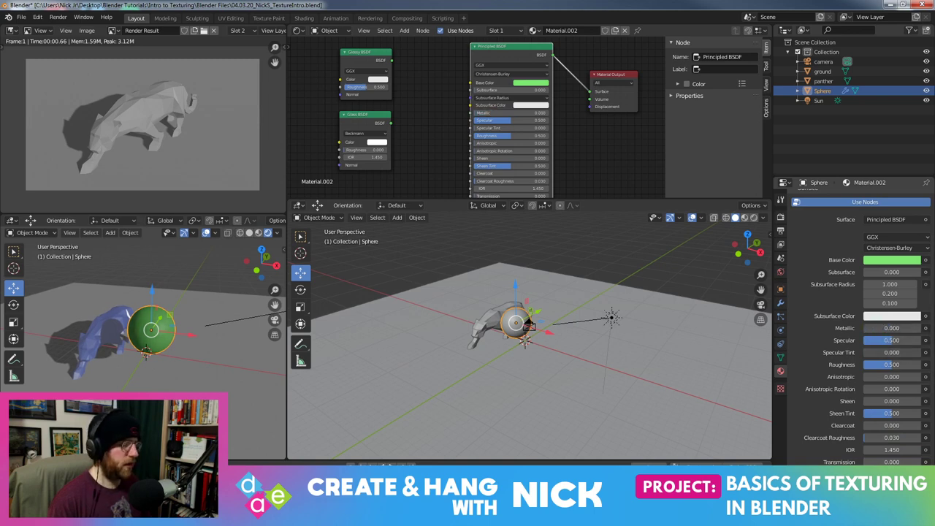
scroll(207, 369, "up", 8)
scroll(239, 378, "down", 4)
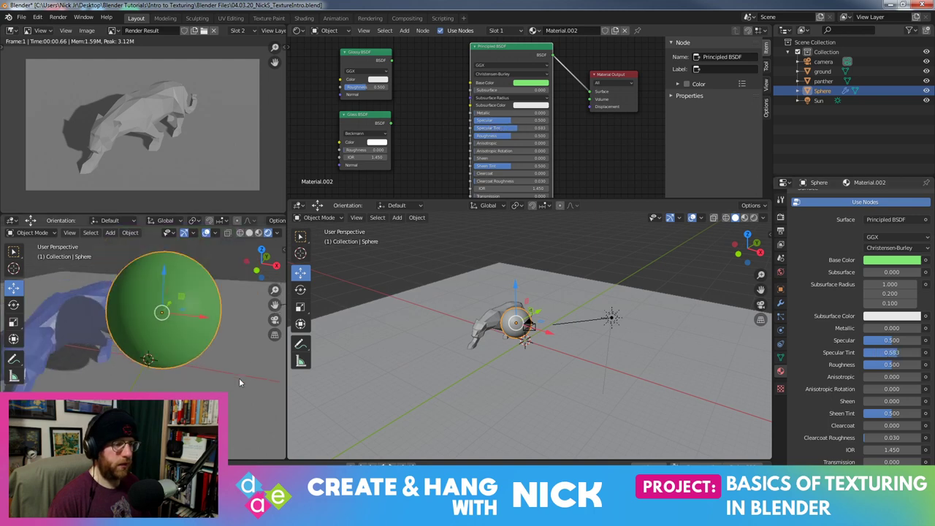
scroll(245, 369, "down", 2)
mouse_move(247, 364)
middle_mouse_down()
mouse_move(244, 350)
mouse_move(231, 351)
middle_mouse_up()
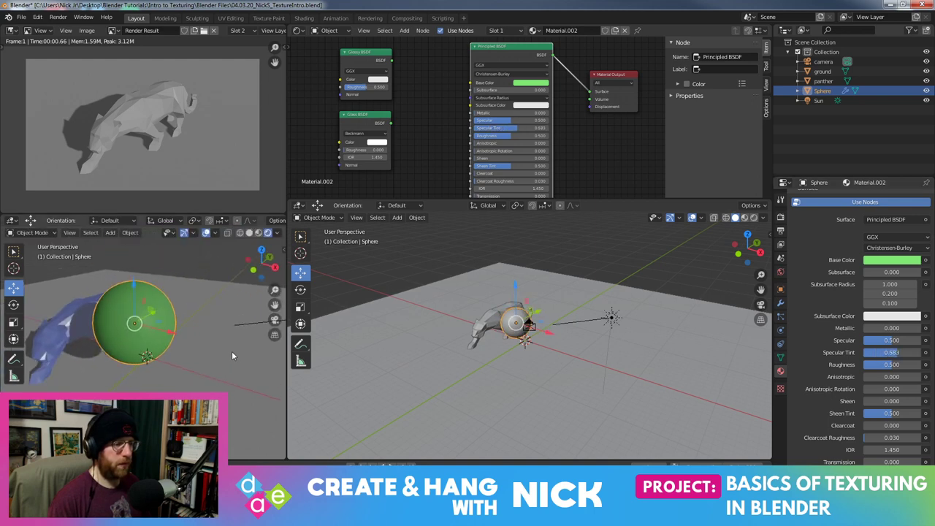
mouse_move(893, 342)
left_mouse_down()
mouse_move(876, 342)
mouse_move(884, 364)
mouse_move(871, 363)
mouse_move(922, 341)
mouse_move(889, 341)
mouse_move(922, 352)
mouse_move(892, 352)
mouse_move(922, 352)
left_mouse_up()
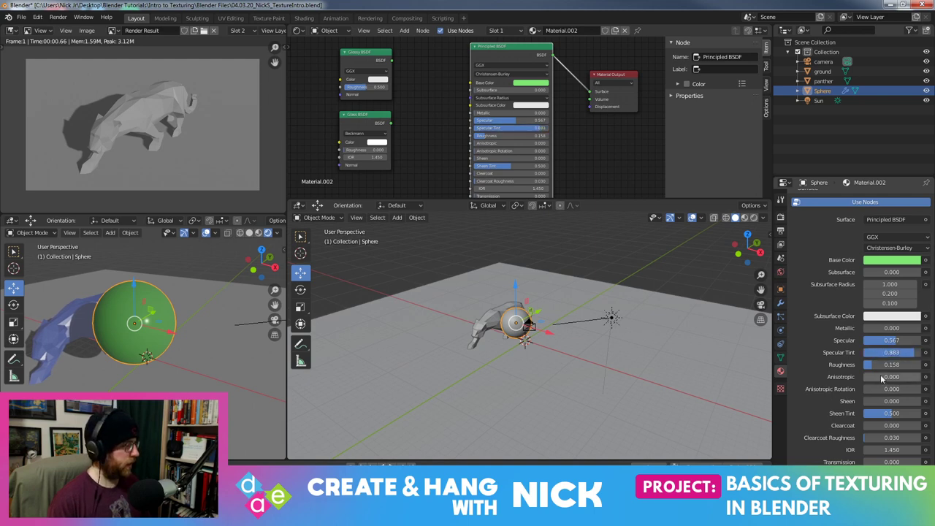
Zero Sheen Tint, then set Transmission 0.642, Transmission Roughness 0.225 and IOR 0.850
mouse_move(880, 401)
left_mouse_down()
mouse_move(901, 401)
mouse_move(869, 401)
mouse_move(866, 418)
left_mouse_up()
scroll(865, 419, "down", 2)
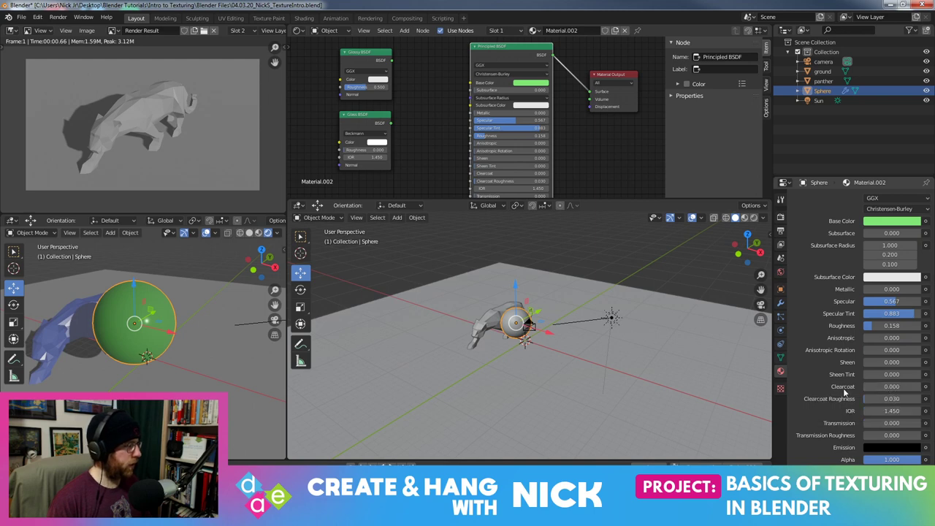
scroll(860, 428, "down", 1)
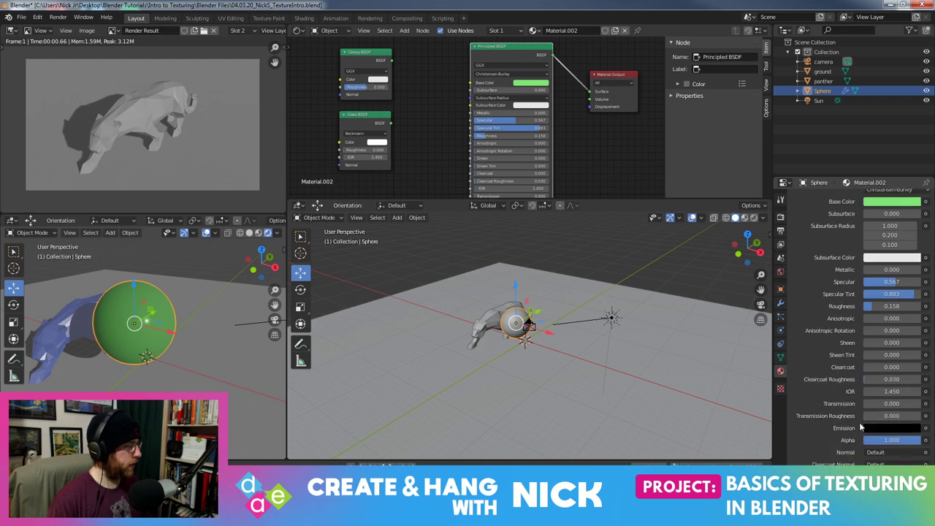
mouse_move(876, 403)
left_mouse_down()
mouse_move(922, 404)
mouse_move(896, 403)
mouse_move(908, 416)
left_mouse_up()
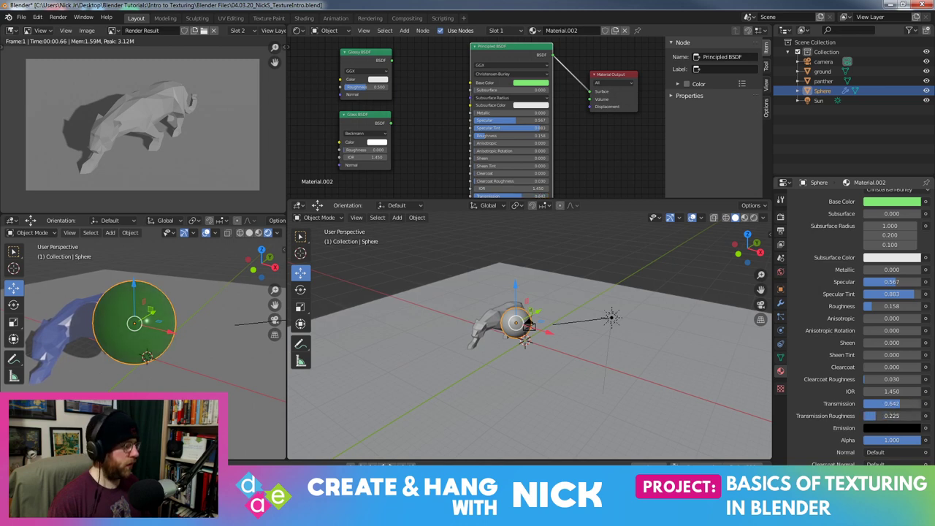
scroll(877, 420, "down", 2)
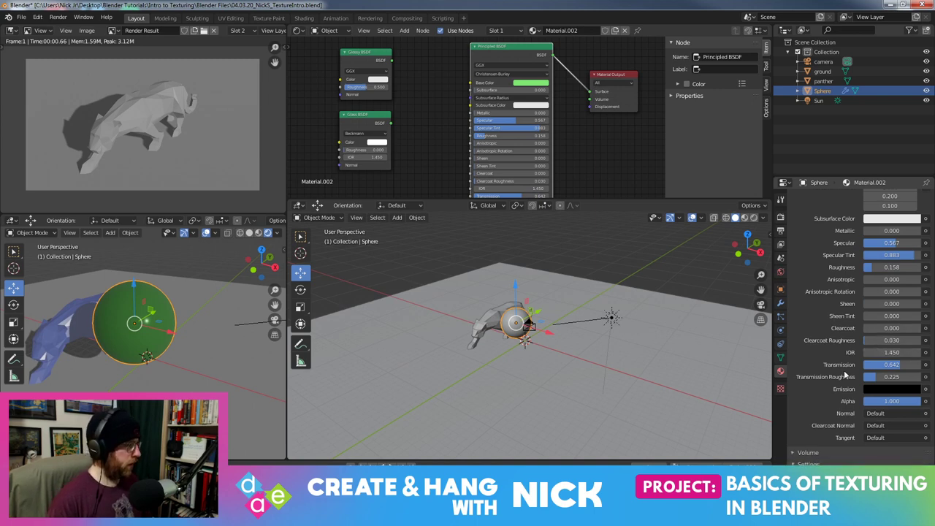
mouse_move(891, 352)
left_mouse_down()
mouse_move(920, 352)
mouse_move(866, 352)
mouse_move(876, 352)
left_mouse_up()
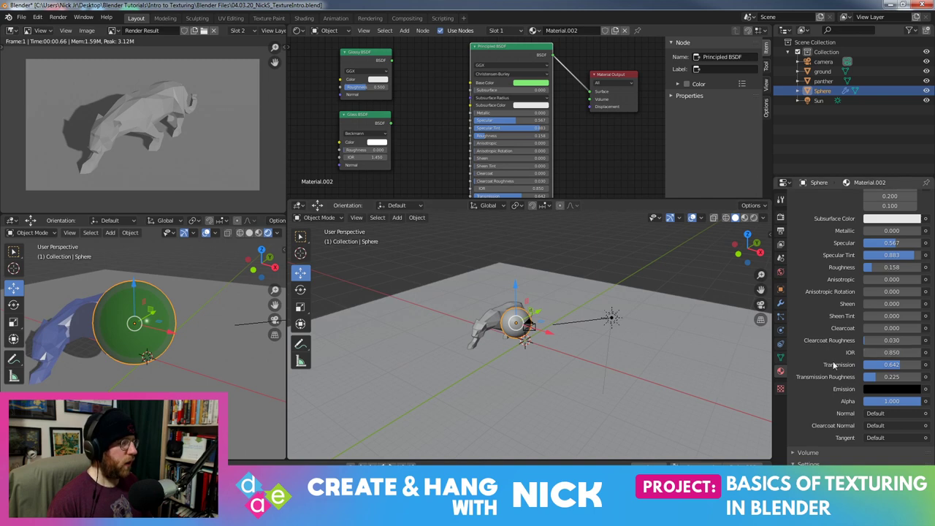
scroll(272, 303, "down", 3)
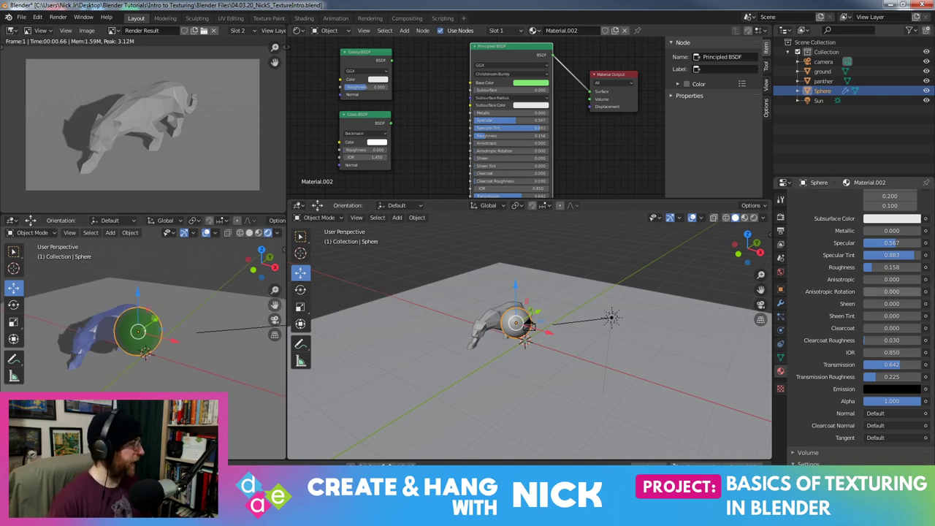
Raise the Principled BSDF's Specular to 0.575 and Clearcoat Roughness to 0.580
mouse_move(264, 369)
middle_mouse_down()
mouse_move(194, 355)
mouse_move(224, 358)
middle_mouse_up()
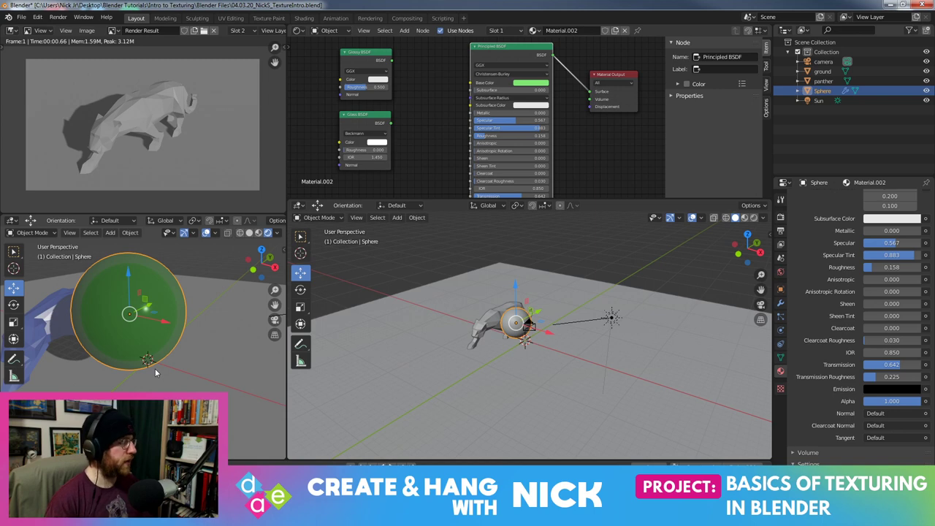
scroll(160, 366, "down", 3)
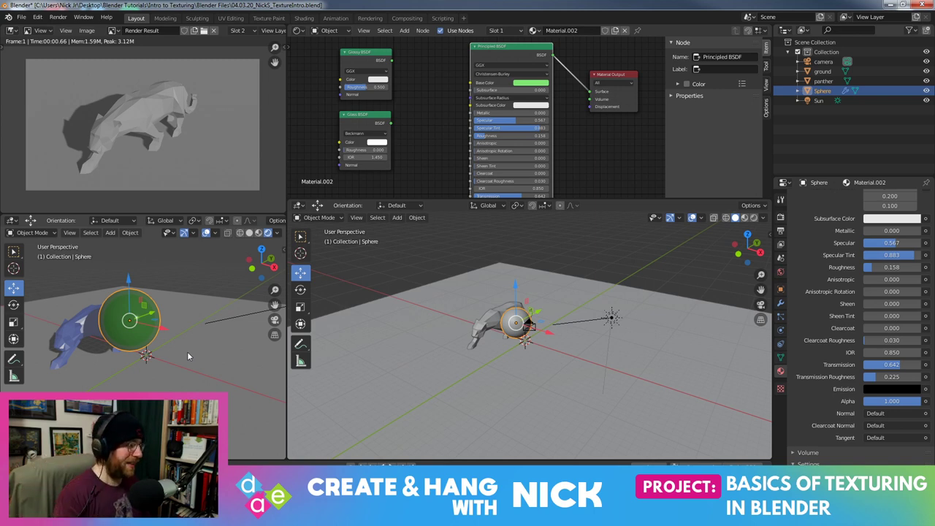
middle_click_drag(161, 272, 241, 288)
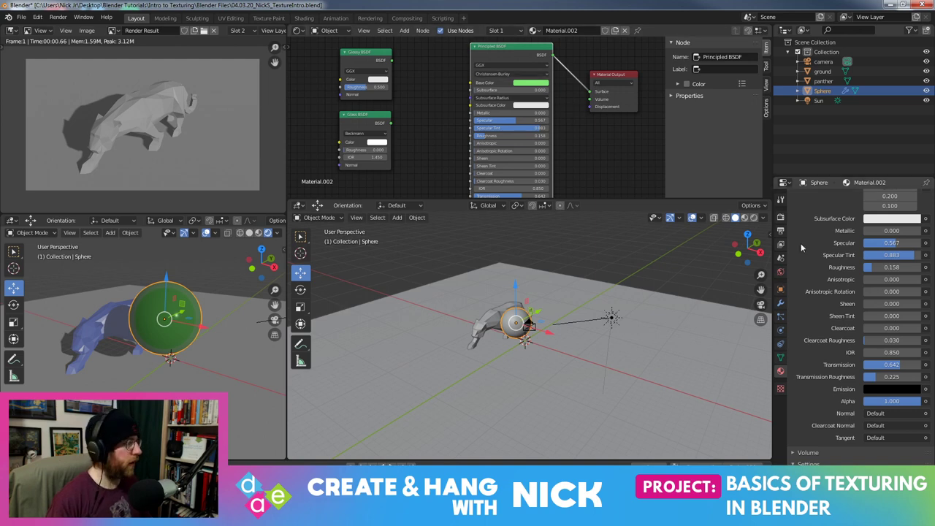
scroll(840, 292, "up", 2)
scroll(844, 296, "up", 1)
scroll(845, 298, "up", 3)
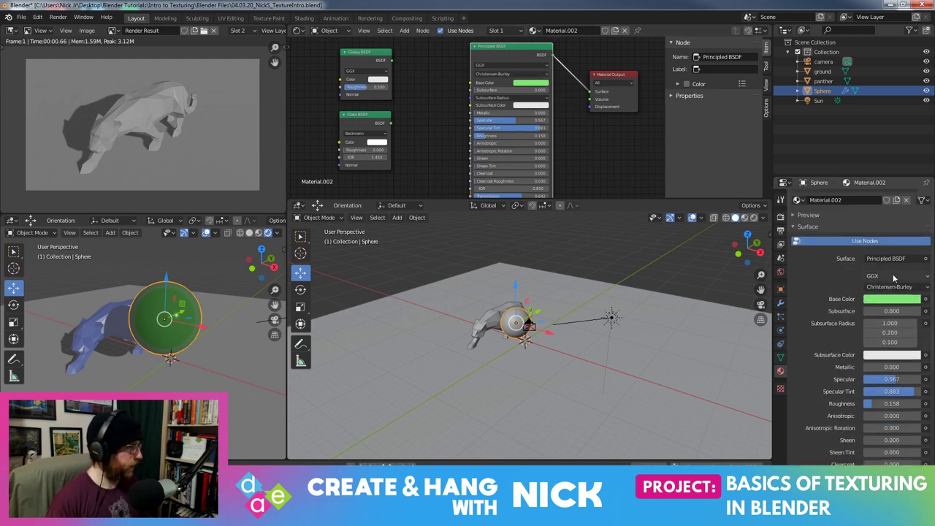
scroll(847, 306, "down", 1)
scroll(851, 322, "down", 2)
scroll(858, 343, "down", 2)
scroll(861, 336, "up", 2)
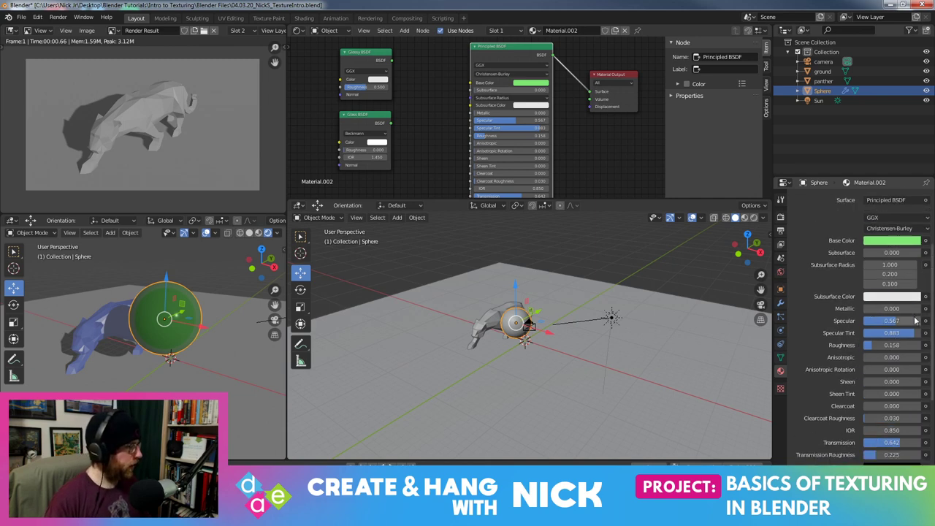
left_click_drag(869, 320, 897, 321)
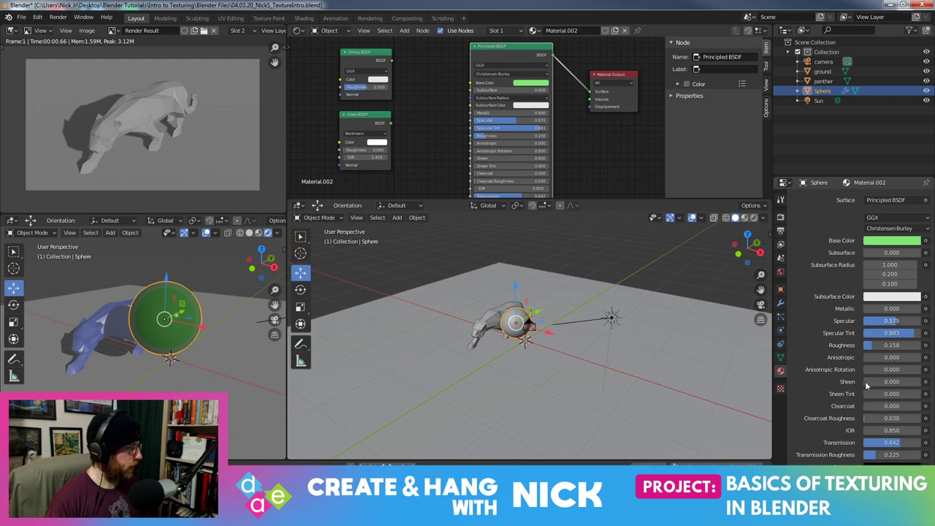
left_click_drag(882, 417, 910, 418)
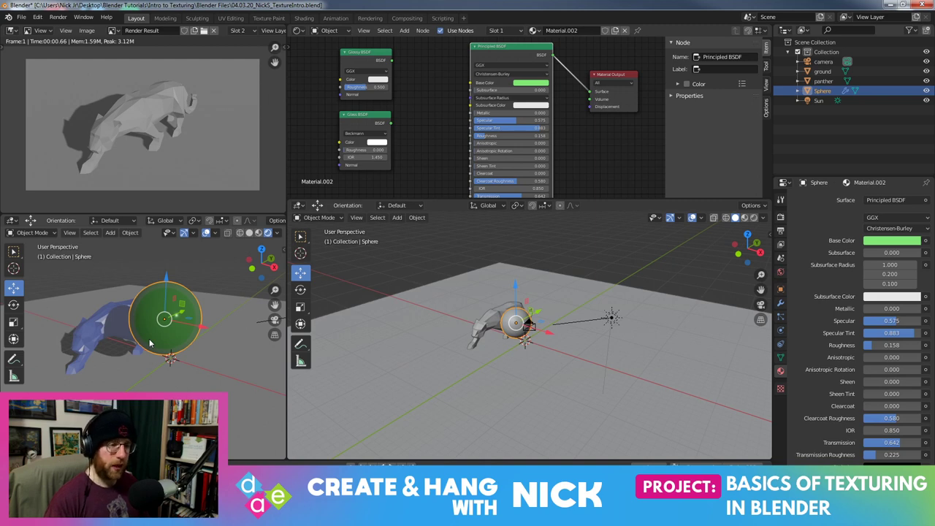
Switch the scene's render engine to Cycles
left_click(781, 216)
left_click(897, 198)
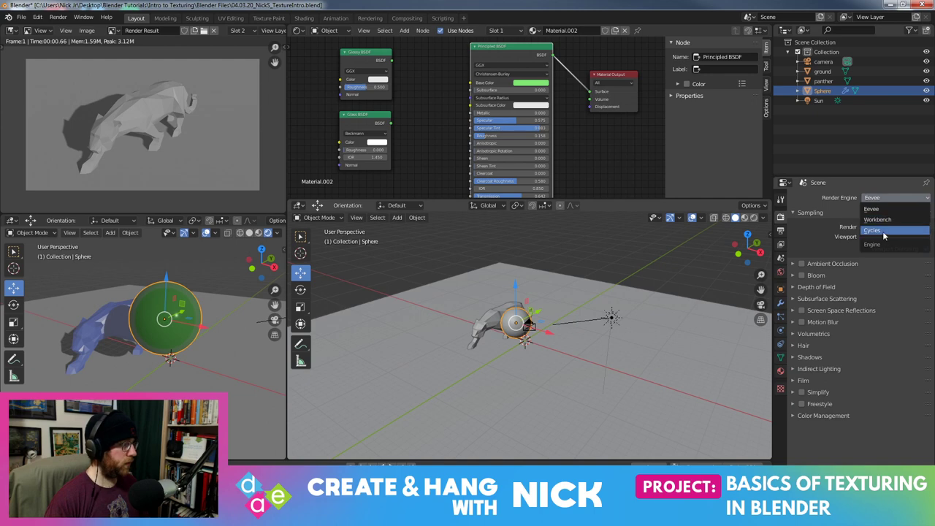
left_click(883, 231)
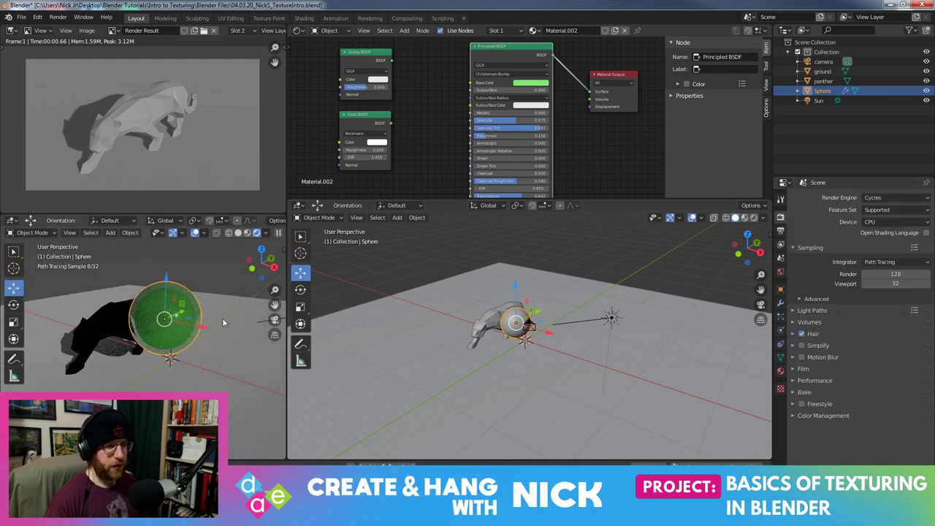
middle_click_drag(222, 318, 209, 319)
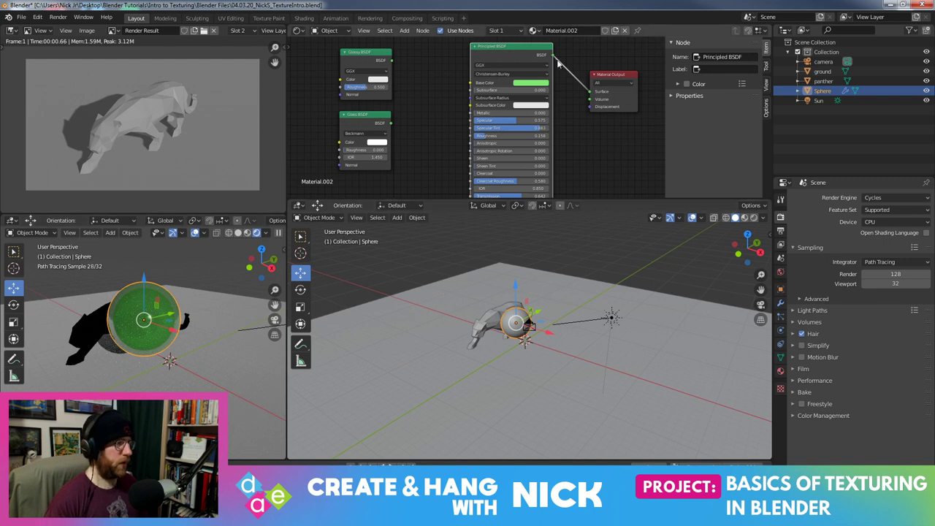
Delete the Principled BSDF and wire the Glass BSDF into the Material Output's Surface
key("x")
left_click_drag(347, 129, 590, 91)
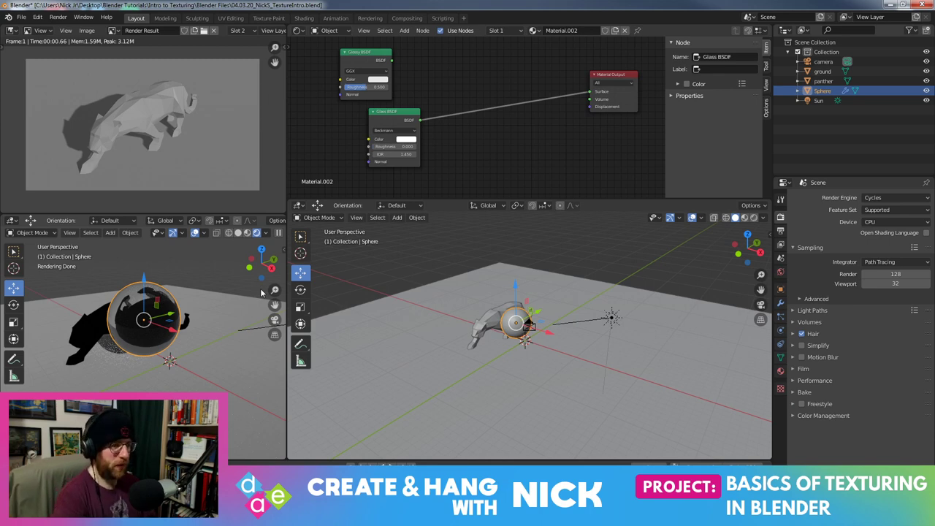
mouse_move(214, 239)
middle_mouse_down()
mouse_move(227, 270)
mouse_move(175, 266)
mouse_move(210, 278)
middle_mouse_up()
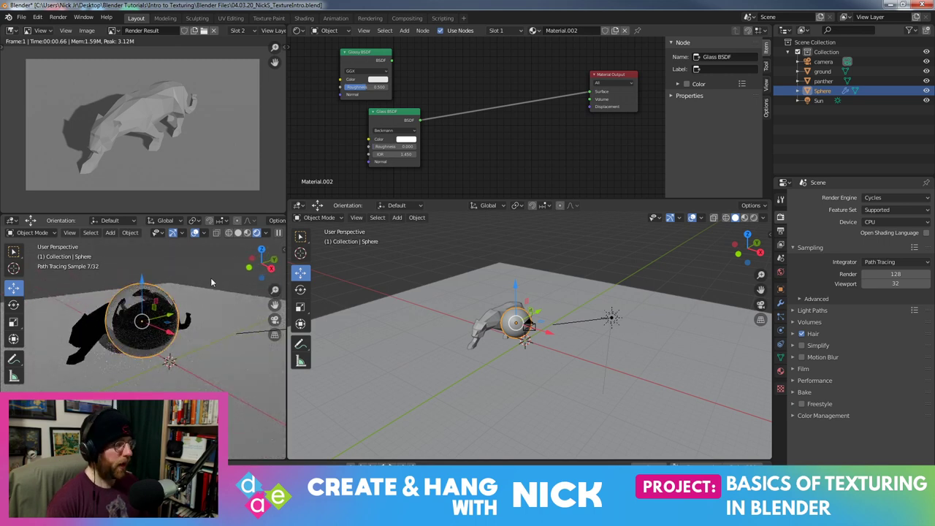
Delete the unlinked Glossy BSDF node and tidy the Glass BSDF and Material Output layout
left_click_drag(616, 80, 585, 88)
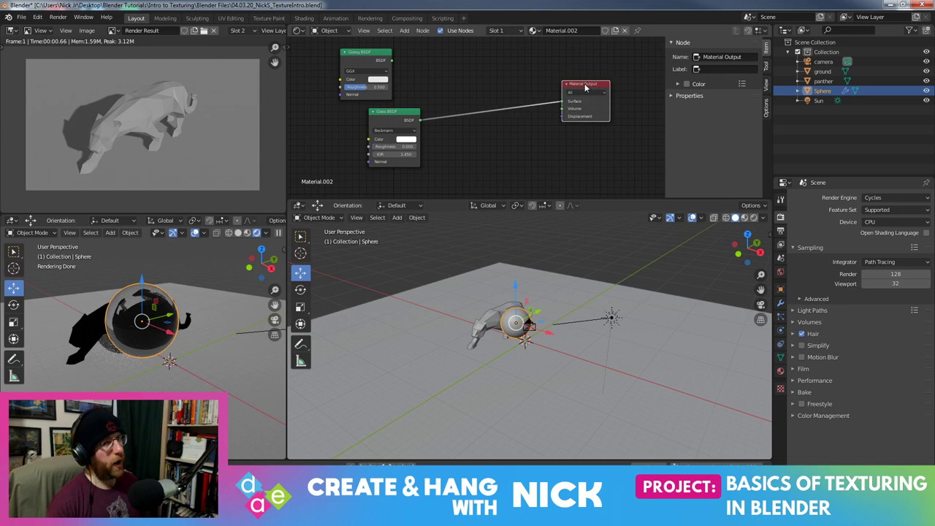
left_click_drag(365, 64, 396, 62)
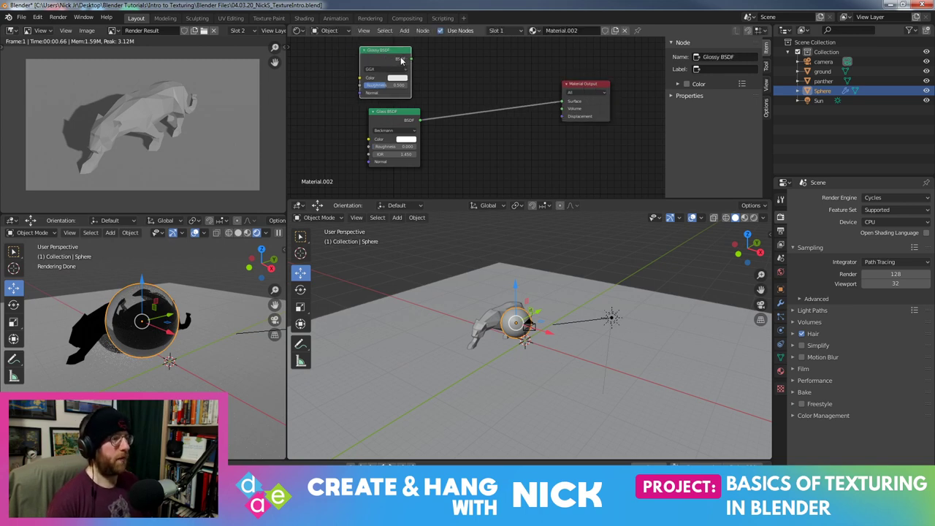
key("Delete")
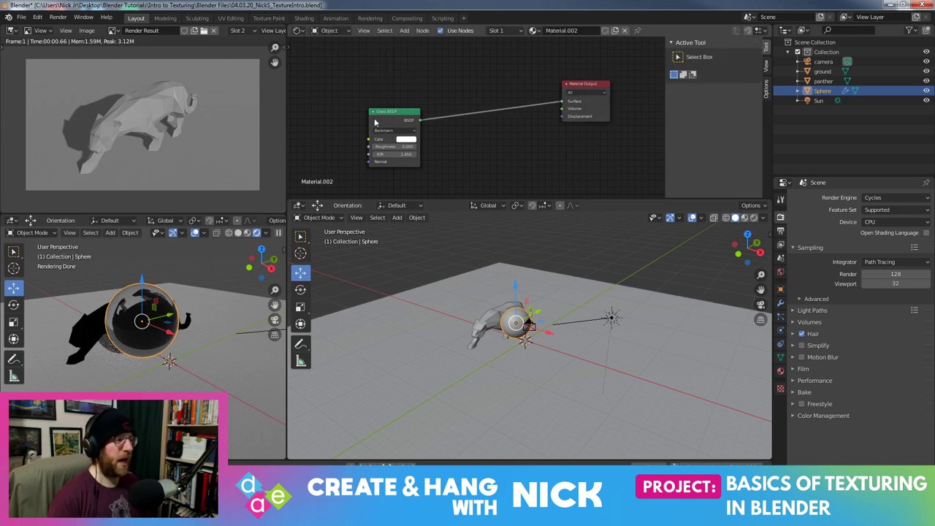
left_click_drag(375, 123, 418, 124)
middle_click_drag(559, 142, 541, 122)
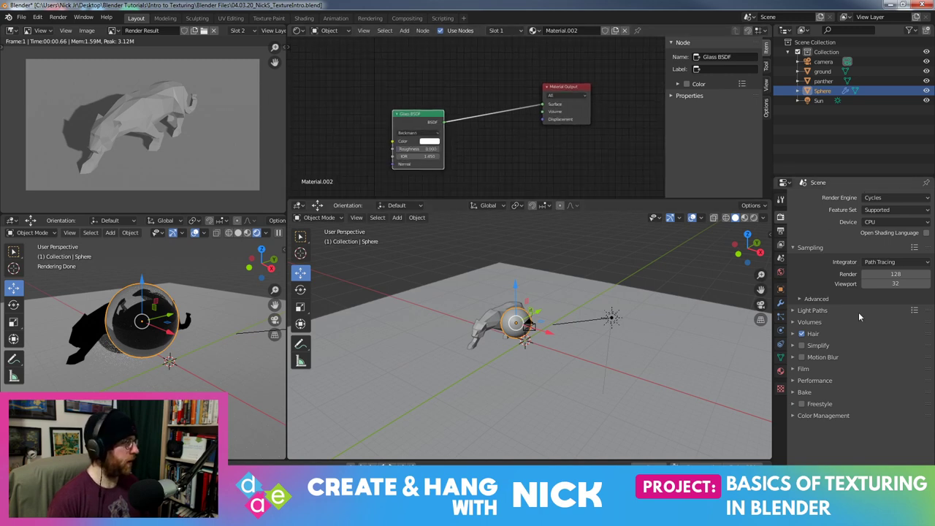
scroll(496, 329, "up", 2)
scroll(500, 336, "up", 3)
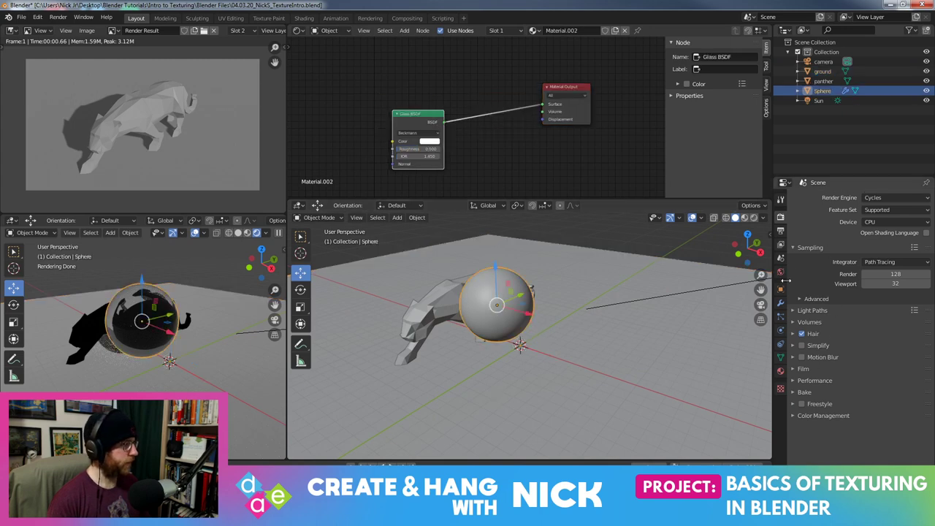
Try Velvet BSDF on the sphere's surface, then settle on Glossy BSDF (GGX, Roughness 0.500)
left_click(780, 372)
left_click(845, 269)
left_click(886, 271)
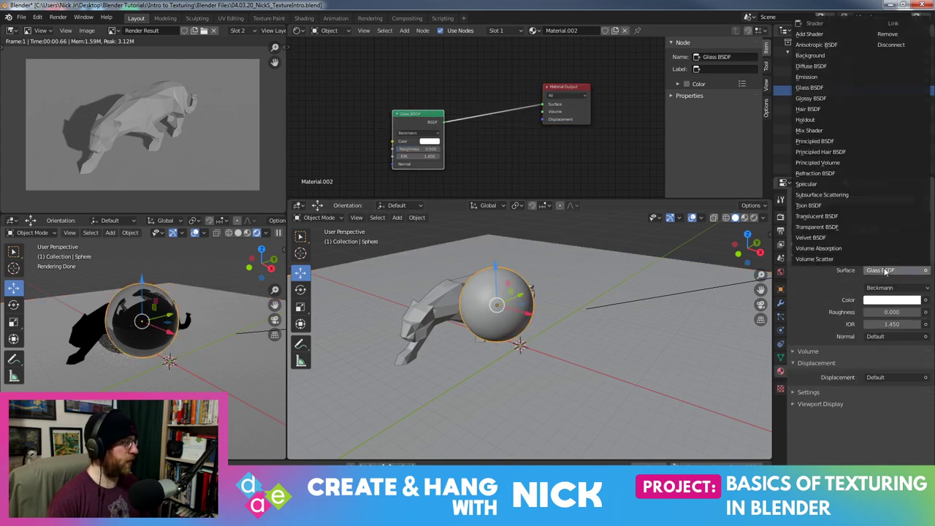
left_click(813, 237)
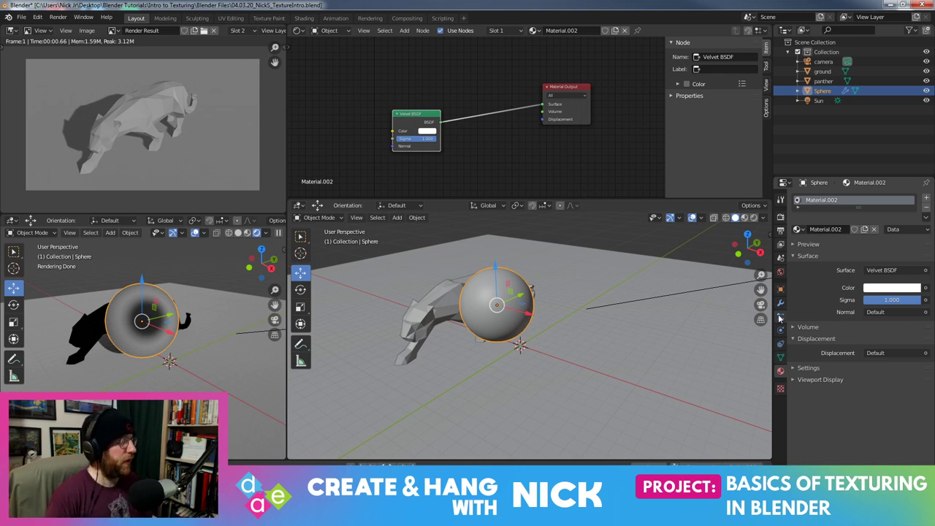
left_click(905, 271)
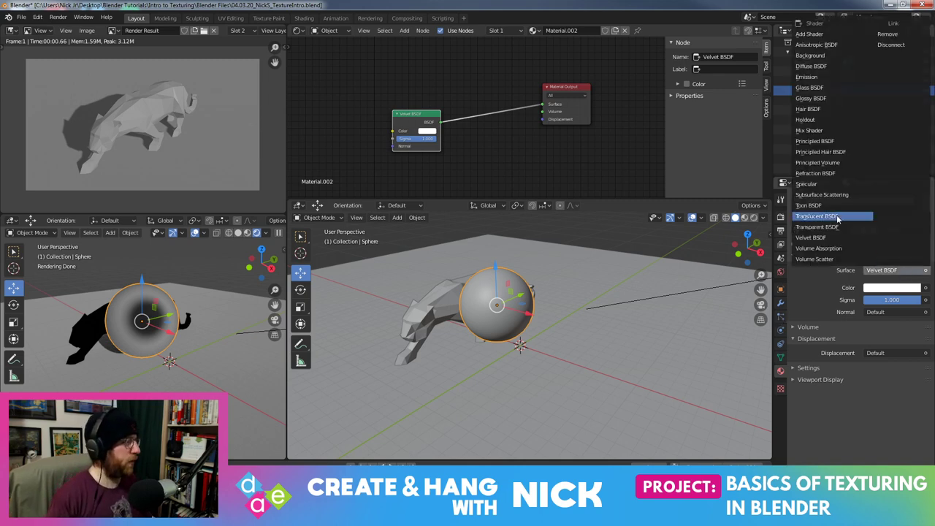
left_click(818, 98)
Adjust the glossy roughness between 0.167 and 0.575, then revert the surface to Glass BSDF
middle_click_drag(210, 375, 221, 359)
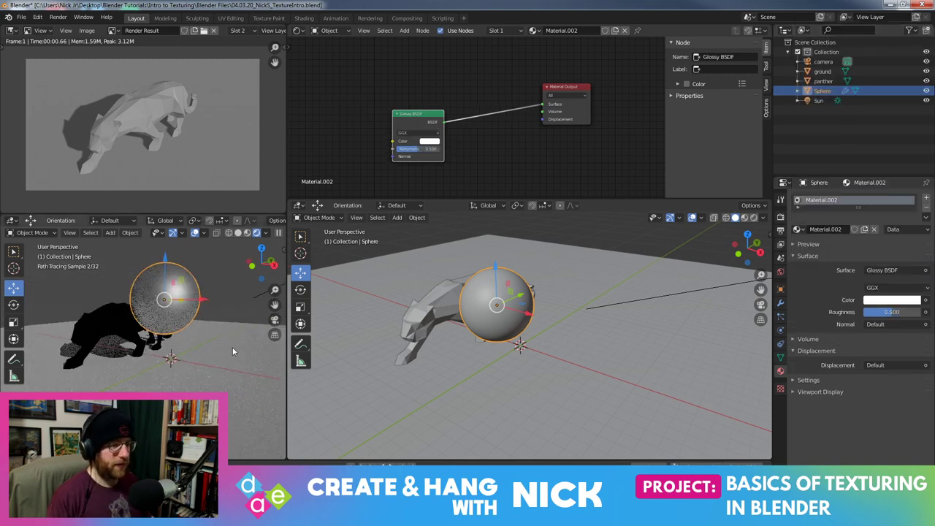
left_click_drag(891, 312, 872, 312)
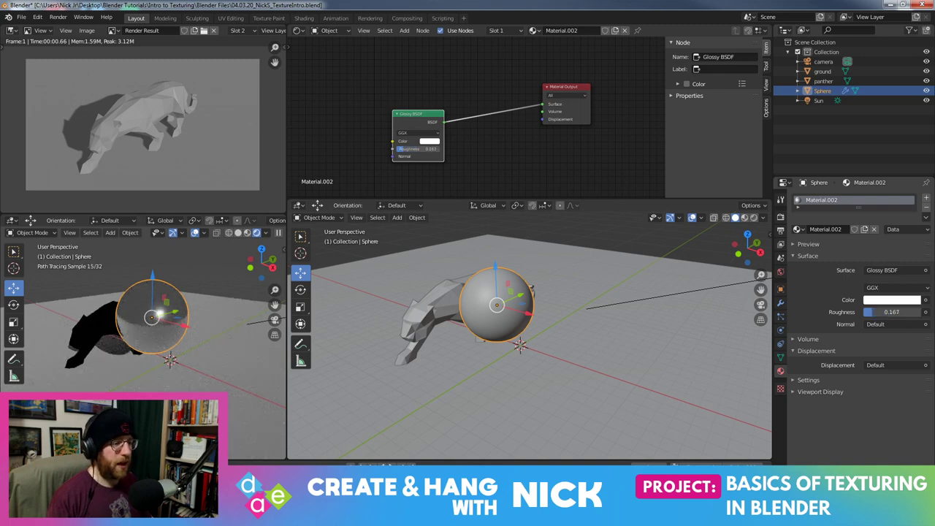
mouse_move(872, 312)
left_mouse_down()
mouse_move(899, 312)
mouse_move(884, 311)
left_mouse_up()
left_click(891, 270)
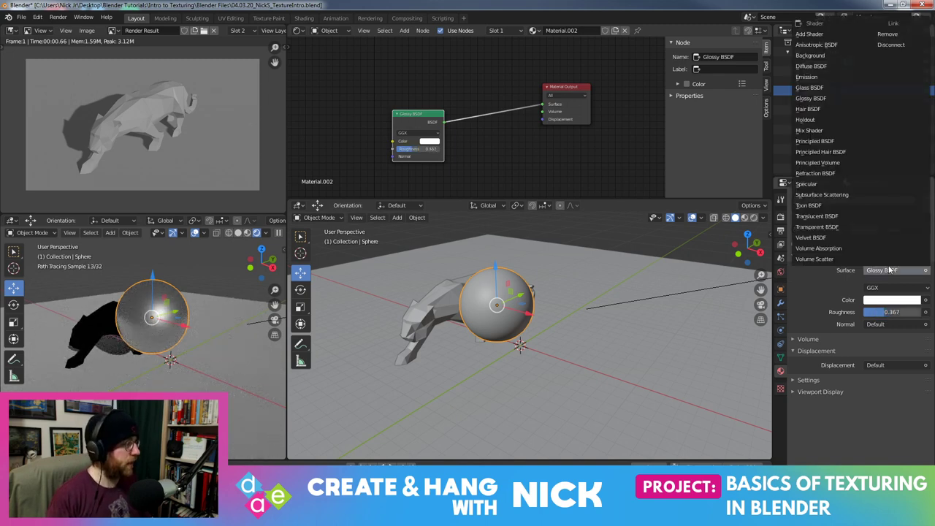
left_click(823, 88)
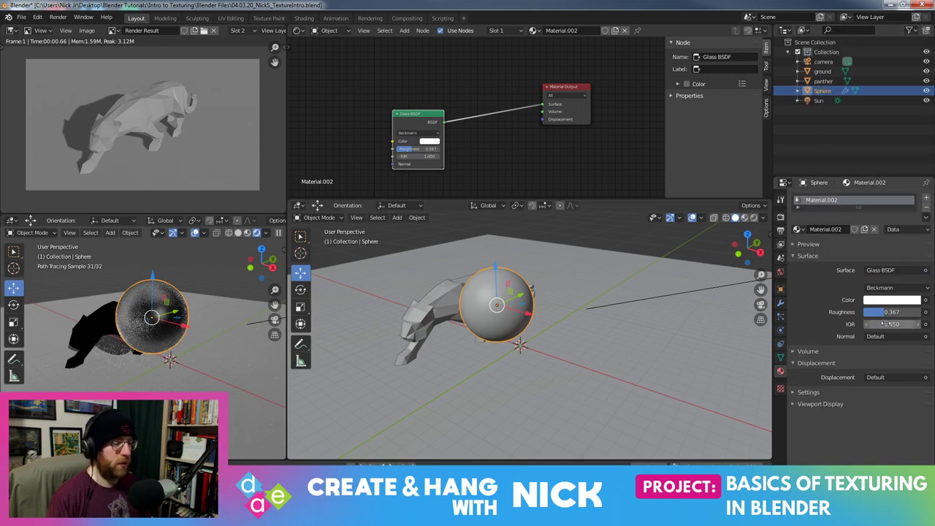
Set the glass to Roughness 0.000 and IOR 1.050, then start and cancel a sphere move
mouse_move(886, 323)
left_mouse_down()
mouse_move(910, 323)
mouse_move(881, 323)
left_mouse_up()
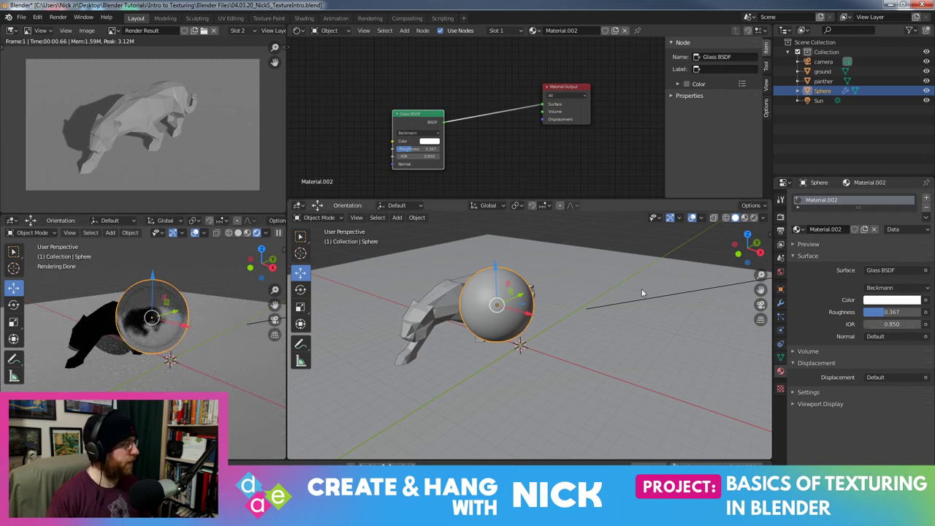
mouse_move(892, 323)
left_mouse_down()
mouse_move(866, 324)
mouse_move(910, 324)
mouse_move(899, 312)
mouse_move(862, 319)
left_mouse_up()
scroll(147, 384, "up", 3)
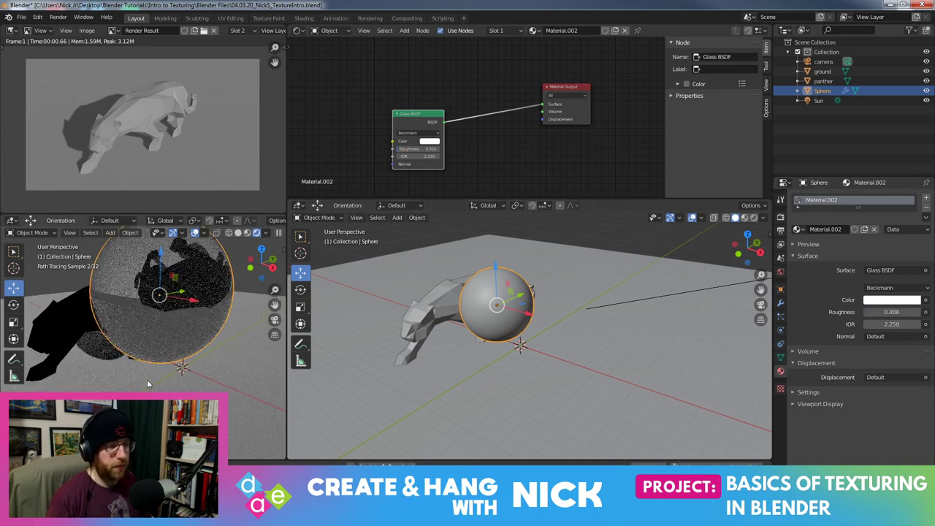
scroll(147, 384, "down", 2)
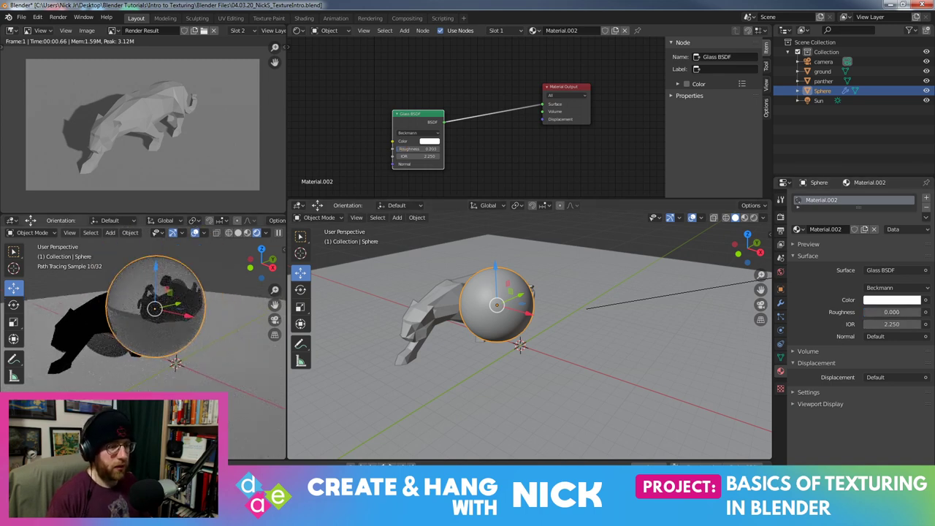
middle_click_drag(148, 384, 261, 400)
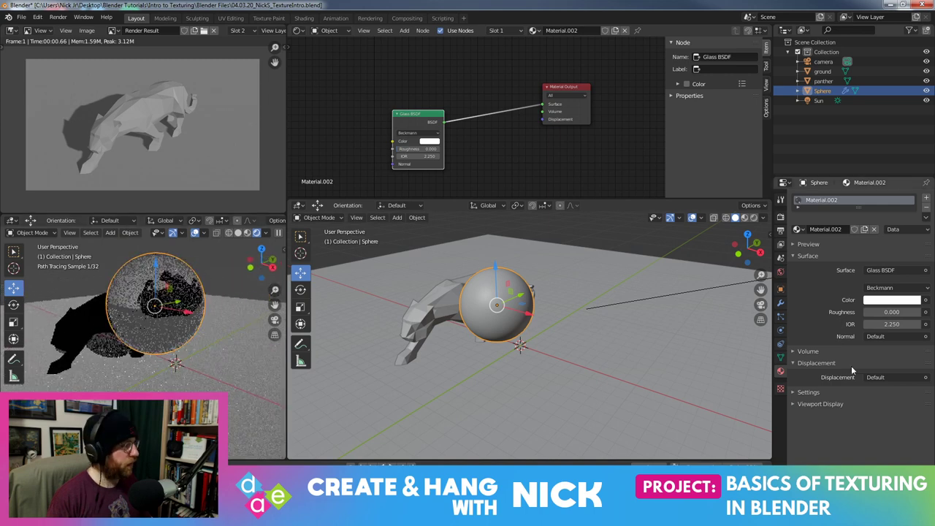
mouse_move(891, 324)
left_mouse_down()
mouse_move(869, 323)
mouse_move(921, 324)
mouse_move(902, 324)
left_mouse_up()
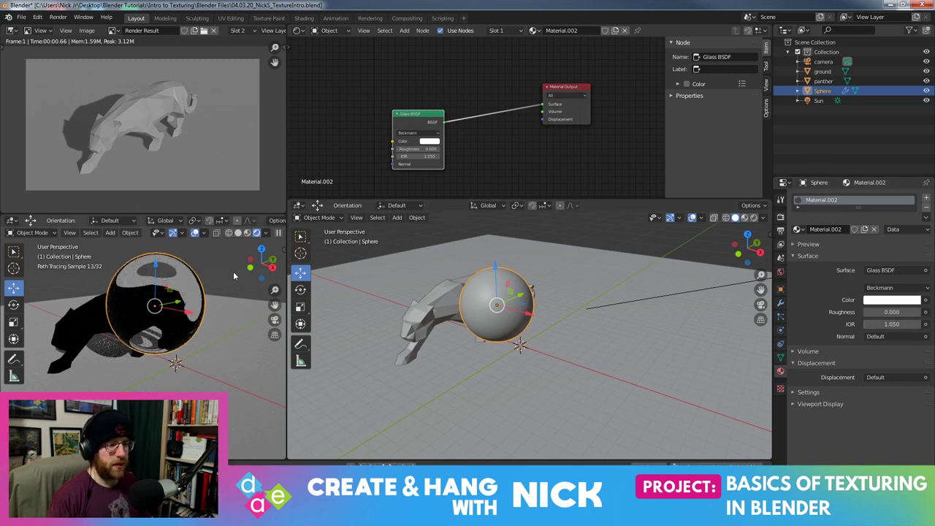
key("g")
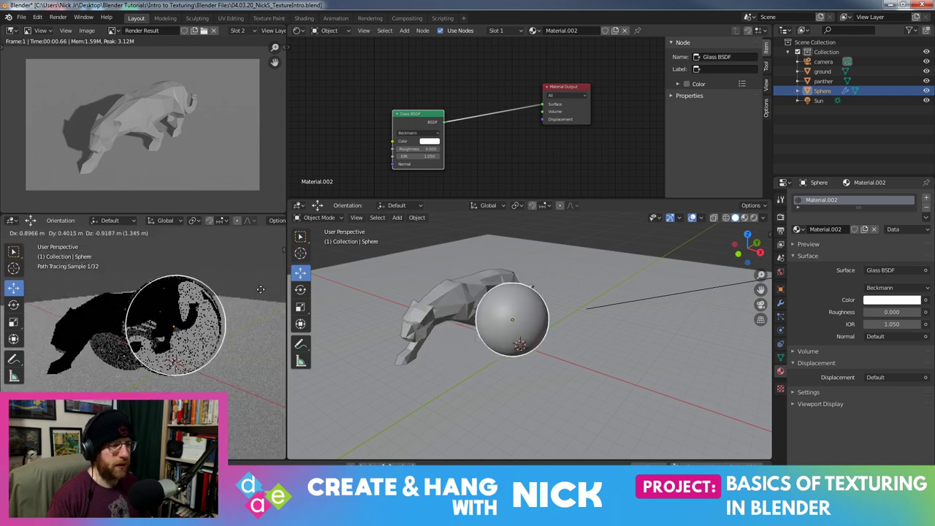
key("Escape")
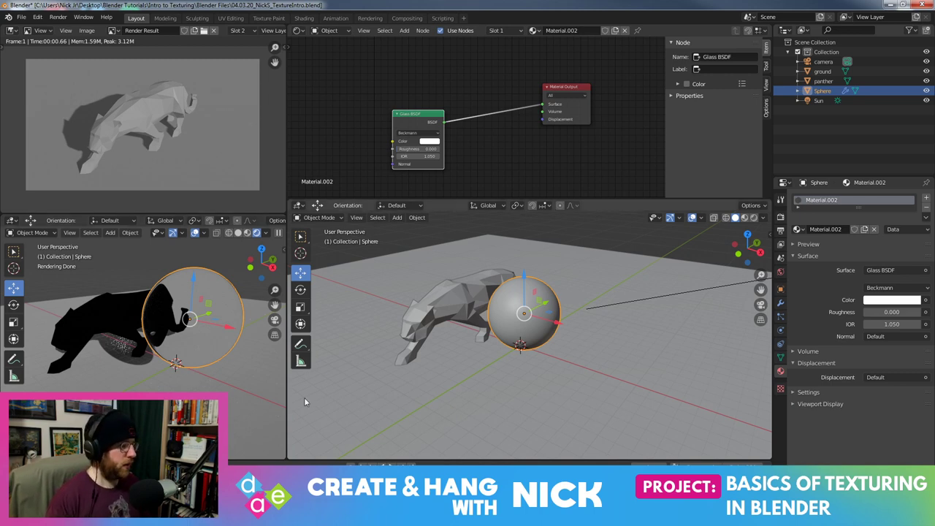
Cycle the sphere's surface through Translucent and Diffuse BSDF, ending on Anisotropic BSDF
left_click(895, 271)
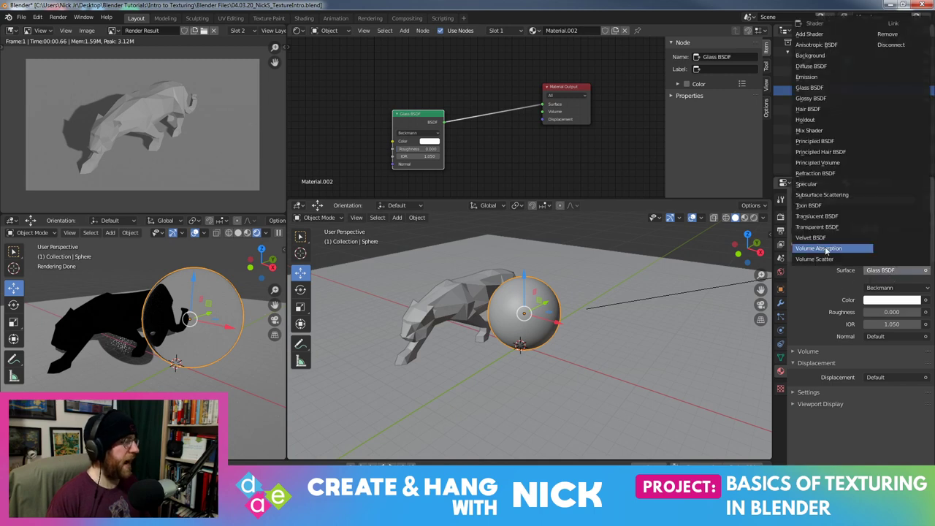
left_click(821, 219)
mouse_move(264, 374)
middle_mouse_down()
mouse_move(221, 387)
mouse_move(281, 387)
mouse_move(249, 343)
middle_mouse_up()
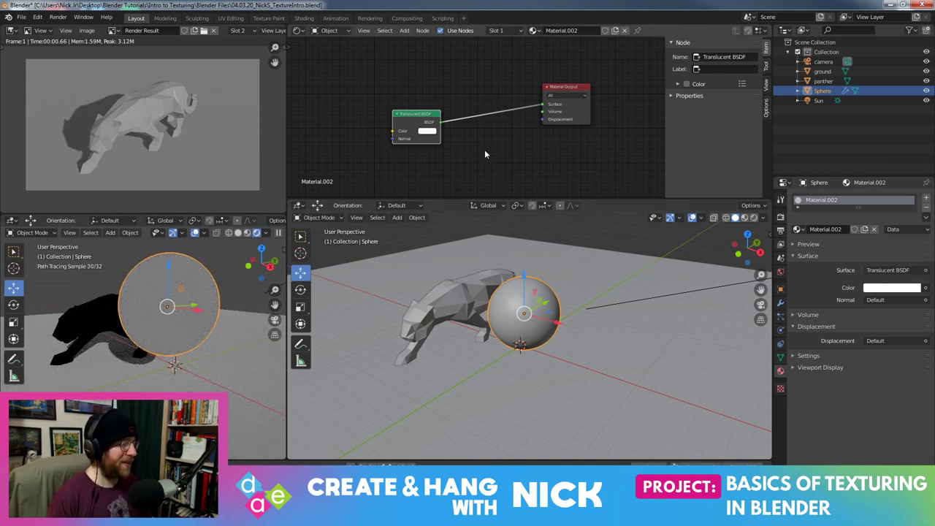
left_click(887, 270)
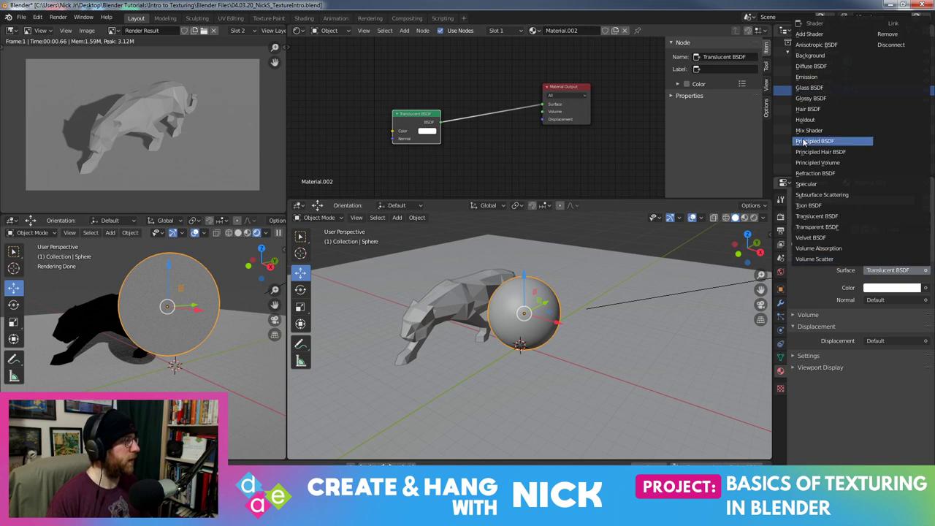
left_click(811, 66)
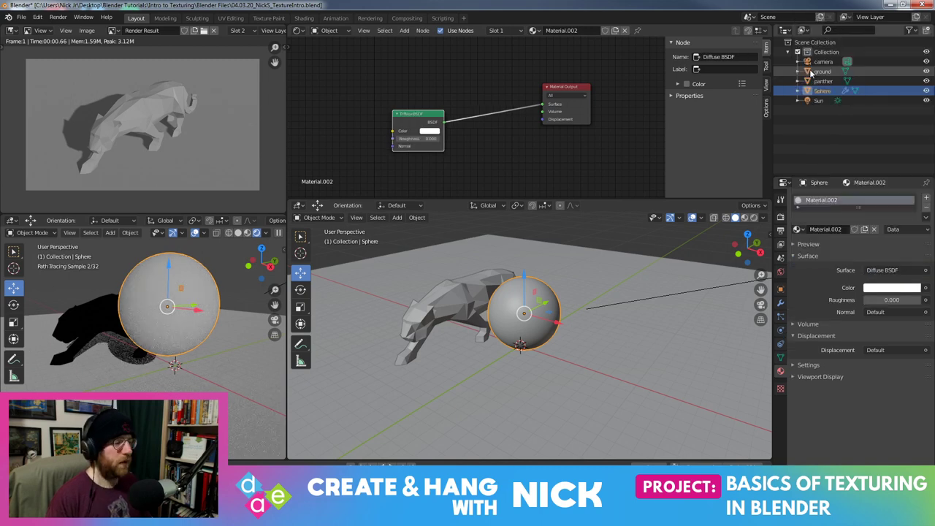
middle_click_drag(187, 389, 219, 379)
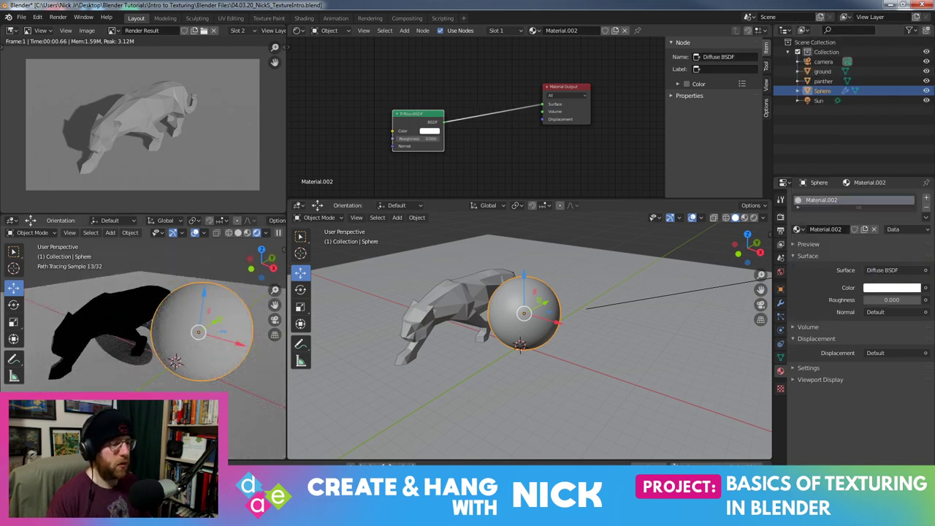
left_click(885, 271)
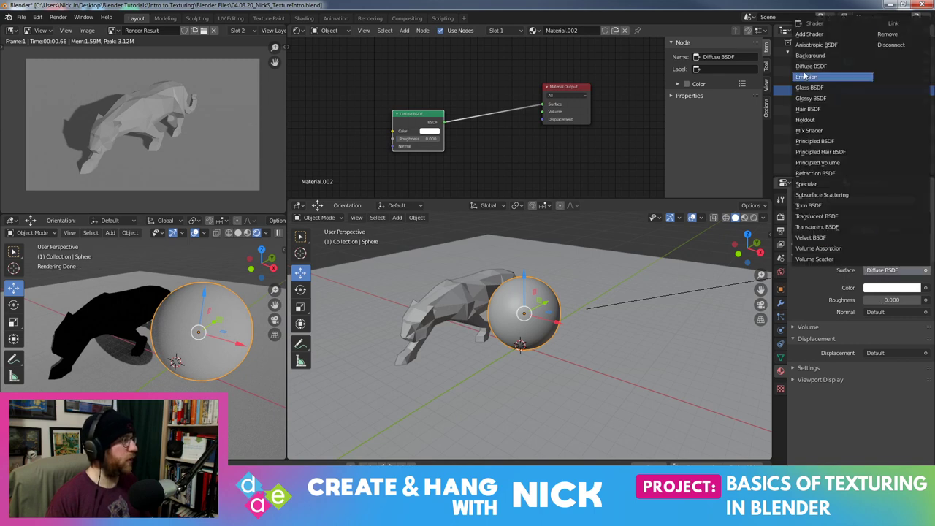
left_click(816, 45)
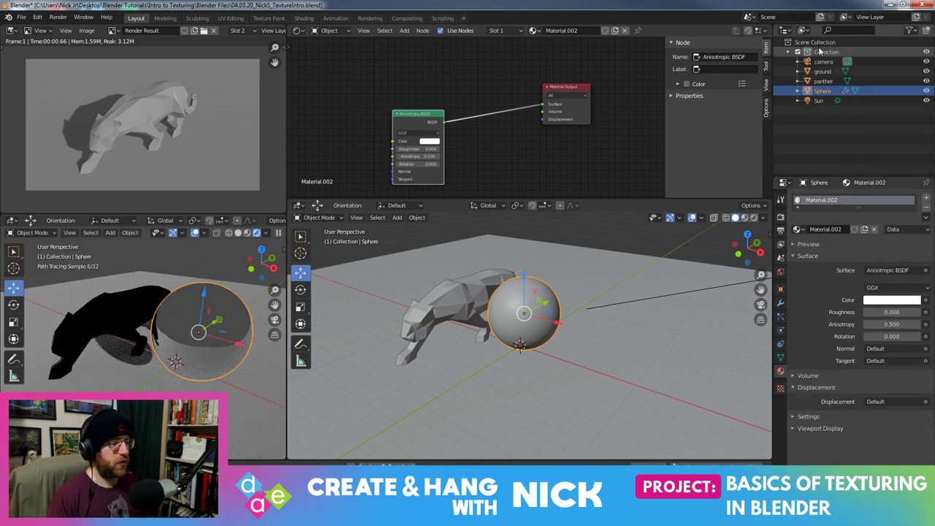
middle_click_drag(215, 382, 184, 377)
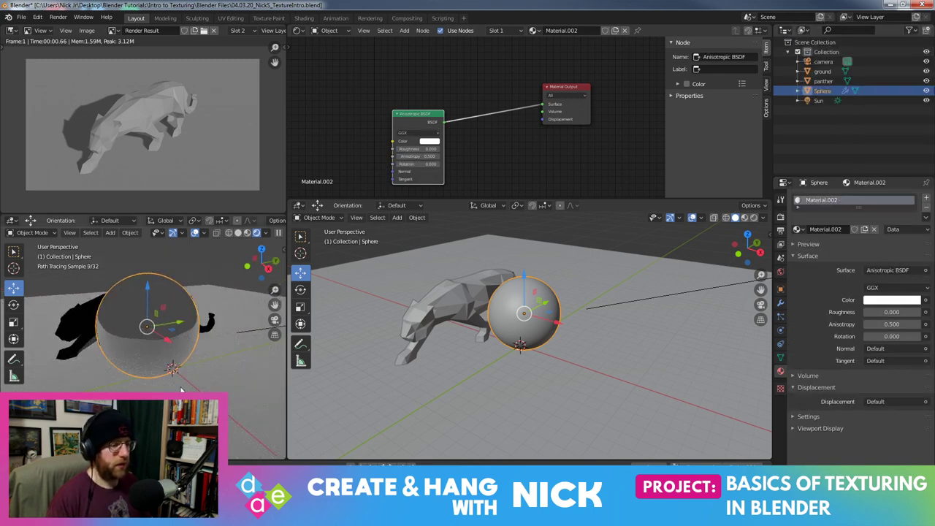
left_click(893, 271)
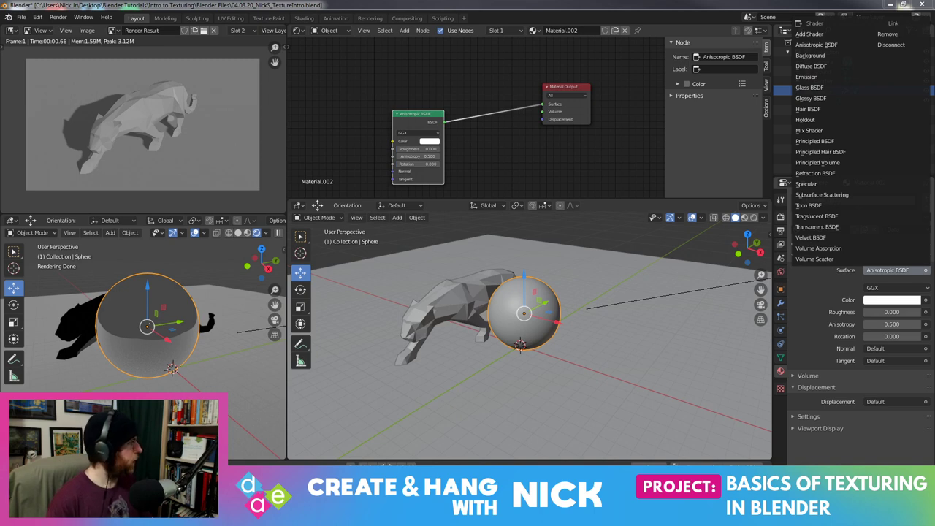
Read through the manual's Anisotropic BSDF page and rotation examples, then close it back to Blender
key("alt+Tab")
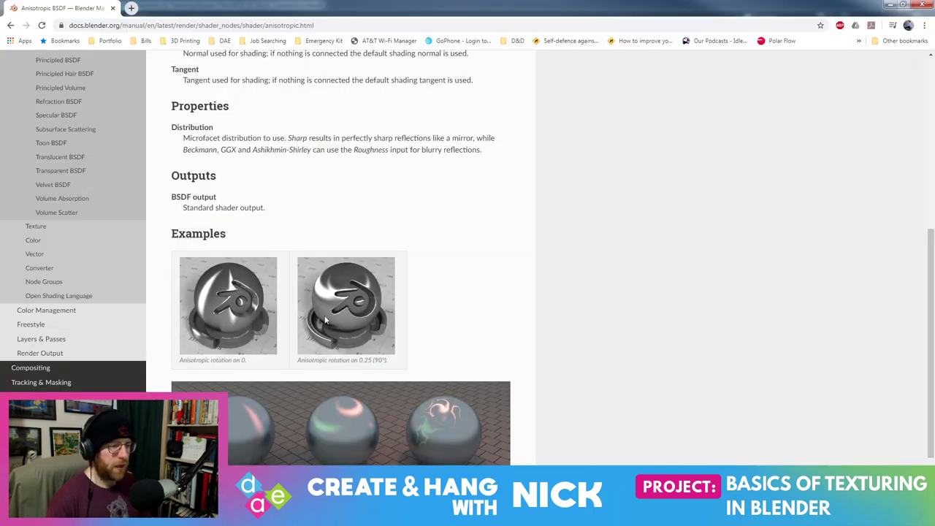
scroll(259, 272, "down", 2)
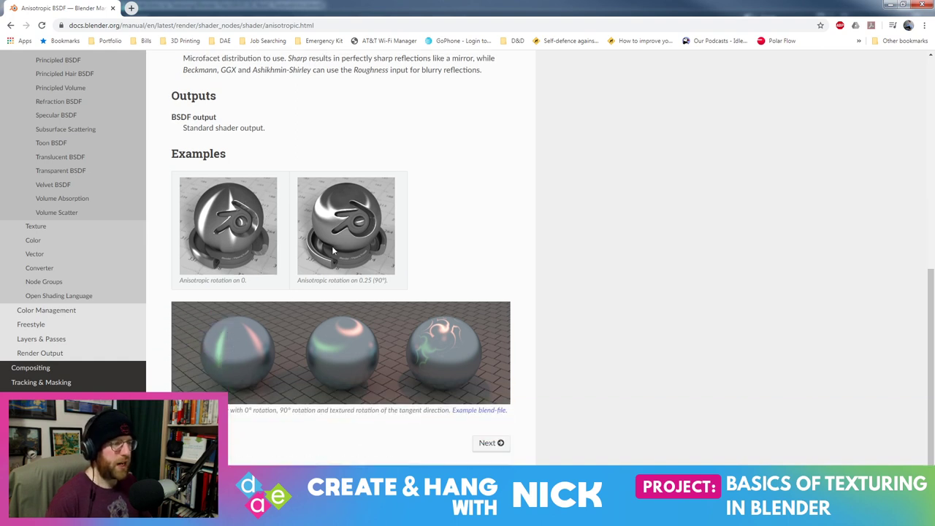
scroll(333, 251, "up", 1)
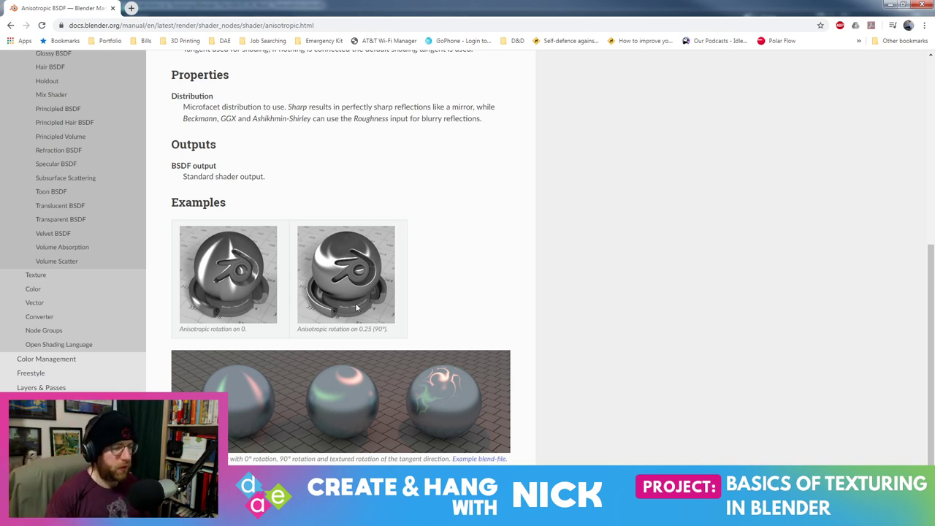
scroll(356, 308, "down", 1)
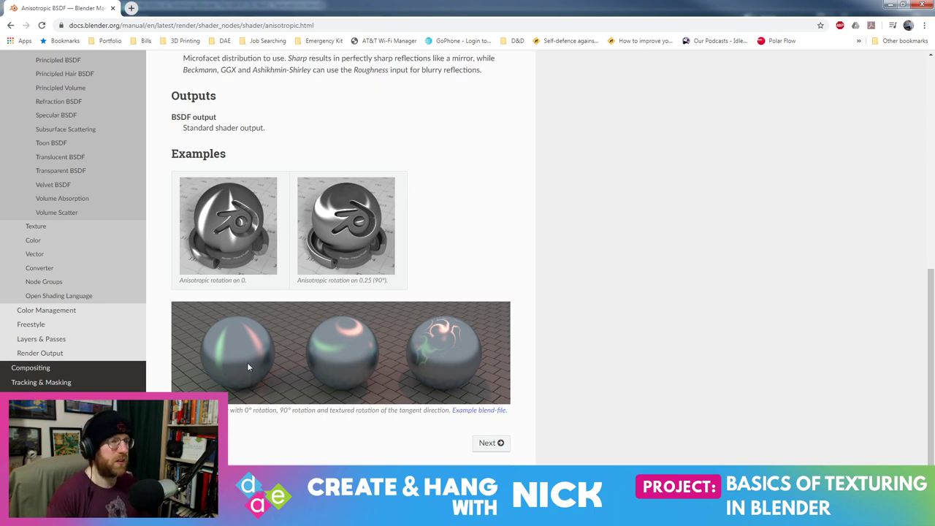
scroll(248, 364, "up", 5)
scroll(293, 366, "up", 1)
scroll(453, 368, "up", 4)
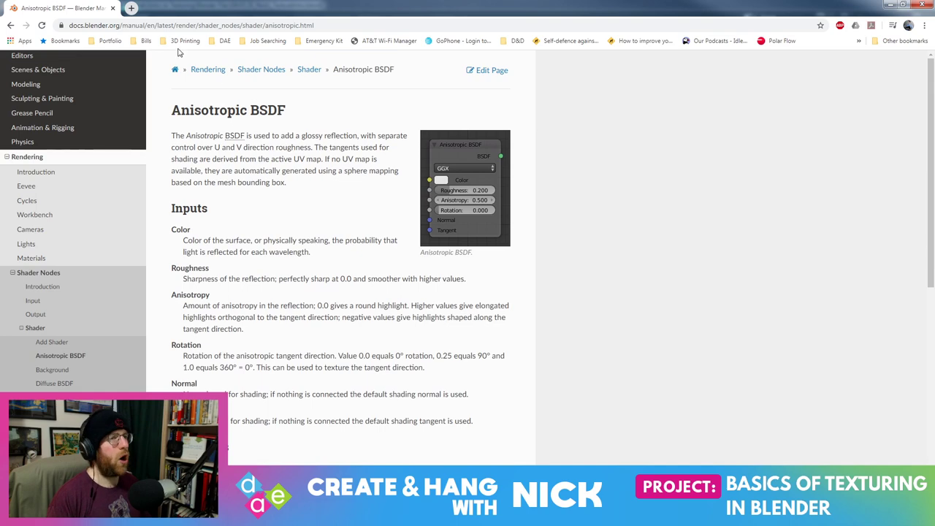
left_click(112, 8)
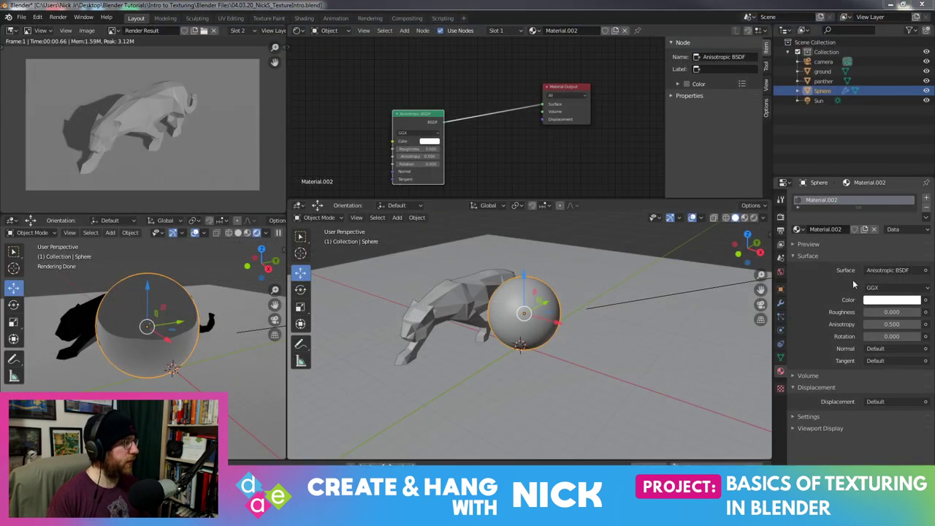
Switch the sphere's surface to Emission and slide the sphere along X, left of the panther
left_click(873, 270)
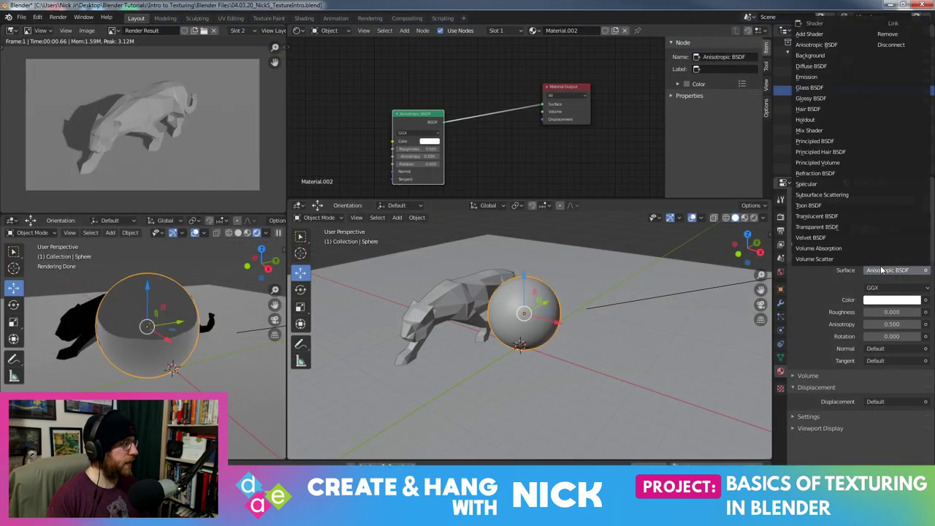
left_click(827, 77)
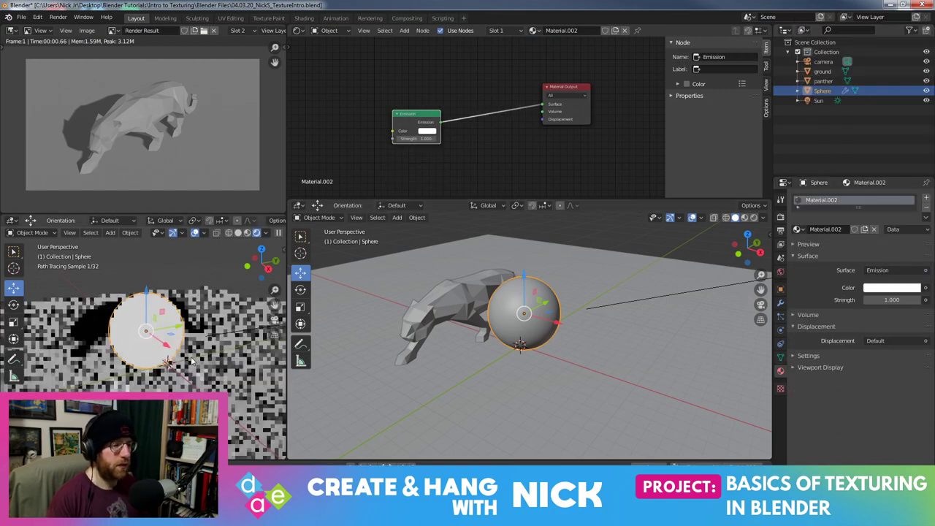
left_click_drag(191, 359, 256, 383)
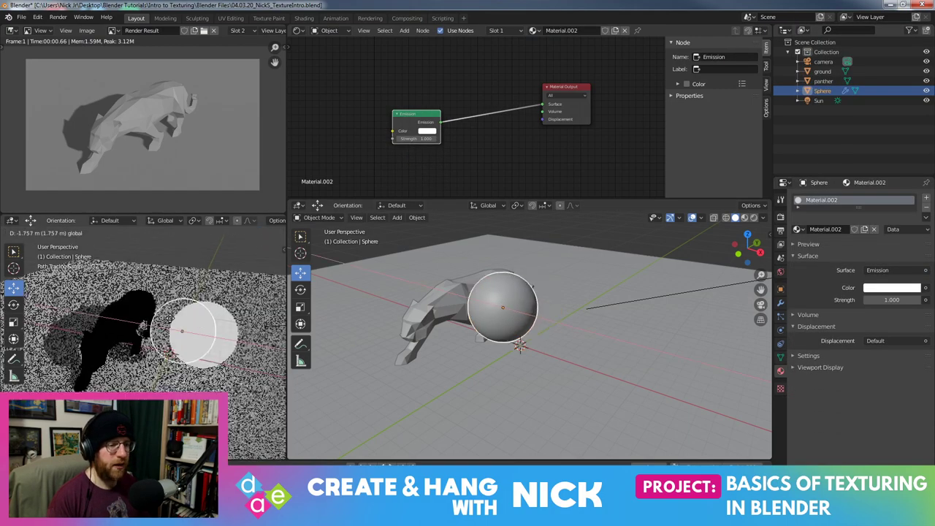
left_click_drag(168, 320, 203, 372)
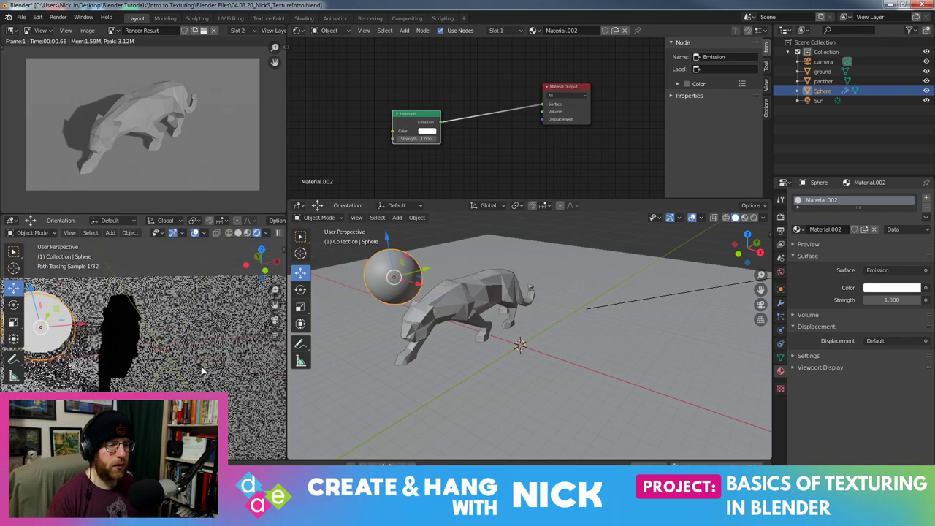
middle_click_drag(211, 347, 182, 336)
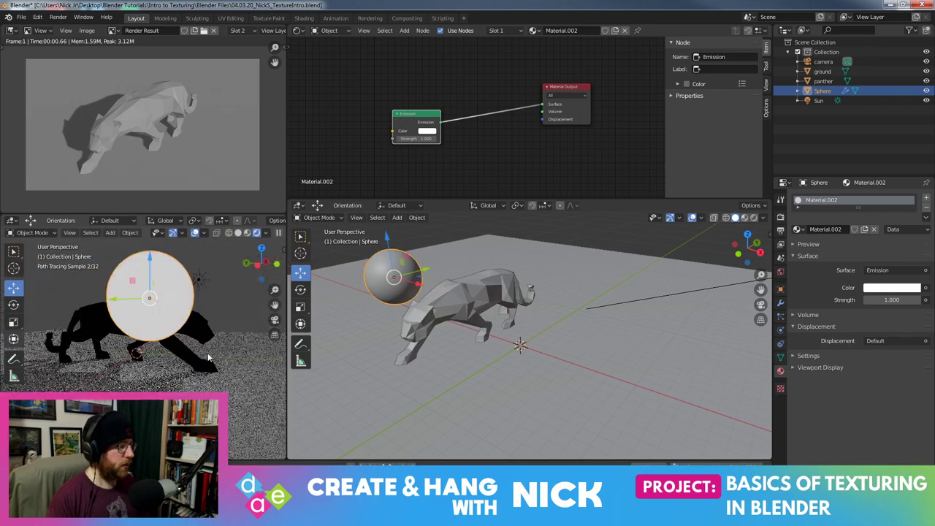
Set the emission Strength to 1.000 and move the sphere back beside the panther
mouse_move(892, 299)
left_mouse_down()
mouse_move(928, 300)
mouse_move(883, 299)
left_mouse_up()
left_click(882, 300)
type("2.5")
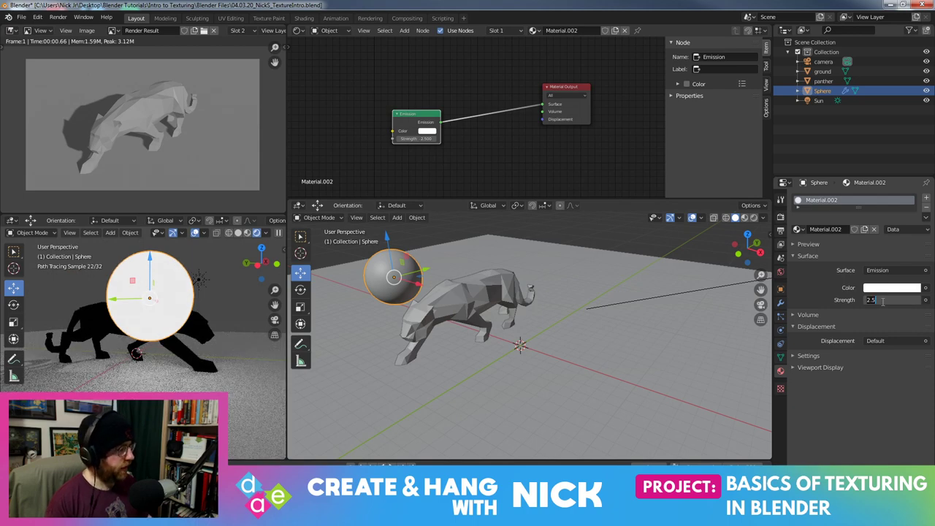
type("1")
key("Return")
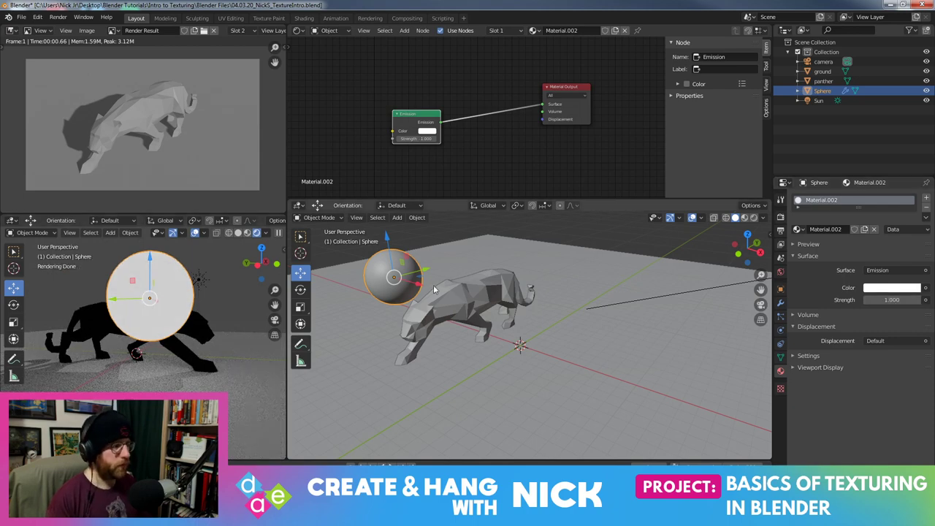
left_click_drag(433, 290, 582, 332)
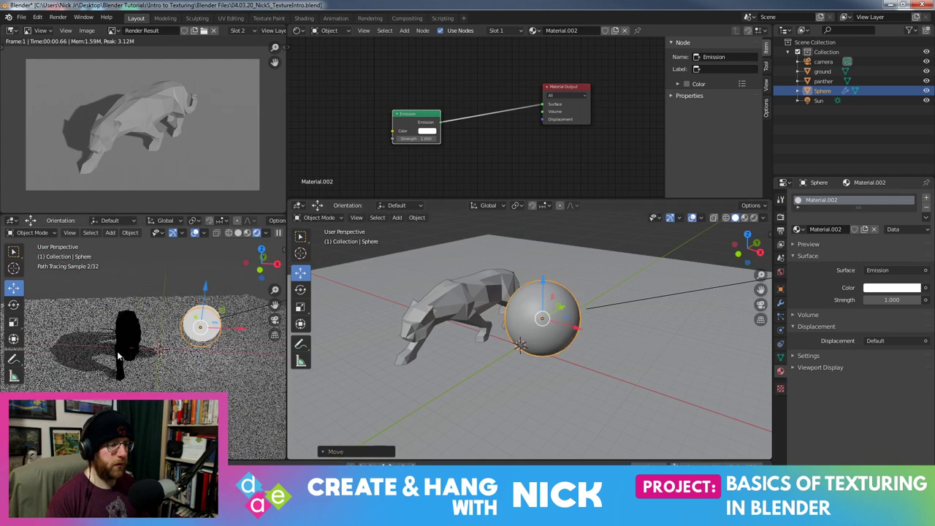
middle_click_drag(118, 354, 161, 349)
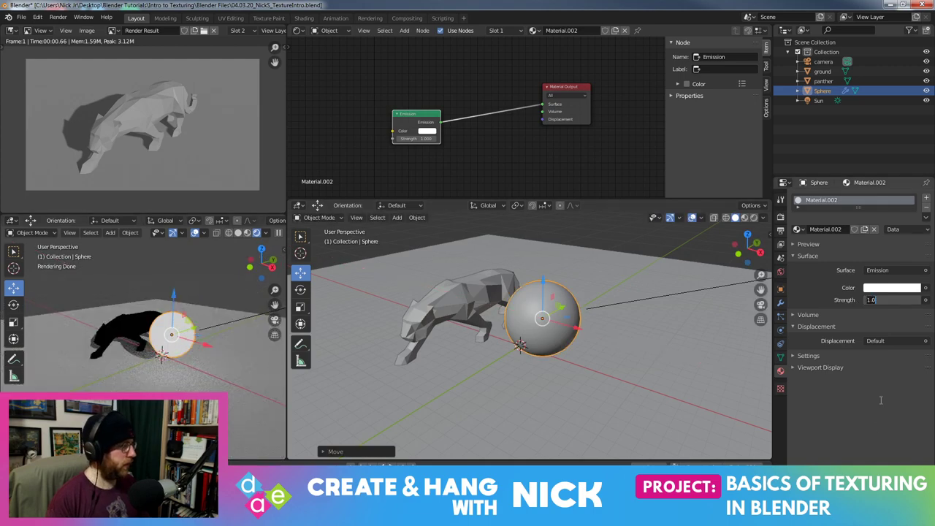
key("Return")
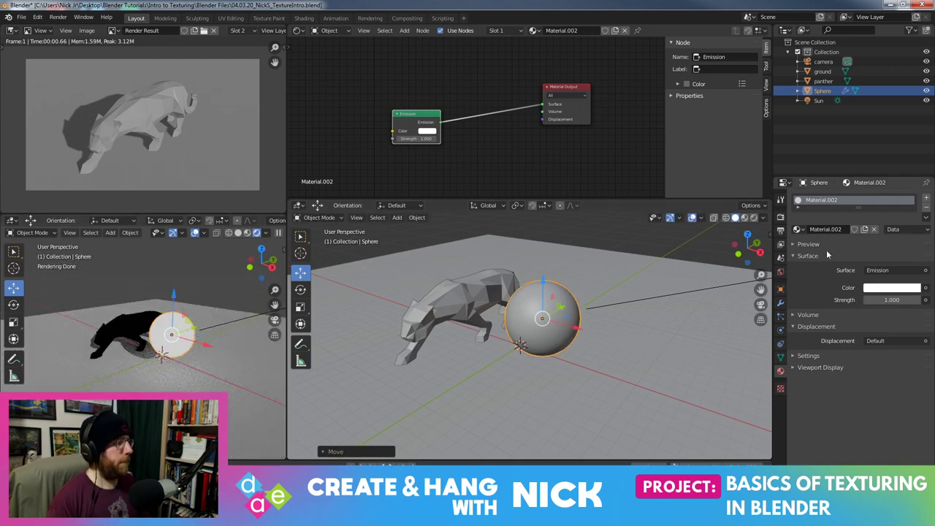
Replace the sphere's Emission shader with a Principled BSDF
left_click(879, 270)
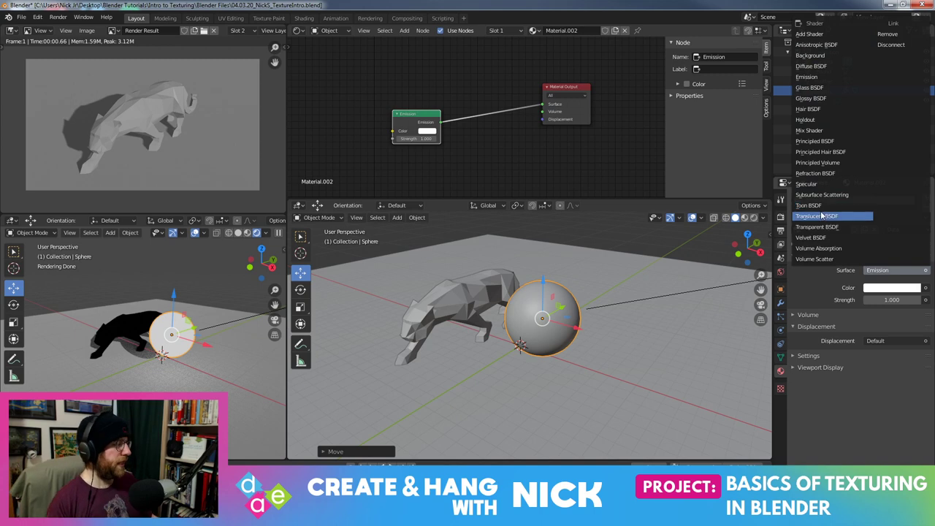
left_click(879, 271)
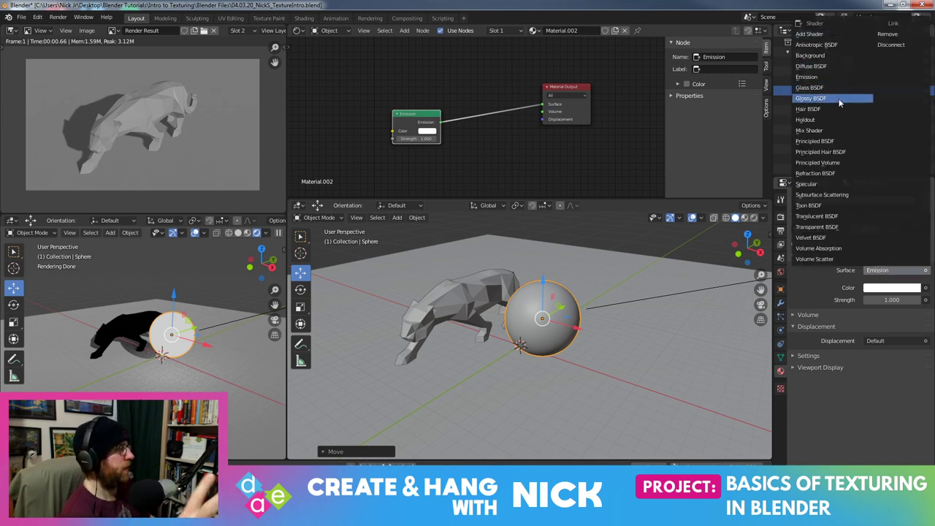
left_click(838, 142)
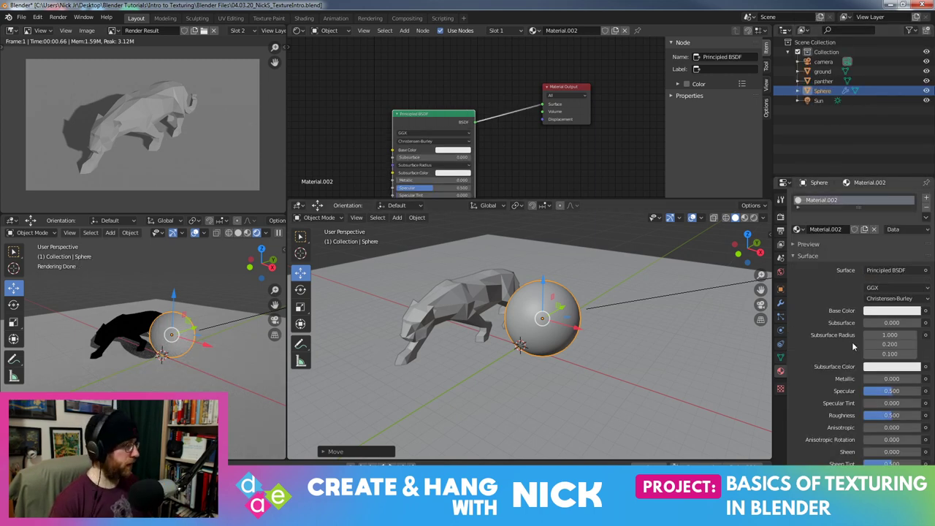
scroll(853, 348, "down", 2)
scroll(855, 350, "down", 2)
scroll(866, 362, "down", 2)
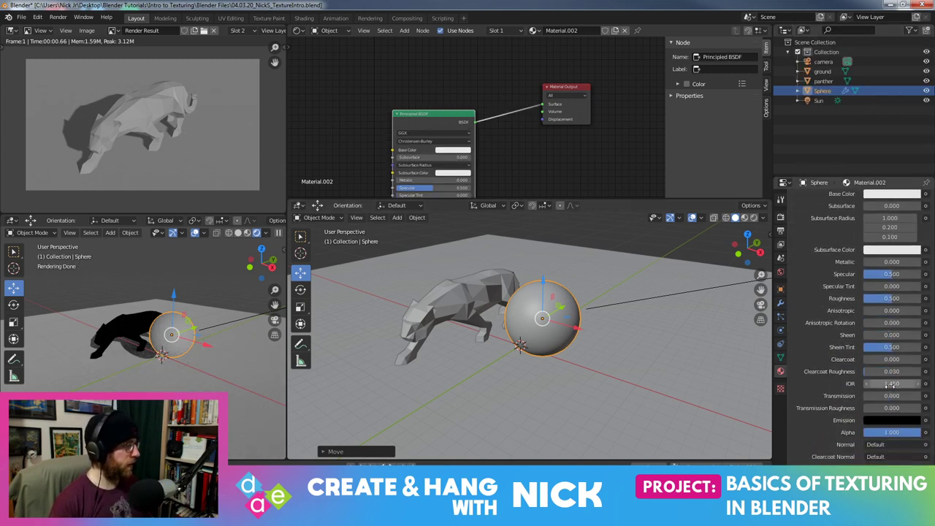
Raise the Principled BSDF Transmission to 0.933 and lower its IOR to 0.850
left_click_drag(880, 395, 916, 395)
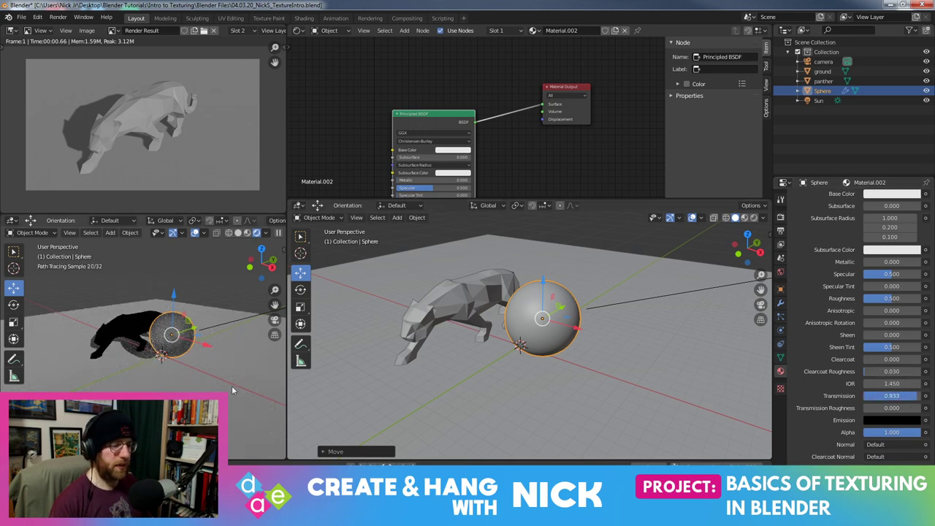
middle_click_drag(231, 386, 217, 389)
scroll(217, 389, "up", 5)
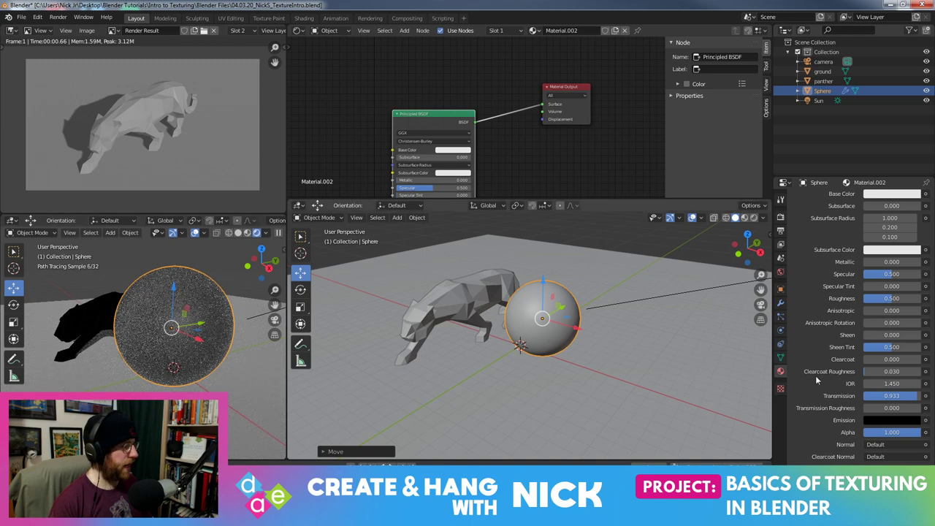
left_click_drag(878, 385, 861, 384)
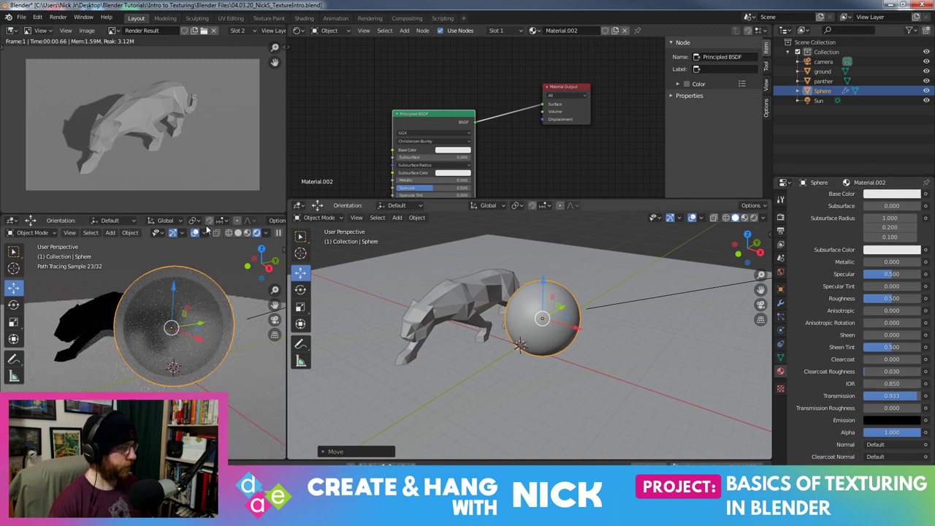
scroll(874, 324, "up", 5)
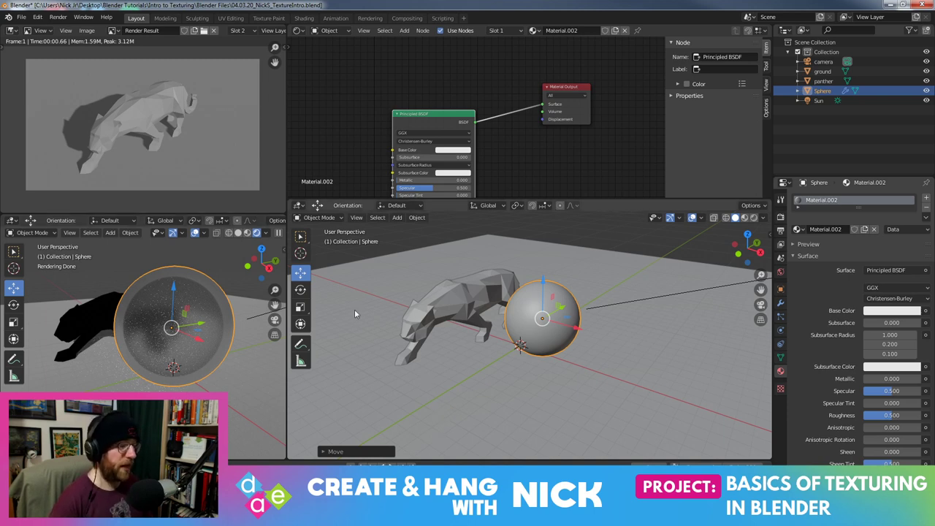
Delete the sphere, select the panther, and view the scene through the camera
middle_click_drag(354, 314, 519, 329)
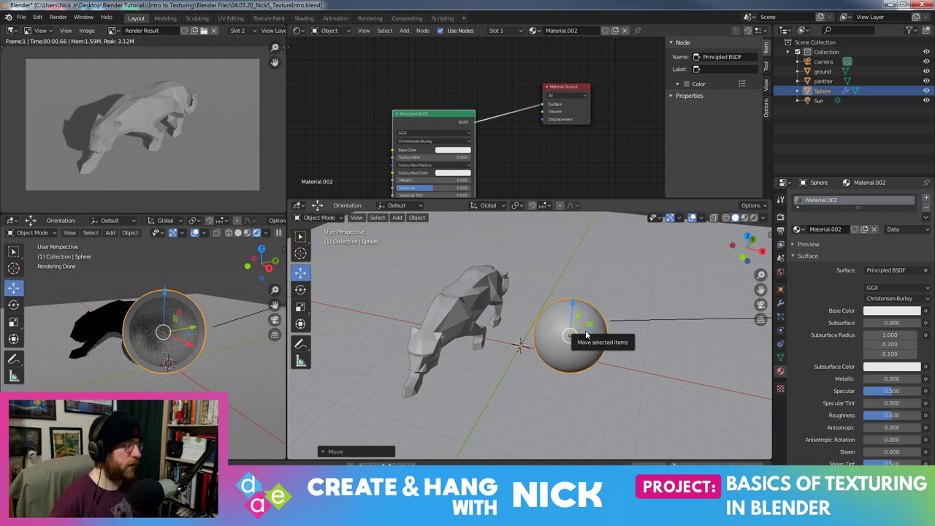
key("Delete")
mouse_move(534, 328)
middle_mouse_down()
mouse_move(591, 324)
mouse_move(547, 282)
middle_mouse_up()
left_click(546, 282)
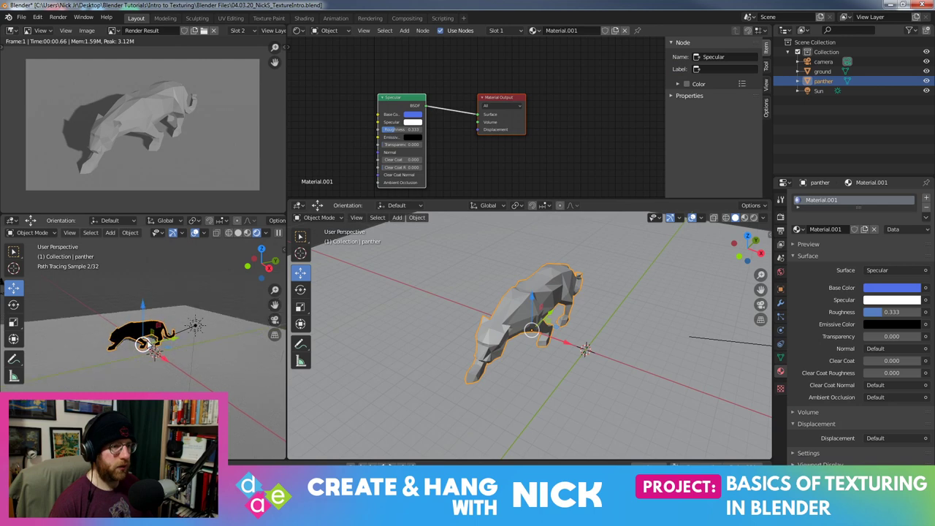
scroll(157, 307, "up", 2)
key("KP_0")
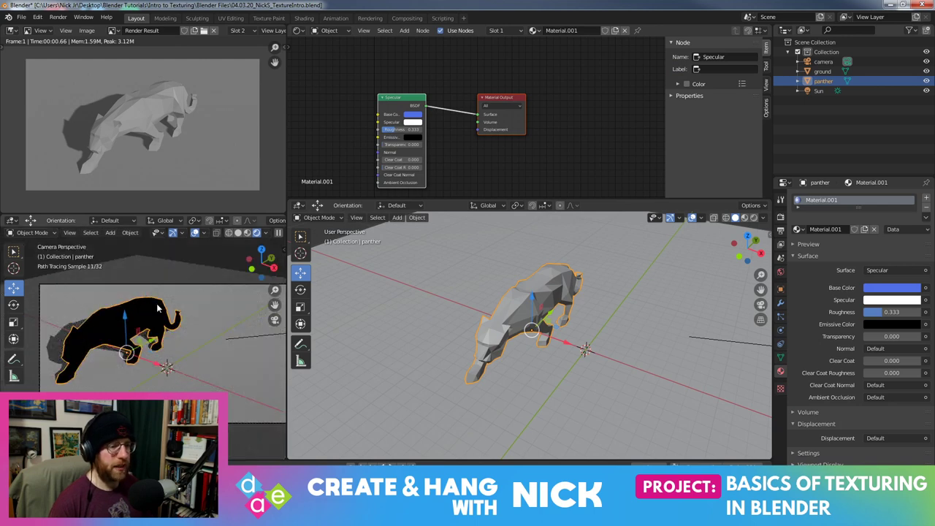
scroll(223, 367, "down", 2)
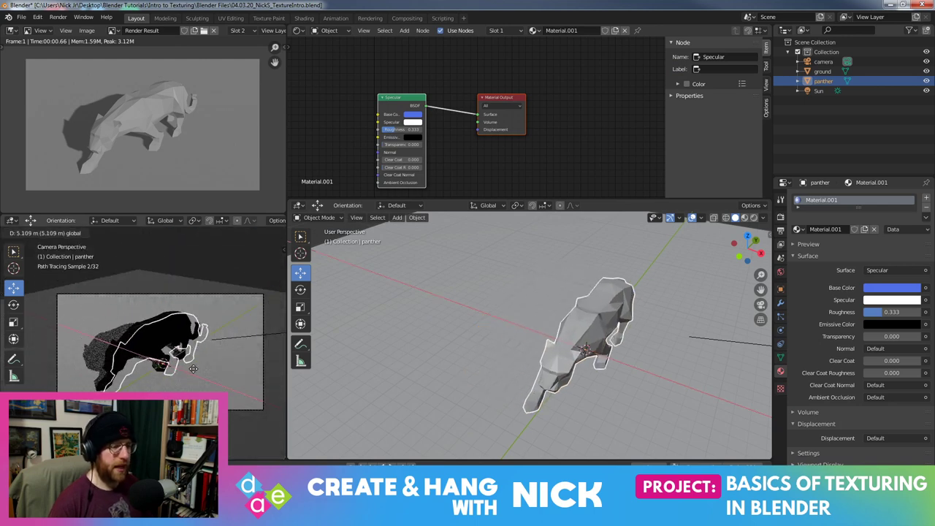
middle_click_drag(555, 343, 679, 378)
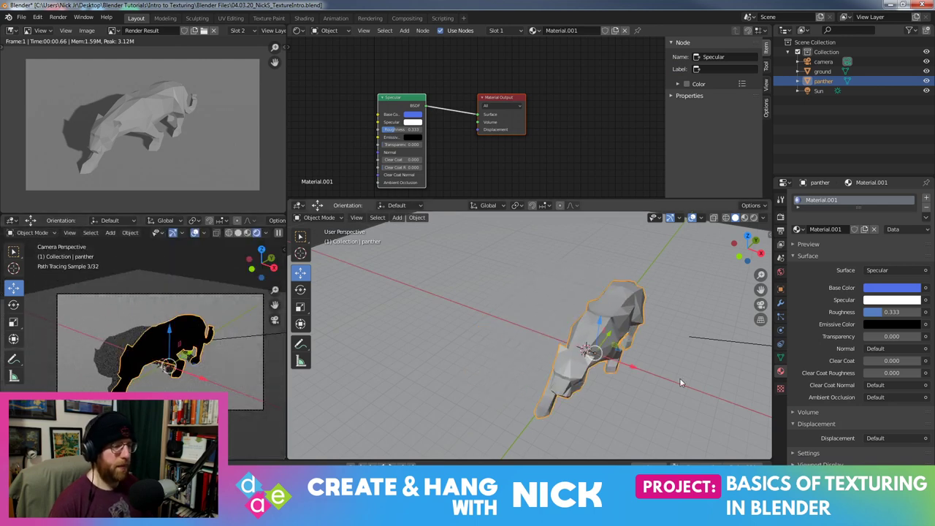
Delete the Specular shader node from the panther's Material.001, leaving Surface empty
left_click(882, 272)
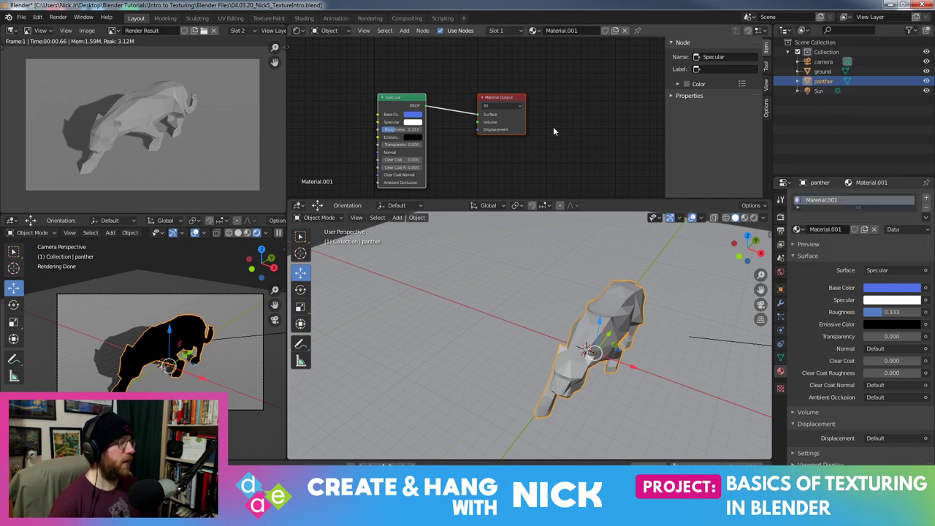
left_click_drag(509, 102, 527, 100)
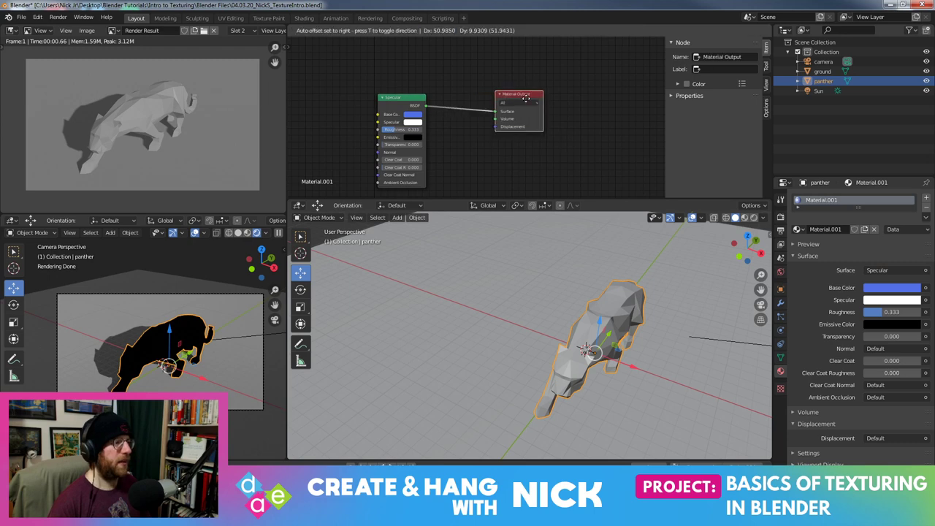
left_click(407, 108)
key("Delete")
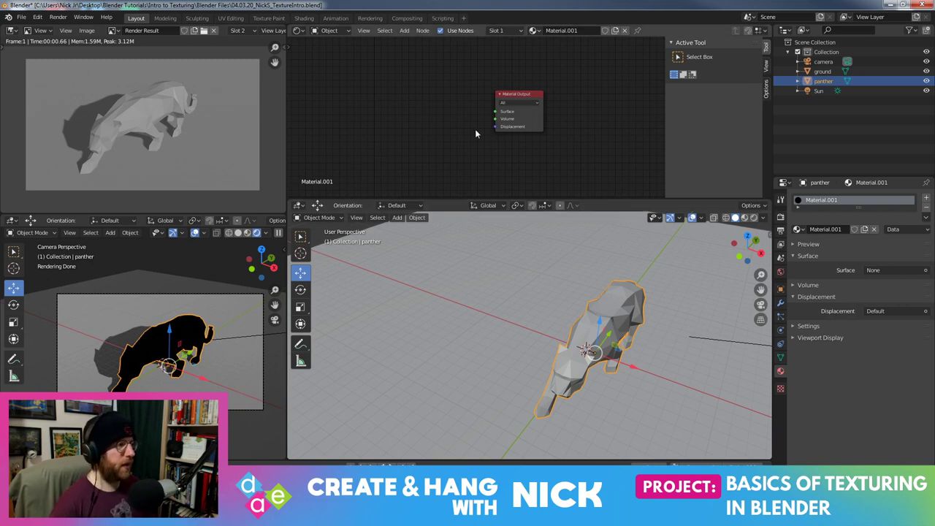
Move and expand the Material Output node further right, then bring up the Shift+A add menu
middle_click_drag(475, 129, 471, 126)
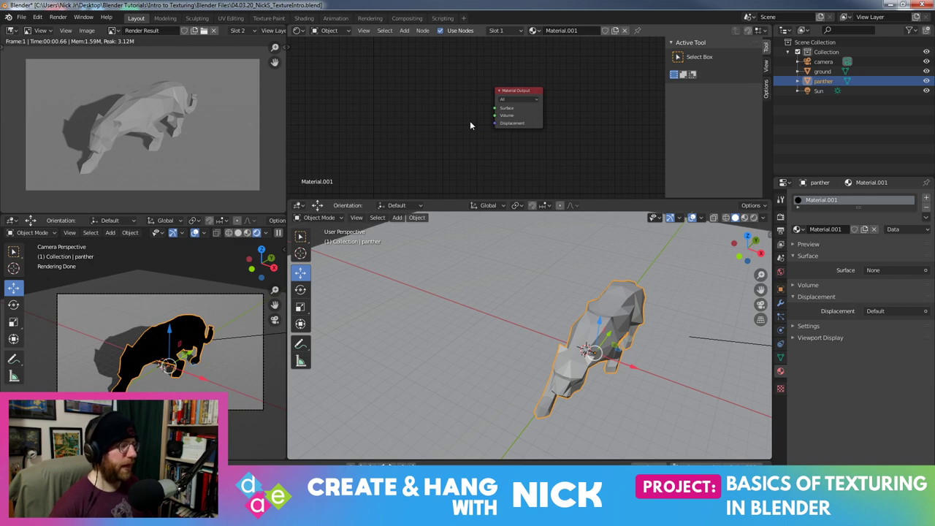
left_click(499, 90)
left_click_drag(502, 91, 553, 97)
left_click(548, 92)
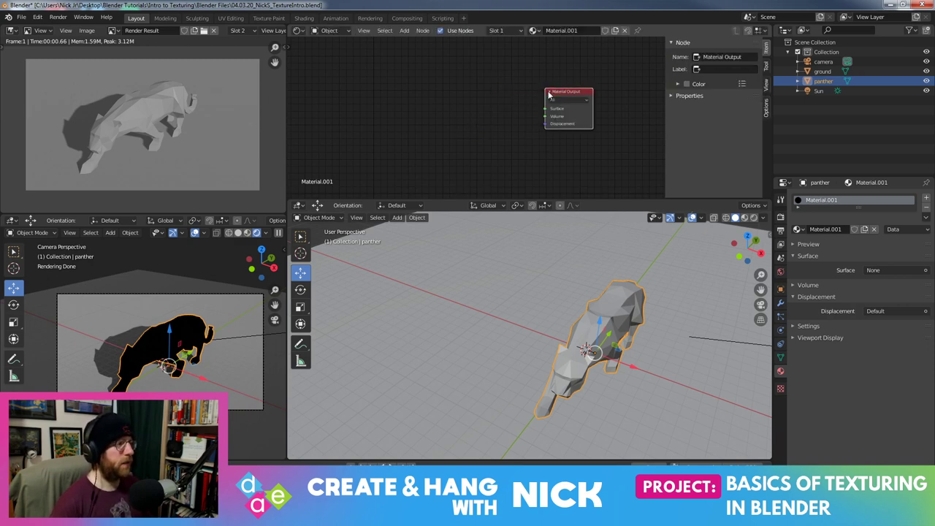
scroll(468, 142, "up", 1)
left_click_drag(575, 103, 596, 109)
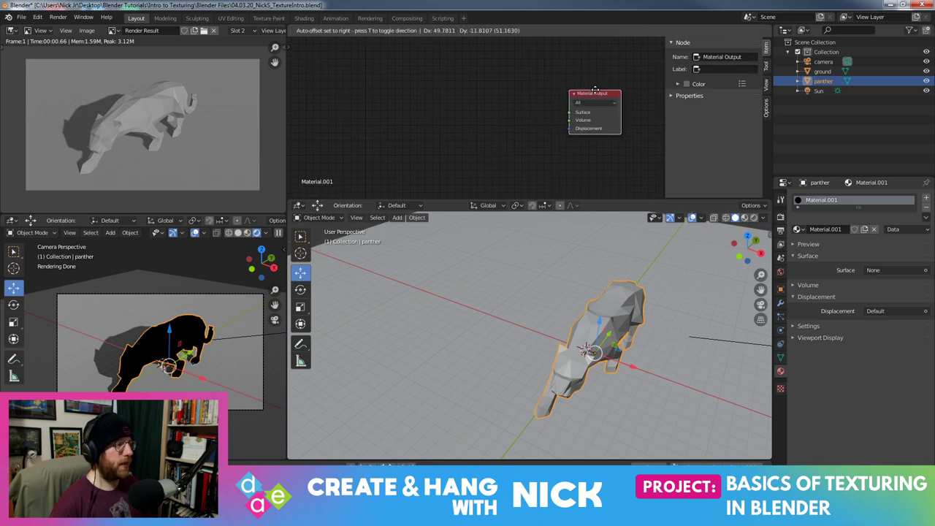
key("shift+a")
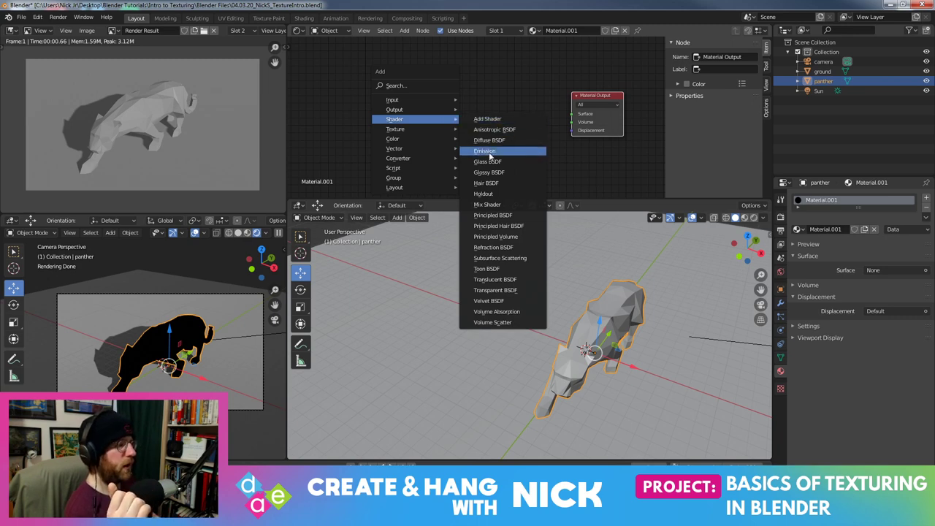
Add a Glossy BSDF linked to the panther's Surface output and darken its colour to black
left_click(482, 173)
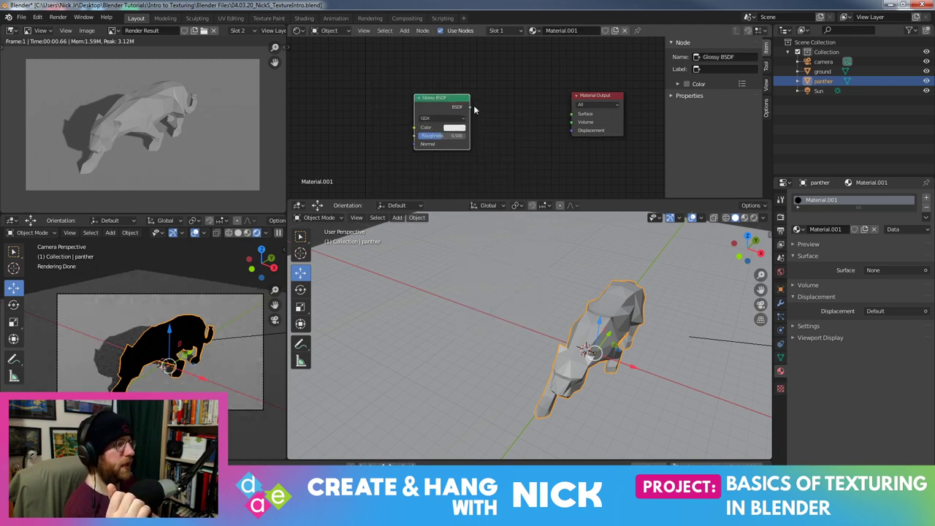
left_click_drag(566, 115, 567, 114)
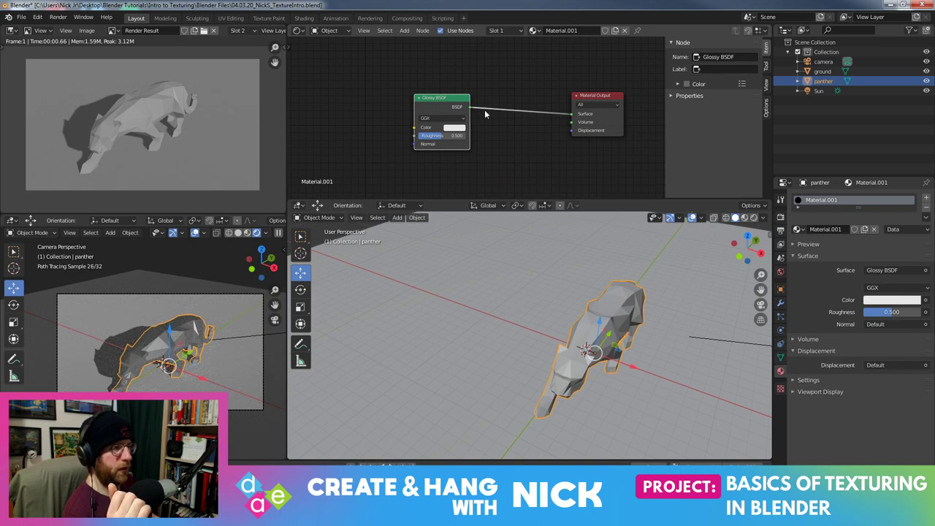
scroll(495, 128, "up", 2)
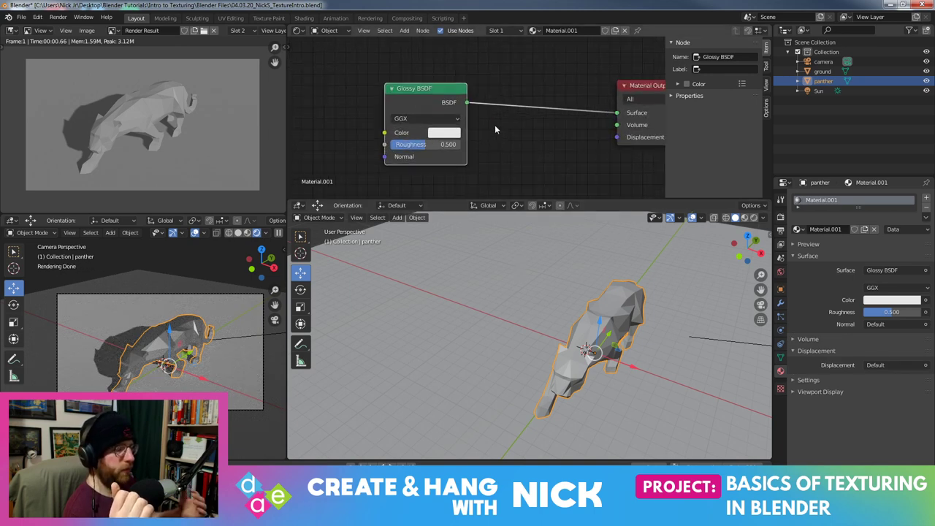
left_click(441, 136)
mouse_move(522, 214)
left_mouse_down()
mouse_move(522, 224)
mouse_move(522, 201)
left_mouse_up()
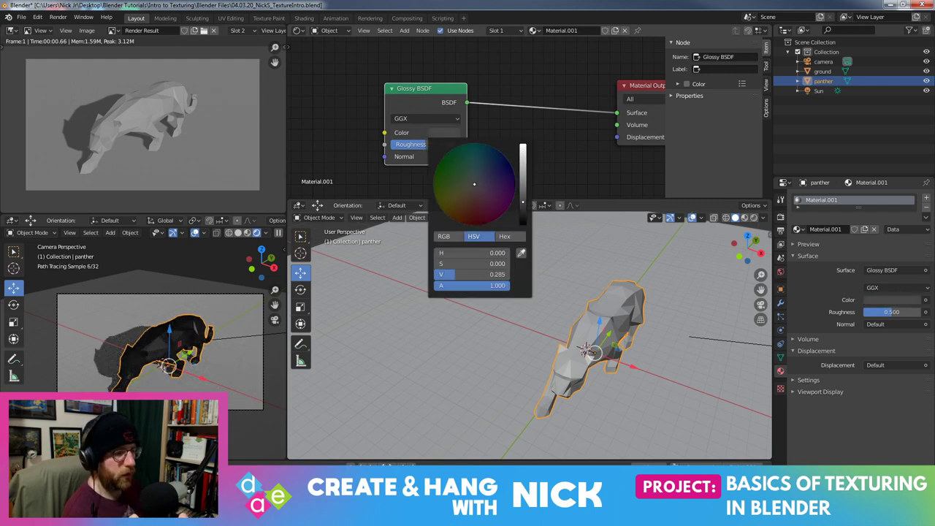
Set the Glossy BSDF Roughness to 0.423 and frame both nodes in the editor
left_click(450, 133)
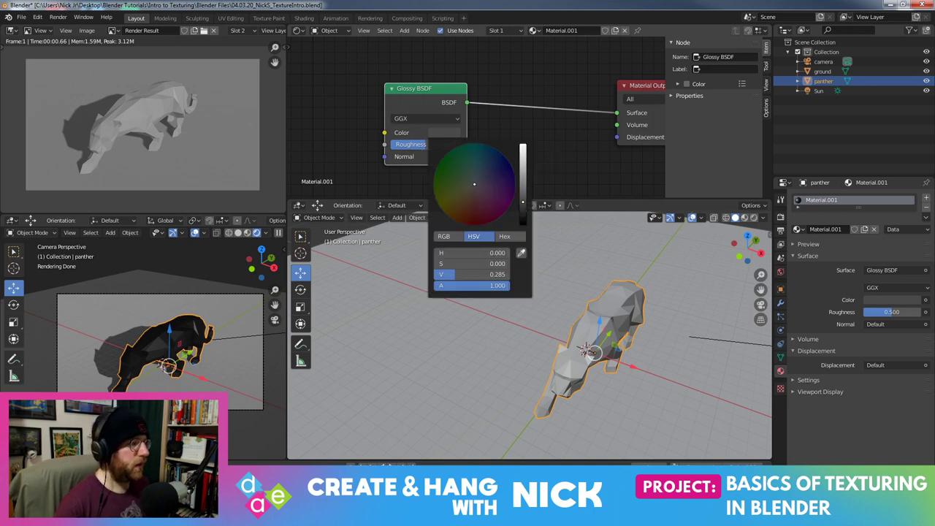
mouse_move(426, 144)
left_mouse_down()
mouse_move(418, 143)
mouse_move(439, 144)
left_mouse_up()
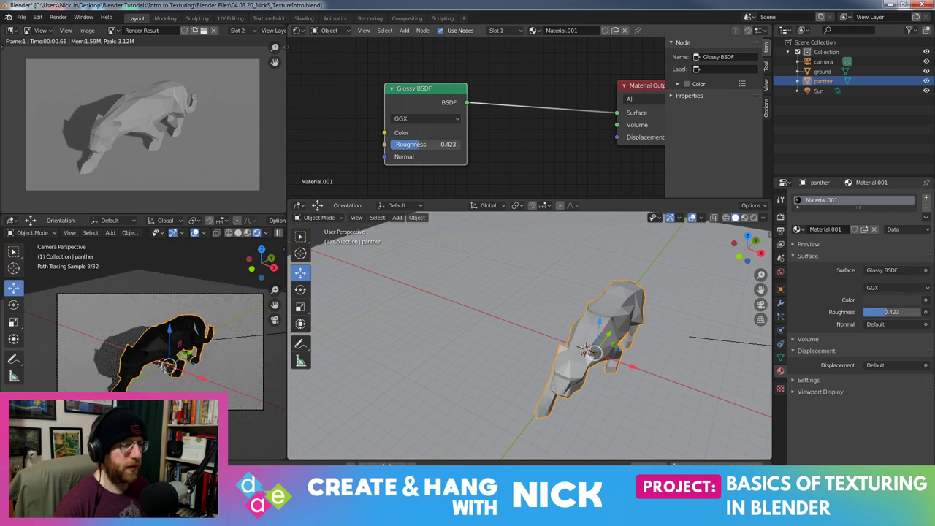
mouse_move(241, 341)
middle_mouse_down()
mouse_move(254, 326)
mouse_move(218, 323)
mouse_move(185, 337)
mouse_move(188, 318)
mouse_move(229, 306)
mouse_move(256, 313)
mouse_move(262, 335)
middle_mouse_up()
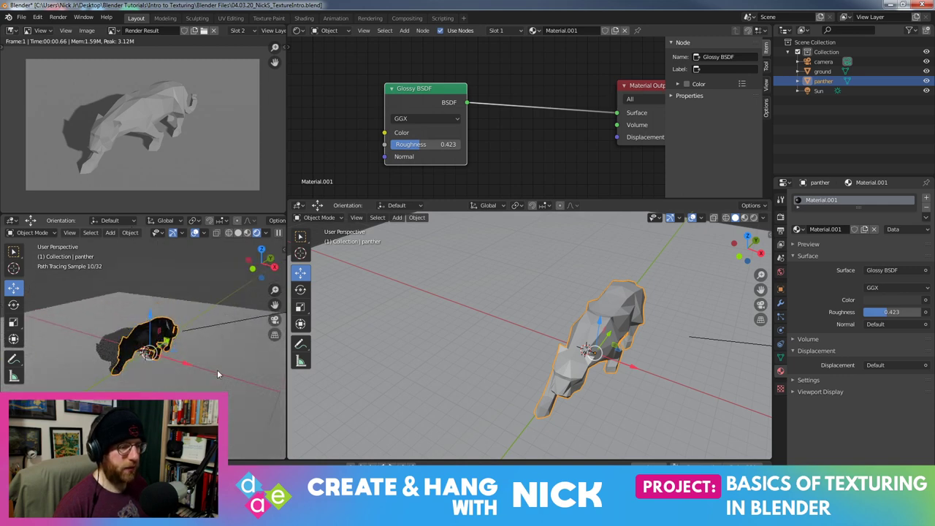
scroll(219, 370, "up", 4)
scroll(220, 373, "down", 4)
scroll(422, 169, "down", 1)
mouse_move(431, 89)
left_mouse_down()
mouse_move(463, 125)
mouse_move(454, 127)
left_mouse_up()
scroll(503, 97, "down", 1)
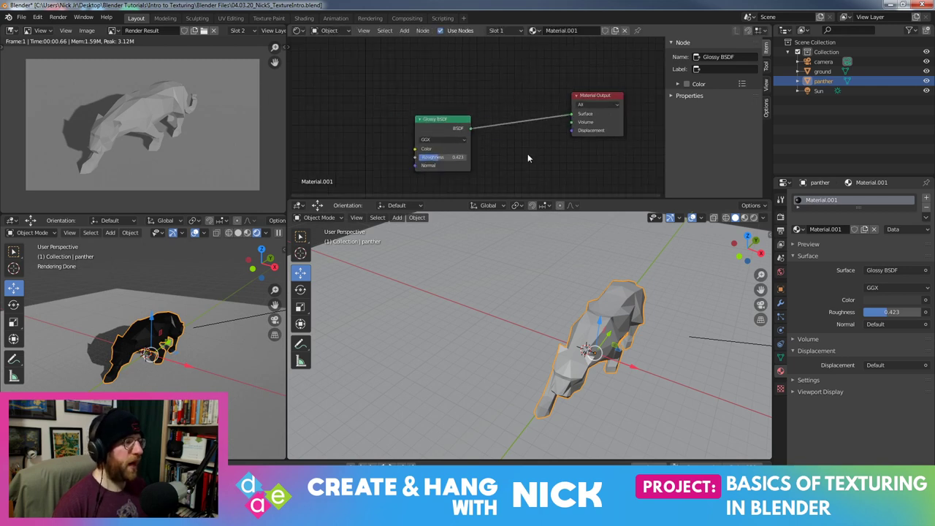
Insert a Mix Shader (Fac 0.500) after the Glossy BSDF, discarding a mistaken Add Shader
key("shift+a")
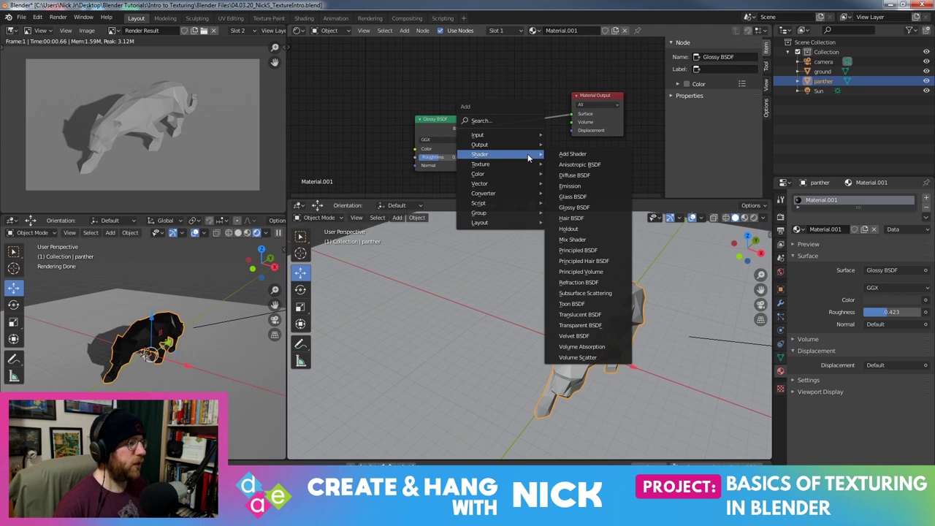
left_click(573, 153)
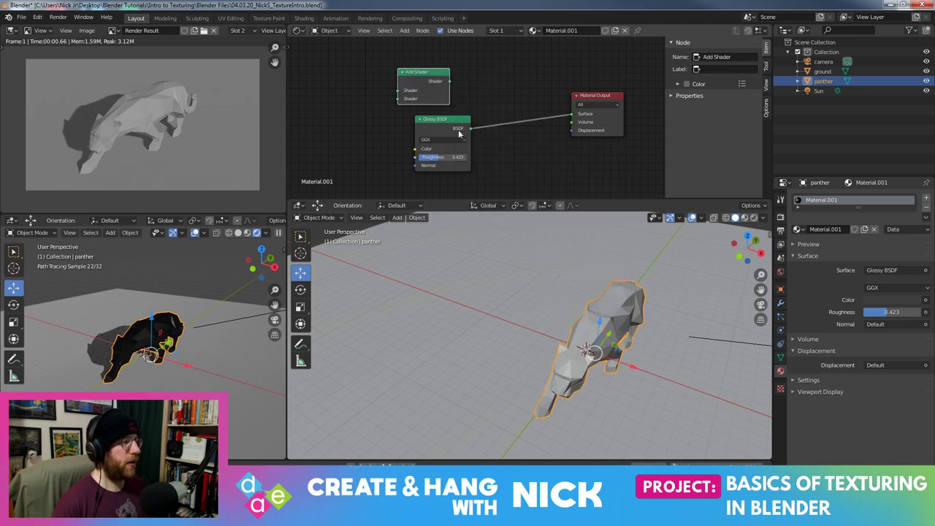
key("x")
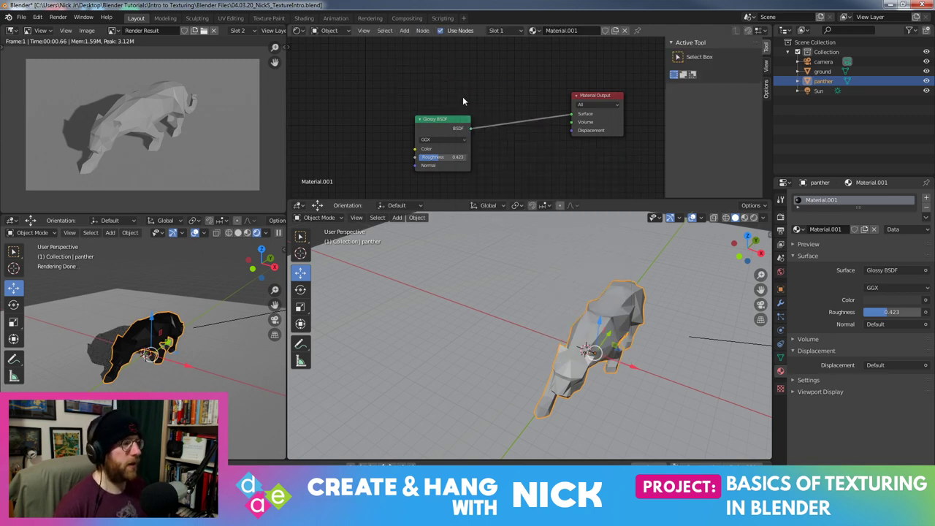
key("shift+a")
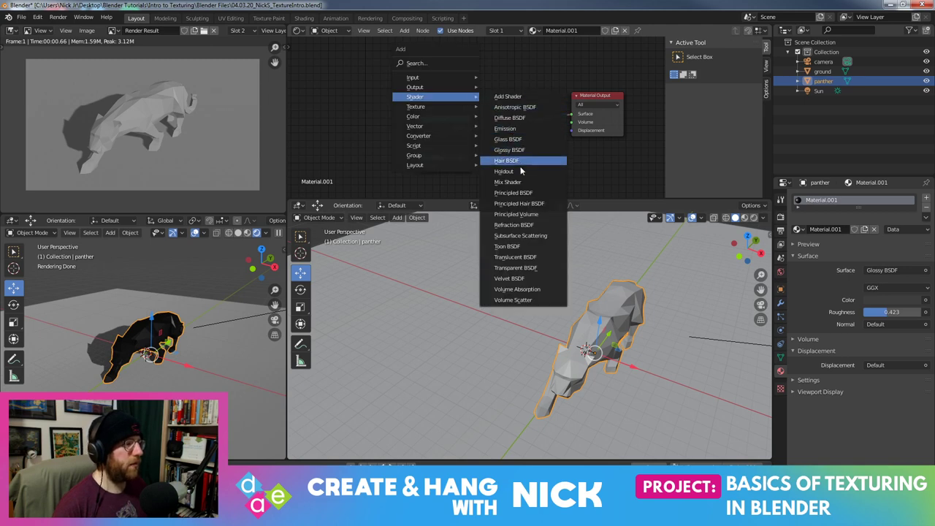
left_click(508, 182)
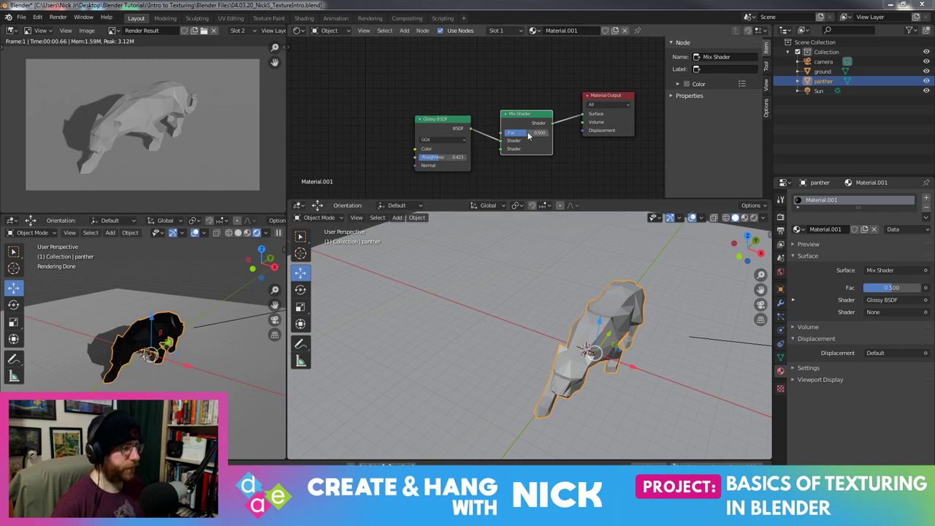
left_click_drag(447, 120, 429, 122)
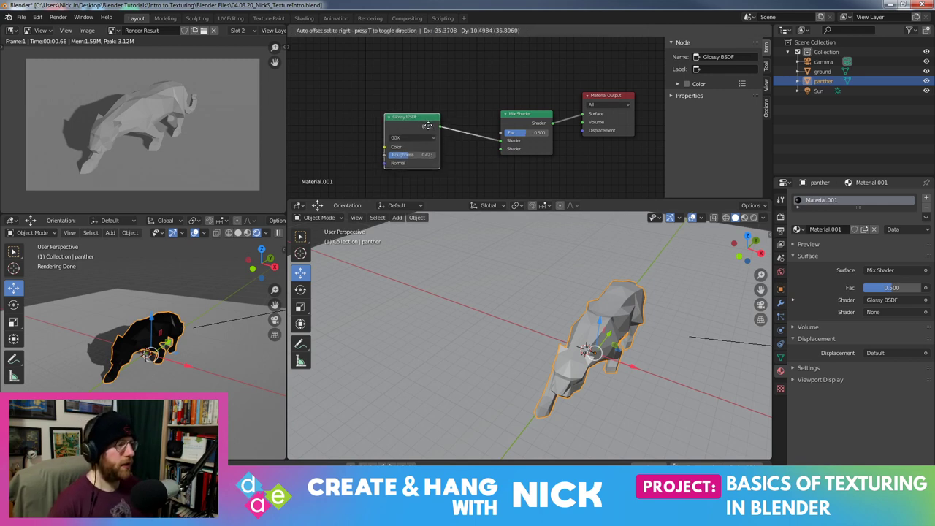
Disconnect the Glossy BSDF from the Mix Shader, then add and delete a stray Glass BSDF
left_click_drag(424, 121, 370, 111)
left_click_drag(501, 140, 474, 133)
key("shift+a")
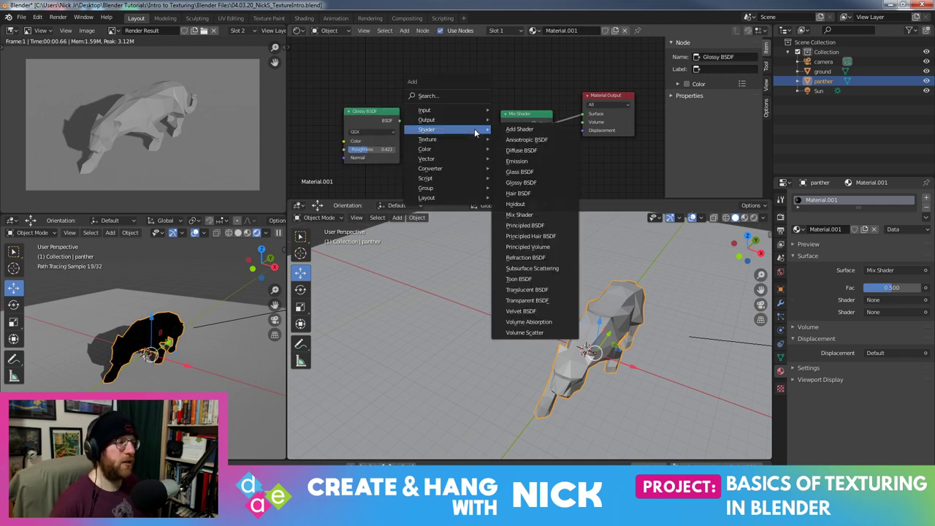
left_click(546, 174)
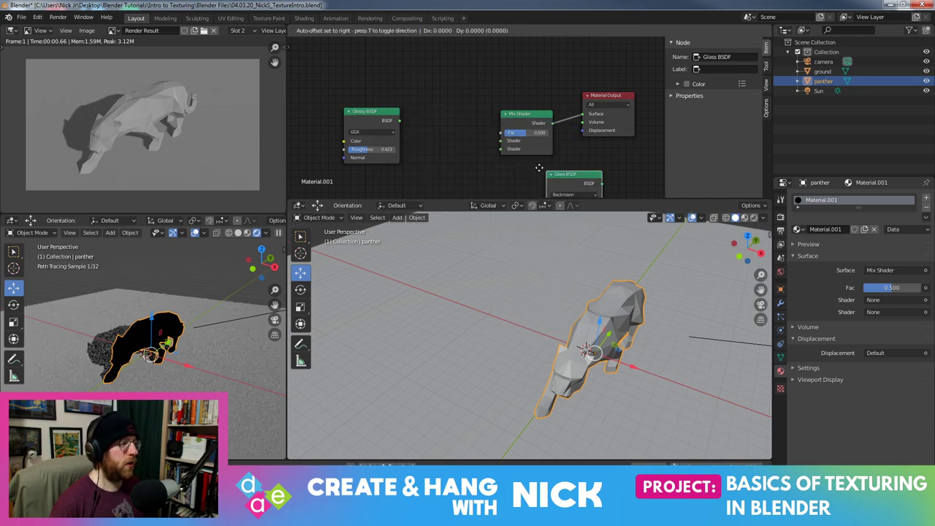
left_click(444, 91)
key("x")
Add and delete an unwanted Anisotropic BSDF, then close the add-node menu without adding anything
key("shift+a")
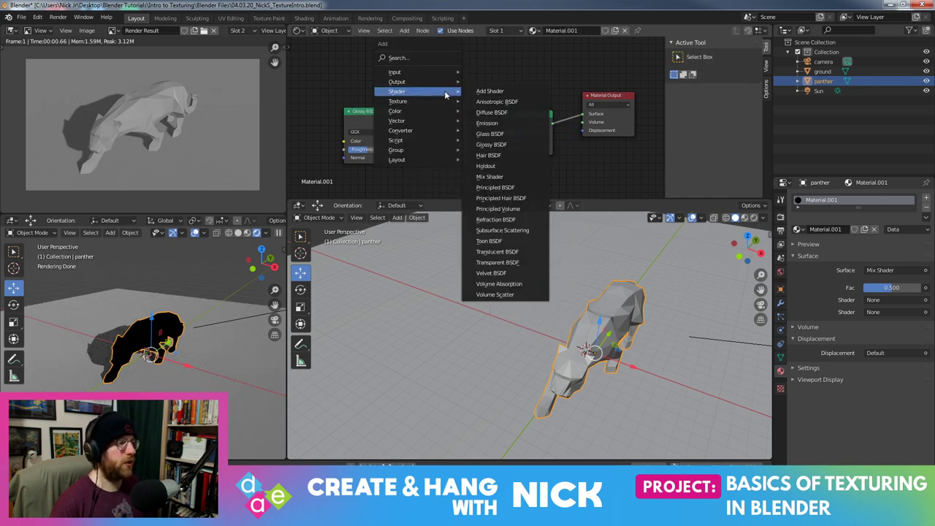
left_click(497, 102)
left_click(406, 69)
key("x")
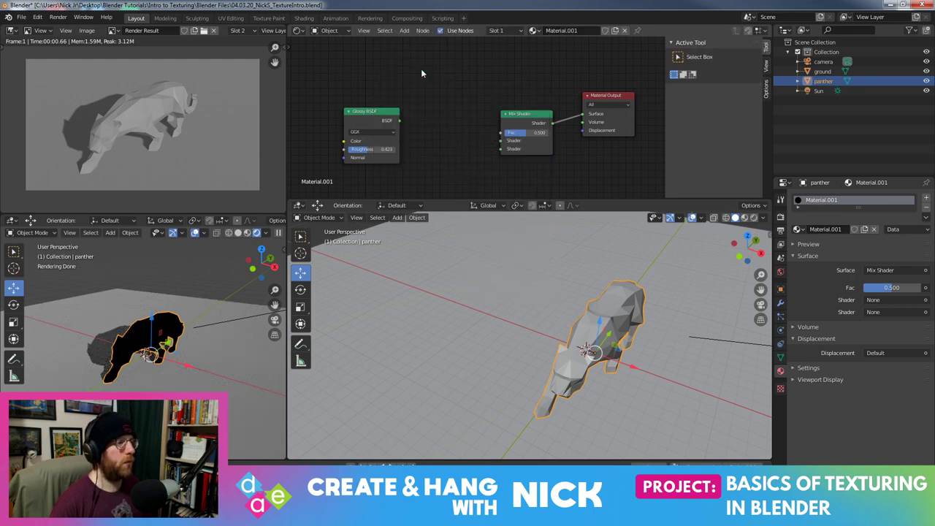
key("shift+a")
key("Escape")
key("shift+a")
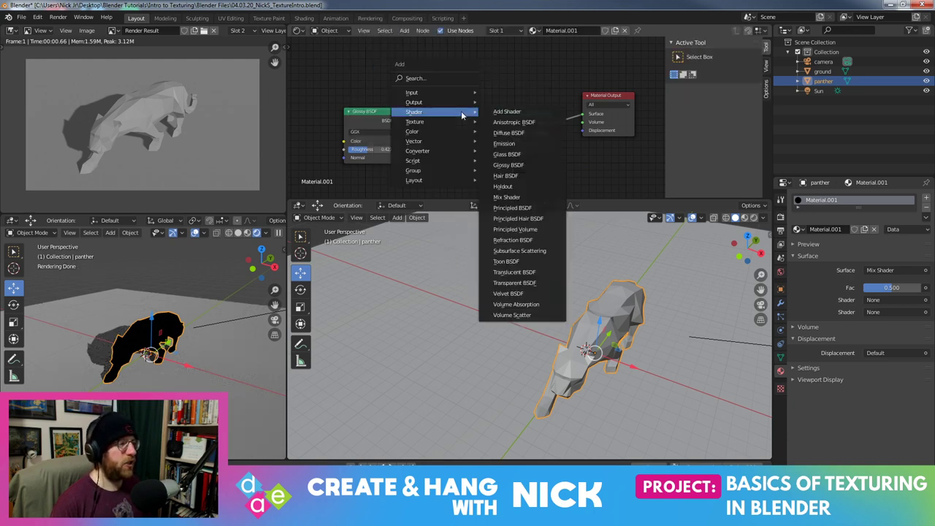
key("Escape")
left_click(405, 31)
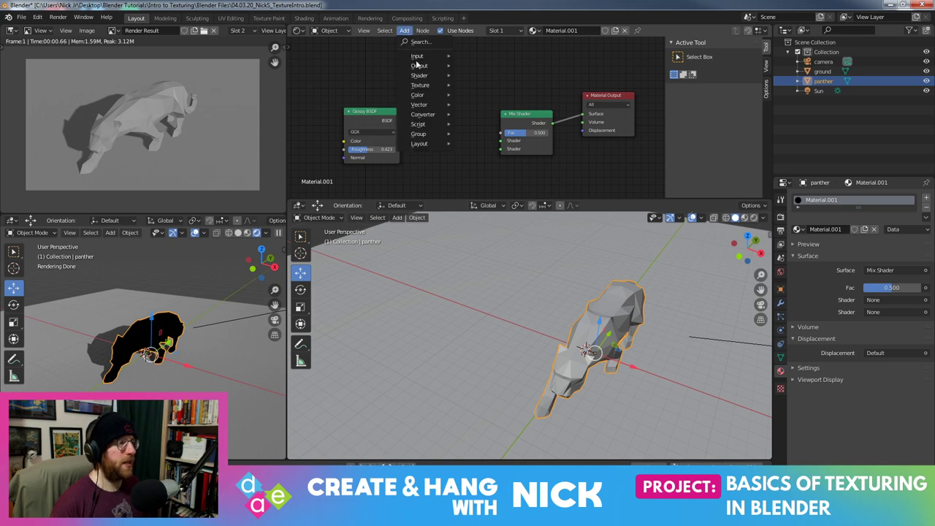
key("Escape")
Add a Diffuse BSDF next to the Glossy node and colour it saturated red
key("shift+a")
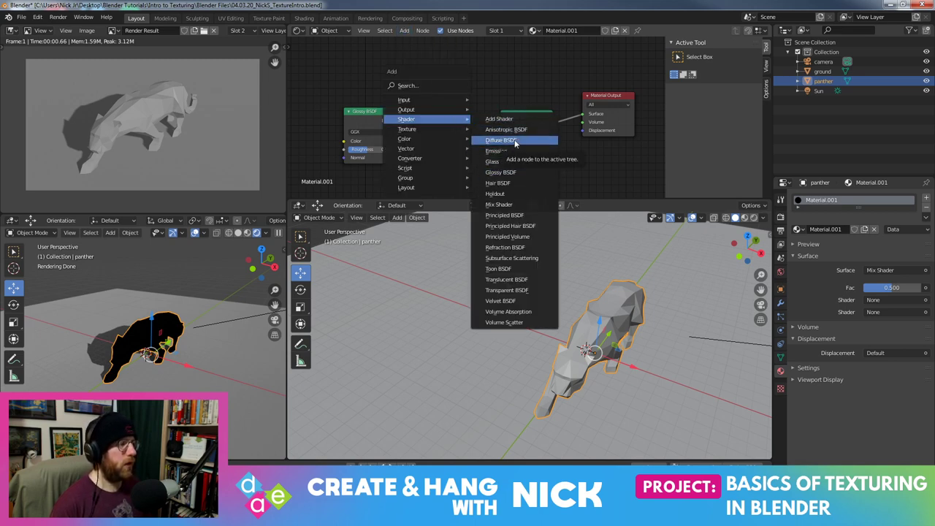
left_click(515, 140)
left_click(461, 95)
left_click(461, 91)
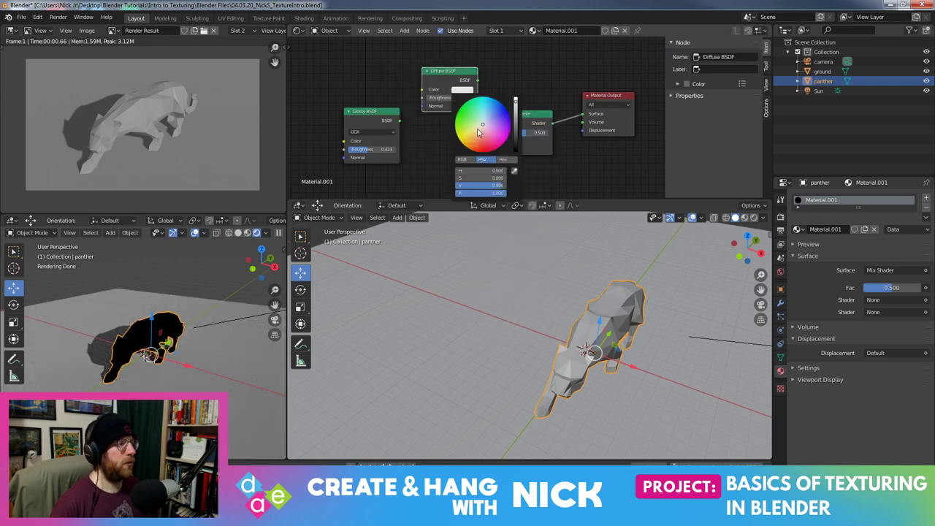
left_click_drag(479, 131, 493, 149)
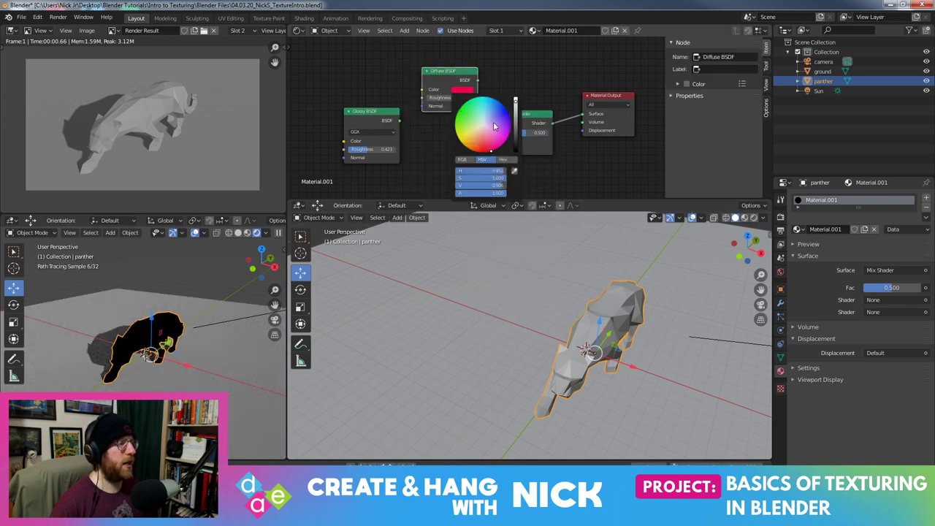
Cancel a started Add Shader node and duplicate the red Diffuse BSDF
key("shift+a")
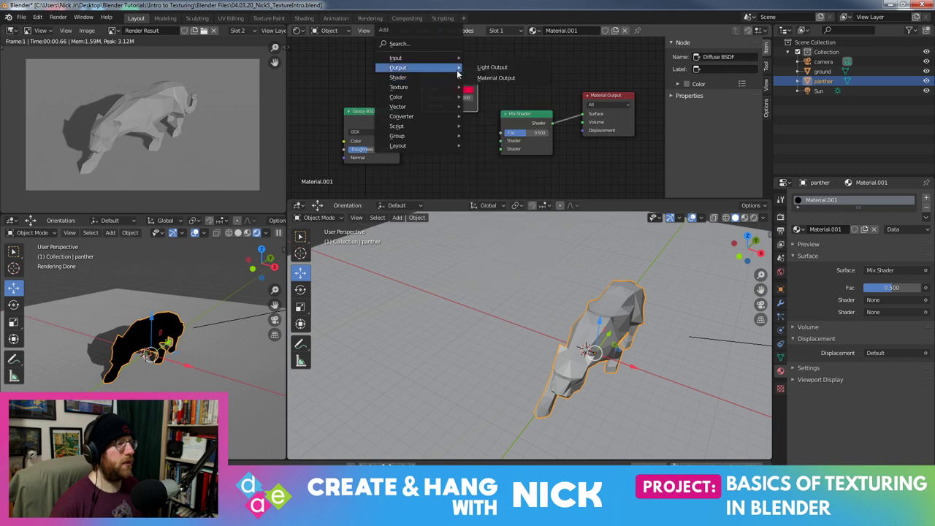
left_click(486, 78)
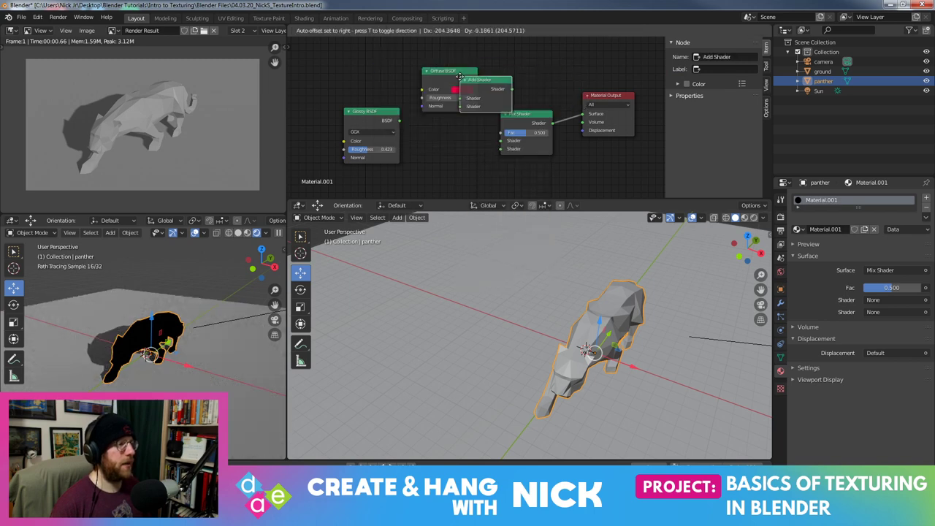
right_click(460, 76)
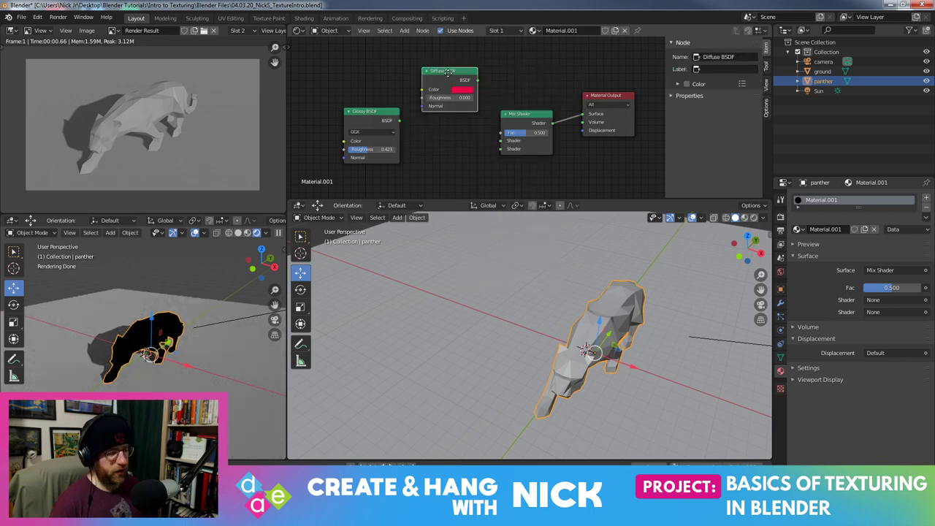
key("shift+d")
Colour the duplicate Diffuse blue and link both Diffuse nodes into the Mix Shader's inputs
left_click(449, 142)
left_click(468, 161)
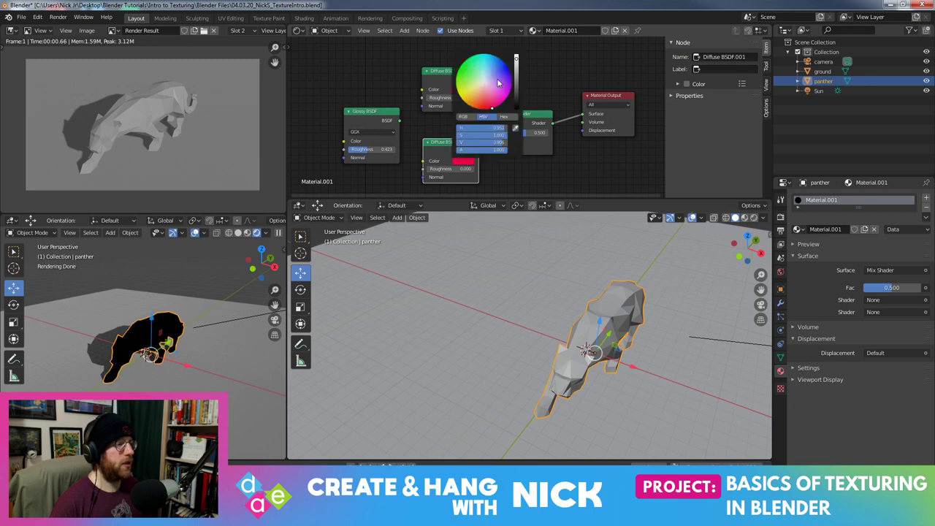
left_click(473, 70)
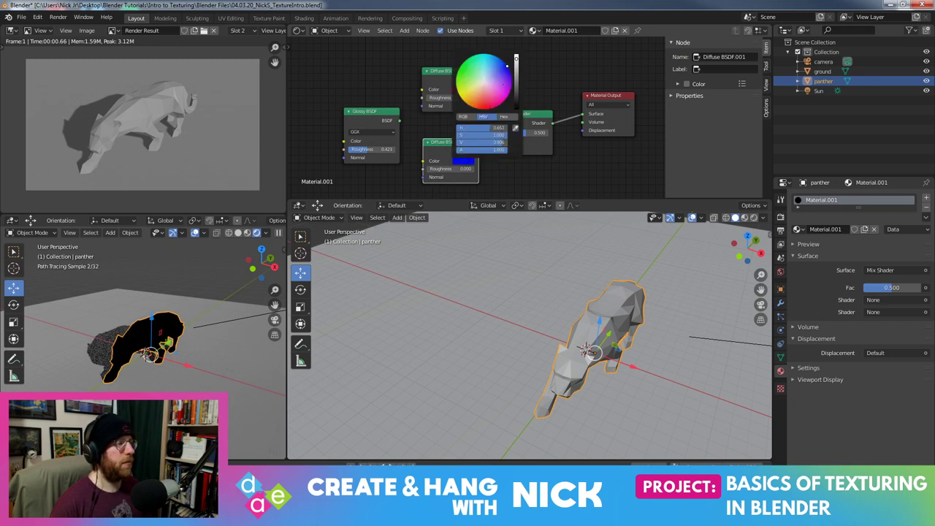
left_click_drag(448, 144, 501, 141)
left_click_drag(477, 80, 501, 149)
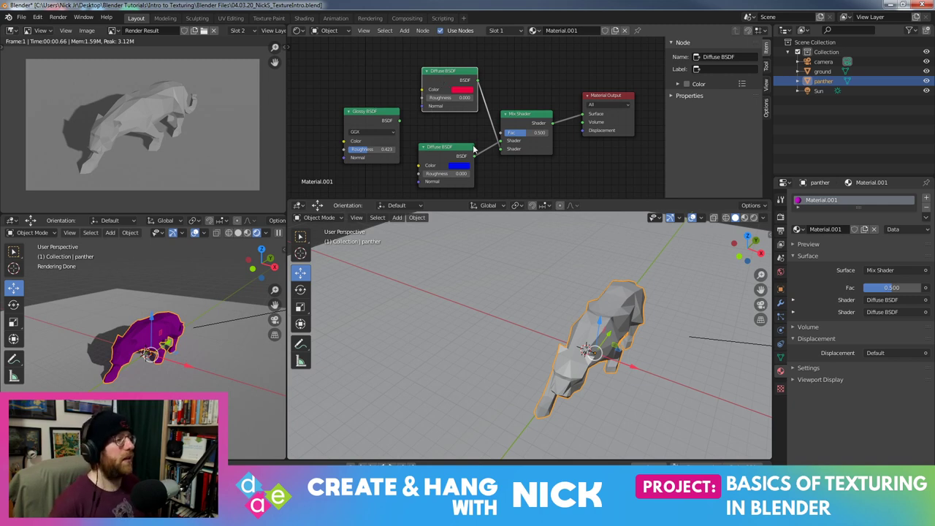
Sweep the Mix Shader factor from 0 (pure blue) toward red, then select both Diffuse nodes
left_click_drag(515, 133, 504, 132)
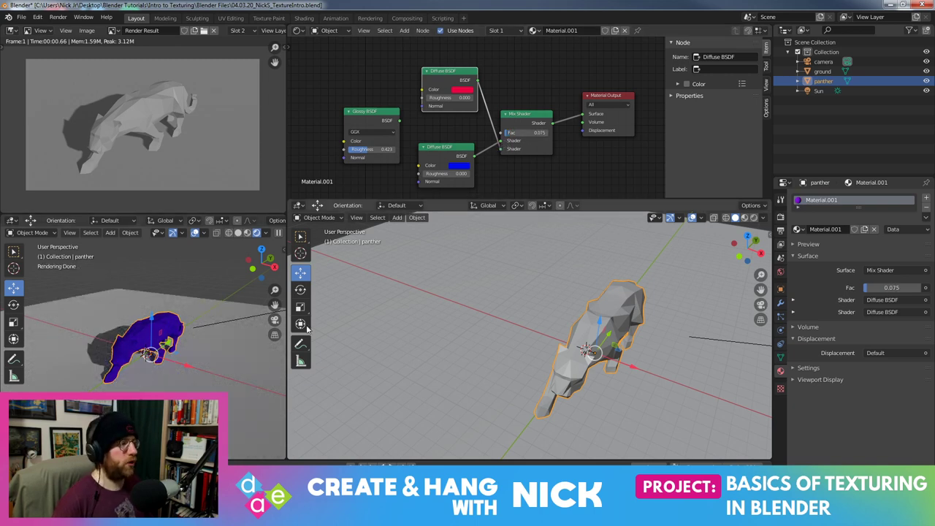
left_click_drag(520, 132, 505, 132)
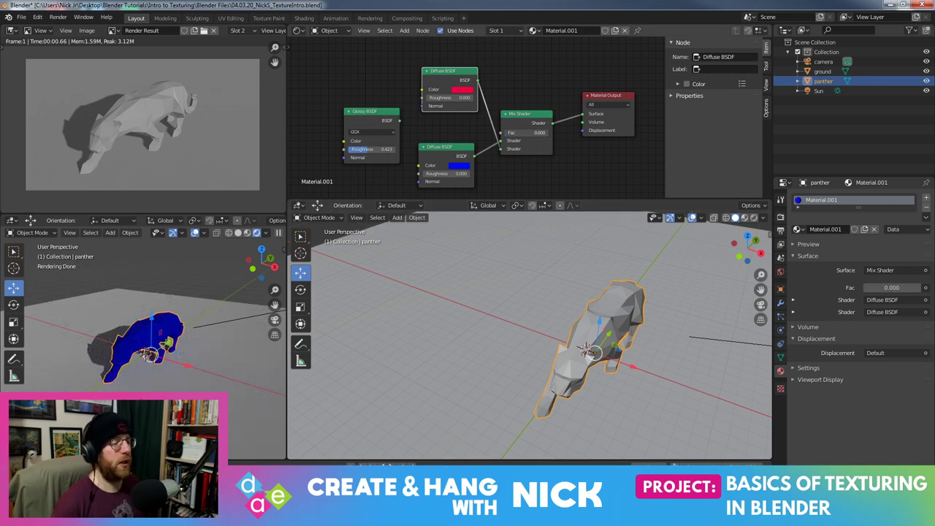
left_click_drag(897, 288, 929, 288)
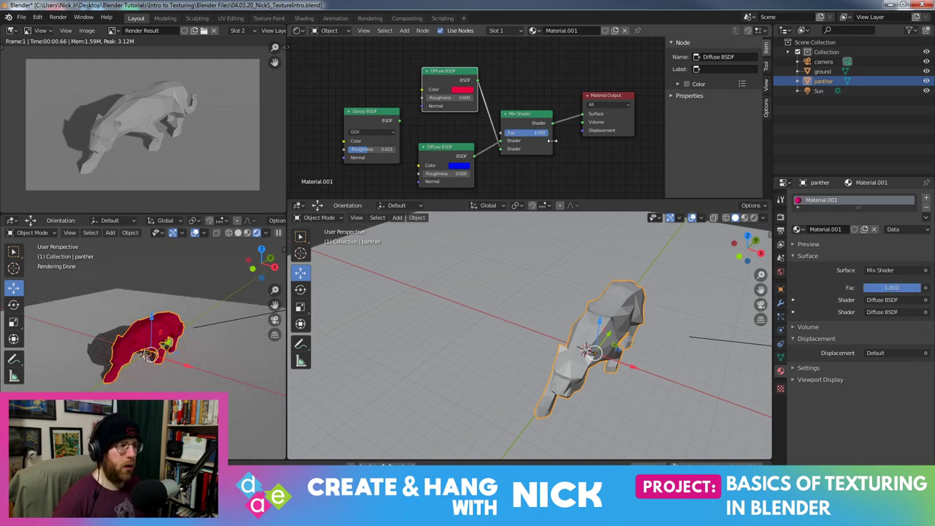
left_click(454, 155)
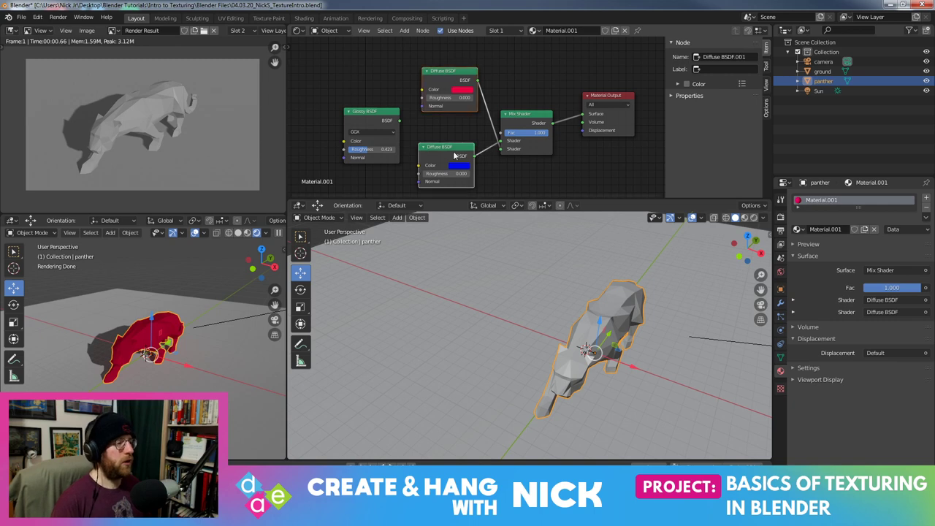
Delete both Diffuse BSDFs and plug the Glossy BSDF into the Mix Shader's first shader input
key("x")
mouse_move(398, 123)
left_mouse_down()
mouse_move(442, 149)
mouse_move(502, 140)
left_mouse_up()
left_click_drag(409, 139, 413, 144)
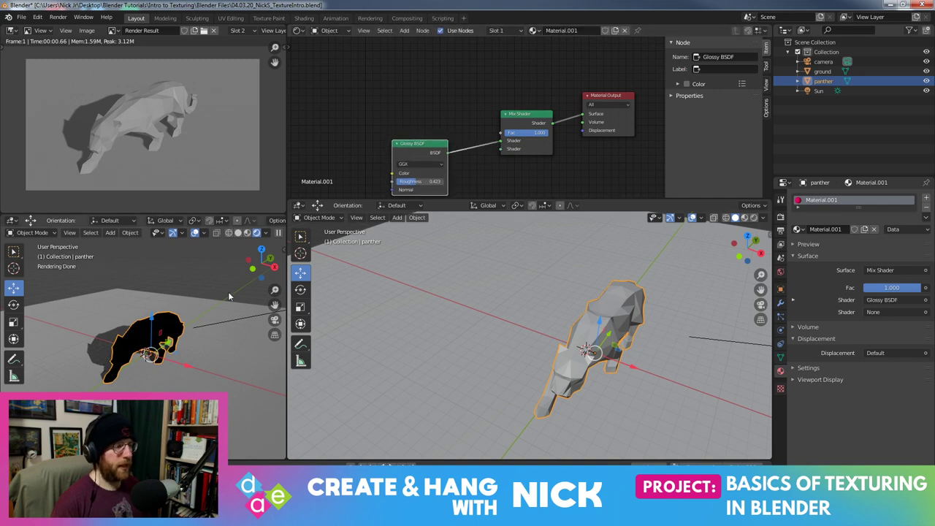
middle_click_drag(229, 301, 117, 318)
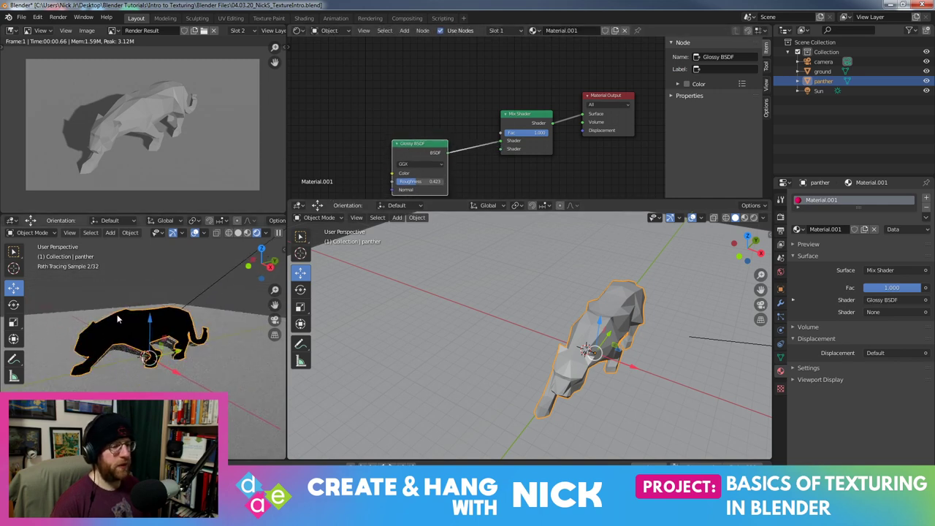
key("shift+a")
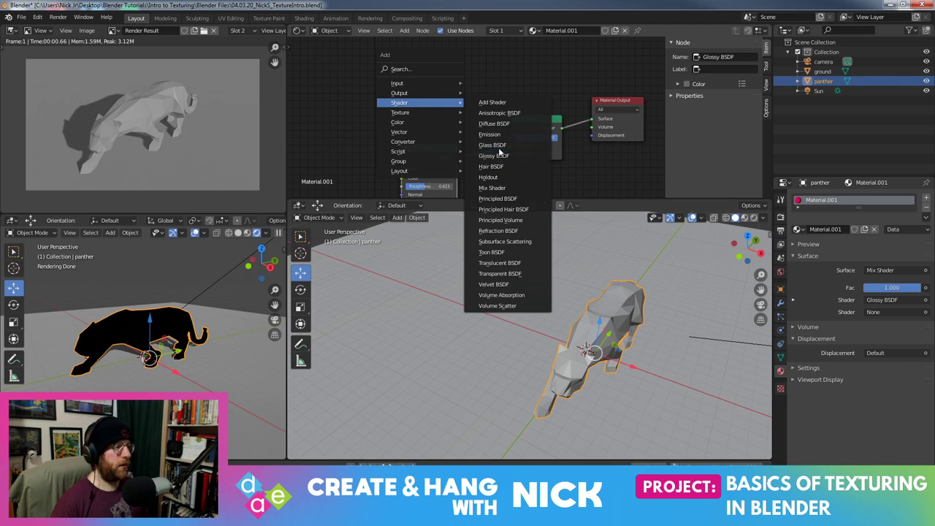
Place a Glass BSDF above the Glossy node and wire it to the Mix Shader's second shader socket
left_click(492, 145)
left_click(406, 68)
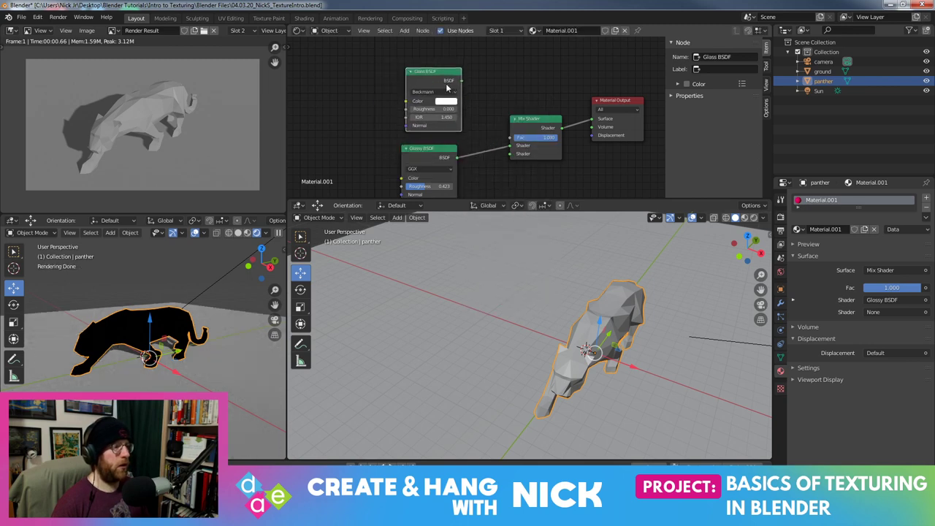
left_click_drag(461, 80, 510, 153)
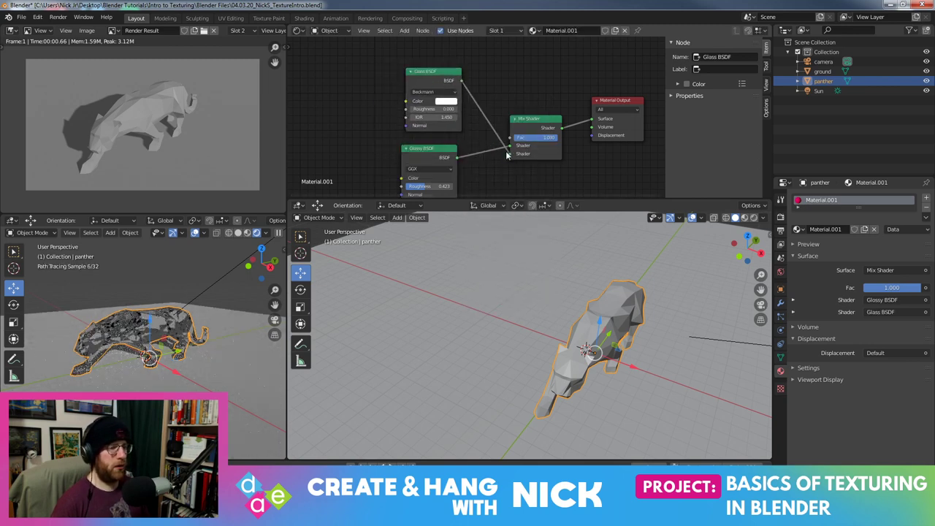
scroll(205, 274, "up", 1)
scroll(203, 299, "up", 2)
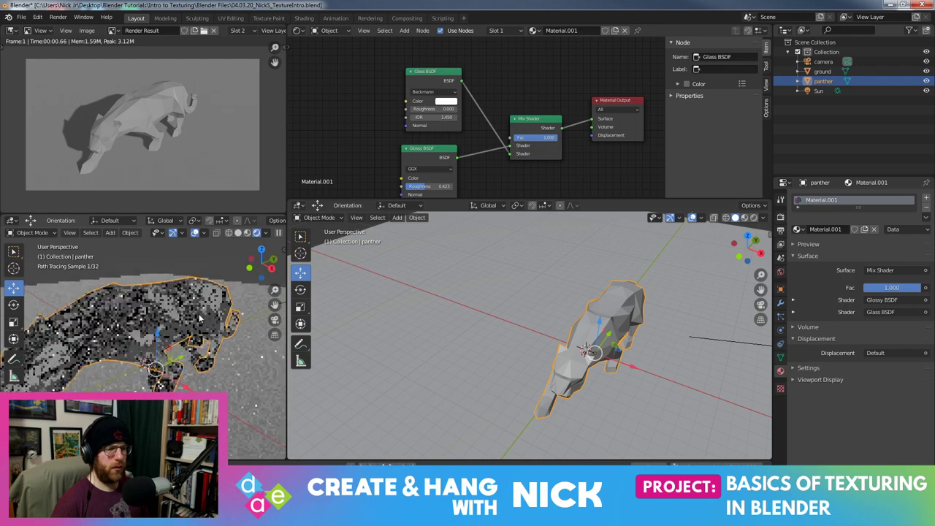
scroll(199, 322, "up", 2)
scroll(212, 314, "up", 1)
scroll(226, 303, "up", 1)
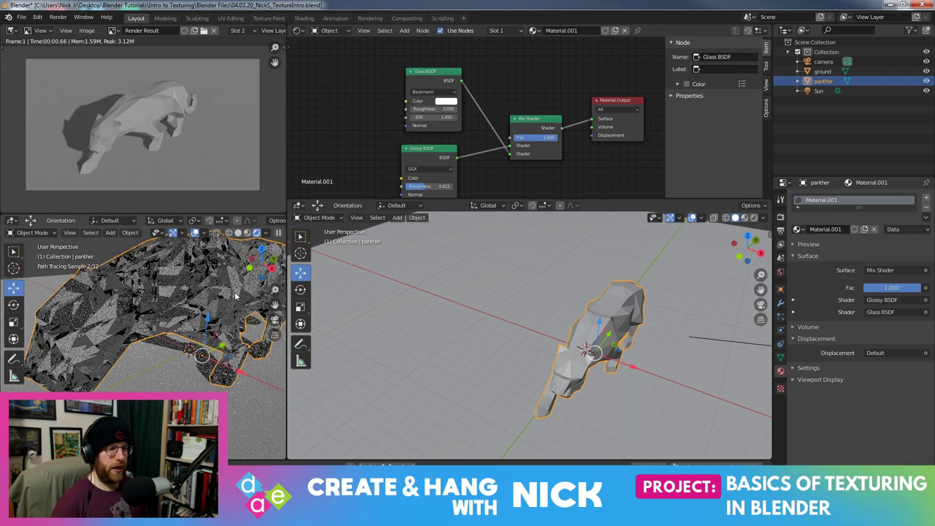
scroll(221, 309, "up", 1)
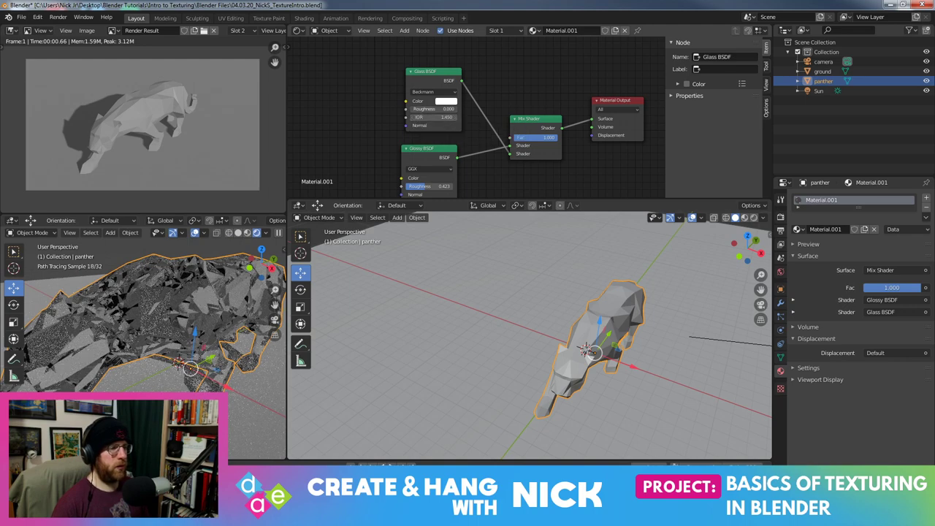
Give the Glass BSDF roughness 0.215 and step its IOR down from 1.450 to 0.750
left_click_drag(427, 109, 447, 108)
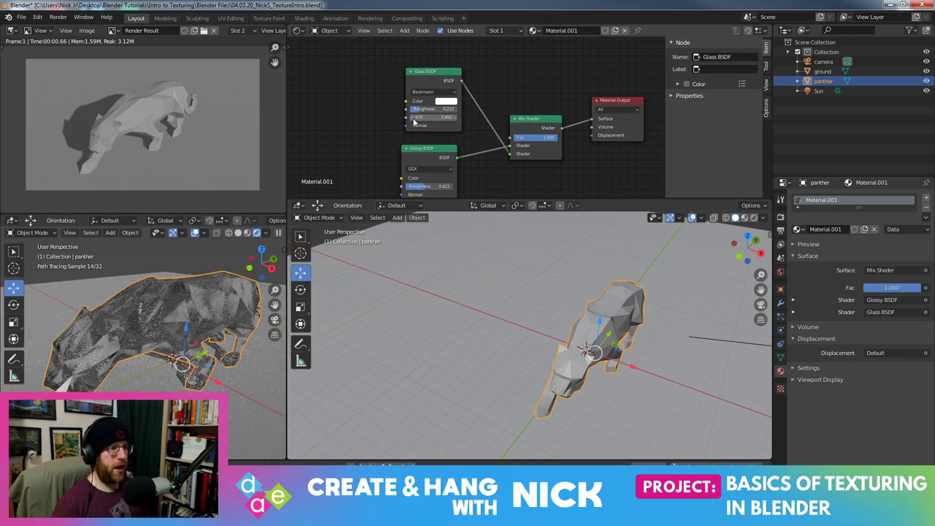
left_click_drag(415, 118, 398, 118)
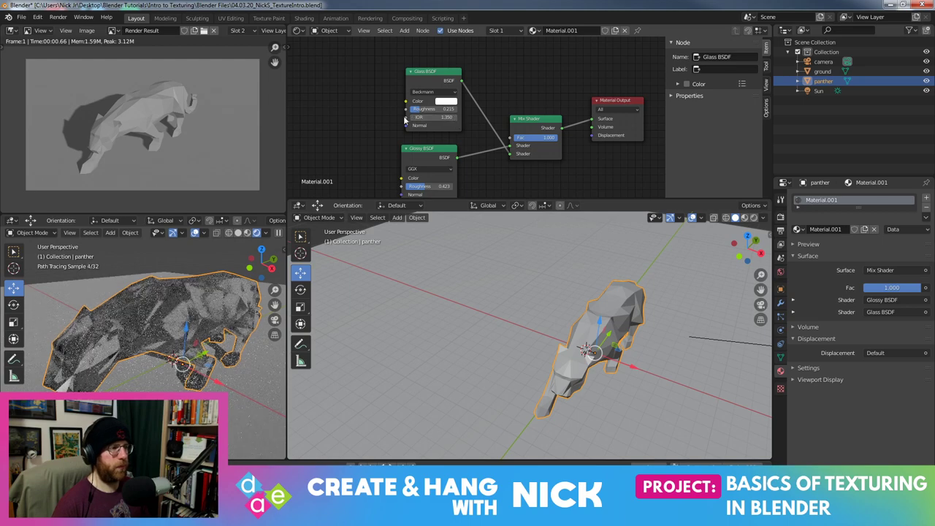
left_click(411, 118)
left_click(411, 118)
left_click(411, 119)
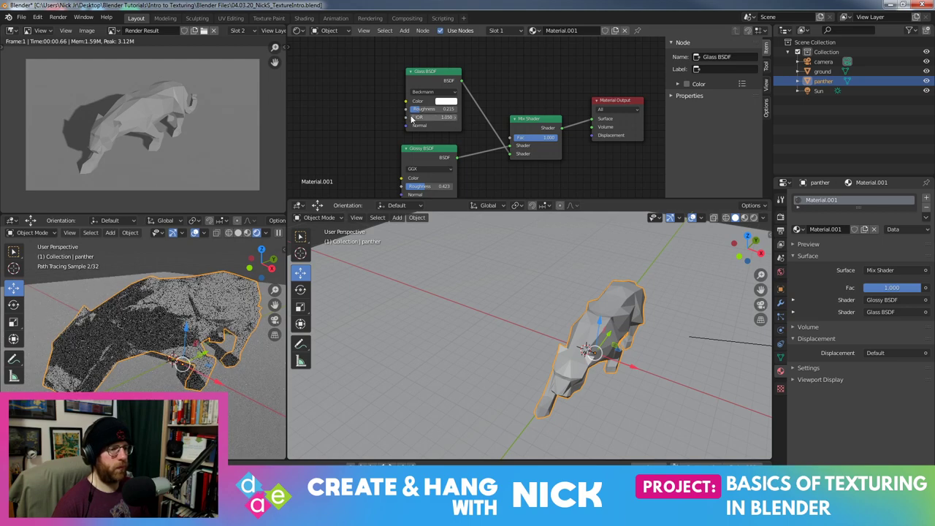
left_click(411, 118)
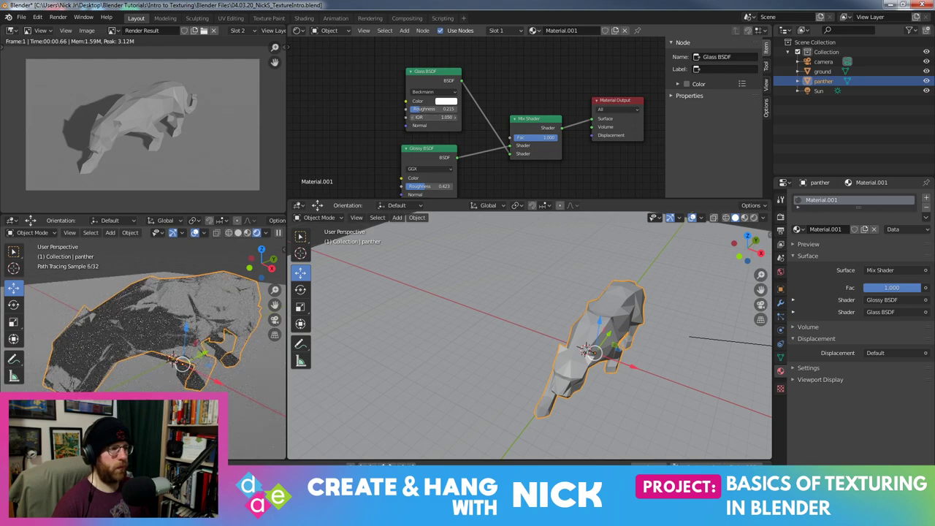
left_click(411, 119)
left_click(411, 118)
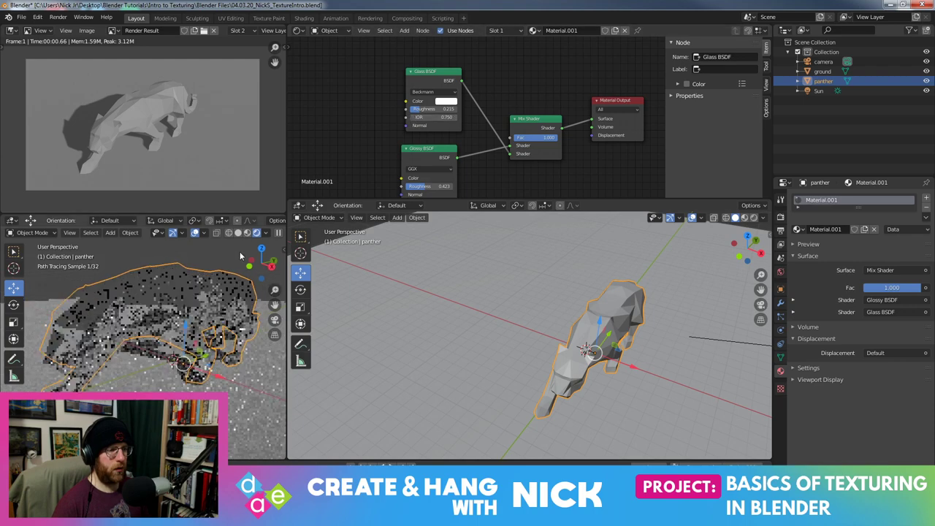
Drag the Mix Shader Fac from 1.000 to 0.242 while checking the panther in the render preview
left_click_drag(536, 137, 492, 138)
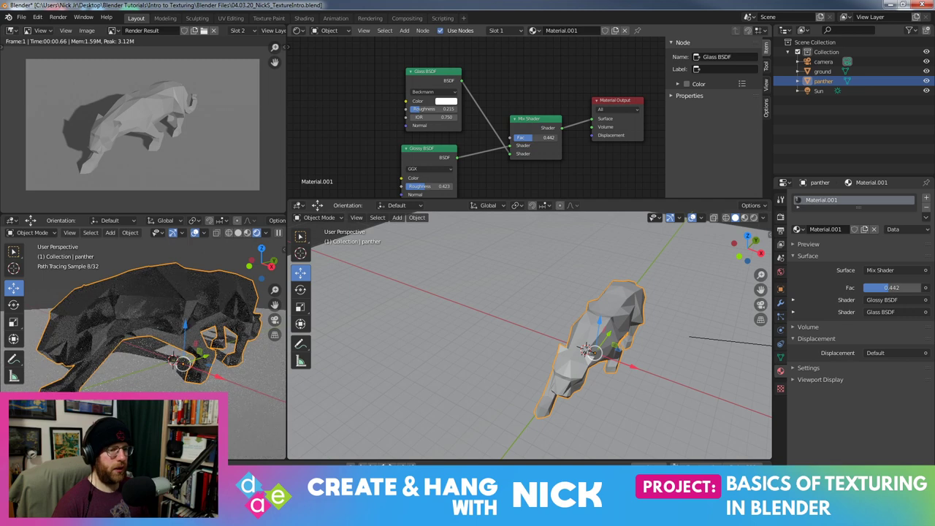
middle_click_drag(183, 315, 224, 282)
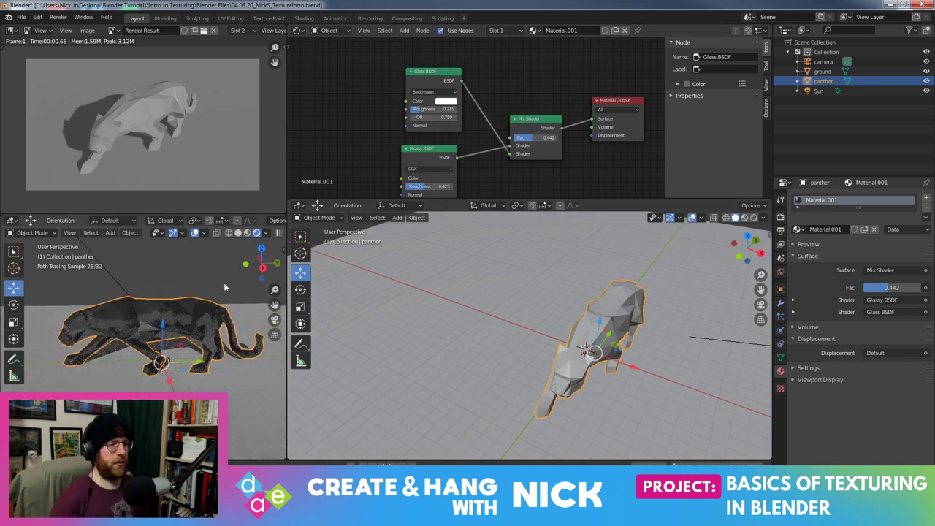
scroll(224, 287, "down", 2)
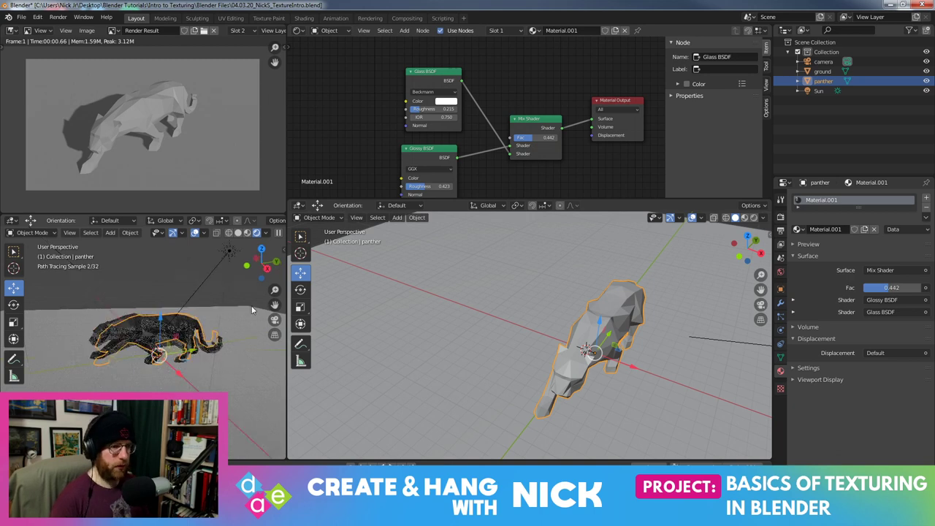
scroll(219, 372, "up", 5)
middle_click_drag(219, 373, 234, 351)
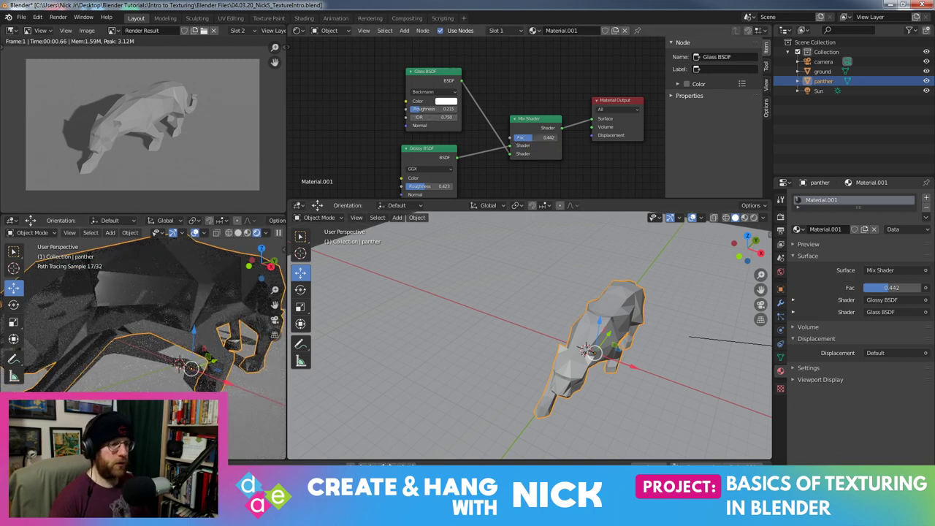
left_click_drag(536, 138, 504, 138)
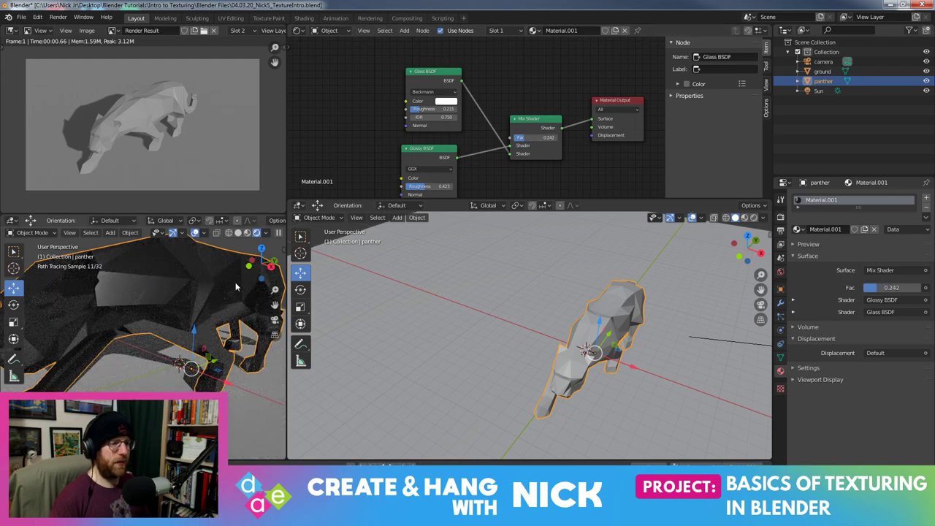
scroll(236, 282, "down", 5)
middle_click_drag(236, 282, 241, 255)
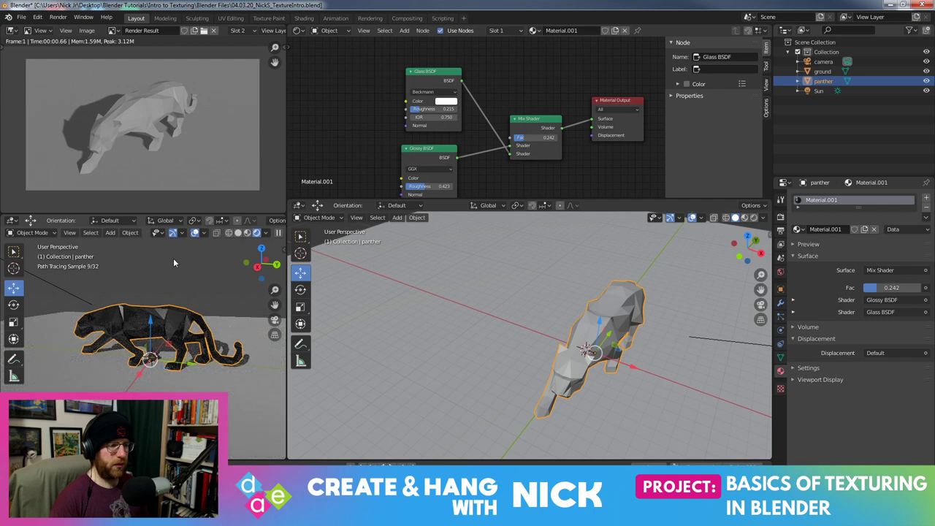
middle_click_drag(173, 258, 248, 264)
Lower the Glossy BSDF roughness to 0.262 and reposition the Glossy and Glass nodes
left_click_drag(431, 150, 440, 156)
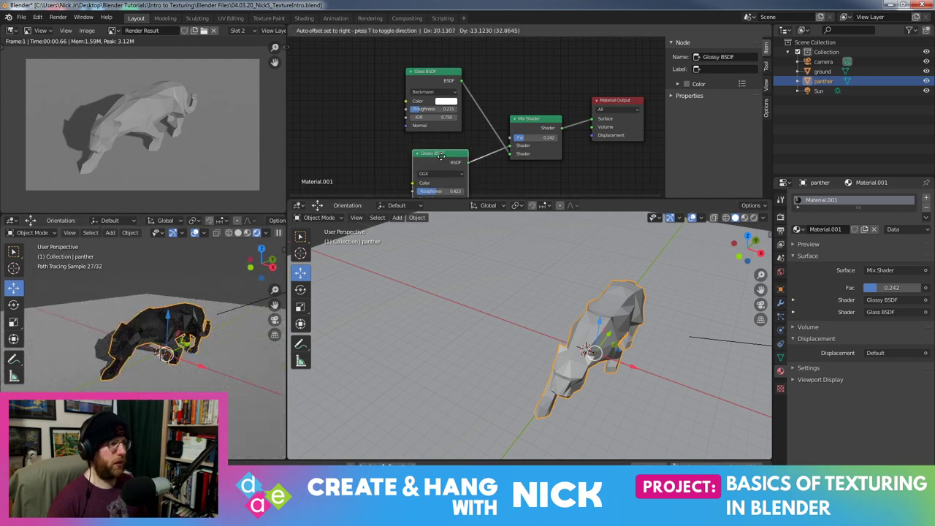
middle_click_drag(442, 156, 443, 109)
scroll(162, 354, "up", 2)
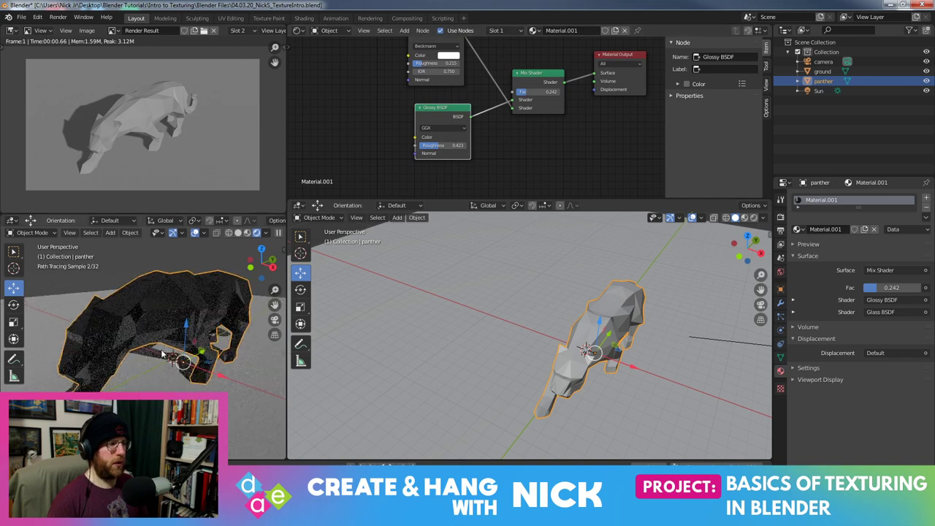
scroll(164, 354, "up", 2)
mouse_move(442, 145)
left_mouse_down()
mouse_move(417, 145)
mouse_move(447, 146)
left_mouse_up()
left_click_drag(439, 113, 424, 126)
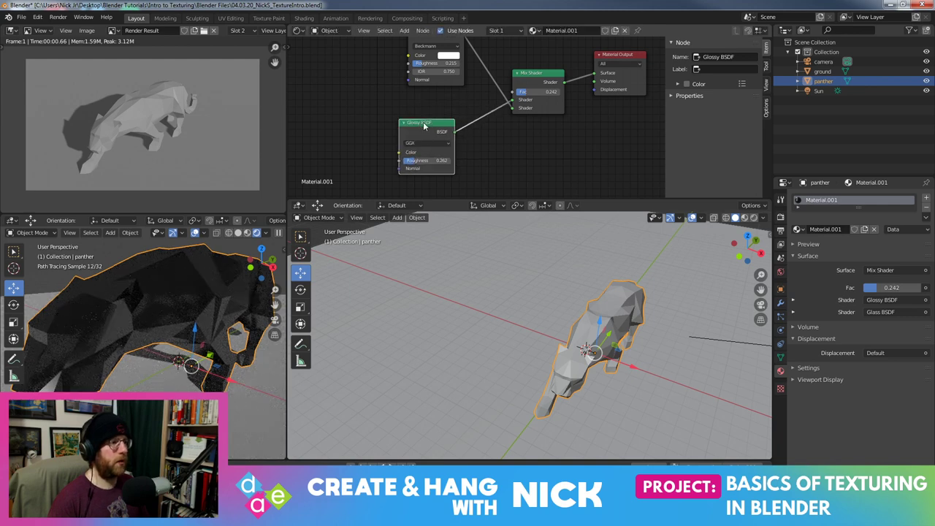
scroll(433, 56, "down", 1)
left_click_drag(433, 56, 434, 73)
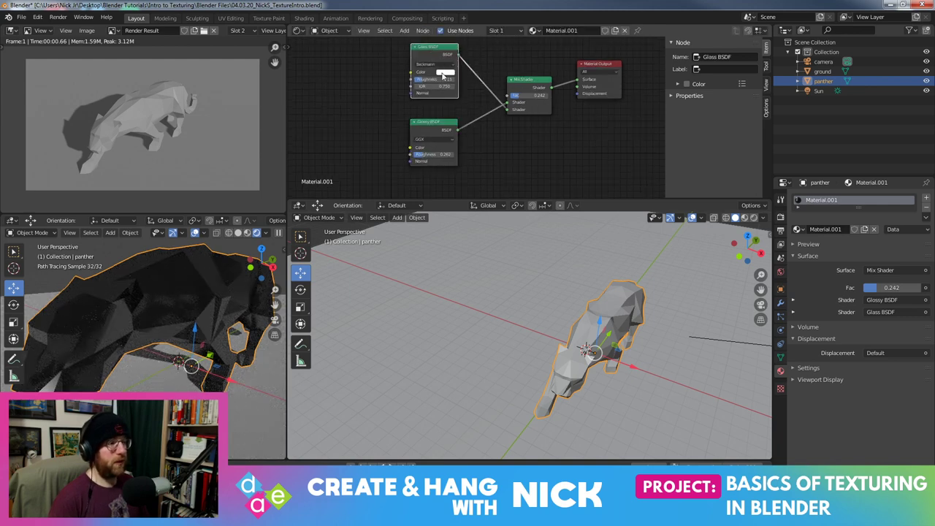
scroll(266, 299, "down", 3)
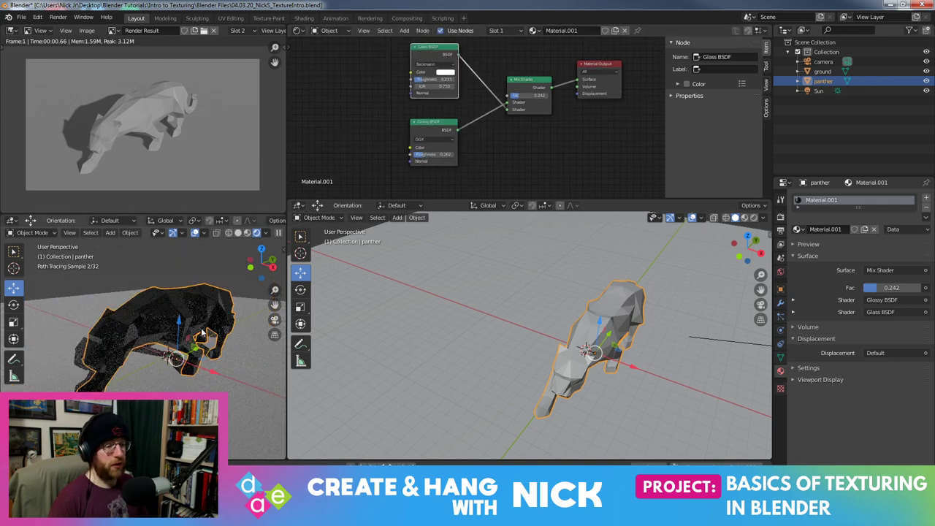
Set the Glass BSDF colour to a light pink-purple and view the render from the side
left_click(446, 73)
left_click(472, 109)
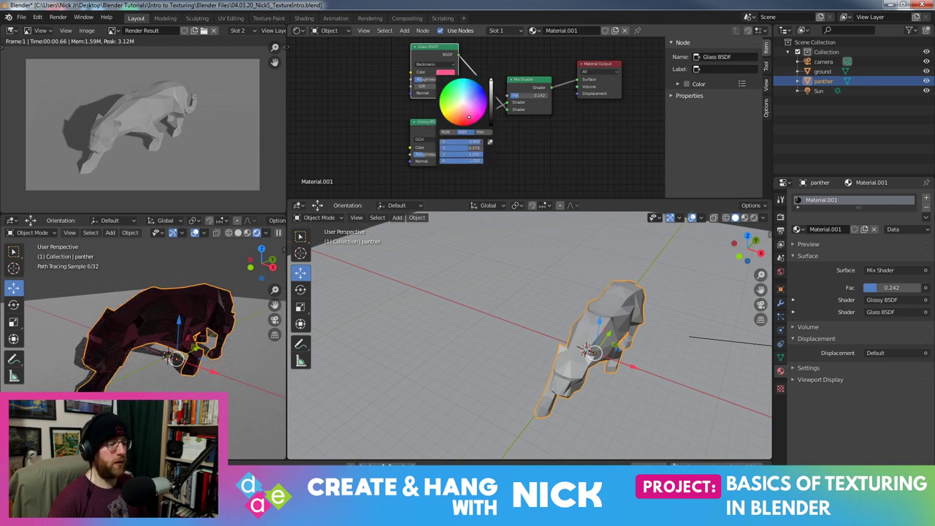
left_click_drag(471, 110, 471, 100)
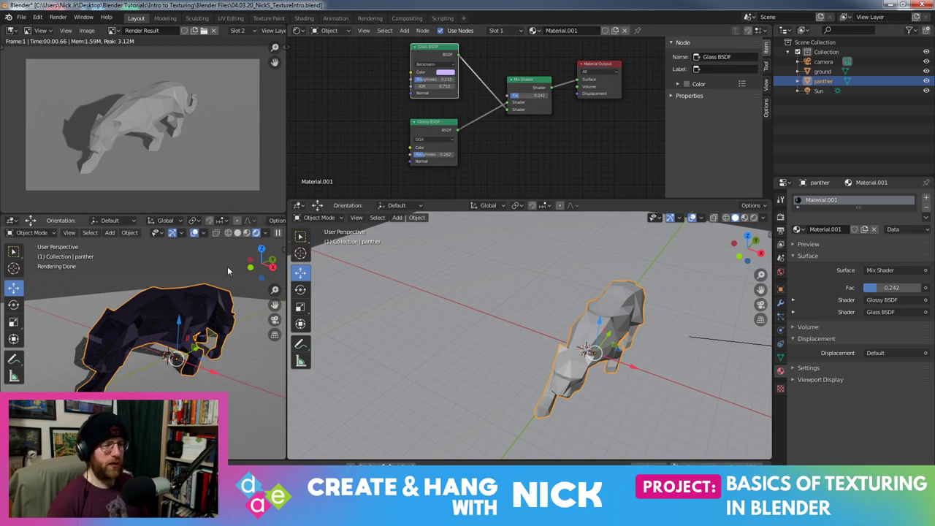
mouse_move(227, 266)
middle_mouse_down()
mouse_move(120, 262)
mouse_move(206, 261)
mouse_move(243, 275)
mouse_move(130, 272)
mouse_move(137, 256)
mouse_move(38, 259)
mouse_move(161, 277)
middle_mouse_up()
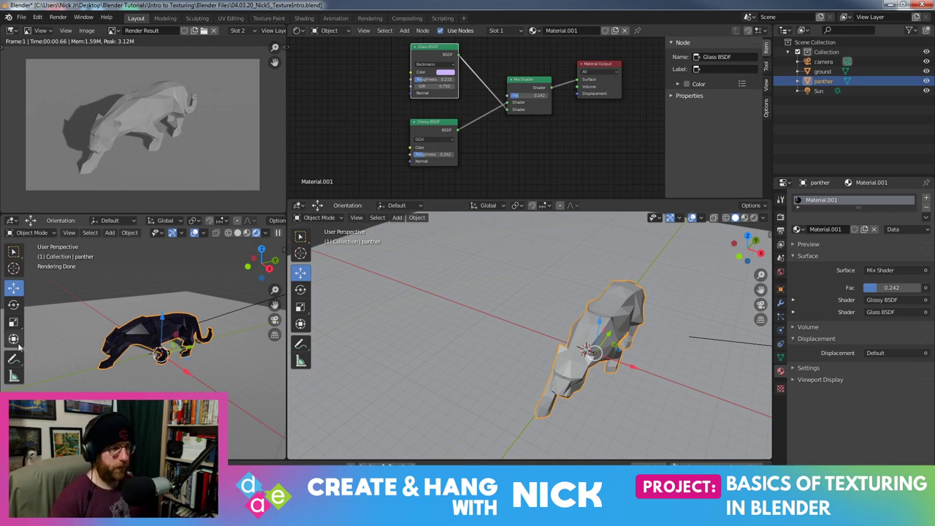
Rearrange the Glossy, Glass and Material Output nodes to make room between them
mouse_move(211, 289)
middle_mouse_down()
mouse_move(234, 279)
mouse_move(216, 385)
mouse_move(234, 351)
middle_mouse_up()
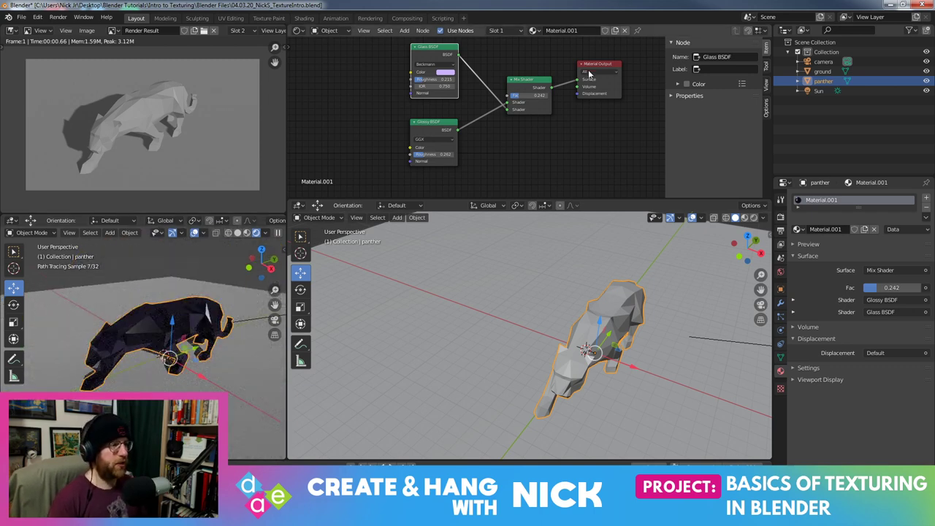
mouse_move(426, 120)
left_mouse_down()
mouse_move(439, 117)
mouse_move(450, 88)
left_mouse_up()
middle_click_drag(468, 168, 482, 172)
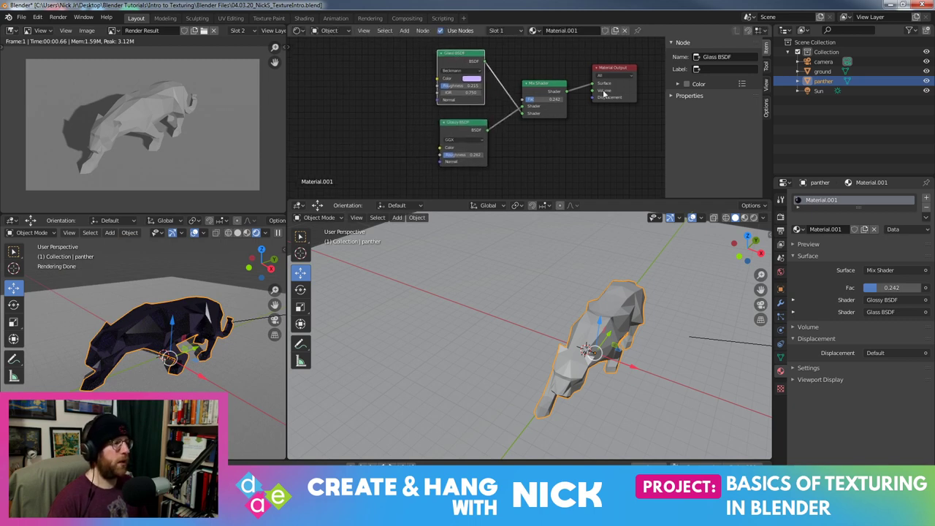
left_click_drag(612, 76, 623, 89)
middle_click_drag(142, 347, 157, 344)
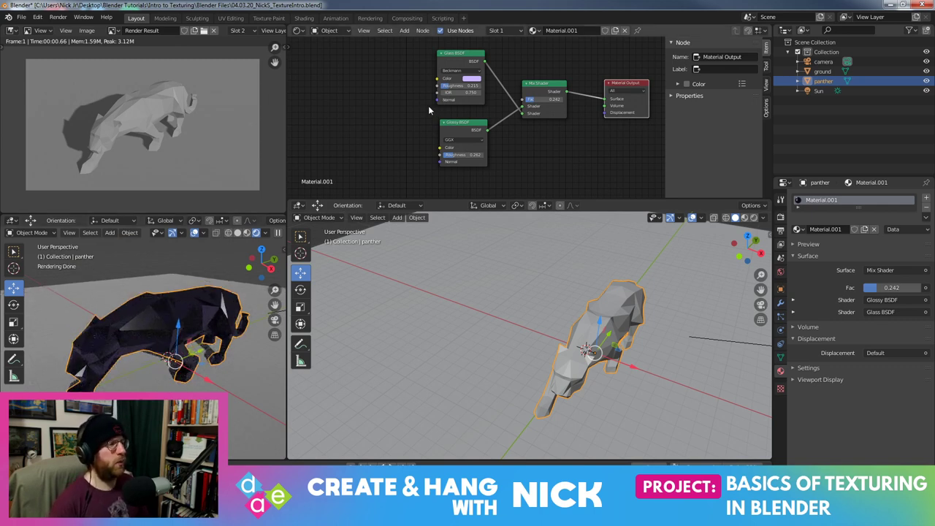
left_click_drag(468, 62, 473, 60)
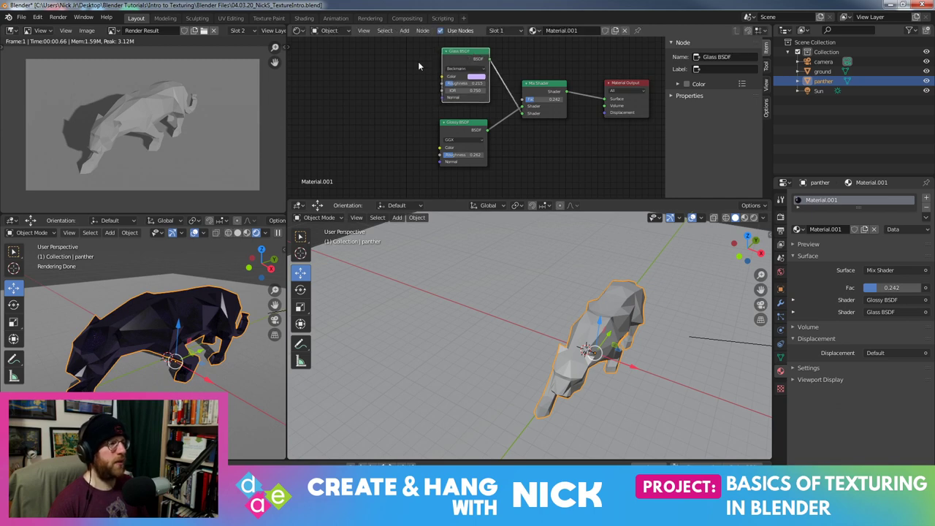
middle_click_drag(419, 67, 416, 84)
mouse_move(451, 77)
left_mouse_down()
mouse_move(397, 65)
mouse_move(392, 45)
left_mouse_up()
Duplicate the Mix Shader and drop the copy between the Glass BSDF and the original Mix Shader
key("shift+d")
left_click(480, 86)
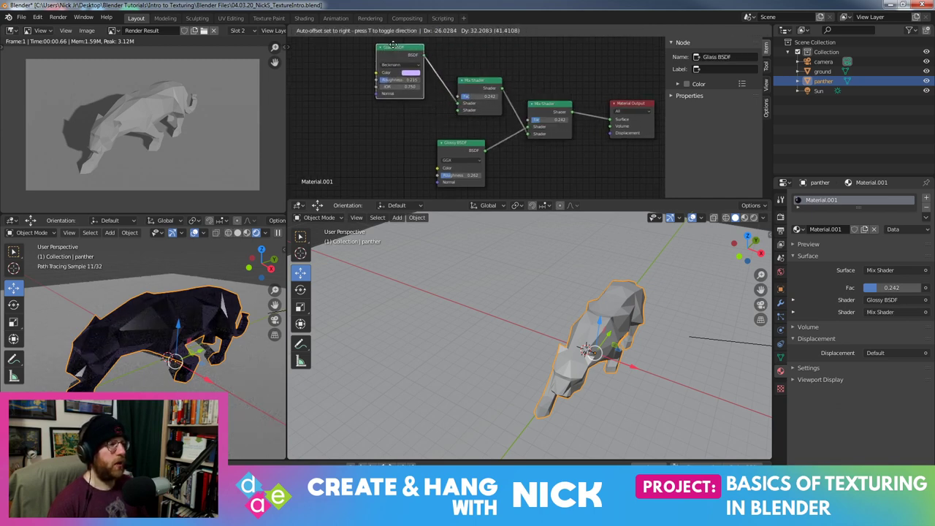
key("shift+a")
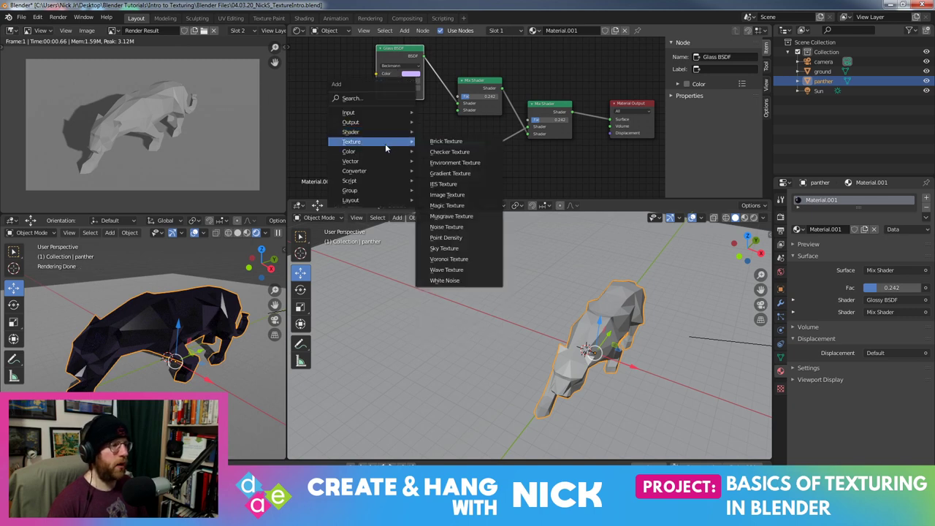
mouse_move(370, 131)
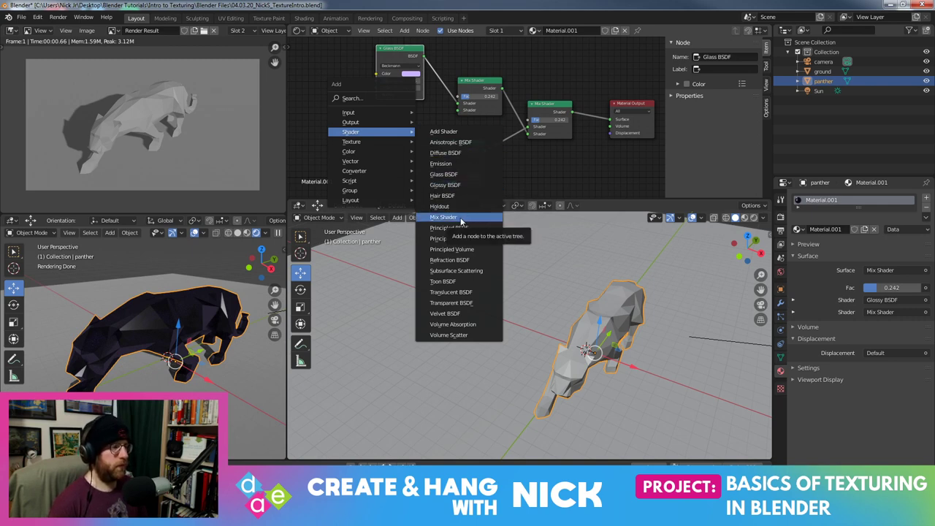
Delete the inserted Mix Shader and connect Glass BSDF directly to the Mix Shader's second input
left_click(444, 185)
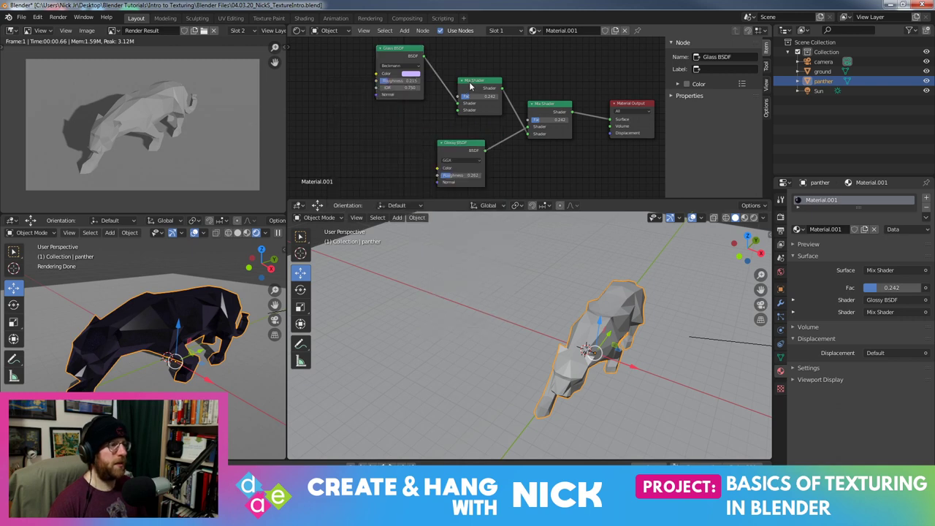
key("x")
left_click_drag(423, 57, 523, 135)
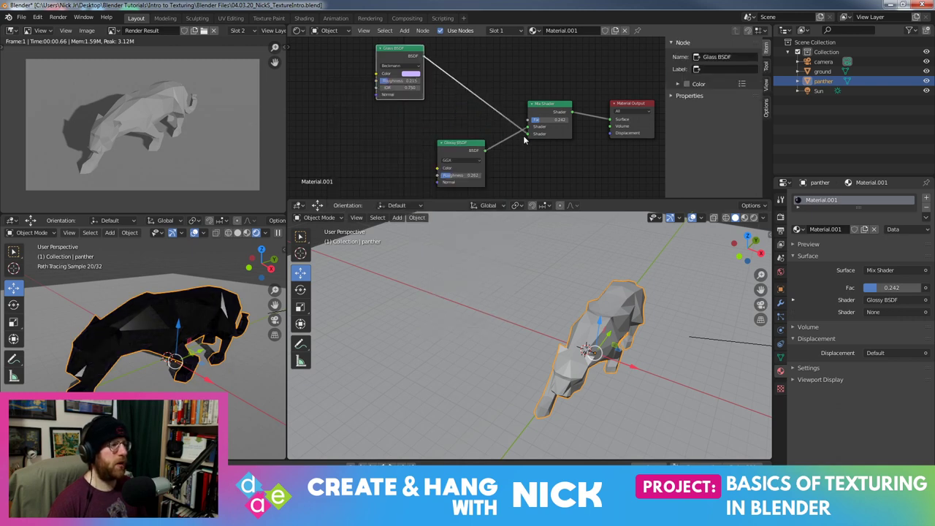
left_click_drag(398, 48, 437, 71)
Insert a duplicated Mix Shader (Fac 0.242) on the Glossy BSDF's link instead
middle_click_drag(465, 136, 444, 73)
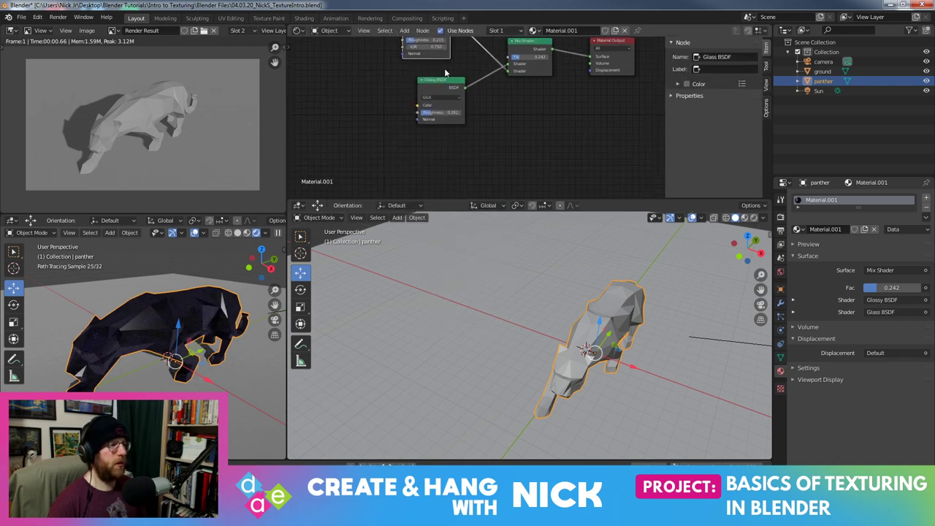
left_click(451, 88)
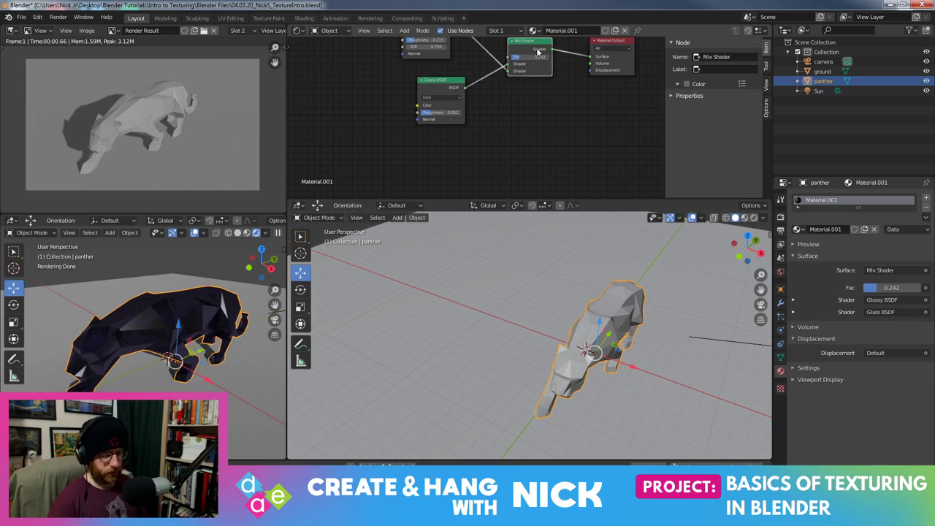
key("shift+d")
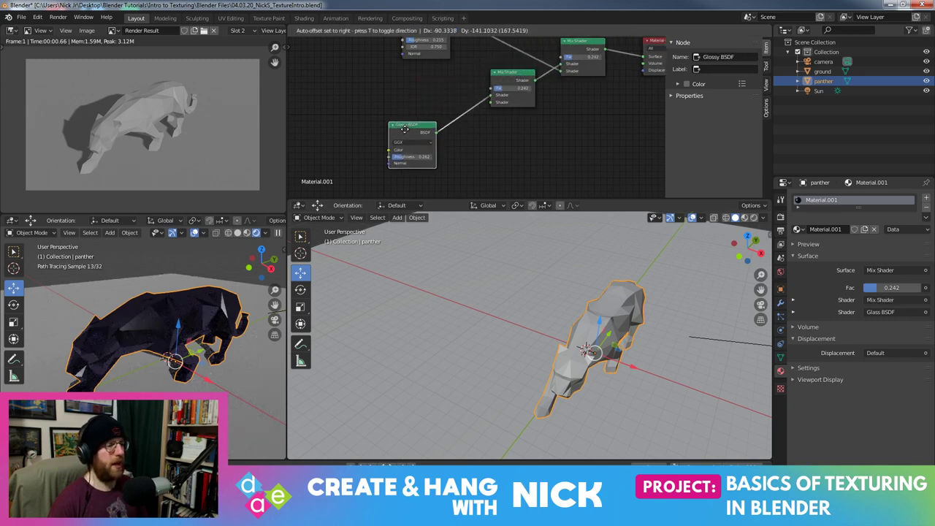
left_click(403, 131)
left_click(509, 88)
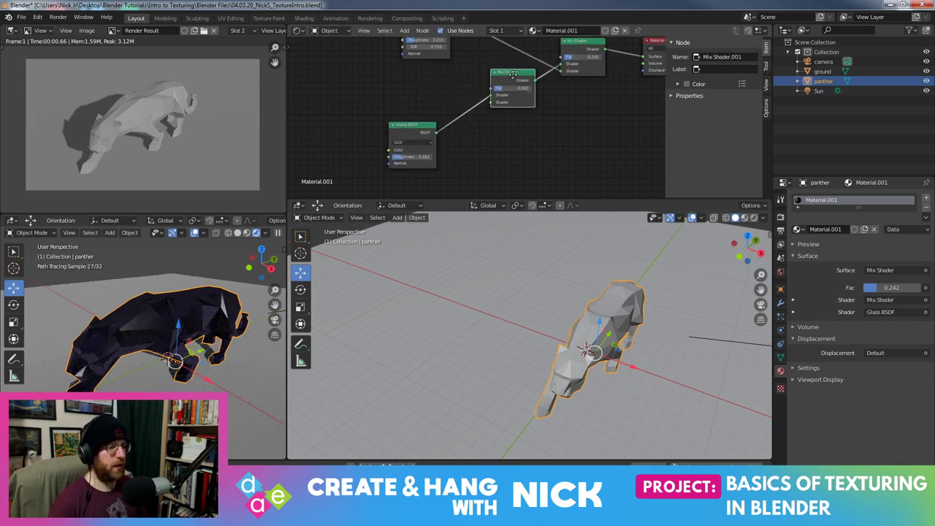
left_click(416, 122)
key("shift+a")
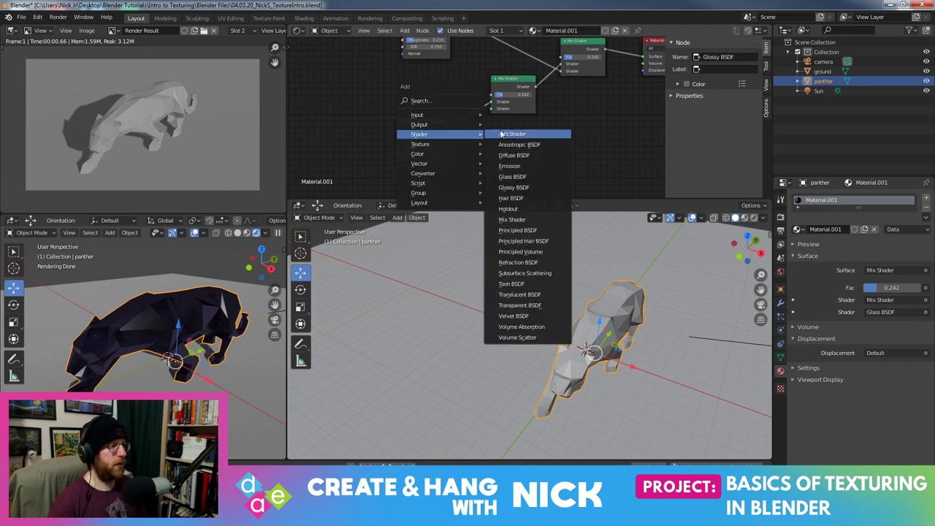
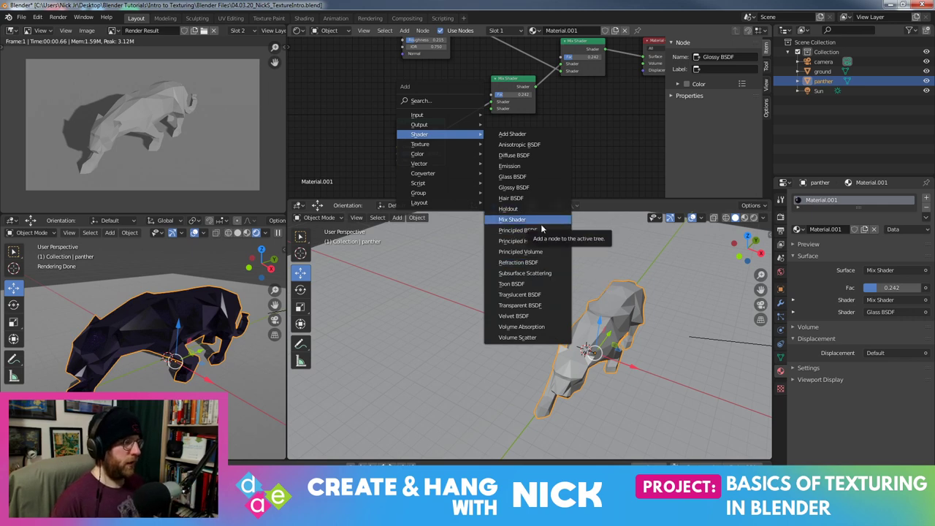
Add a Refraction BSDF below the Glossy BSDF and wire it into the lower Mix Shader feeding the output
left_click(526, 263)
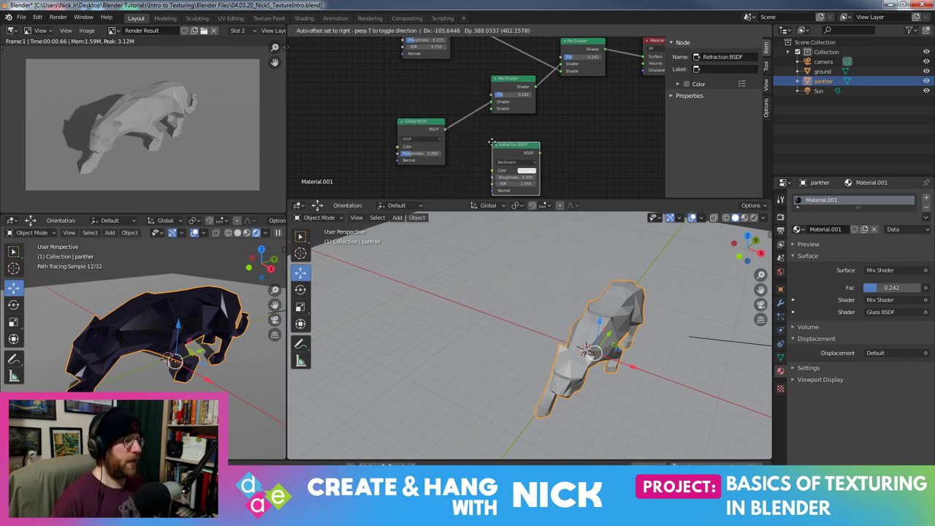
left_click(448, 124)
left_click_drag(420, 121, 435, 87)
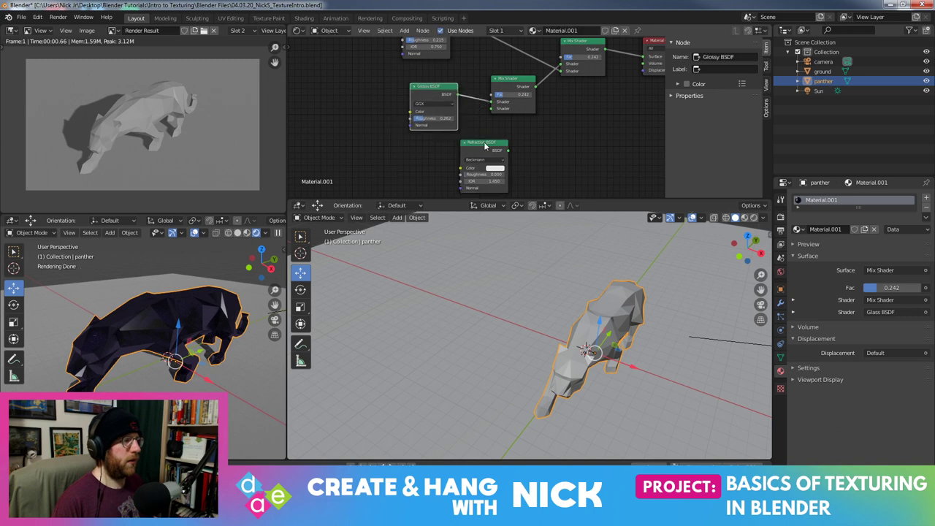
mouse_move(487, 130)
left_mouse_down()
mouse_move(445, 148)
mouse_move(491, 108)
left_mouse_up()
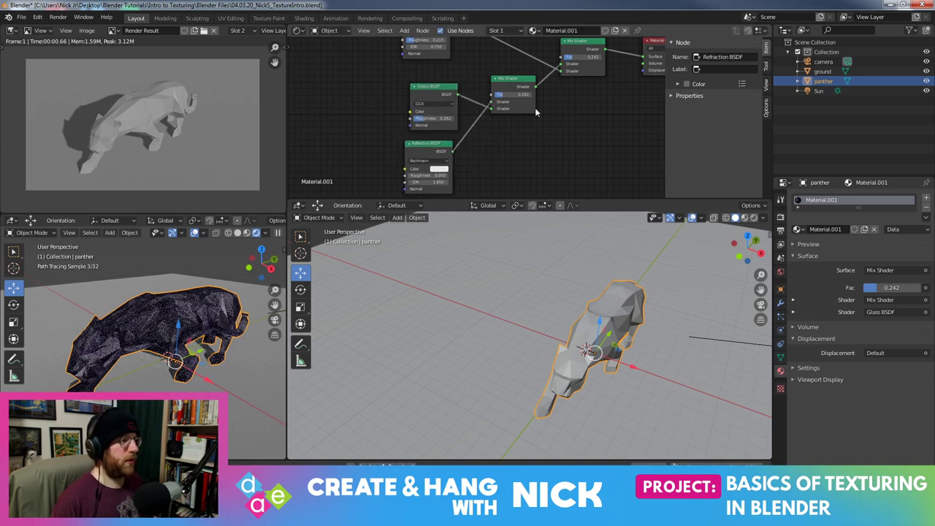
middle_click_drag(584, 121, 570, 136)
left_click_drag(523, 102, 626, 75)
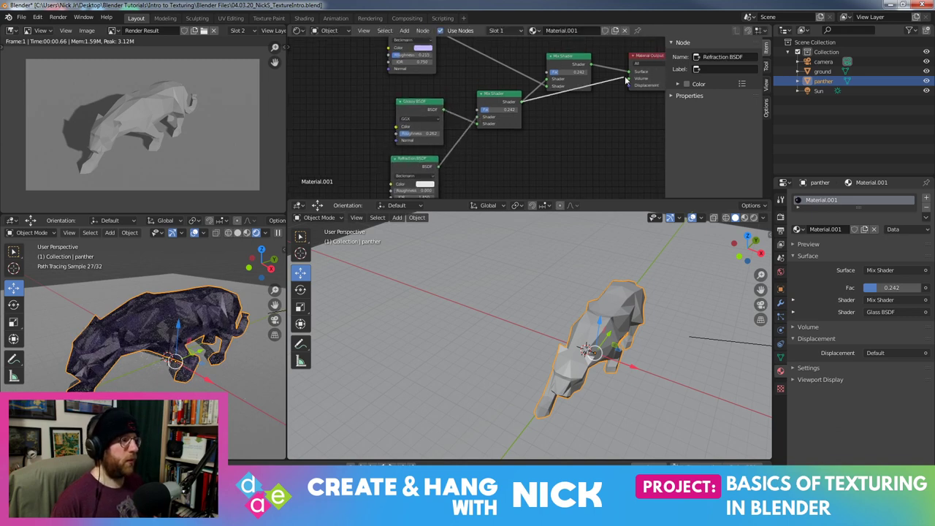
Delete the Refraction BSDF node, leaving the Mix Shader's first shader input empty
mouse_move(445, 179)
middle_mouse_down()
mouse_move(468, 141)
mouse_move(563, 130)
mouse_move(558, 178)
mouse_move(485, 143)
middle_mouse_up()
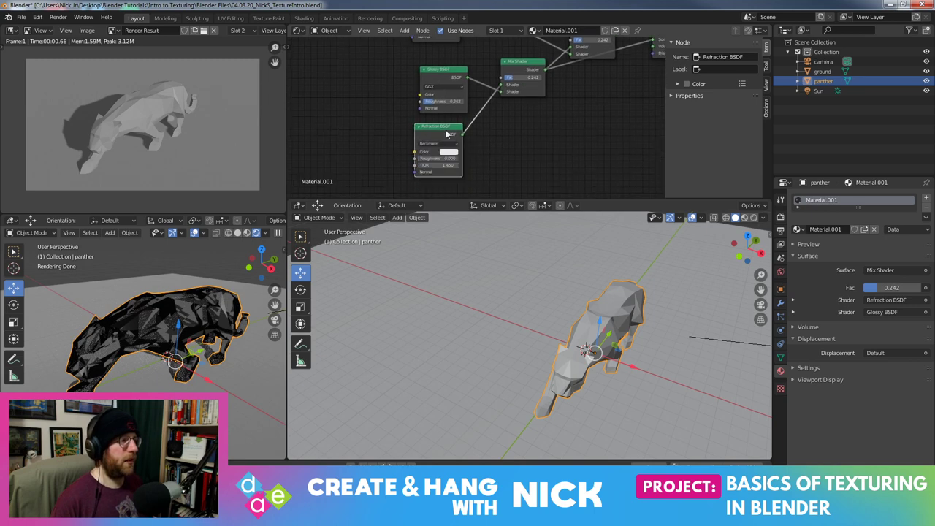
key("x")
key("shift+a")
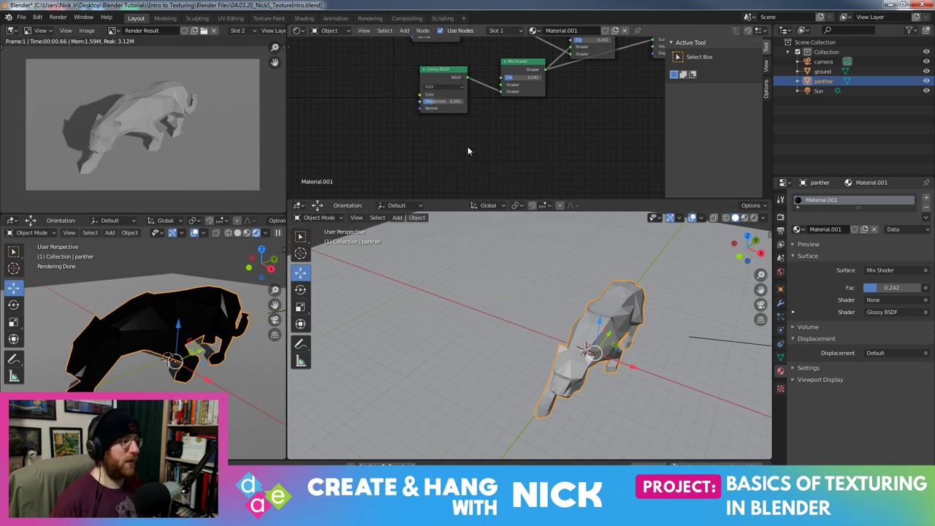
Frame all nodes, link Glossy BSDF toward the Mix Shader, and undo a misplaced node move
key("shift+a")
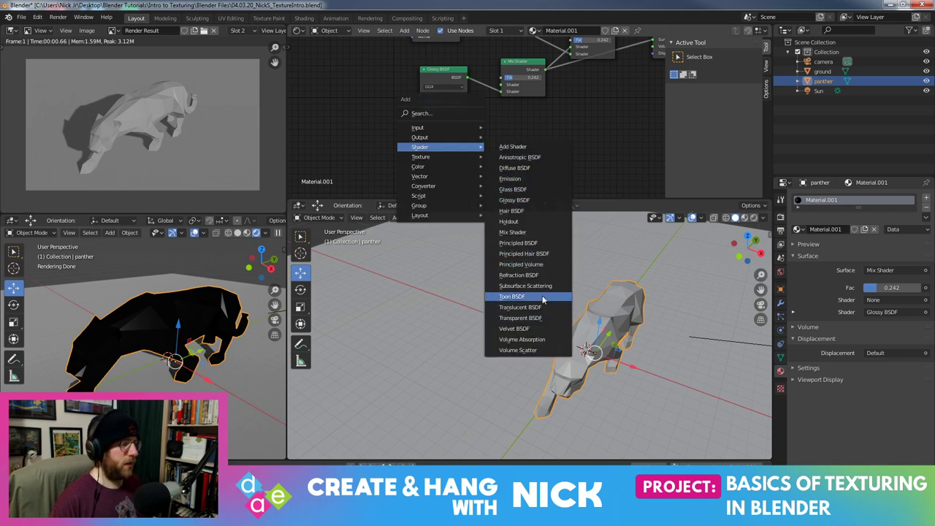
key("Escape")
key("Home")
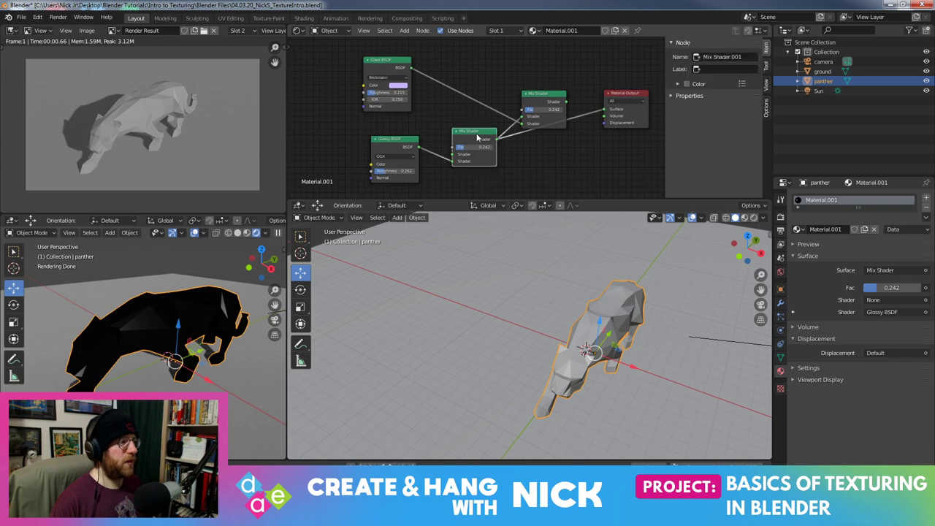
left_click_drag(418, 147, 521, 119)
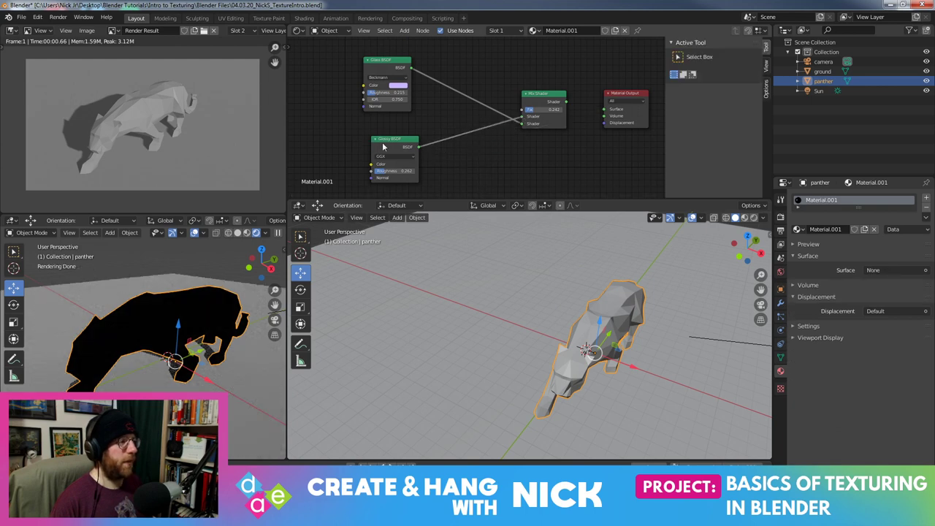
left_click_drag(380, 138, 424, 134)
left_click(374, 65)
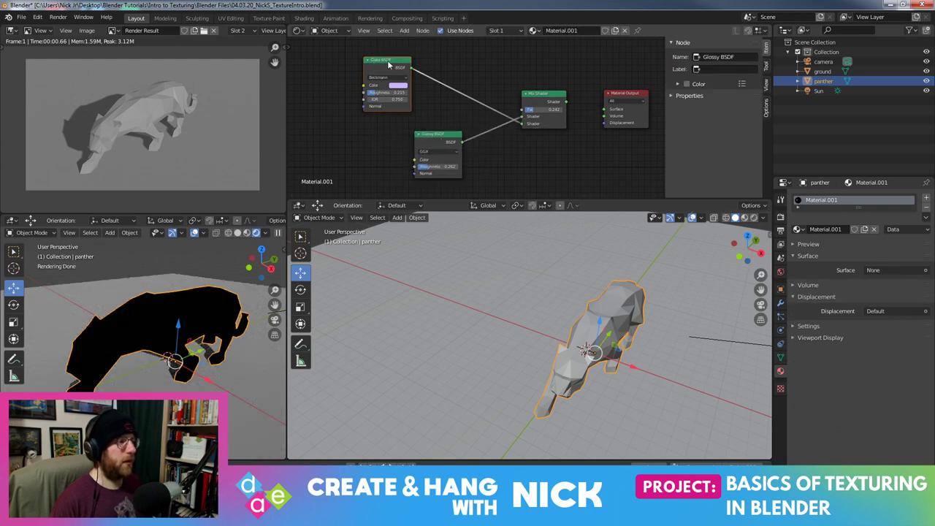
left_click_drag(388, 61, 442, 70)
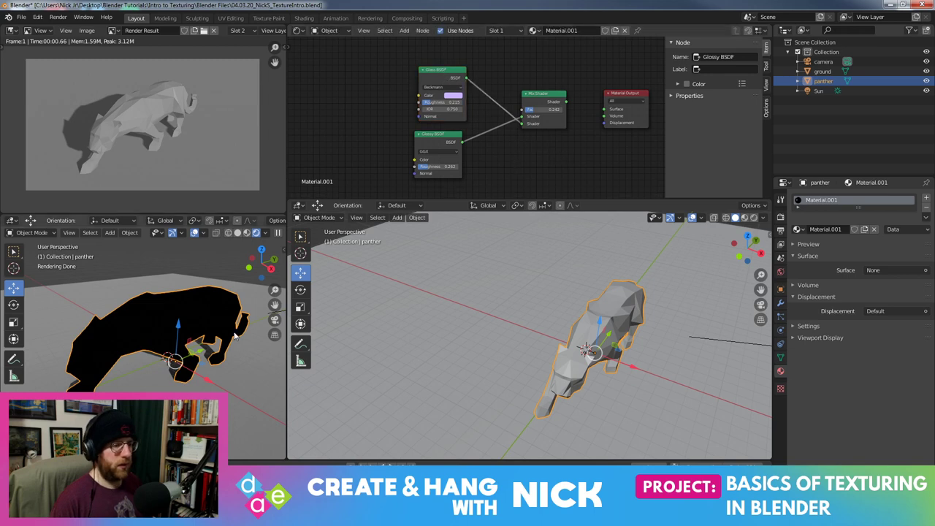
key("ctrl+z")
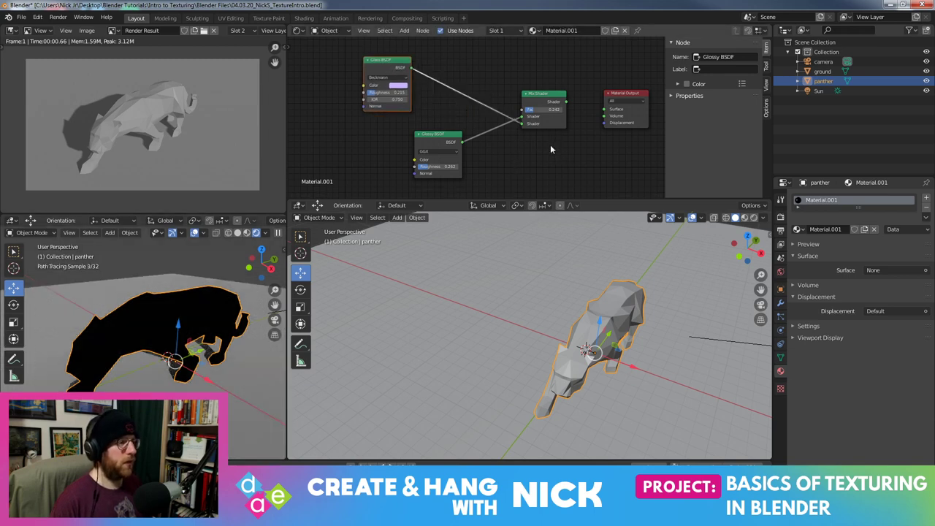
key("ctrl+z")
key("ctrl+z")
key("ctrl+z")
key("ctrl+z")
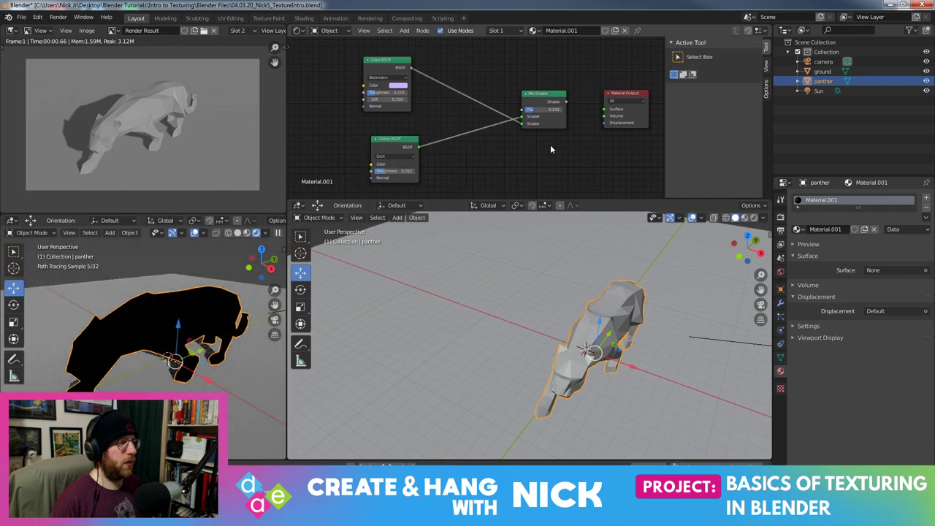
key("ctrl+shift+z")
key("ctrl+shift+z")
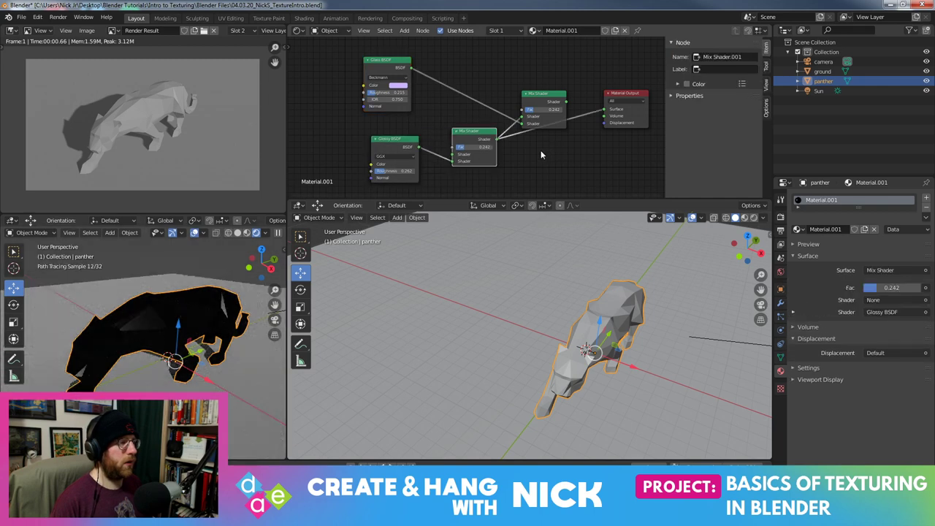
Connect Glossy BSDF to the top Mix Shader's free Shader input and select the lower Mix Shader
mouse_move(419, 147)
left_mouse_down()
mouse_move(528, 116)
mouse_move(521, 152)
left_mouse_up()
left_click(544, 99)
left_click(489, 138, "shift")
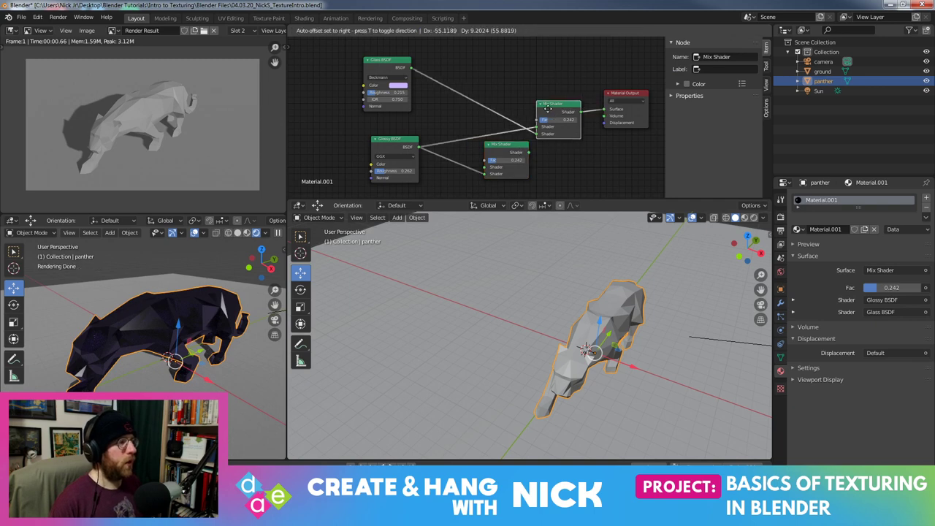
left_click_drag(562, 113, 525, 104)
Delete the redundant lower Mix Shader and shift Material Output, Glass and Glossy BSDF nodes
key("x")
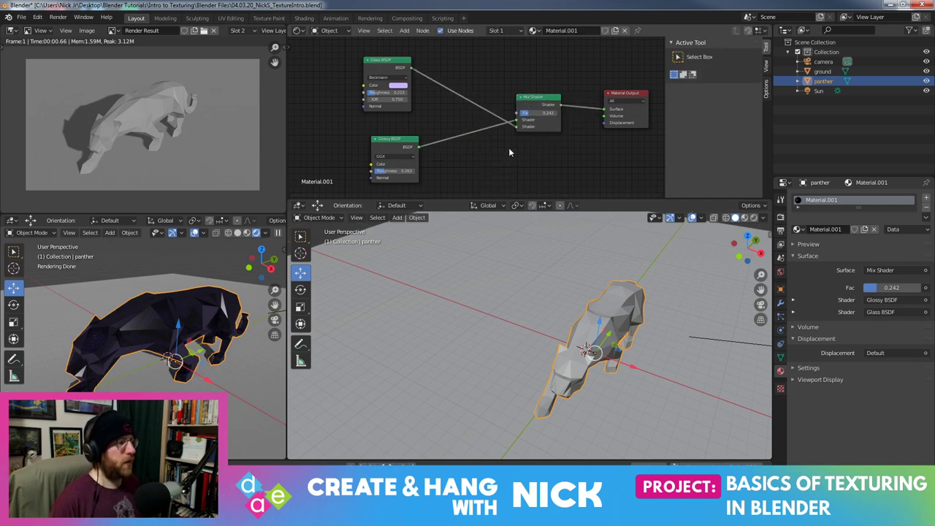
left_click(631, 91)
left_click_drag(631, 91, 634, 92)
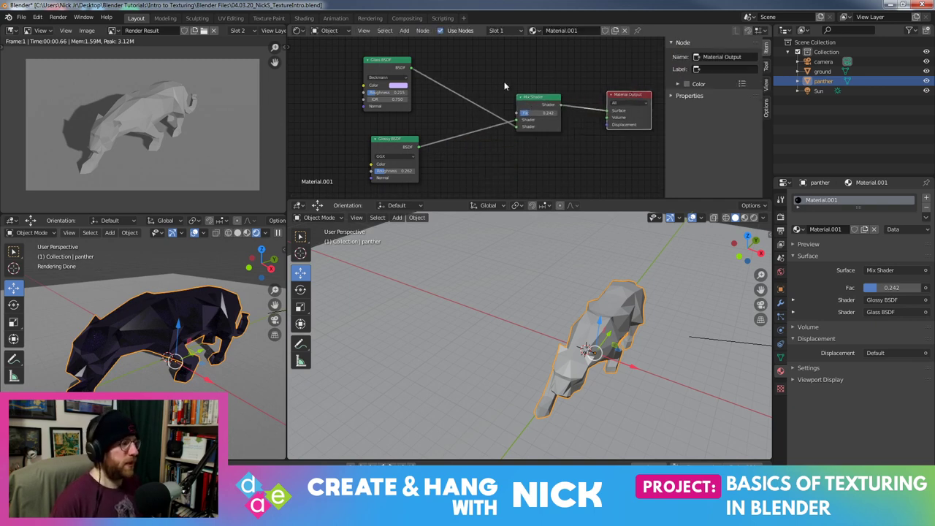
left_click_drag(381, 66, 428, 75)
left_click_drag(392, 140, 444, 153)
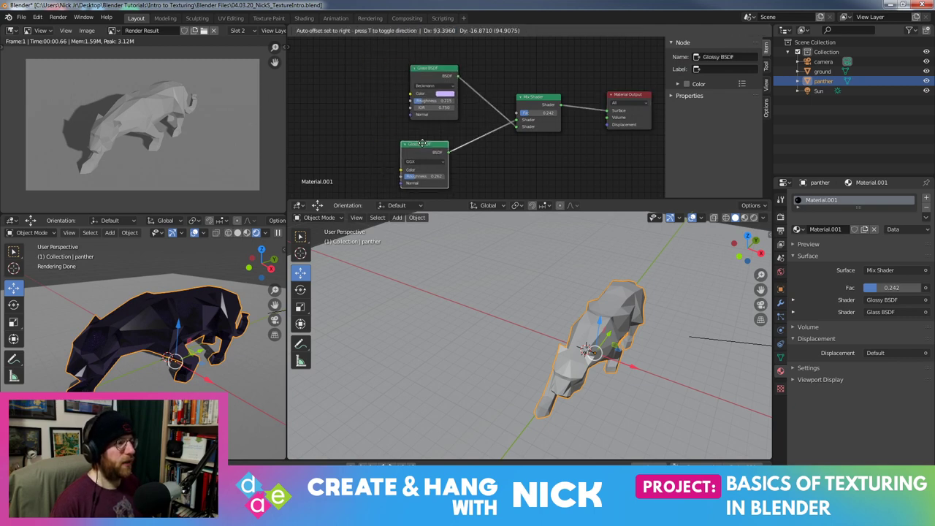
mouse_move(630, 98)
left_mouse_down()
mouse_move(626, 89)
mouse_move(611, 95)
left_mouse_up()
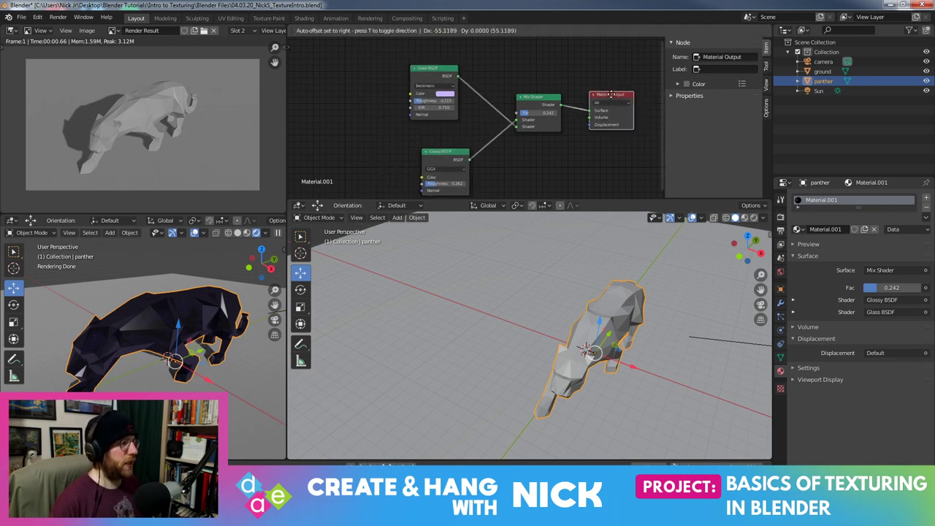
Line up the Glossy, Glass and Mix Shader nodes, then orbit around the rendered panther
left_click_drag(442, 153, 438, 137)
left_click_drag(433, 81, 442, 56)
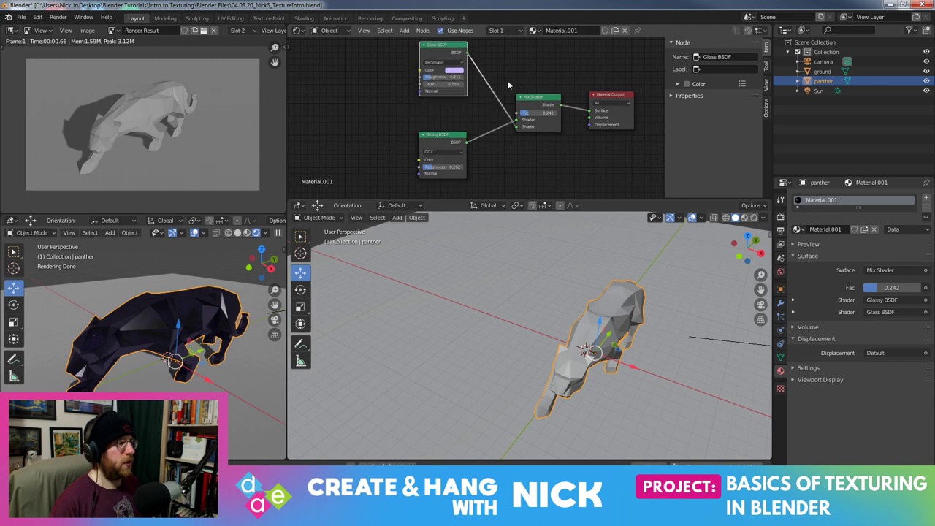
left_click_drag(537, 97, 536, 72)
left_click_drag(442, 136, 441, 124)
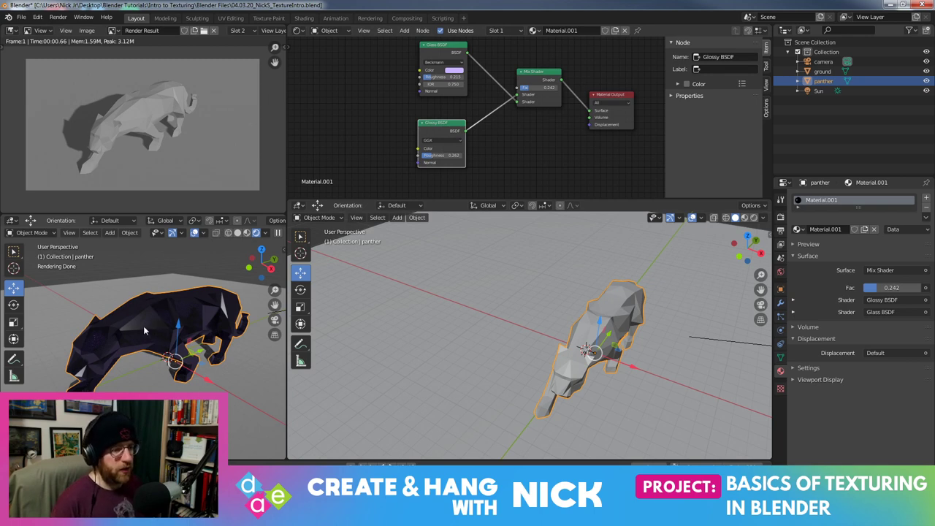
mouse_move(163, 287)
middle_mouse_down()
mouse_move(201, 258)
mouse_move(140, 372)
mouse_move(186, 323)
middle_mouse_up()
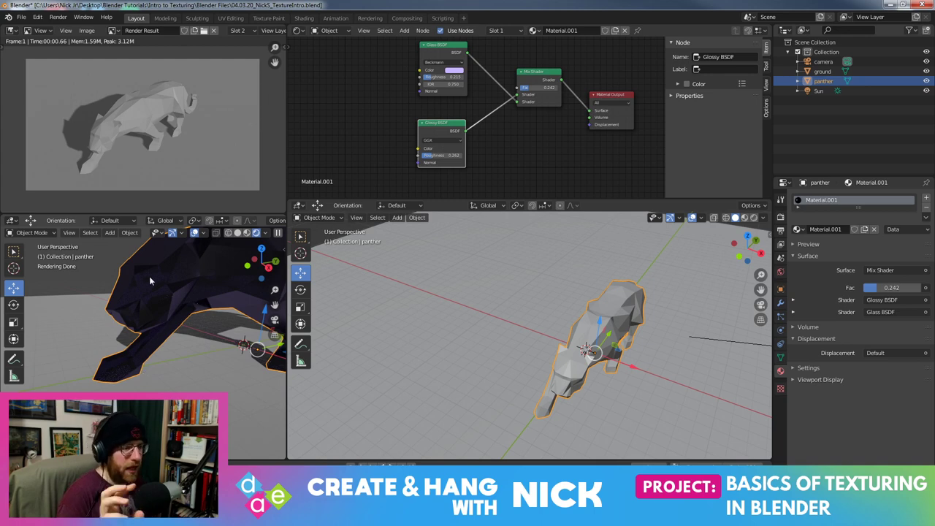
mouse_move(215, 274)
middle_mouse_down()
mouse_move(221, 310)
mouse_move(204, 310)
middle_mouse_up()
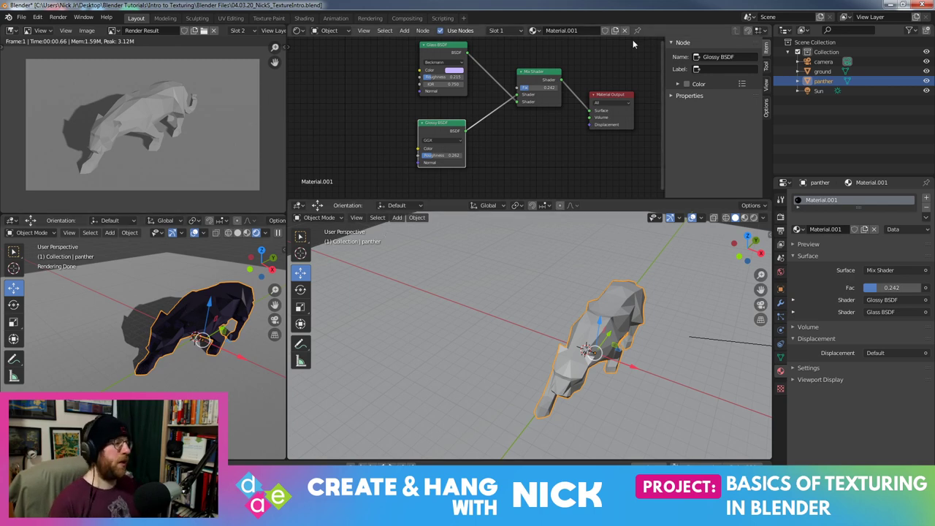
Add a Noise Texture (Scale 5, Detail 2) and feed its Fac into the Material Output displacement
left_click(615, 101)
left_click_drag(615, 101, 622, 82)
left_click_drag(439, 136, 434, 127)
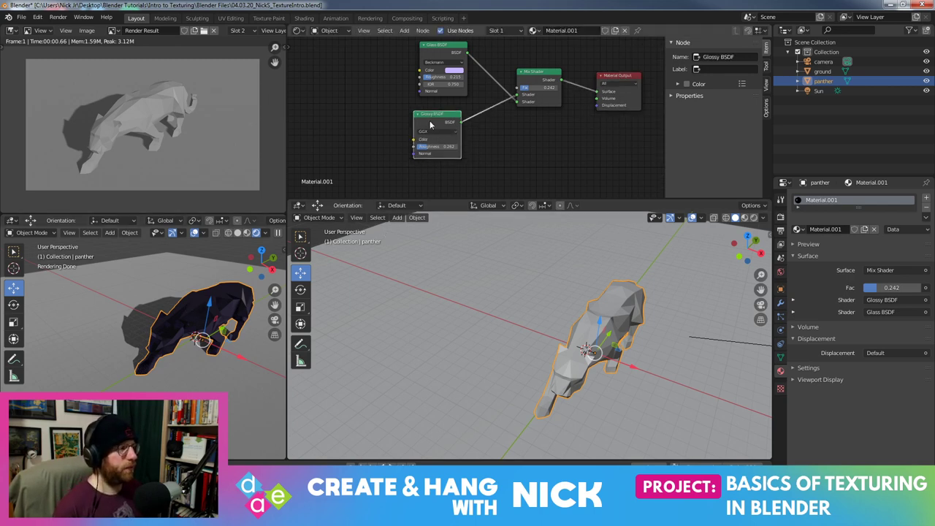
key("shift+a")
mouse_move(314, 151)
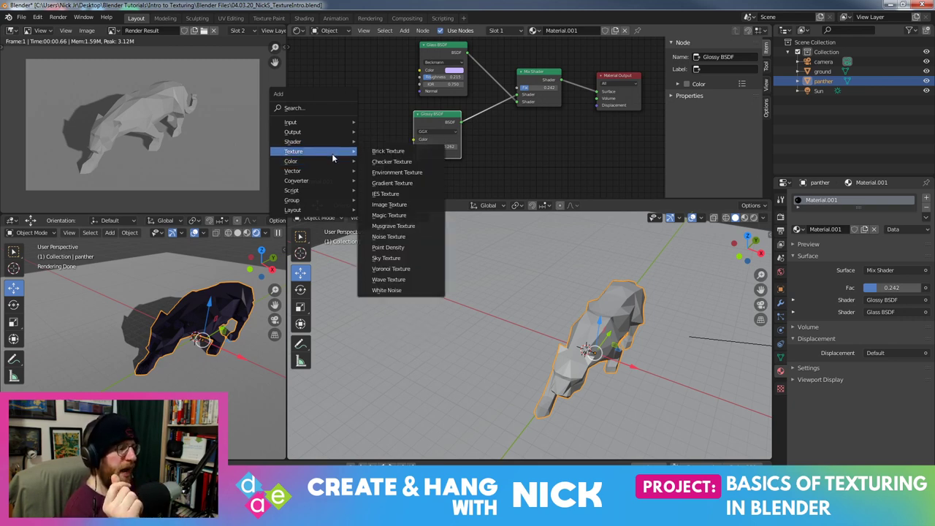
left_click(413, 238)
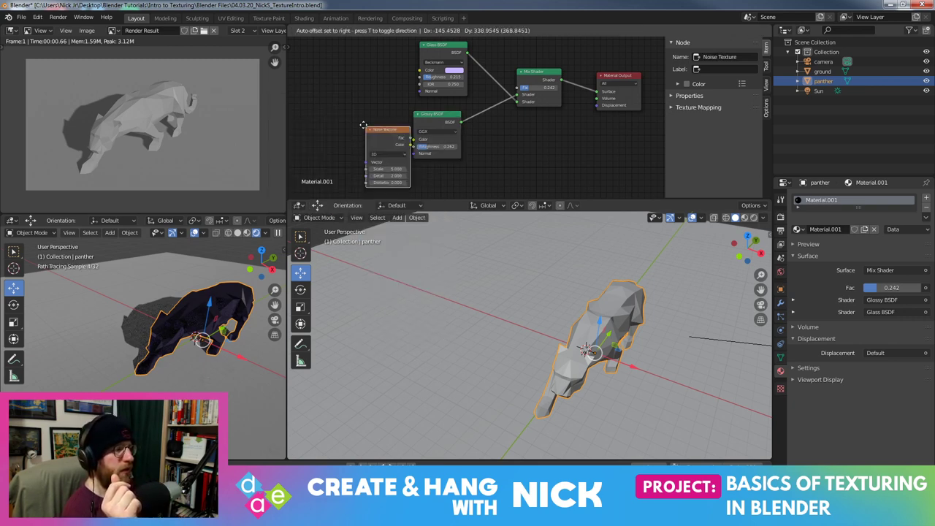
left_click(383, 129)
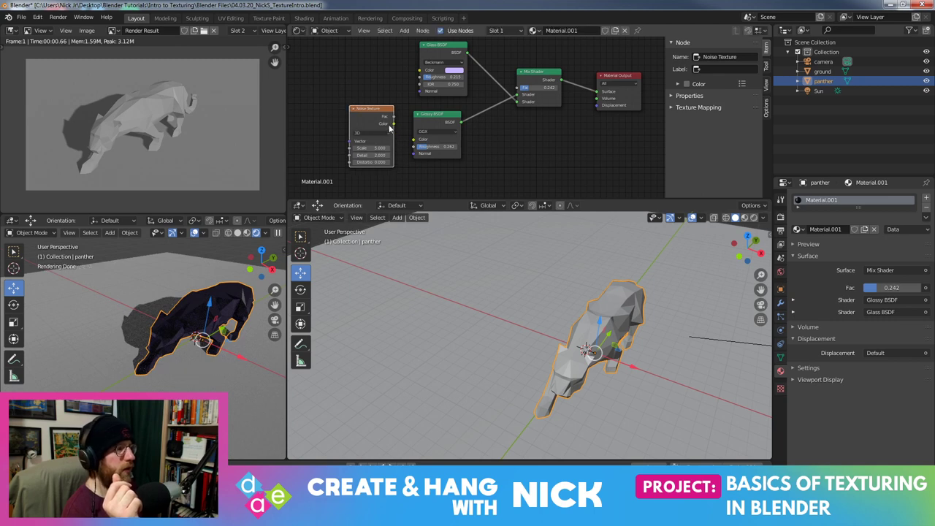
left_click_drag(372, 115, 366, 118)
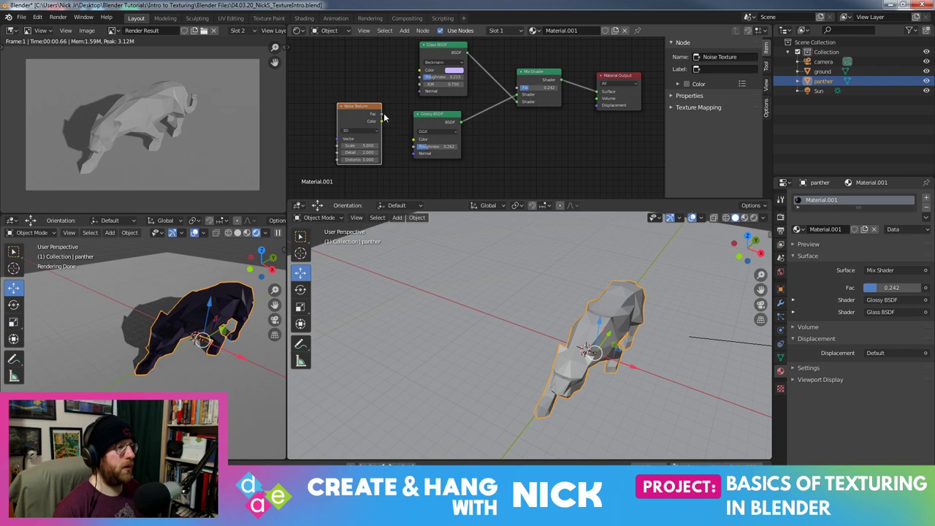
left_click_drag(381, 114, 597, 105)
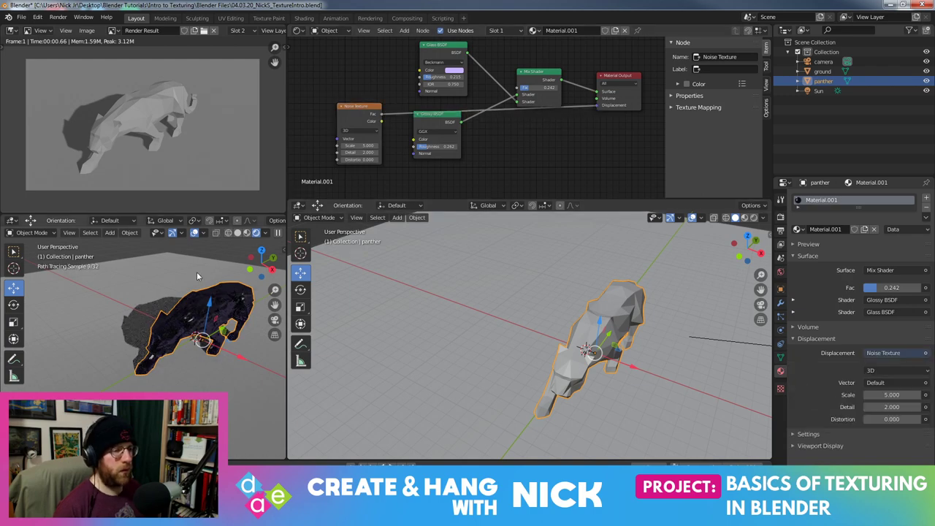
Zoom the viewport and show the texture properties
scroll(196, 275, "up", 2)
scroll(201, 285, "up", 2)
scroll(209, 296, "up", 2)
scroll(215, 307, "up", 2)
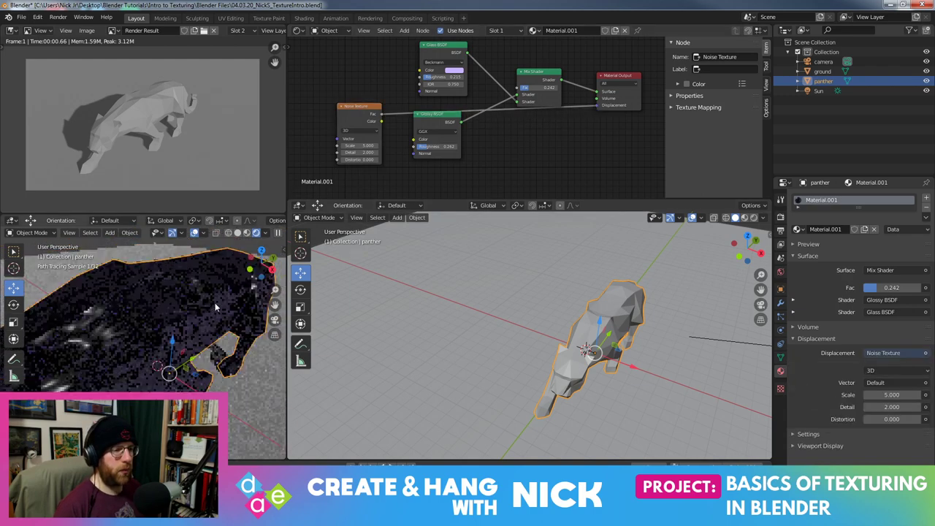
scroll(215, 307, "down", 4)
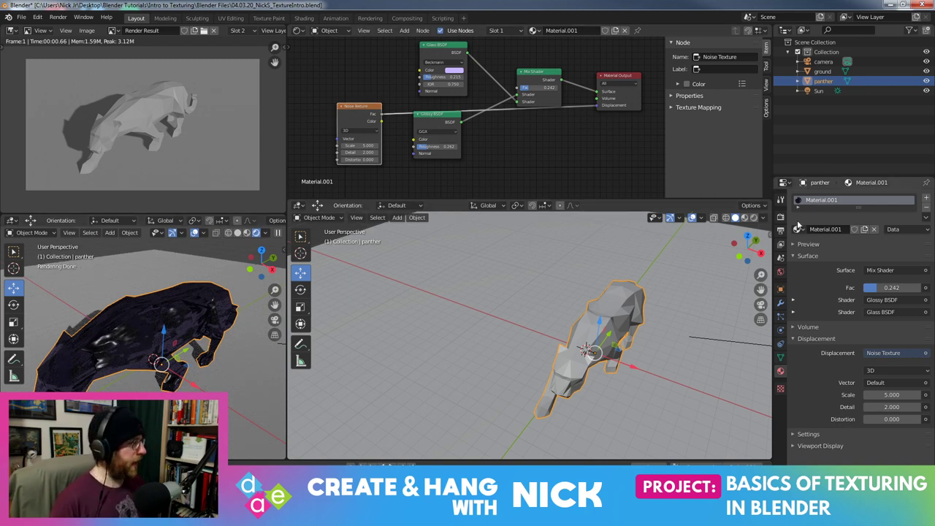
left_click(780, 389)
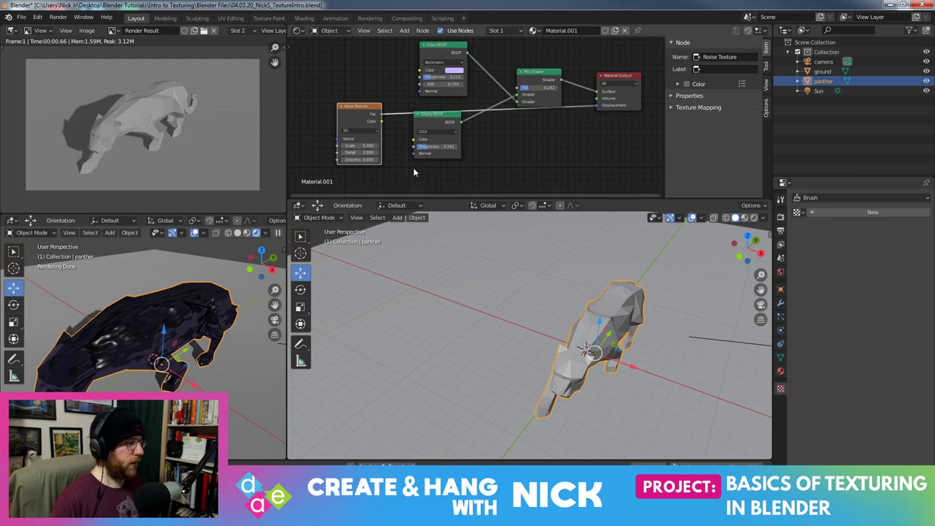
Unplug the Noise Texture from the displacement socket and zoom out the viewport
middle_click_drag(373, 86, 400, 79)
left_click_drag(389, 103, 375, 103)
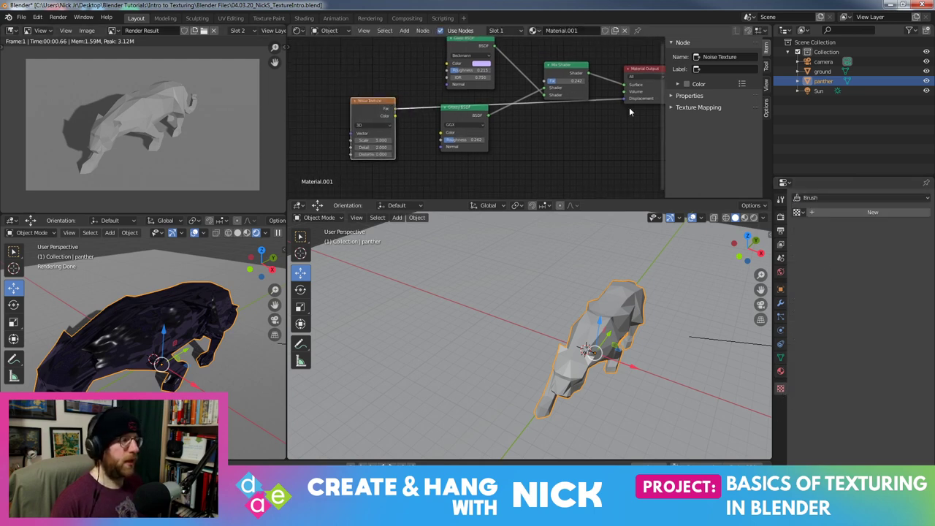
left_click_drag(622, 99, 434, 122)
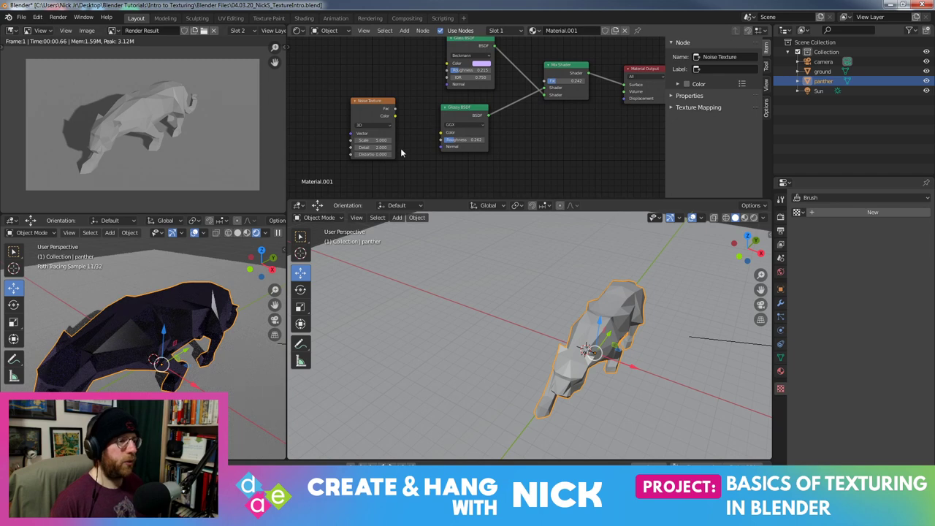
key("shift+a")
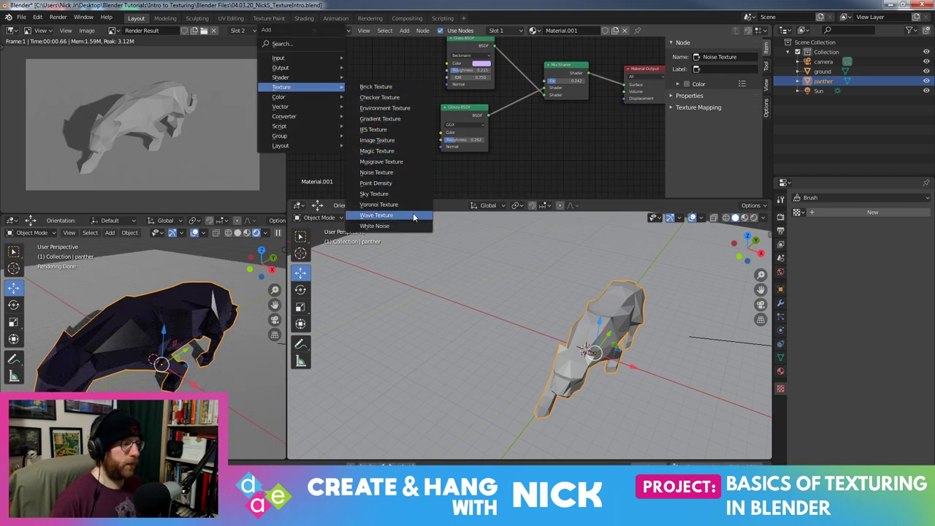
left_click(376, 172)
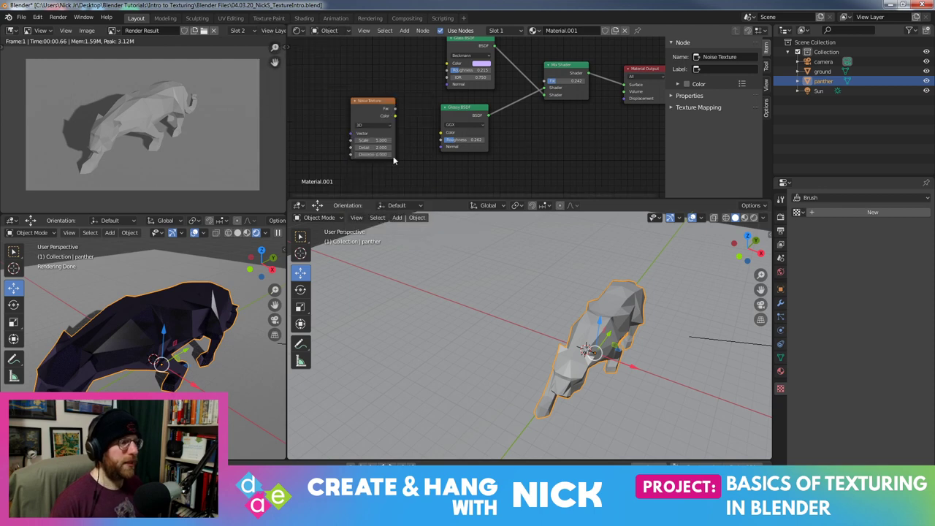
key("shift+a")
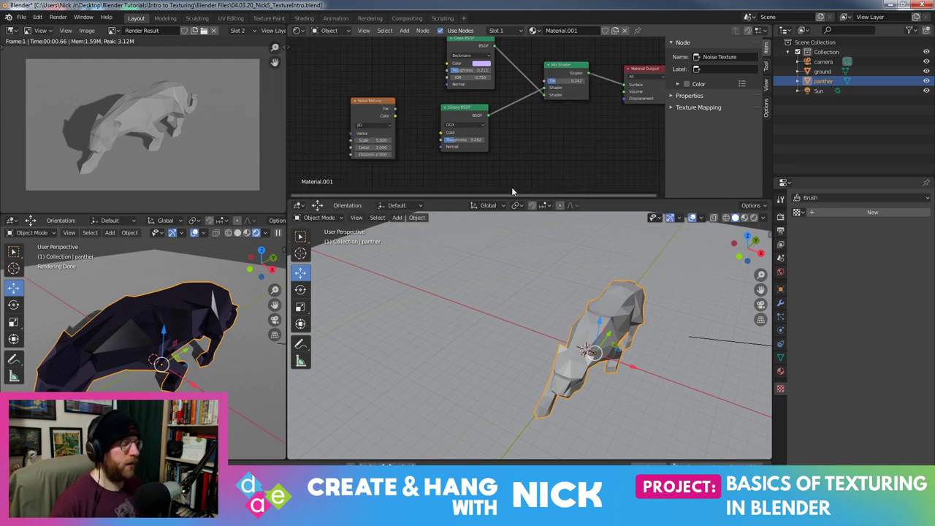
scroll(536, 307, "down", 6)
Select the ground plane and restore its material nodes after an accidental delete
middle_click_drag(588, 291, 584, 283)
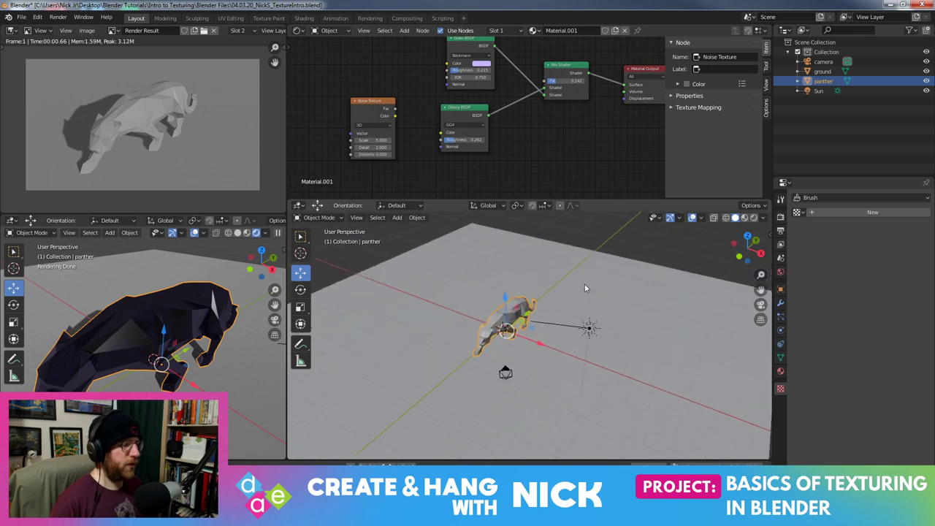
left_click(583, 281)
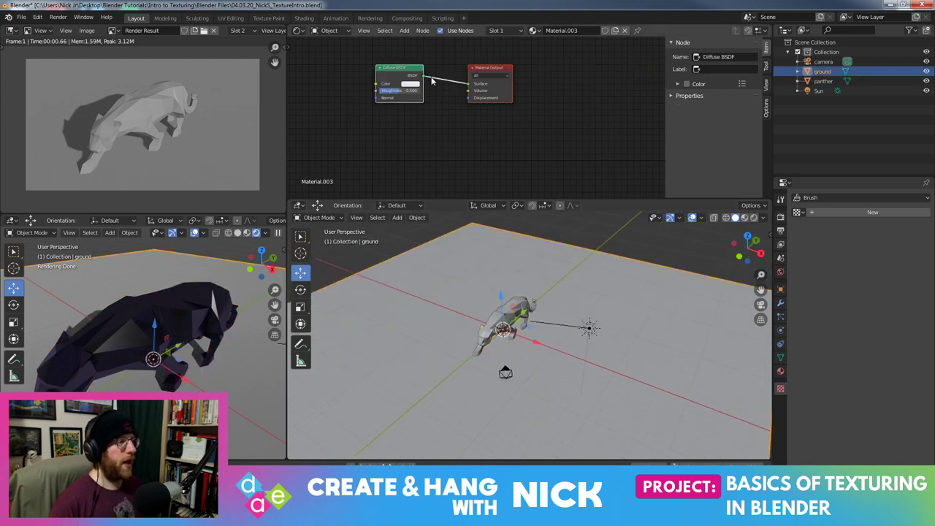
key("a")
key("x")
key("ctrl+z")
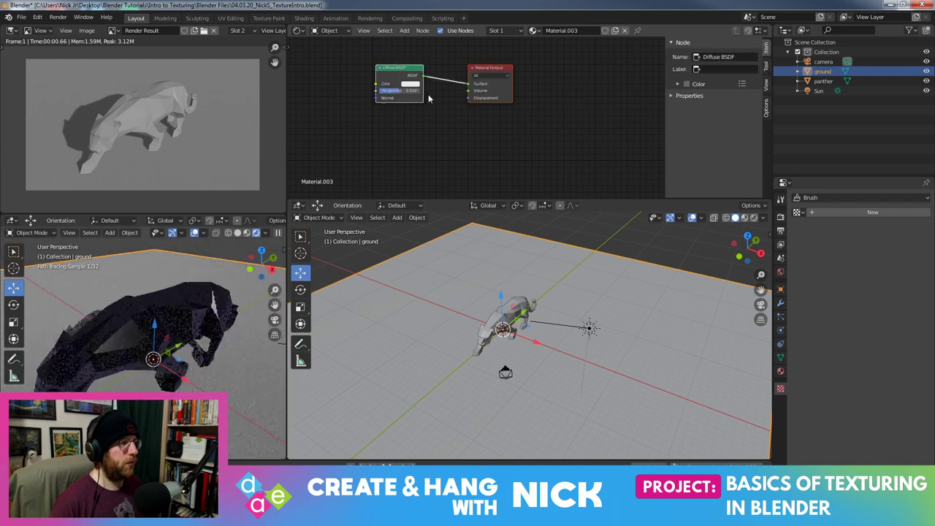
Add a Checker Texture beside the Diffuse BSDF and set its second colour to black
key("shift+a")
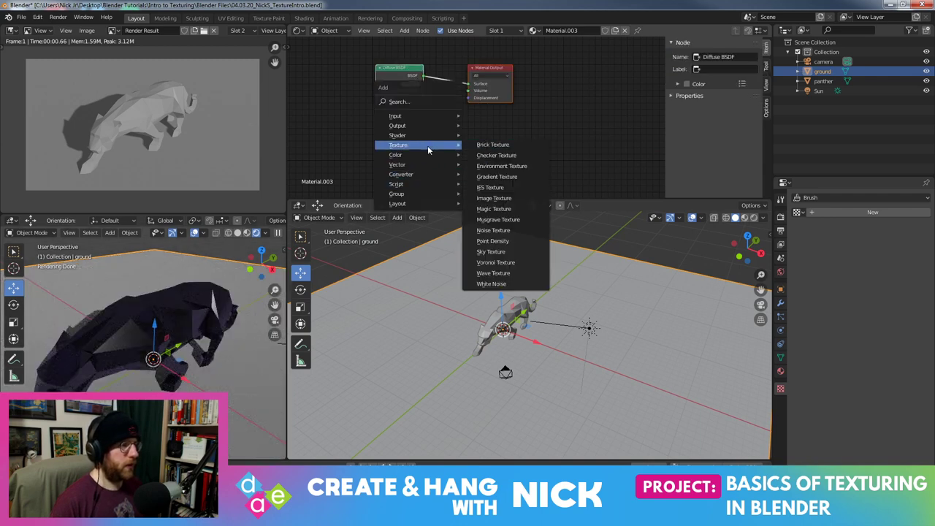
mouse_move(398, 144)
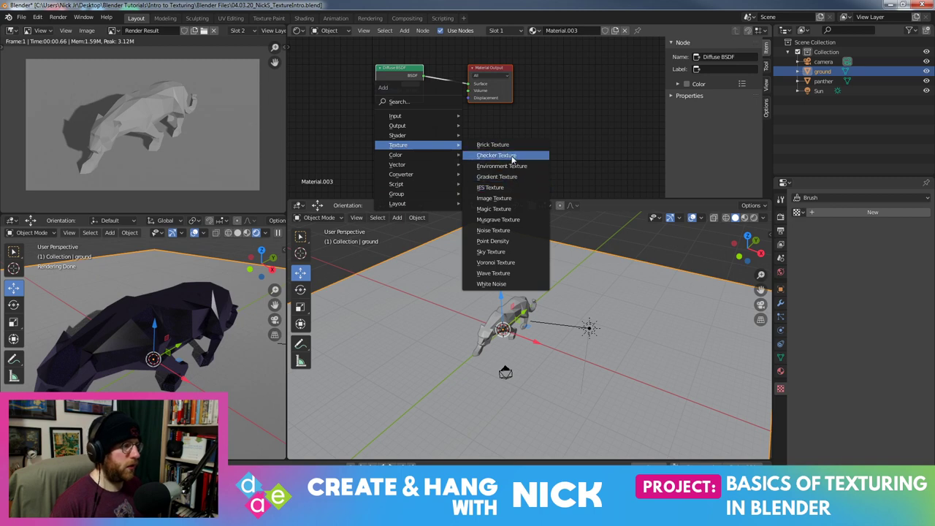
left_click(510, 156)
left_click(428, 155)
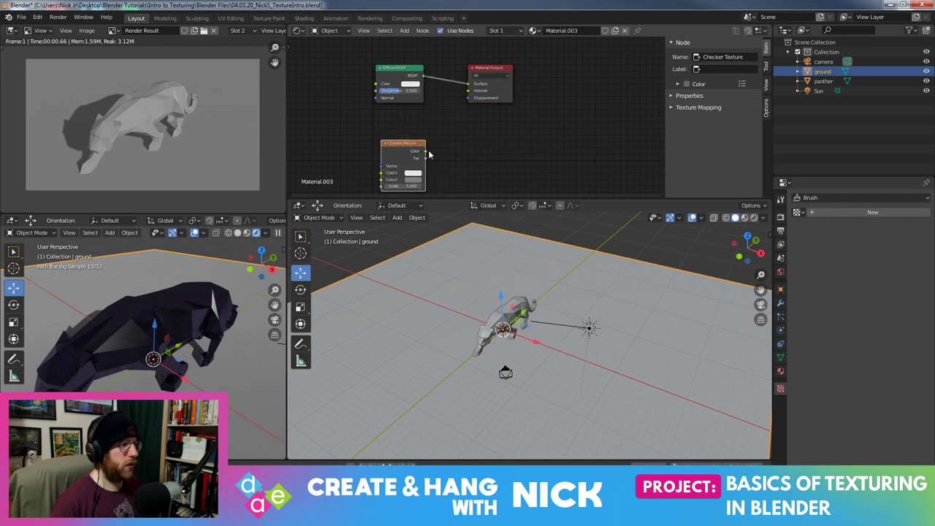
left_click_drag(403, 75, 424, 93)
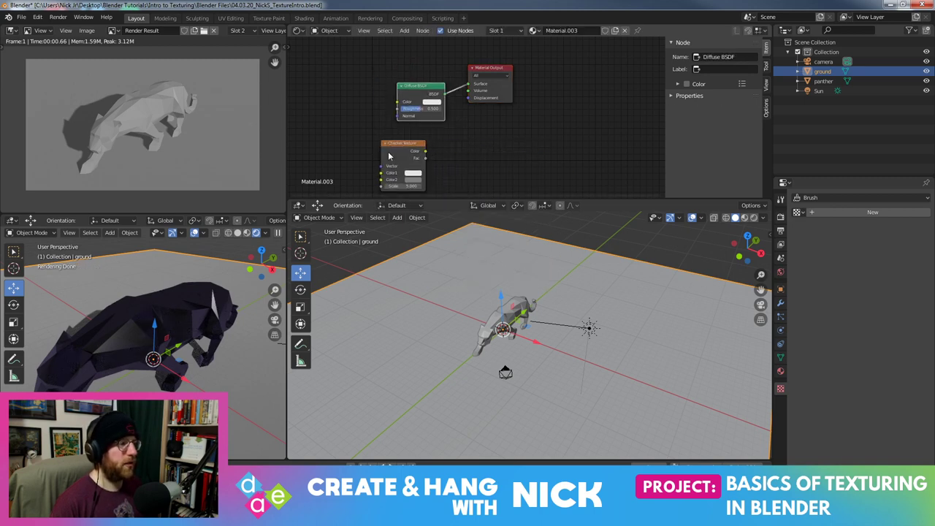
left_click_drag(398, 147, 305, 116)
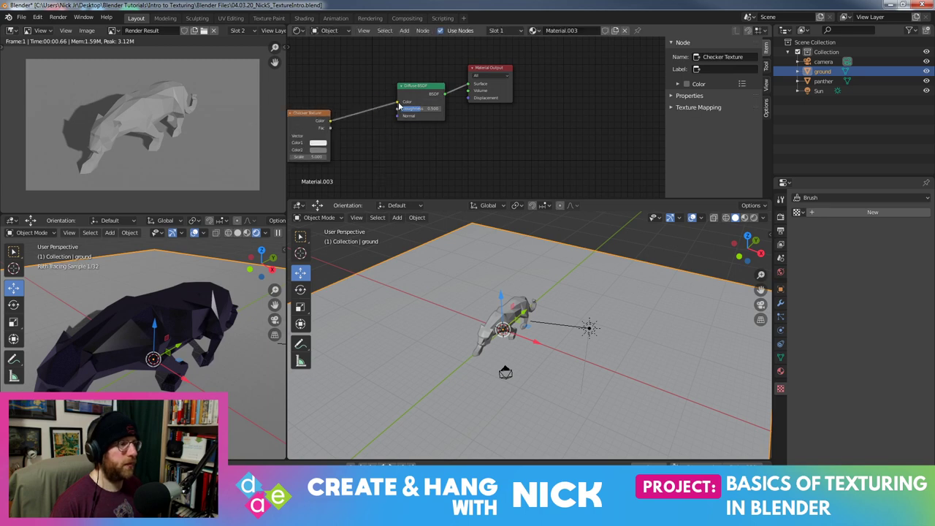
left_click_drag(314, 151, 354, 148)
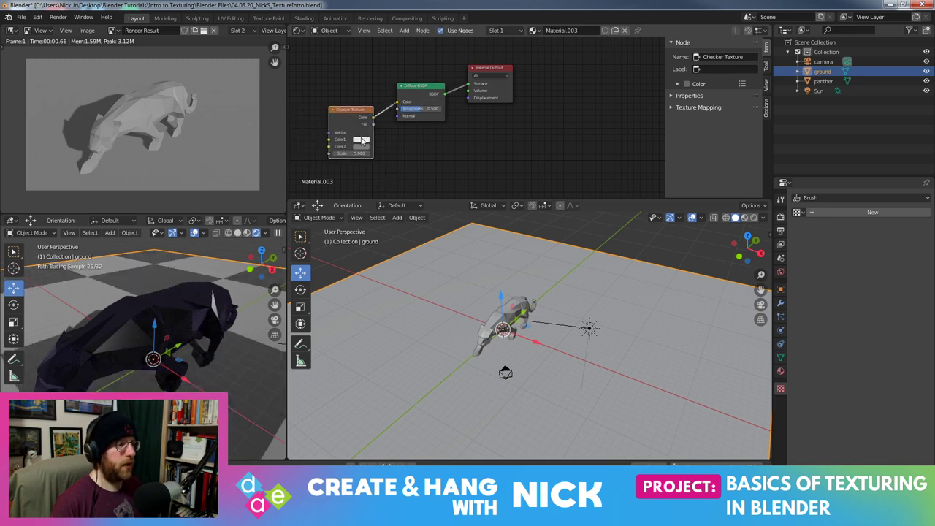
left_click(364, 150)
mouse_move(406, 81)
left_mouse_down()
mouse_move(407, 99)
mouse_move(407, 91)
left_mouse_up()
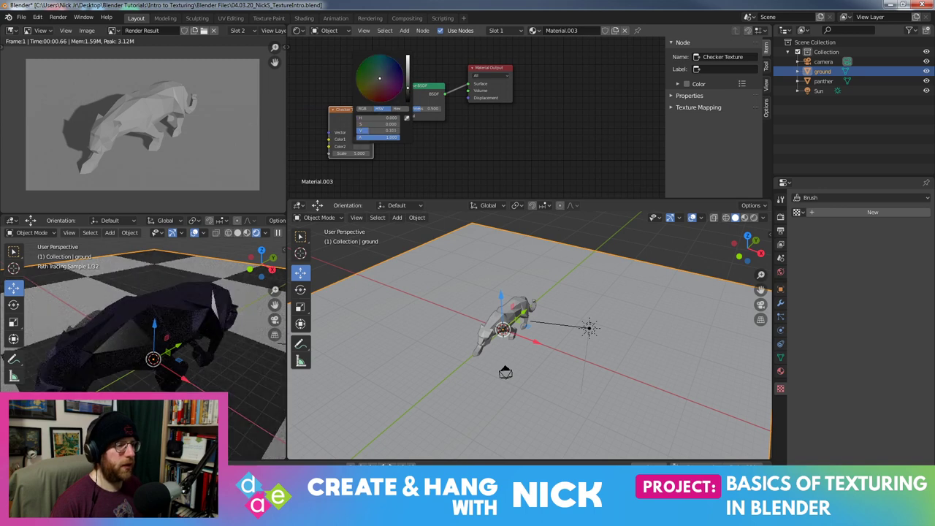
Orbit the rendered view over the checkered floor and nudge the Checker Texture node
middle_click_drag(419, 141, 461, 129)
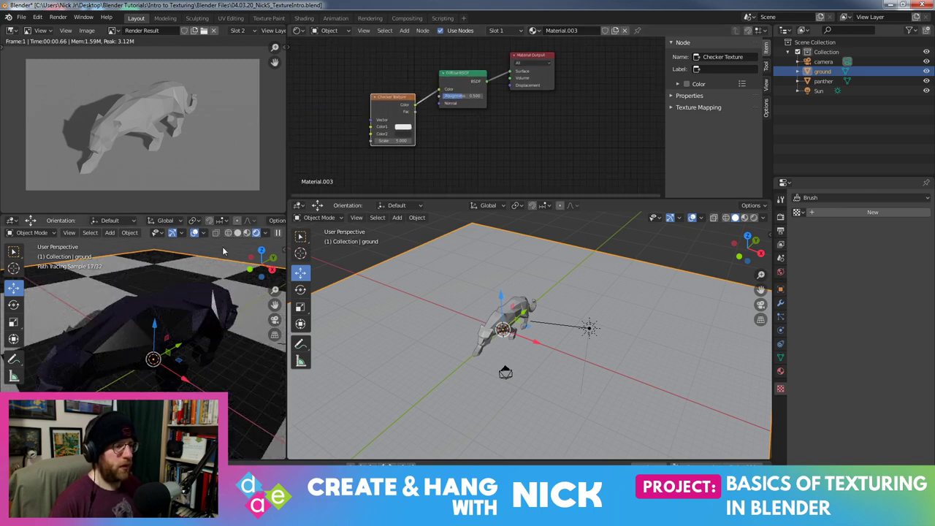
scroll(198, 256, "down", 3)
middle_click_drag(213, 265, 202, 284)
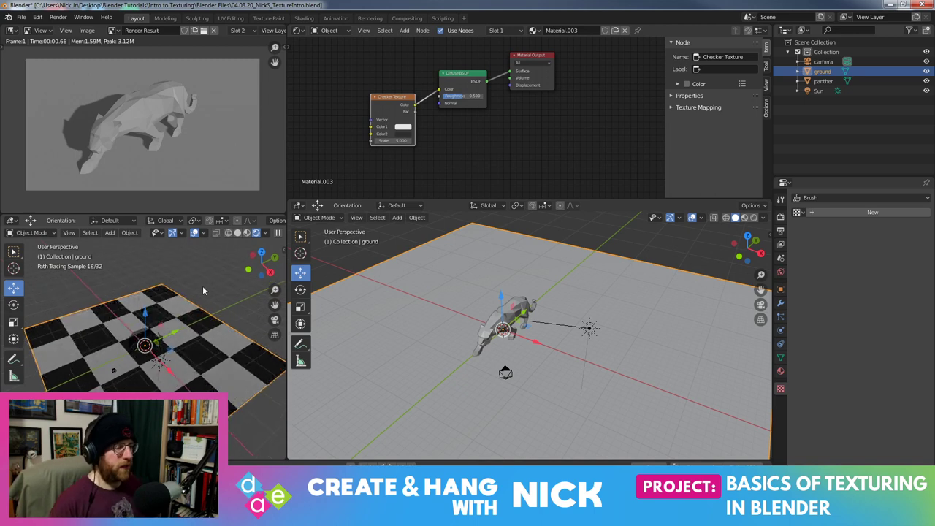
key("shift+a")
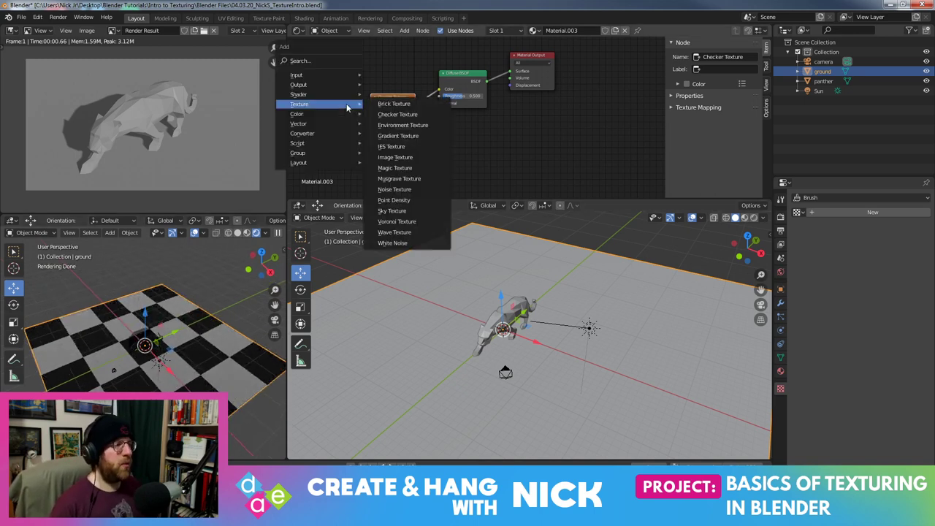
left_click_drag(406, 104, 389, 116)
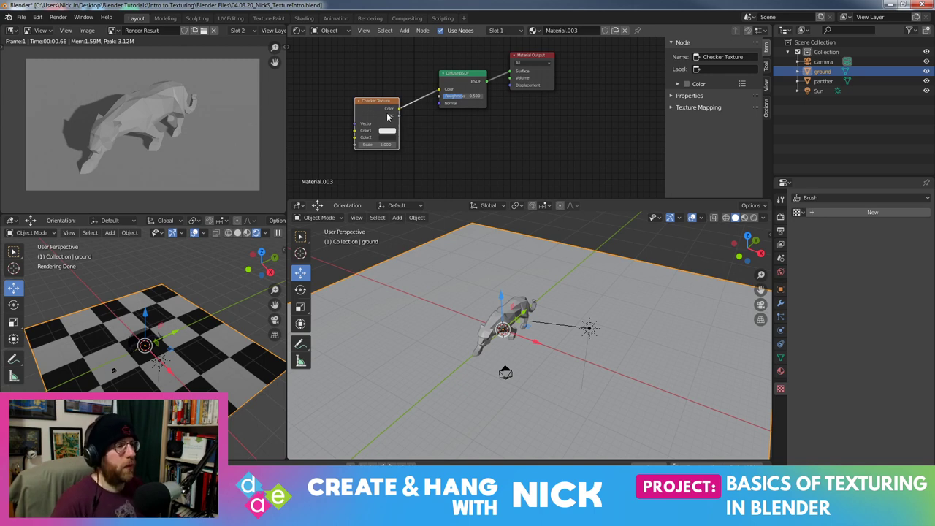
mouse_move(168, 336)
middle_mouse_down()
mouse_move(186, 296)
mouse_move(219, 270)
middle_mouse_up()
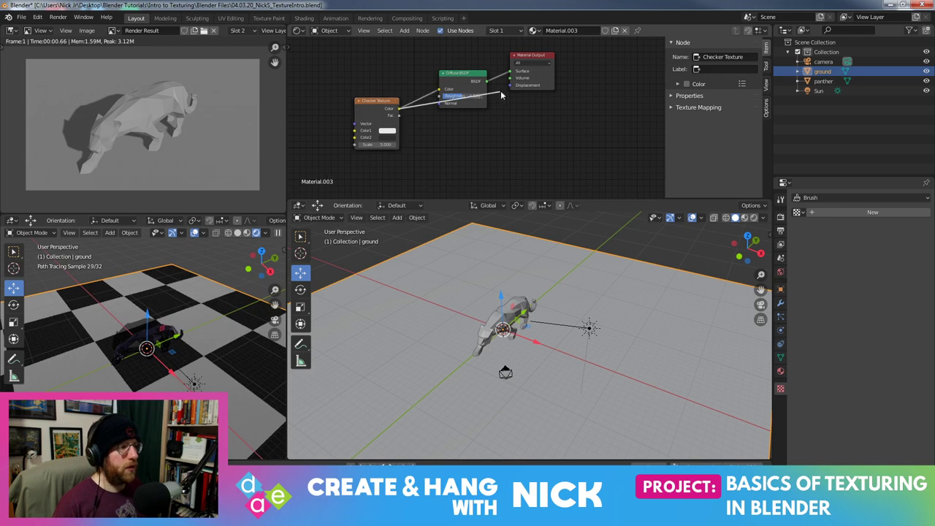
Also connect the checker Color to the Material Output and reposition the output node
left_click_drag(501, 93, 441, 96)
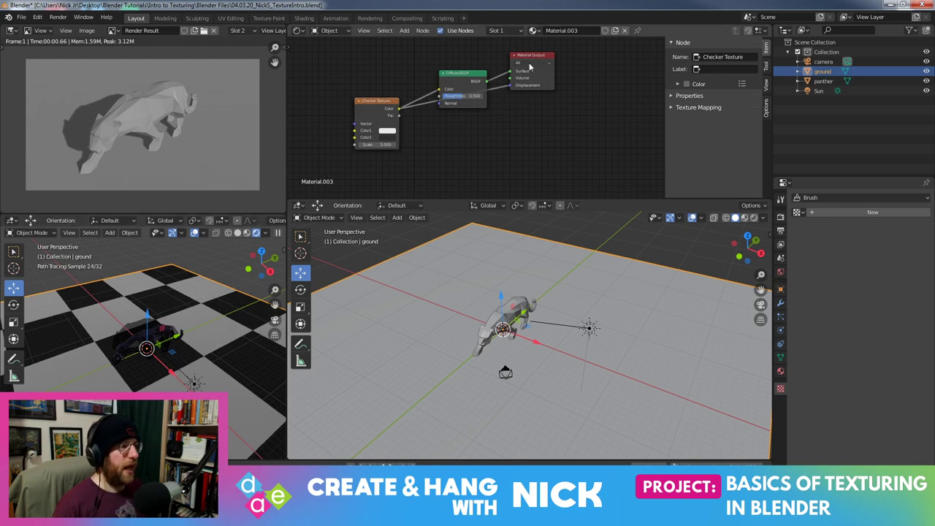
left_click_drag(529, 66, 555, 104)
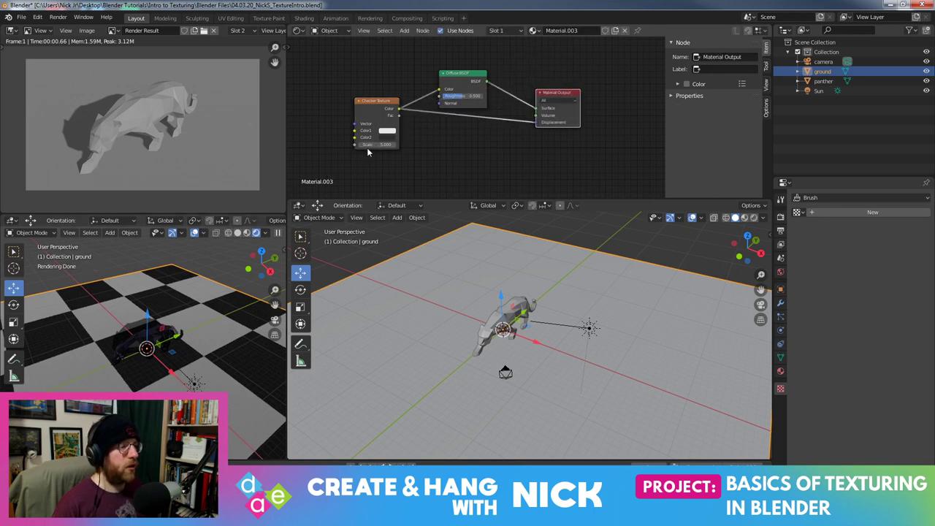
scroll(162, 291, "up", 3)
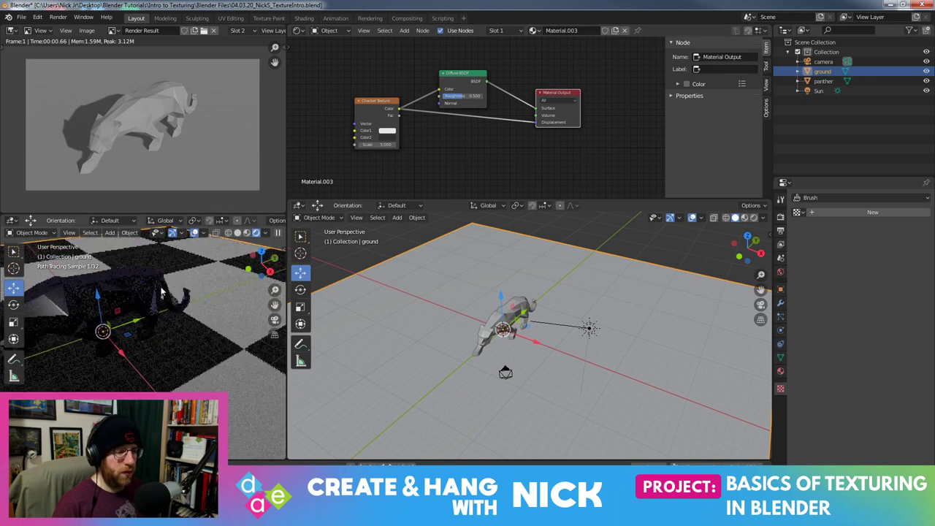
left_click_drag(398, 129, 387, 150)
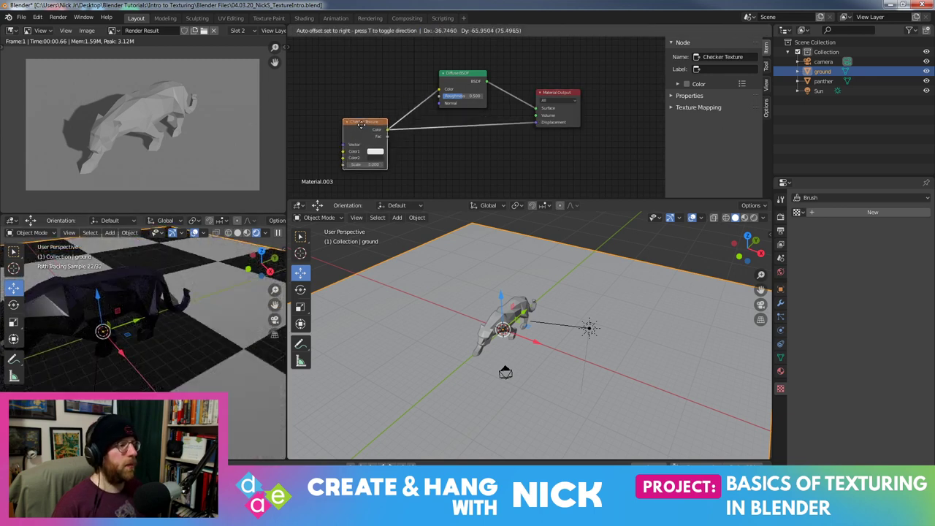
key("shift+a")
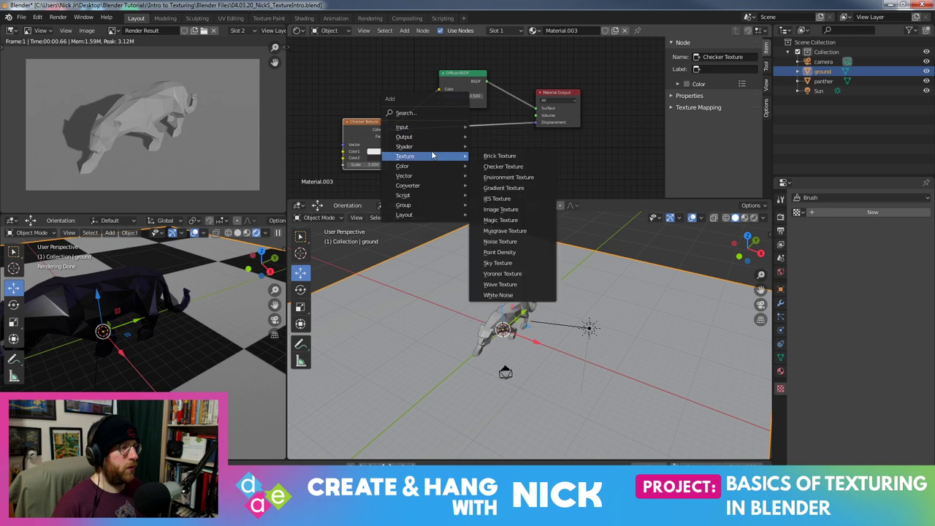
mouse_move(404, 175)
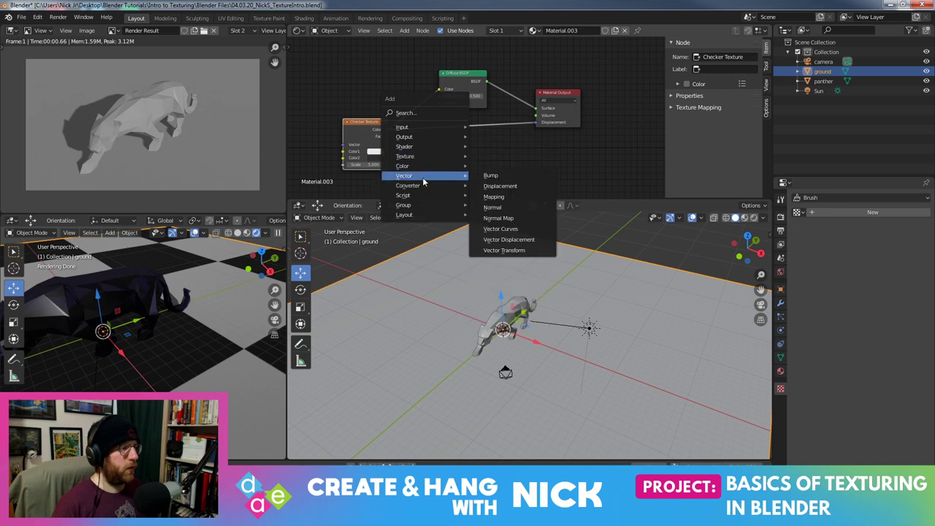
Insert a Displacement node between checker and output with Height 34.3 and Scale about 73
left_click(500, 186)
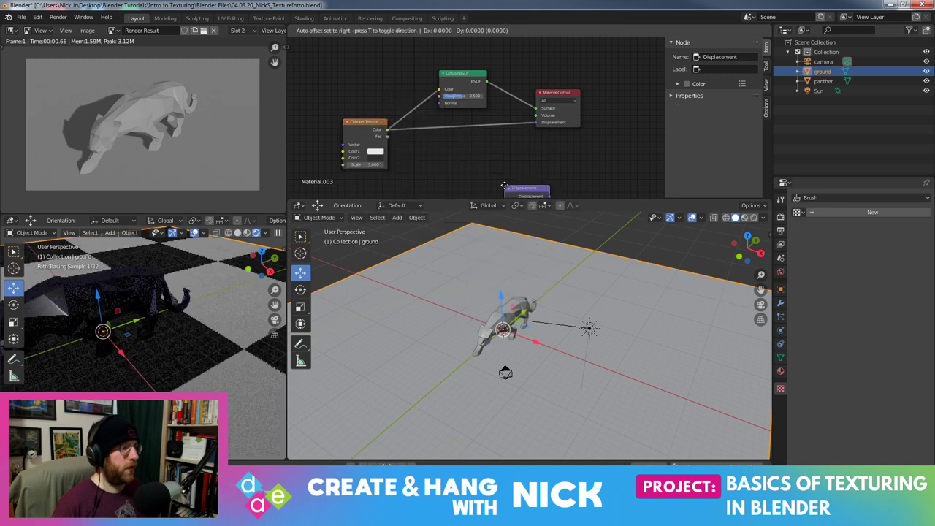
left_click(456, 130)
left_click_drag(467, 139, 457, 133)
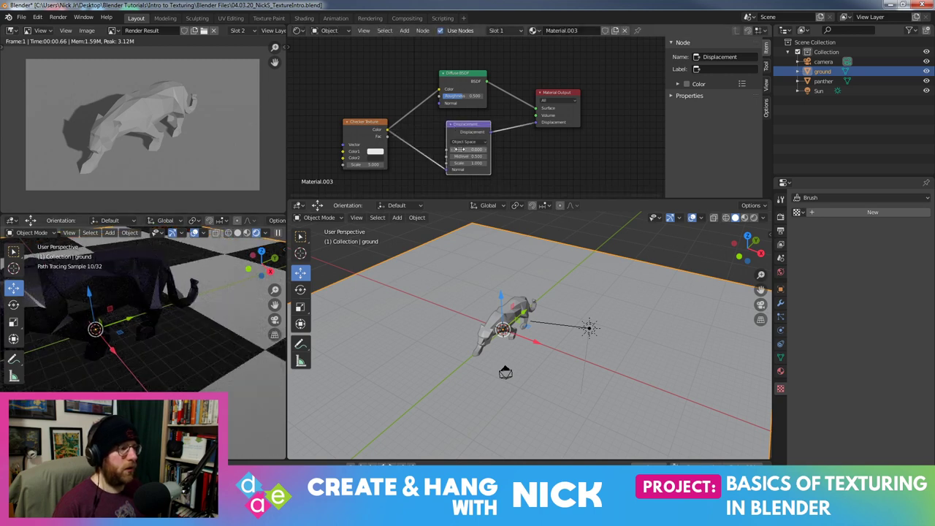
left_click_drag(475, 149, 556, 149)
scroll(131, 351, "down", 2)
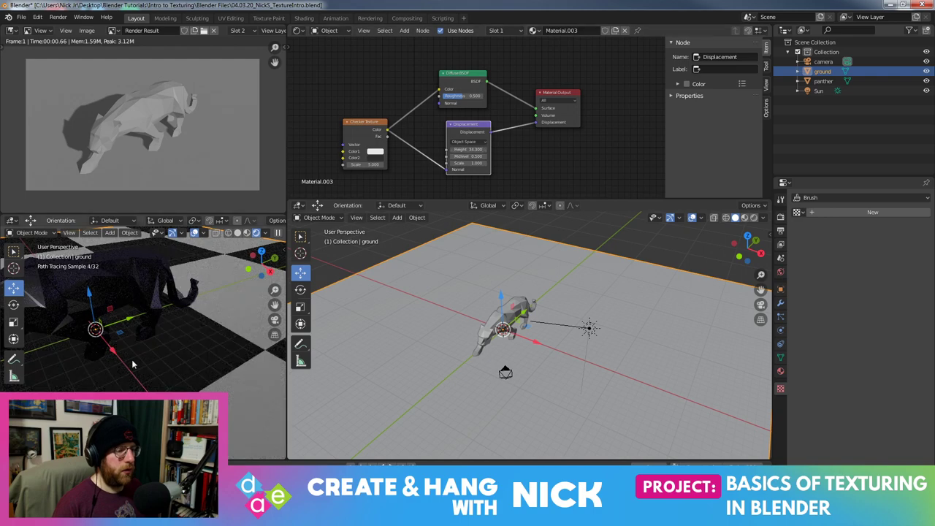
middle_click_drag(145, 350, 188, 331)
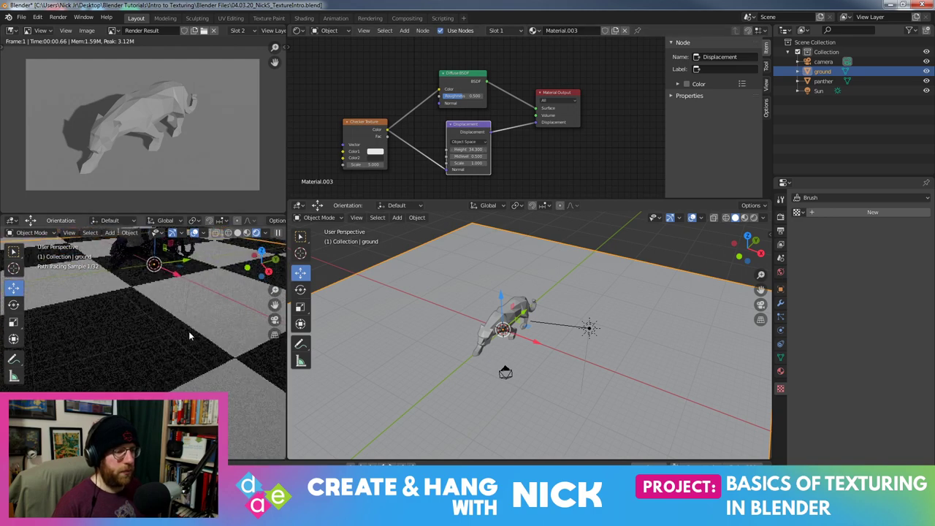
left_click_drag(467, 163, 511, 163)
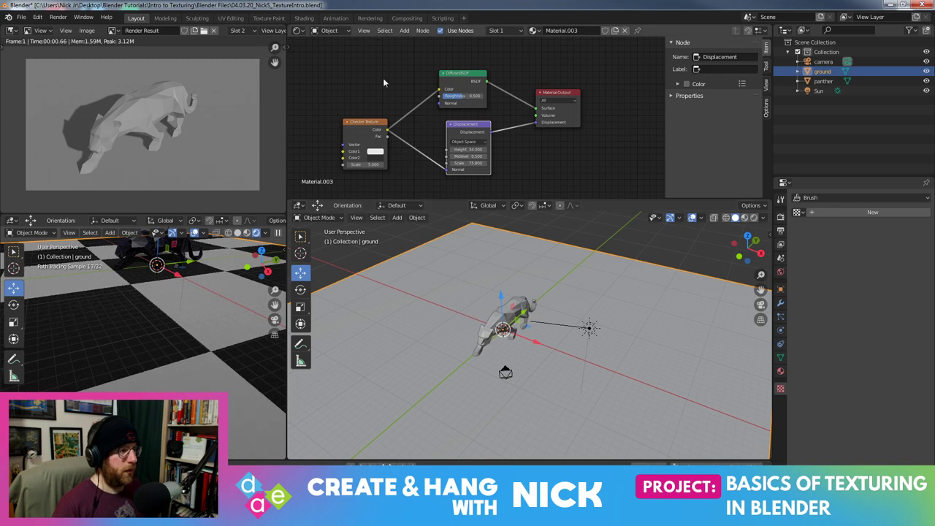
Set the Displacement node to World Space and move the Checker Texture up-left
middle_click_drag(375, 137, 379, 142)
left_click(378, 141)
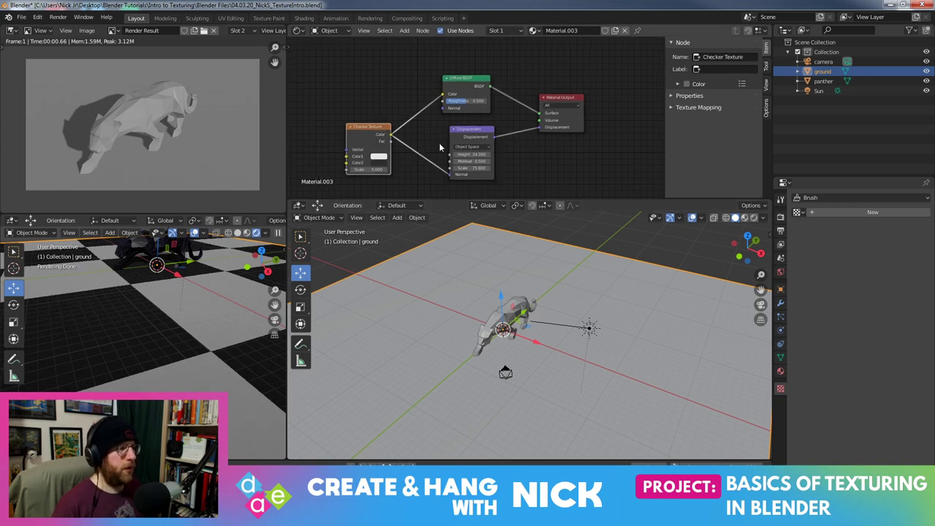
left_click(468, 147)
left_click(469, 162)
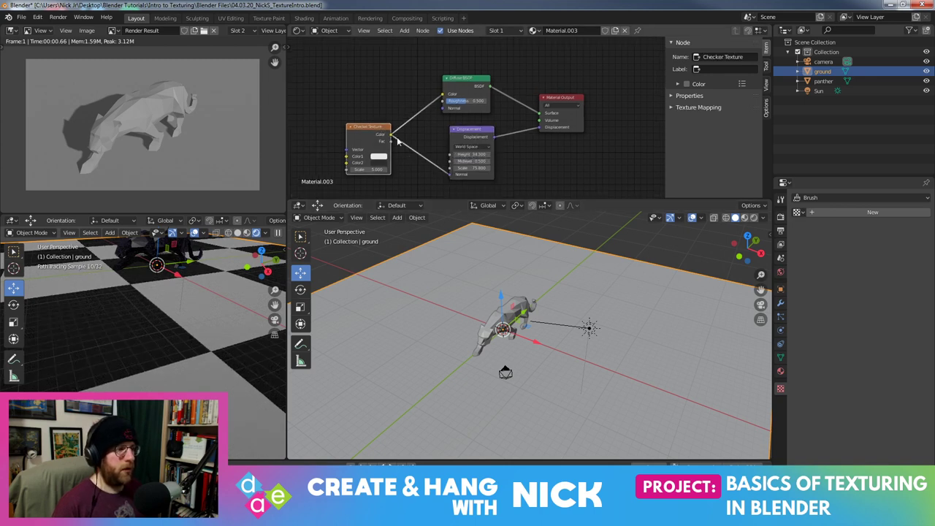
left_click_drag(358, 130, 326, 98)
key("shift+a")
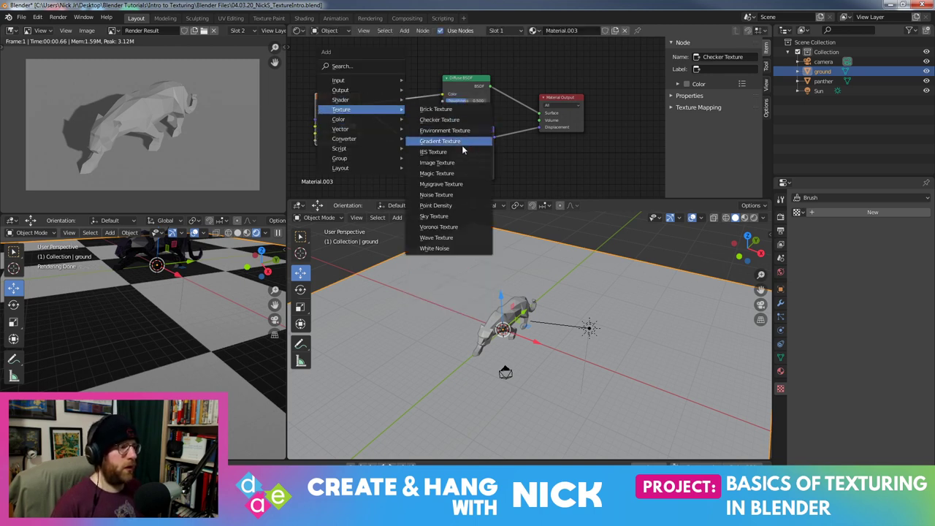
mouse_move(342, 110)
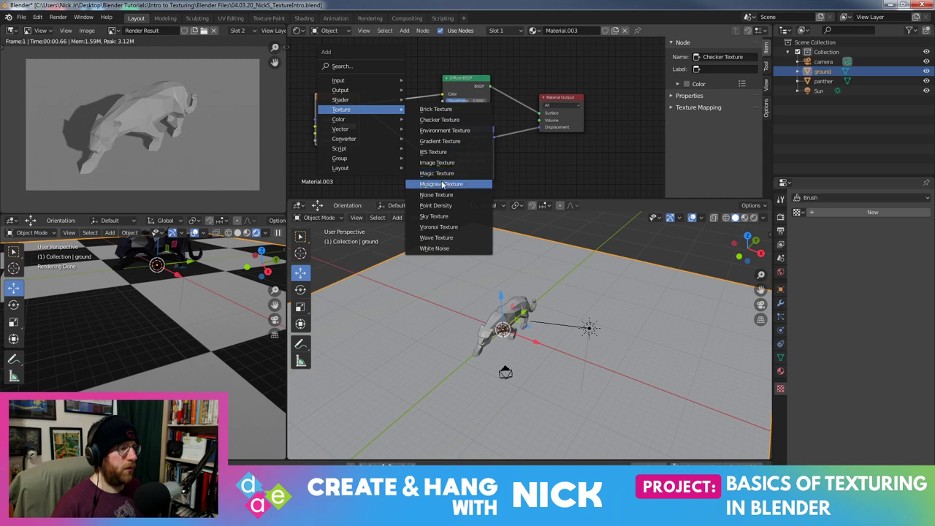
Add a Musgrave Texture and connect its Fac to the Displacement Height, previewing the render
left_click(441, 184)
left_click(388, 130)
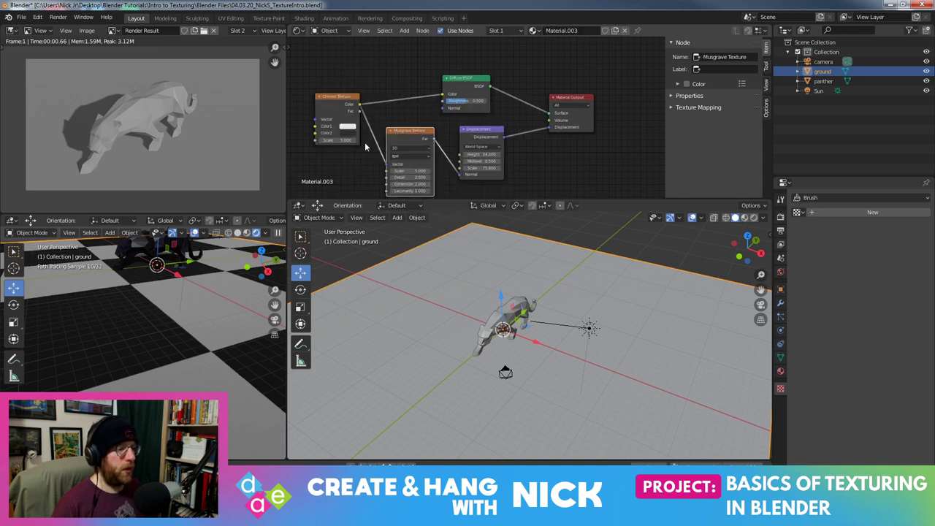
scroll(201, 313, "down", 5)
scroll(202, 312, "up", 3)
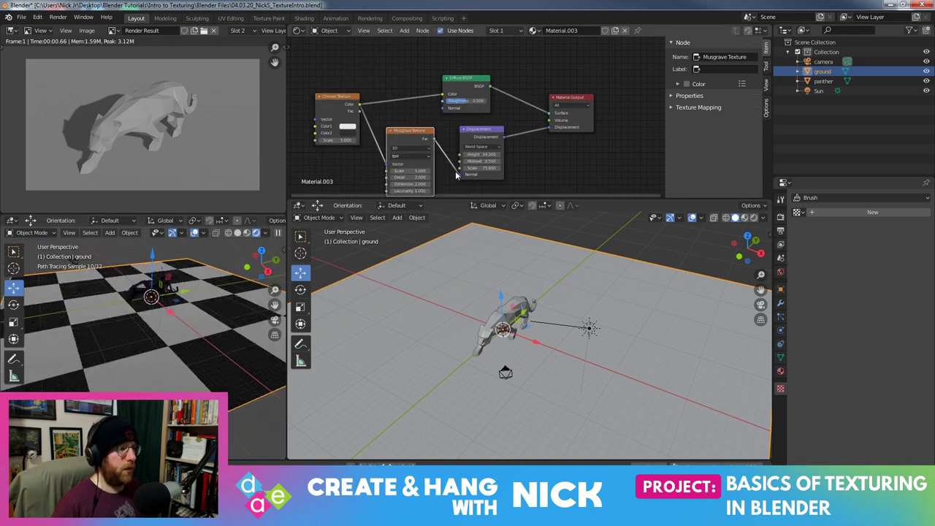
left_click_drag(456, 173, 459, 154)
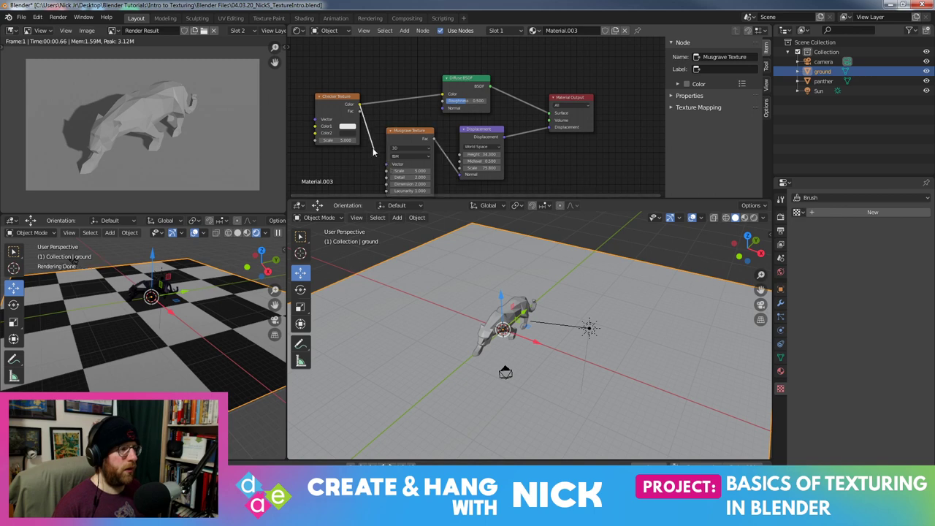
mouse_move(204, 316)
middle_mouse_down()
mouse_move(238, 281)
mouse_move(211, 314)
mouse_move(212, 376)
mouse_move(212, 313)
mouse_move(189, 307)
mouse_move(196, 313)
middle_mouse_up()
Unplug and delete the Musgrave Texture node, then select the Checker Texture
scroll(197, 316, "down", 2)
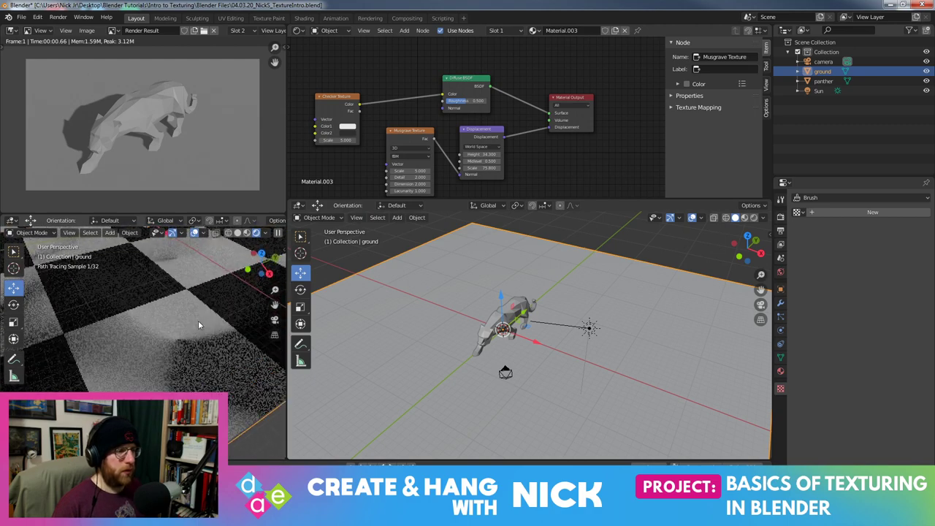
scroll(198, 320, "down", 3)
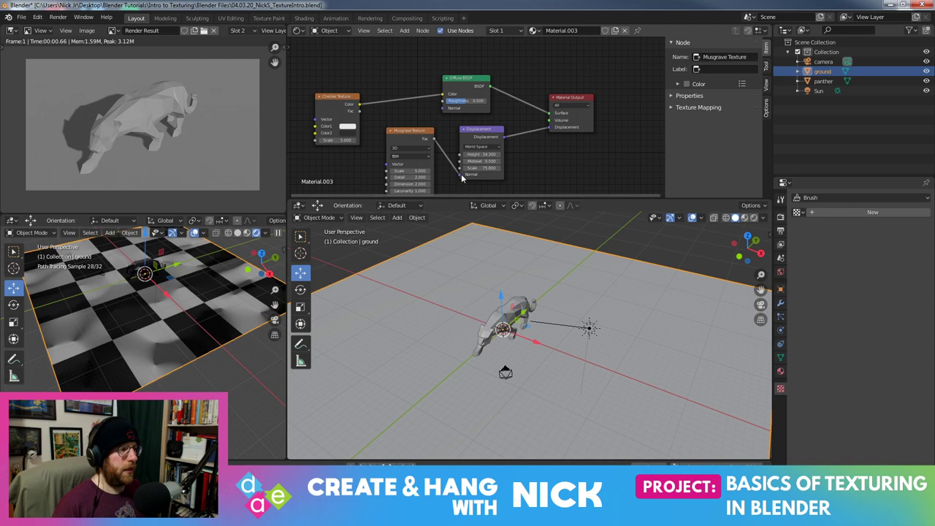
mouse_move(462, 178)
left_mouse_down()
mouse_move(438, 138)
mouse_move(406, 132)
left_mouse_up()
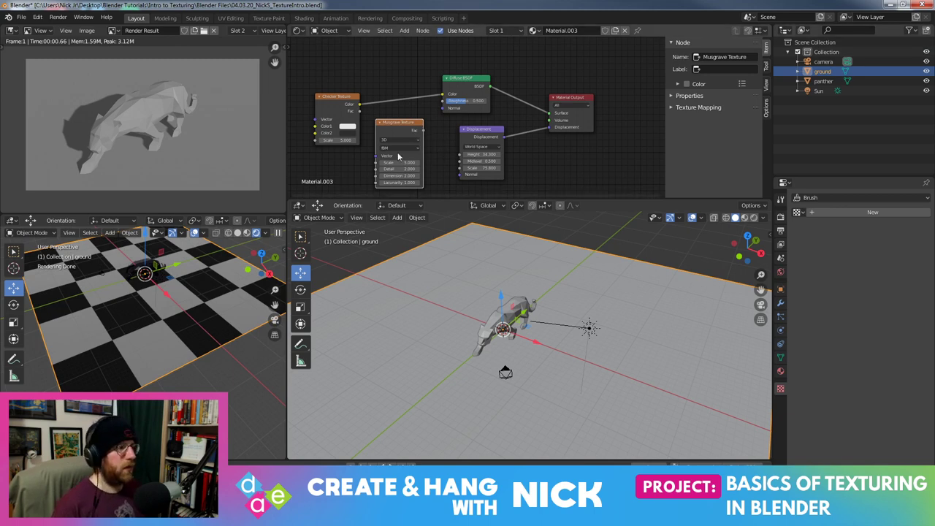
key("x")
left_click(324, 107)
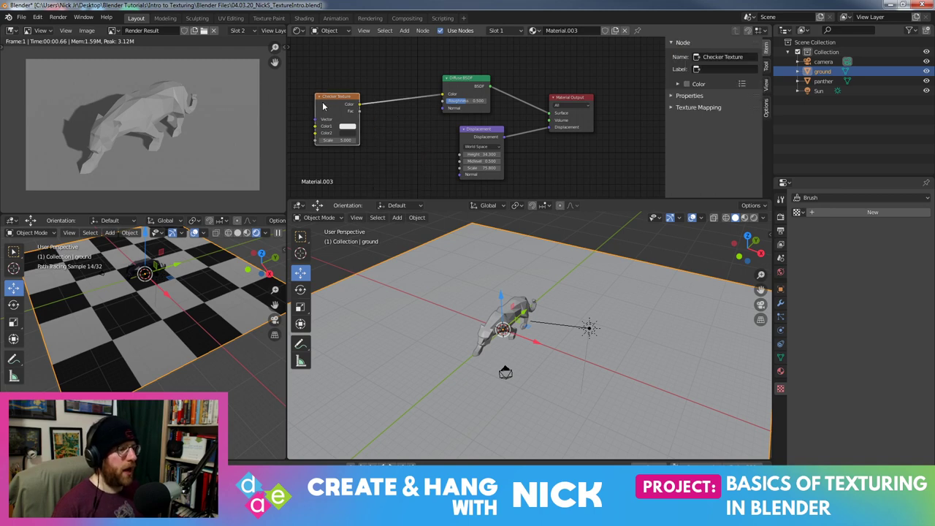
Delete the Checker Texture and Displacement nodes, leaving only Diffuse BSDF feeding the output
key("x")
left_click(497, 134)
key("x")
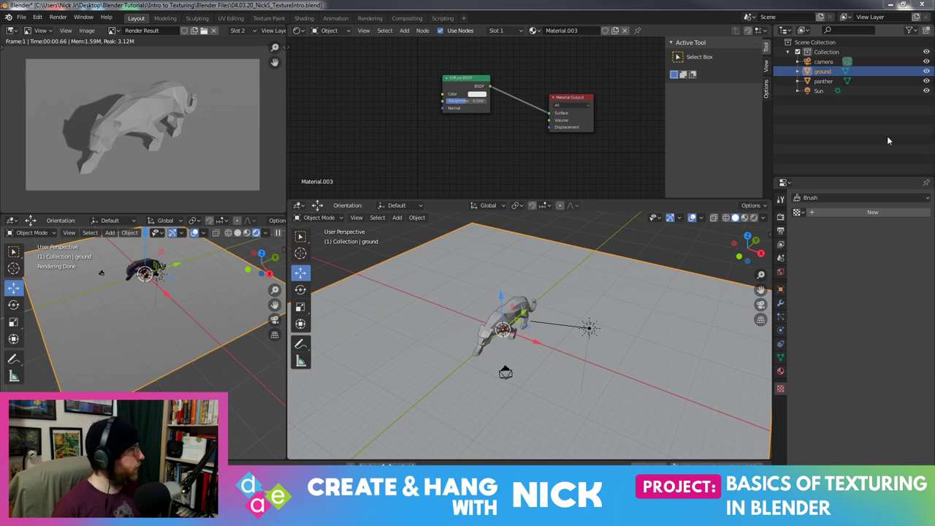
Shrink the Blender window to view the desktop, then bring up the add-node menu
mouse_move(730, 5)
left_mouse_down()
mouse_move(730, 89)
mouse_move(770, 37)
mouse_move(737, 4)
left_mouse_up()
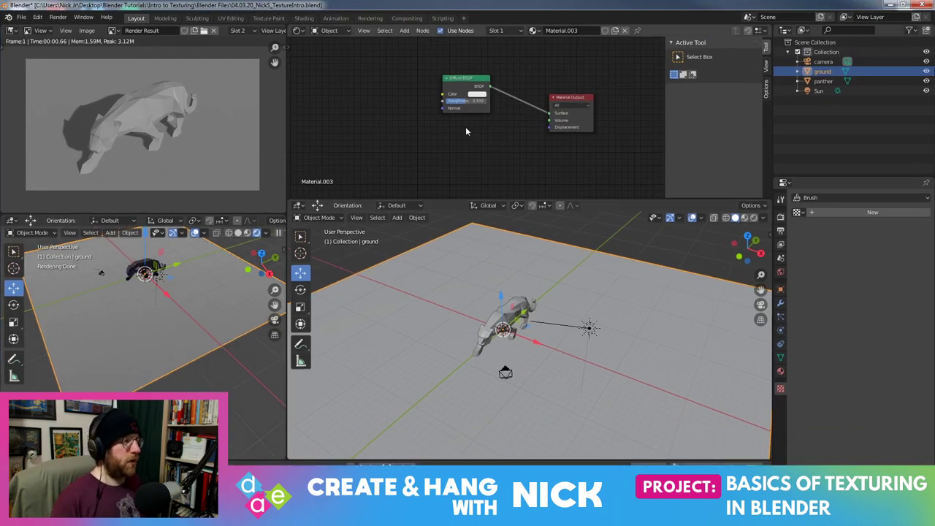
right_click(405, 111)
key("Escape")
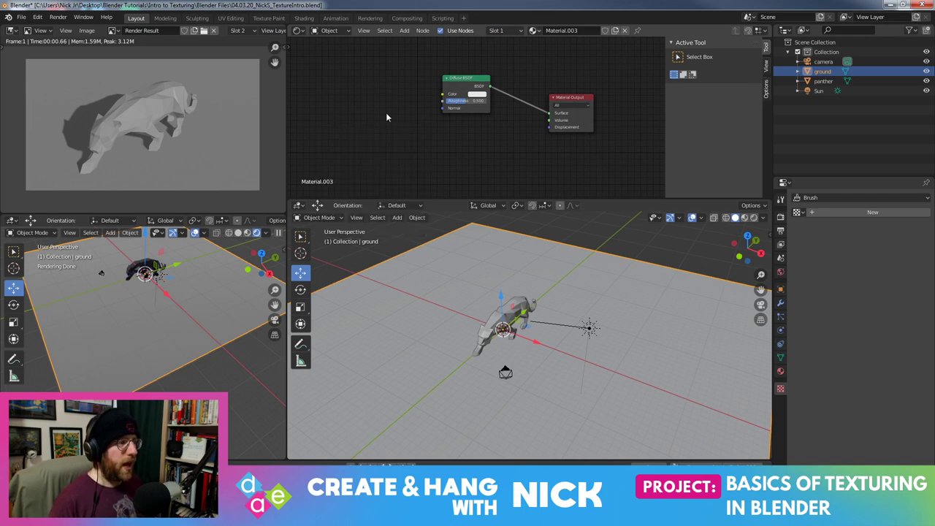
key("shift+a")
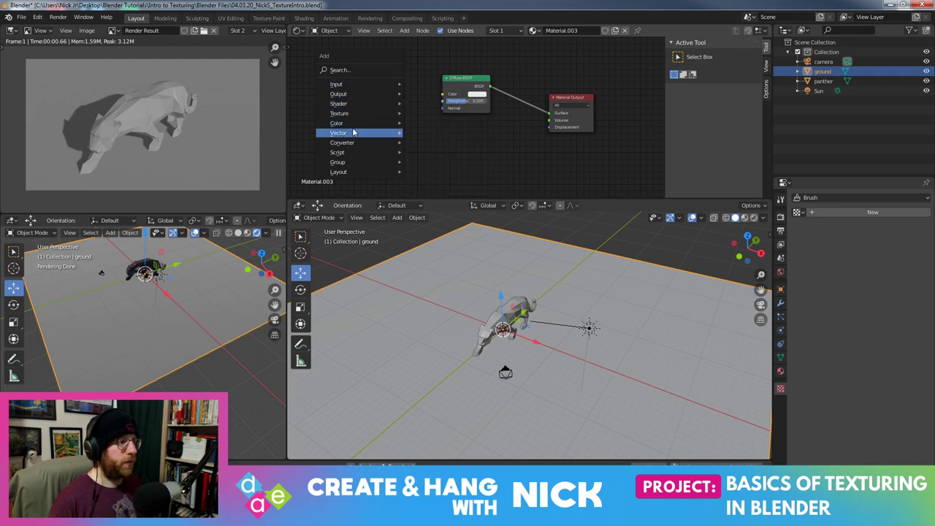
mouse_move(340, 113)
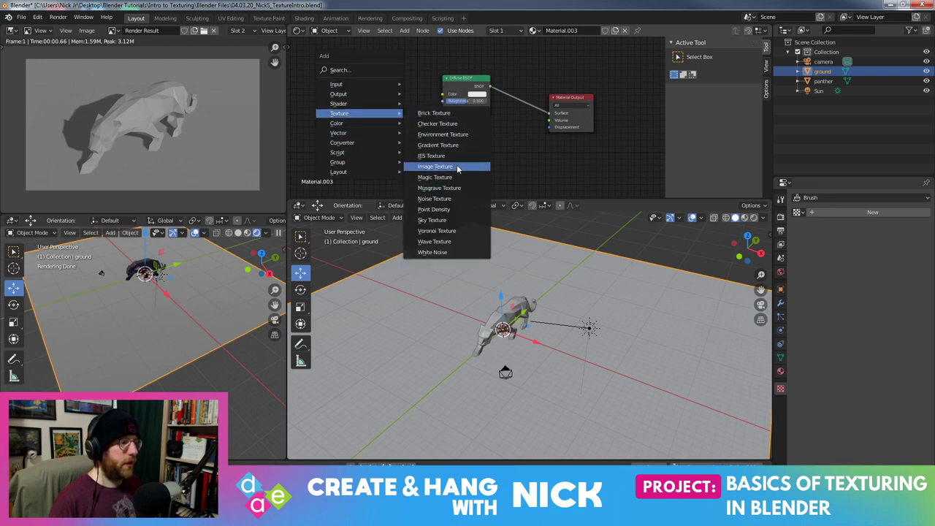
Add an Image Texture loading Desktop/download (1).jpg and link its Color to the Diffuse BSDF Color
left_click(438, 167)
left_click(387, 121)
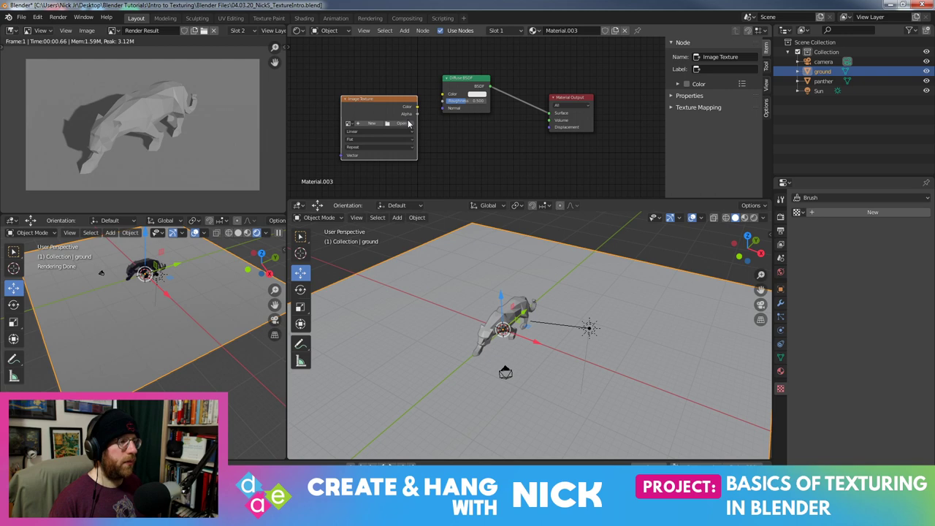
left_click(410, 126)
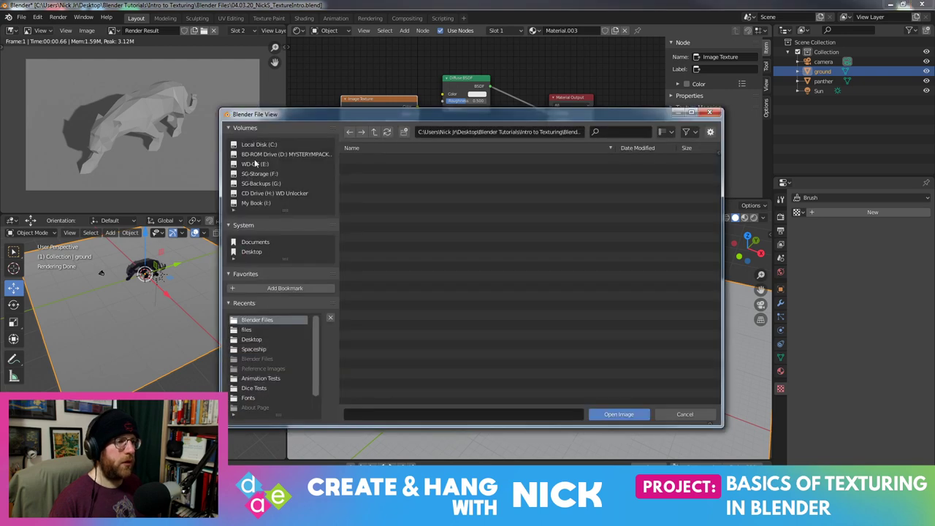
left_click(251, 252)
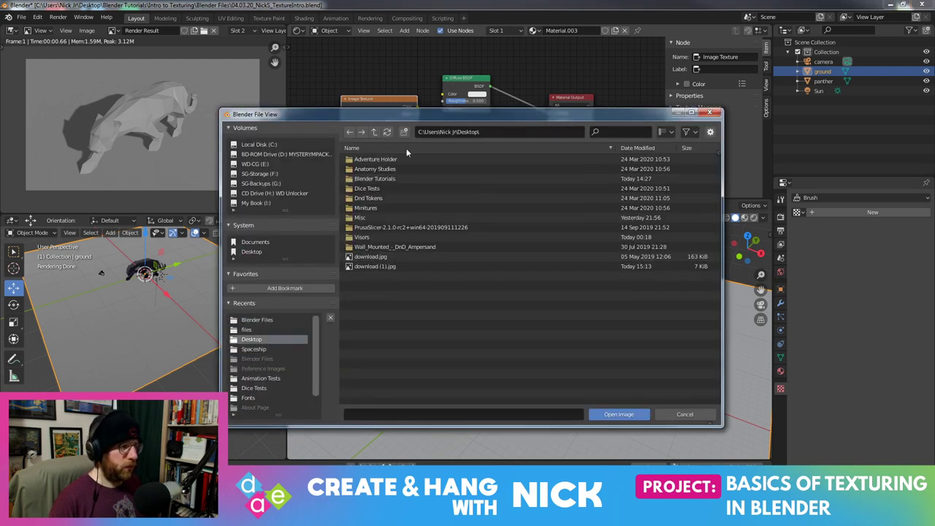
double_click(400, 266)
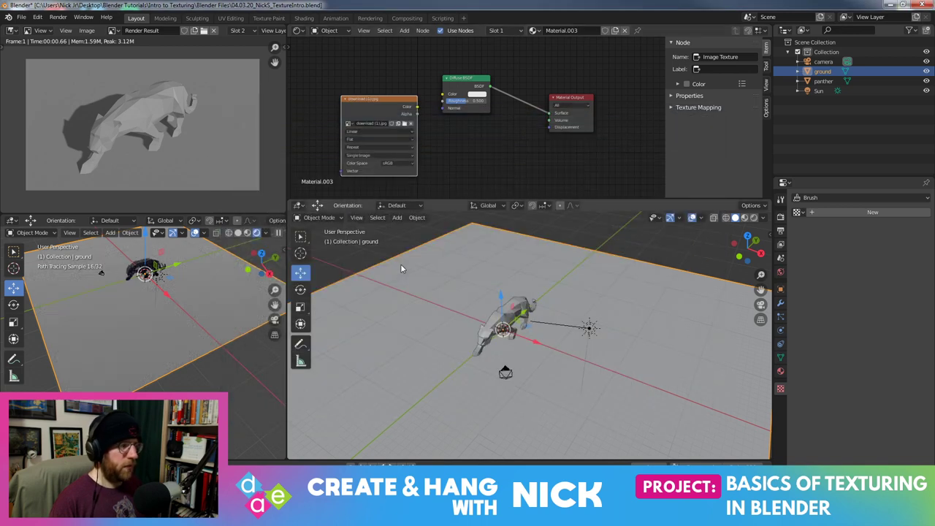
left_click_drag(555, 5, 516, 74)
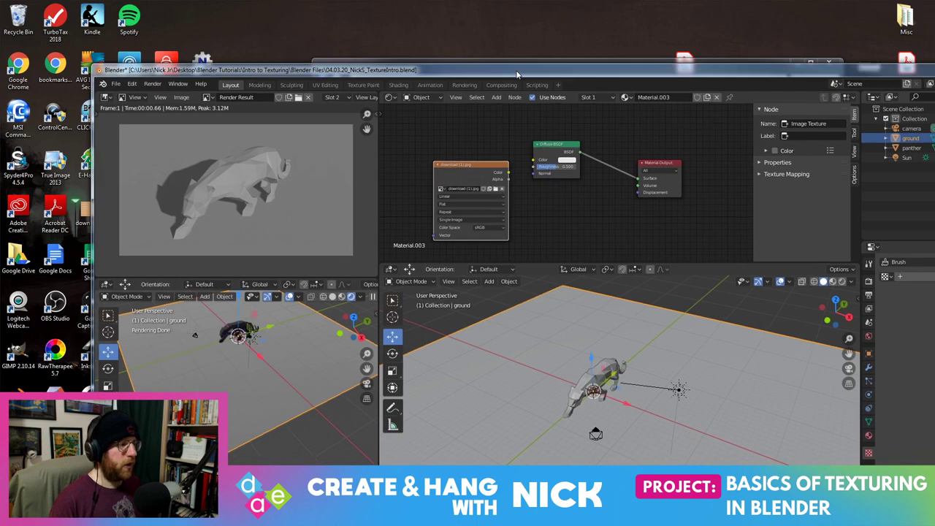
double_click(516, 73)
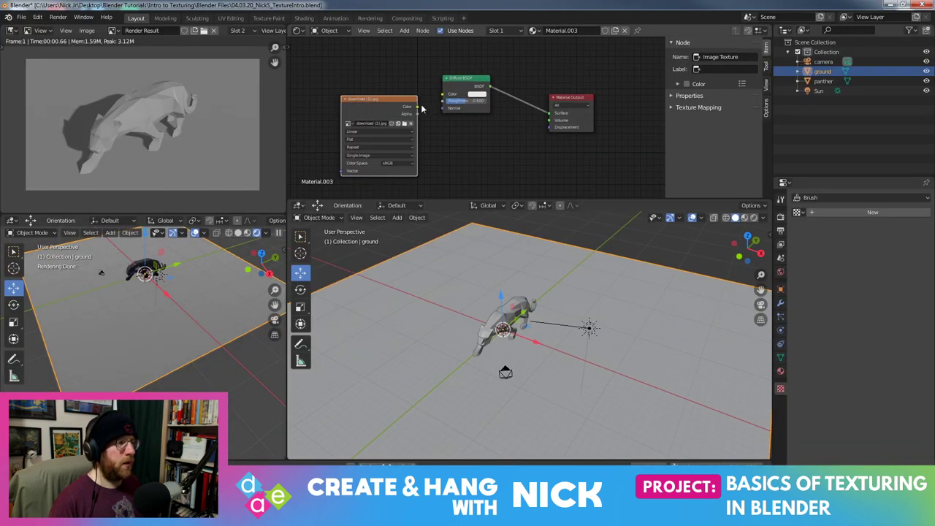
left_click_drag(422, 108, 442, 94)
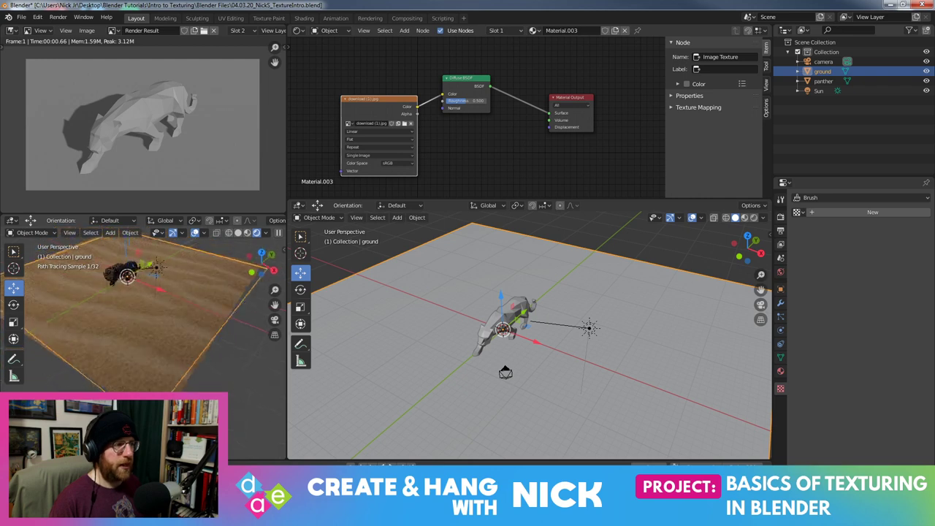
Move the sand Image Texture node further left and bring up the add-node menu for vector nodes
left_click_drag(367, 99, 355, 90)
middle_click_drag(356, 69, 430, 79)
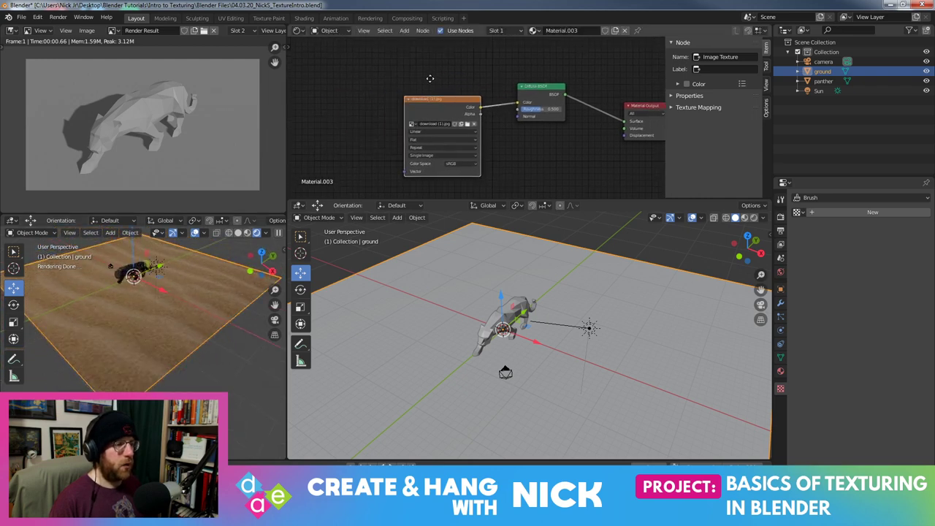
middle_click_drag(183, 322, 230, 329)
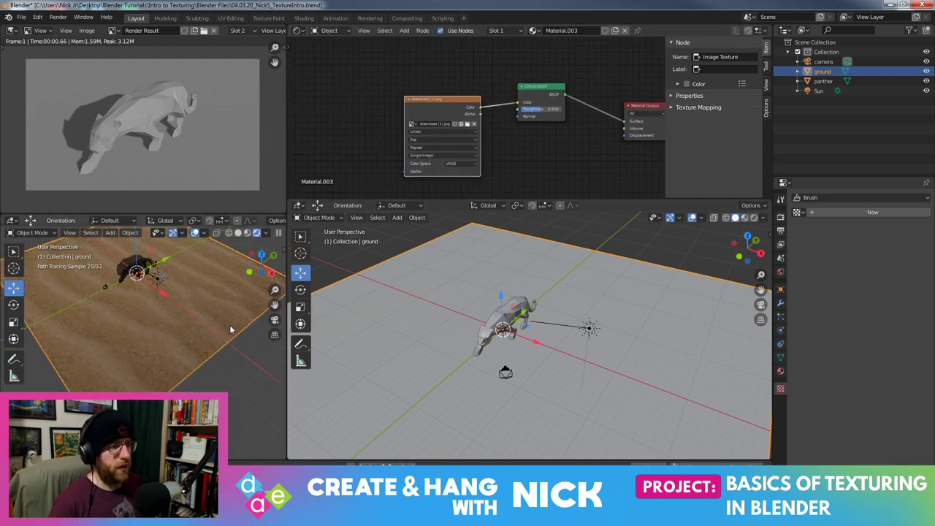
scroll(235, 343, "down", 3)
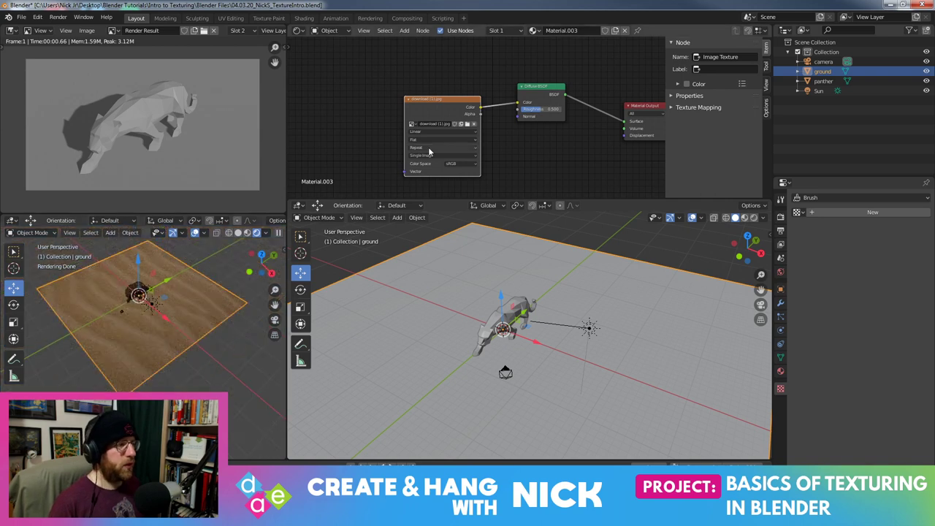
key("shift+a")
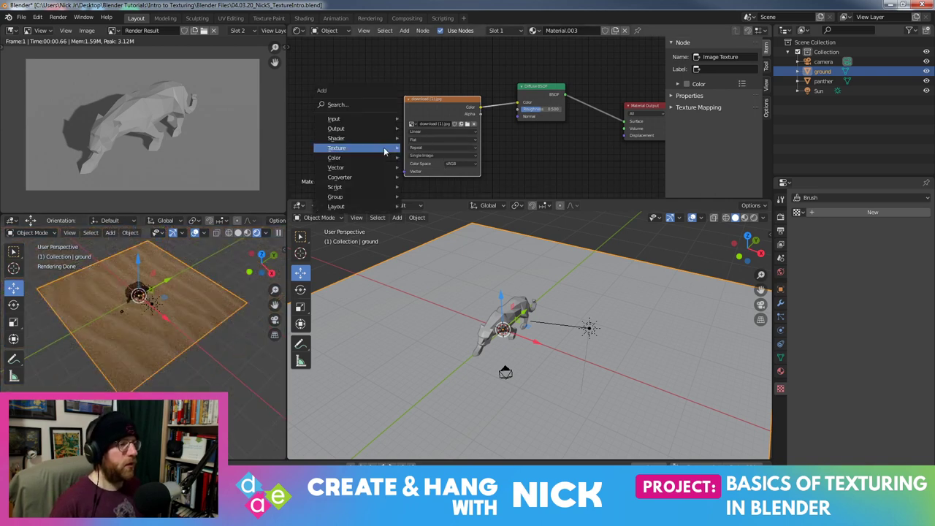
mouse_move(355, 157)
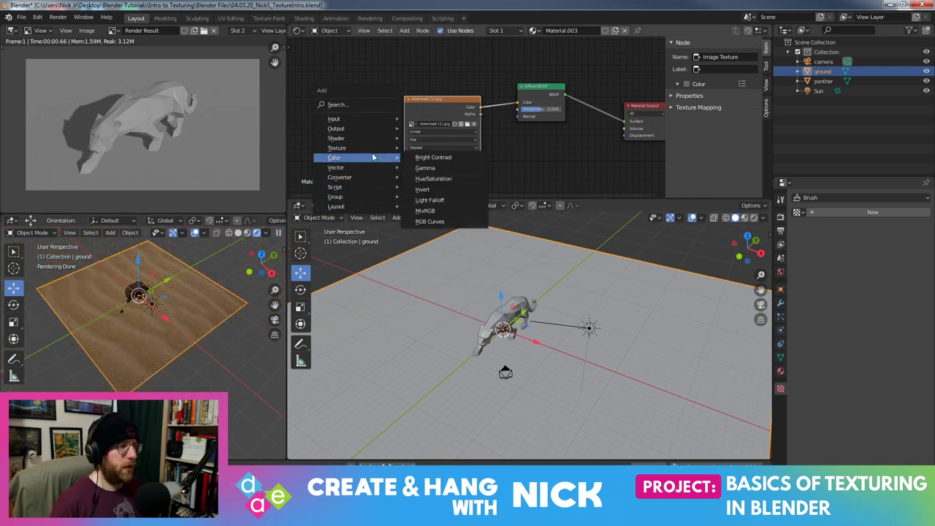
key("Escape")
left_click_drag(441, 106, 394, 96)
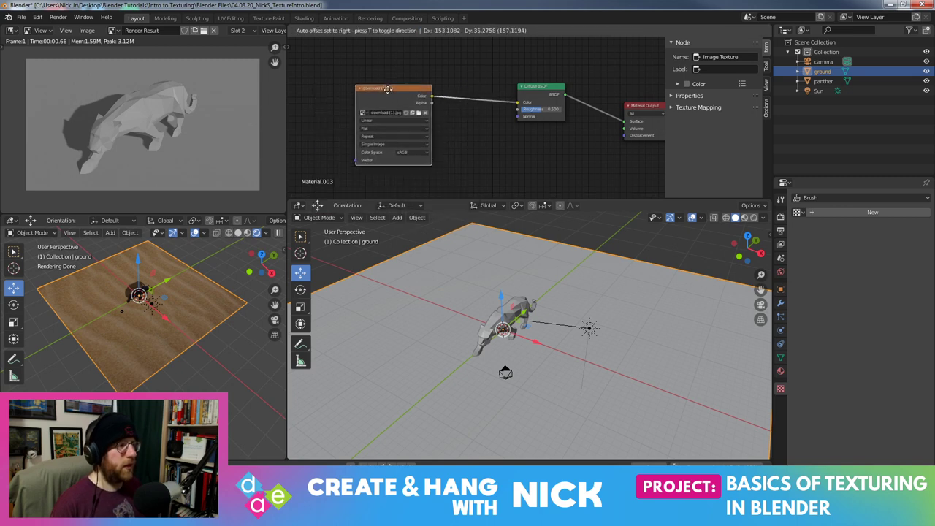
key("shift+a")
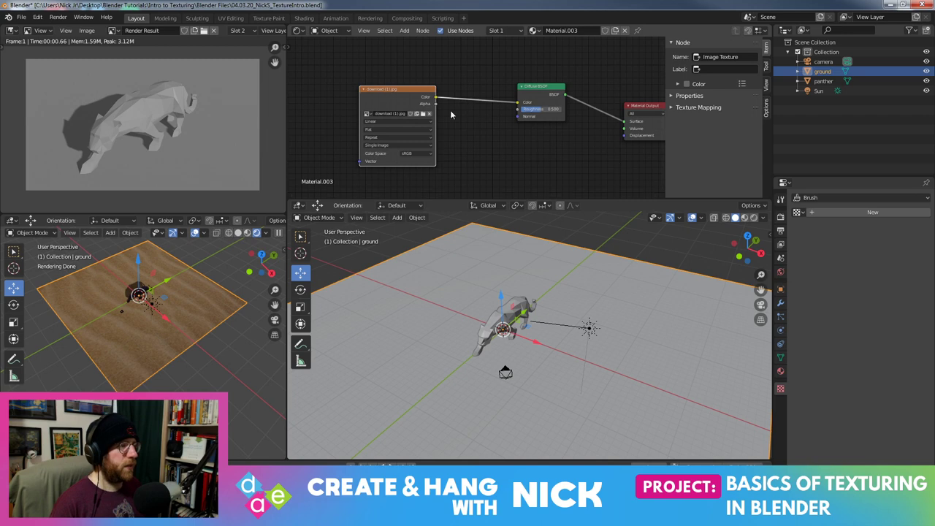
key("shift+a")
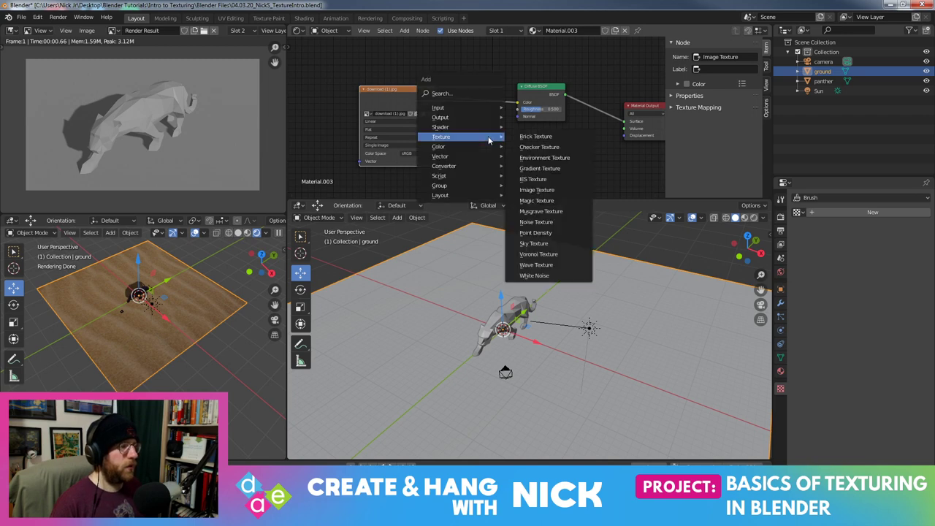
mouse_move(441, 156)
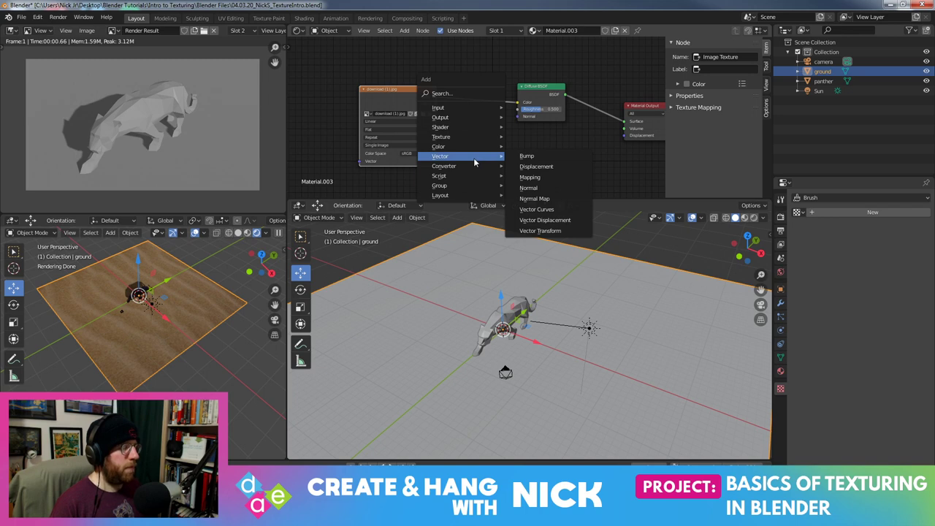
Add a Mapping node linked to the image texture and try its Texture and Normal types
left_click(530, 176)
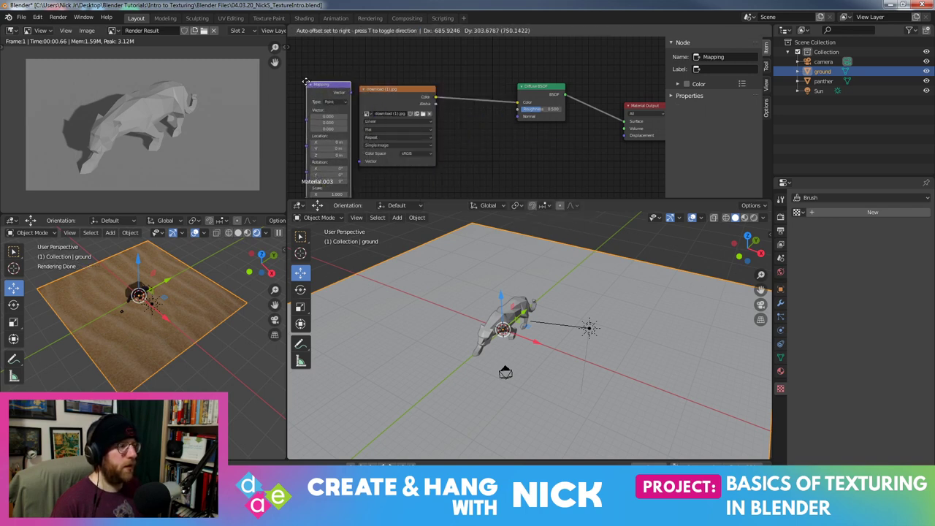
left_click(307, 82)
middle_click_drag(358, 73, 415, 60)
left_click_drag(402, 79, 416, 148)
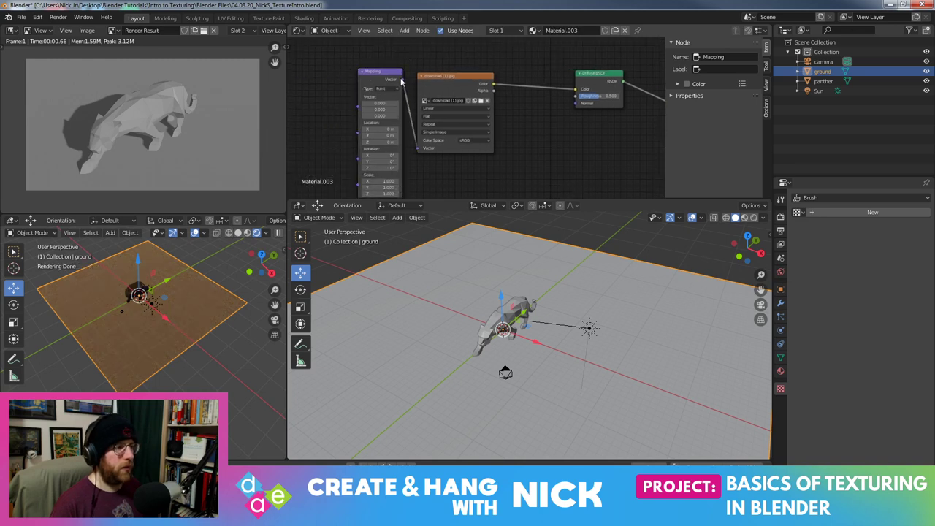
left_click_drag(386, 90, 379, 85)
left_click(379, 84)
left_click(378, 96)
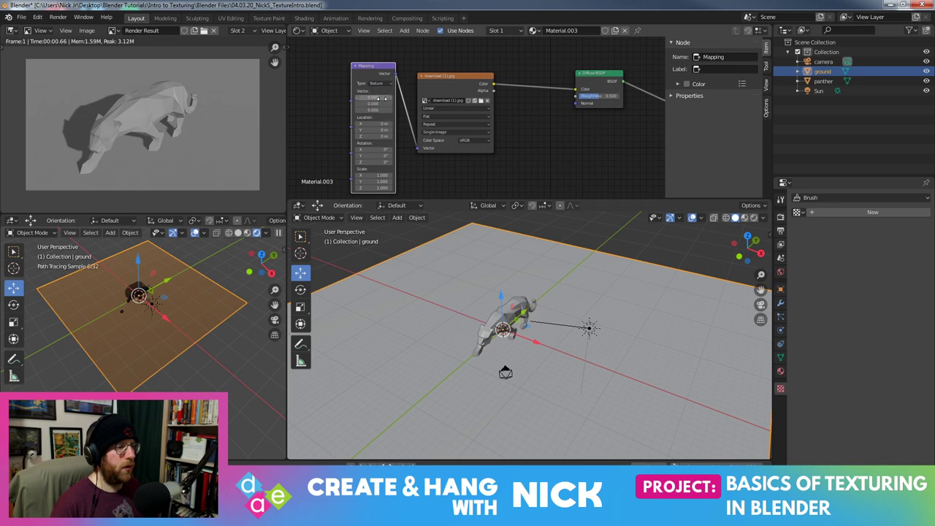
left_click(380, 84)
left_click(373, 102)
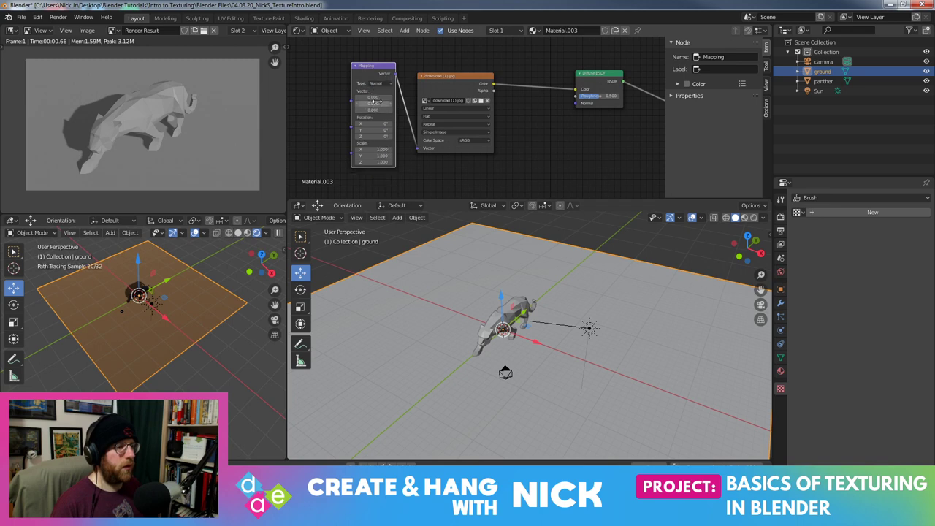
Delete the Mapping node and place a Texture Coordinate node left of the image texture
key("x")
key("shift+a")
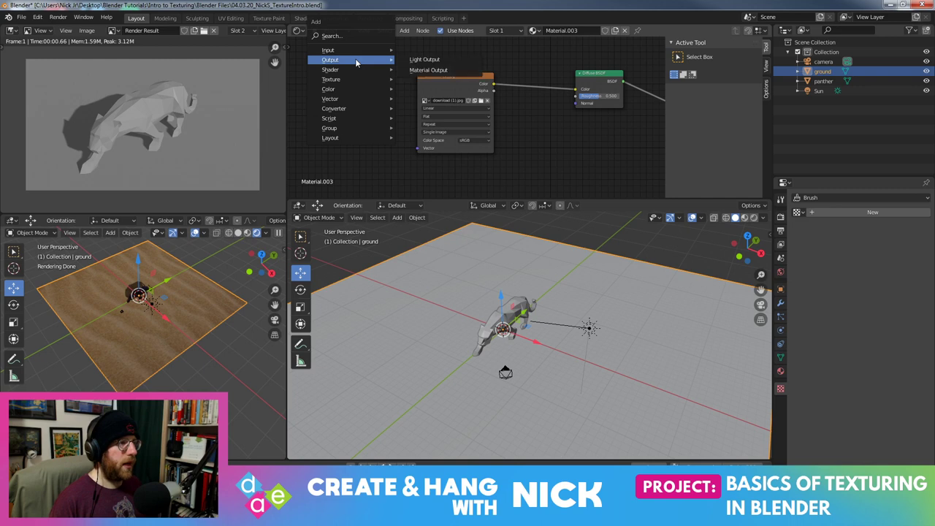
mouse_move(350, 49)
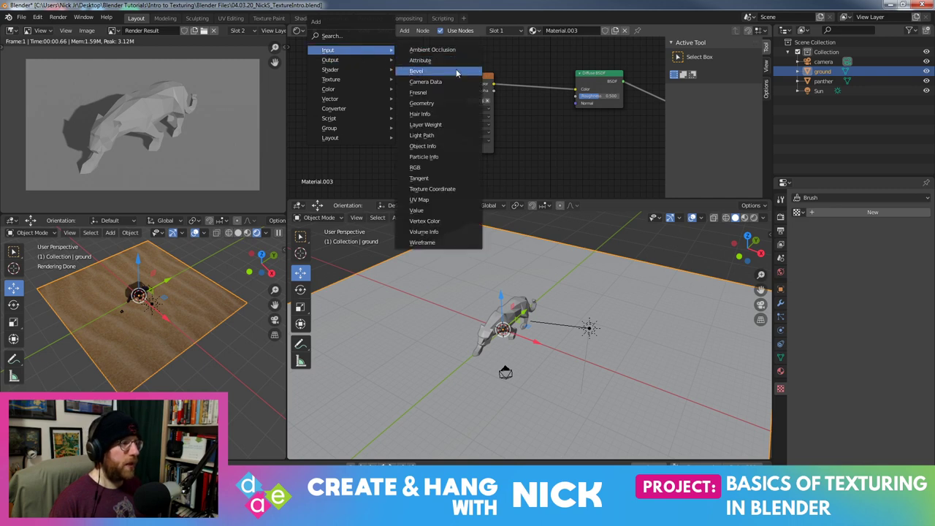
left_click(454, 189)
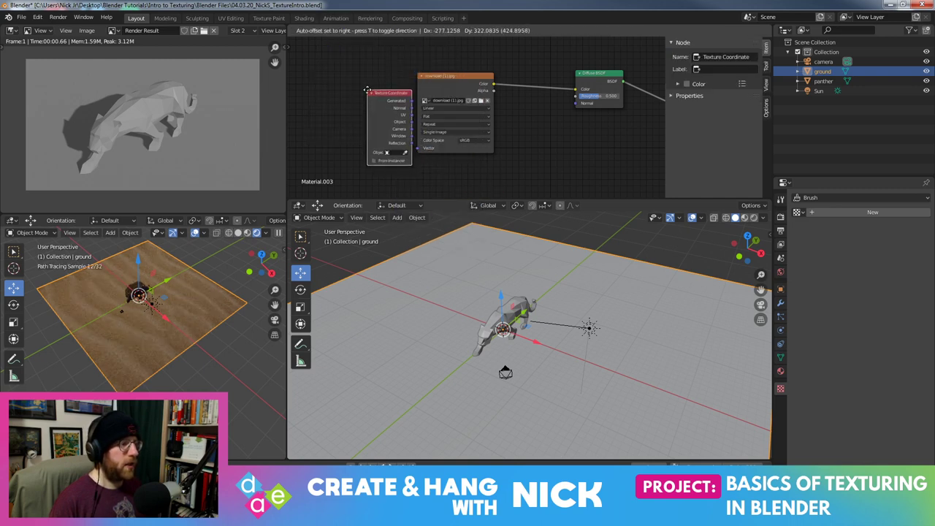
left_click(335, 83)
left_click_drag(376, 120, 371, 116)
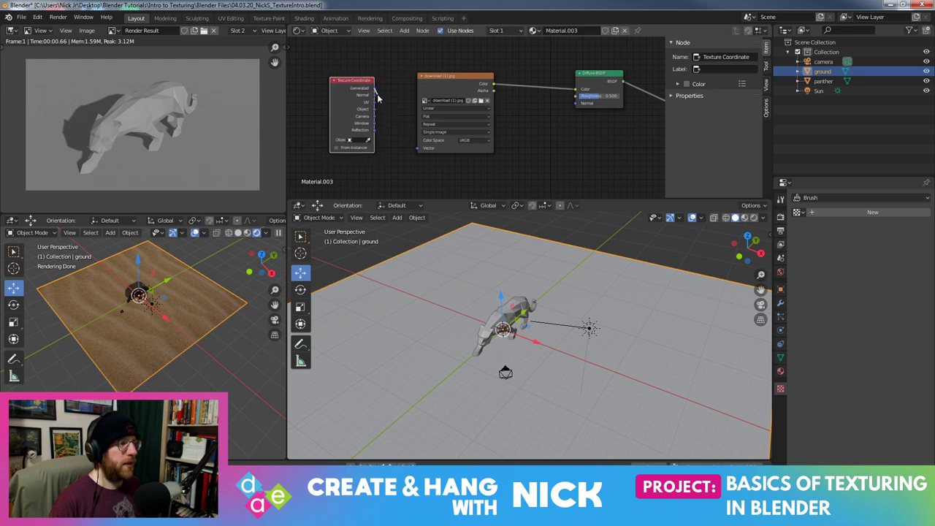
Wire Texture Coordinate's Generated output into the download (1).jpg texture's Vector input and shift the image node right
mouse_move(421, 155)
left_mouse_down()
mouse_move(405, 149)
mouse_move(420, 149)
left_mouse_up()
middle_click_drag(438, 78, 419, 75)
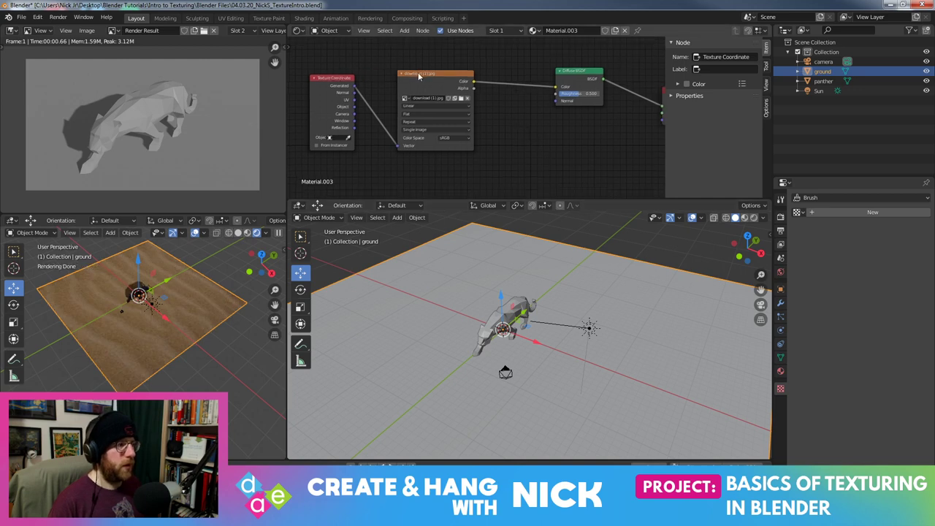
left_click_drag(419, 76, 477, 88)
key("shift+a")
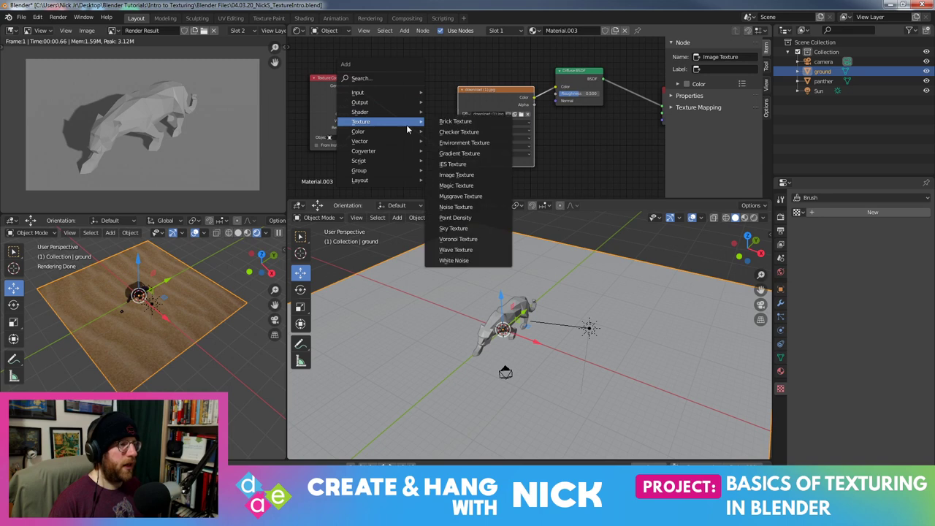
mouse_move(360, 141)
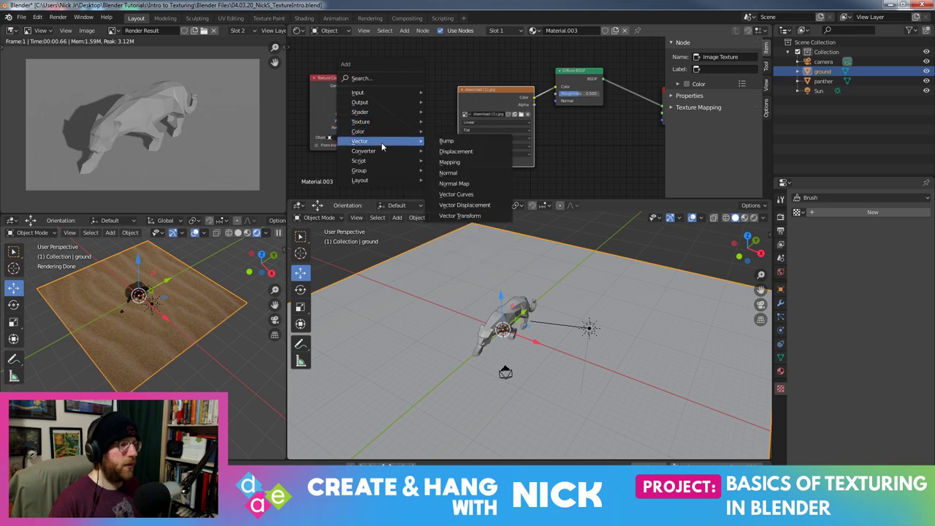
Drop a Mapping node onto the Generated-to-Vector link and try a scale of 10
left_click(449, 161)
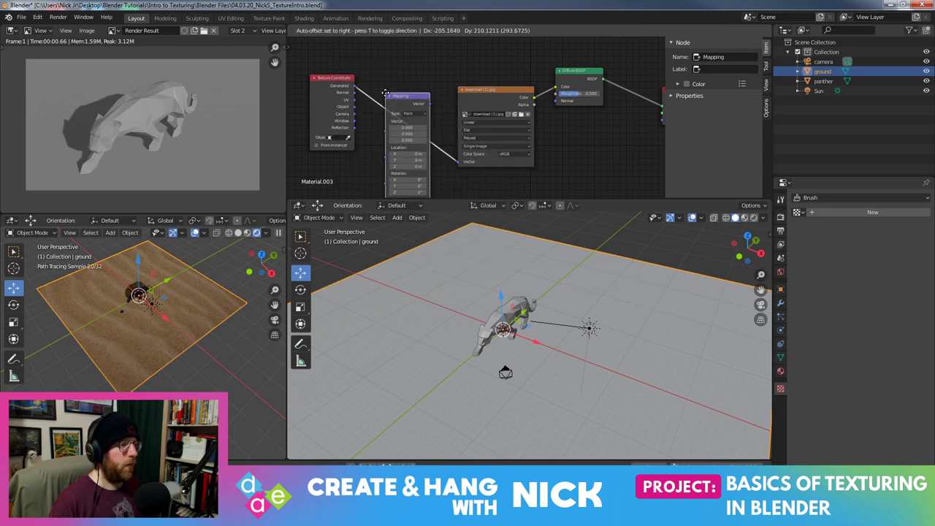
left_click(381, 85)
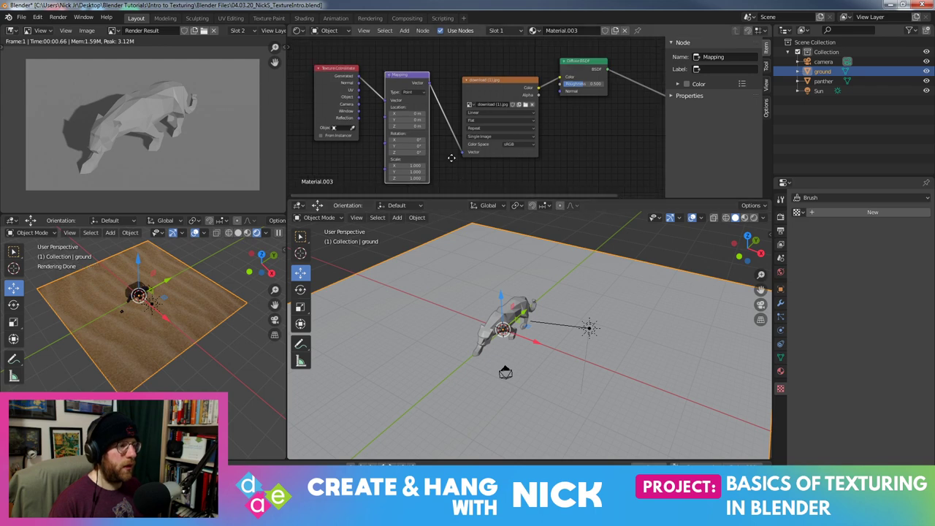
middle_click_drag(382, 84, 387, 69)
double_click(413, 160)
type("10")
key("Return")
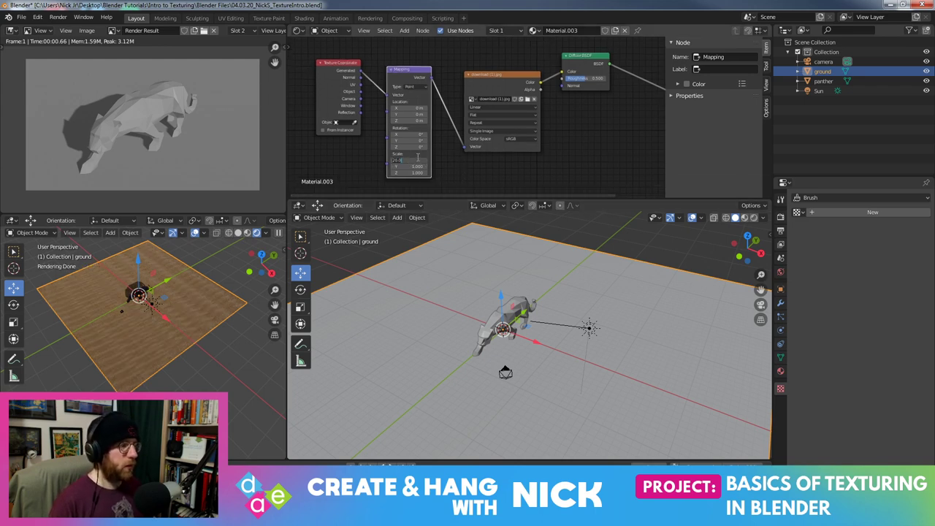
key("Return")
double_click(422, 166)
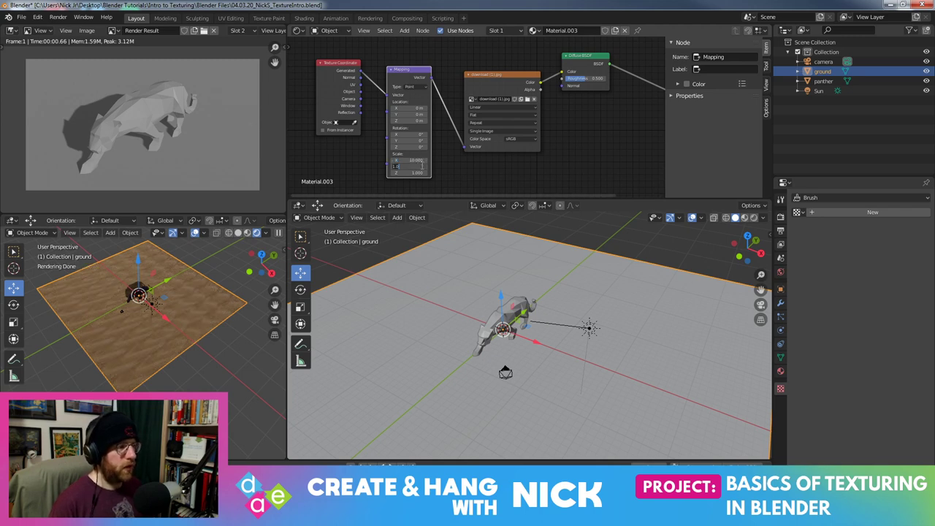
key("Return")
Set the Mapping scale to X 2, Y 5 and Z 5, then view the ground
double_click(412, 160)
key("Return")
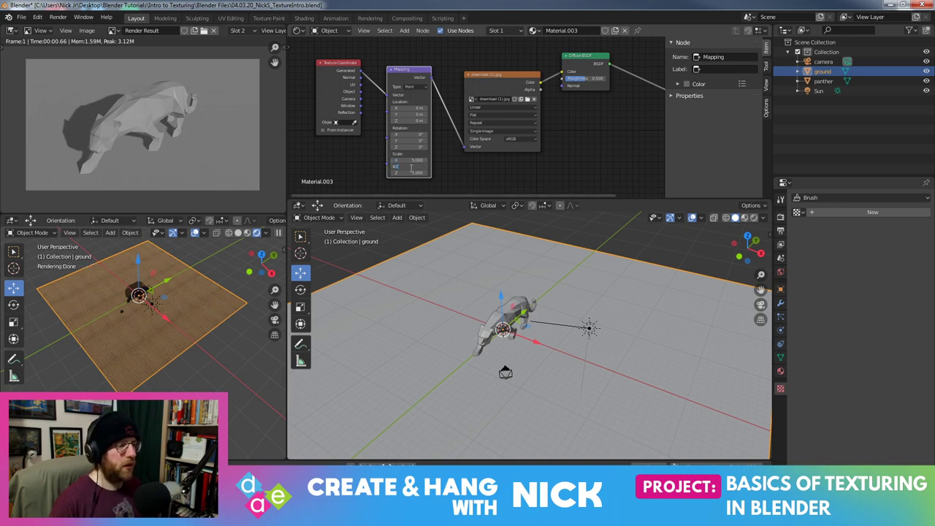
type("5")
key("Return")
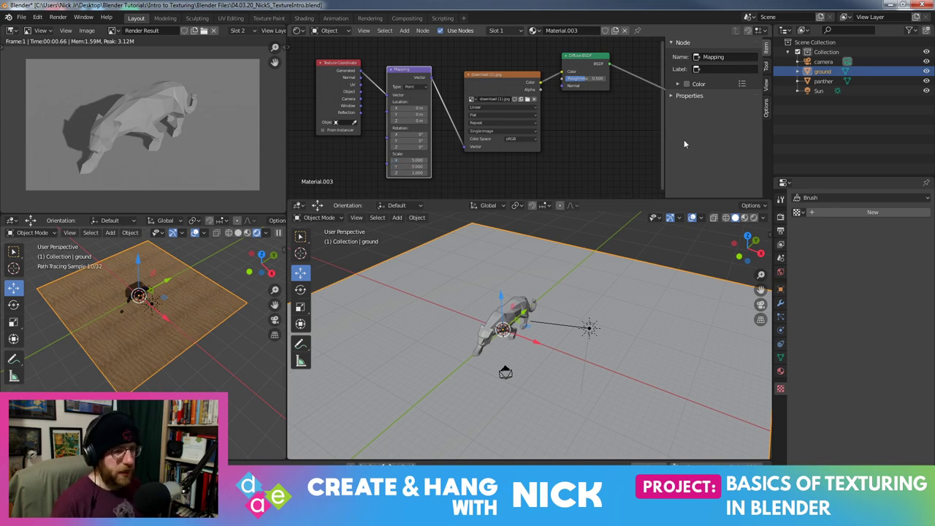
type("5")
key("Return")
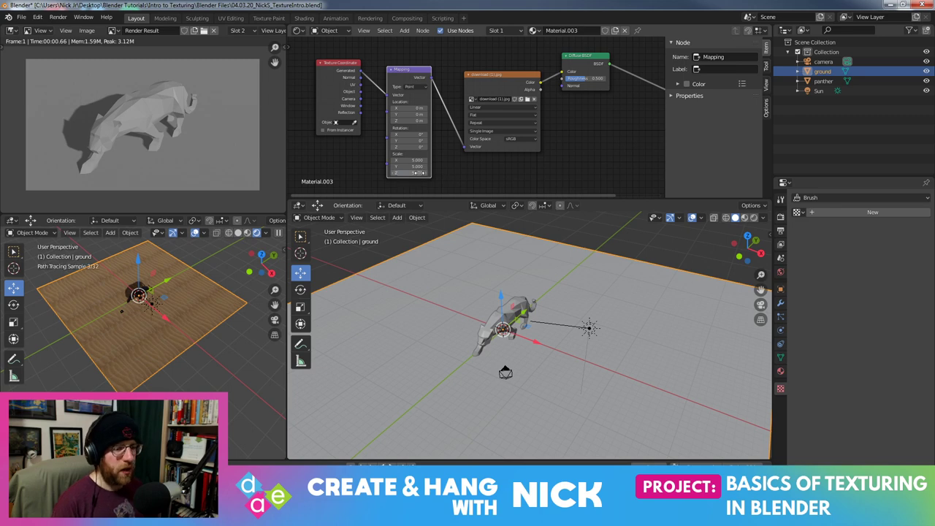
scroll(426, 174, "up", 3)
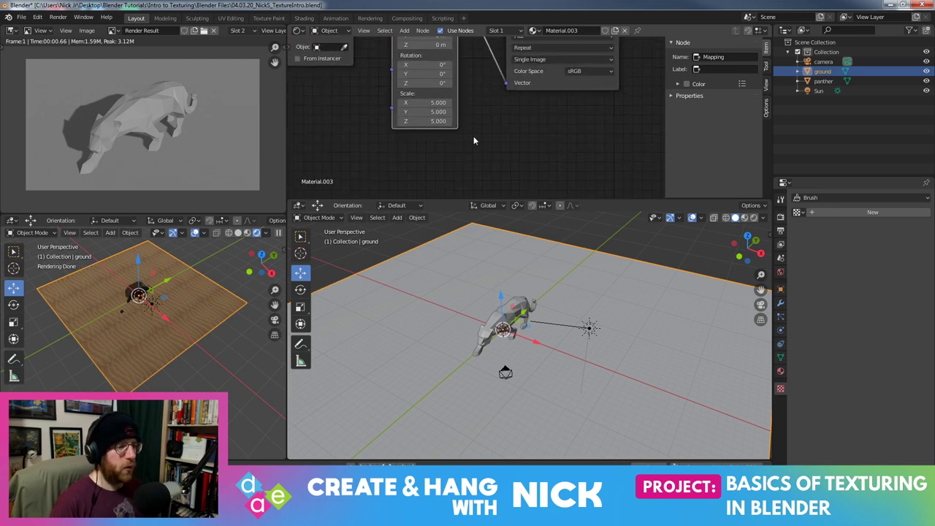
double_click(434, 101)
type("2.000")
key("Return")
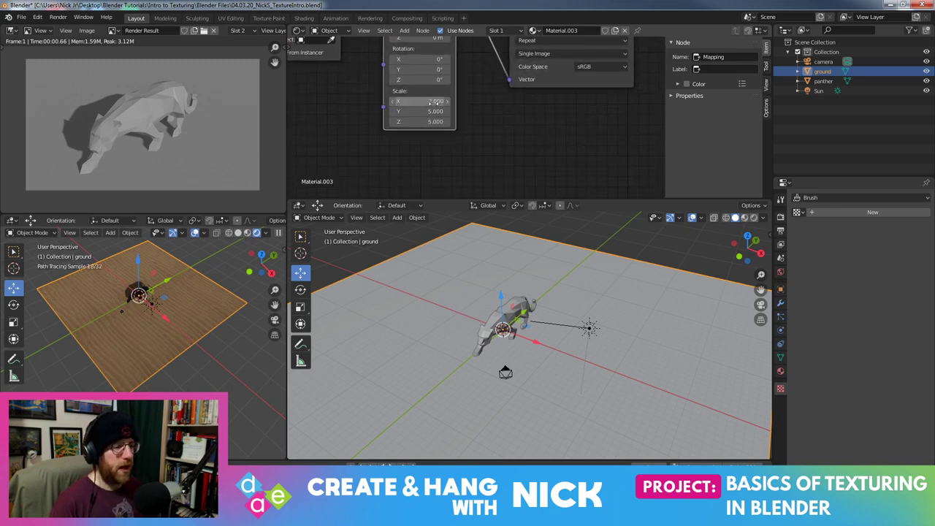
mouse_move(141, 388)
middle_mouse_down()
mouse_move(200, 363)
mouse_move(197, 314)
middle_mouse_up()
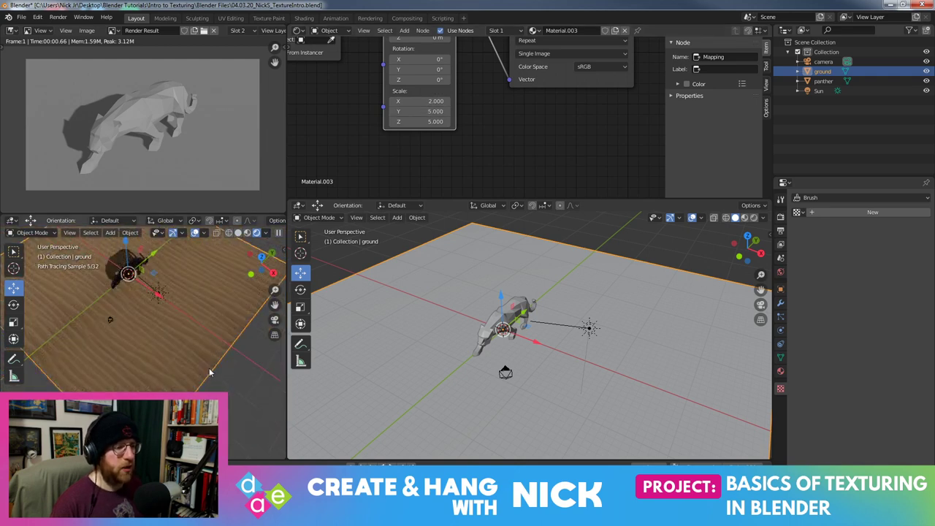
scroll(525, 121, "down", 2)
scroll(566, 88, "down", 1)
Offset the Mapping node's Location X to about 1.9 m
scroll(565, 88, "down", 2)
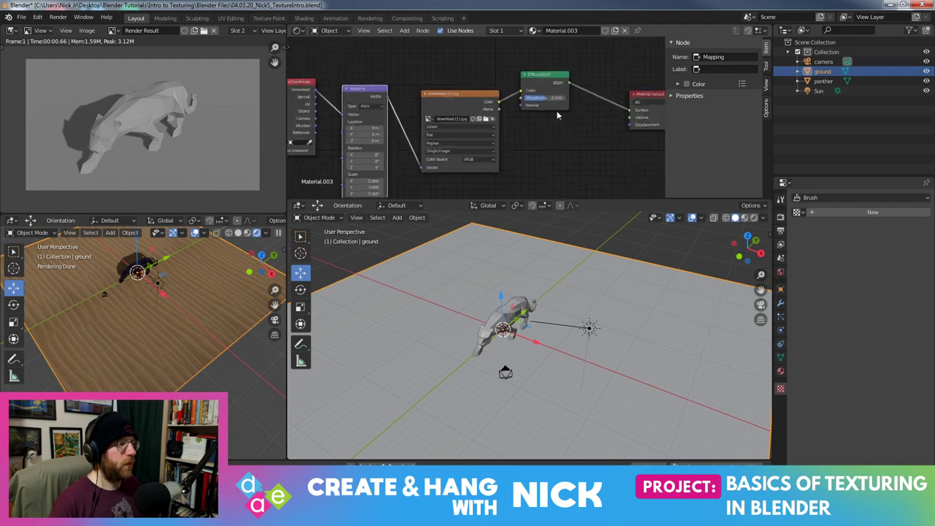
middle_click_drag(557, 110, 541, 141)
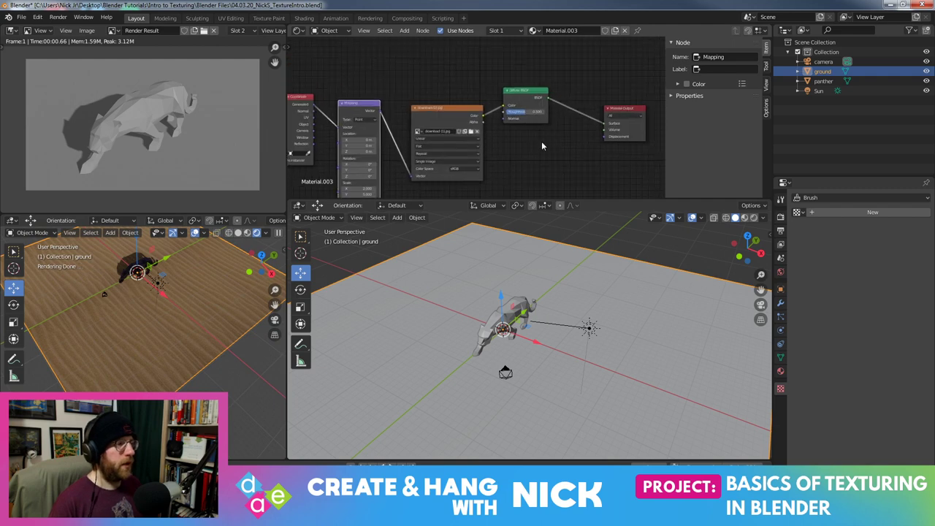
left_click(308, 104)
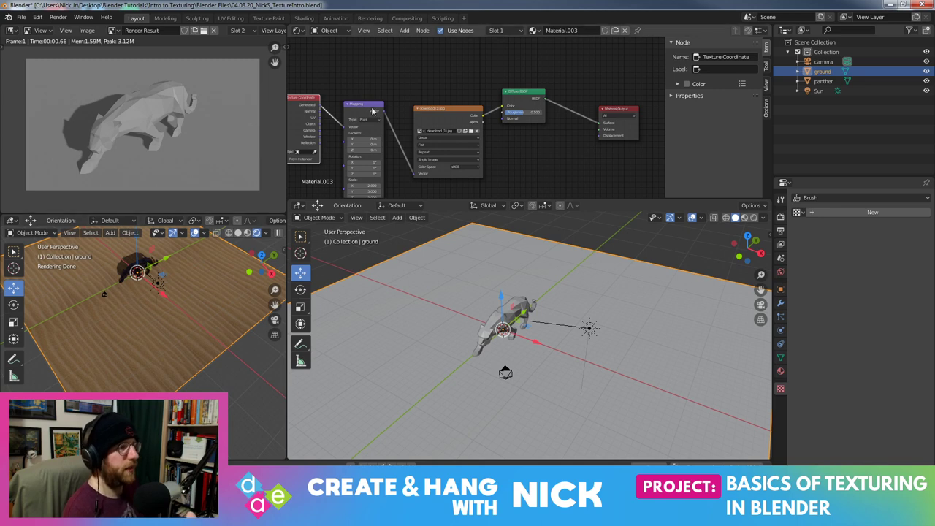
left_click(373, 126)
left_click_drag(365, 126, 380, 127)
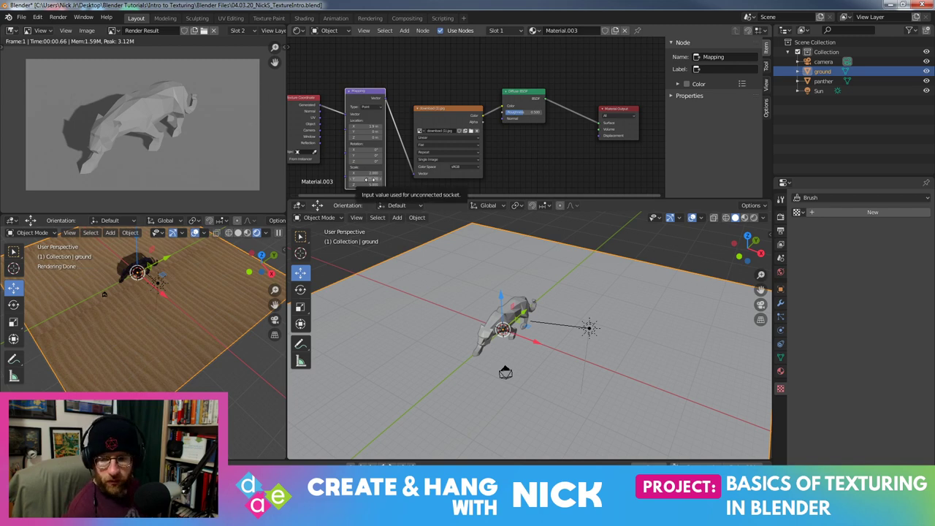
Move the Image Texture and Diffuse BSDF nodes and orbit to inspect the shifted sand
left_click_drag(435, 110, 455, 107)
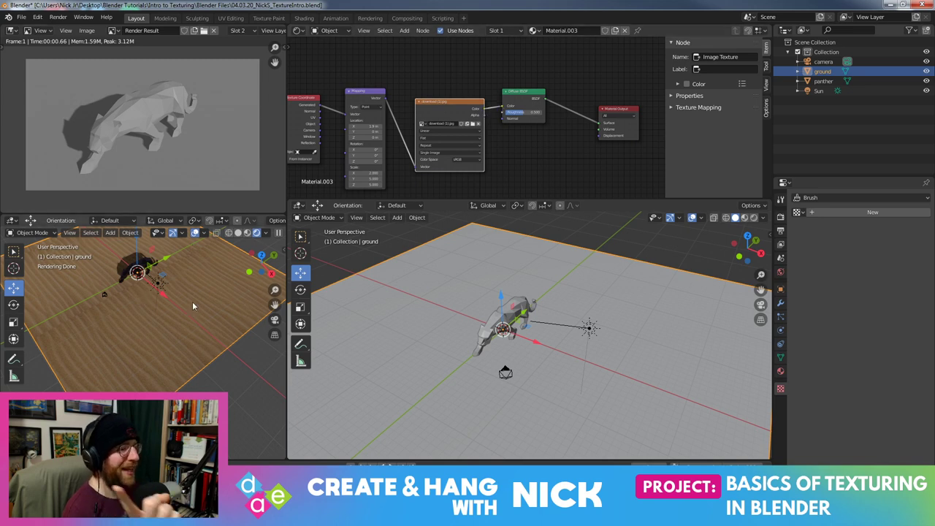
mouse_move(157, 333)
middle_mouse_down()
mouse_move(177, 274)
mouse_move(192, 359)
middle_mouse_up()
scroll(197, 323, "up", 3)
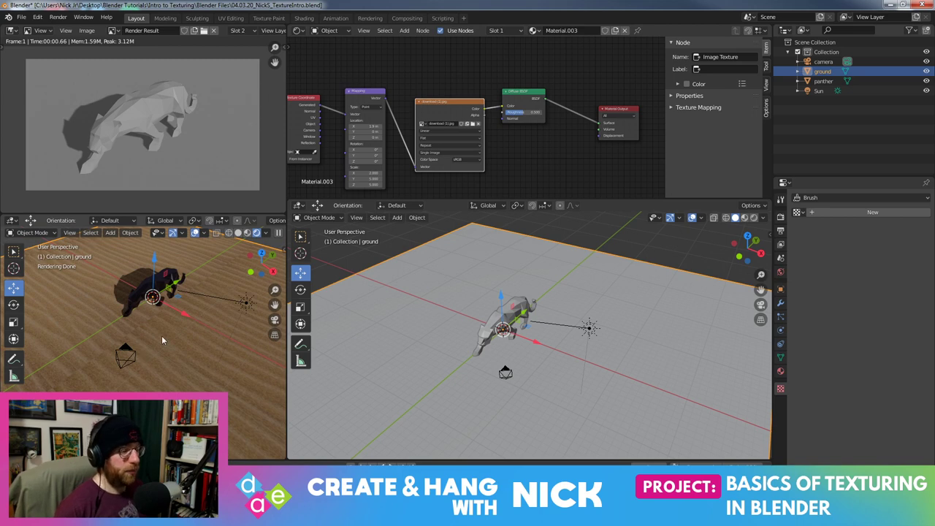
middle_click_drag(162, 335, 192, 368)
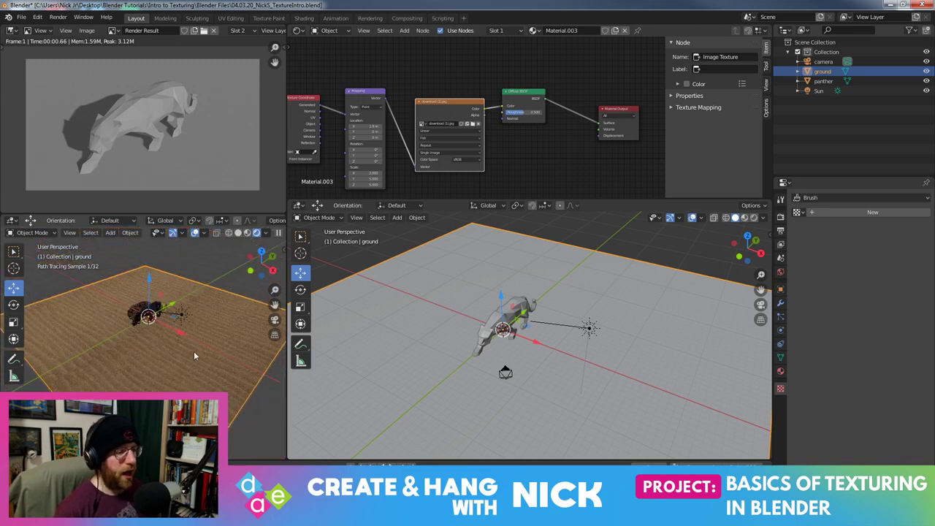
left_click_drag(525, 99, 631, 104)
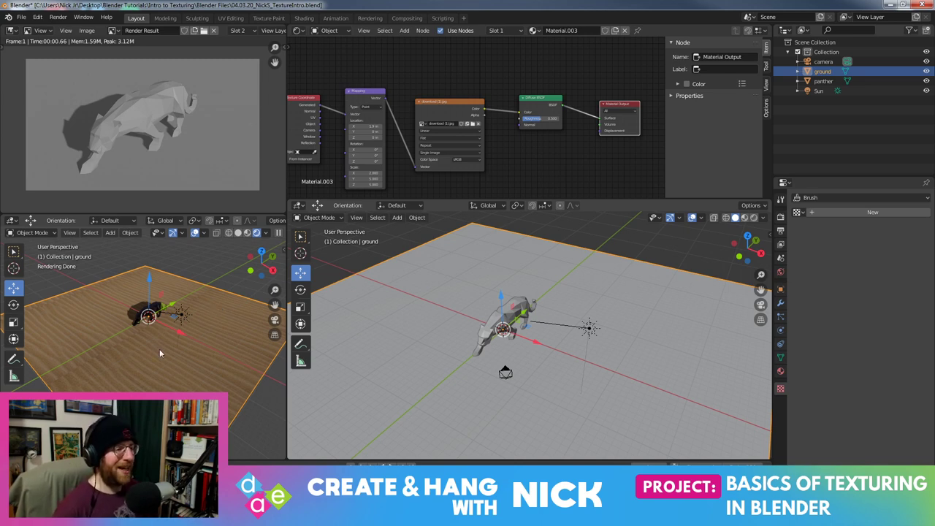
Nudge the image texture node up and browse the add-node menu's Texture and Converter lists
left_click_drag(446, 104, 443, 88)
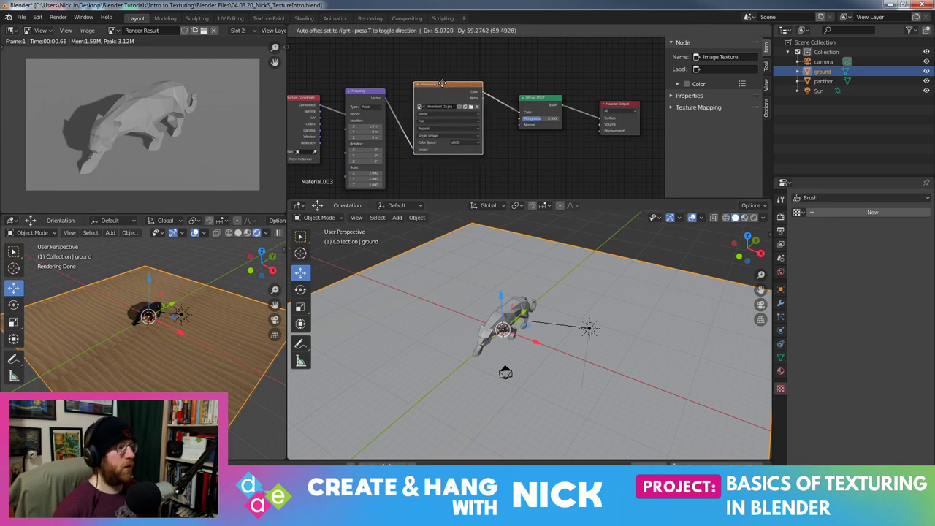
middle_click_drag(528, 141, 481, 142)
key("shift+a")
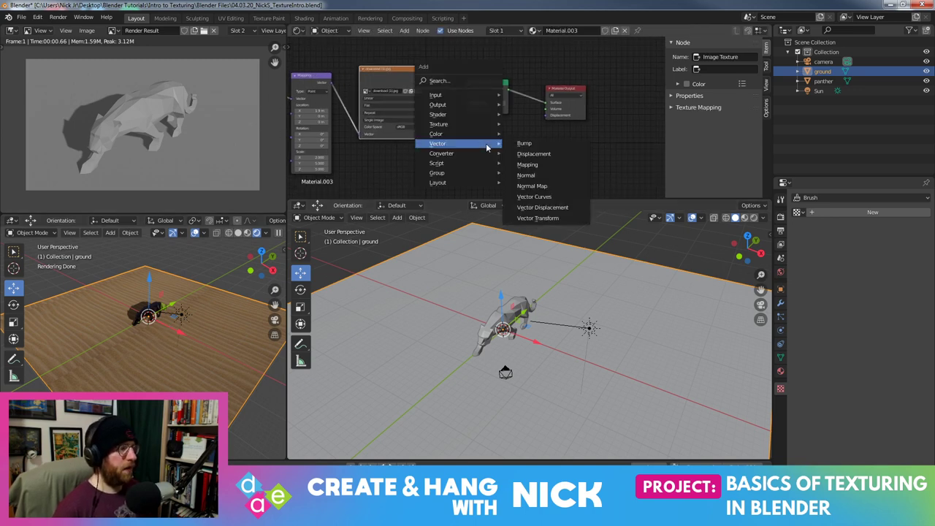
mouse_move(439, 124)
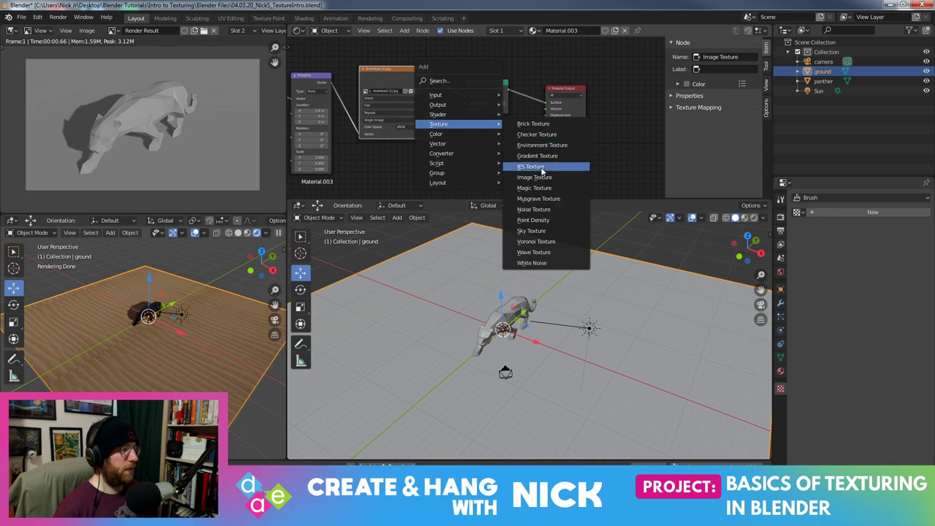
key("Escape")
key("shift+a")
left_click(526, 220)
left_click(545, 117)
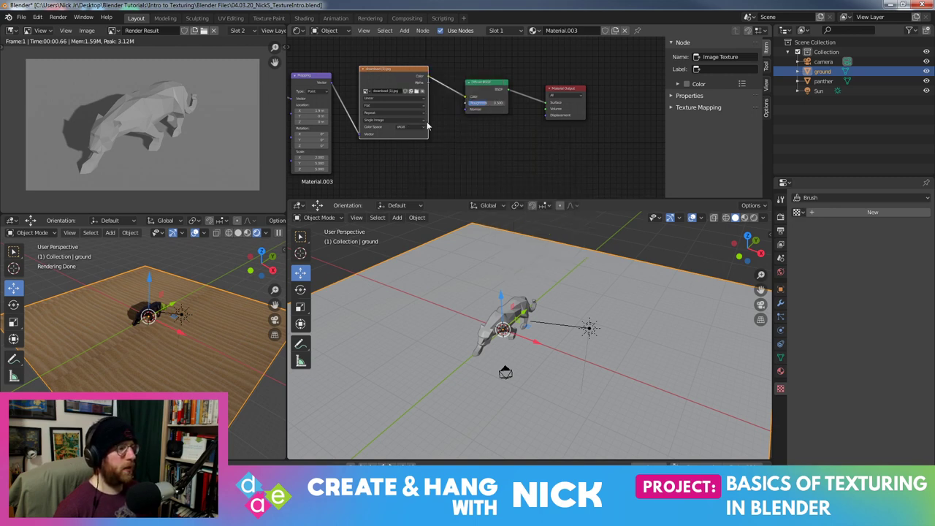
key("shift+a")
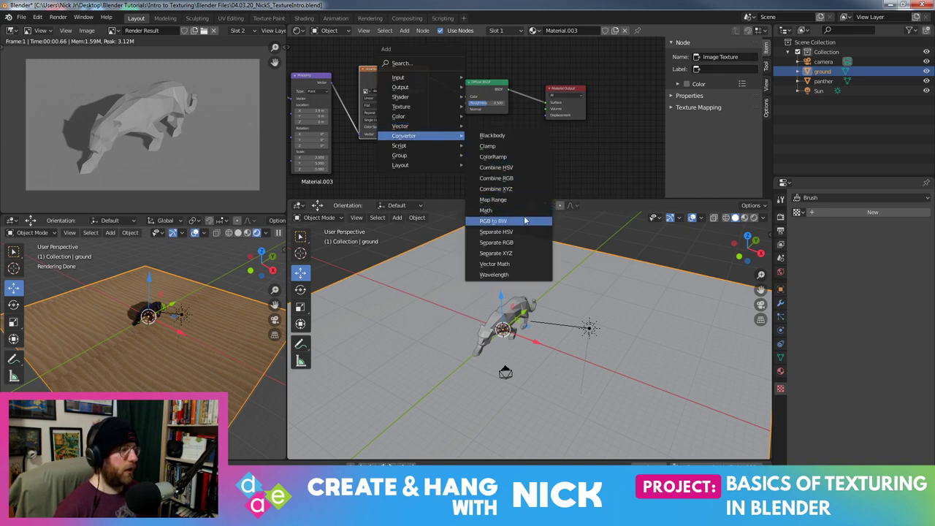
Add an RGB to BW node fed by the image colour and plug its value into Displacement
left_click(493, 221)
left_click(475, 166)
mouse_move(429, 76)
left_mouse_down()
mouse_move(455, 175)
mouse_move(463, 161)
left_mouse_up()
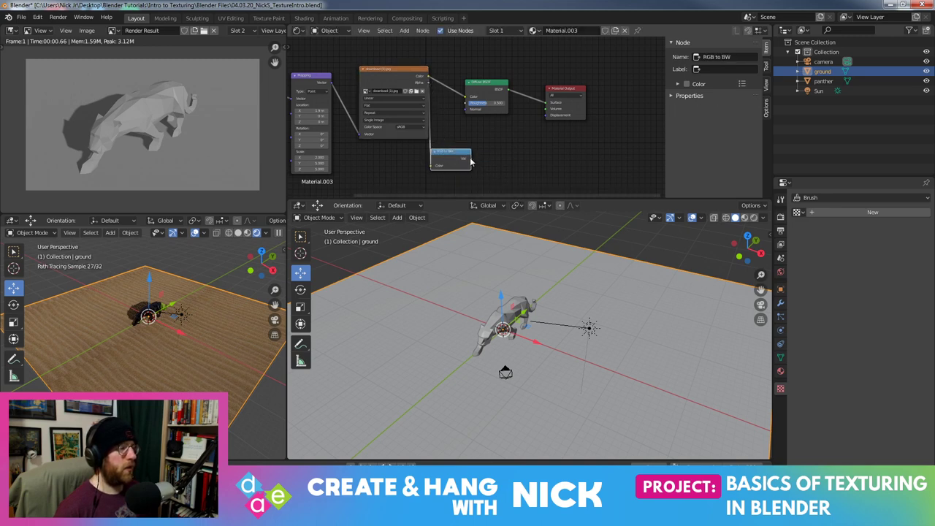
left_click_drag(467, 111, 466, 96)
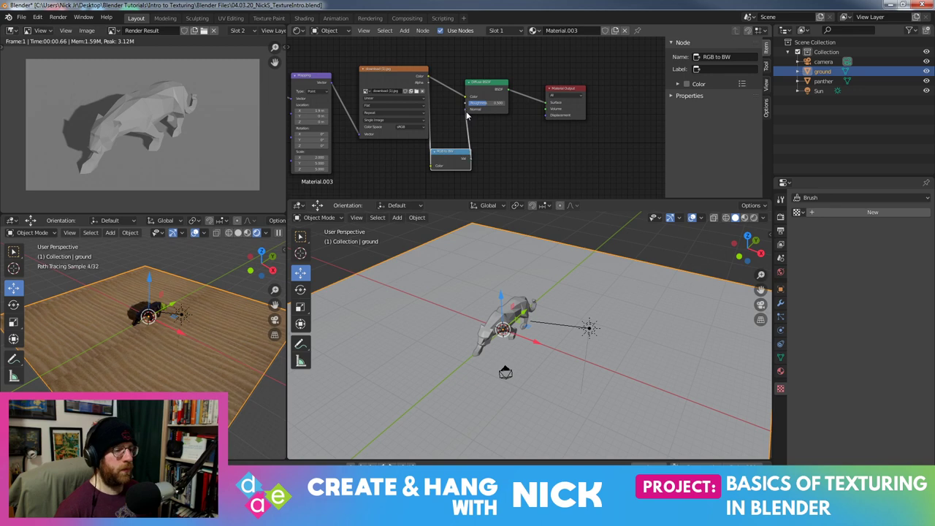
mouse_move(257, 335)
middle_mouse_down()
mouse_move(255, 250)
mouse_move(227, 272)
middle_mouse_up()
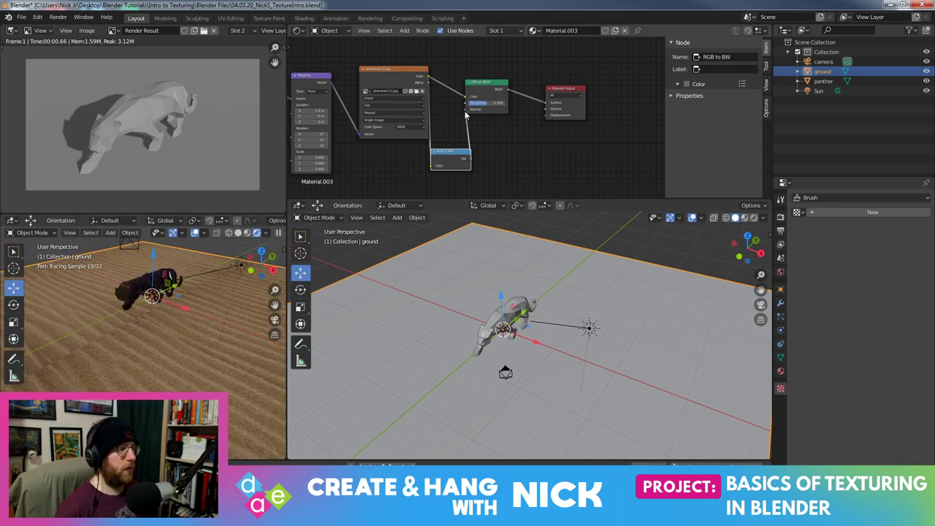
left_click_drag(544, 120, 543, 115)
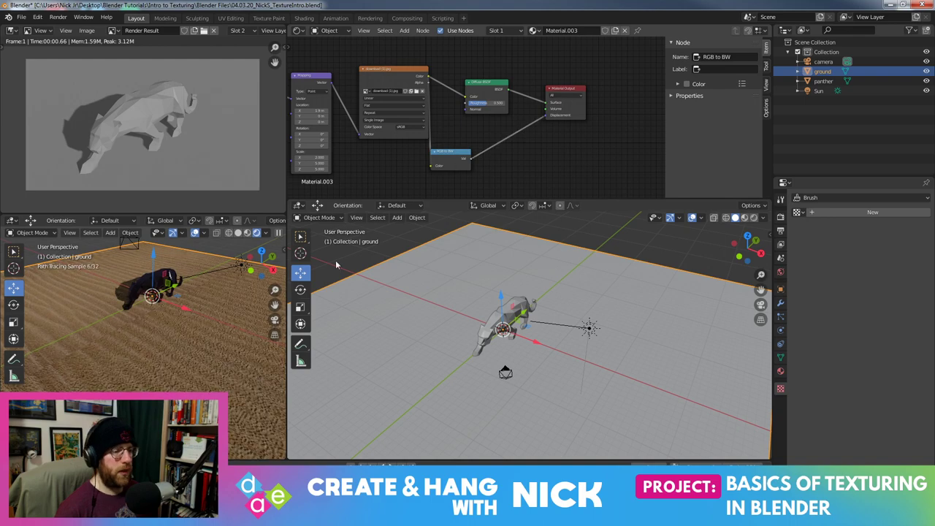
Nudge the RGB to BW node and orbit the rendered view around the sandy ground
mouse_move(217, 325)
middle_mouse_down()
mouse_move(217, 309)
mouse_move(237, 372)
middle_mouse_up()
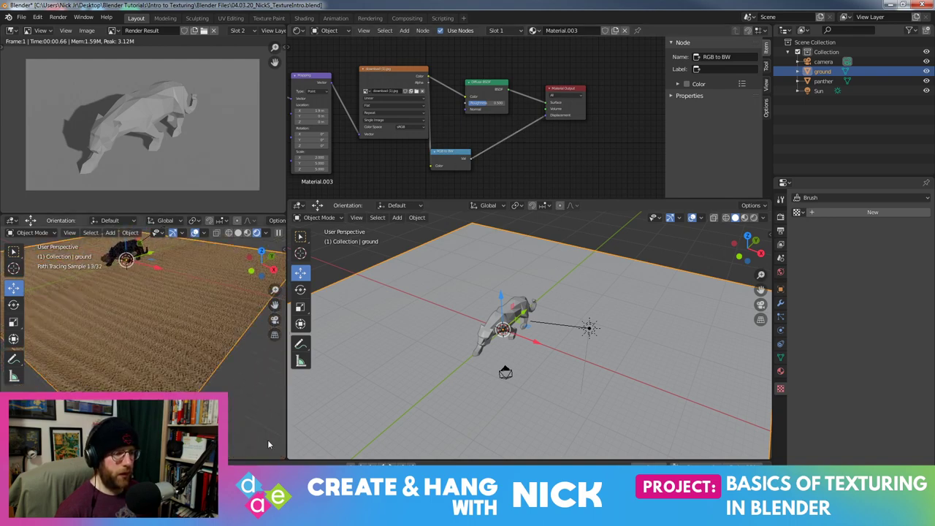
middle_click_drag(265, 414, 275, 413)
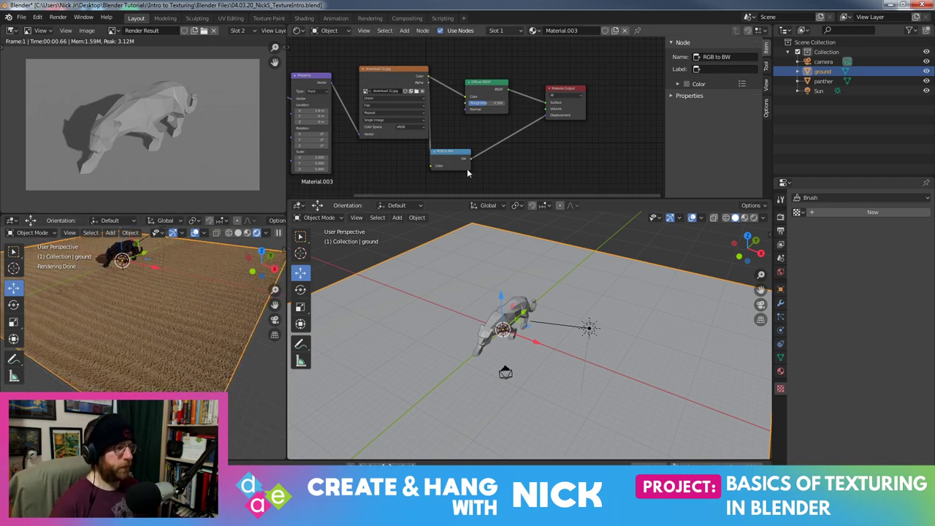
left_click_drag(453, 155, 468, 146)
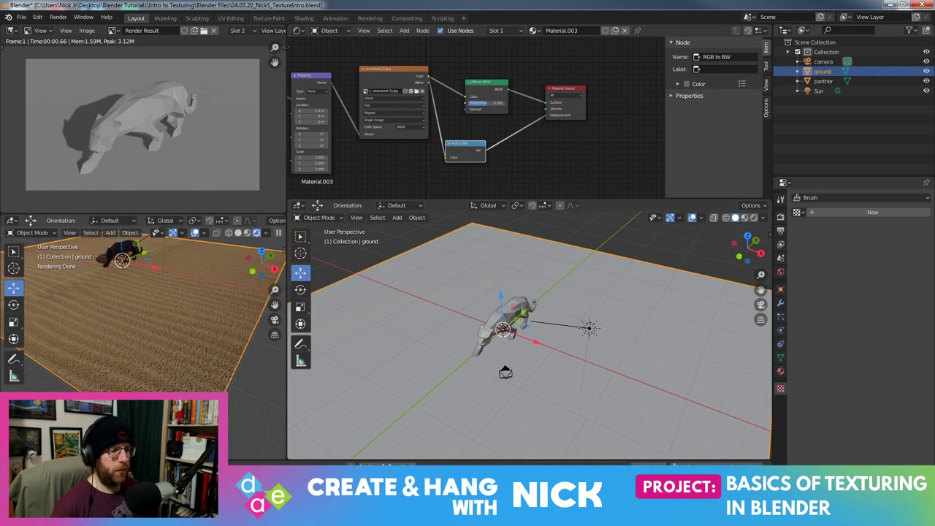
middle_click_drag(146, 329, 168, 314)
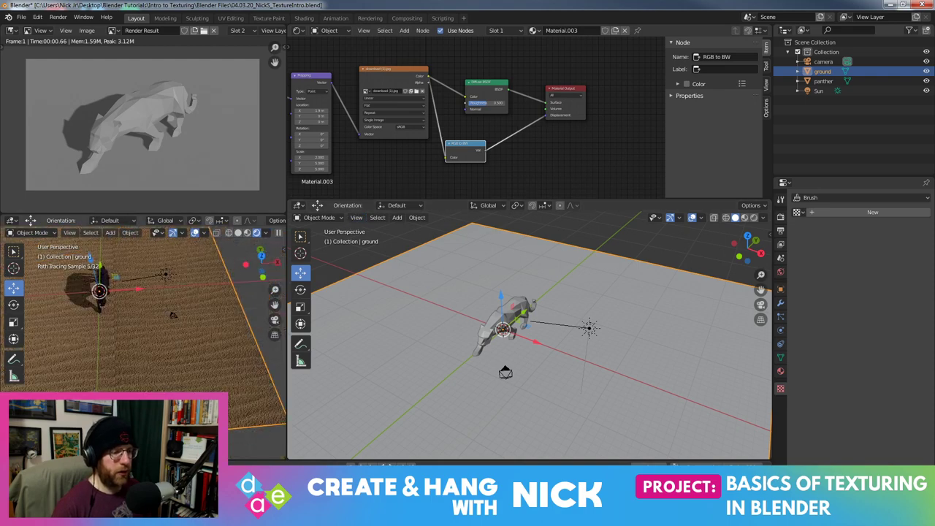
mouse_move(240, 300)
middle_mouse_down()
mouse_move(249, 292)
mouse_move(221, 298)
middle_mouse_up()
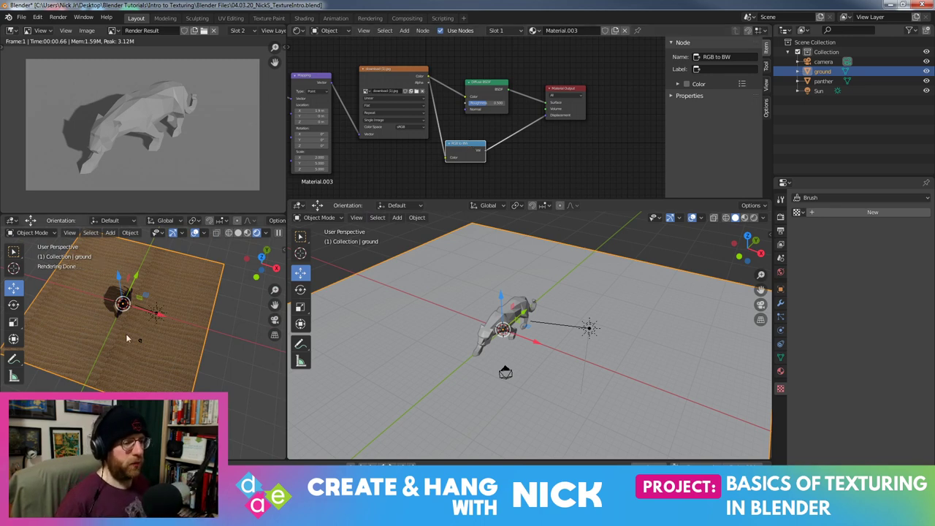
mouse_move(126, 333)
middle_mouse_down()
mouse_move(253, 353)
mouse_move(236, 364)
mouse_move(203, 336)
middle_mouse_up()
scroll(253, 348, "down", 3)
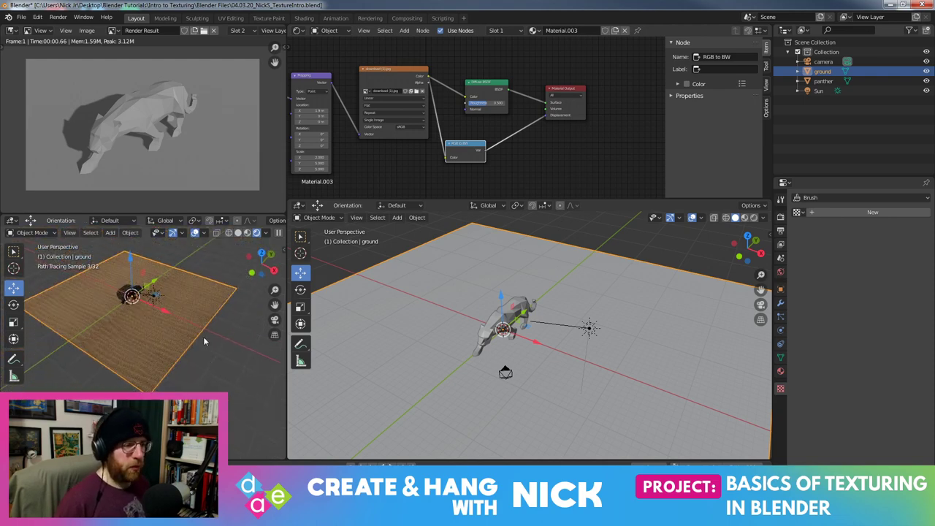
Draw a blue annotation stroke over the scene with the Annotate tool, then undo it
left_click(13, 359)
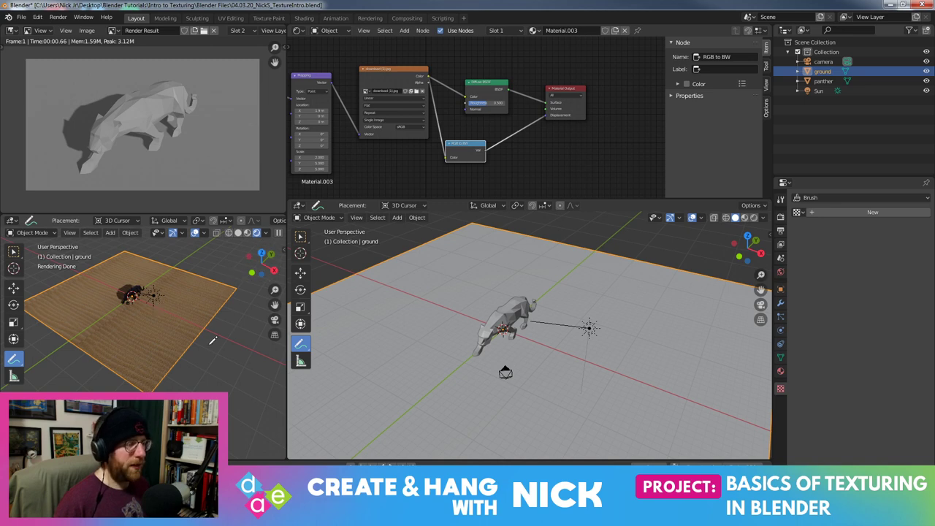
middle_click_drag(225, 315, 218, 333)
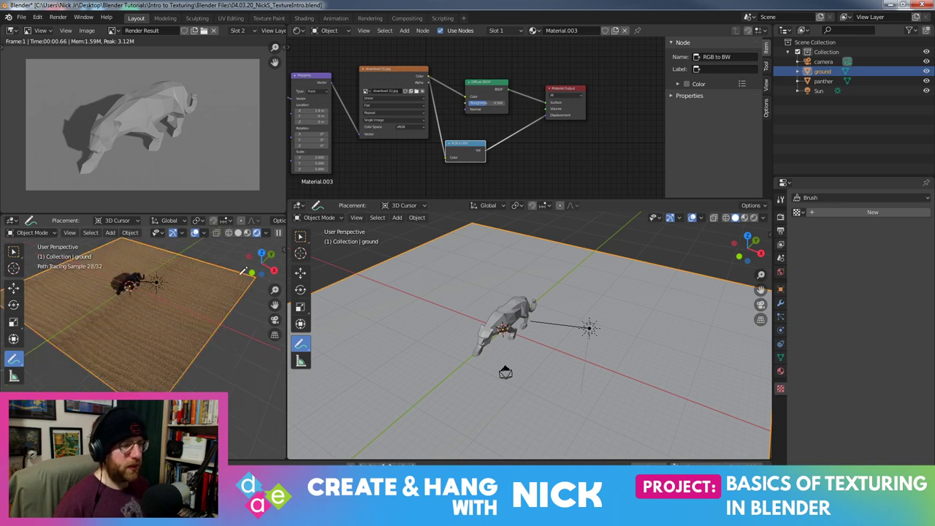
scroll(219, 307, "down", 2)
scroll(201, 351, "down", 2)
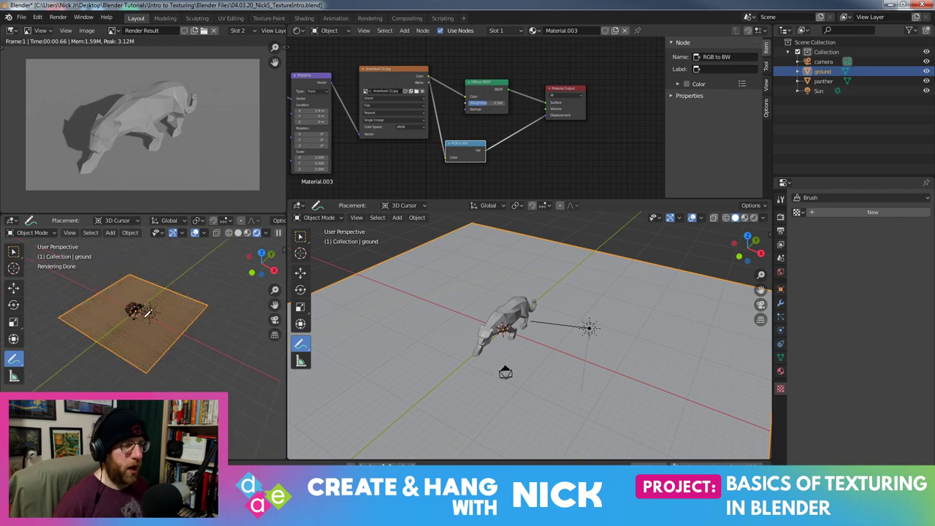
left_click_drag(163, 312, 164, 276)
key("ctrl+z")
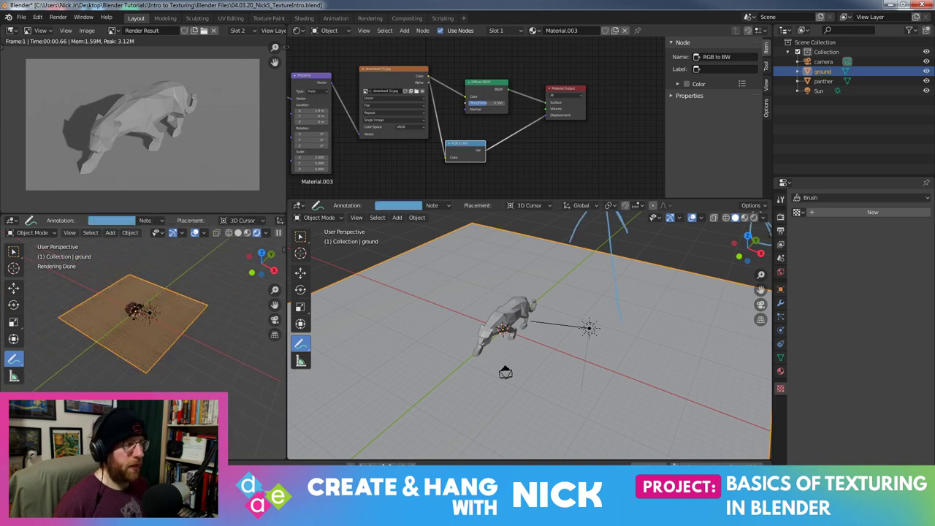
Orbit around the ground, then reroute the RGB to BW link from Displacement into the Diffuse BSDF
scroll(657, 336, "down", 4)
middle_click_drag(659, 336, 585, 326)
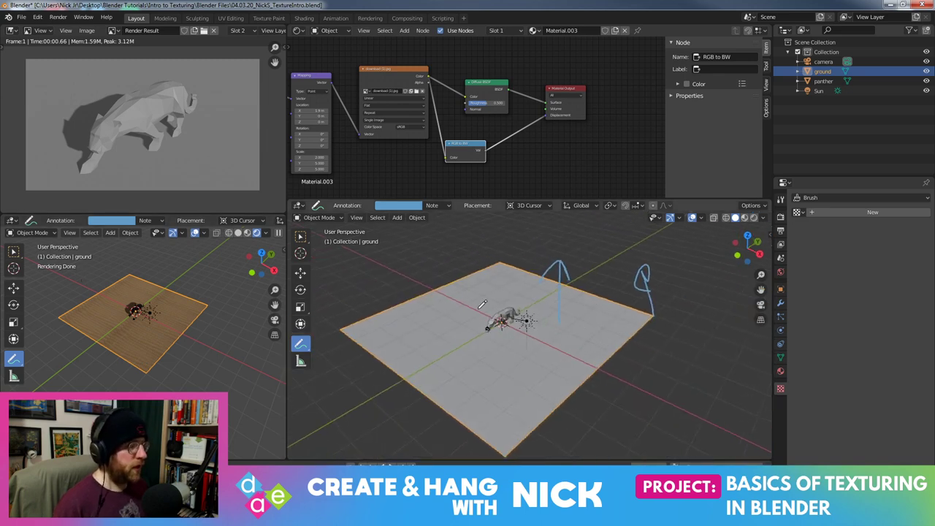
scroll(472, 323, "up", 5)
middle_click_drag(482, 275, 515, 274)
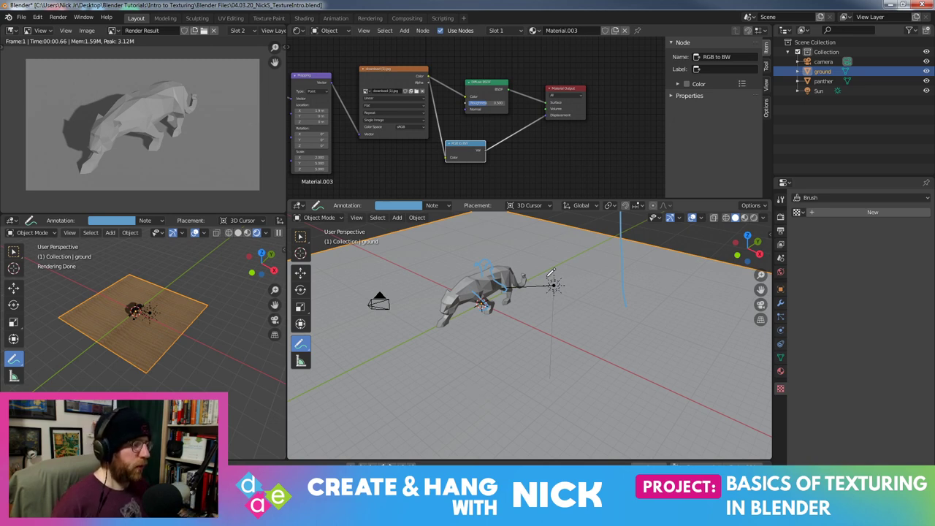
middle_click_drag(466, 320, 544, 306)
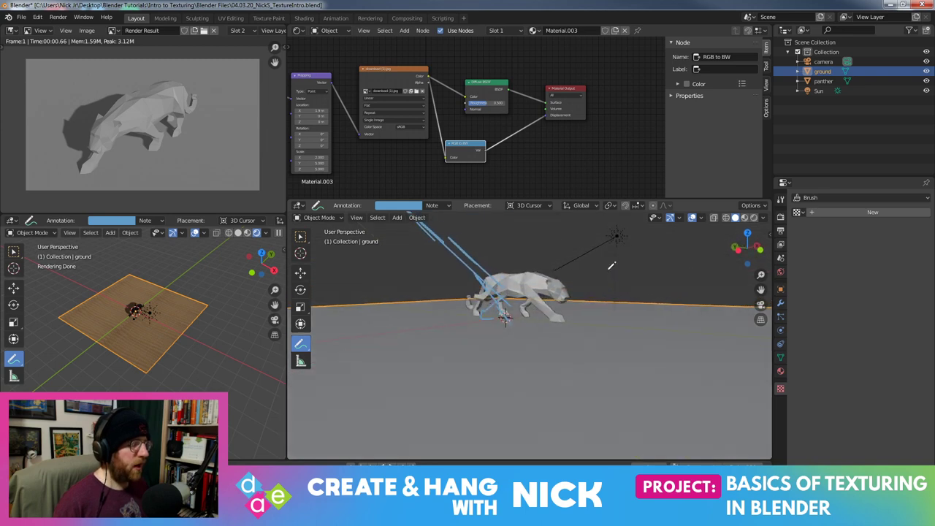
middle_click_drag(611, 265, 555, 321)
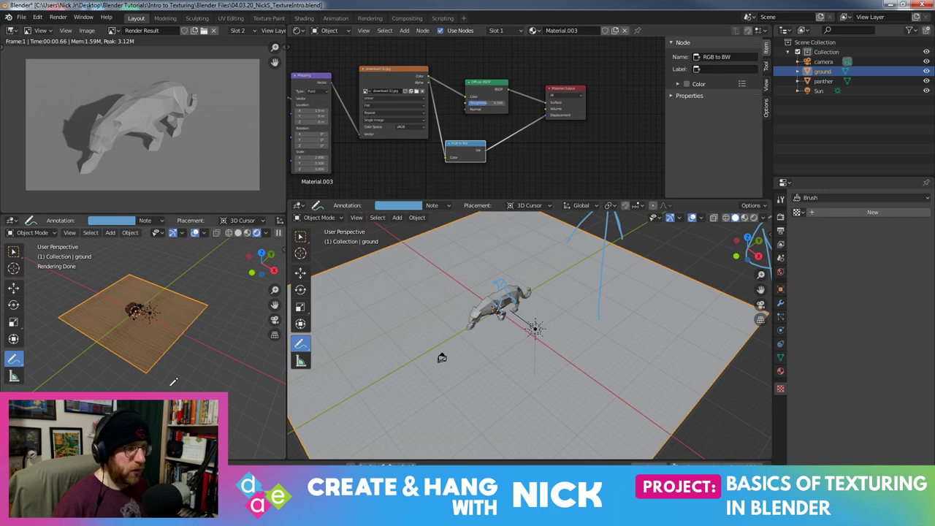
scroll(193, 291, "up", 3)
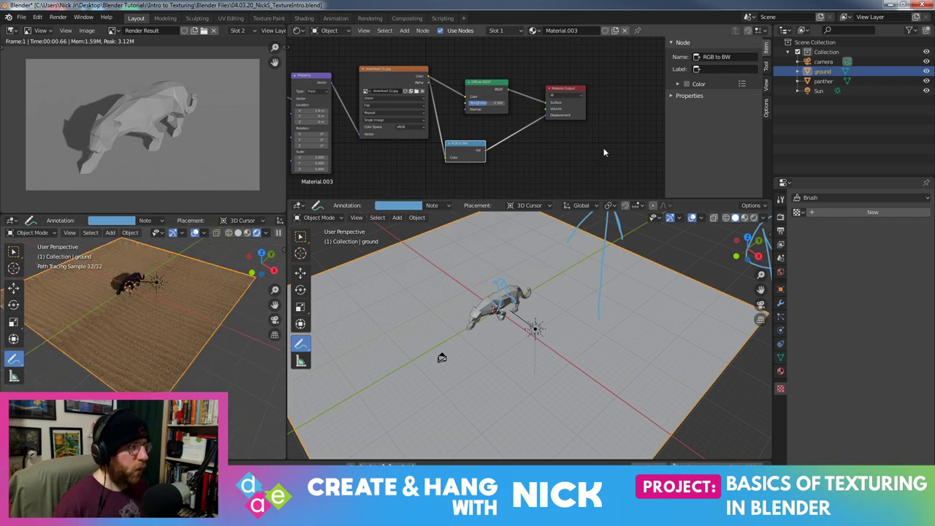
middle_click_drag(192, 301, 144, 359)
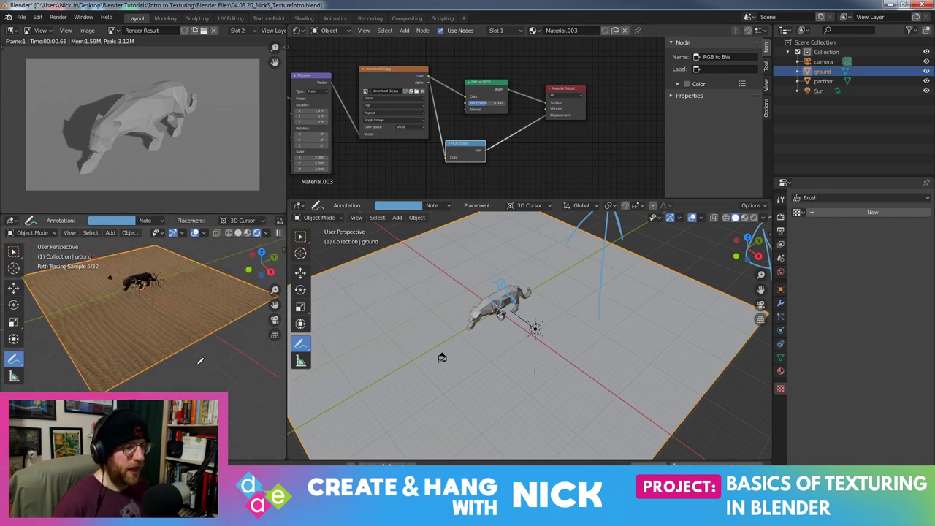
scroll(144, 360, "up", 3)
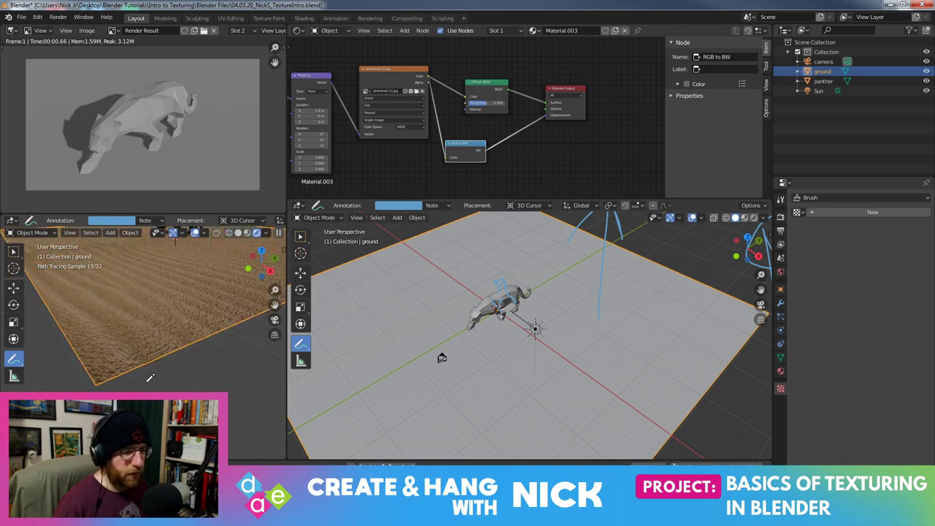
scroll(150, 378, "up", 2)
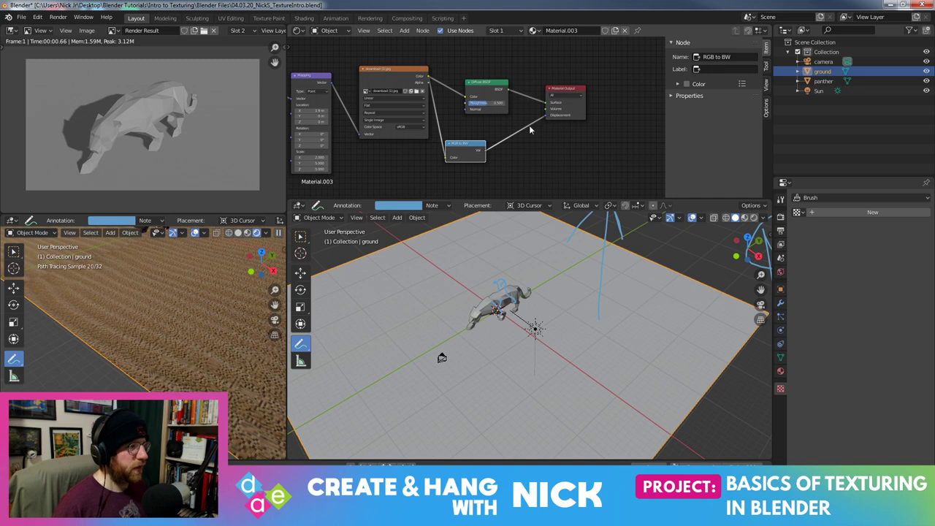
left_click_drag(547, 115, 470, 111)
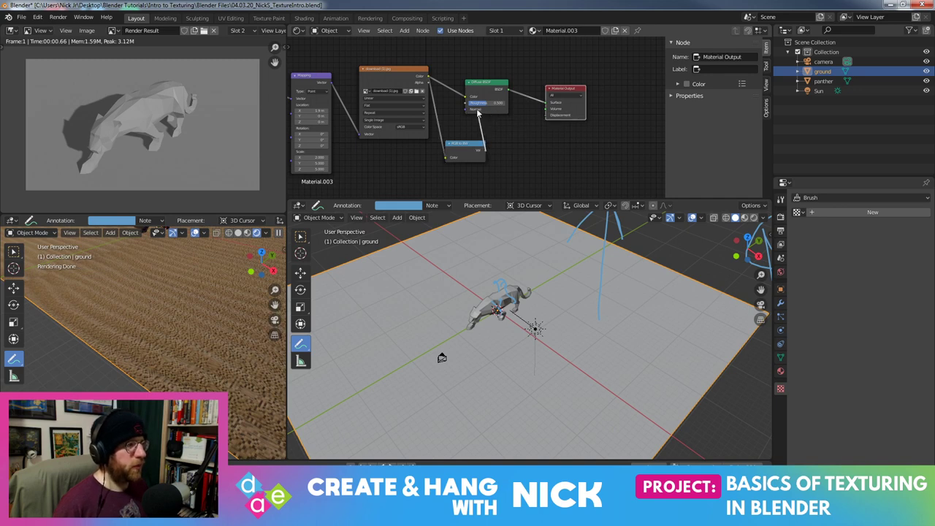
Move the Diffuse BSDF node up-right and the Material Output node further right
scroll(201, 280, "down", 5)
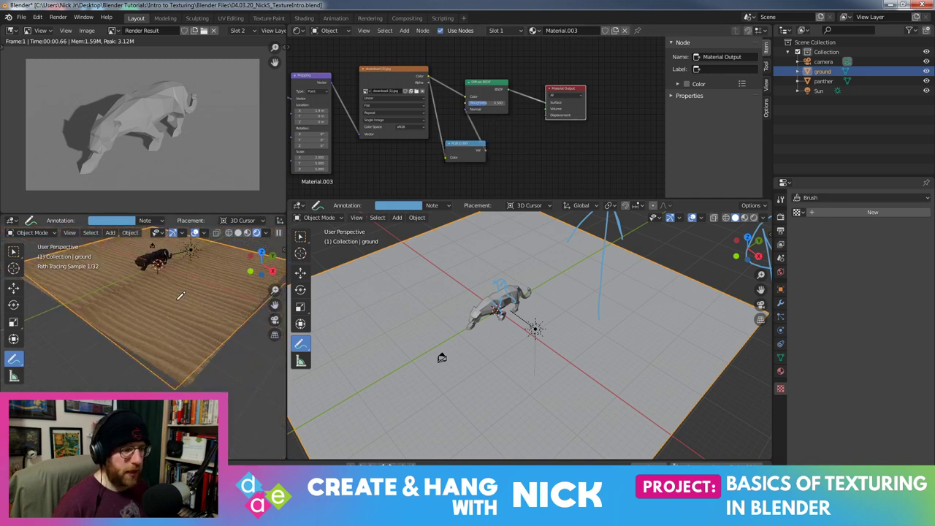
scroll(183, 329, "up", 5)
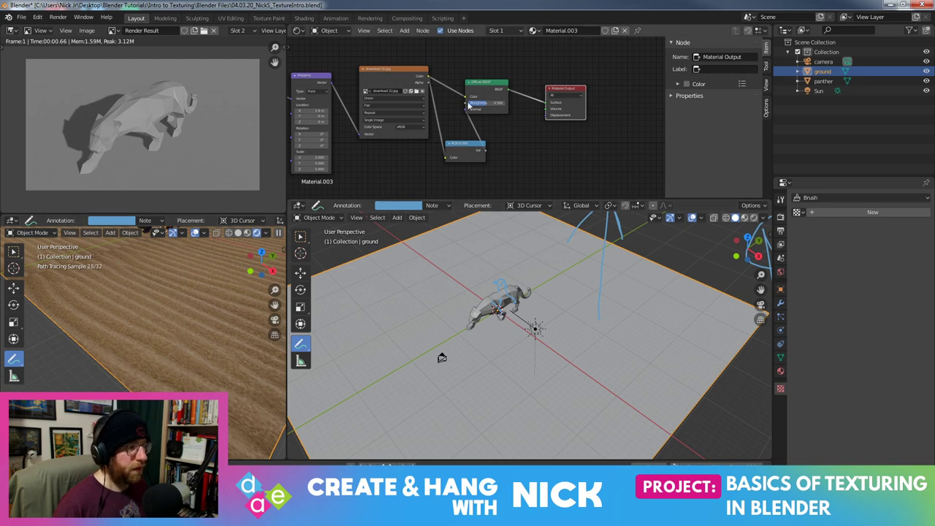
left_click_drag(489, 89, 504, 82)
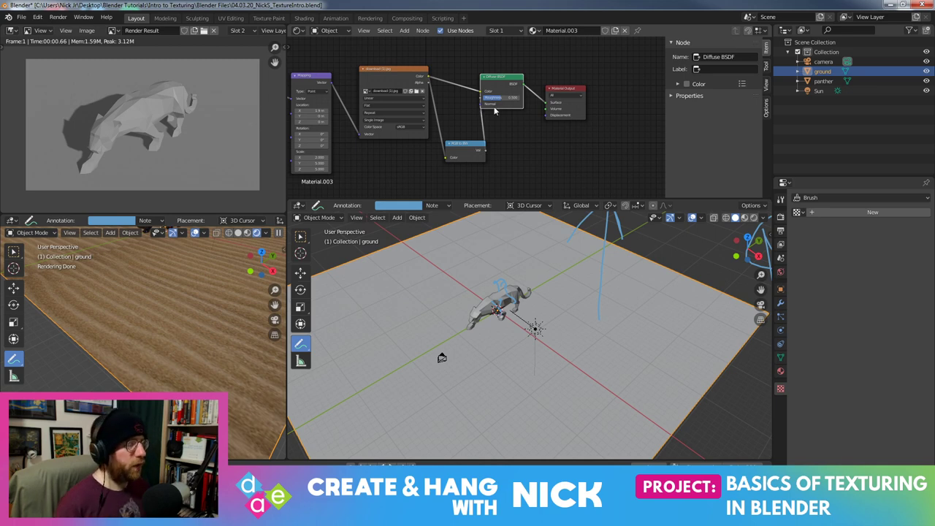
left_click_drag(550, 90, 604, 78)
type("material o")
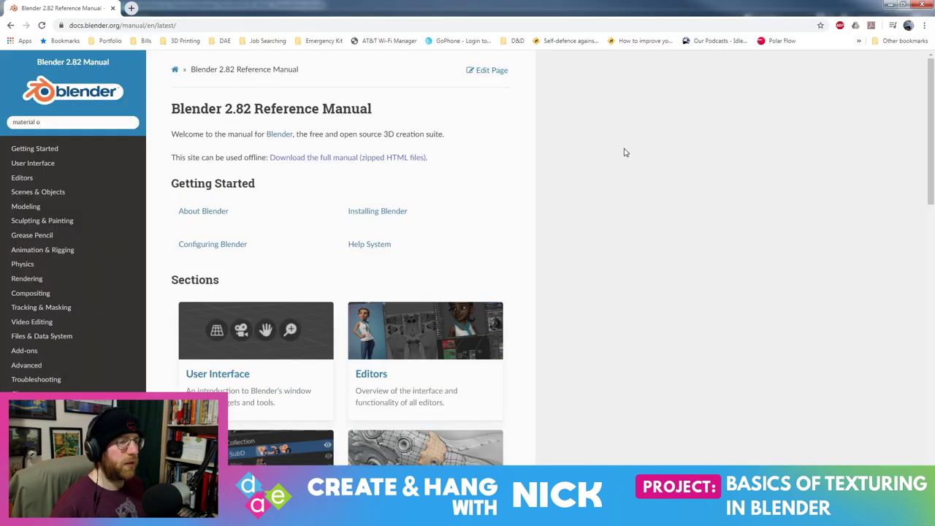
Search the Blender manual for 'material output'
type("uto")
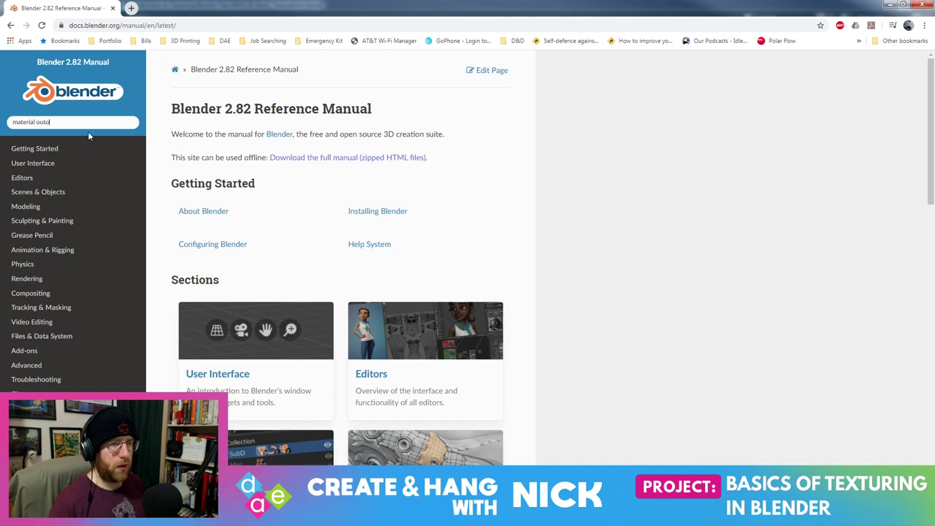
type("put")
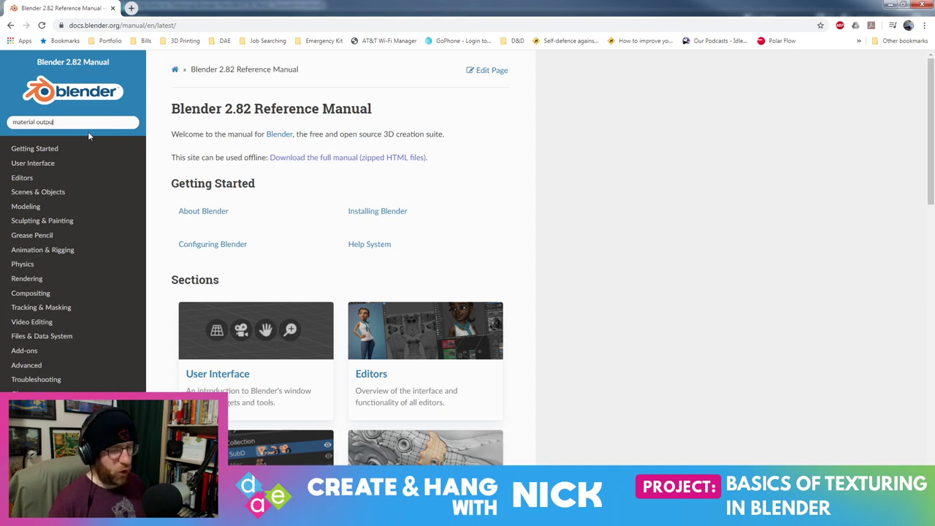
key("Return")
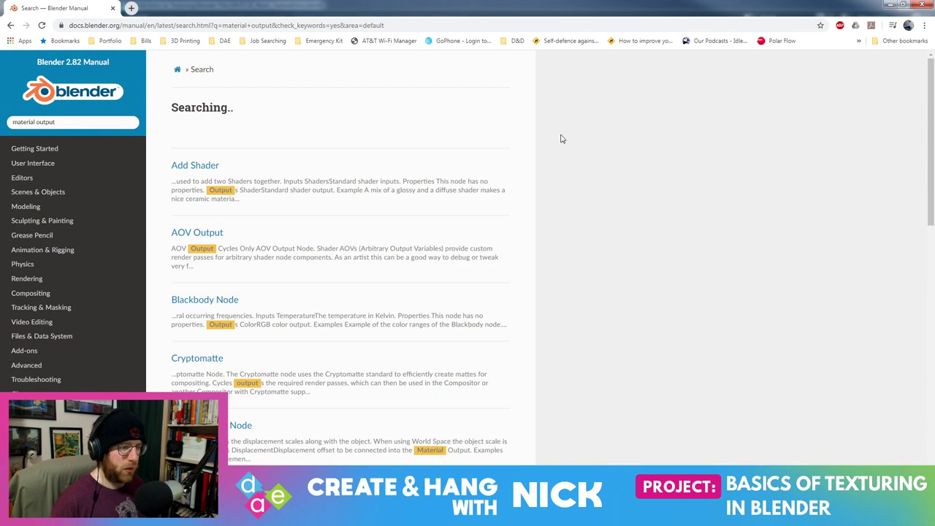
scroll(358, 241, "down", 2)
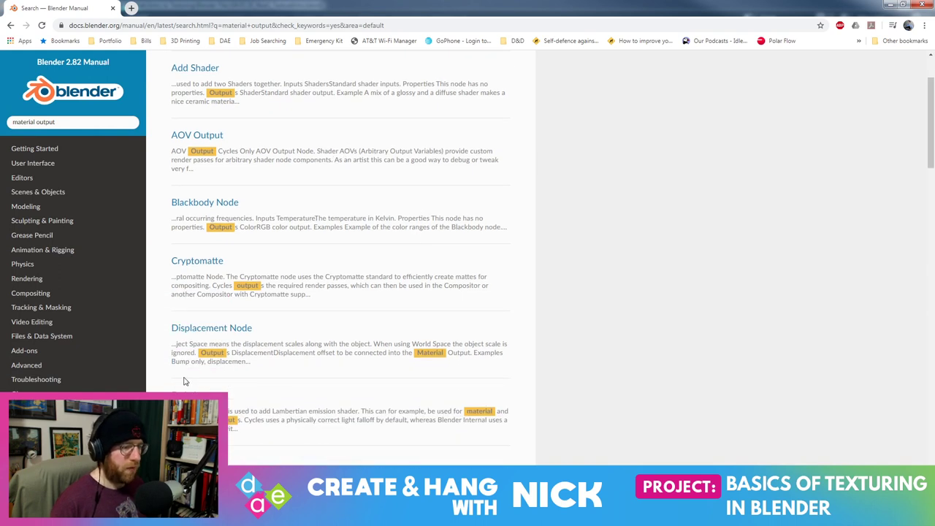
scroll(271, 367, "down", 2)
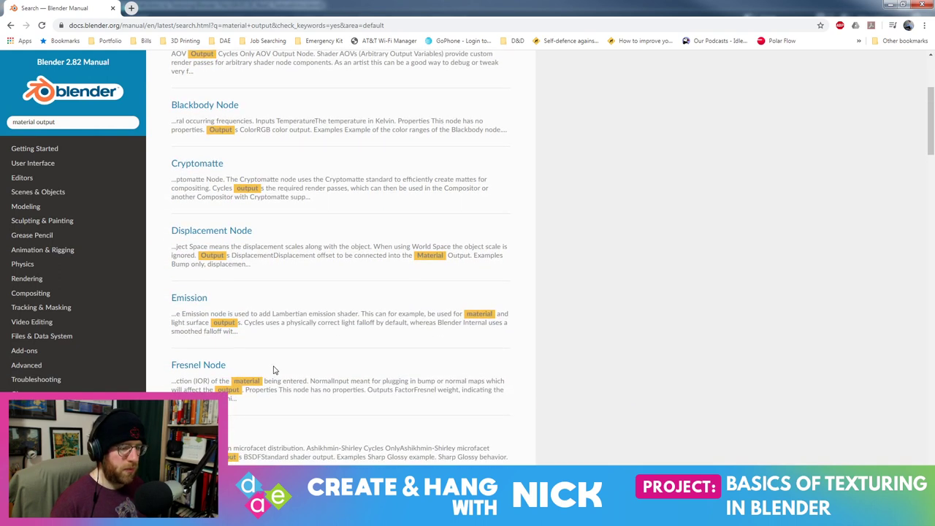
scroll(271, 367, "up", 3)
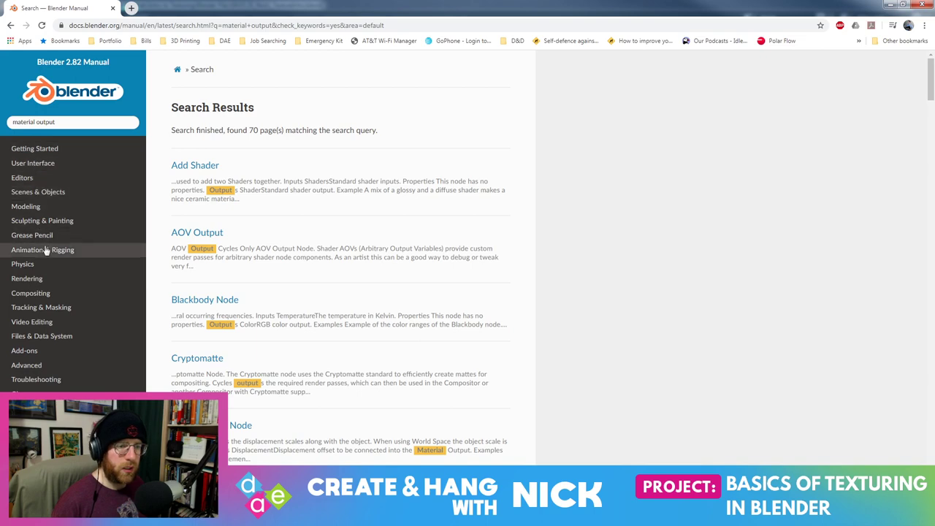
Open Rendering > Shader Nodes > Material Node, highlight the Displacement description, and return to Blender
left_click(36, 279)
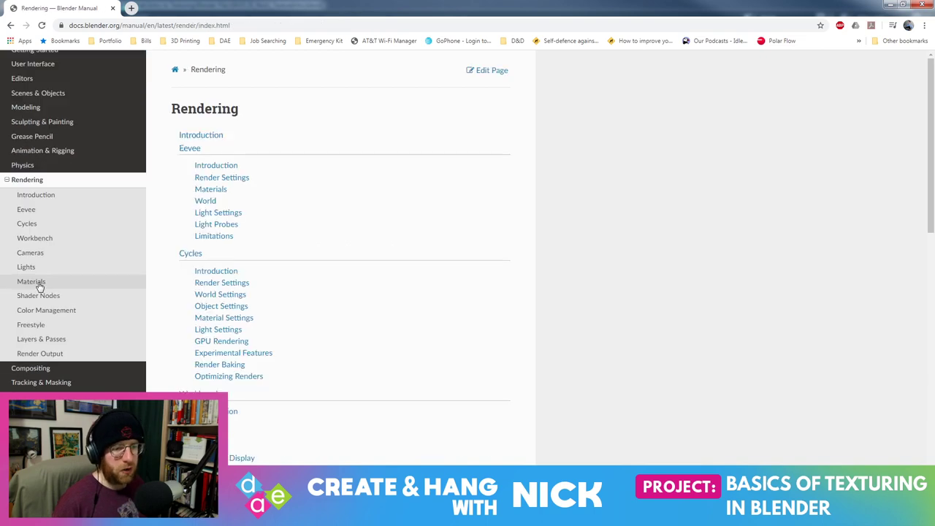
left_click(33, 296)
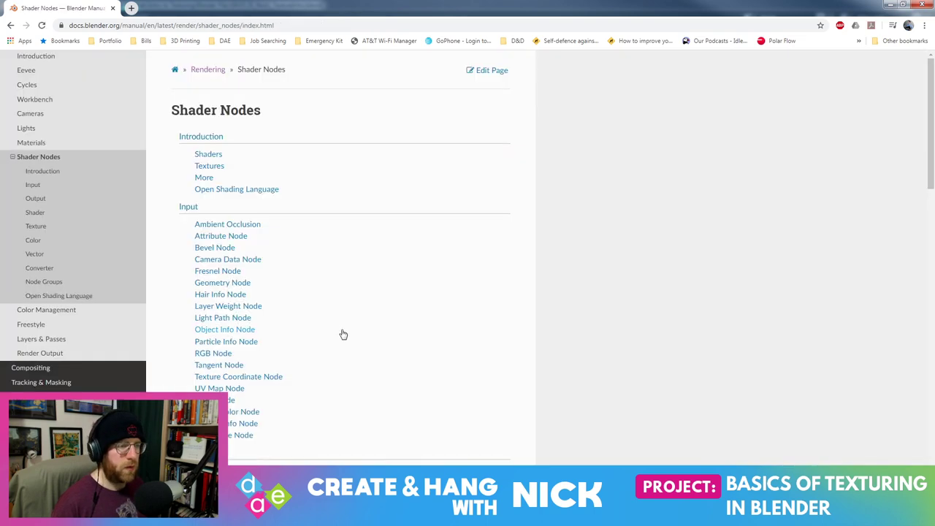
scroll(231, 274, "down", 2)
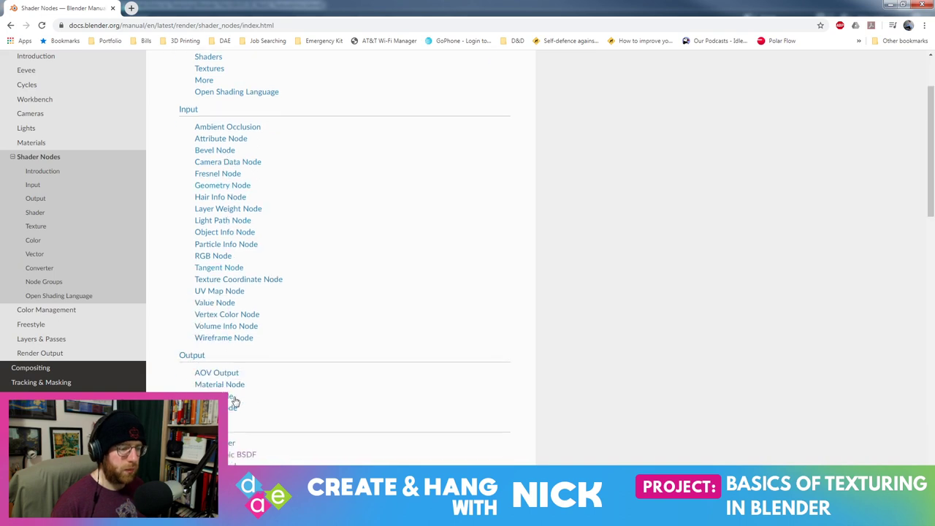
left_click(239, 386)
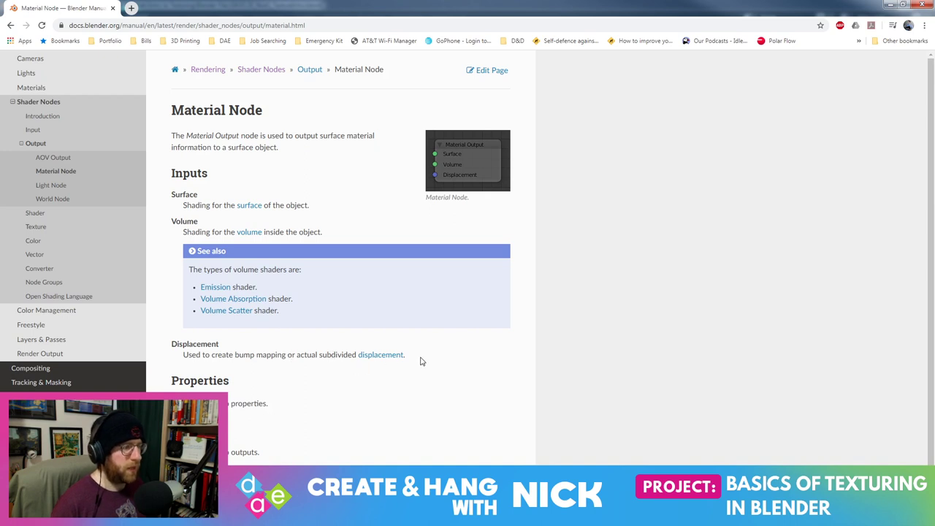
left_click_drag(420, 362, 181, 362)
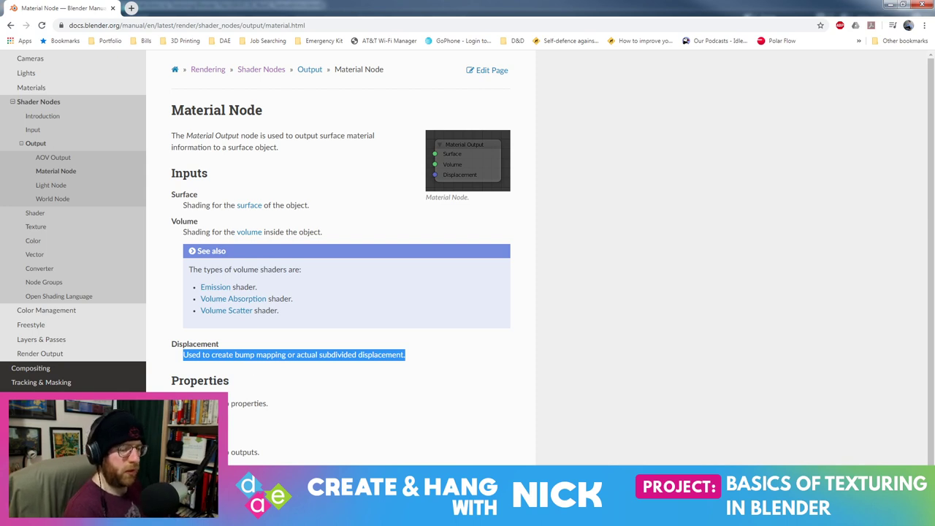
key("alt+Tab")
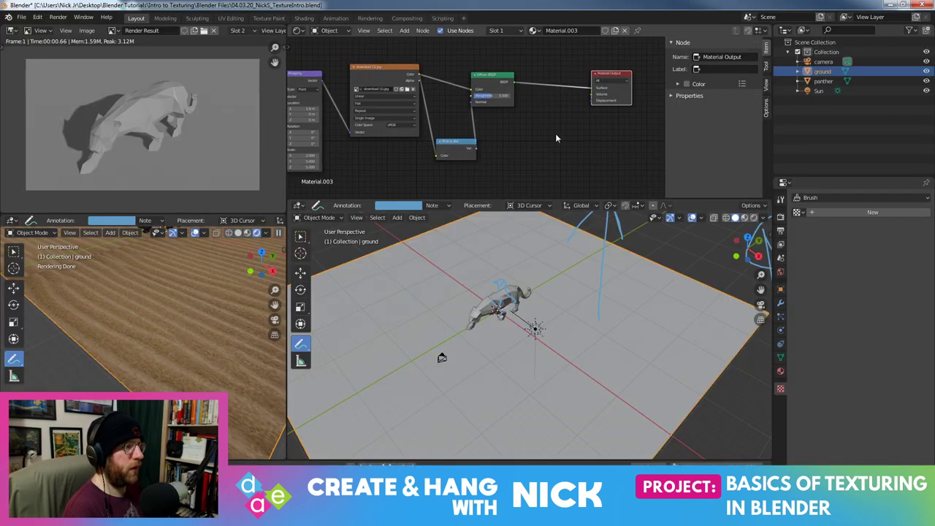
Link the RGB to BW Val output to the Material Output's Displacement socket and check the sand relief
left_click_drag(479, 107, 483, 102)
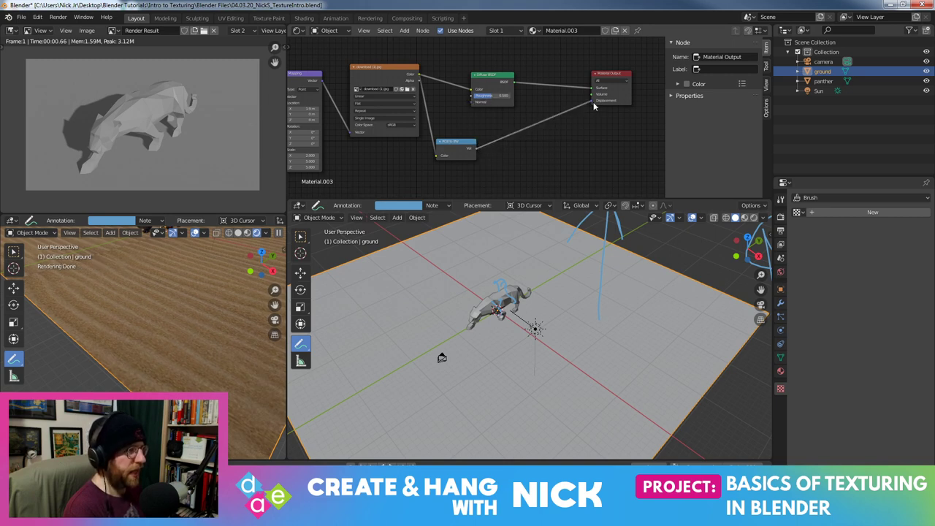
left_click_drag(489, 152, 594, 100)
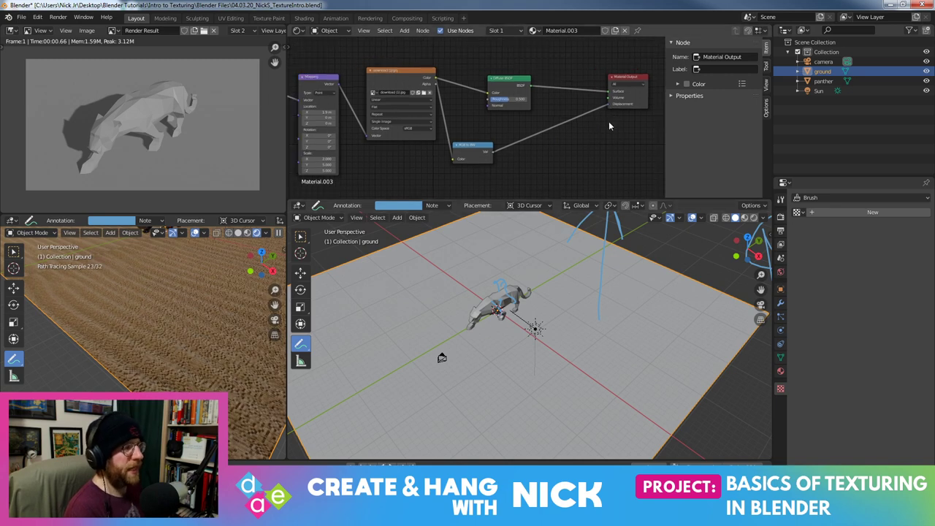
middle_click_drag(583, 122, 600, 125)
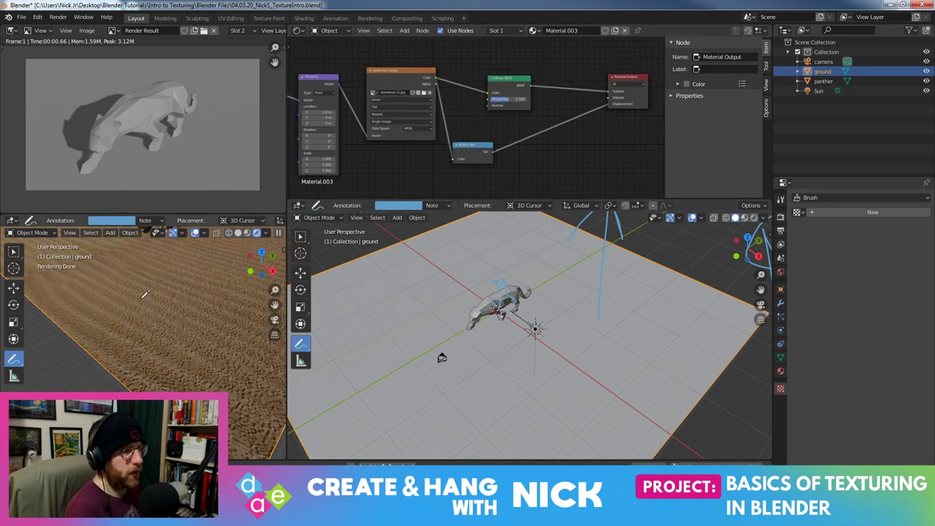
left_click_drag(475, 151, 485, 142)
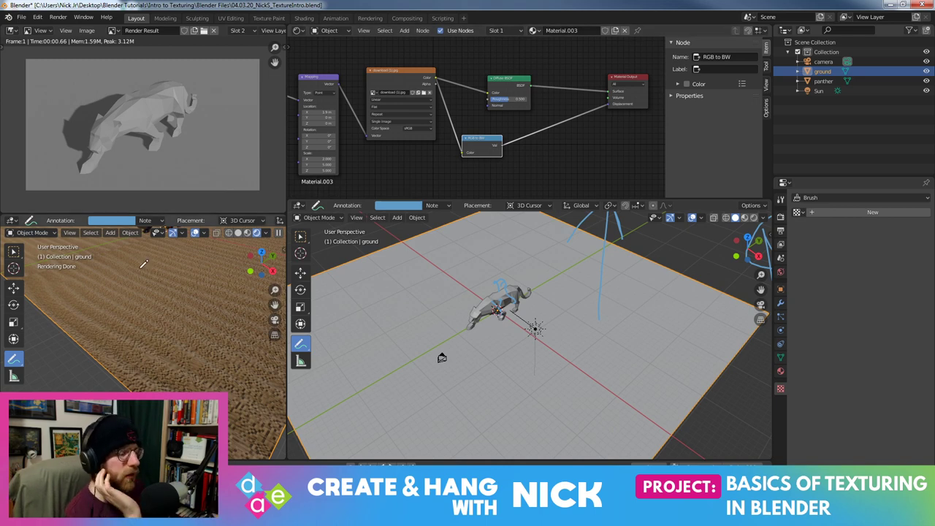
mouse_move(143, 264)
middle_mouse_down()
mouse_move(157, 338)
mouse_move(184, 309)
mouse_move(205, 306)
mouse_move(212, 288)
middle_mouse_up()
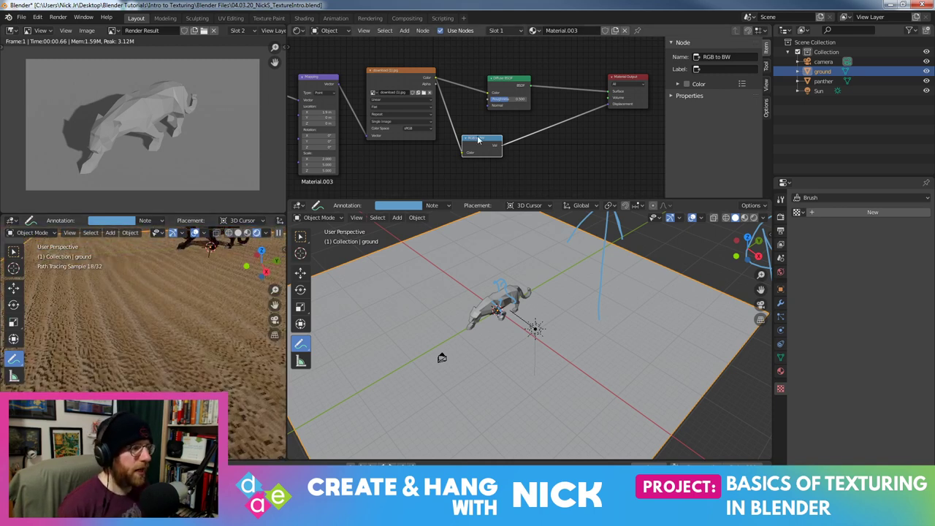
key("shift+a")
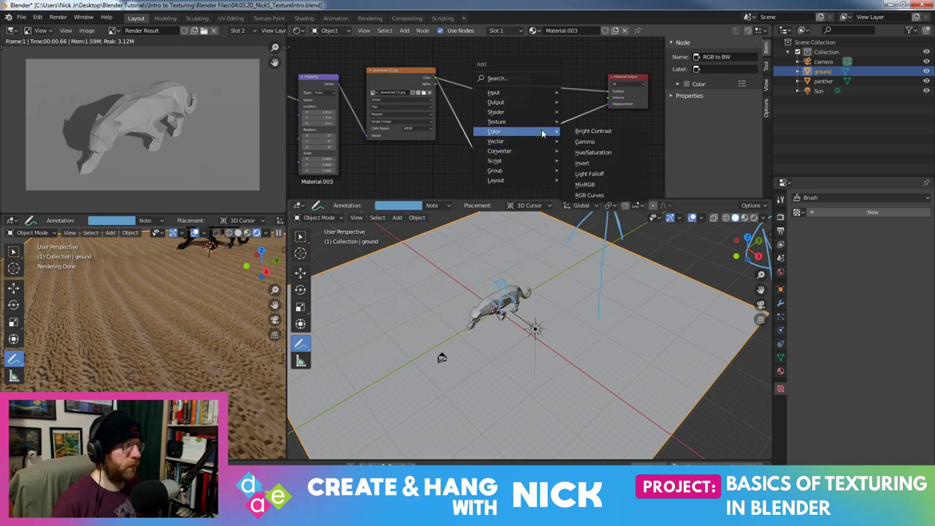
mouse_move(500, 151)
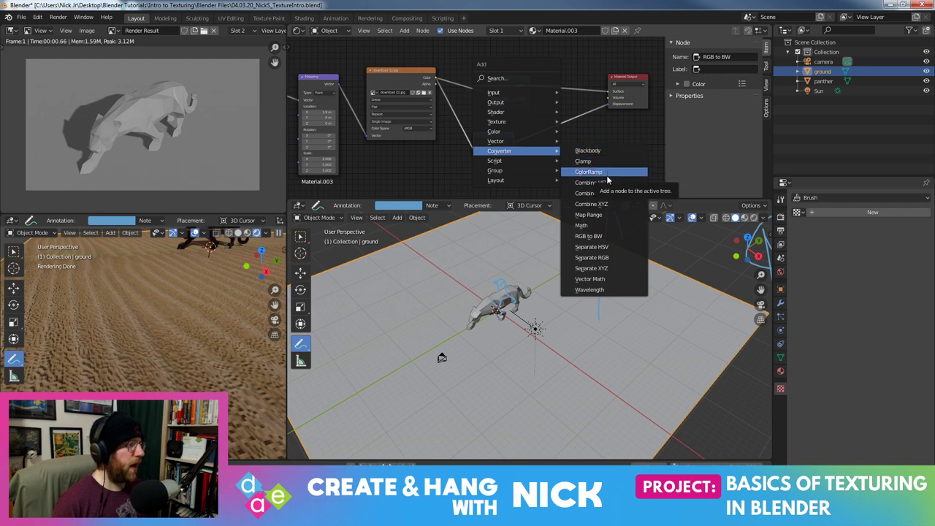
Insert a Math node into the displacement link and set its operation to Multiply
left_click(605, 234)
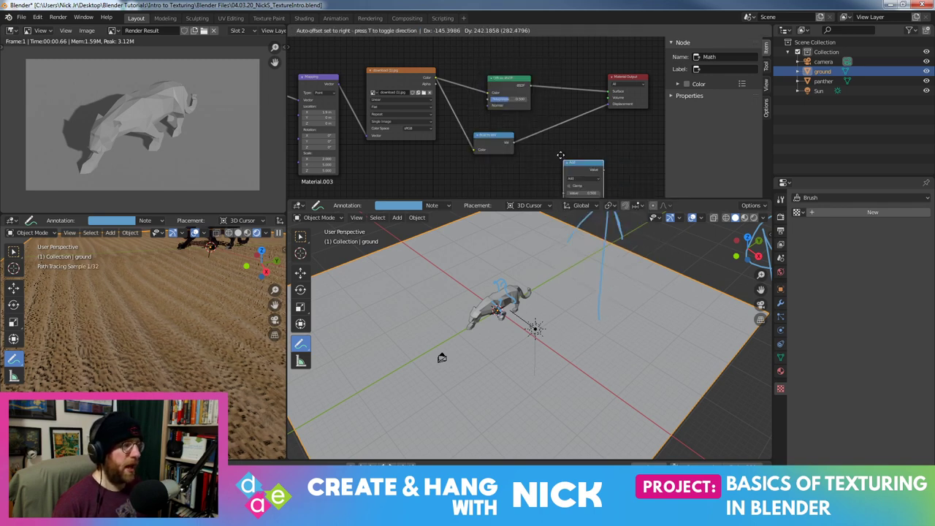
left_click(545, 122)
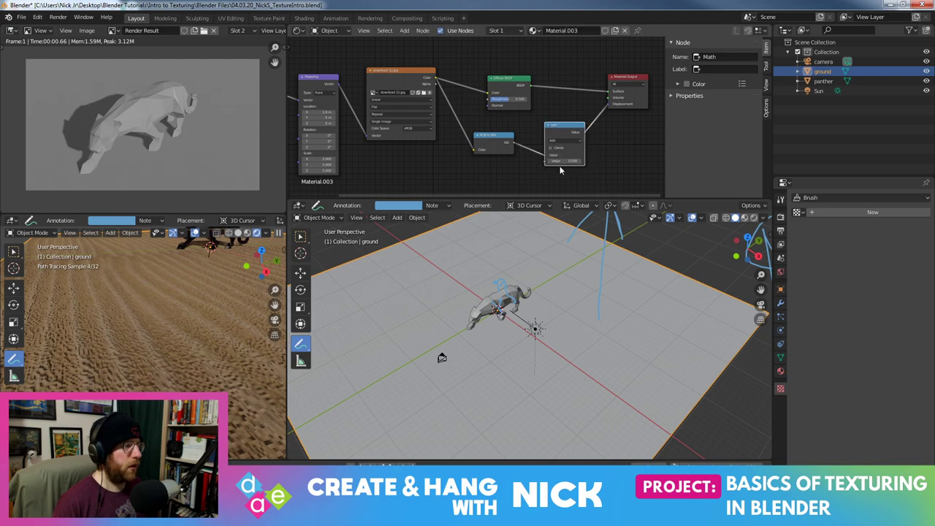
left_click_drag(557, 160, 16, 325)
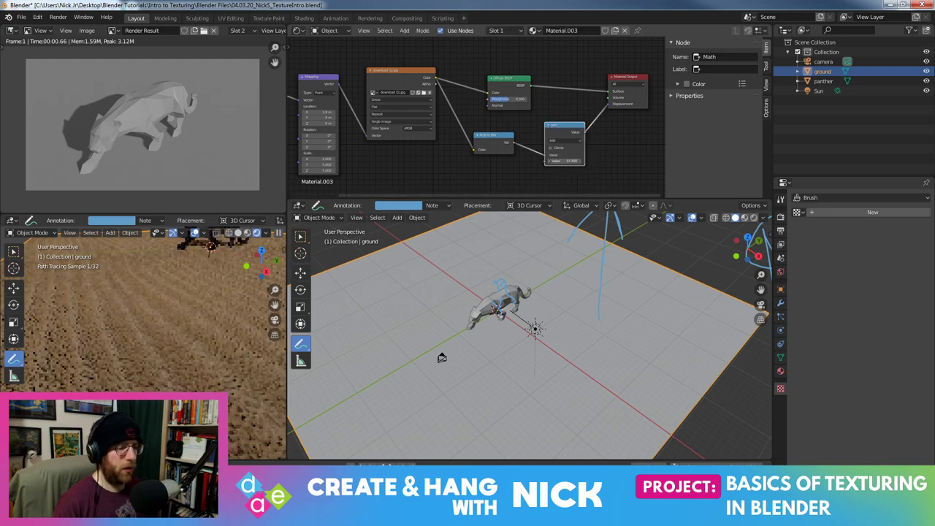
mouse_move(16, 325)
middle_mouse_down()
mouse_move(216, 356)
mouse_move(219, 337)
middle_mouse_up()
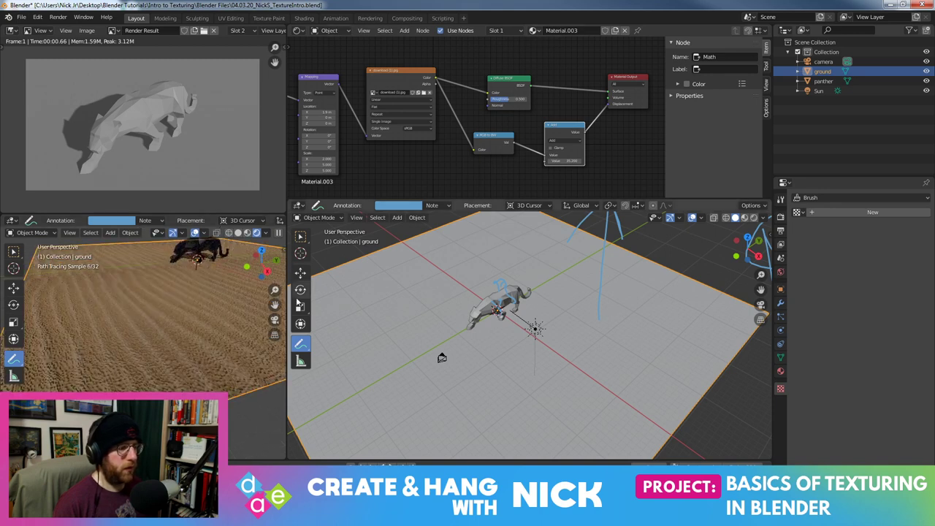
left_click(561, 141)
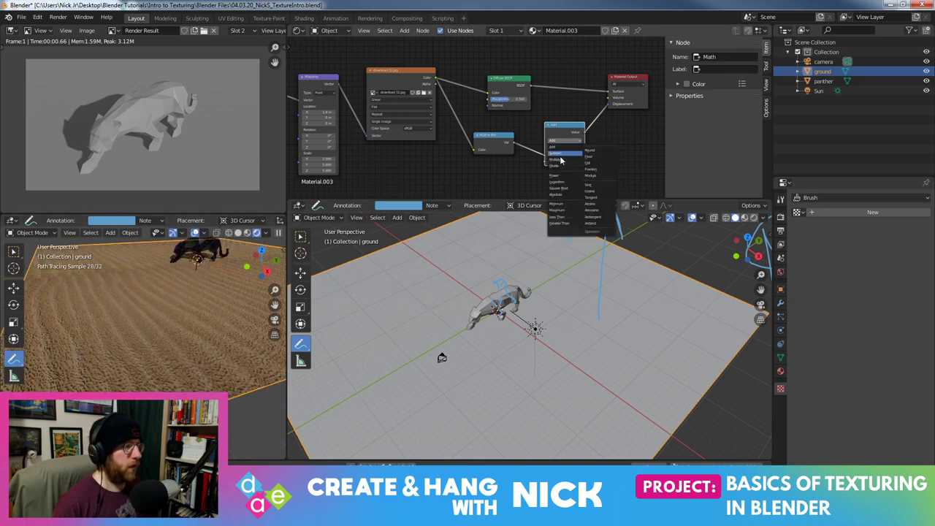
left_click(557, 159)
Raise the Multiply value to about 172 and view the deeper sand relief up close
mouse_move(163, 324)
middle_mouse_down()
mouse_move(173, 337)
mouse_move(175, 309)
middle_mouse_up()
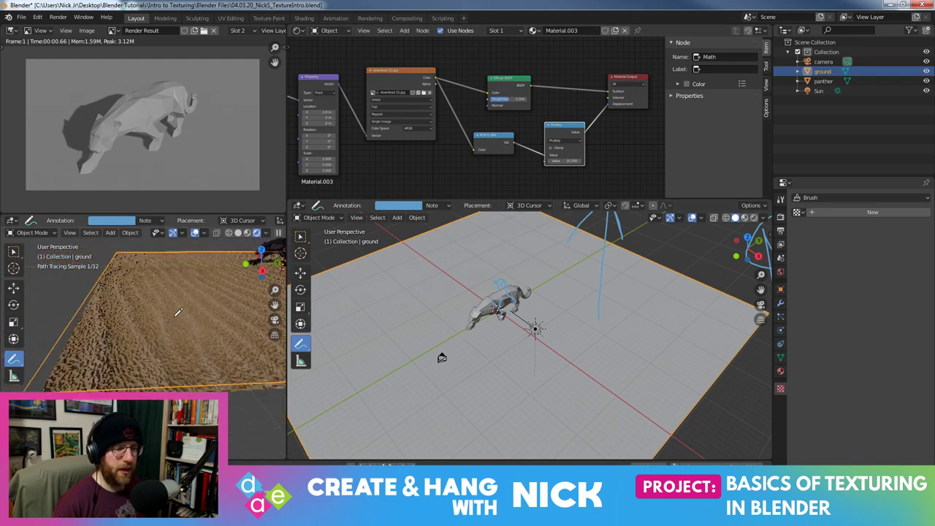
left_click_drag(575, 160, 516, 165)
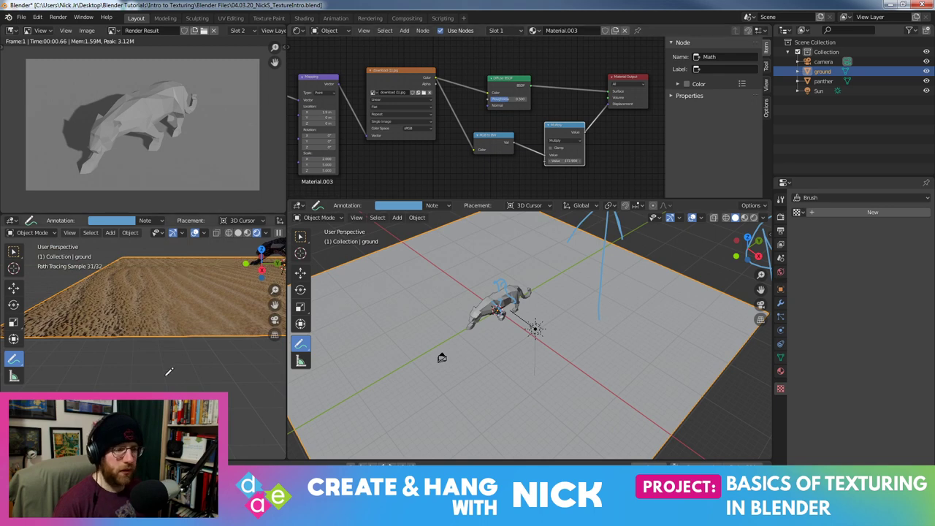
middle_click_drag(169, 372, 178, 335)
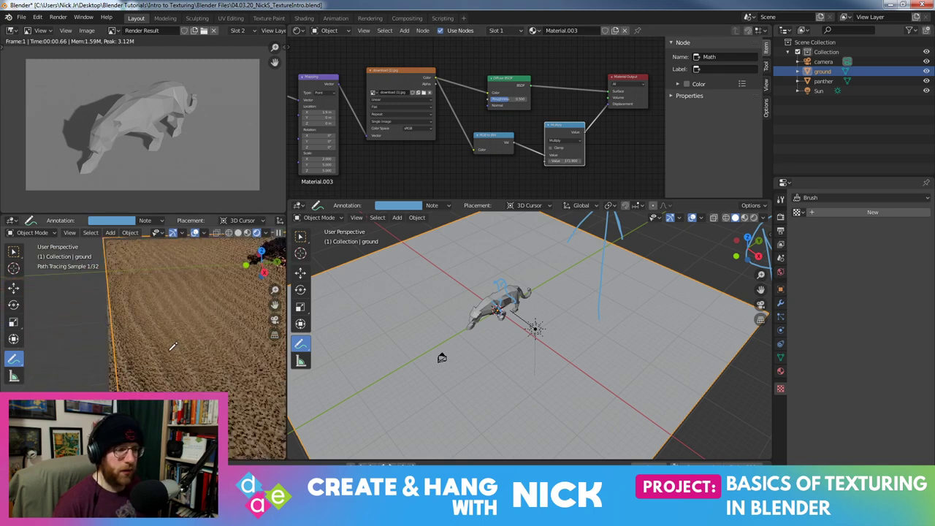
scroll(178, 335, "down", 1)
scroll(179, 333, "down", 1)
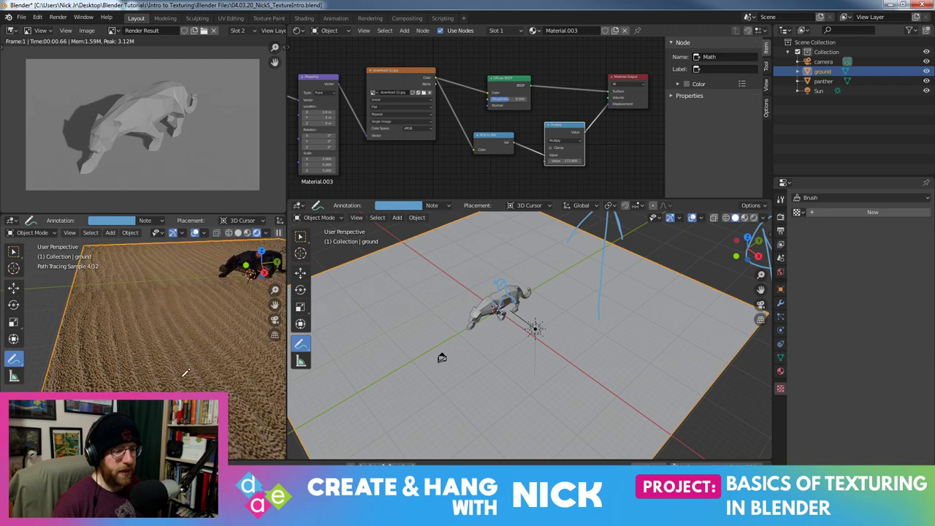
scroll(180, 325, "down", 2)
scroll(181, 318, "down", 1)
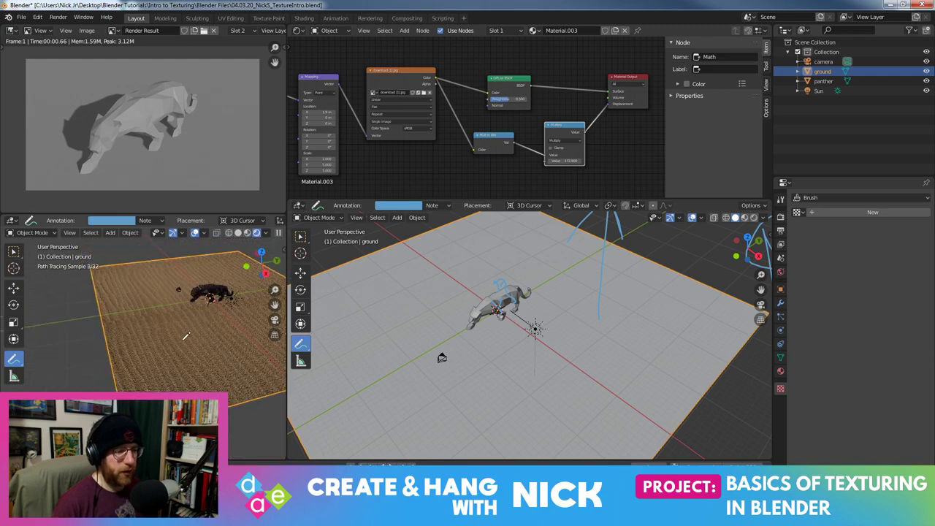
mouse_move(181, 317)
middle_mouse_down()
mouse_move(183, 297)
mouse_move(120, 266)
middle_mouse_up()
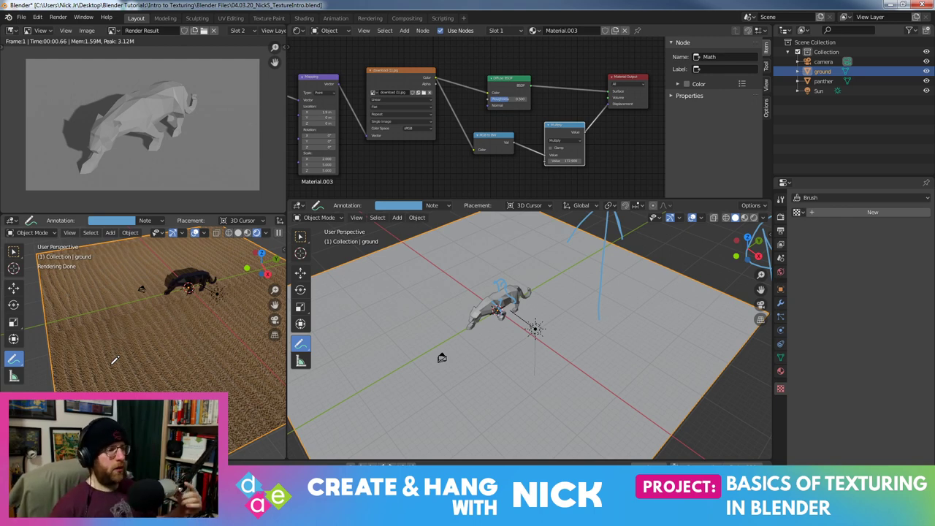
middle_click_drag(115, 389, 202, 309)
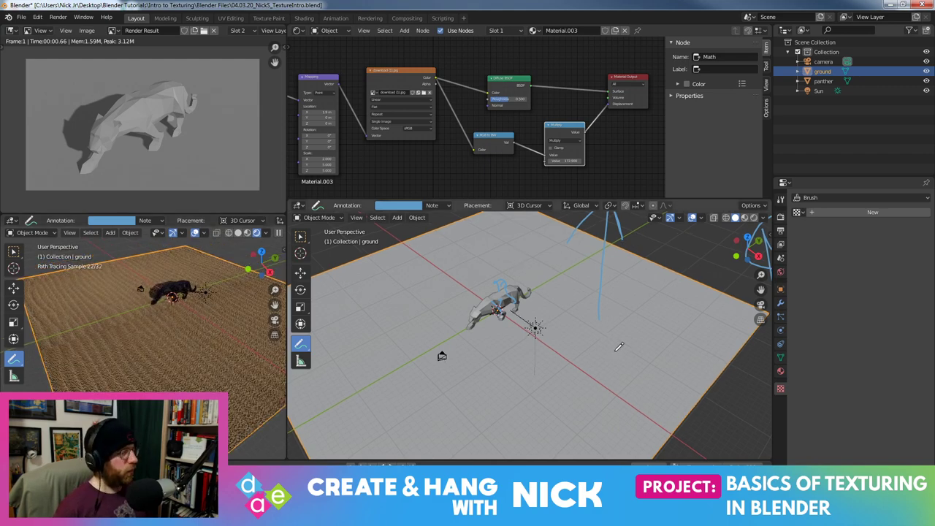
middle_click_drag(380, 343, 314, 341)
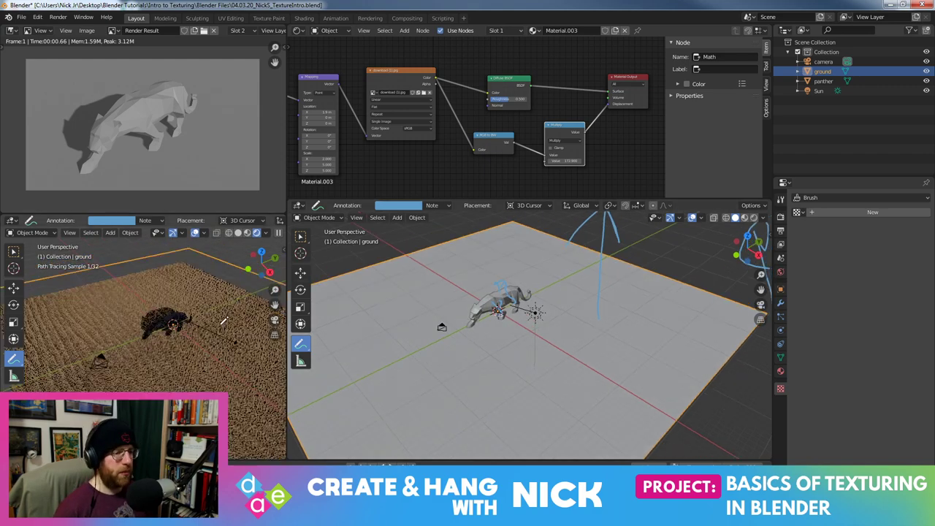
scroll(162, 321, "up", 3)
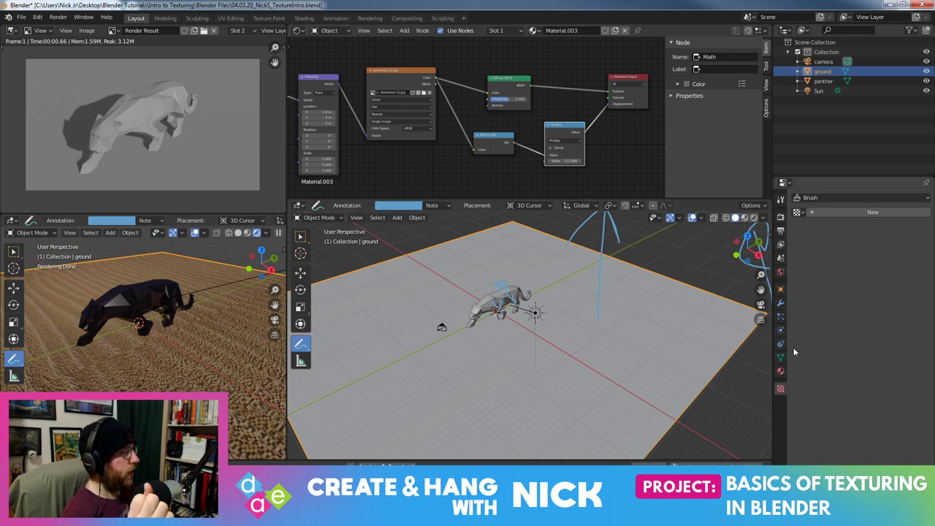
left_click(781, 370)
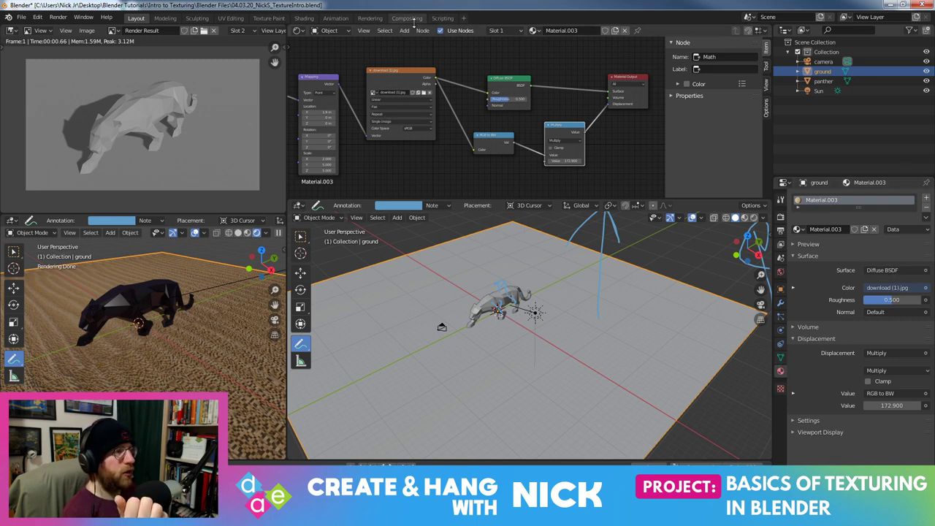
left_click(300, 31)
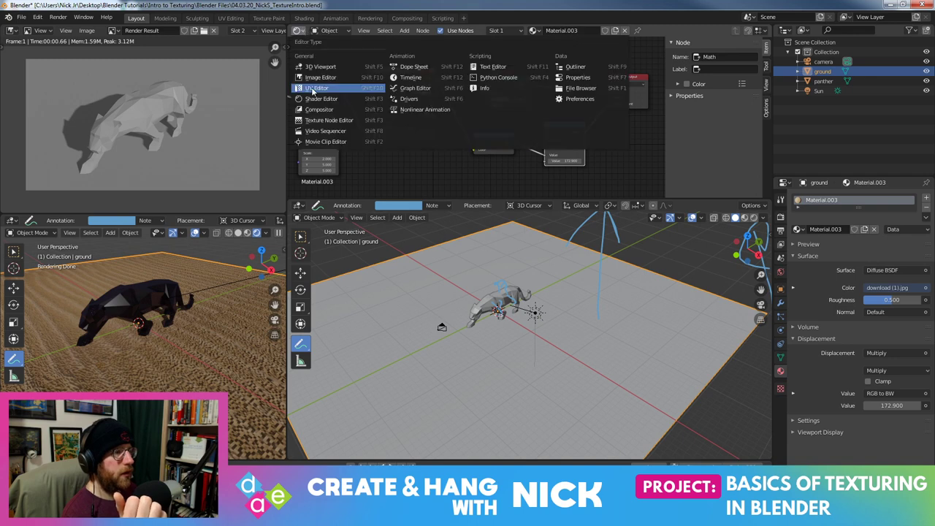
left_click(319, 98)
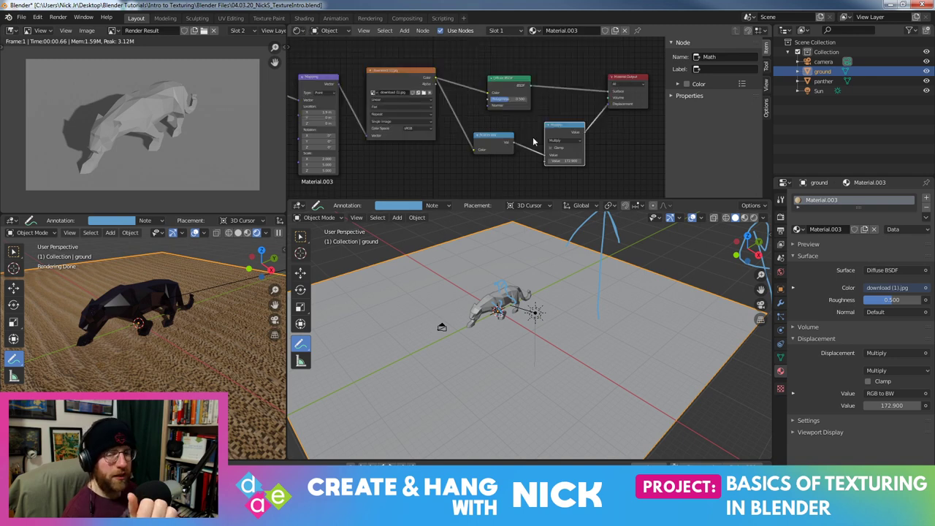
Select the panther and delete the leftover Noise Texture node from its material
left_click(13, 251)
left_click(485, 308)
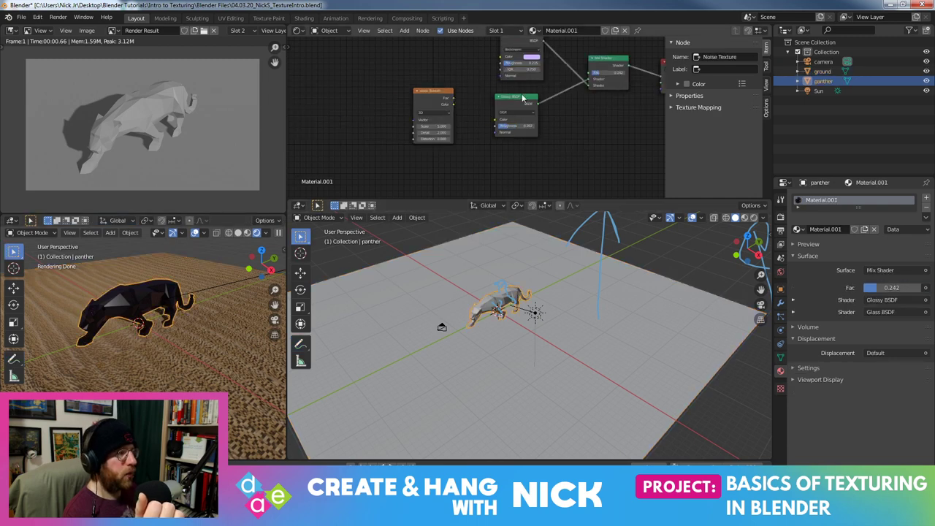
key("Home")
key("x")
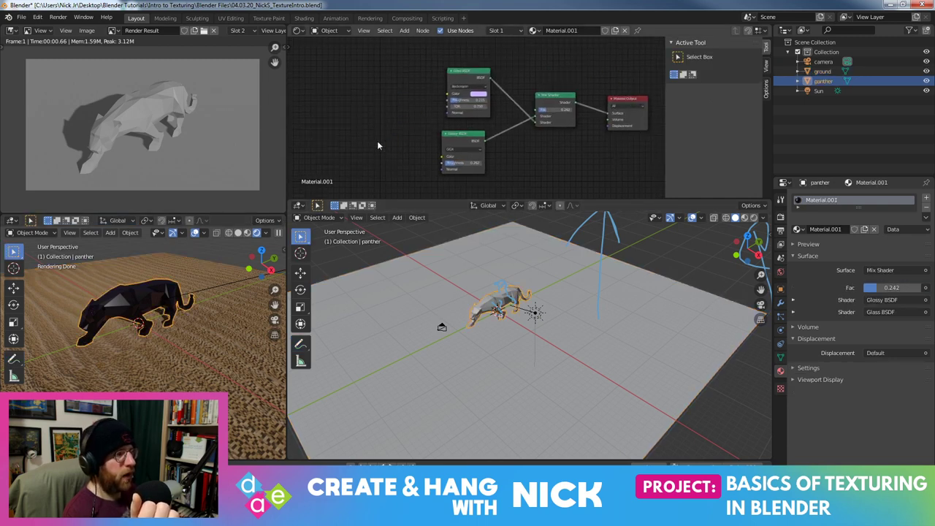
Check the panther's Glass, Glossy and Mix Shader nodes, then select the ground plane
left_click(460, 136)
left_click(465, 137)
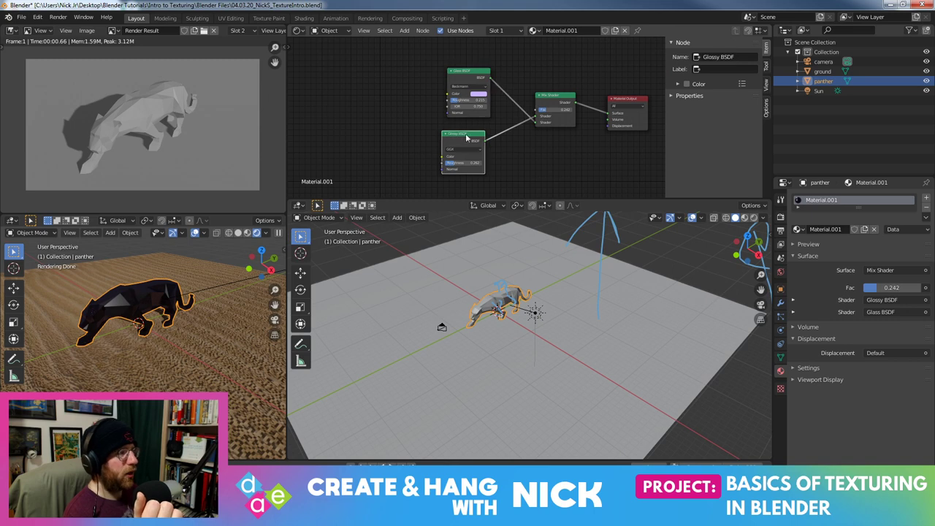
left_click(563, 98)
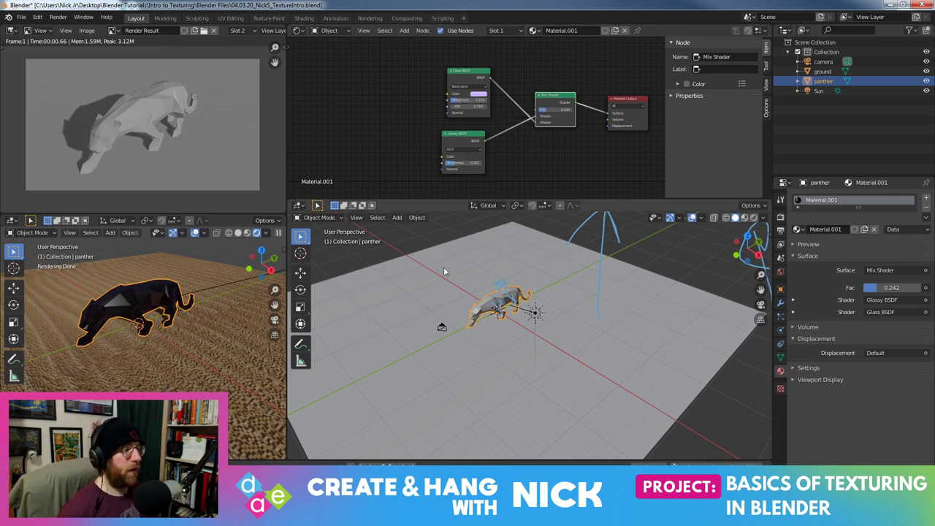
left_click(383, 293)
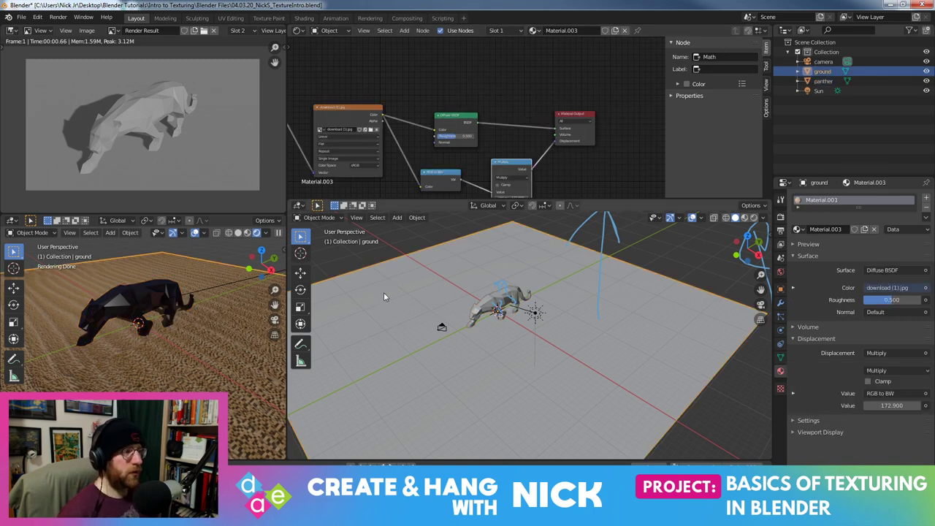
Frame all of the ground material's nodes and select the Texture Coordinate node
key("Home")
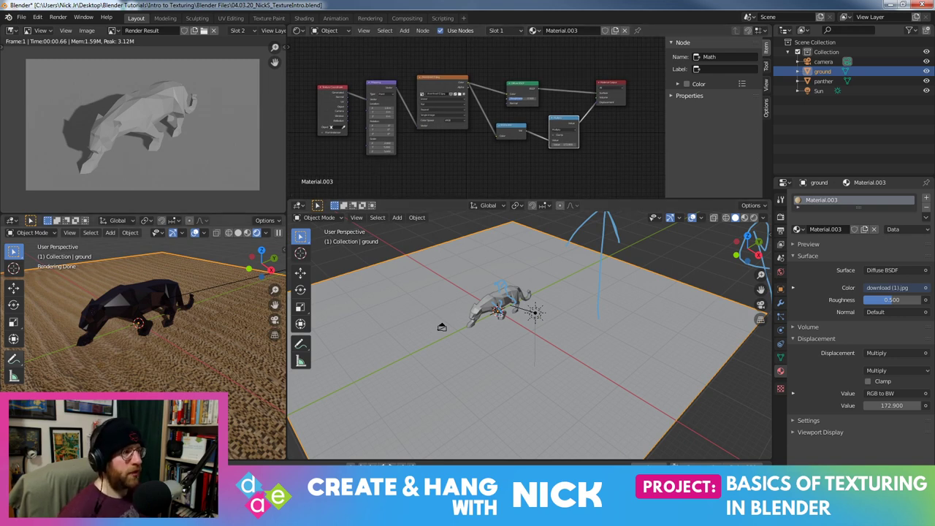
scroll(173, 328, "up", 5)
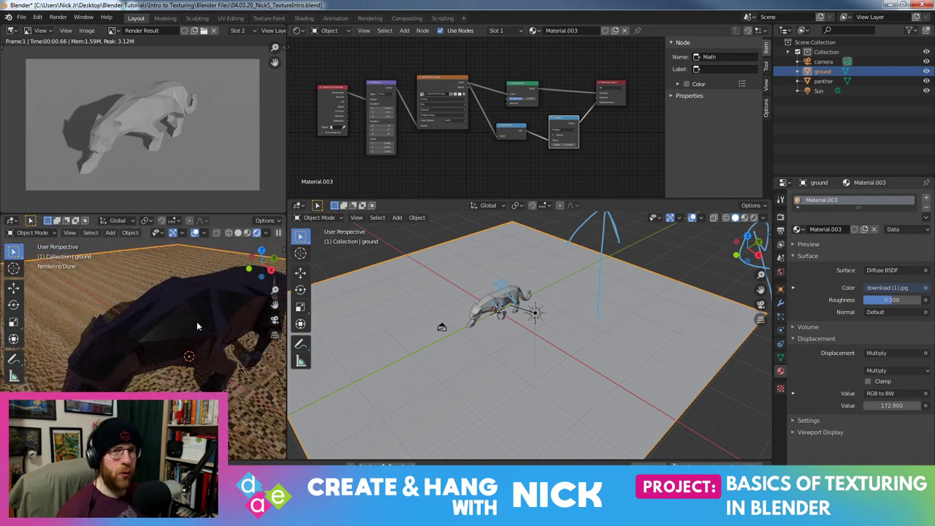
scroll(472, 106, "up", 1)
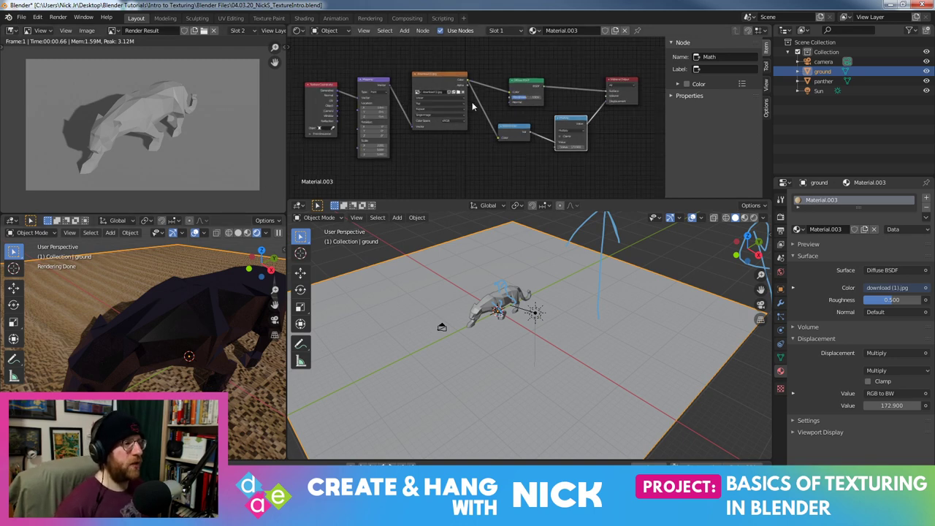
scroll(472, 107, "up", 1)
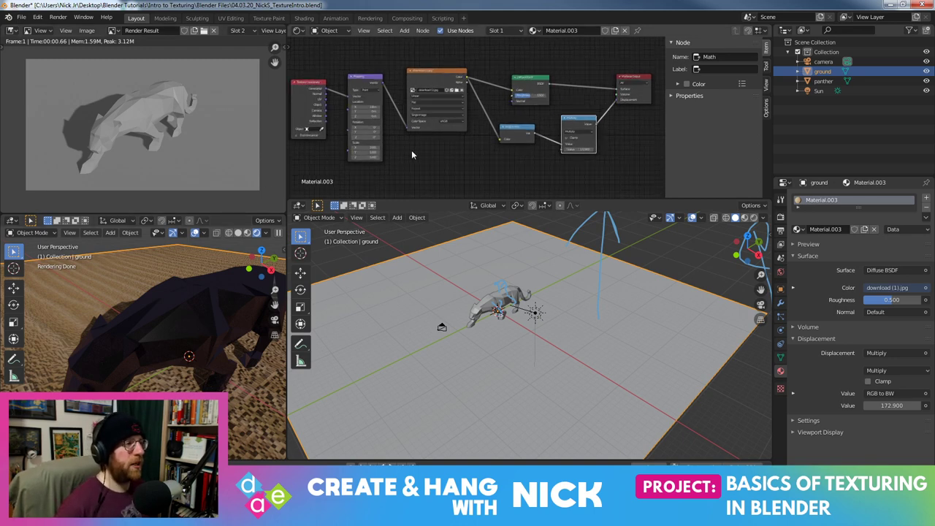
left_click(316, 88)
scroll(142, 366, "down", 3)
scroll(181, 293, "down", 2)
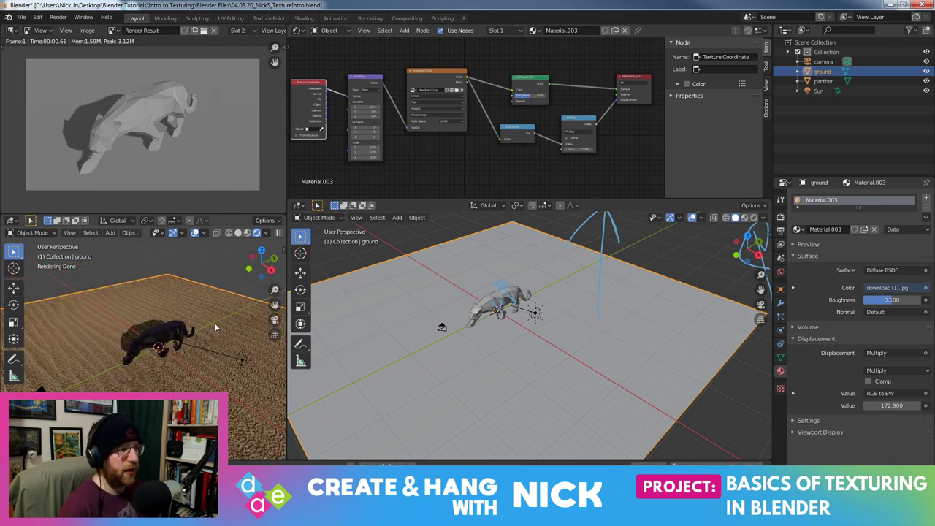
Nudge the Image Texture and Diffuse BSDF nodes slightly to tidy the layout
left_click_drag(439, 78, 443, 83)
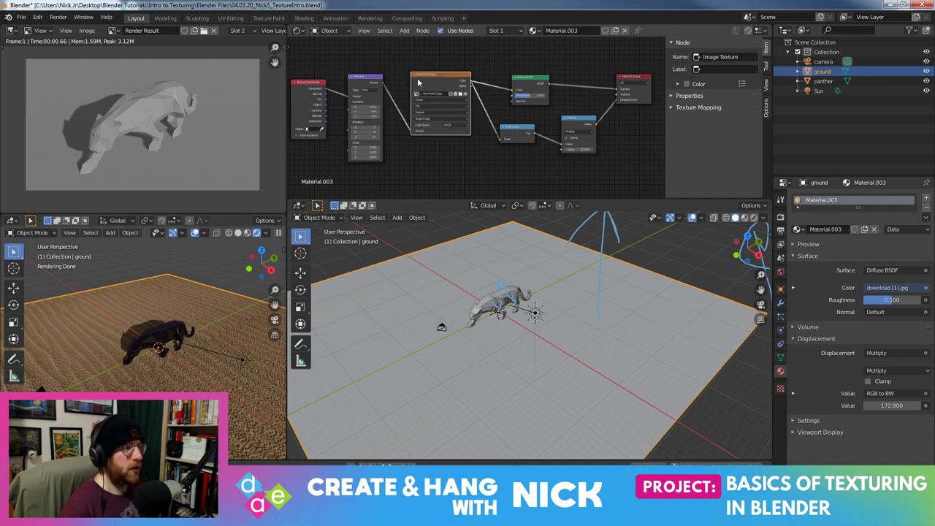
left_click(304, 95)
left_click(349, 81)
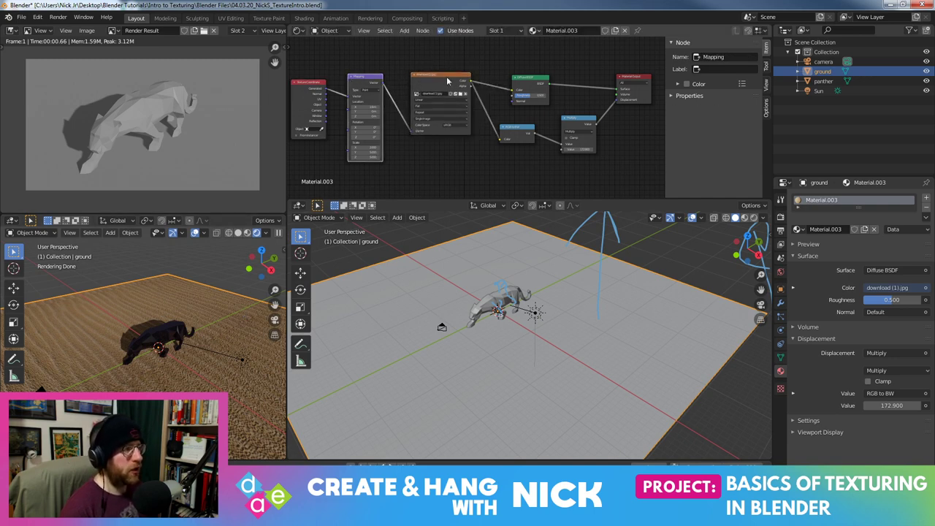
left_click_drag(447, 80, 449, 83)
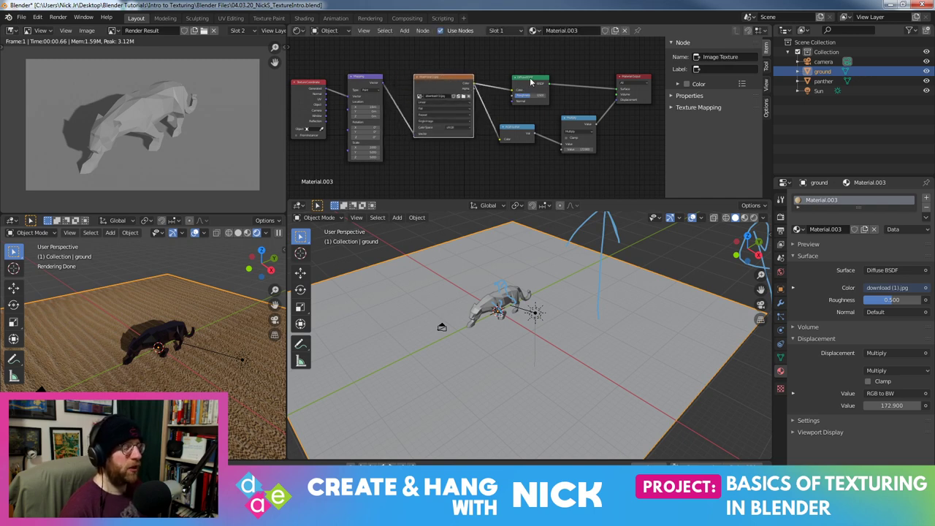
left_click_drag(531, 81, 529, 81)
Lower the displacement Multiply value from 172.9 to 73.7
left_click(511, 131)
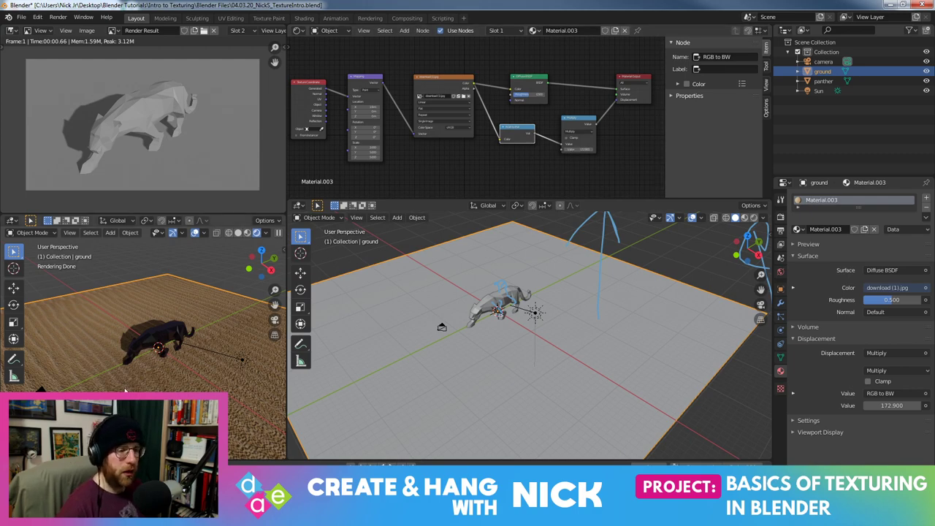
middle_click_drag(153, 353, 242, 277)
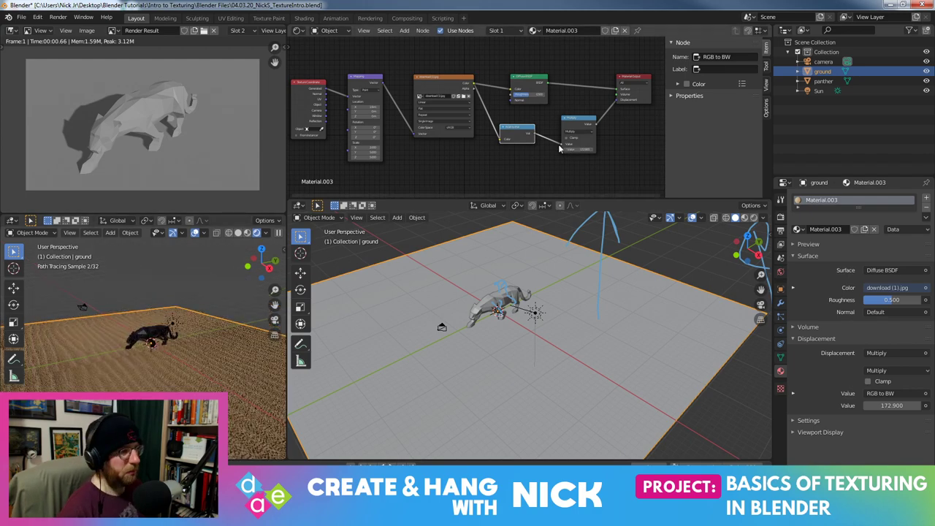
left_click_drag(891, 404, 840, 404)
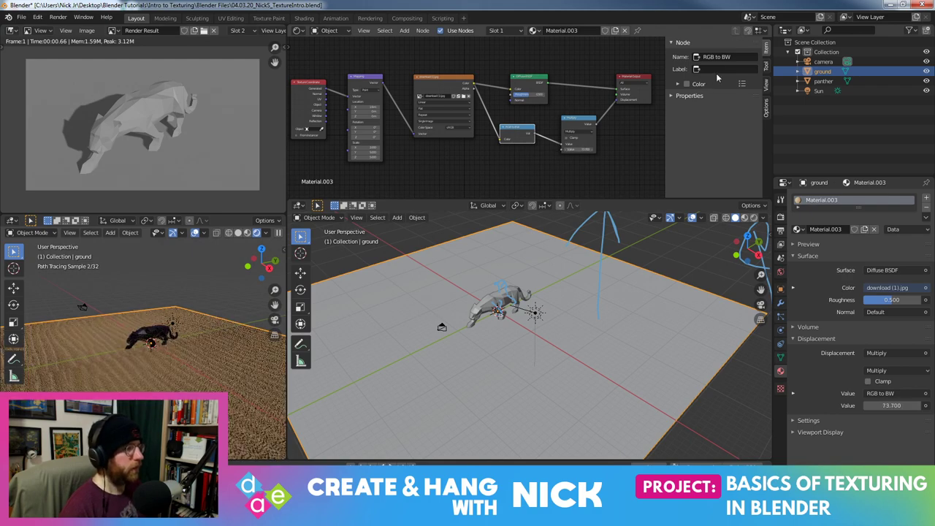
scroll(517, 148, "up", 2)
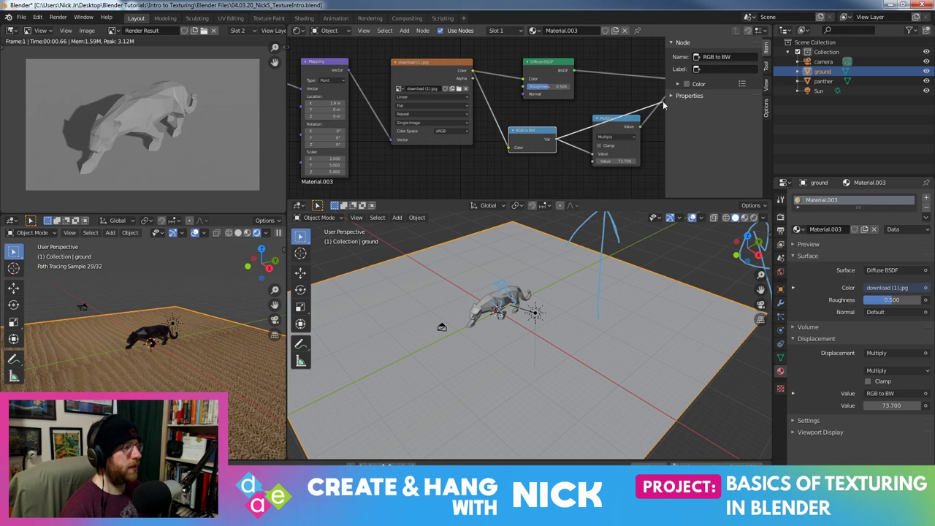
Rewire RGB to BW through the Math node into the Material Output displacement
middle_click_drag(645, 111, 551, 128)
left_click_drag(552, 127, 574, 110)
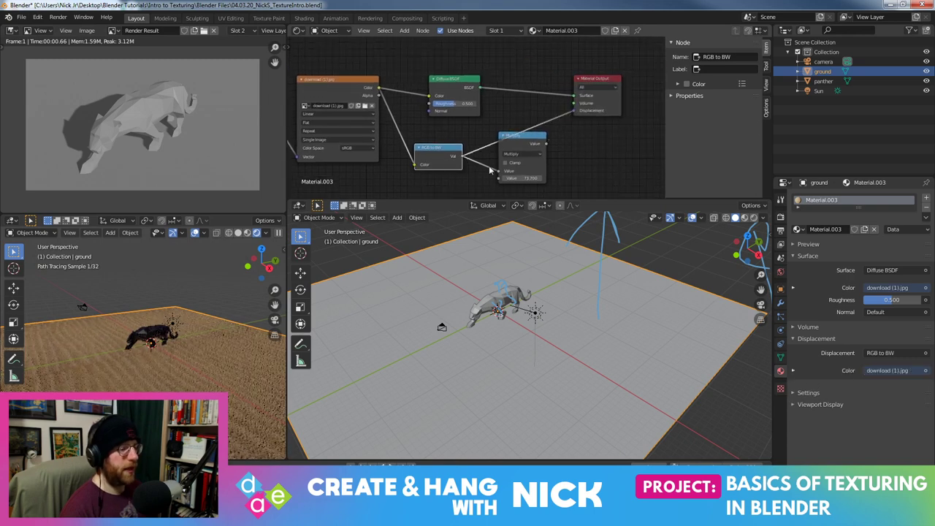
middle_click_drag(192, 267, 297, 235)
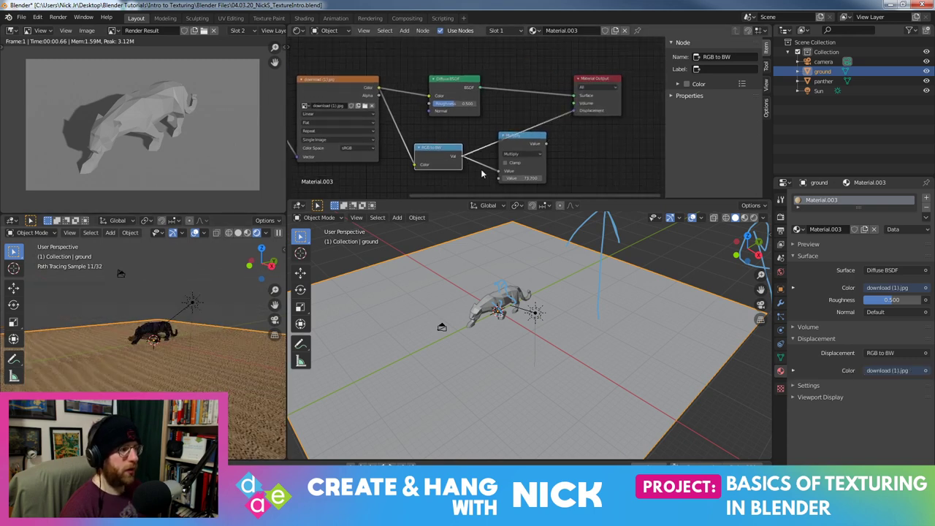
left_click_drag(497, 174, 498, 171)
middle_click_drag(192, 241, 195, 266)
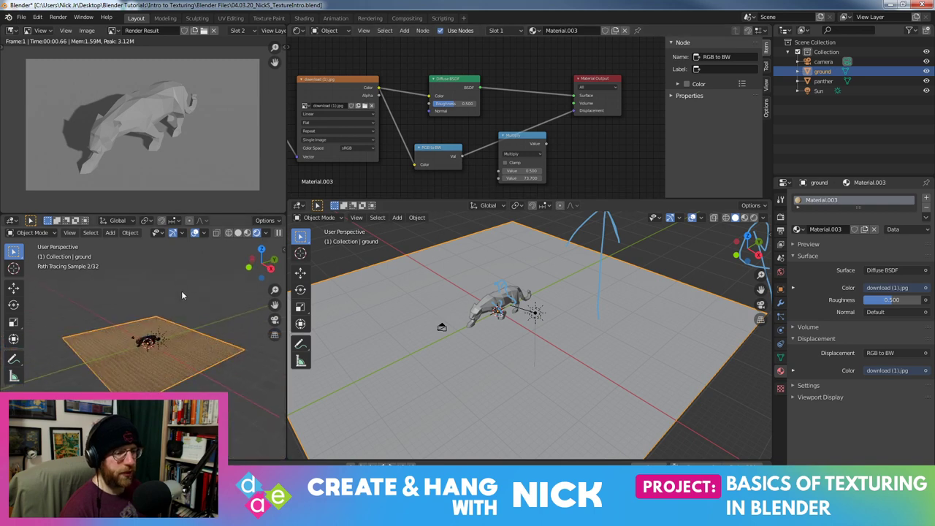
scroll(181, 296, "up", 3)
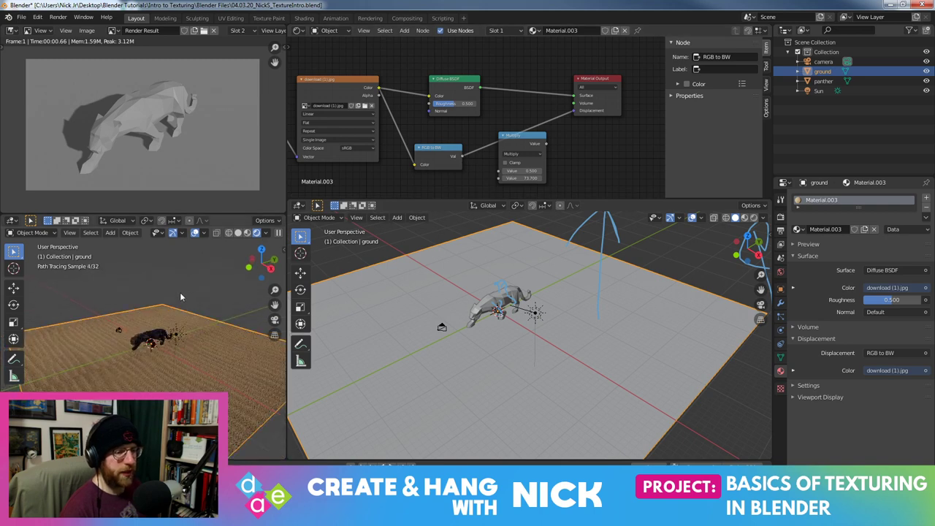
left_click_drag(517, 149, 517, 132)
Switch the Math node to Divide with a divisor of 1.5
left_click(525, 137)
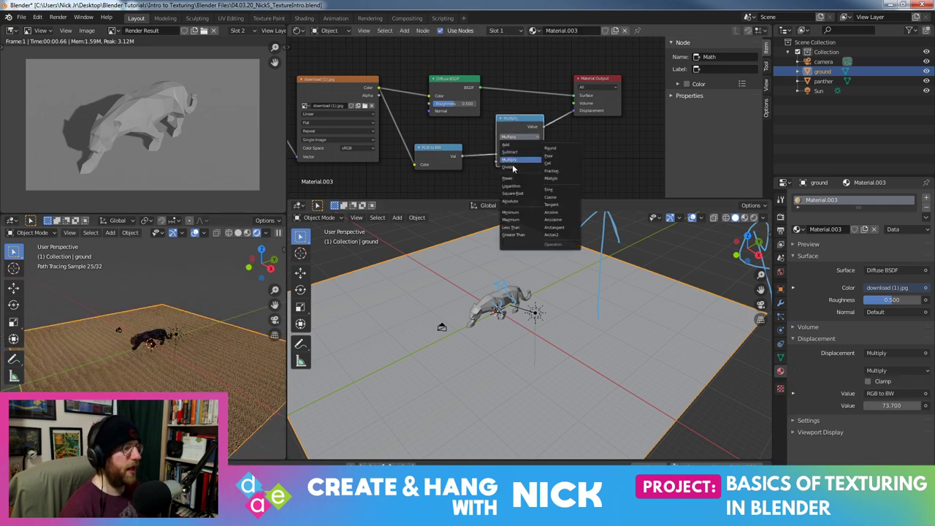
left_click(513, 168)
left_click(517, 162)
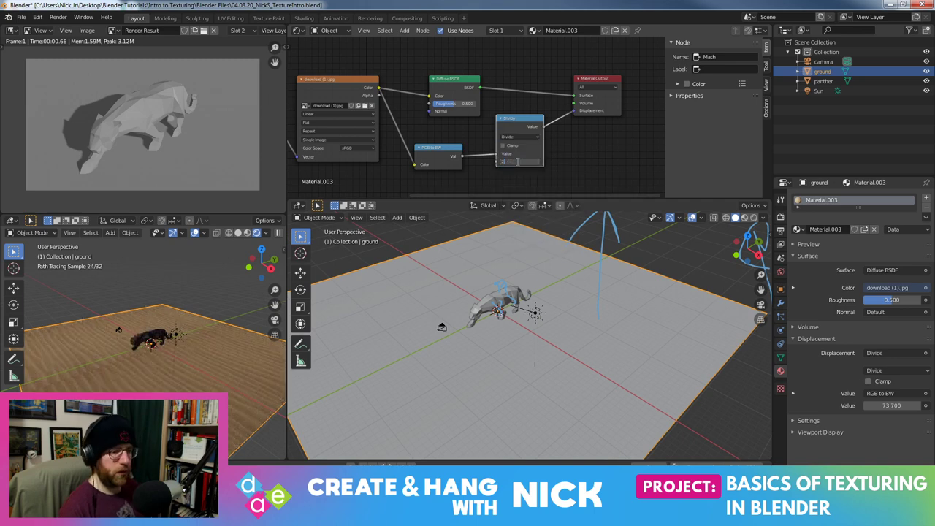
key("Return")
left_click(520, 162)
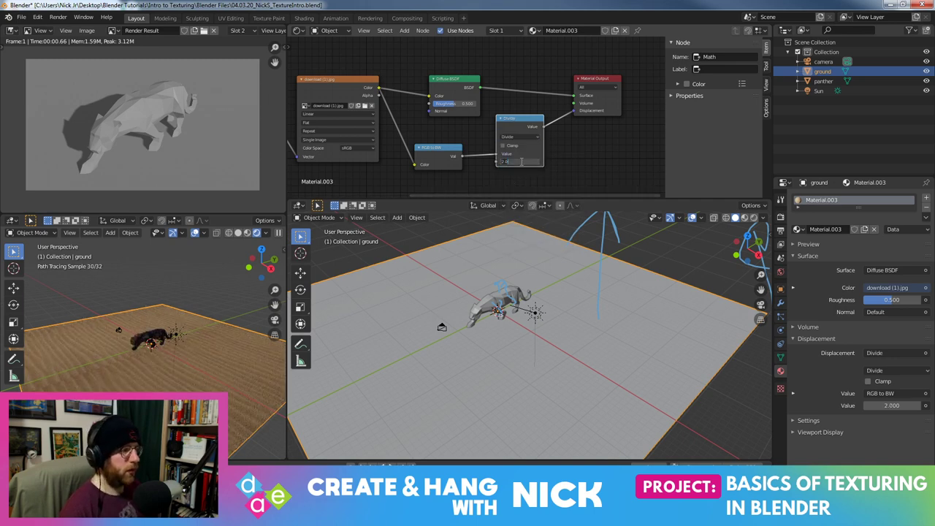
type("1")
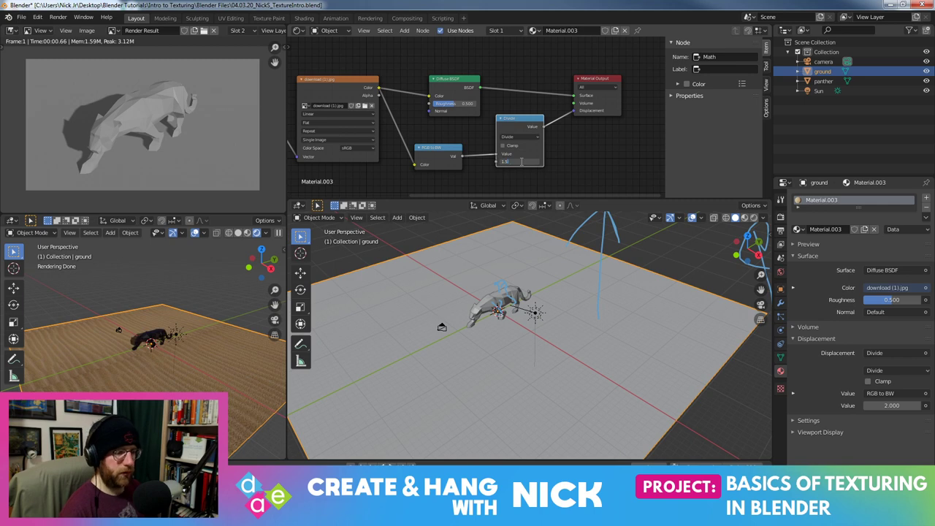
key("Return")
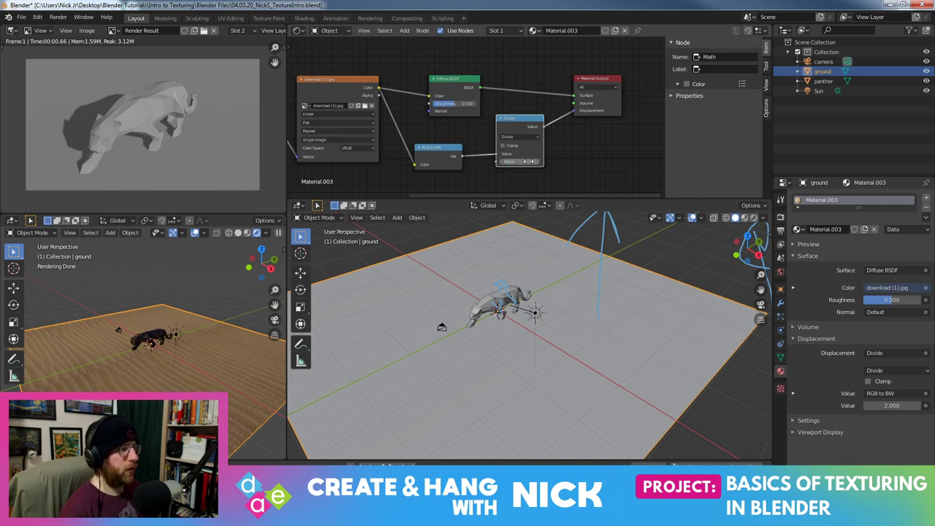
left_click(524, 162)
type("1.500")
key("Return")
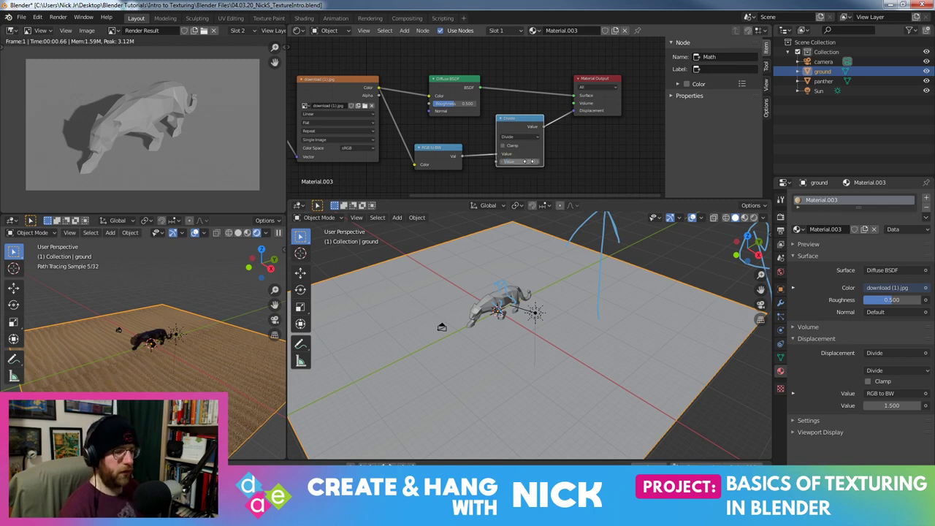
Select the panther and view the rendered scene through the camera
middle_click_drag(160, 314, 210, 330)
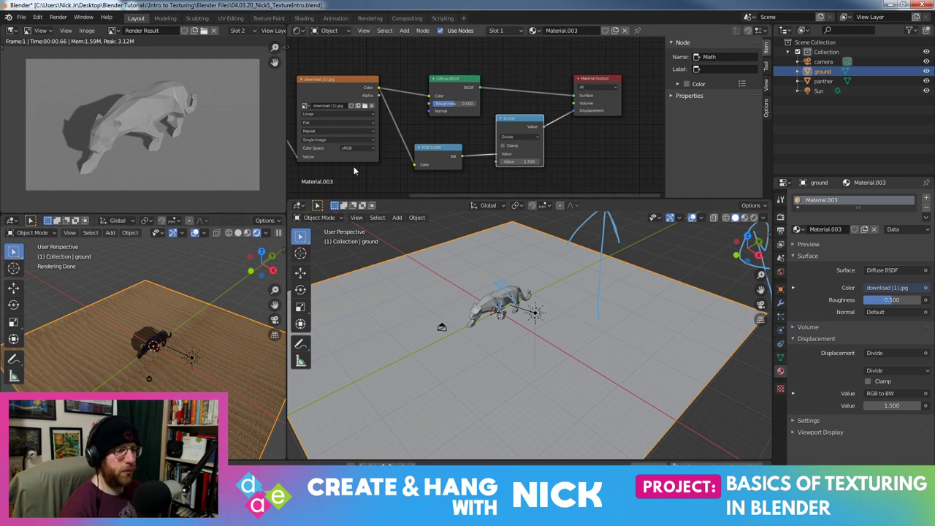
scroll(204, 337, "down", 4)
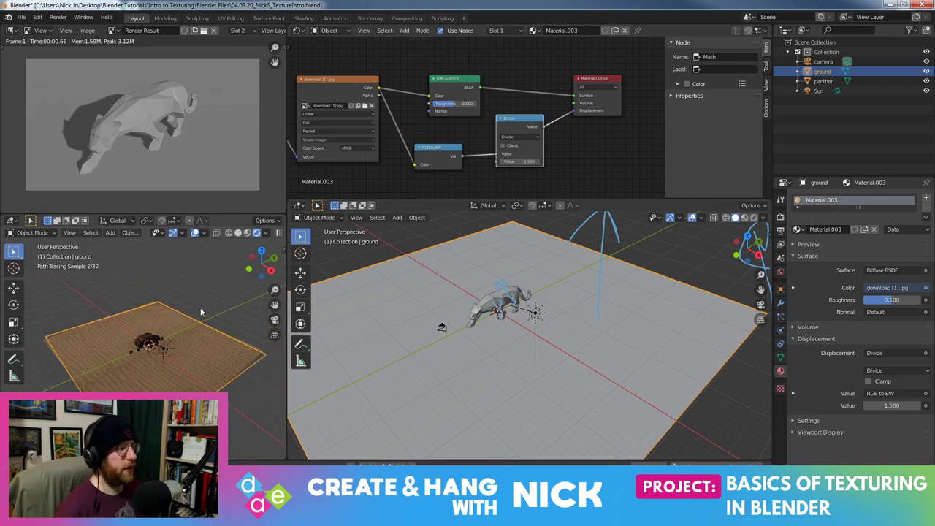
scroll(181, 324, "up", 5)
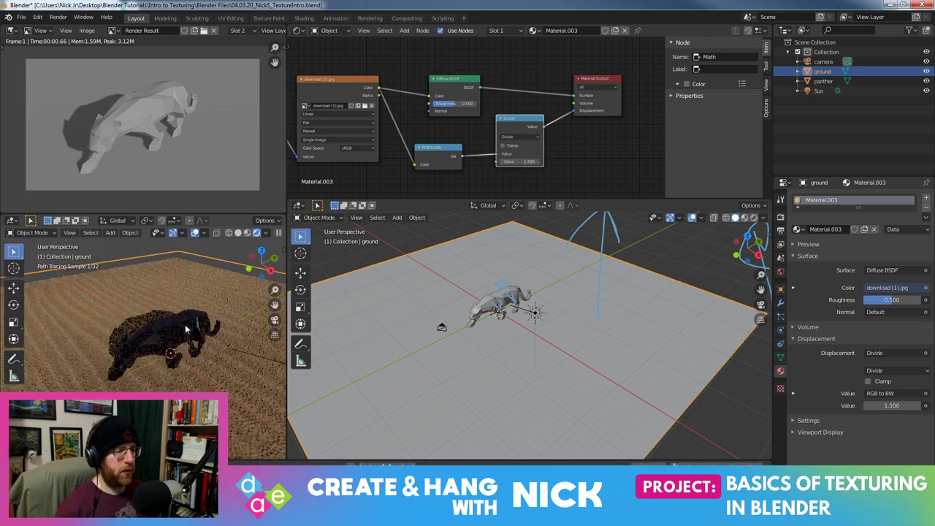
left_click(178, 328)
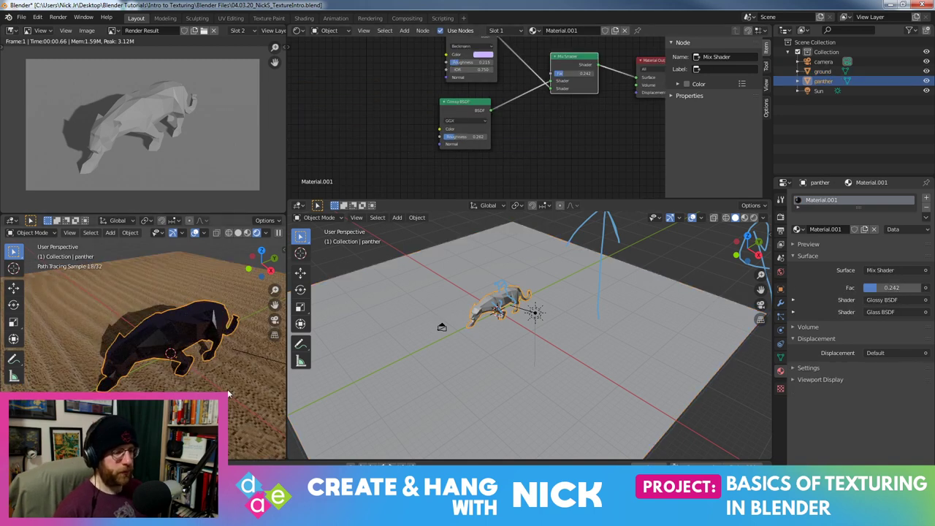
scroll(221, 371, "down", 3)
key("KP_0")
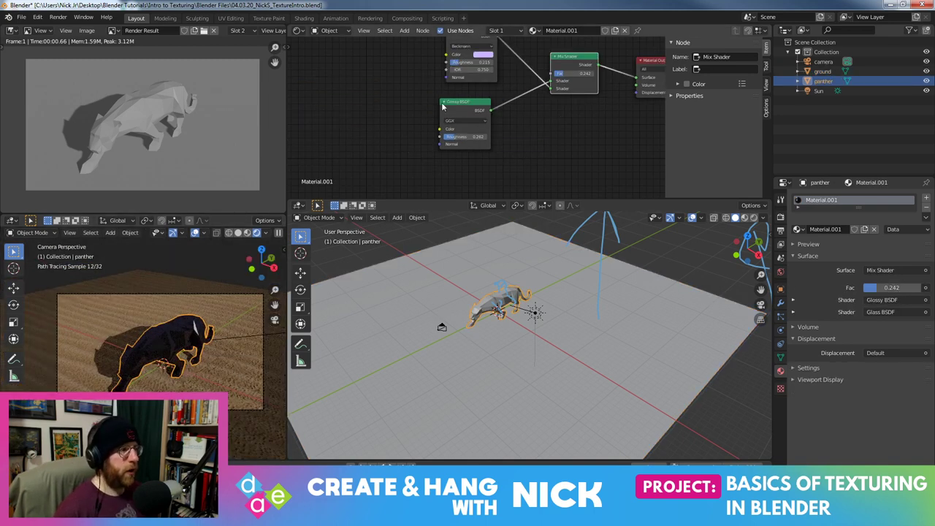
Add Texture Coordinate and Mapping nodes to the ground's sand Image Texture with Ctrl+T
left_click(384, 376)
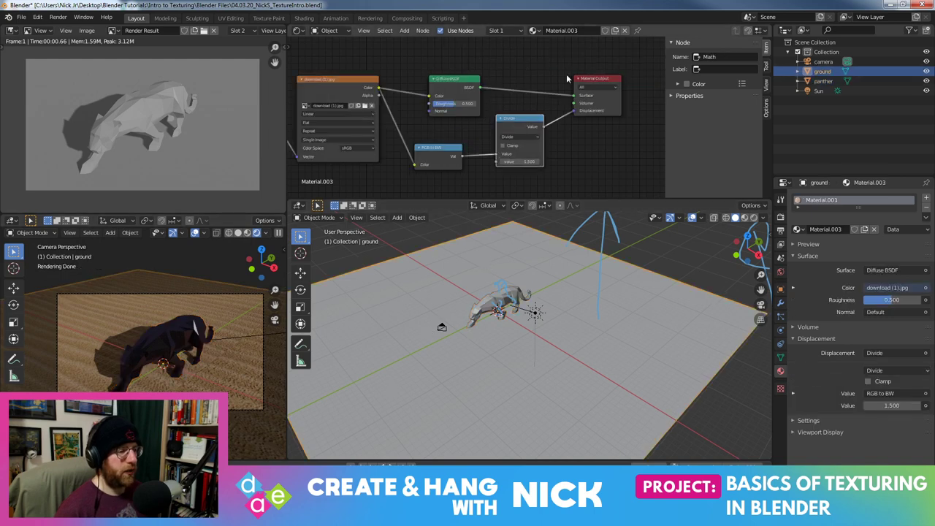
left_click(353, 88)
key("ctrl+t")
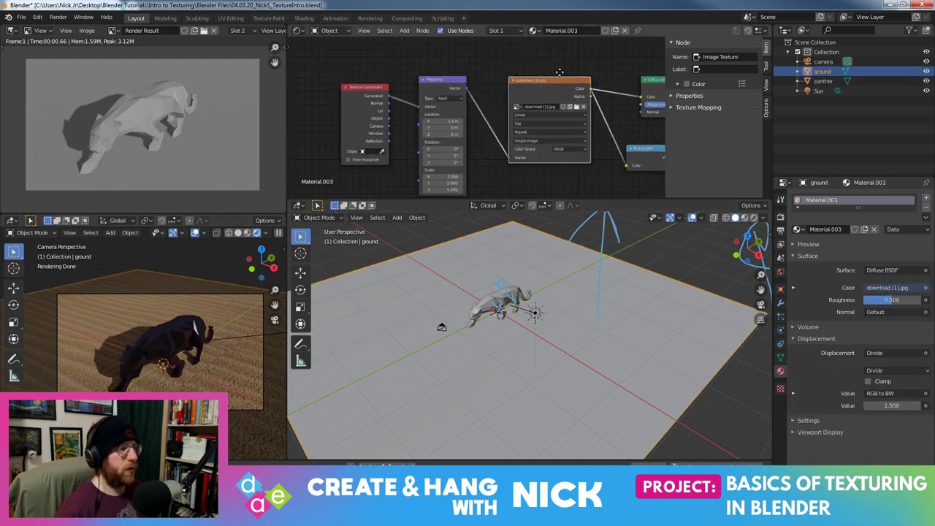
Try Mapping Location X offsets around 4 m while watching the camera render
left_click_drag(438, 121, 453, 121)
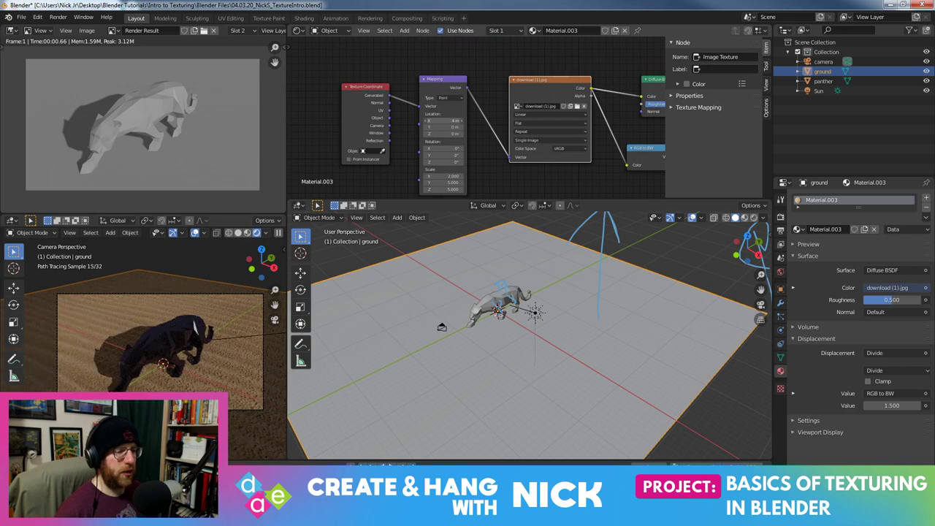
left_click_drag(453, 120, 455, 120)
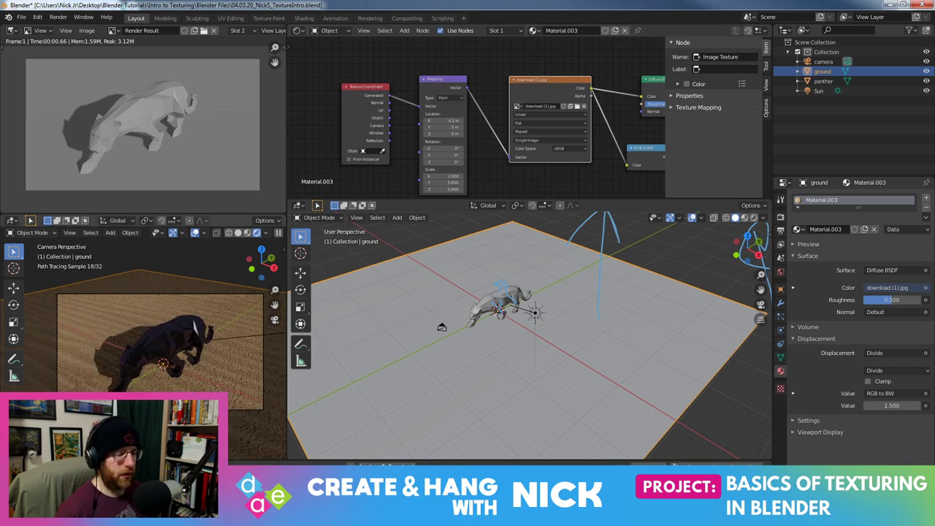
middle_click_drag(209, 264, 209, 314)
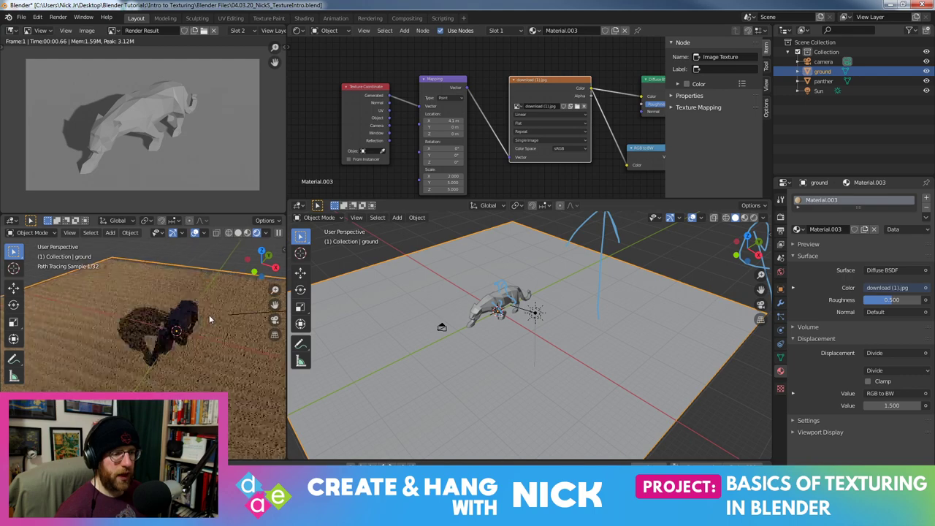
left_click_drag(457, 121, 463, 122)
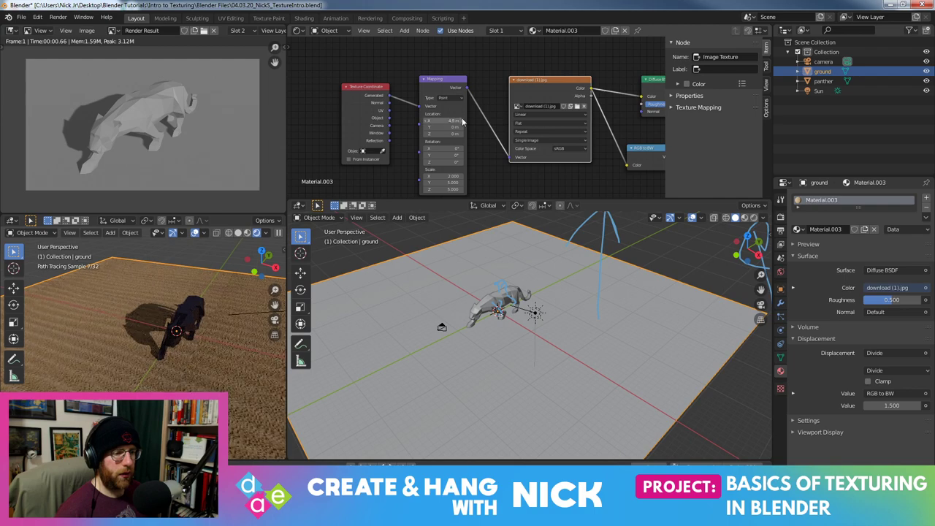
left_click(427, 126)
left_click(426, 125)
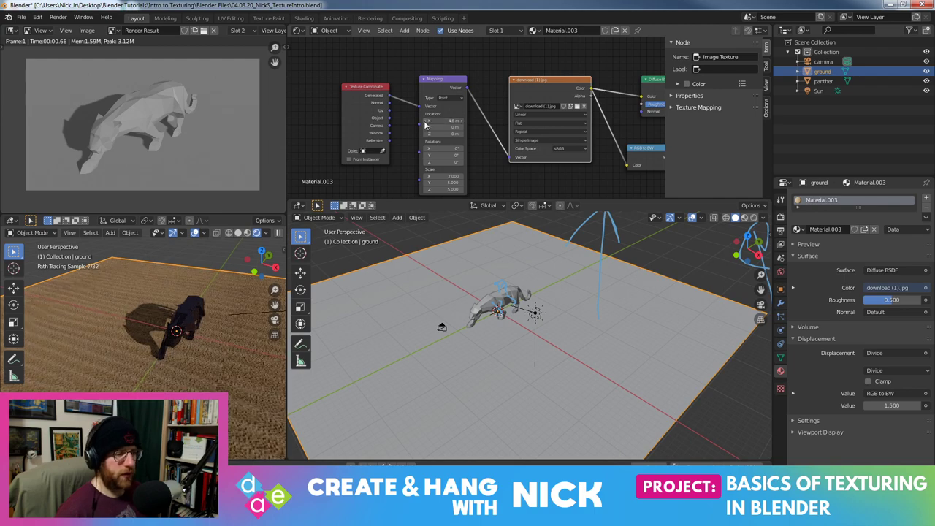
key("KP_0")
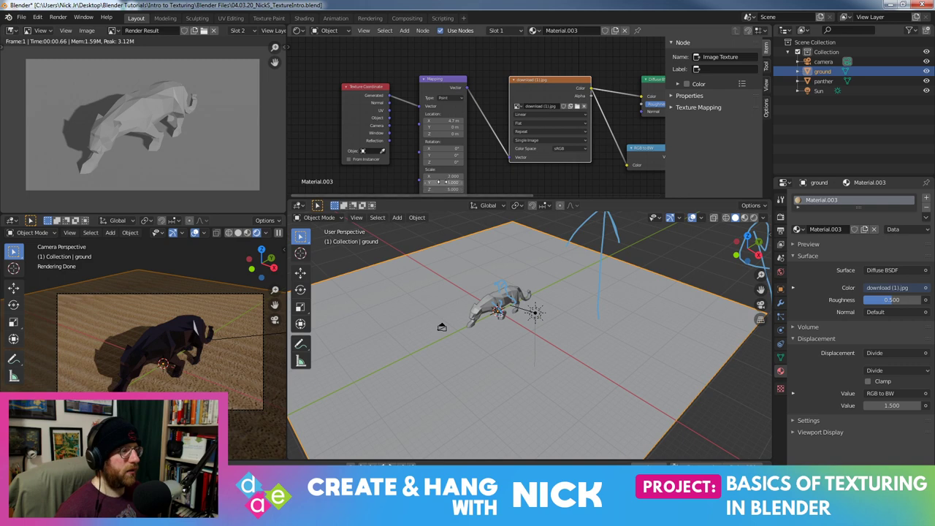
Try a Mapping Scale Y of 3.0 and a Location X near 4.8 m
left_click(441, 182)
type("3.0")
key("Return")
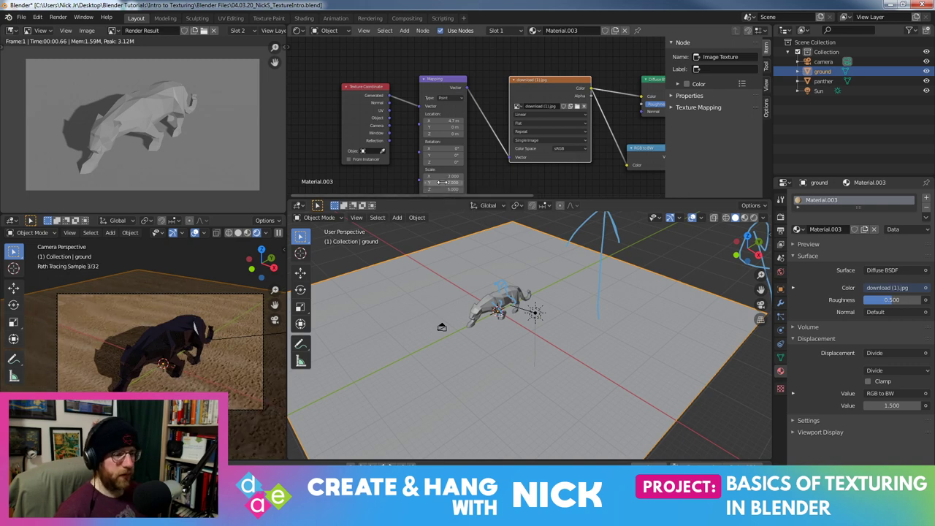
left_click(462, 123)
left_click(462, 124)
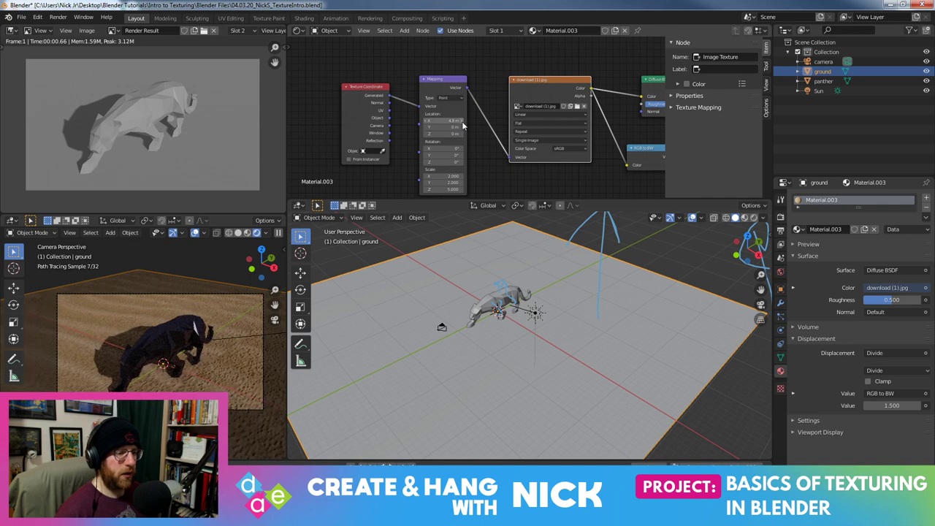
left_click(427, 124)
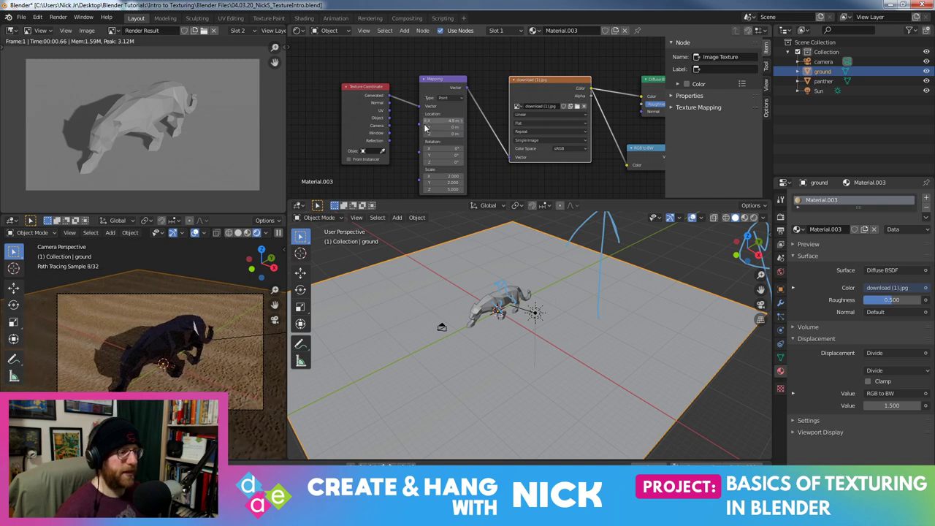
Reset Mapping Location X to 0 m and set Scale to 1, 1, 5
left_click(428, 176)
key("Return")
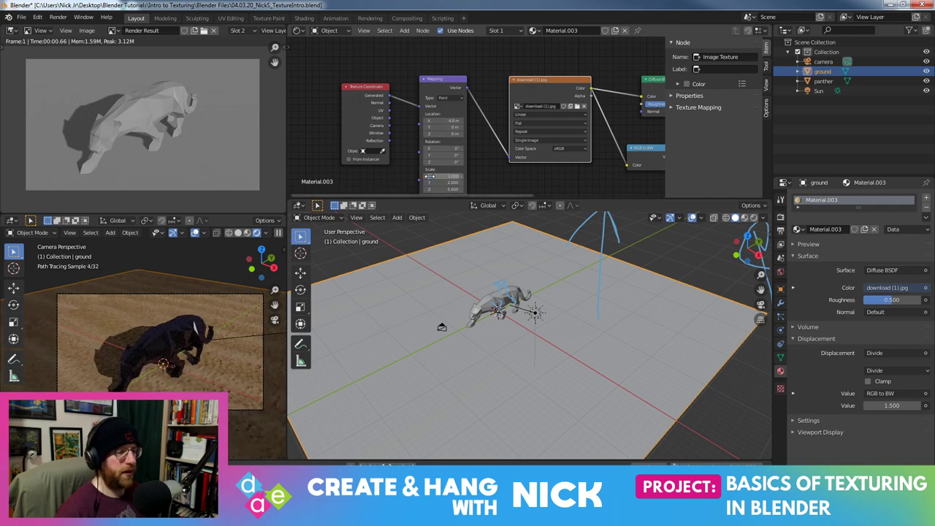
left_click(431, 182)
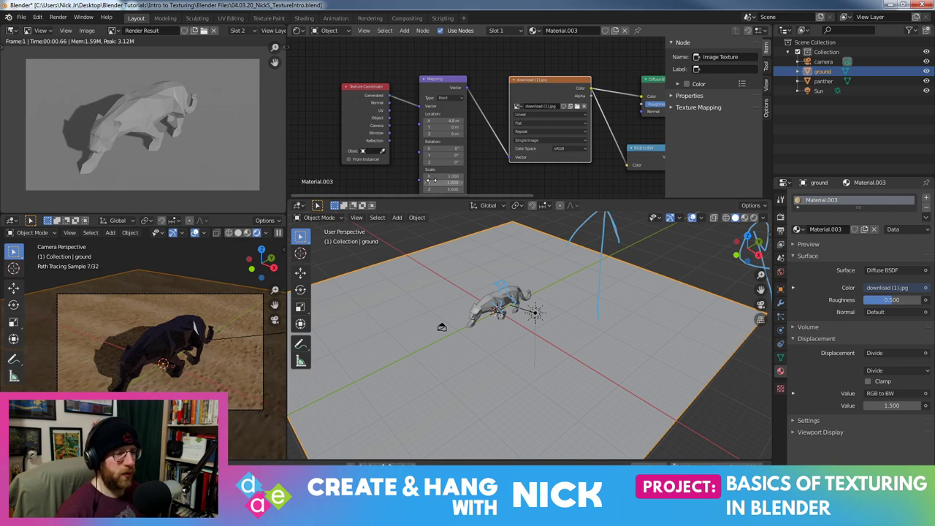
left_click(453, 122)
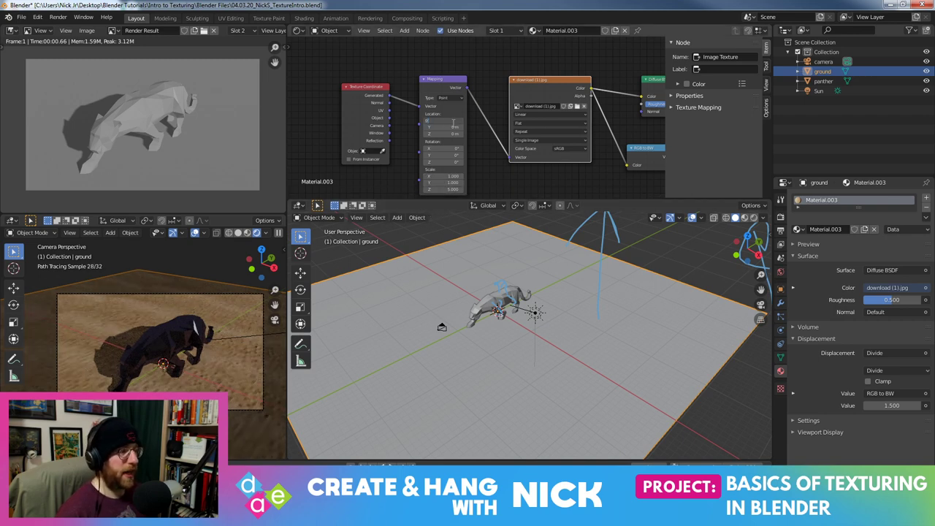
key("Return")
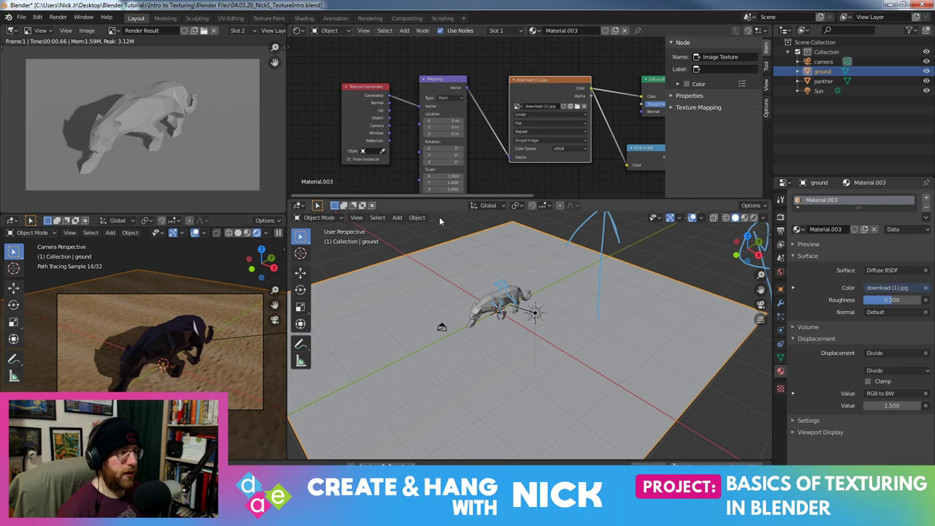
left_click(439, 177)
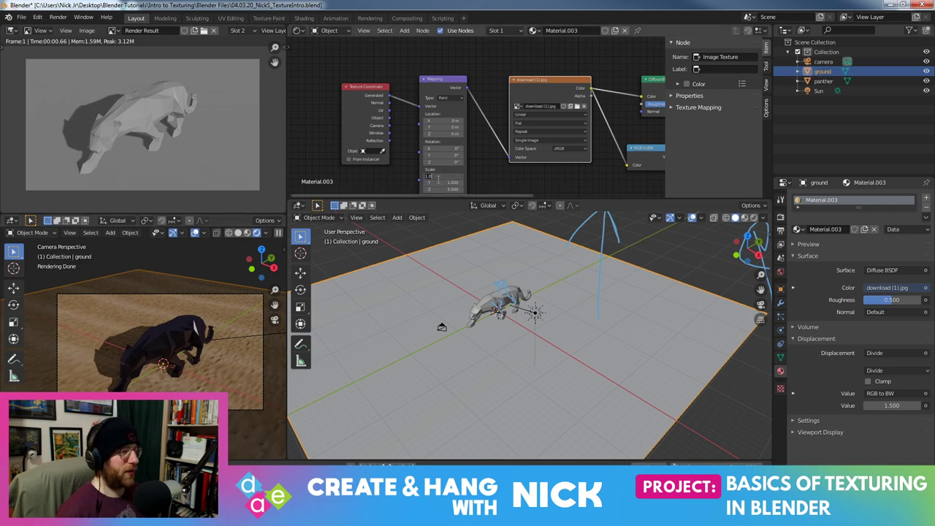
key("Return")
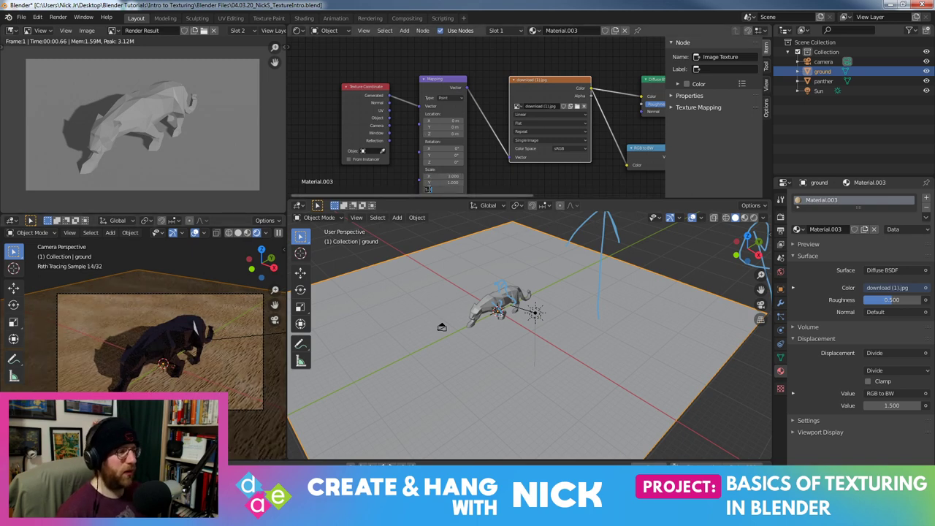
left_click(451, 182)
type("5")
key("Return")
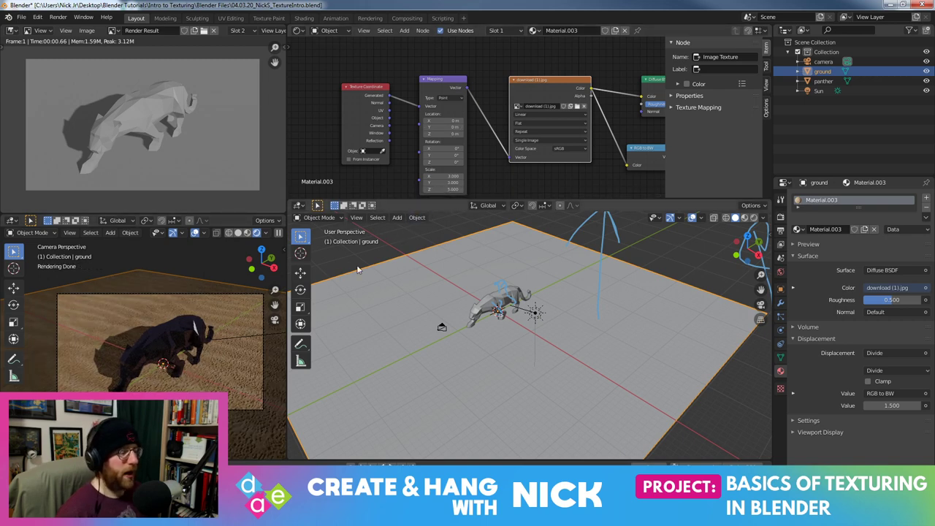
Change the Divide node's value from 1.5 to 3.000 and orbit around the flatter sand
middle_click_drag(570, 173, 417, 168)
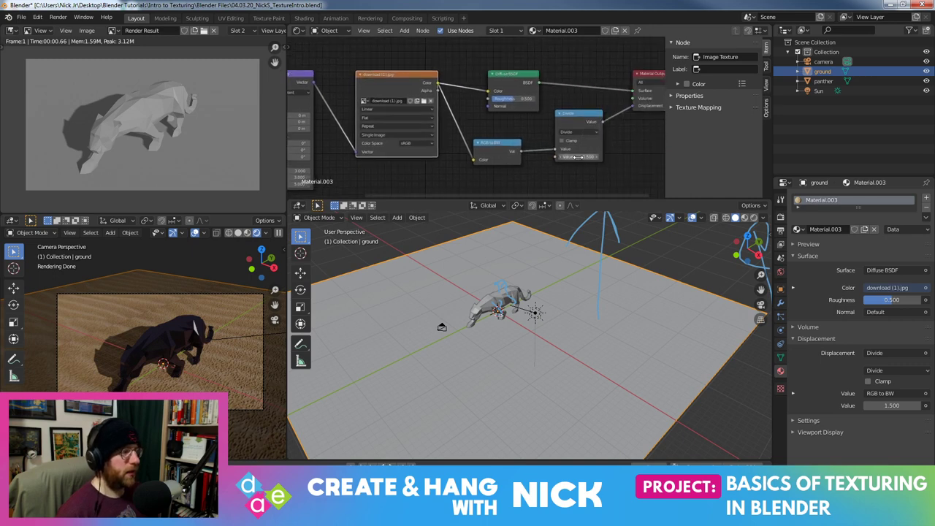
left_click_drag(579, 157, 577, 157)
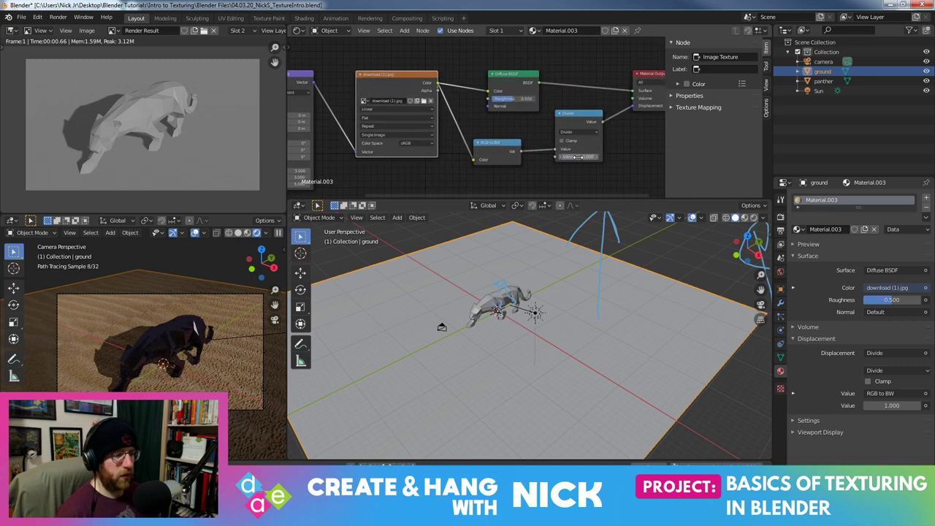
left_click(578, 157)
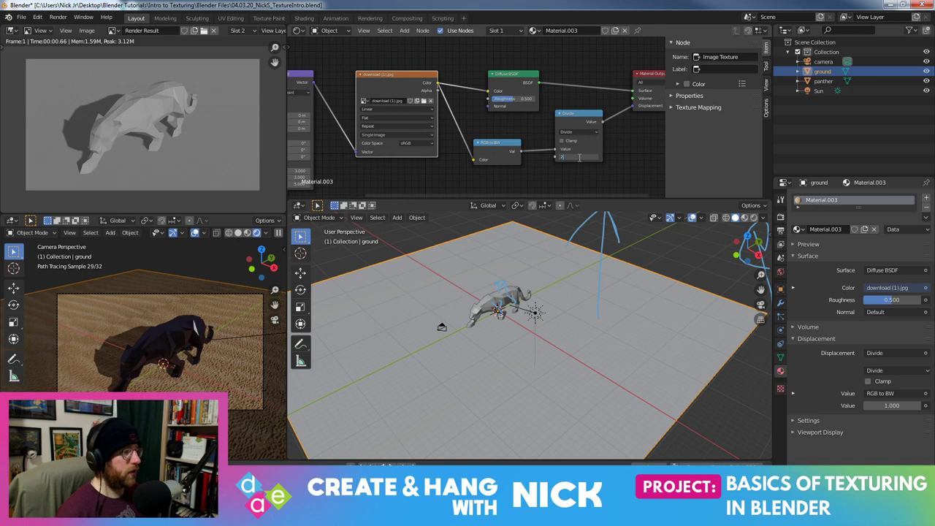
key("Return")
left_click(575, 157)
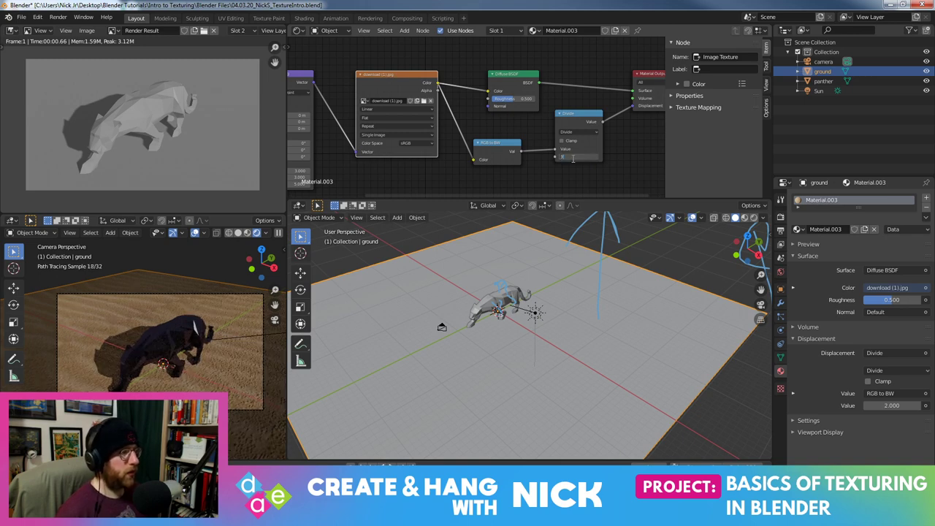
type("3")
key("Return")
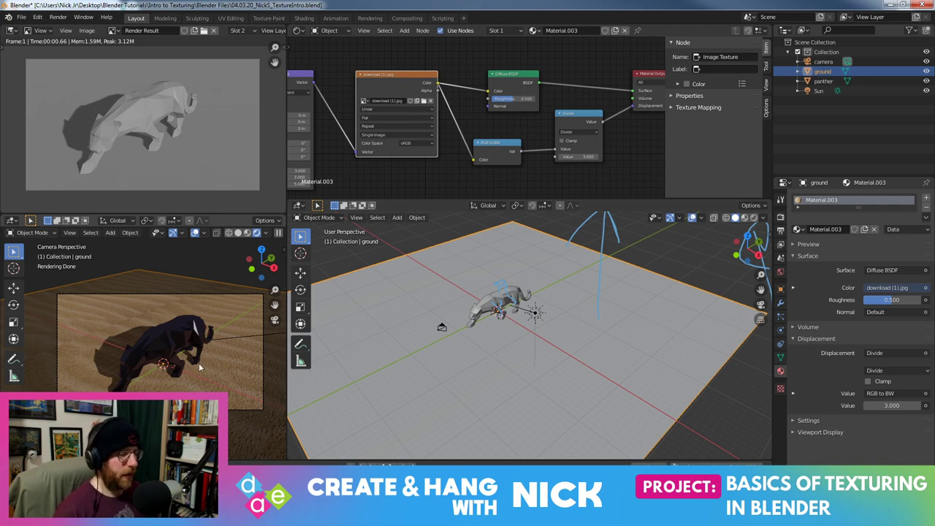
mouse_move(512, 321)
middle_mouse_down()
mouse_move(605, 302)
mouse_move(597, 285)
middle_mouse_up()
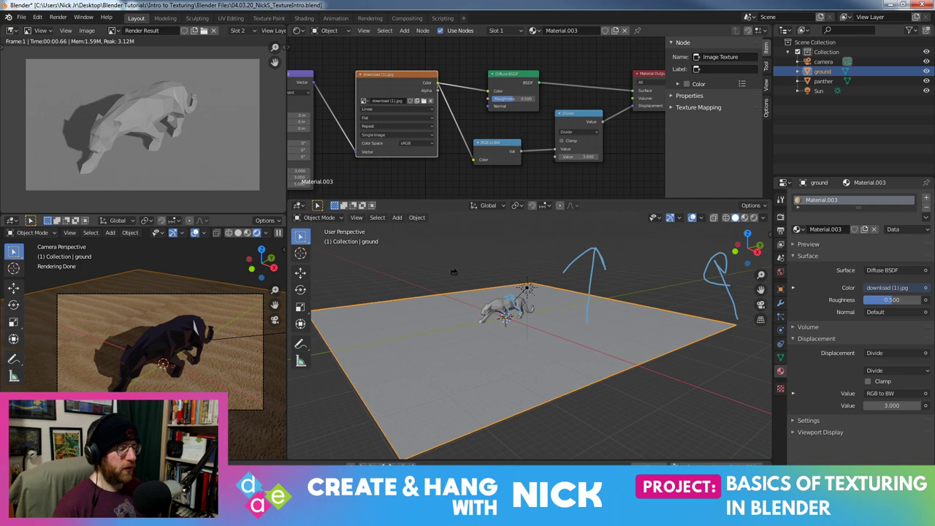
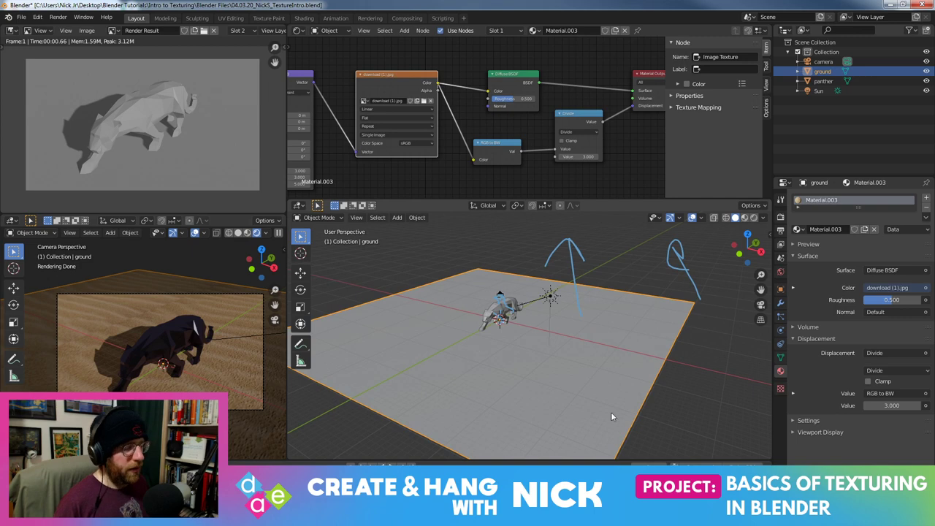
Select the panther and show its Glossy and Glass material nodes, then bring up the Add menu
mouse_move(611, 412)
middle_mouse_down()
mouse_move(581, 342)
mouse_move(535, 405)
middle_mouse_up()
scroll(463, 254, "up", 5)
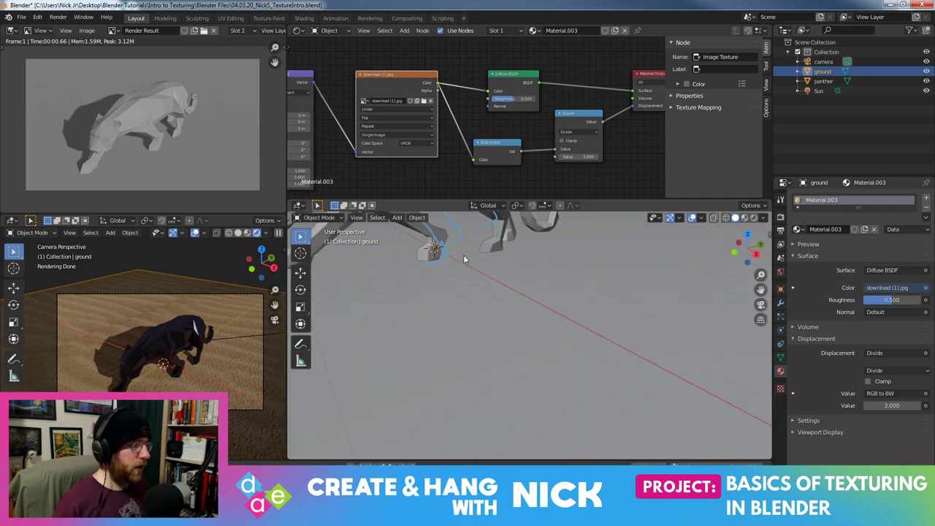
scroll(463, 258, "down", 5)
left_click(474, 279)
middle_click_drag(491, 76, 475, 114)
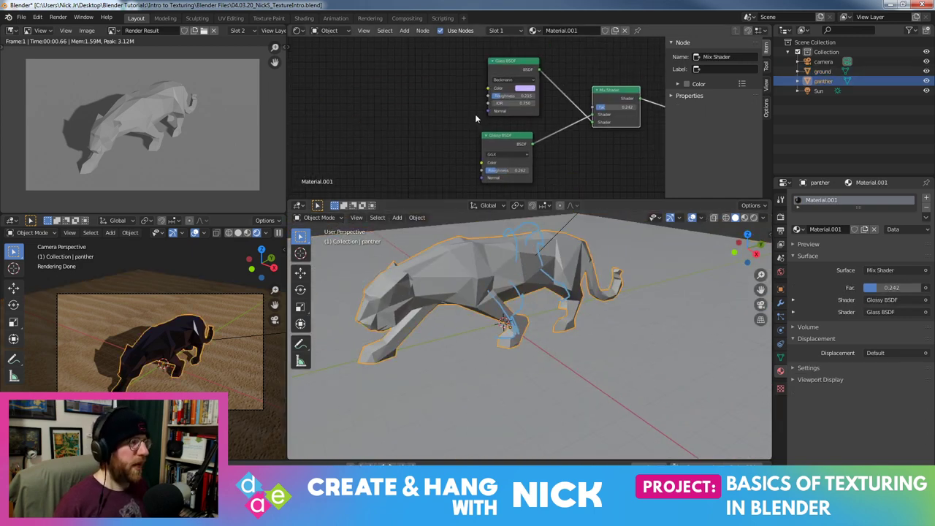
key("shift+a")
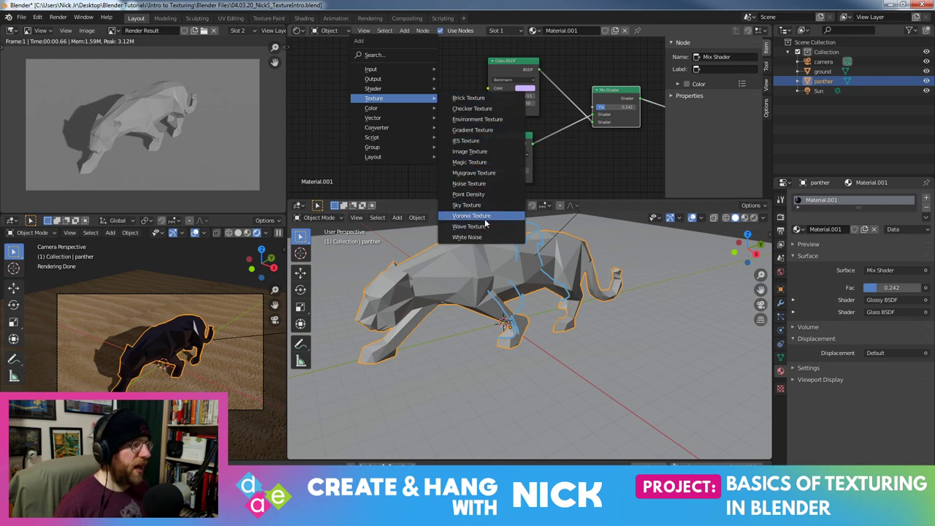
Add a Musgrave Texture node and connect its Fac to the Material Output Displacement
left_click(459, 173)
left_click(454, 76)
mouse_move(442, 79)
left_mouse_down()
mouse_move(557, 144)
mouse_move(633, 167)
left_mouse_up()
middle_click_drag(633, 166, 522, 159)
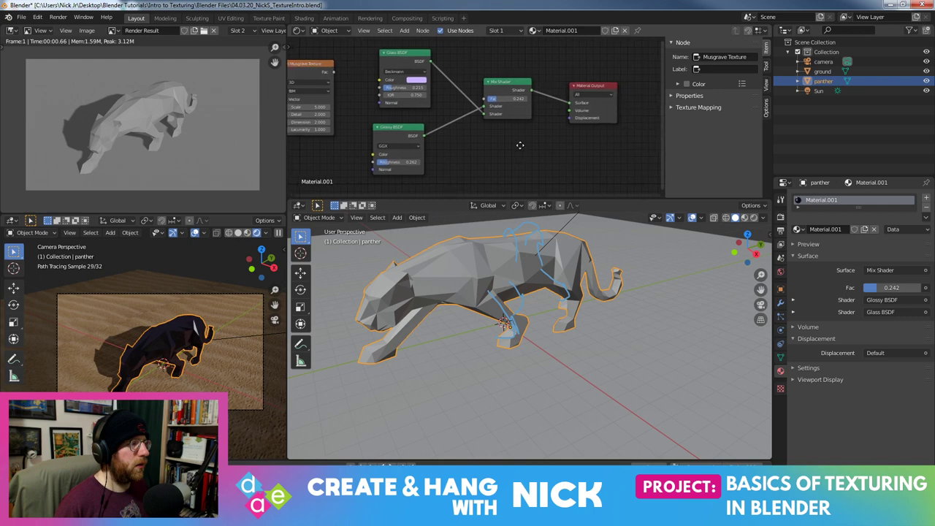
left_click(328, 66)
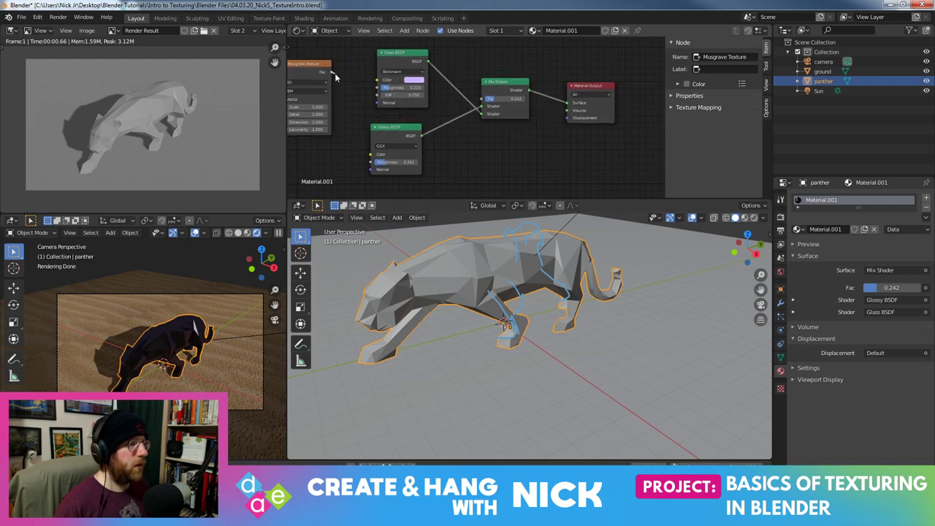
left_click_drag(334, 73, 570, 119)
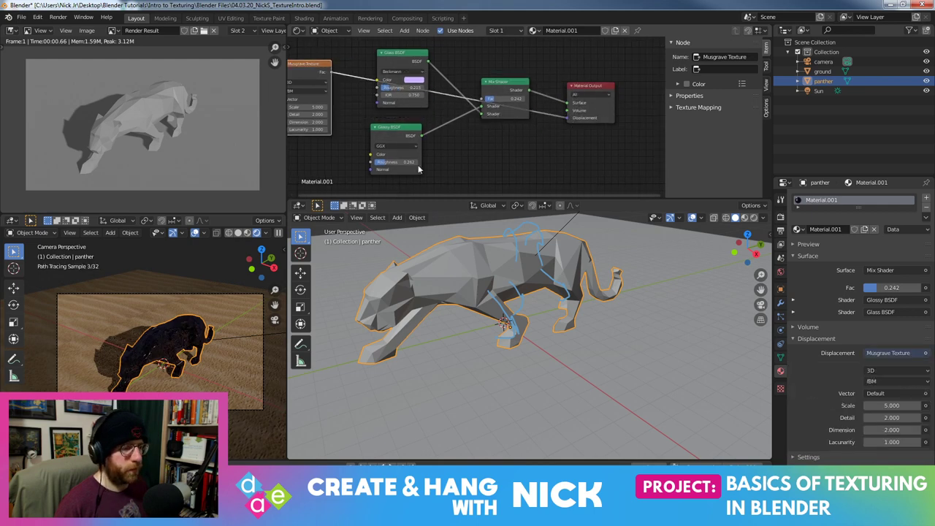
Zoom and orbit the rendered view to inspect the Musgrave displacement on the panther
scroll(253, 312, "up", 3)
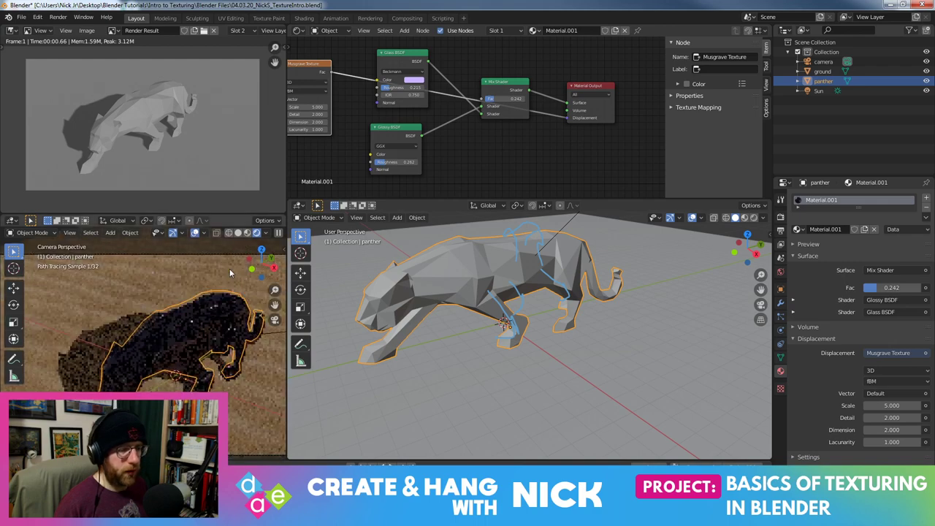
middle_click_drag(243, 277, 219, 292)
scroll(190, 299, "down", 3)
scroll(190, 300, "up", 2)
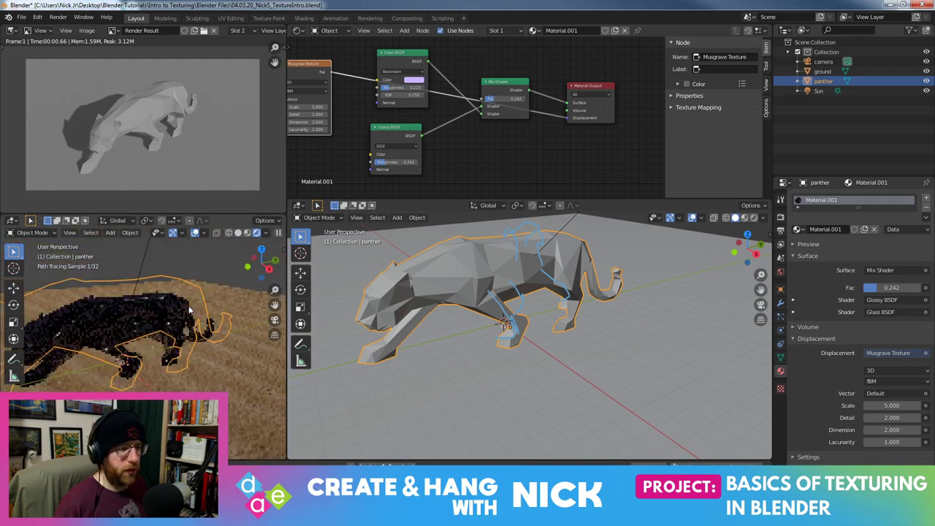
scroll(197, 314, "up", 1)
scroll(205, 329, "up", 2)
scroll(213, 342, "up", 2)
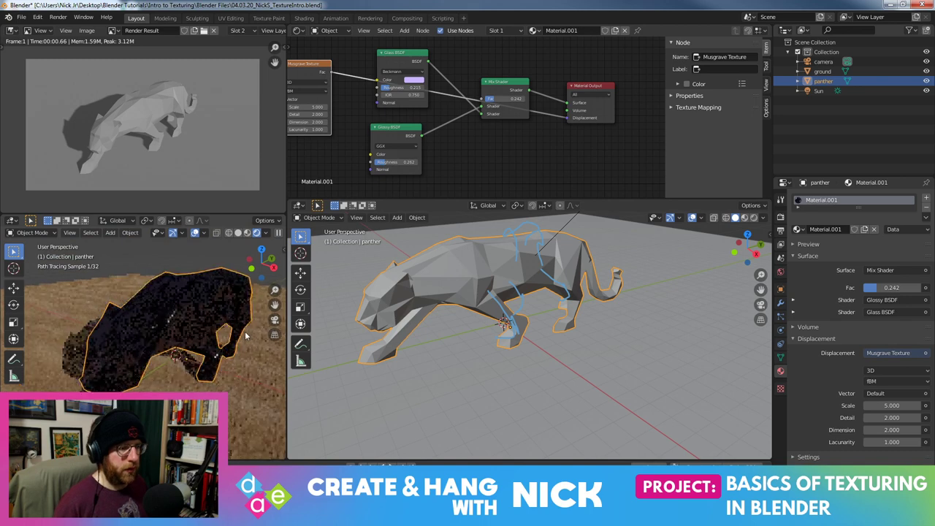
scroll(471, 123, "up", 2)
scroll(404, 124, "up", 1)
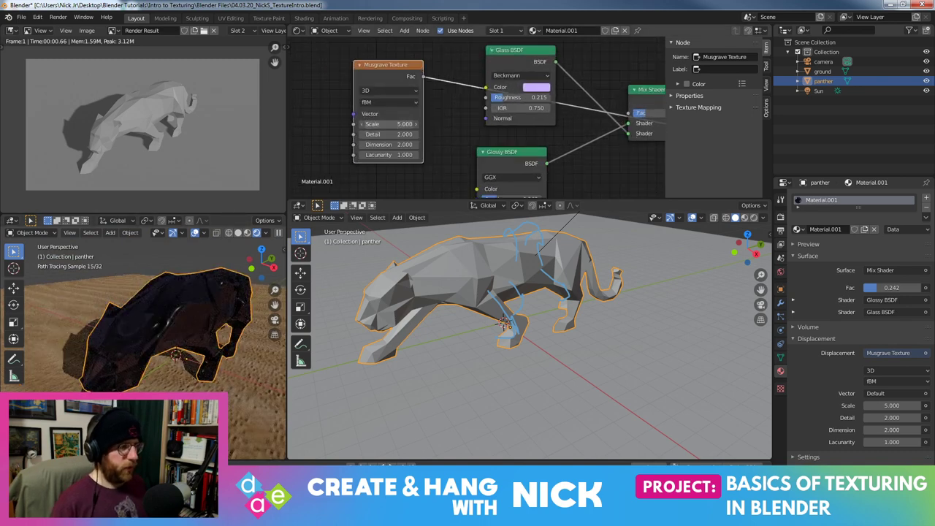
Set the Musgrave Texture Scale to 30 after trying 2 and 10
left_click(388, 123)
type("2")
key("Return")
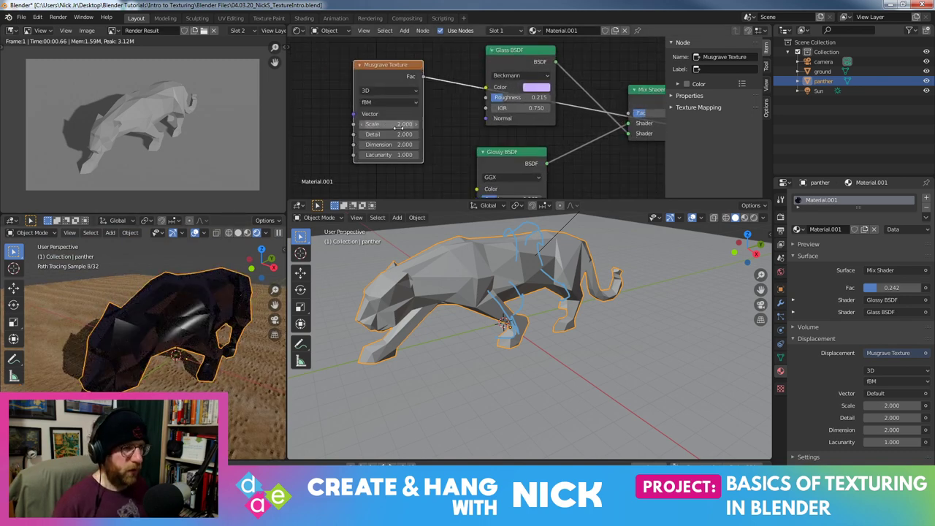
left_click(399, 126)
type("10.000")
key("Return")
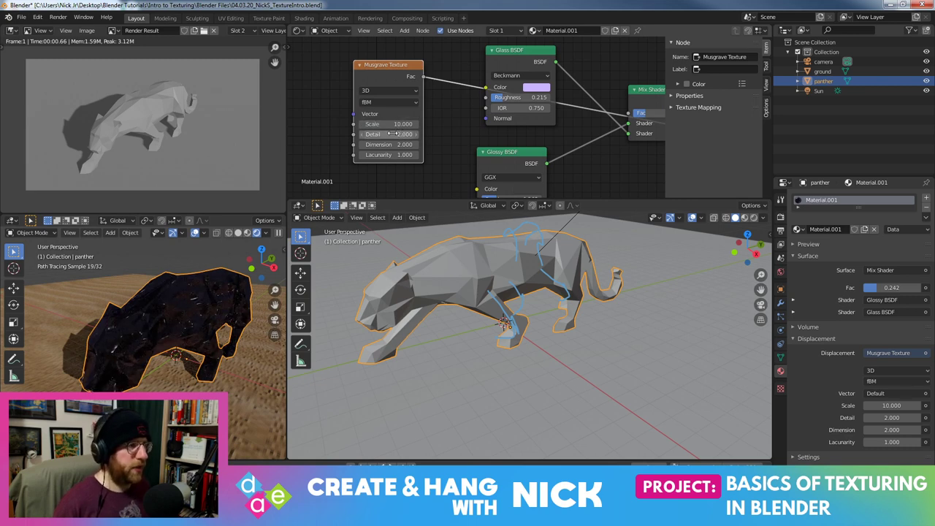
left_click(391, 124)
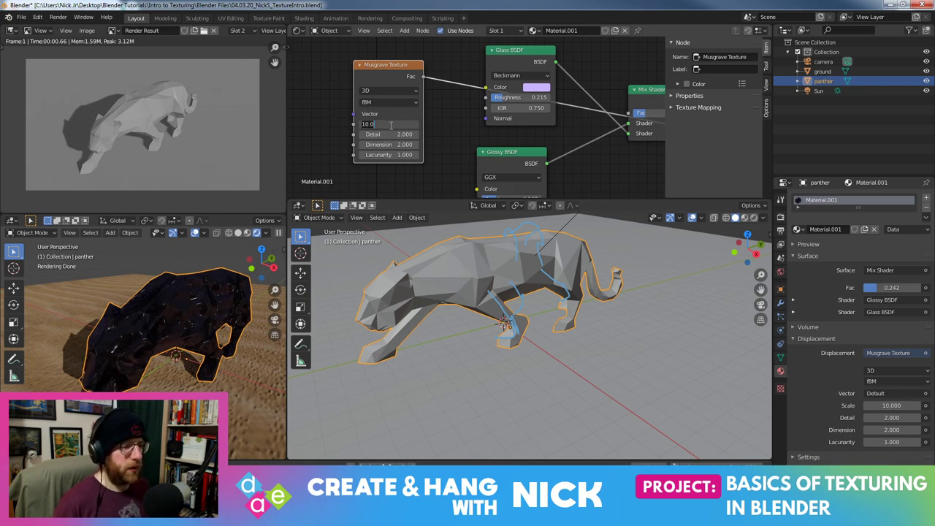
type("30")
key("Return")
Set Musgrave Detail to 1, keeping Dimension at 2 and Lacunarity at 1
mouse_move(190, 307)
middle_mouse_down()
mouse_move(221, 279)
mouse_move(145, 296)
middle_mouse_up()
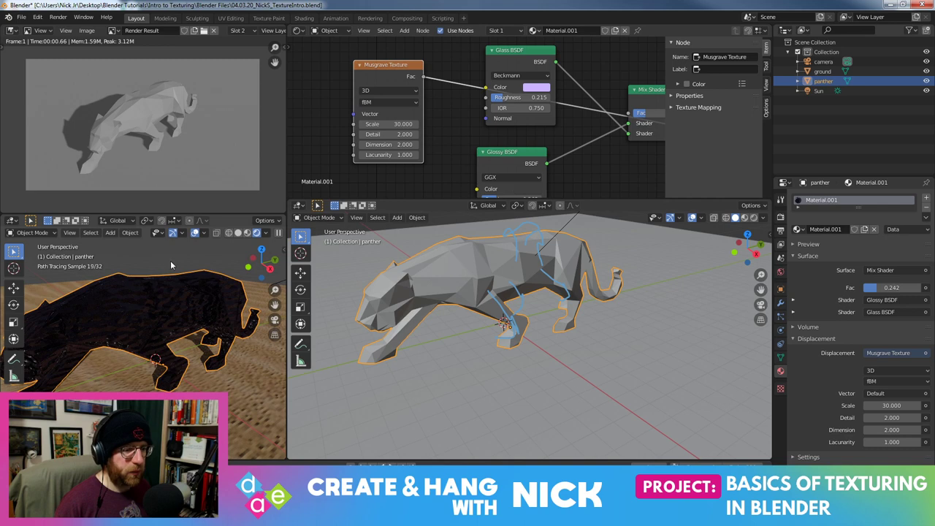
middle_click_drag(170, 260, 188, 259)
type("1")
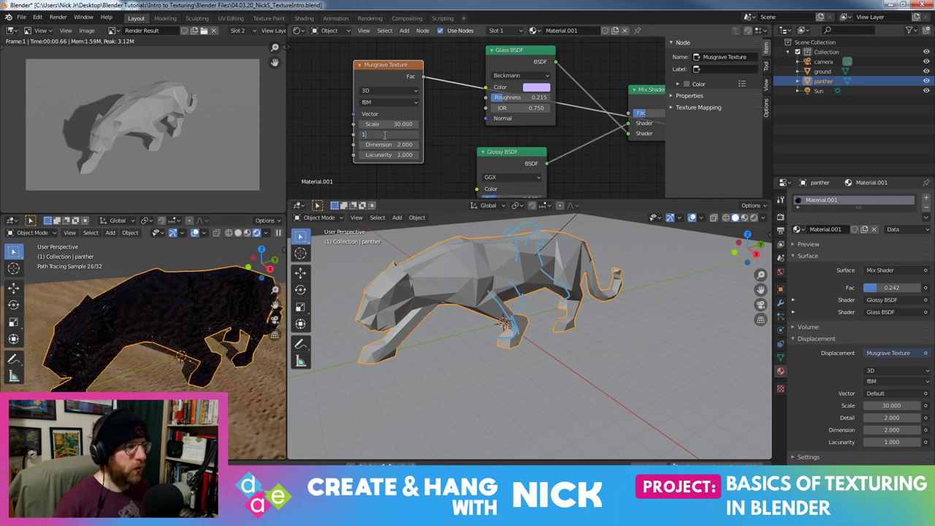
key("Return")
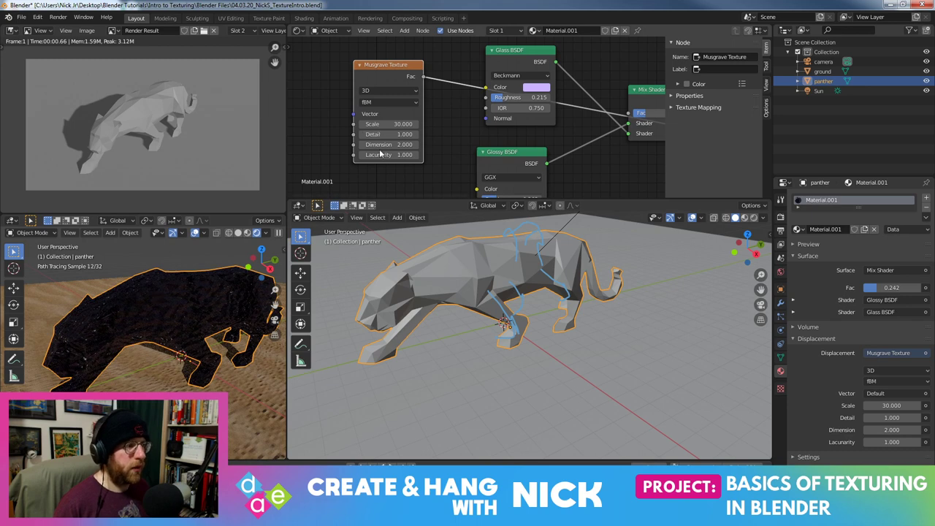
mouse_move(400, 144)
left_mouse_down()
mouse_move(380, 144)
mouse_move(438, 144)
left_mouse_up()
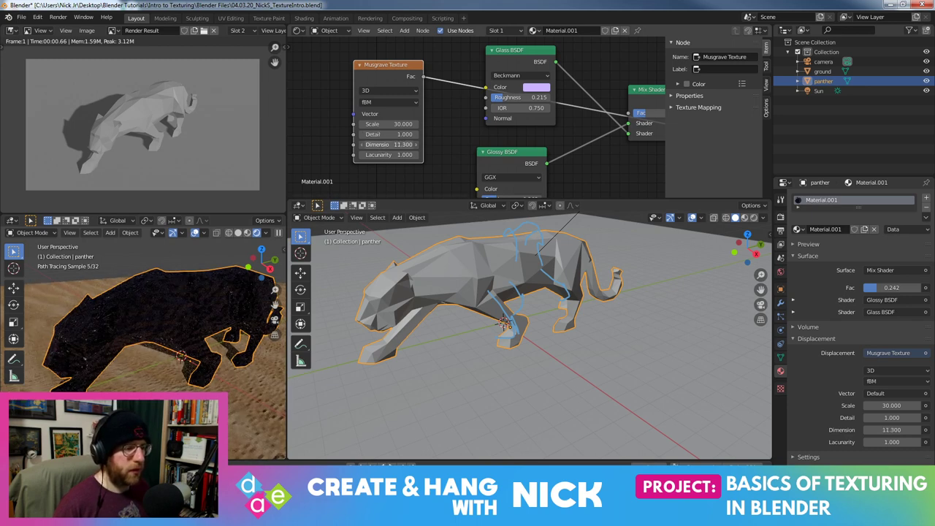
mouse_move(381, 145)
left_mouse_down()
mouse_move(365, 145)
mouse_move(366, 154)
left_mouse_up()
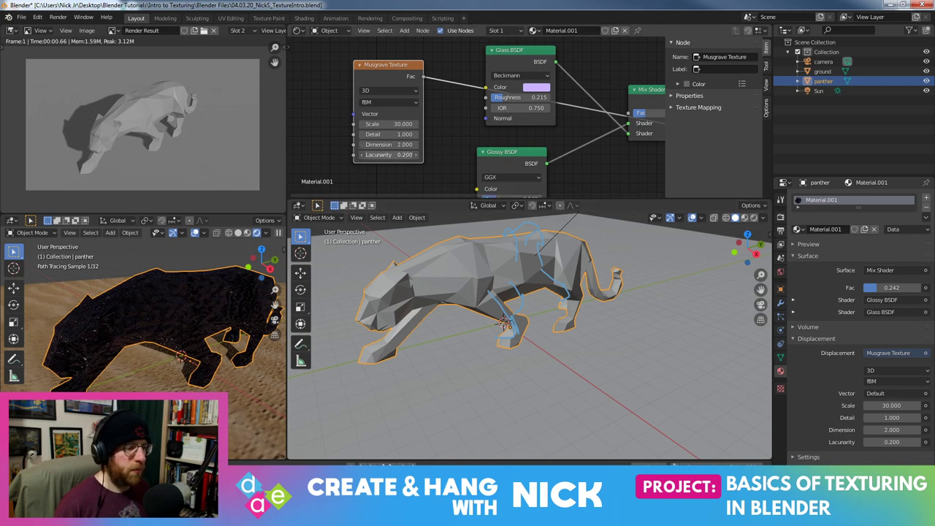
key("ctrl+z")
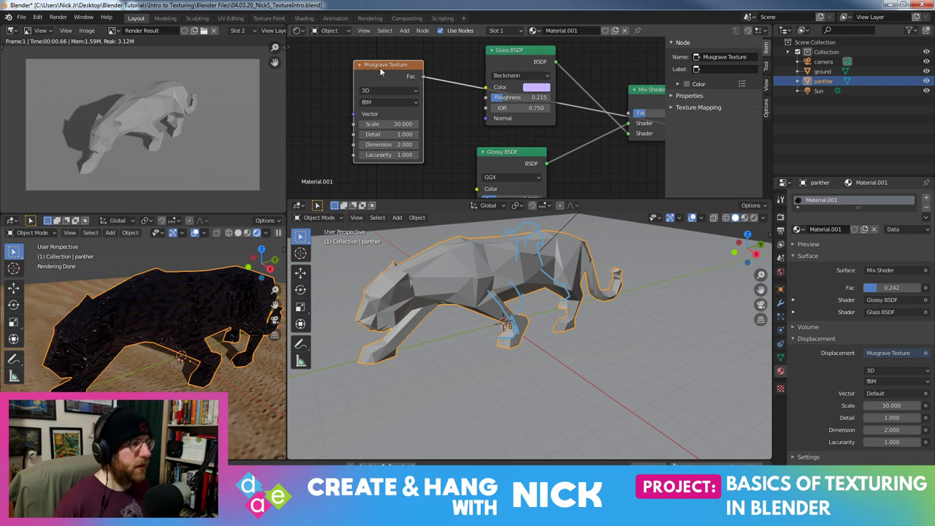
left_click_drag(380, 67, 381, 70)
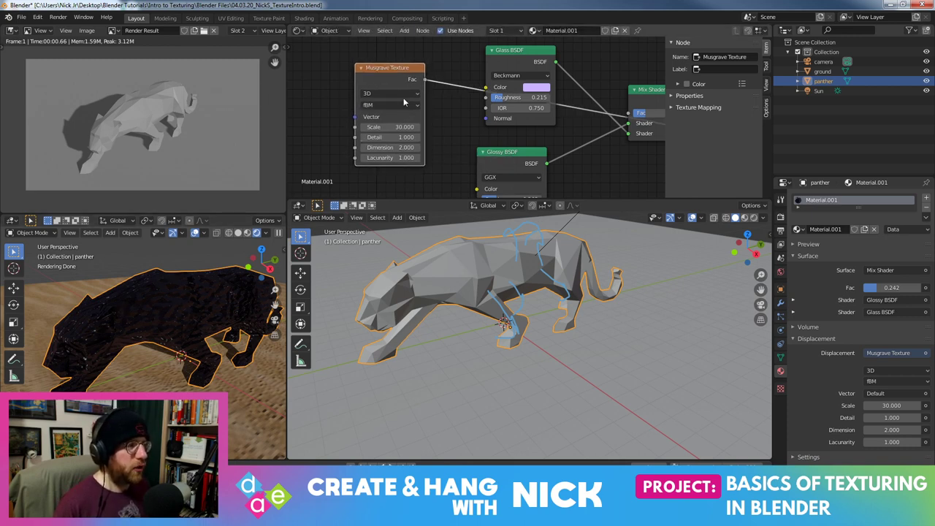
Move the Musgrave node below the shaders to make room in the node layout
scroll(401, 74, "down", 2)
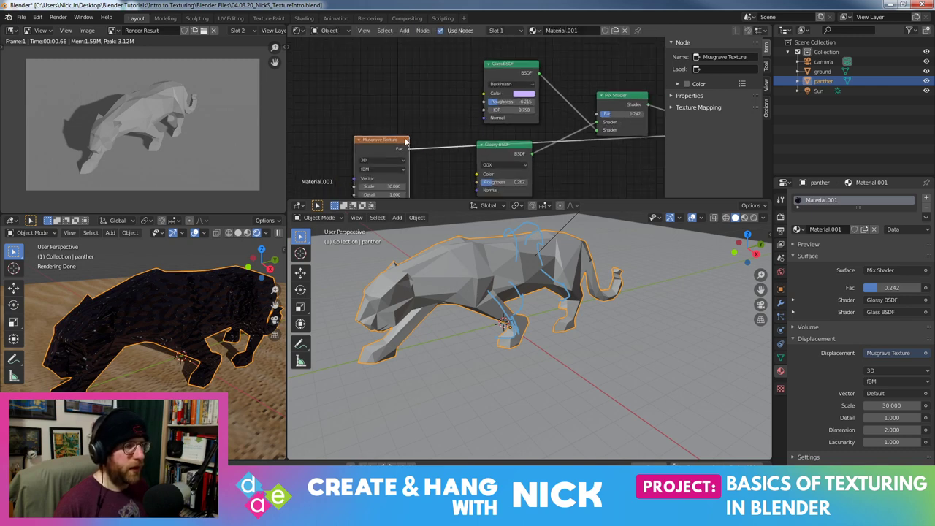
mouse_move(400, 75)
middle_mouse_down()
mouse_move(361, 63)
mouse_move(344, 87)
middle_mouse_up()
left_click_drag(355, 110, 456, 109)
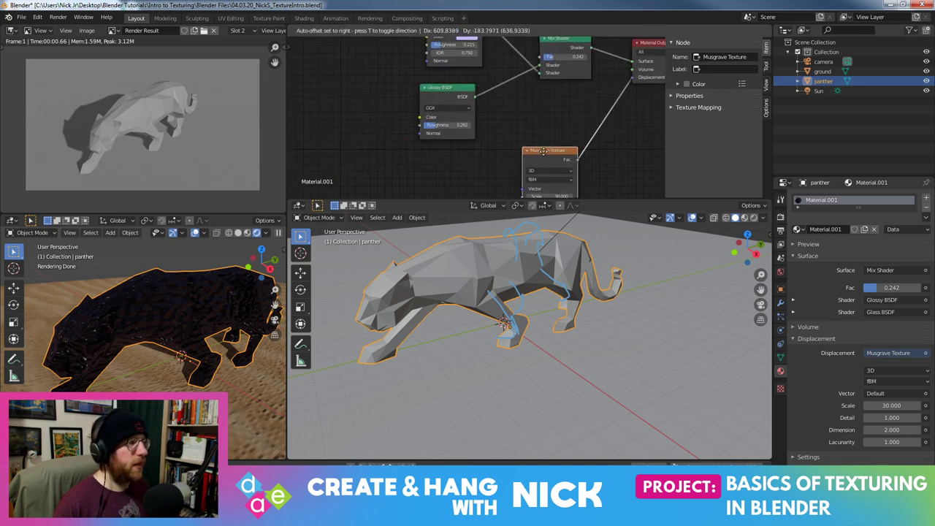
middle_click_drag(535, 122, 491, 127)
Insert a Math node on the Displacement link, set to Divide by 10
key("shift+a")
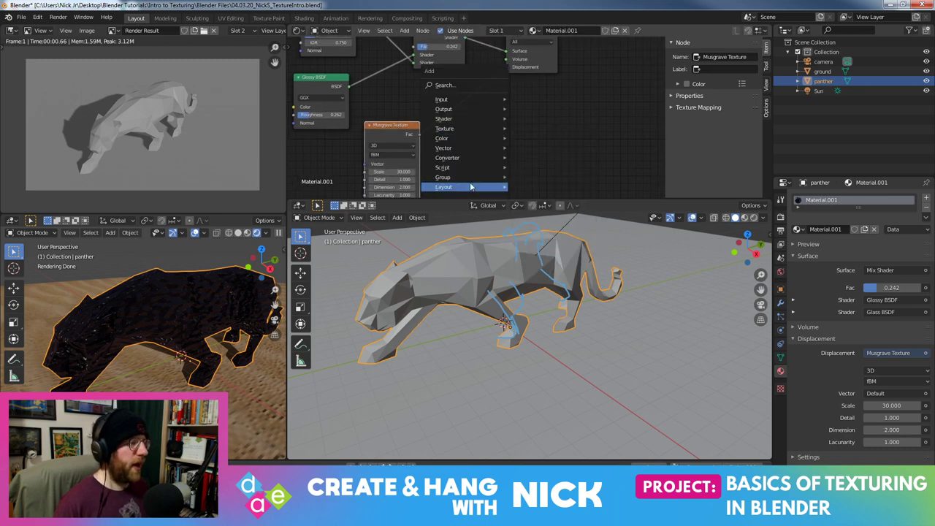
mouse_move(447, 158)
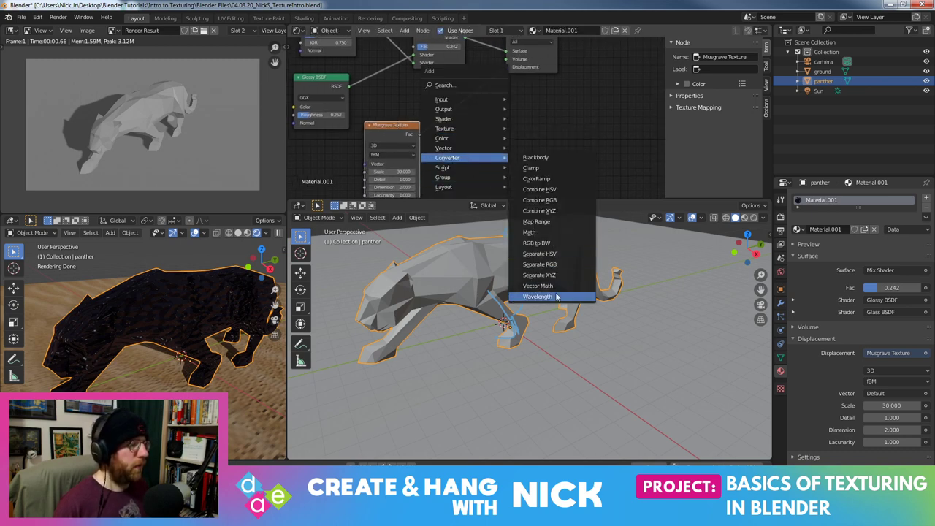
left_click(545, 232)
left_click(452, 94)
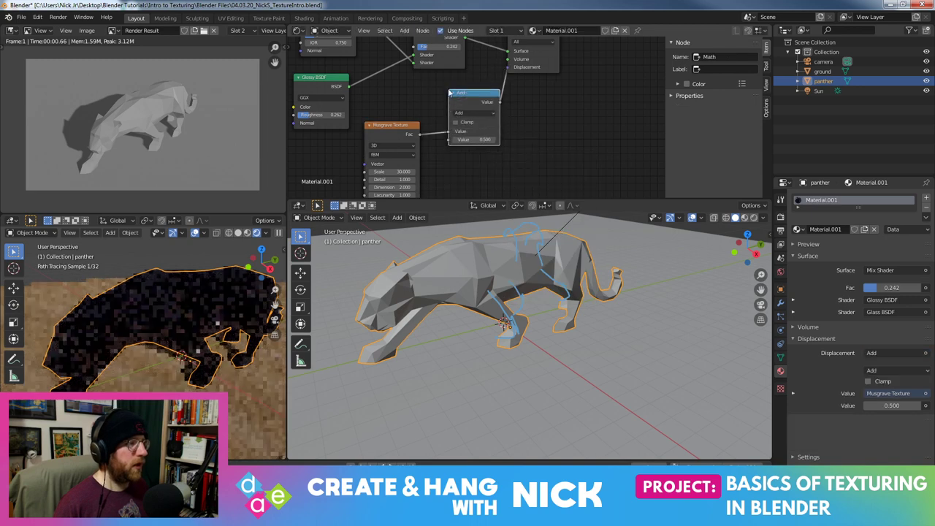
left_click(472, 111)
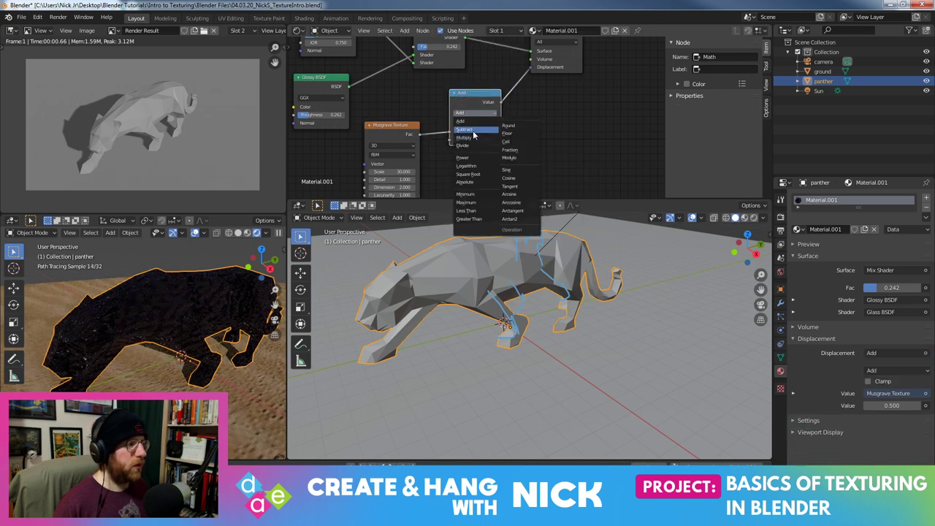
left_click(471, 144)
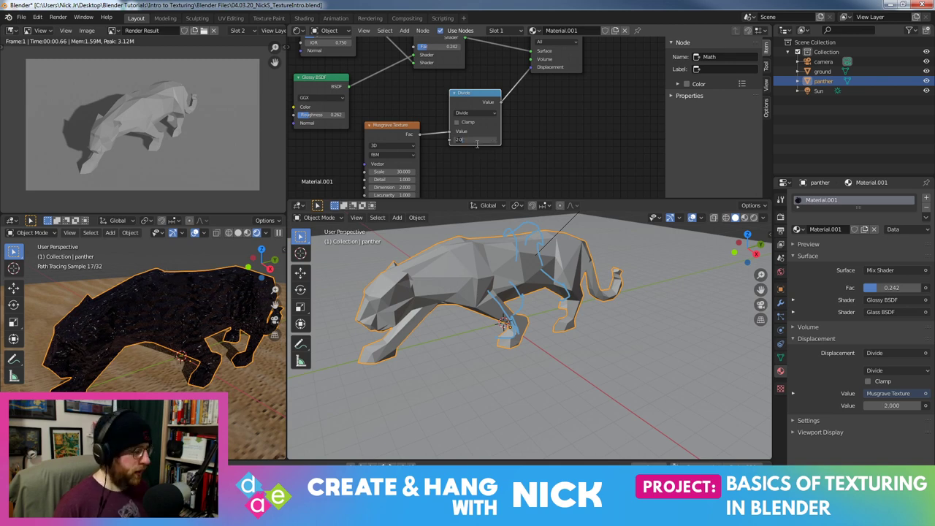
type("10.000")
key("Return")
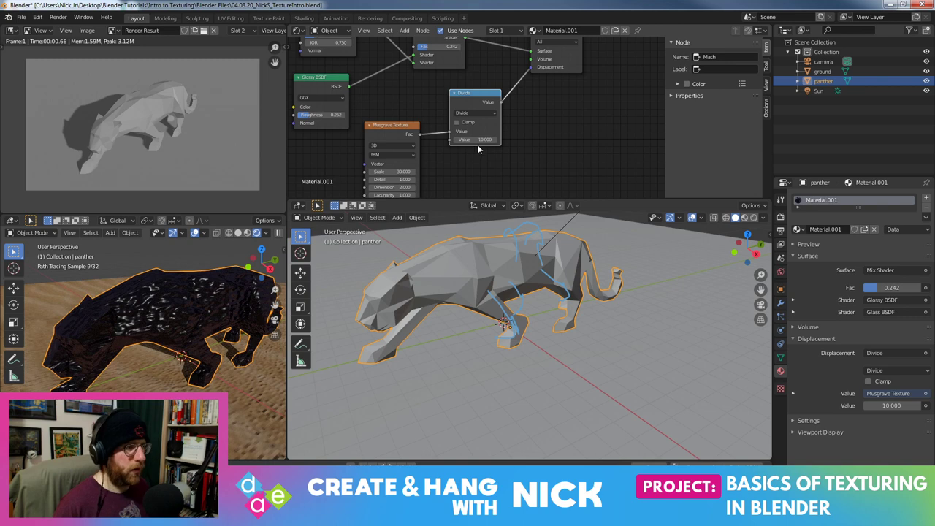
Change the Divide node's value to 25 after trying about 49
middle_click_drag(565, 119, 583, 131)
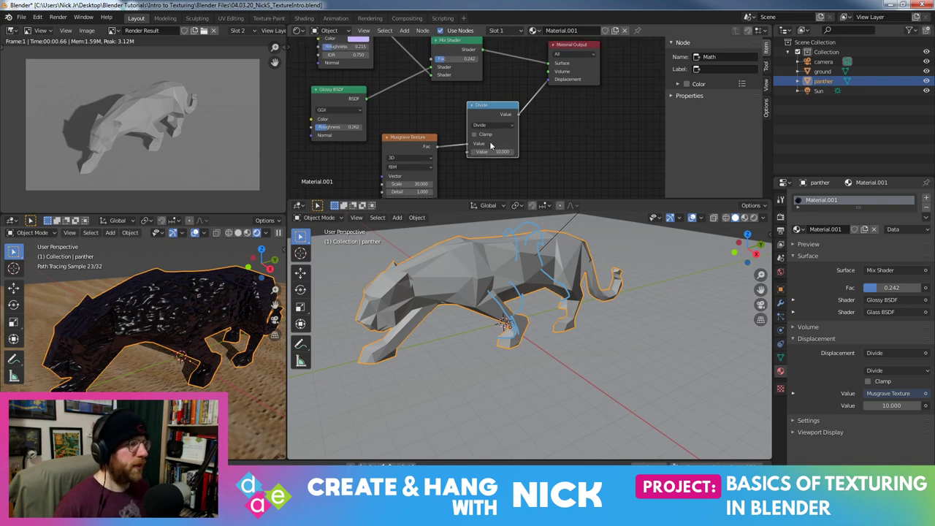
left_click_drag(483, 151, 513, 151)
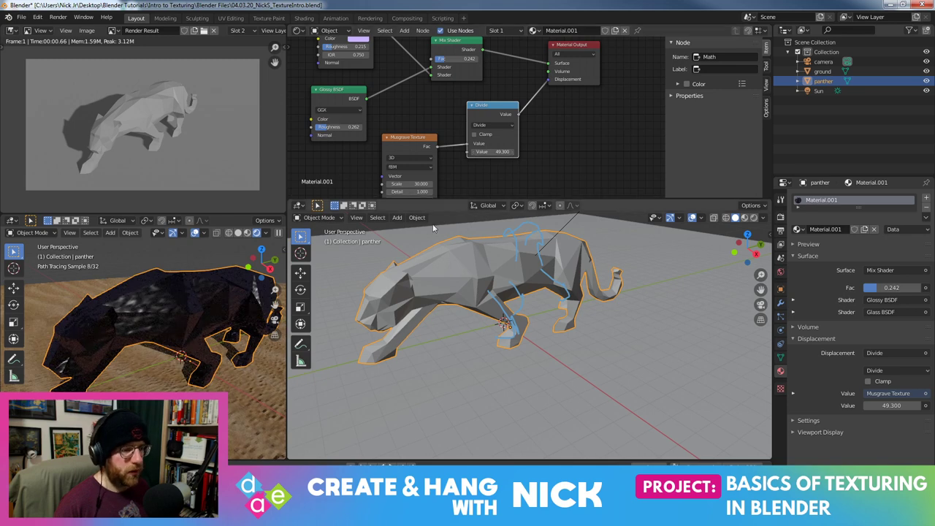
mouse_move(161, 282)
middle_mouse_down()
mouse_move(179, 286)
mouse_move(233, 360)
mouse_move(204, 369)
middle_mouse_up()
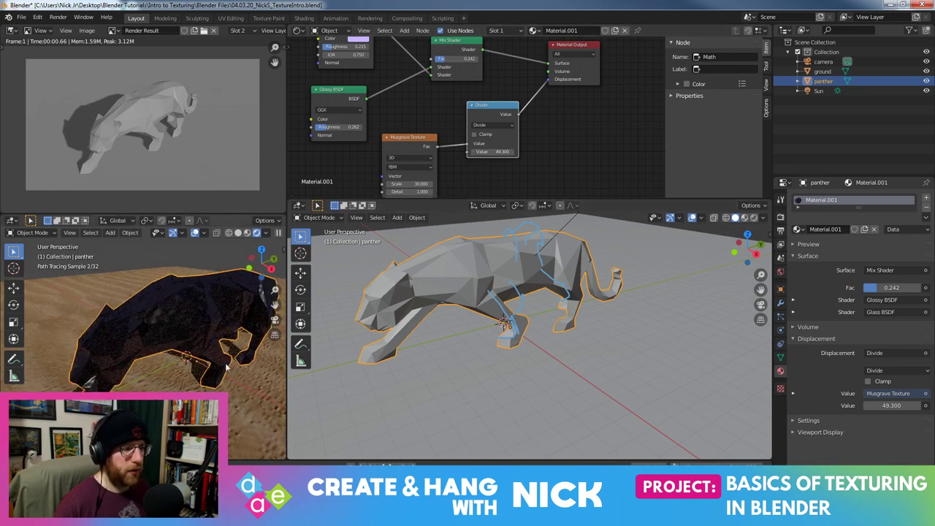
left_click_drag(480, 152, 485, 151)
left_click(486, 151)
type("5")
key("Return")
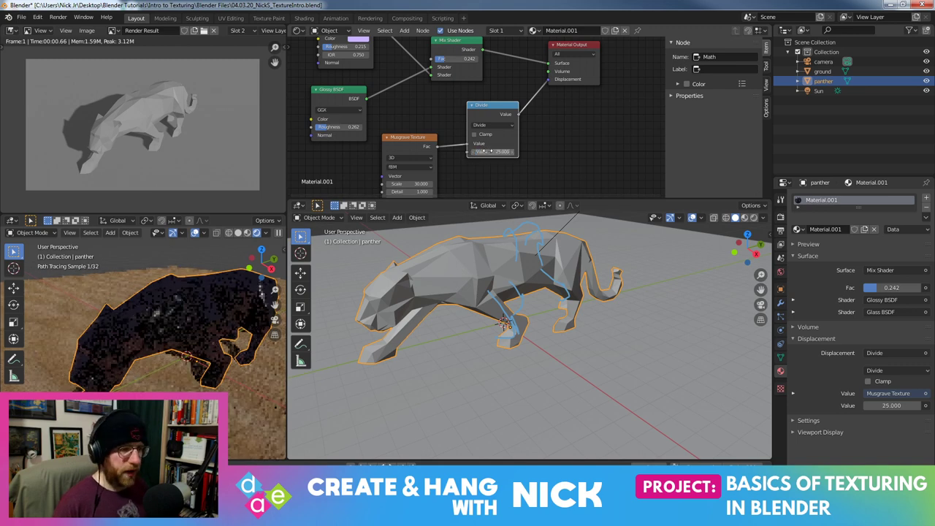
Keep the Divide operation and set its value to 75
scroll(179, 284, "down", 3)
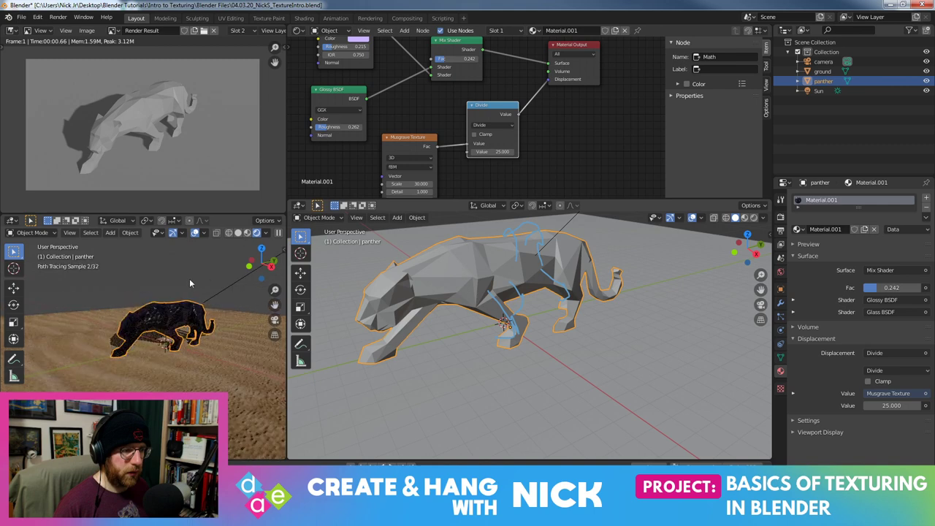
scroll(225, 285, "up", 3)
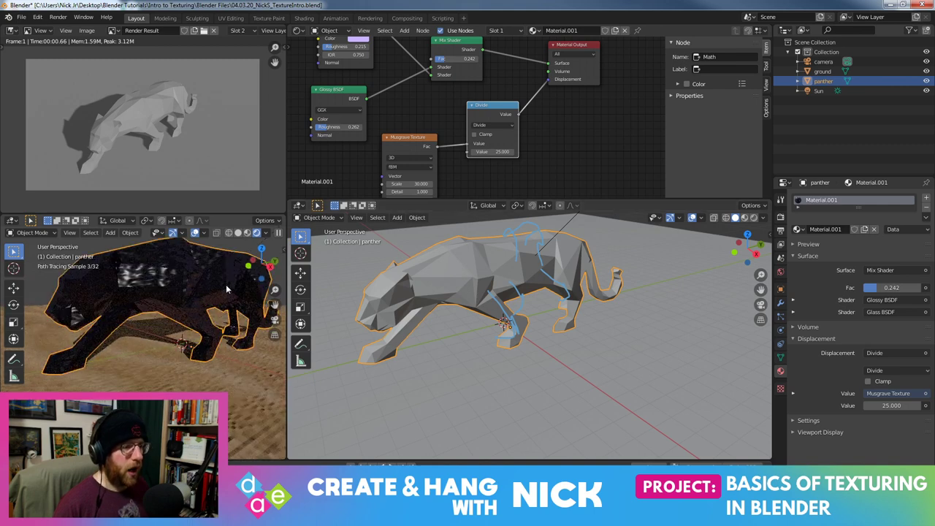
left_click(501, 125)
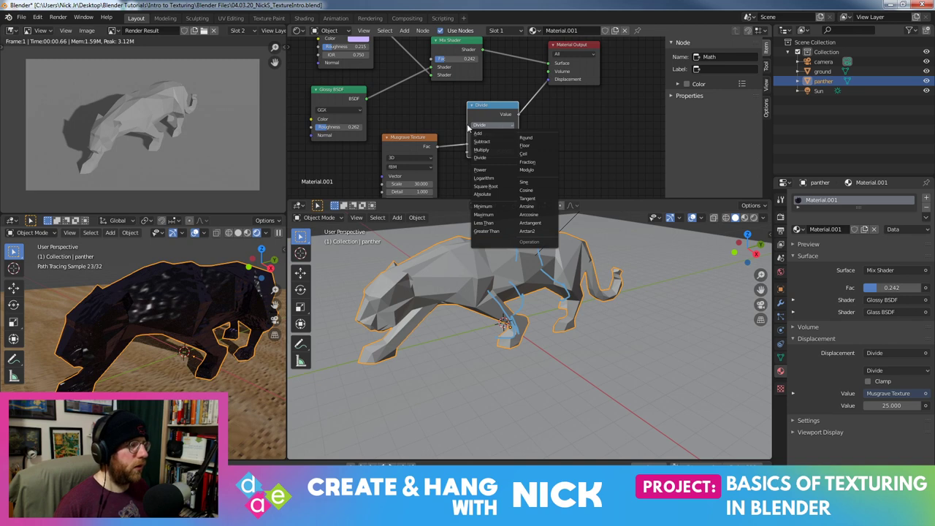
left_click(478, 157)
left_click(484, 151)
type("25")
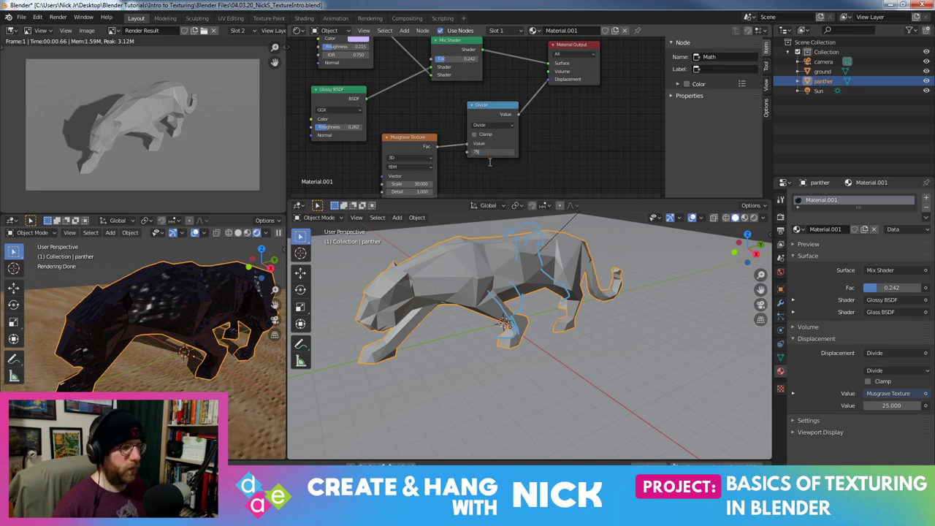
key("Return")
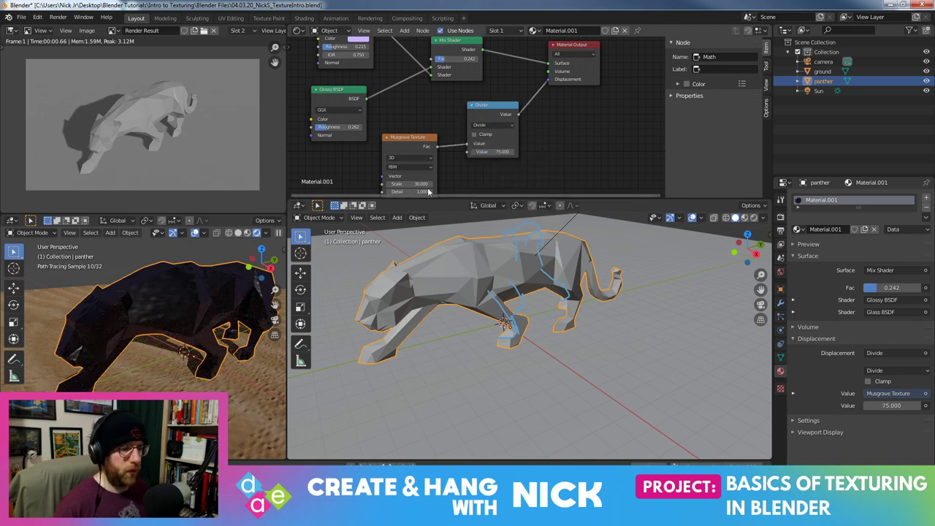
Set Musgrave Scale to 50 and raise the Divide value to 104.8
mouse_move(168, 329)
middle_mouse_down()
mouse_move(215, 332)
mouse_move(221, 304)
middle_mouse_up()
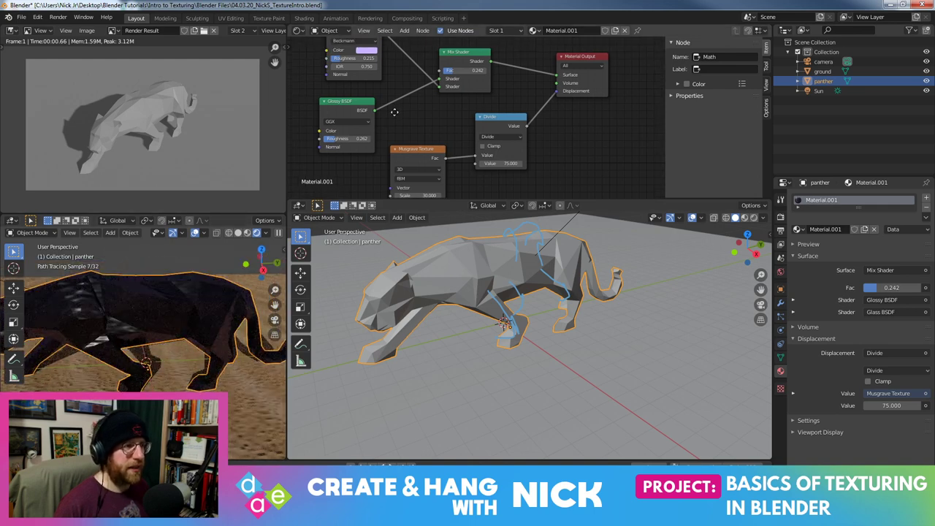
middle_click_drag(371, 105, 388, 78)
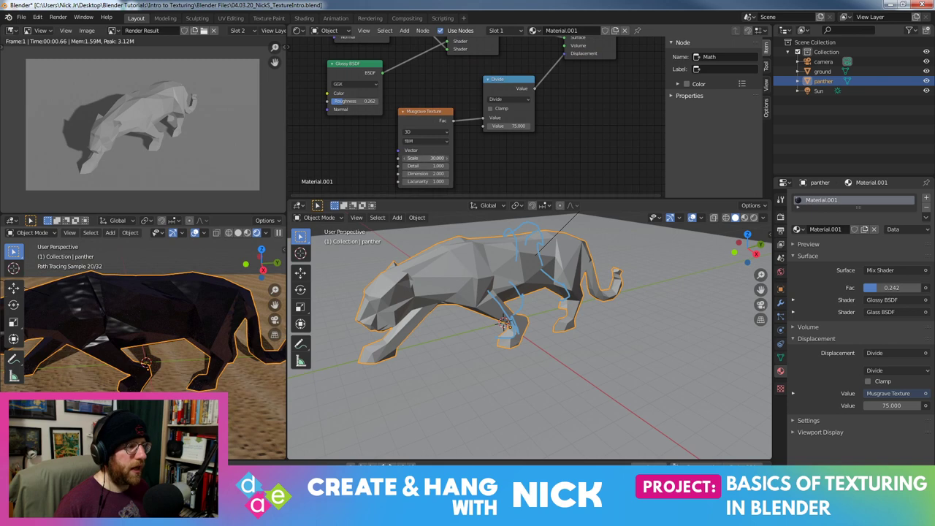
double_click(435, 158)
type("50.000")
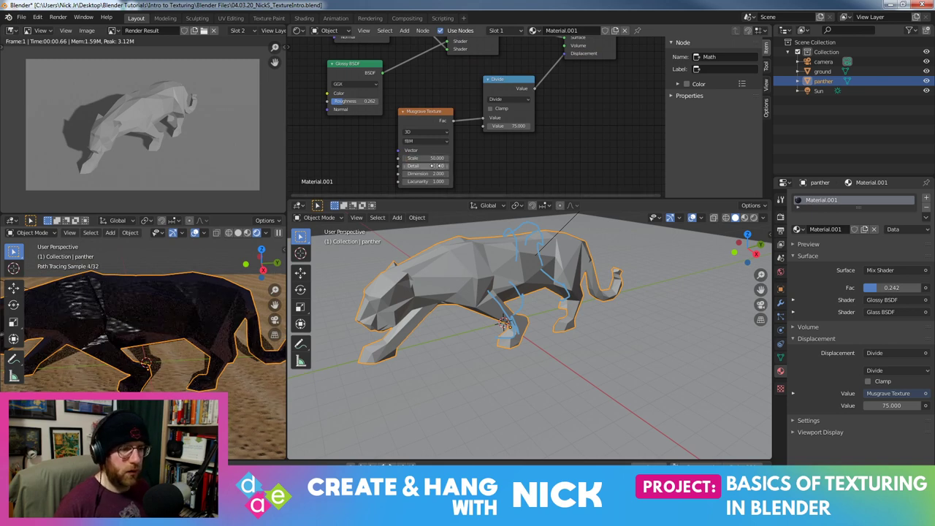
key("Return")
mouse_move(222, 294)
middle_mouse_down()
mouse_move(194, 317)
mouse_move(201, 324)
mouse_move(224, 318)
middle_mouse_up()
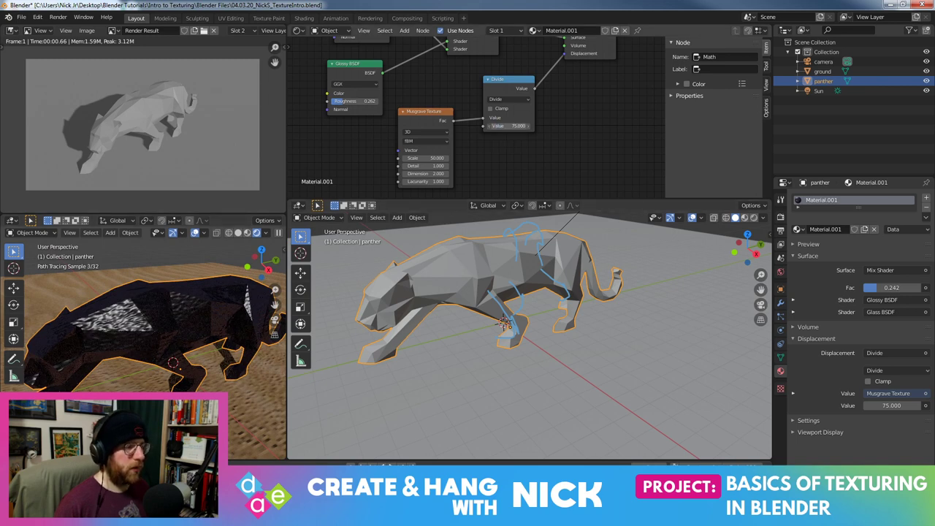
mouse_move(509, 126)
left_mouse_down()
mouse_move(541, 126)
mouse_move(532, 126)
left_mouse_up()
Set the Divide value to 157.3 and enable Clamp on the Divide node
mouse_move(182, 314)
middle_mouse_down()
mouse_move(149, 322)
mouse_move(135, 389)
mouse_move(139, 370)
mouse_move(247, 389)
mouse_move(168, 336)
mouse_move(107, 343)
mouse_move(146, 358)
mouse_move(220, 364)
mouse_move(203, 341)
mouse_move(195, 348)
middle_mouse_up()
scroll(146, 358, "down", 3)
scroll(204, 340, "up", 2)
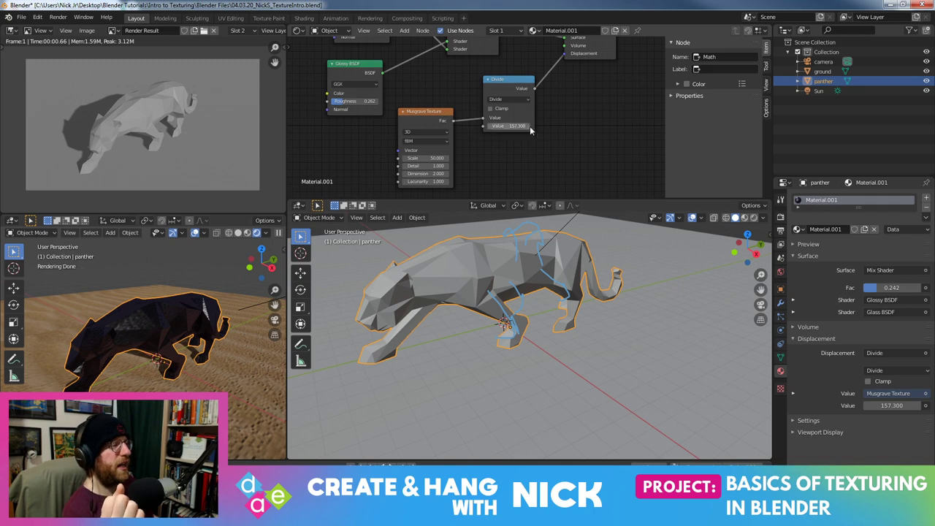
middle_click_drag(546, 119, 529, 133)
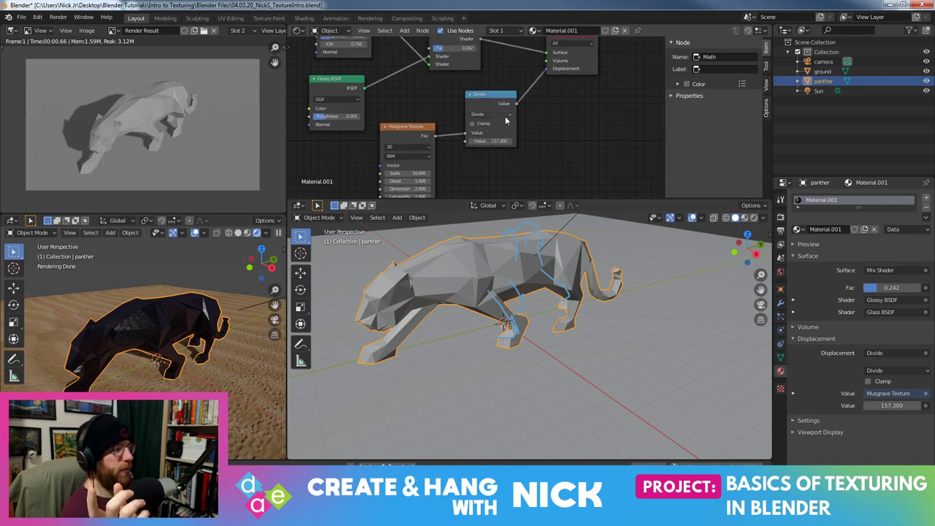
left_click(484, 125)
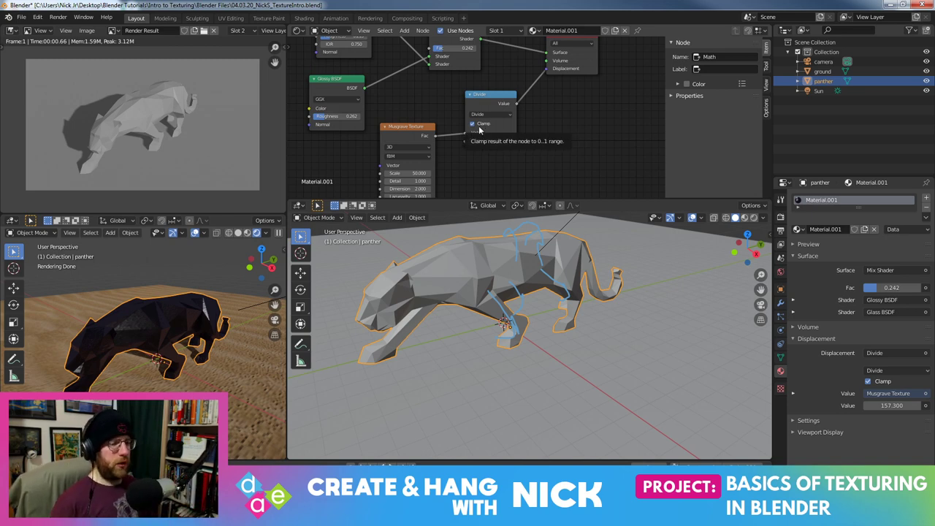
Move the Musgrave Texture node left and down, detaching its link from the Divide node
middle_click_drag(92, 349, 183, 351)
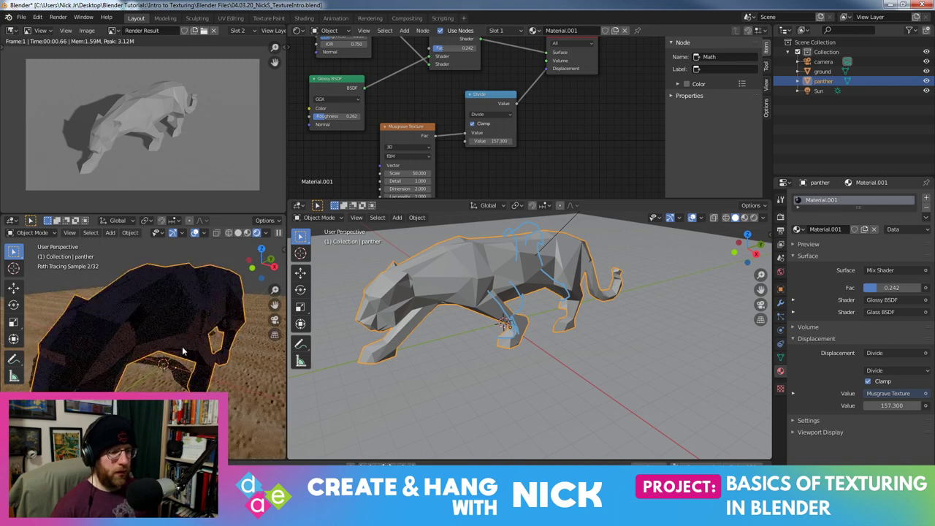
scroll(238, 381, "down", 3)
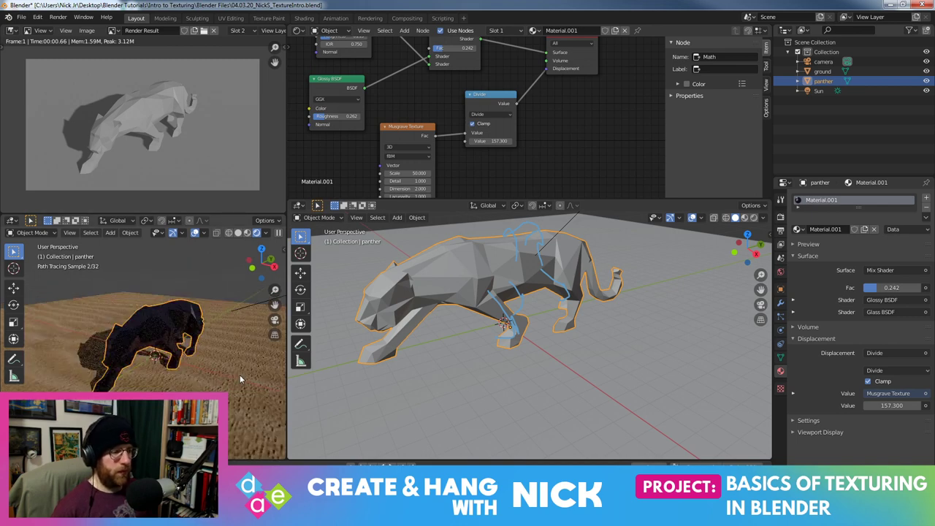
middle_click_drag(240, 375, 170, 373)
middle_click_drag(415, 138, 440, 90)
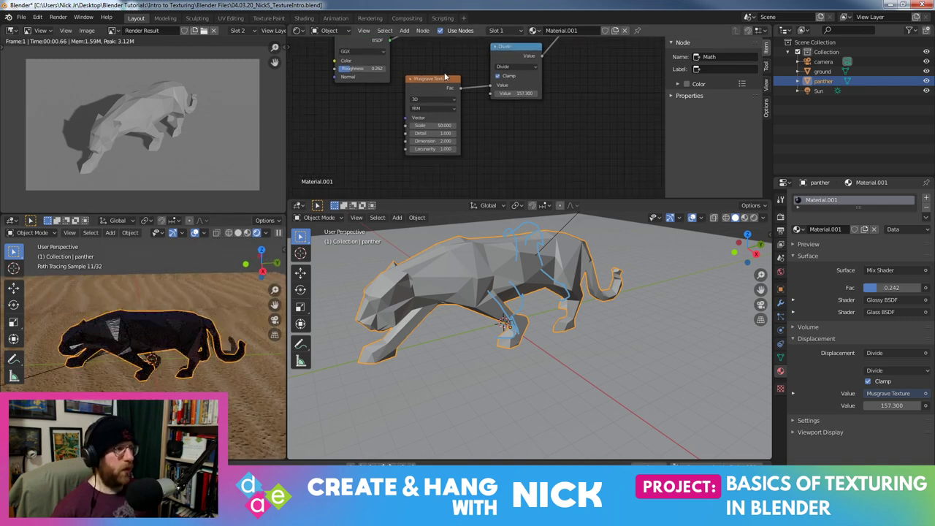
left_click_drag(437, 87, 331, 114)
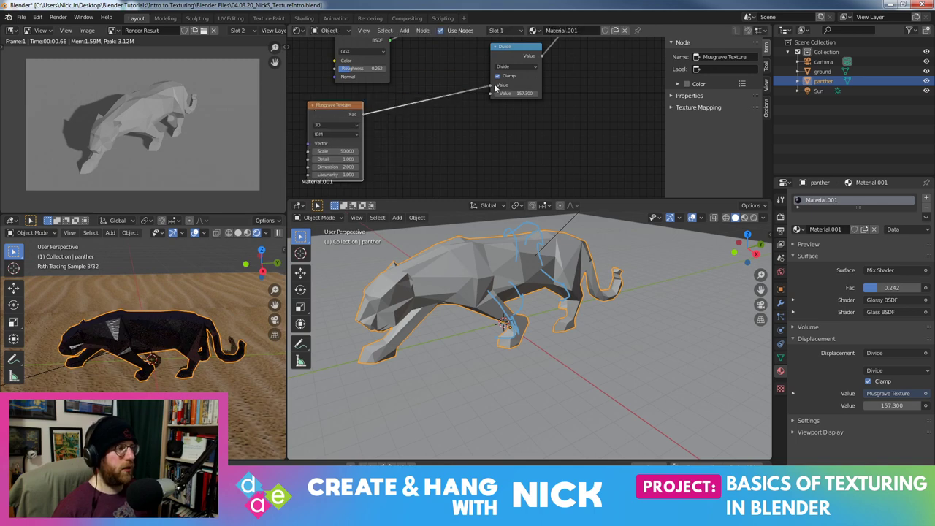
left_click_drag(495, 87, 424, 123)
Add a Noise Texture beside the Musgrave and connect its Fac to the Divide input
key("shift+a")
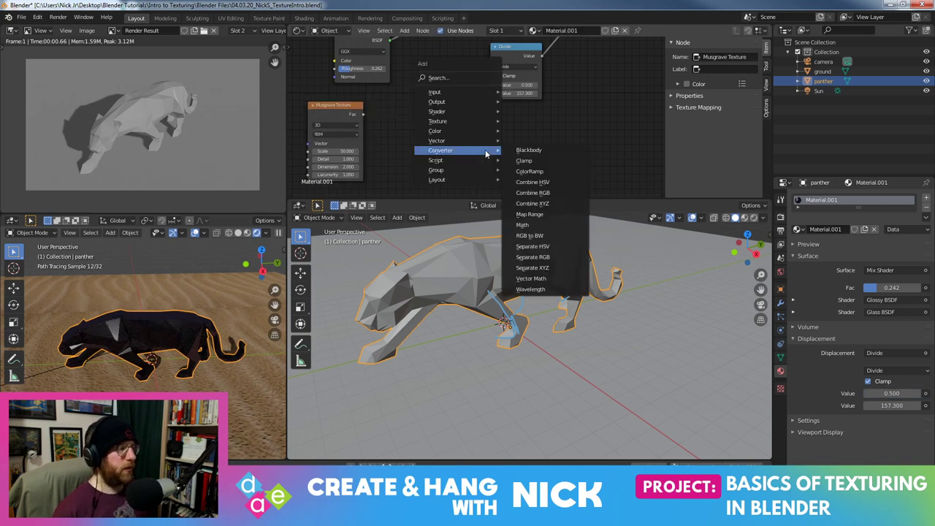
mouse_move(453, 121)
left_click(532, 206)
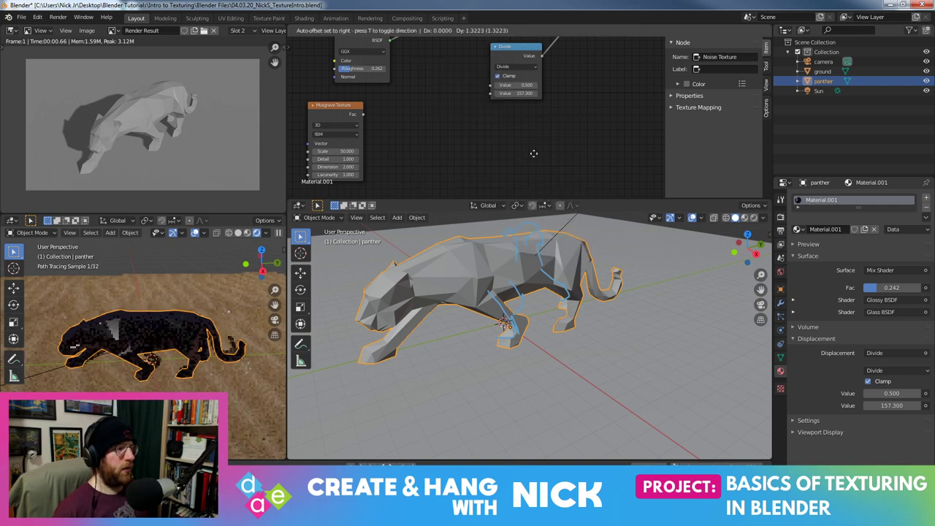
left_click(418, 104)
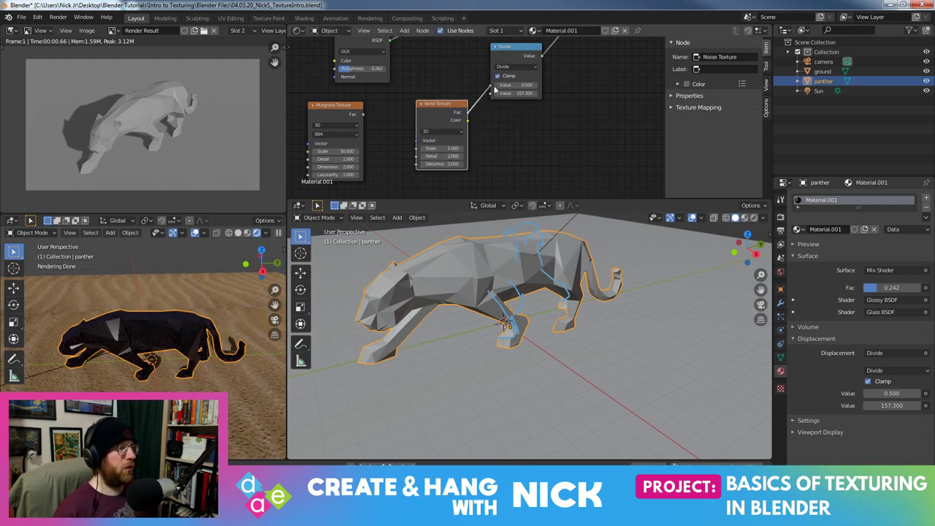
left_click_drag(494, 87, 494, 86)
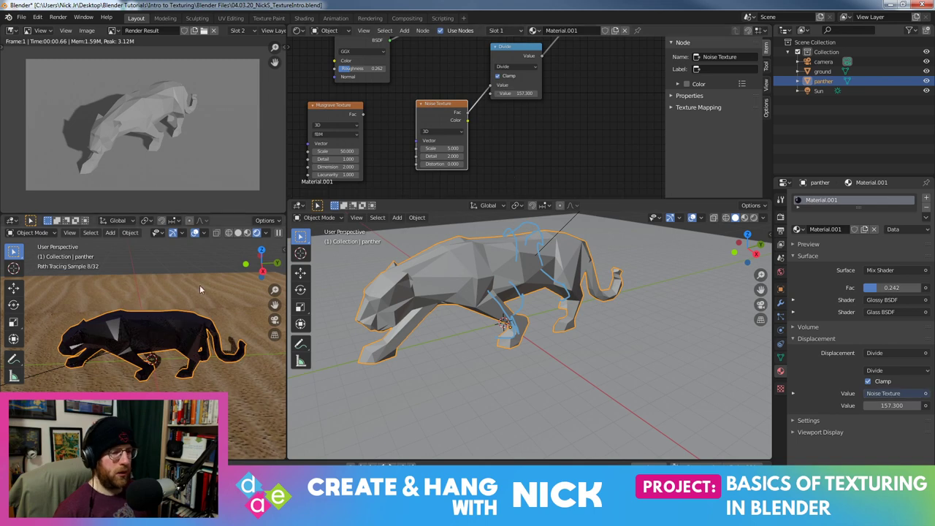
scroll(200, 287, "up", 5)
middle_click_drag(188, 368, 207, 367)
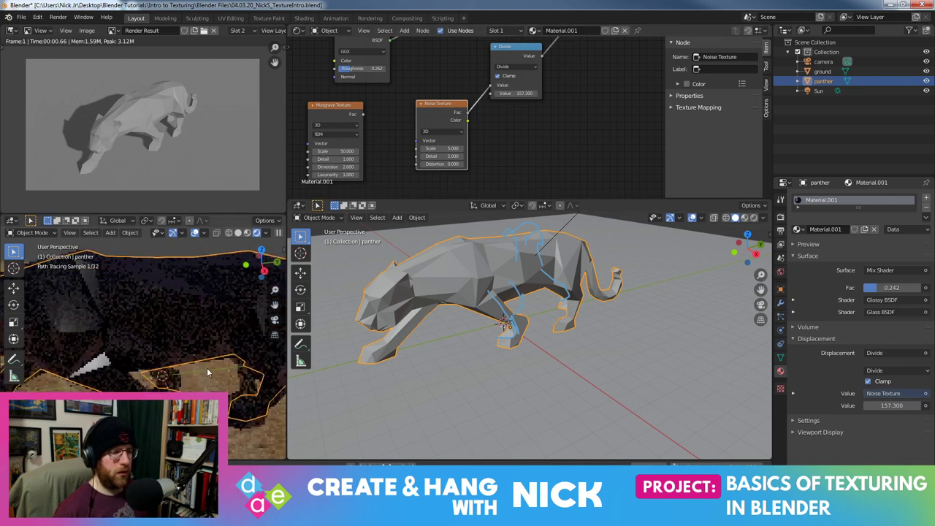
left_click_drag(422, 107, 412, 98)
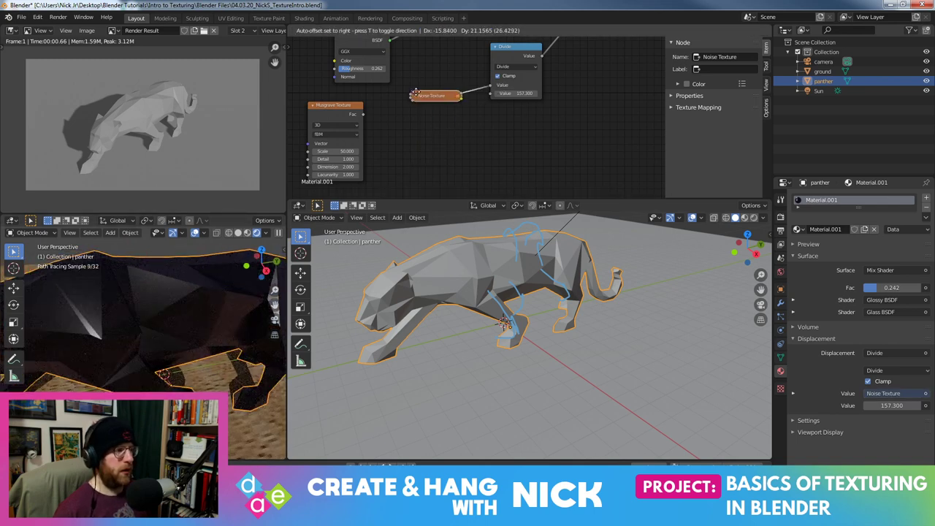
Switch the Noise Texture to 2D with Scale 5
left_click(429, 122)
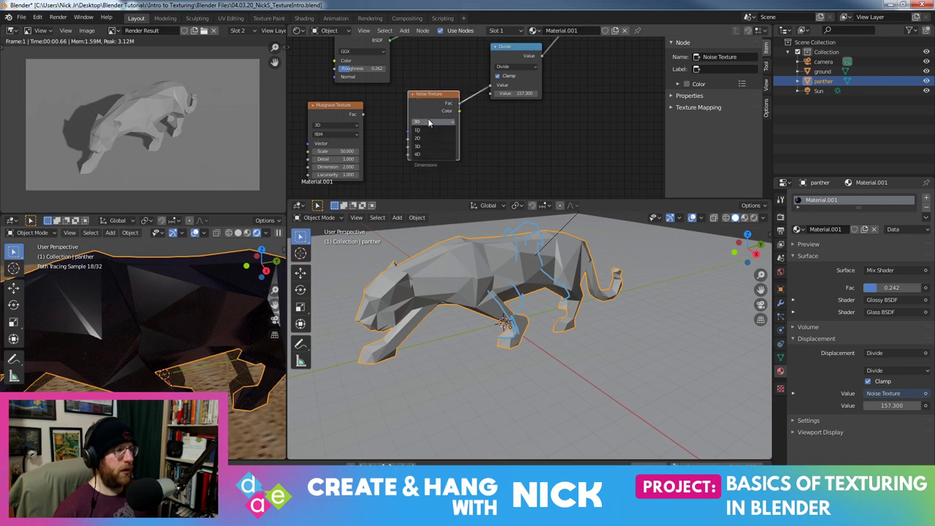
left_click(418, 138)
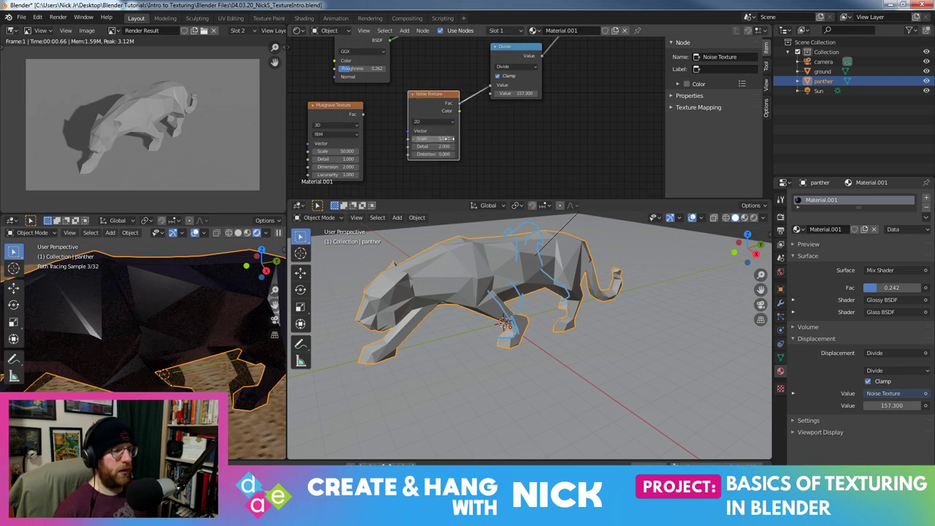
middle_click_drag(210, 356, 182, 350)
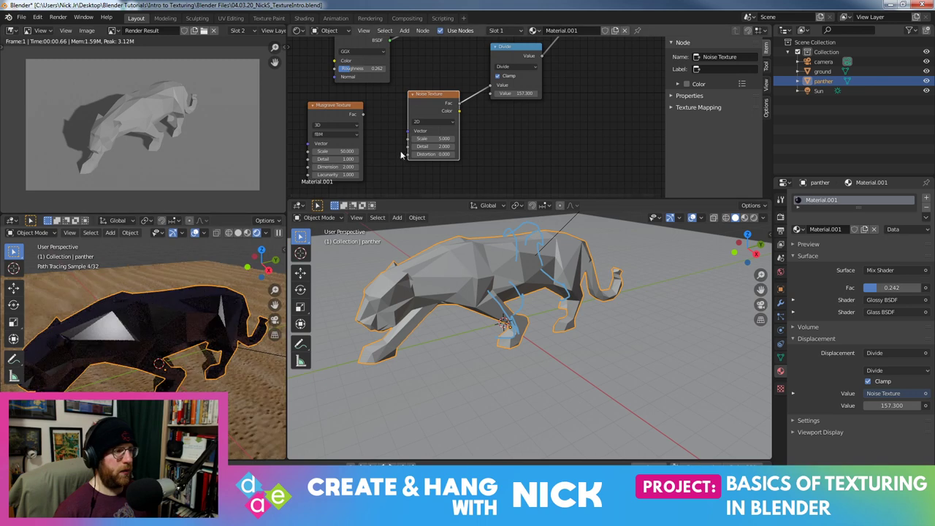
double_click(430, 138)
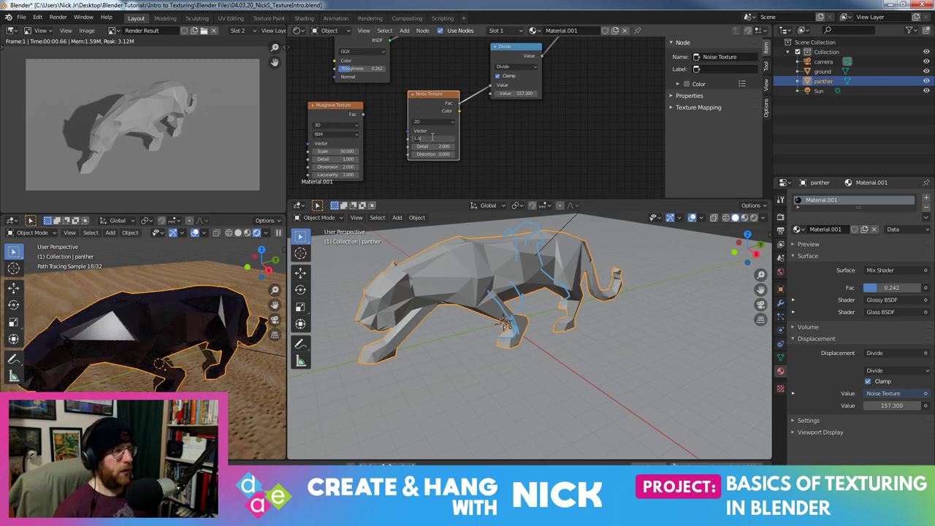
key("Return")
Set the Divide value to 1 and fine-tune the Noise Scale to 4.2
double_click(510, 93)
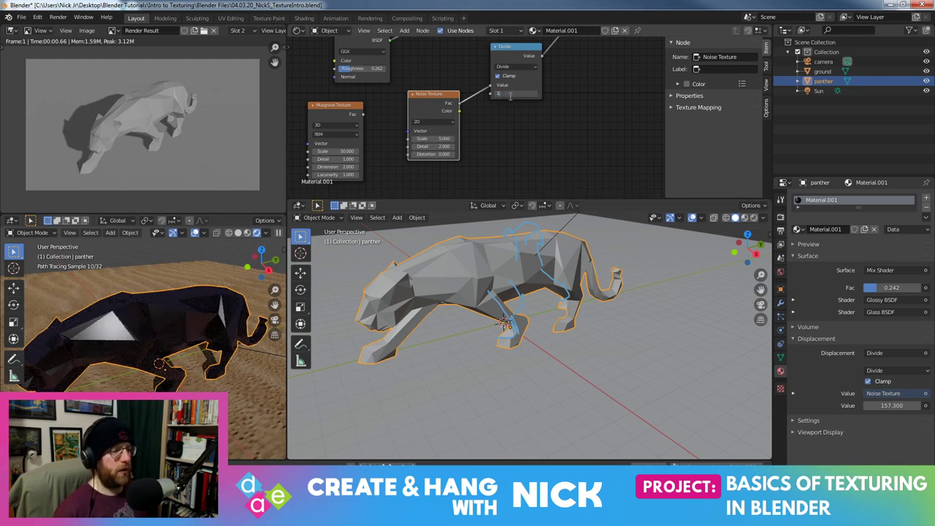
key("Return")
middle_click_drag(208, 276, 108, 353)
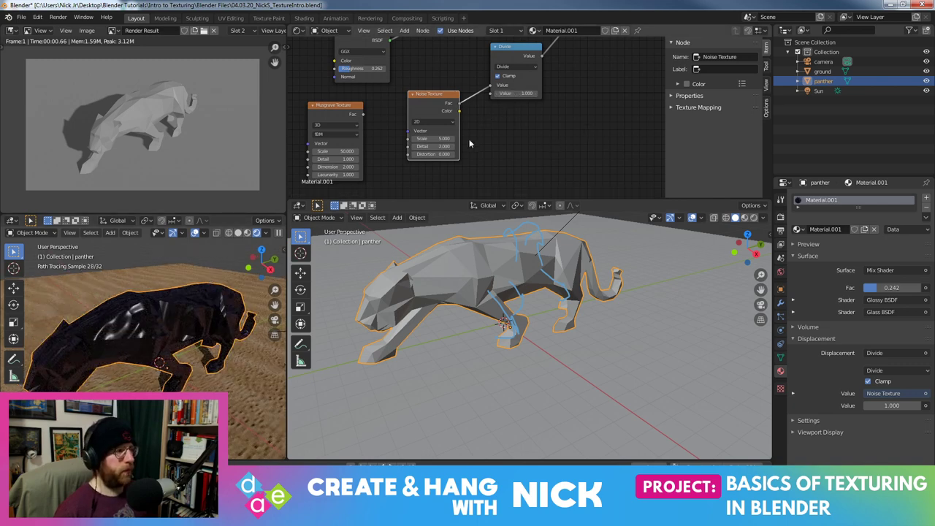
mouse_move(445, 138)
left_mouse_down()
mouse_move(474, 138)
mouse_move(438, 138)
left_mouse_up()
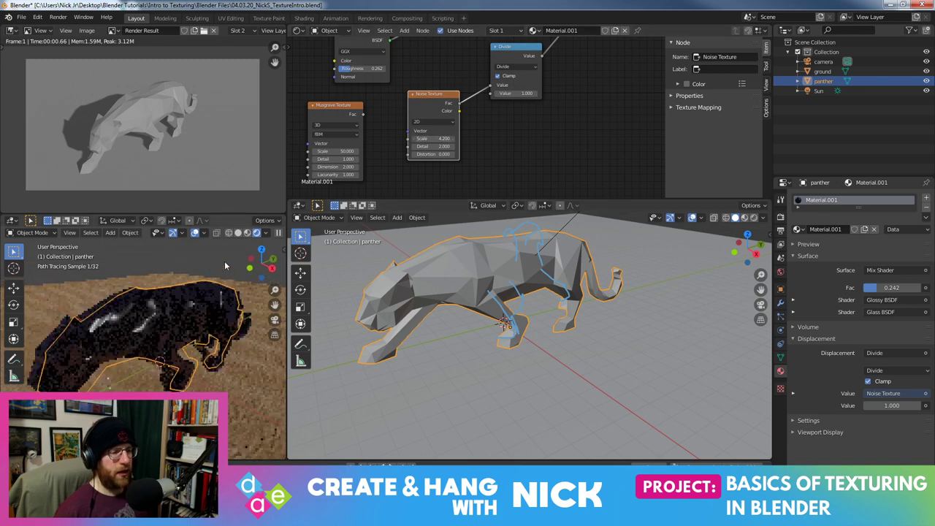
scroll(225, 261, "down", 1)
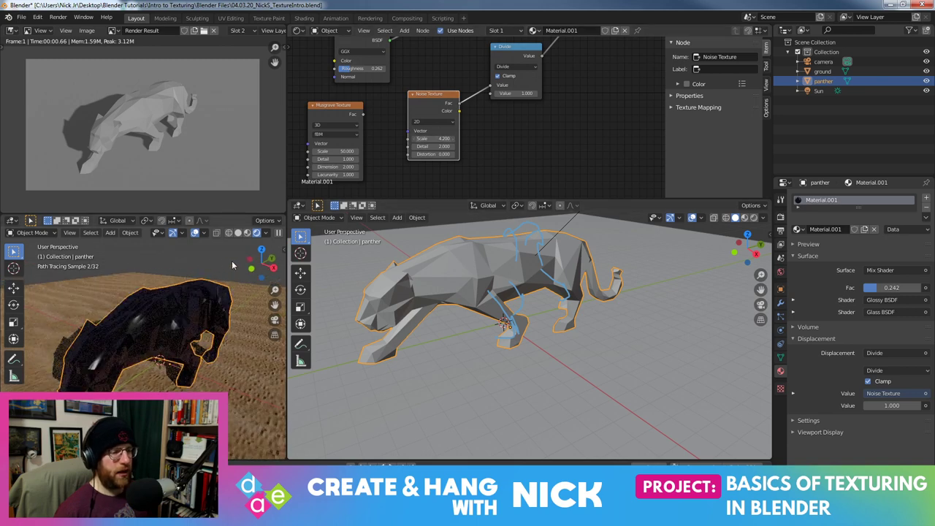
Try Divide values of 0.1, 13.1 and 18.5 on the displacement
left_click(521, 94)
type("0.1")
key("Return")
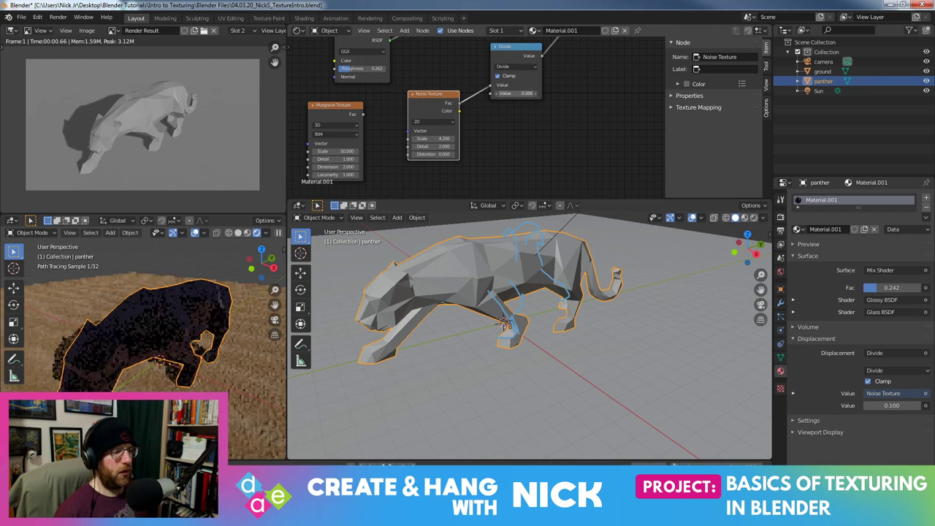
left_click(520, 94)
type("13.1")
key("Return")
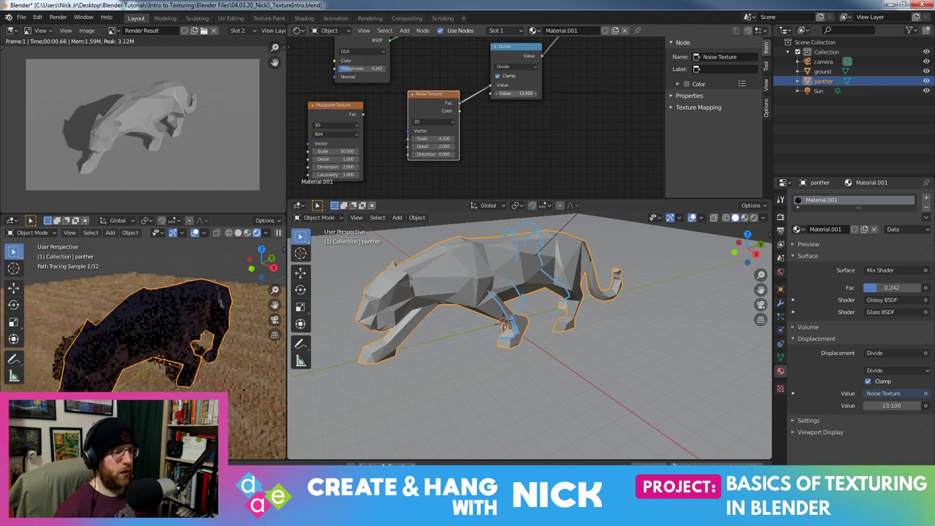
left_click_drag(521, 93, 540, 94)
middle_click_drag(508, 78, 477, 100)
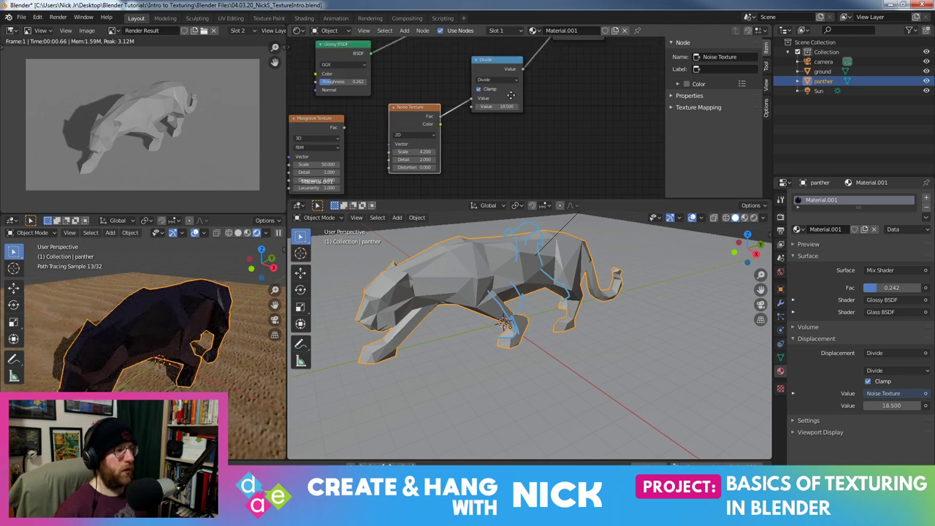
Set the Divide value to 1 and check the render from a side view
left_click(479, 115)
type("1")
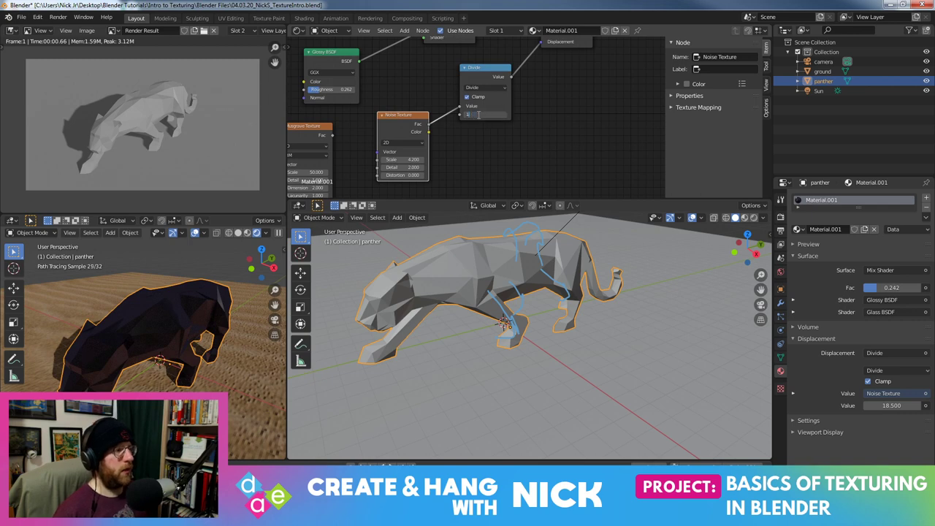
key("Return")
middle_click_drag(175, 278, 114, 280)
scroll(113, 279, "down", 3)
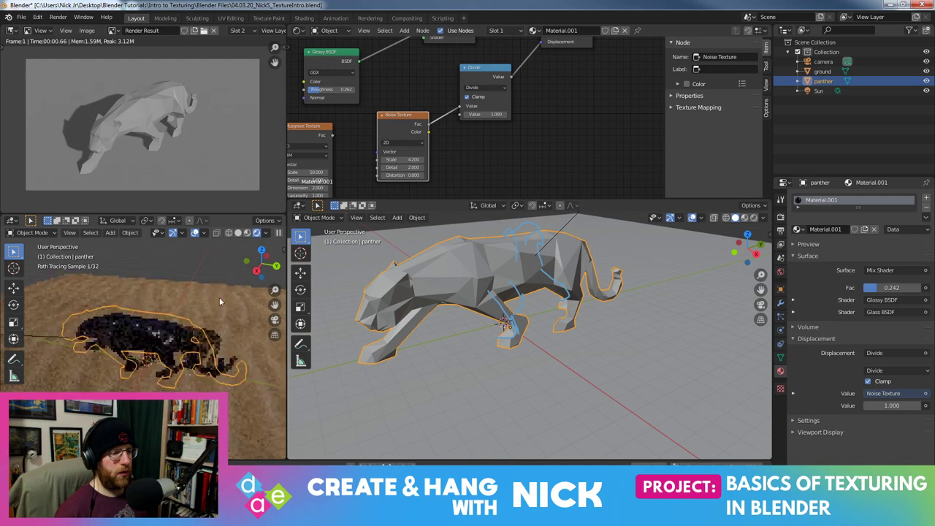
scroll(219, 297, "up", 5)
mouse_move(229, 286)
middle_mouse_down()
mouse_move(193, 276)
mouse_move(196, 264)
mouse_move(248, 274)
mouse_move(217, 257)
mouse_move(216, 298)
middle_mouse_up()
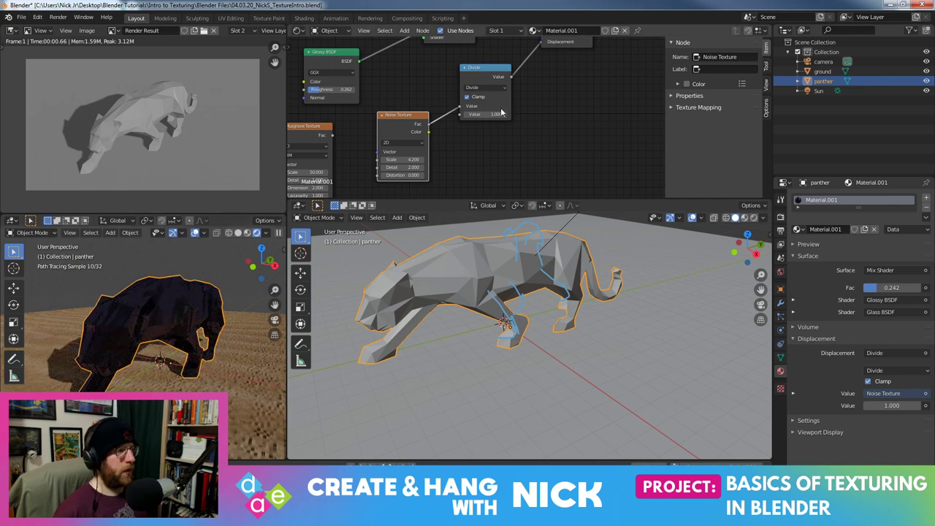
Settle the Divide value at 2 and view the result around the panther
left_click(472, 114)
type("2")
key("Return")
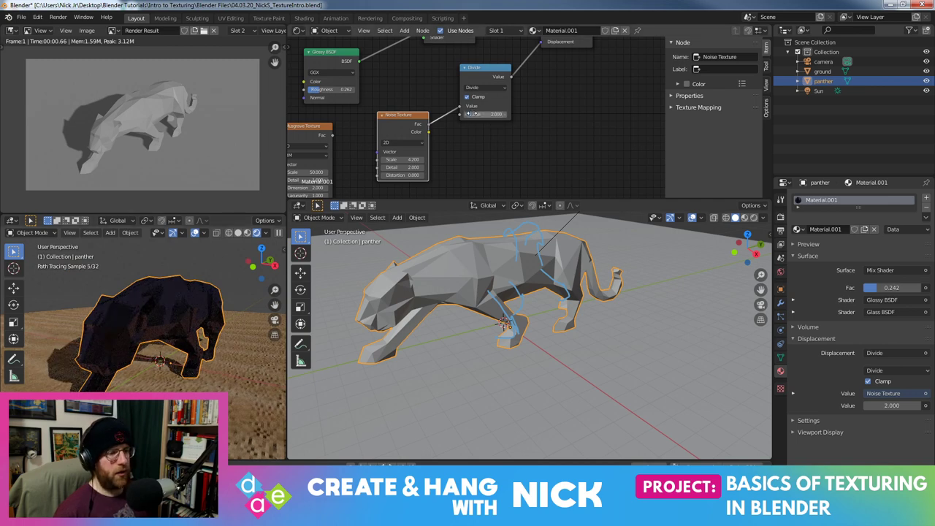
mouse_move(192, 299)
middle_mouse_down()
mouse_move(205, 306)
mouse_move(236, 274)
mouse_move(219, 321)
mouse_move(177, 374)
mouse_move(154, 343)
mouse_move(192, 289)
mouse_move(175, 307)
middle_mouse_up()
Preview the rendered panther through the scene camera
middle_click_drag(292, 106, 322, 130)
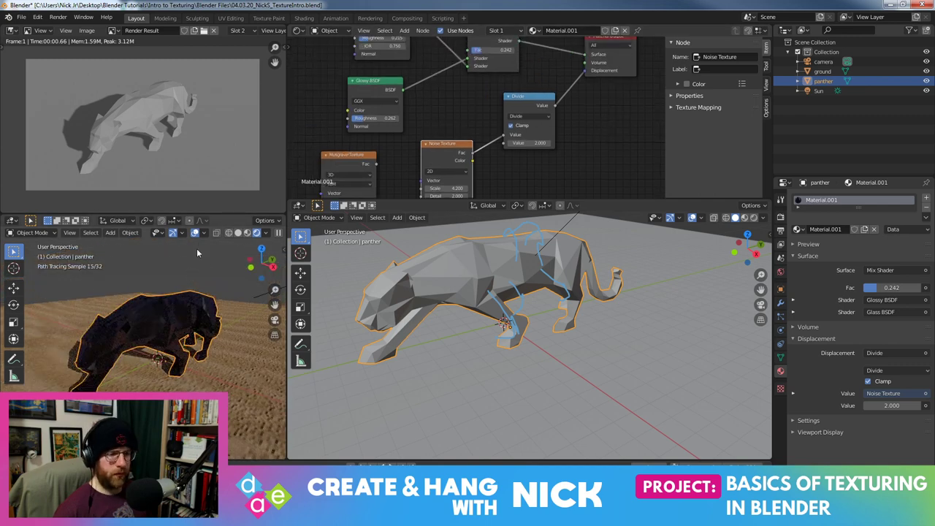
scroll(196, 250, "down", 3)
mouse_move(196, 250)
middle_mouse_down()
mouse_move(222, 273)
mouse_move(183, 275)
middle_mouse_up()
key("KP_0")
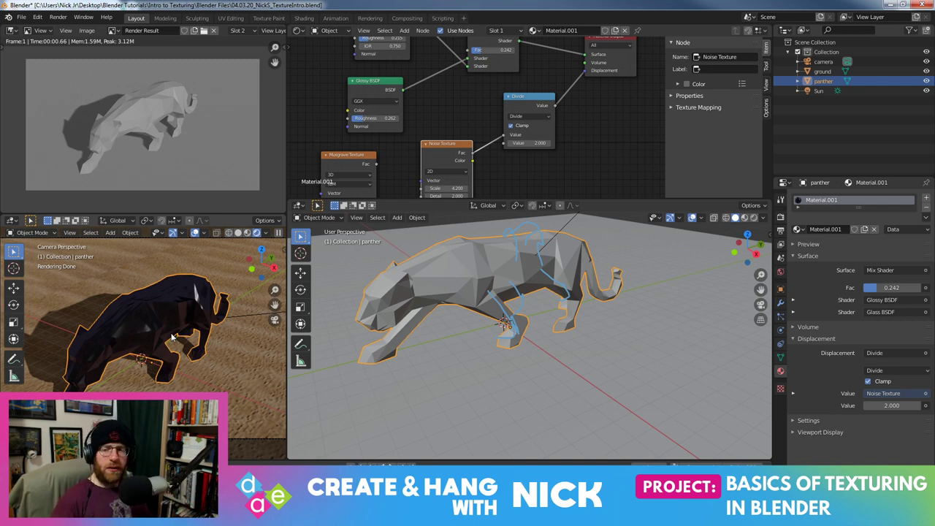
scroll(186, 382, "down", 1)
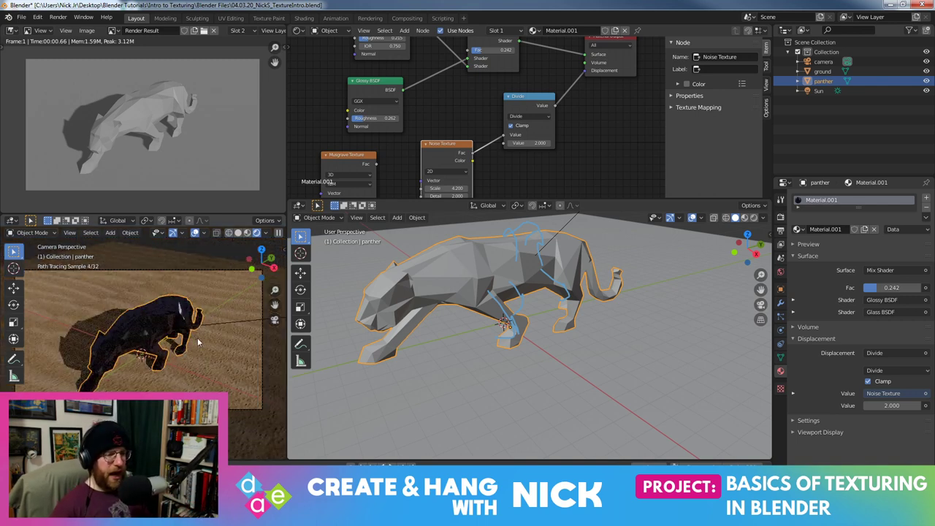
scroll(197, 337, "up", 1)
Delete the leftover Musgrave Texture node and select the Mix Shader
middle_click_drag(496, 79, 455, 116)
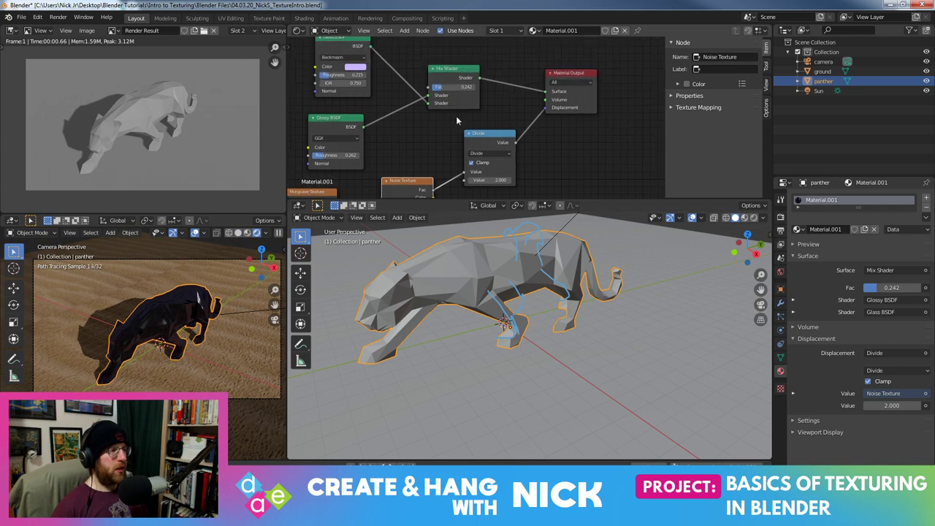
scroll(456, 116, "down", 1)
left_click(340, 165)
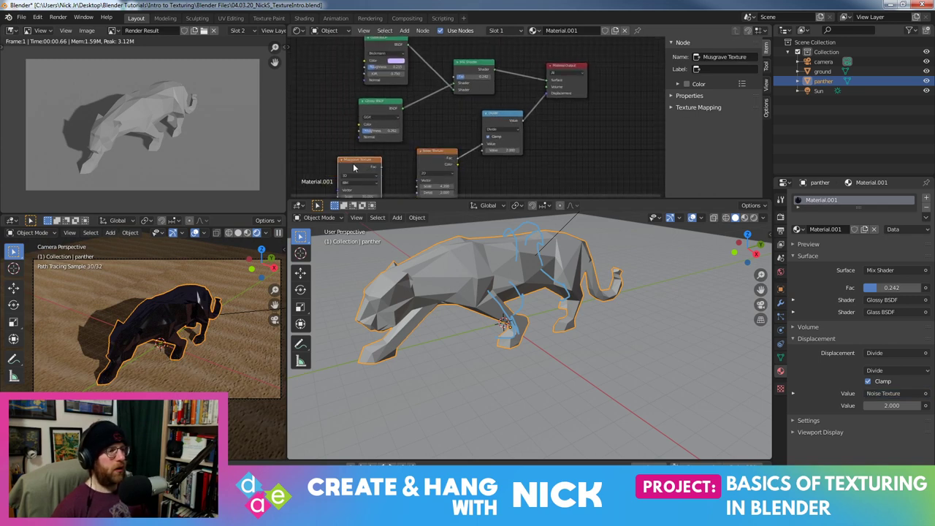
key("x")
middle_click_drag(353, 163, 359, 181)
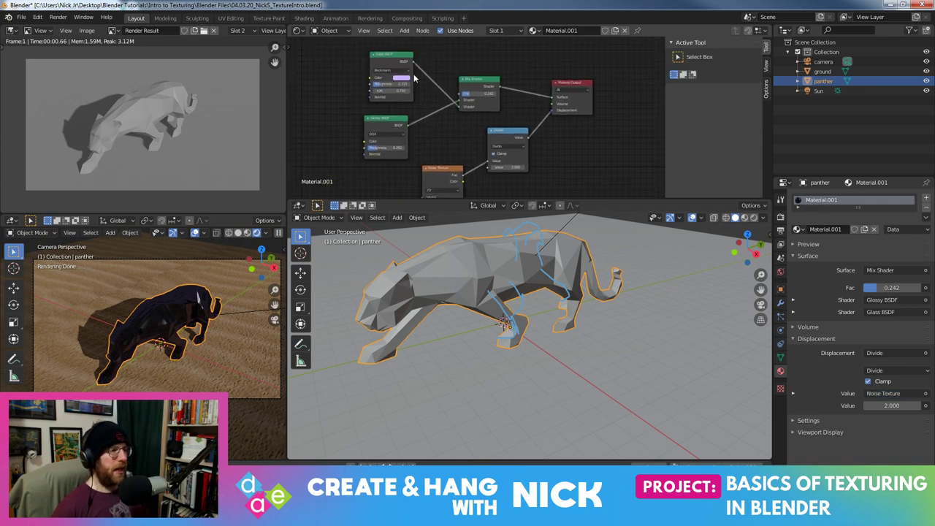
left_click(475, 92)
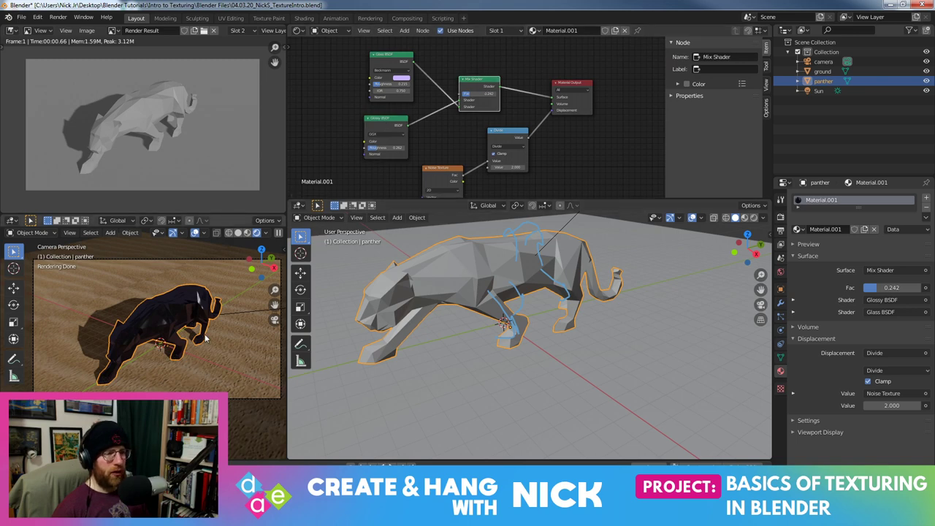
scroll(204, 334, "down", 1)
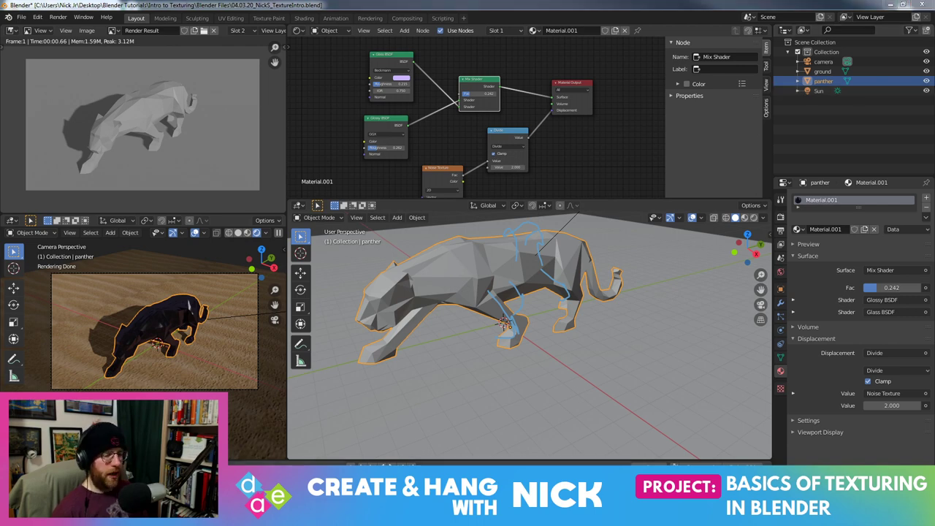
Dismiss the Intro to Texturing folder, read the Material Node manual page, then close it
key("alt+Tab")
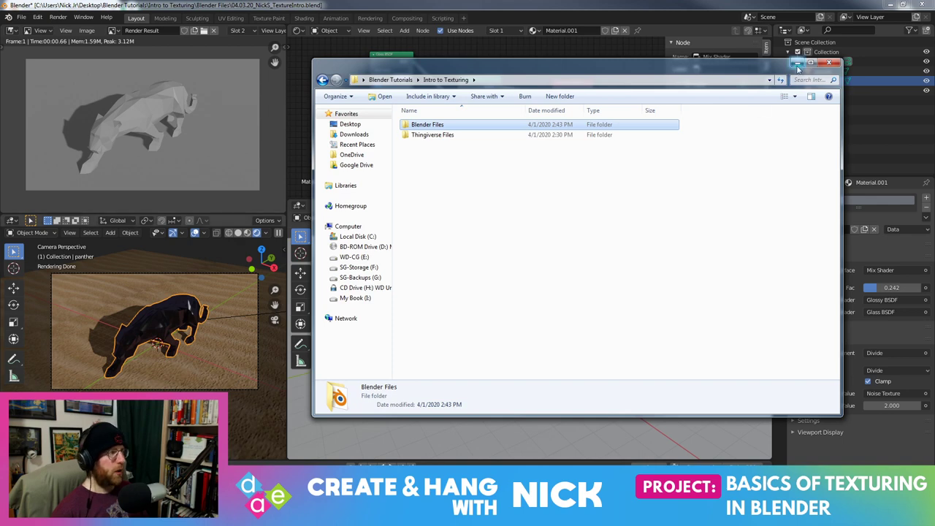
left_click(797, 62)
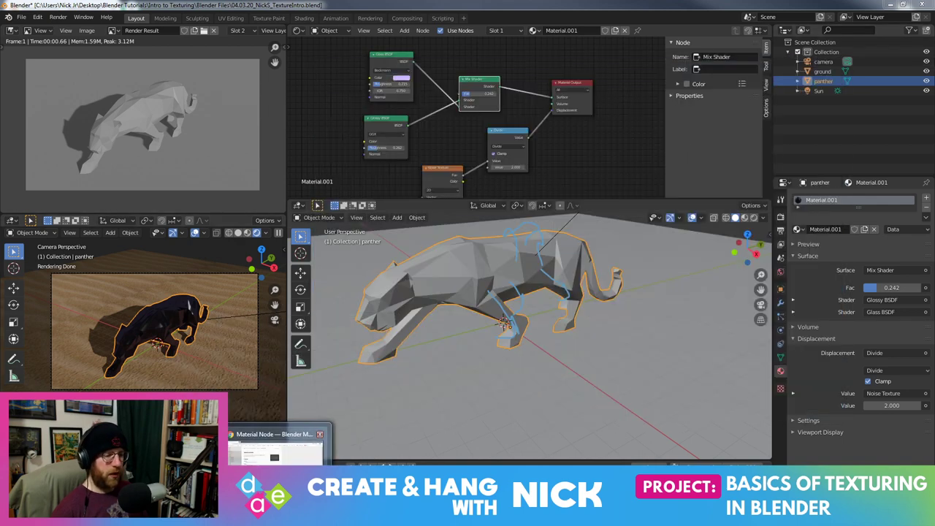
left_click(275, 453)
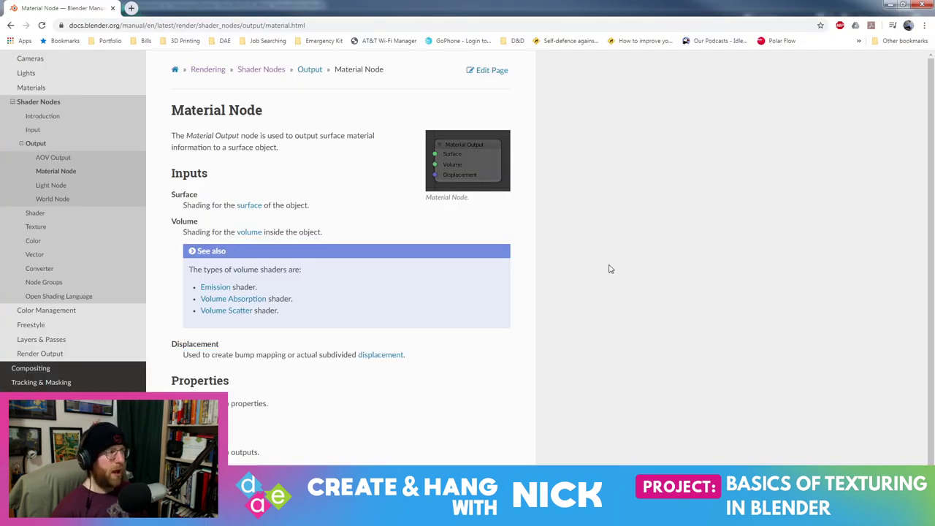
scroll(15, 138, "up", 2)
scroll(65, 137, "up", 3)
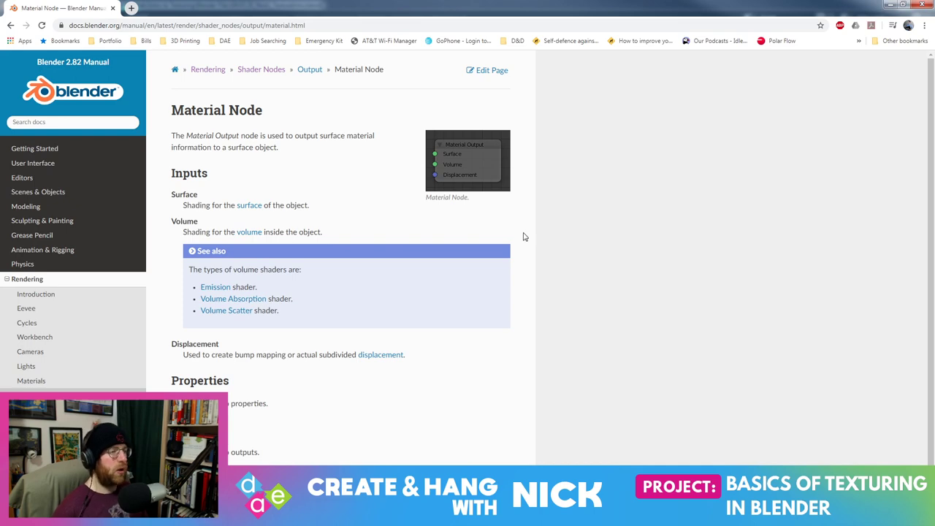
left_click(113, 8)
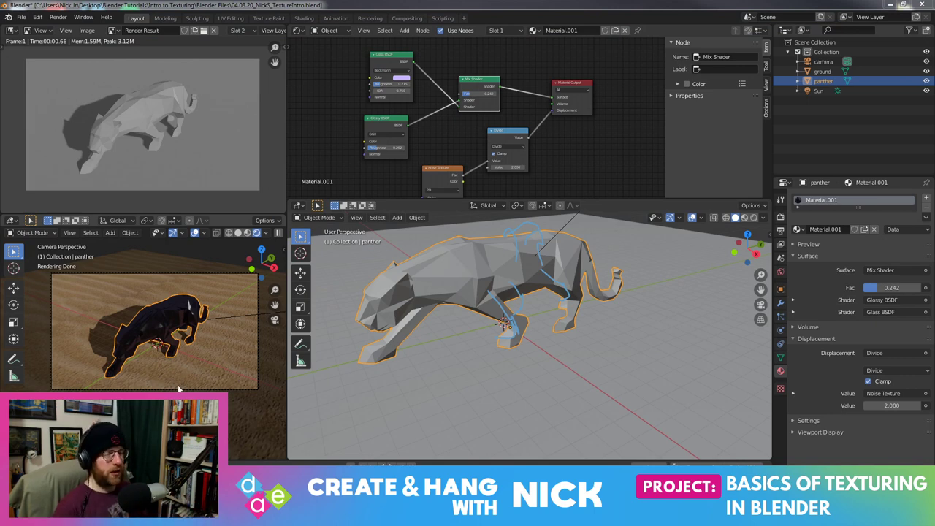
Shift the Divide node up-right, move Material Output right, and place Noise Texture beside Divide
mouse_move(511, 136)
left_mouse_down()
mouse_move(511, 125)
mouse_move(531, 122)
mouse_move(533, 131)
left_mouse_up()
left_click(574, 85, "shift")
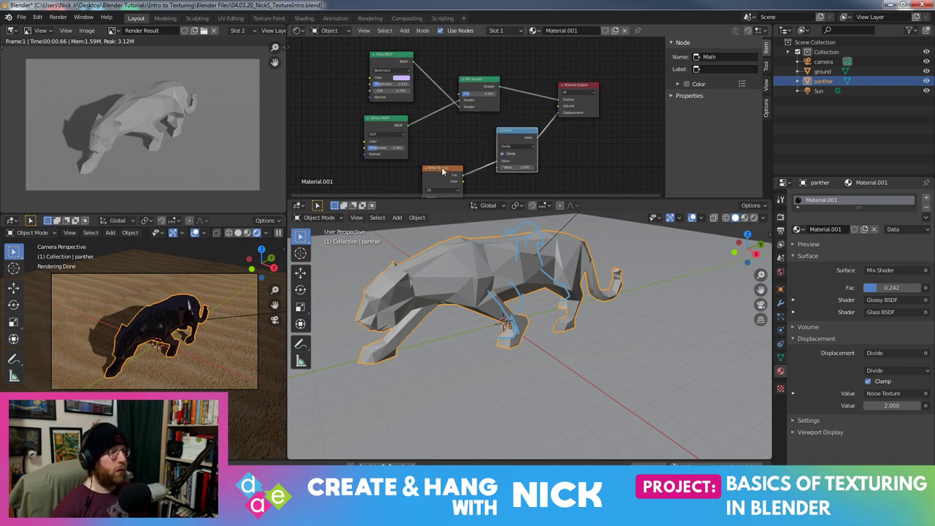
left_click_drag(444, 169, 457, 132)
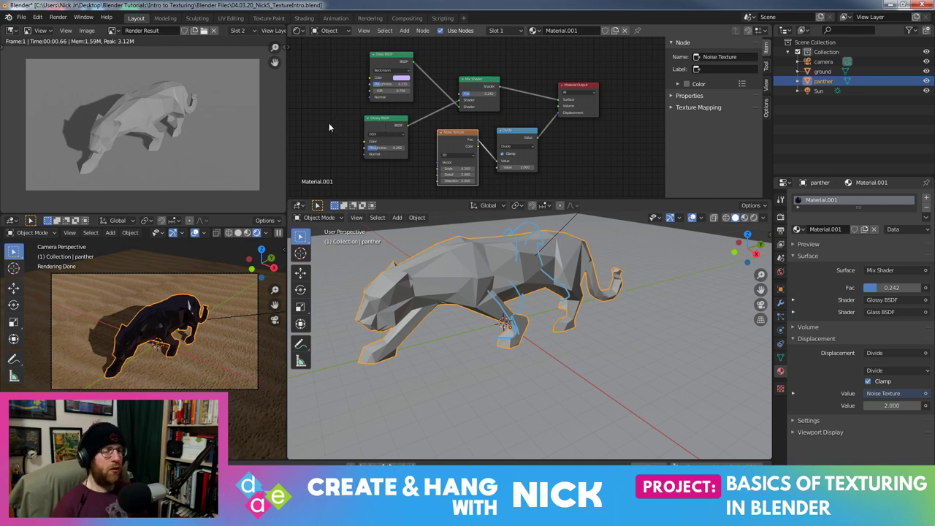
Use Save As to overwrite the existing texturing-intro .blend file in the Blender Files folder
left_click(21, 17)
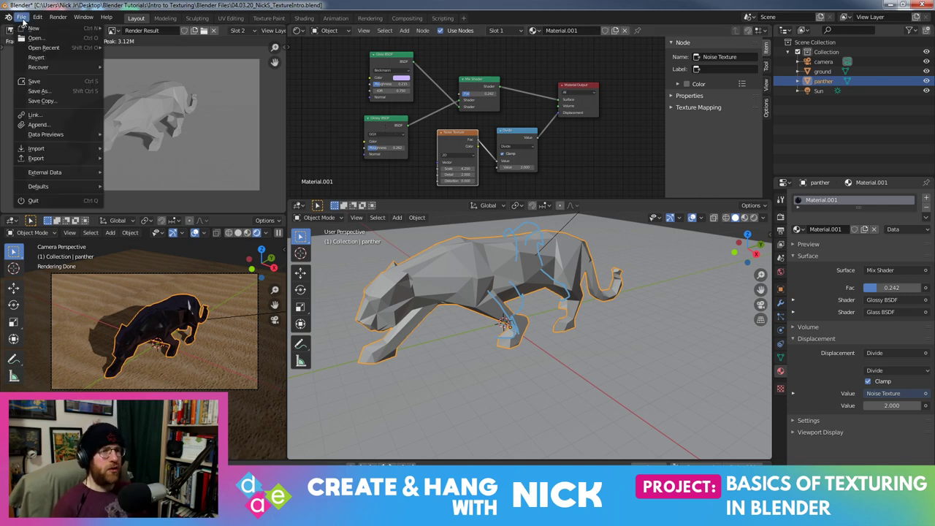
left_click(45, 92)
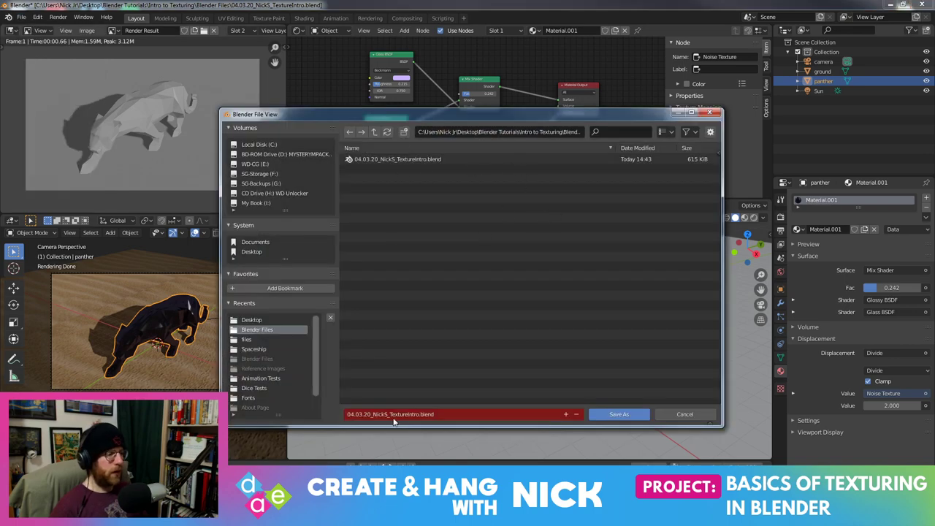
left_click(619, 414)
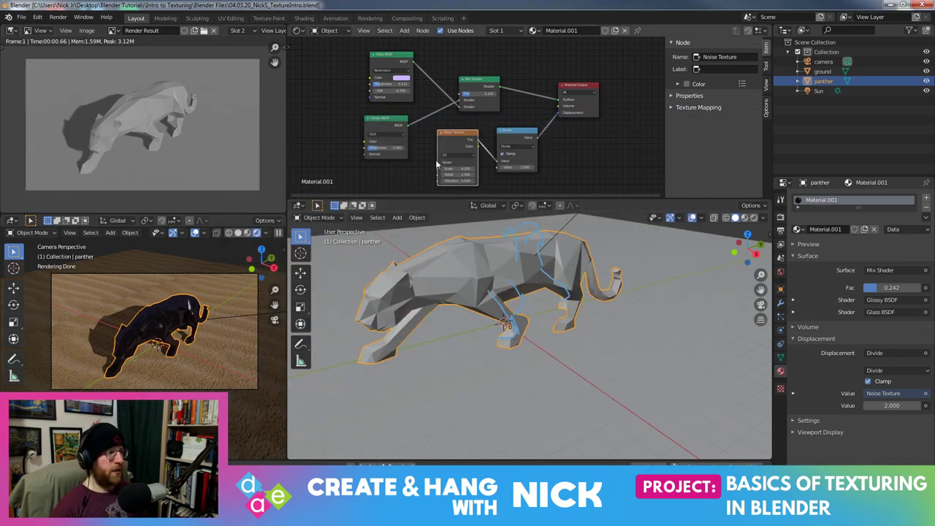